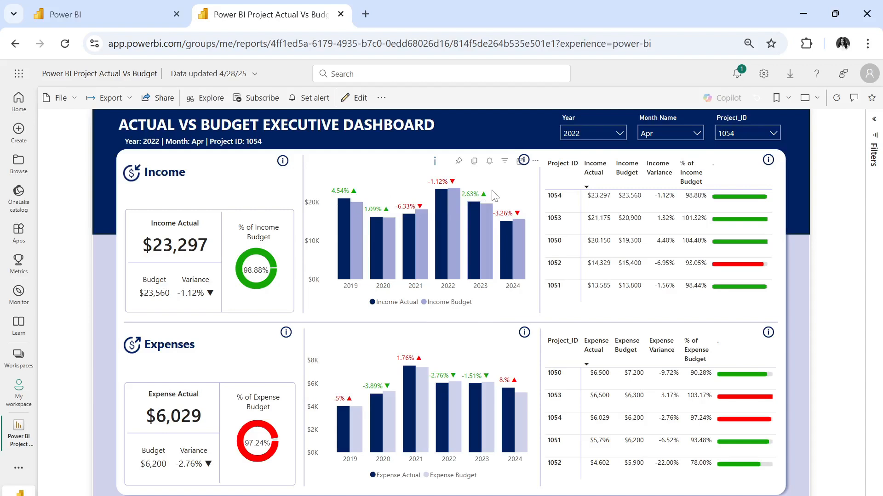
# View the info notes for the Income section's chart, summary cards and project table
pyautogui.moveTo(524, 164)
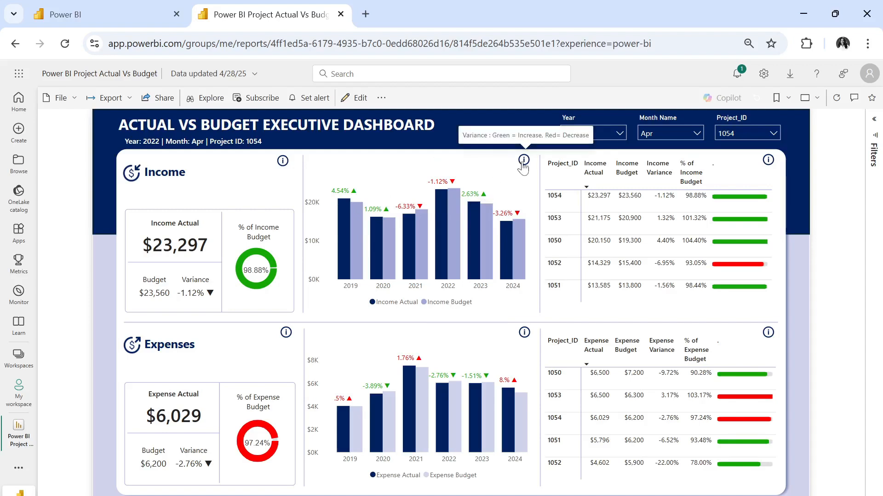
pyautogui.moveTo(283, 163)
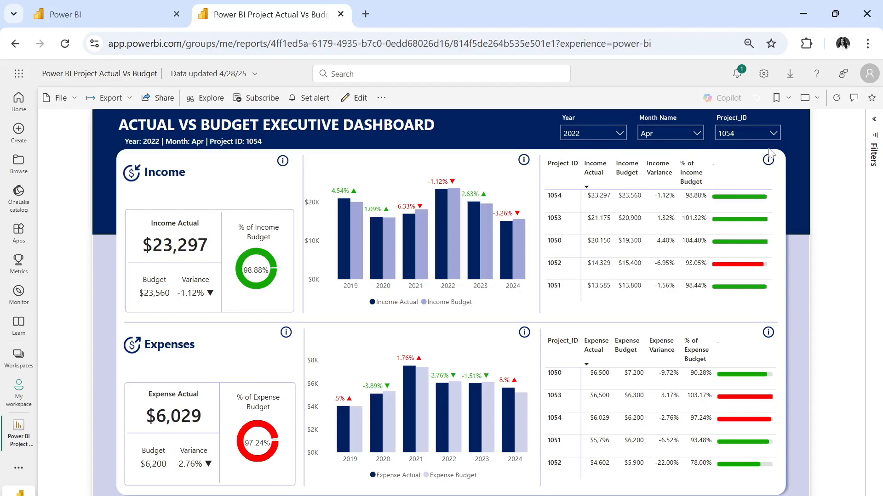
pyautogui.moveTo(765, 165)
# Filter the dashboard by Year to 2023
pyautogui.click(611, 132)
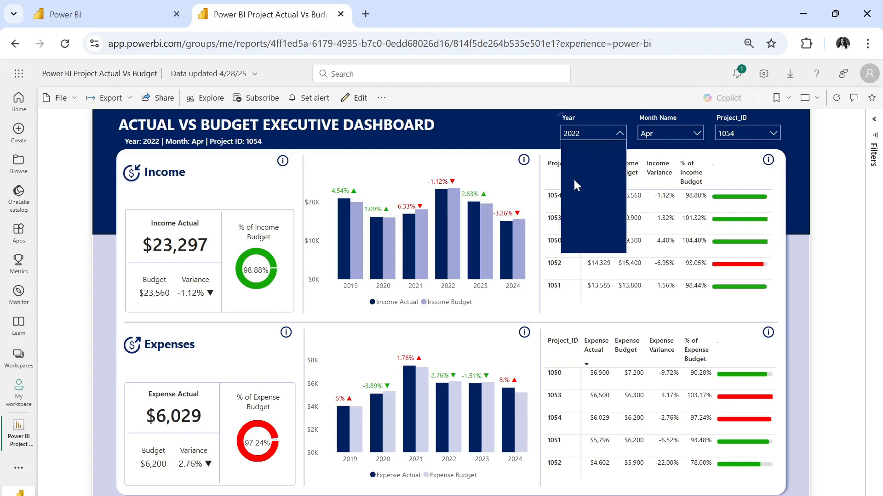
pyautogui.click(570, 202)
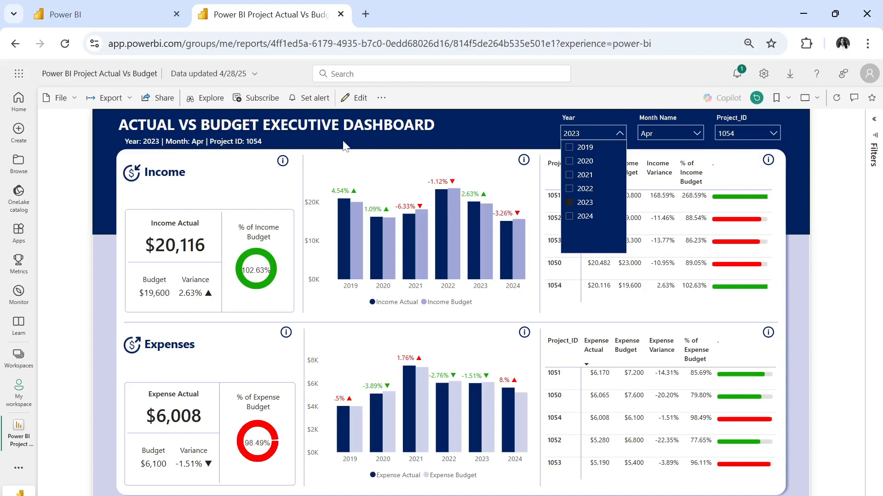
pyautogui.click(842, 338)
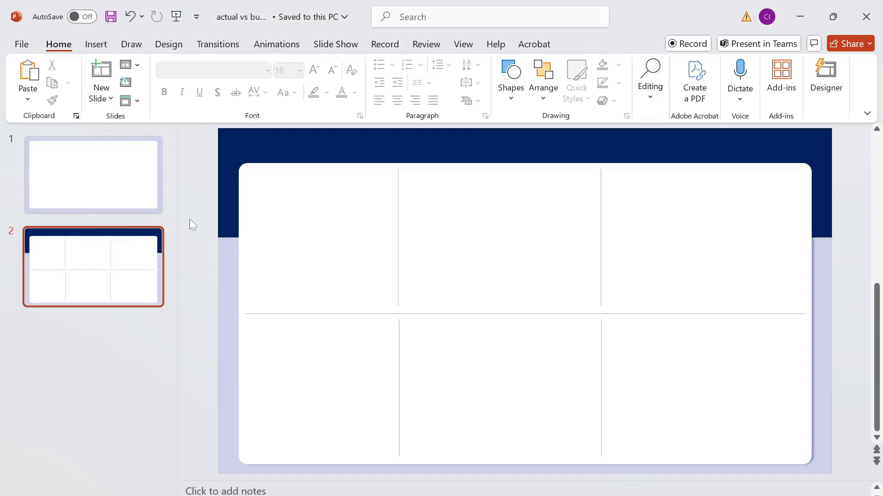
# Switch to PowerPoint, add a Blank slide as slide 3 and cover it entirely with a 13.33" by 7.5" rectangle
pyautogui.click(101, 96)
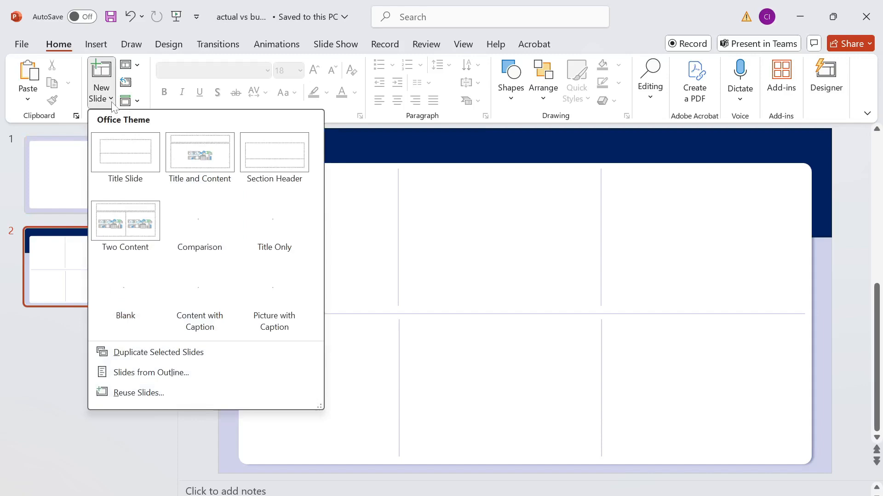
pyautogui.click(122, 298)
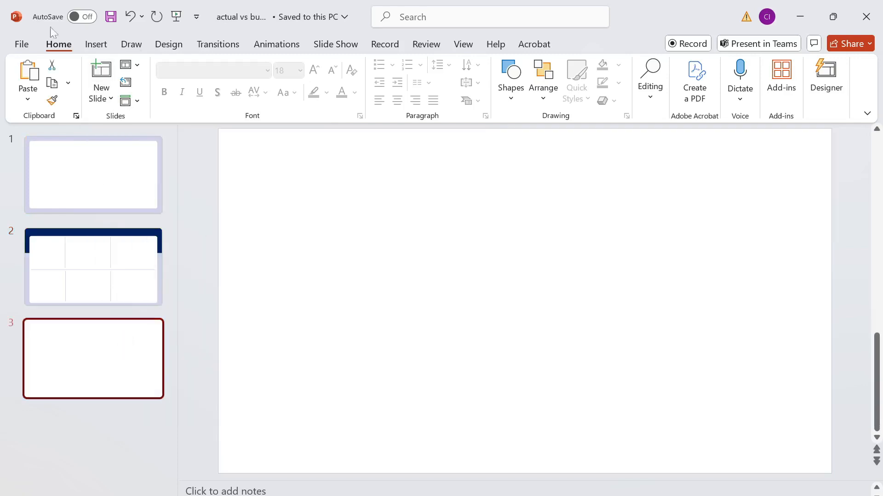
pyautogui.click(513, 92)
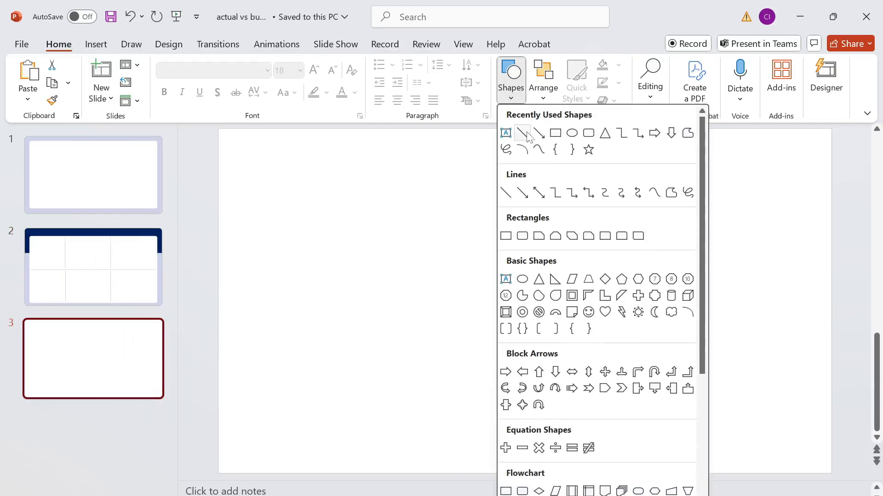
pyautogui.click(551, 130)
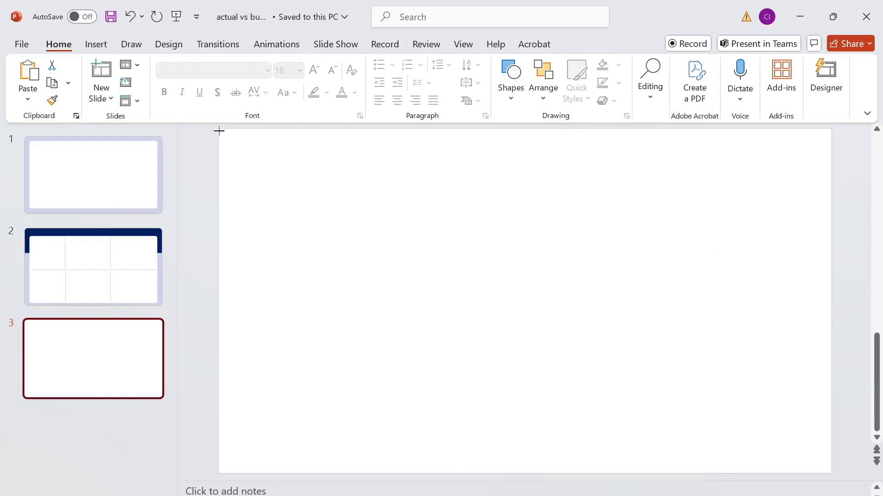
pyautogui.moveTo(219, 132)
pyautogui.mouseDown()
pyautogui.moveTo(601, 368)
pyautogui.moveTo(637, 405)
pyautogui.moveTo(639, 425)
pyautogui.moveTo(831, 474)
pyautogui.mouseUp()
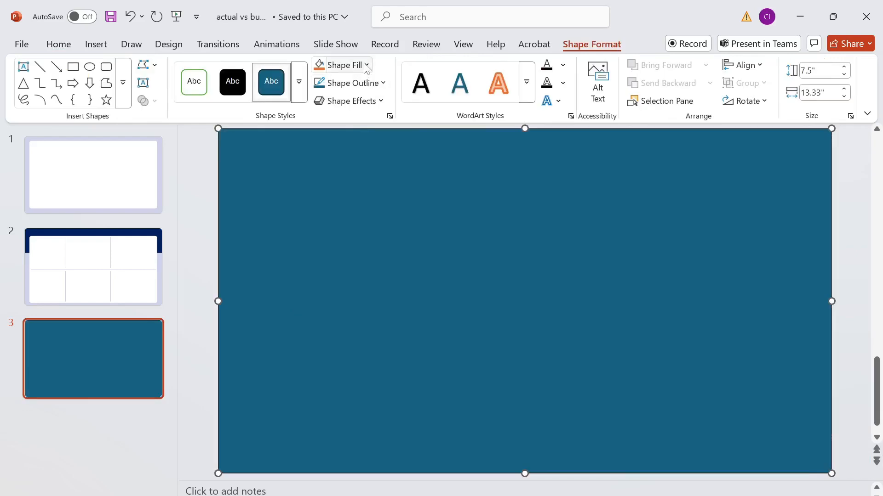
# Fill the full-slide rectangle with the recent light purple and remove its outline
pyautogui.click(366, 65)
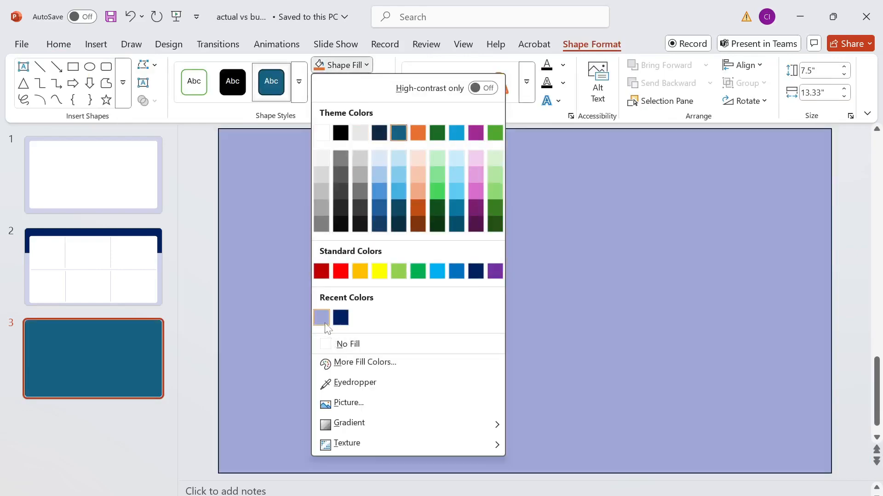
pyautogui.click(321, 318)
pyautogui.click(382, 84)
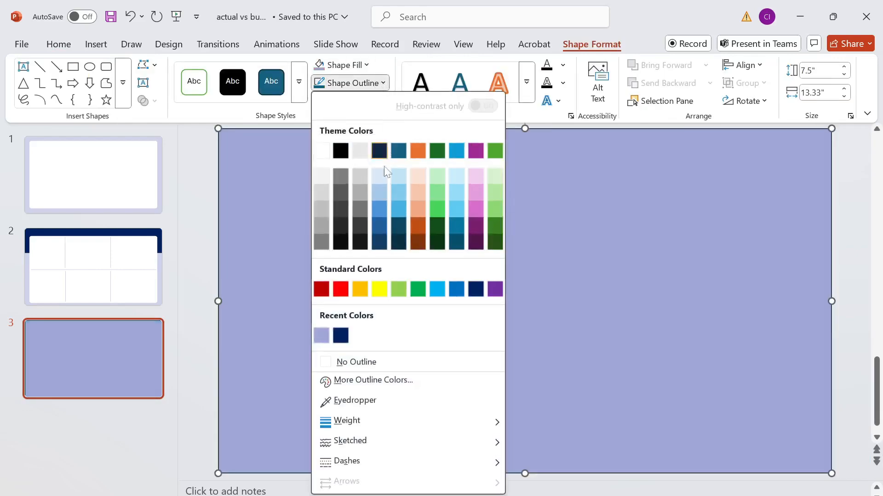
pyautogui.click(348, 363)
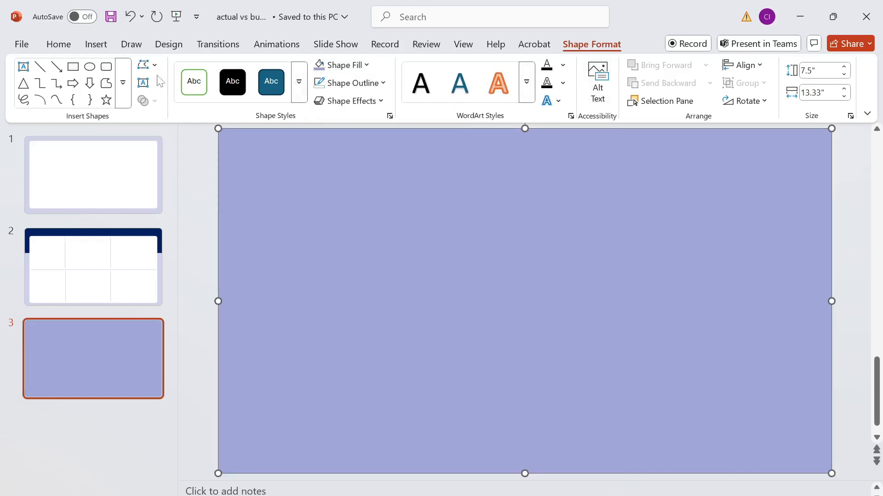
# Add a full-width dark navy rectangle about 2.36" high with no outline along the slide's upper edge
pyautogui.click(73, 68)
pyautogui.moveTo(217, 130)
pyautogui.mouseDown()
pyautogui.moveTo(394, 164)
pyautogui.moveTo(849, 193)
pyautogui.moveTo(831, 212)
pyautogui.moveTo(835, 240)
pyautogui.mouseUp()
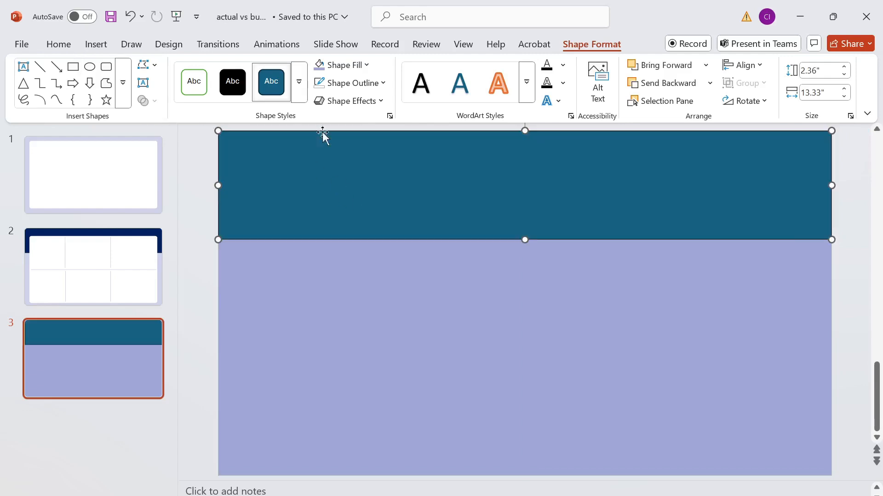
pyautogui.click(365, 69)
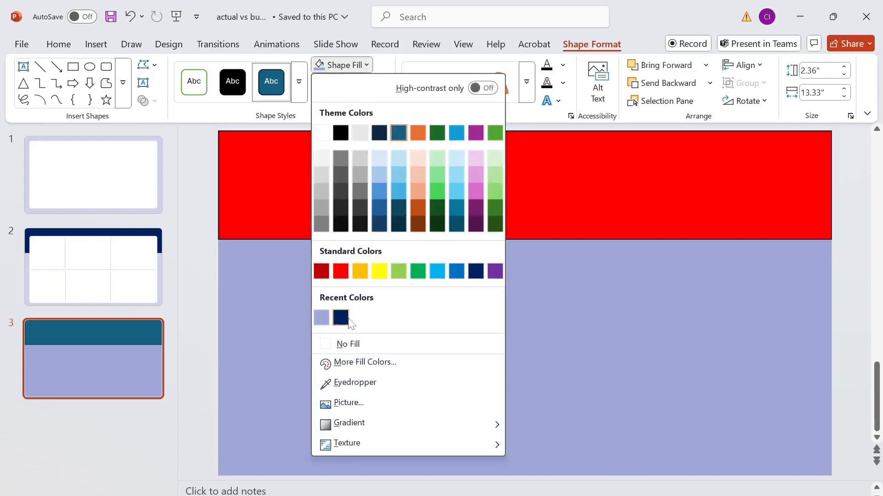
pyautogui.click(344, 323)
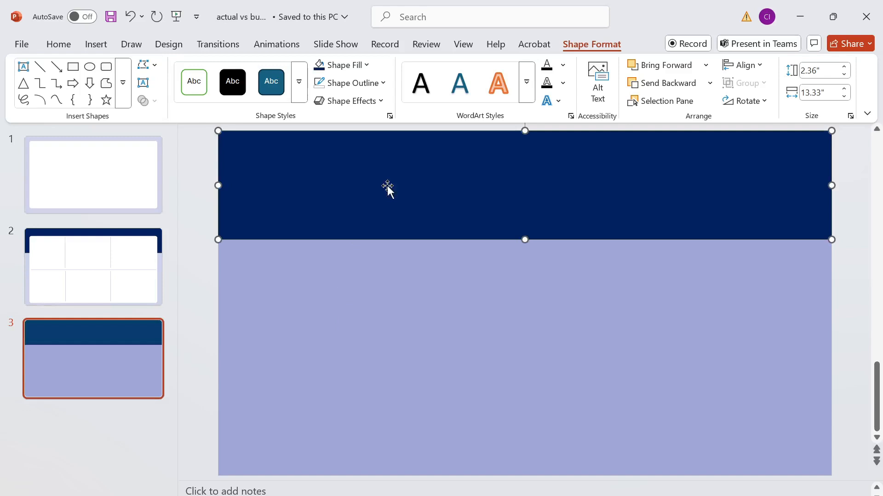
pyautogui.click(383, 83)
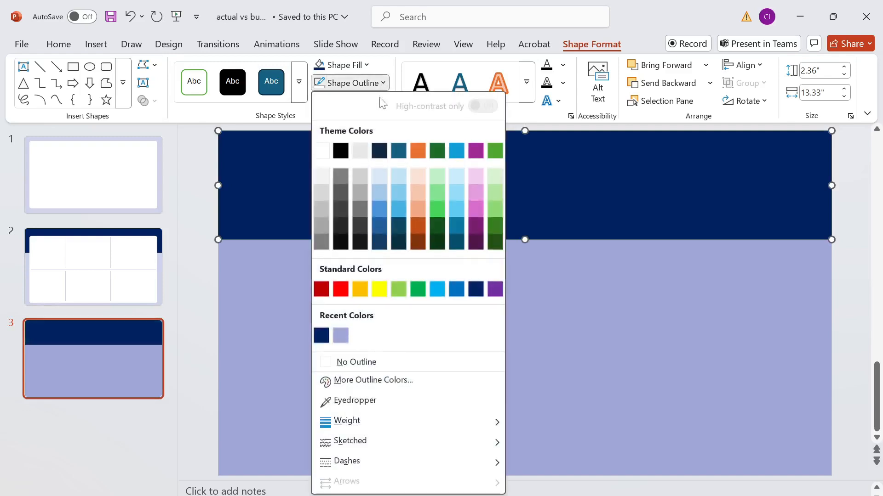
pyautogui.click(364, 363)
pyautogui.press('Escape')
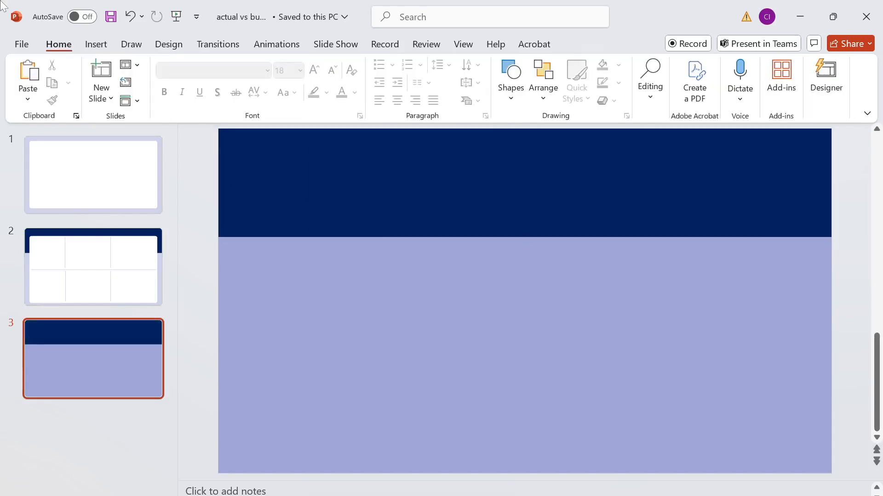
# Draw a slightly rounded rectangle over the middle of the slide, about 12.34" wide and 6.25" high
pyautogui.click(517, 97)
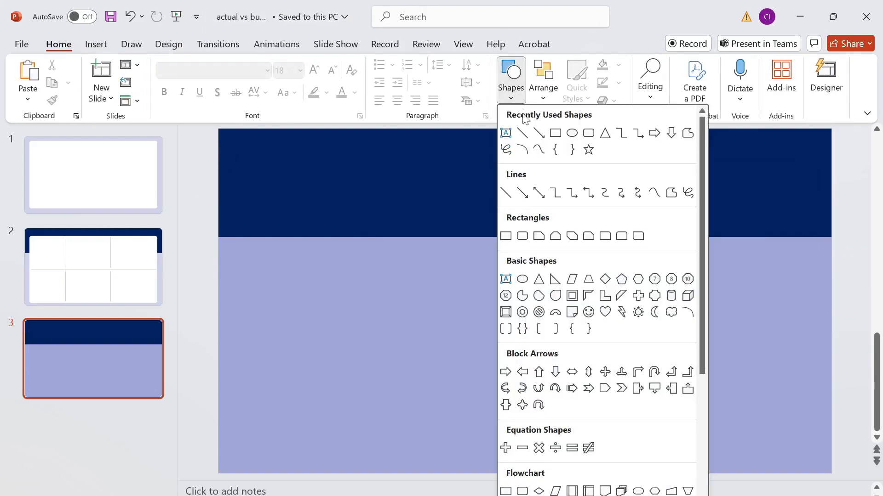
pyautogui.click(588, 133)
pyautogui.moveTo(255, 168); pyautogui.dragTo(805, 455)
pyautogui.moveTo(305, 167); pyautogui.dragTo(268, 167)
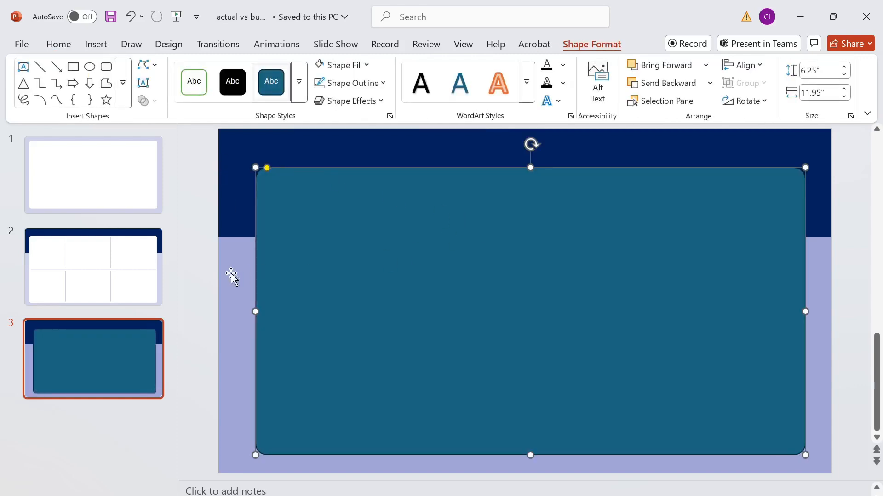
pyautogui.moveTo(255, 309); pyautogui.dragTo(244, 317)
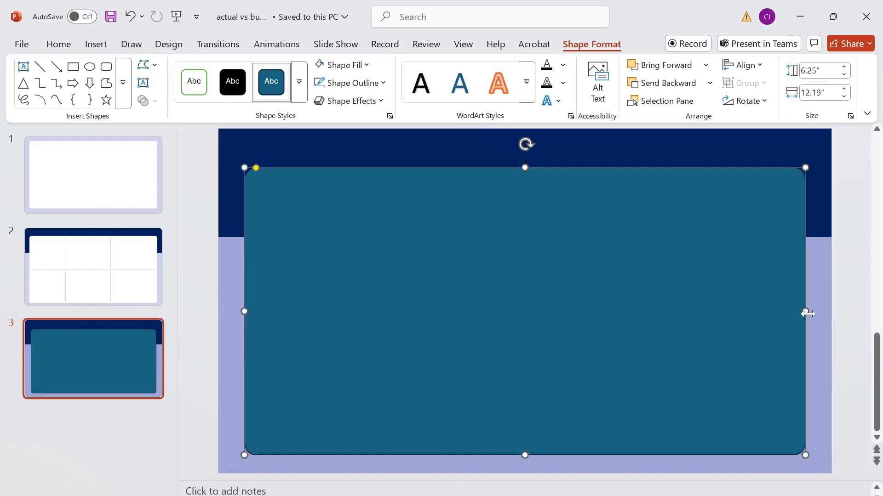
pyautogui.moveTo(811, 315); pyautogui.dragTo(819, 314)
# Fill the rounded rectangle with white and remove its outline
pyautogui.click(366, 66)
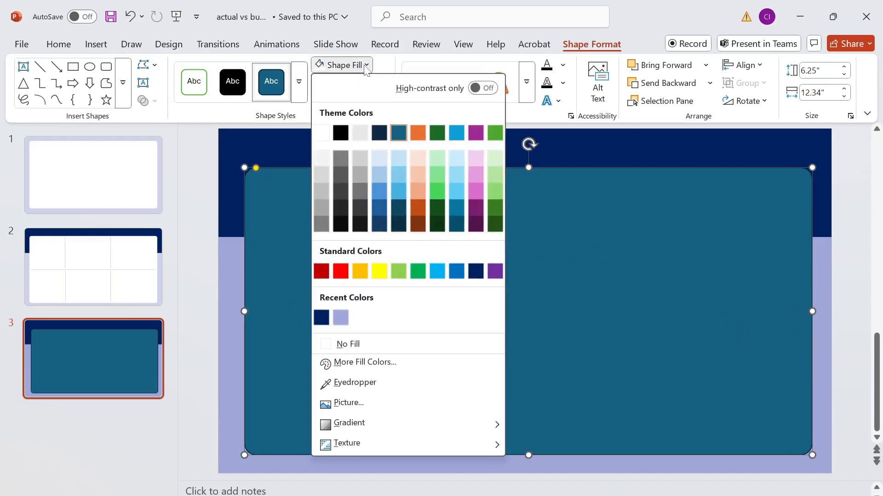
pyautogui.click(322, 133)
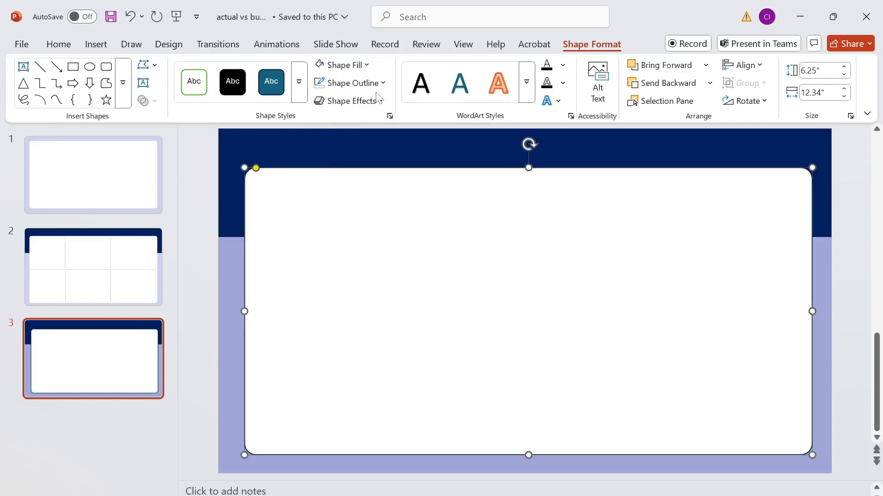
pyautogui.click(364, 82)
pyautogui.click(375, 363)
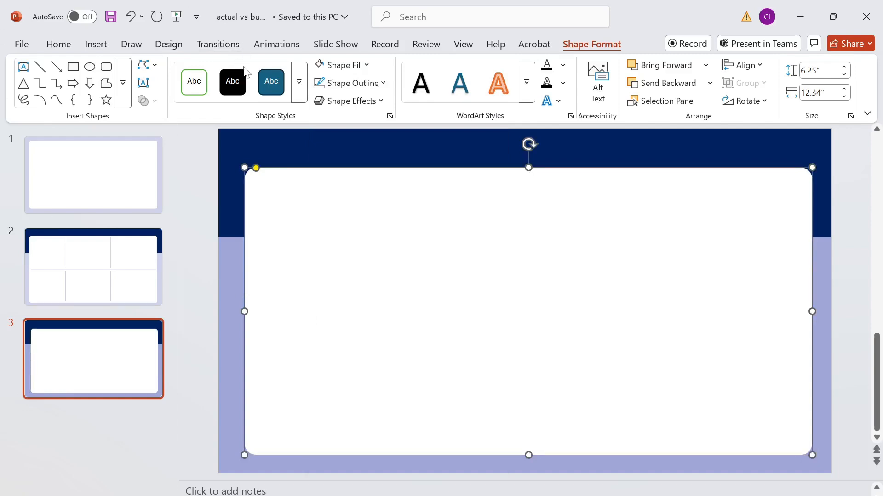
# Draw a light purple horizontal line about 11.95" long across the middle of the white panel
pyautogui.click(38, 69)
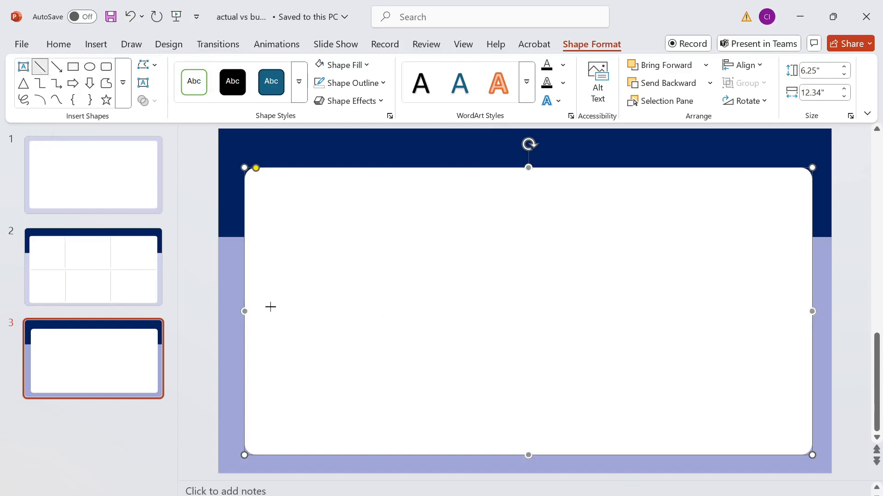
pyautogui.moveTo(256, 312)
pyautogui.mouseDown()
pyautogui.moveTo(460, 302)
pyautogui.moveTo(805, 313)
pyautogui.mouseUp()
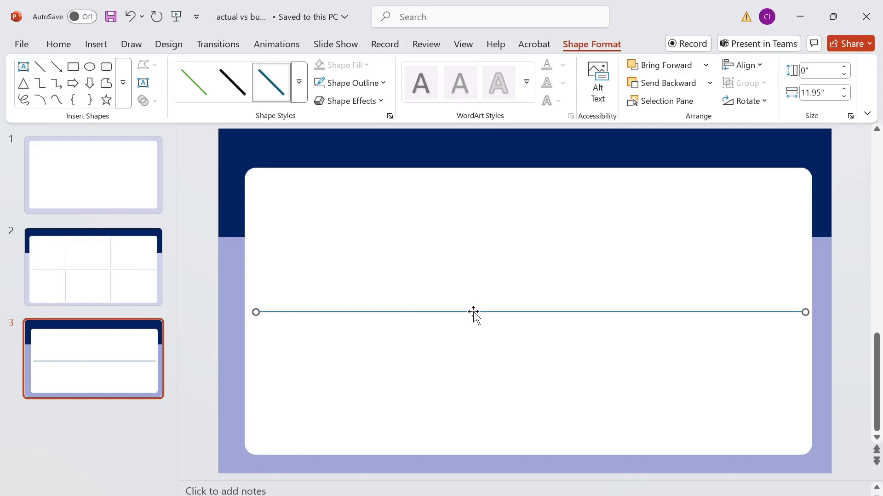
pyautogui.click(380, 84)
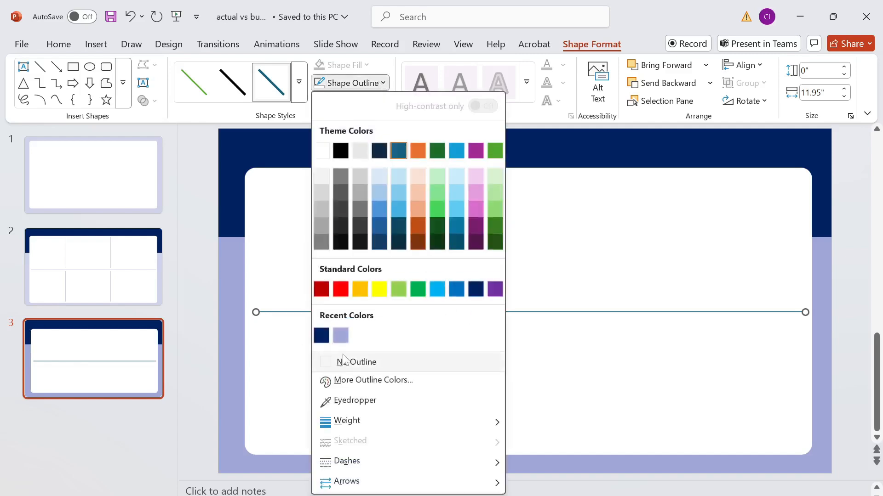
pyautogui.click(341, 336)
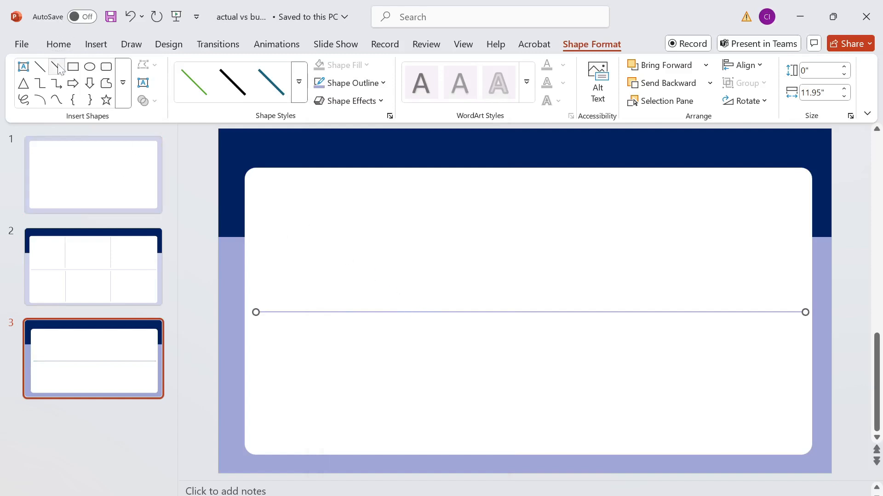
# Draw a light purple vertical line about 2.81" long in the left part of the white panel, above the horizontal line
pyautogui.click(41, 69)
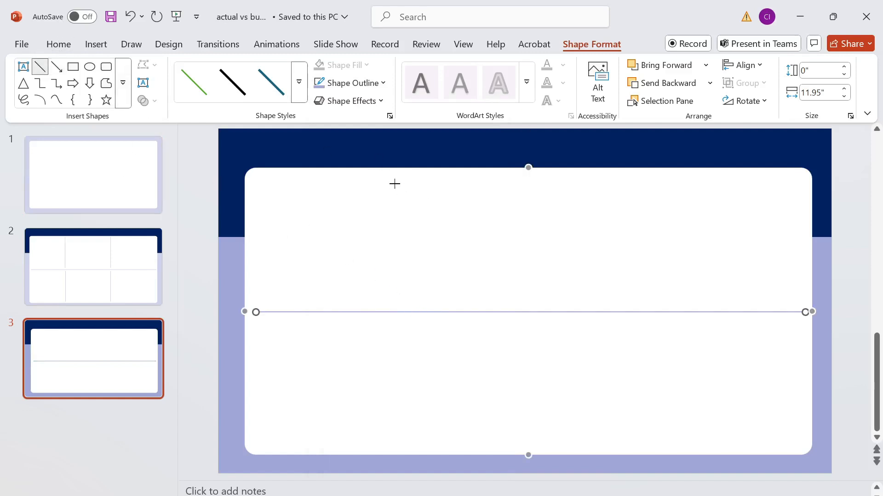
pyautogui.moveTo(395, 184); pyautogui.dragTo(395, 309)
pyautogui.click(408, 325)
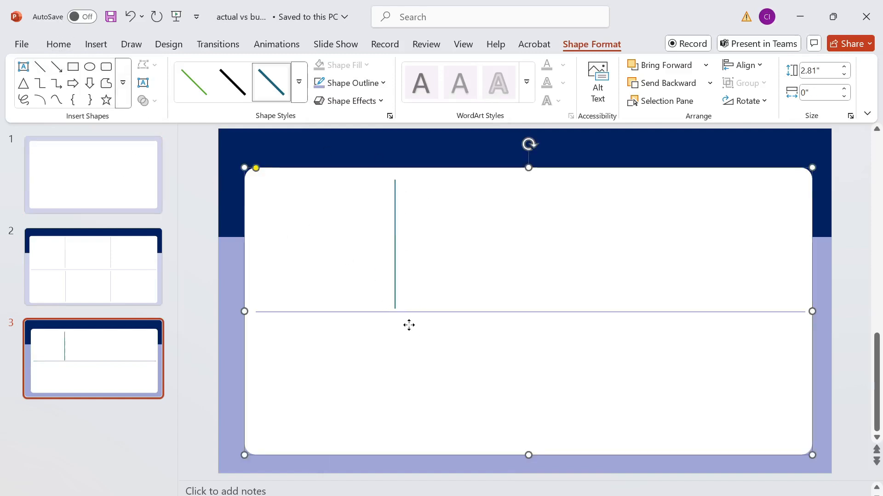
pyautogui.click(394, 240)
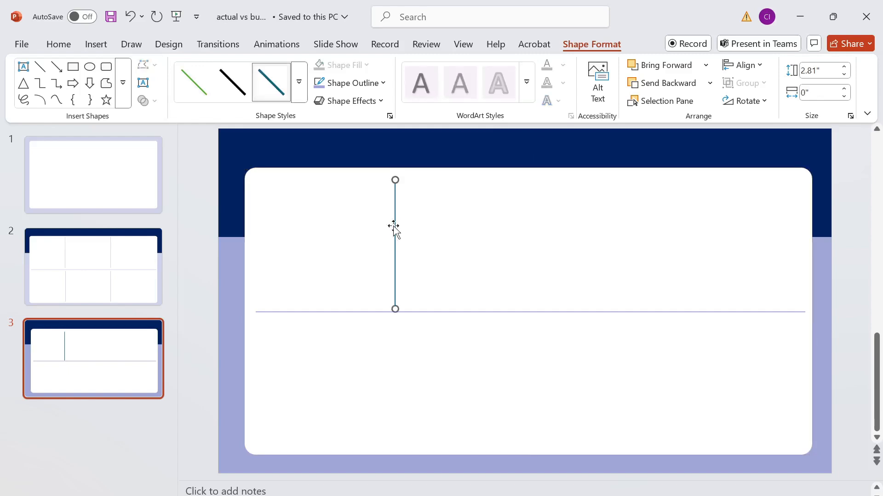
pyautogui.click(378, 83)
pyautogui.click(321, 336)
# Duplicate the vertical line level to the right, dividing the panel's upper half into three sections
pyautogui.click(394, 247)
pyautogui.click(394, 247)
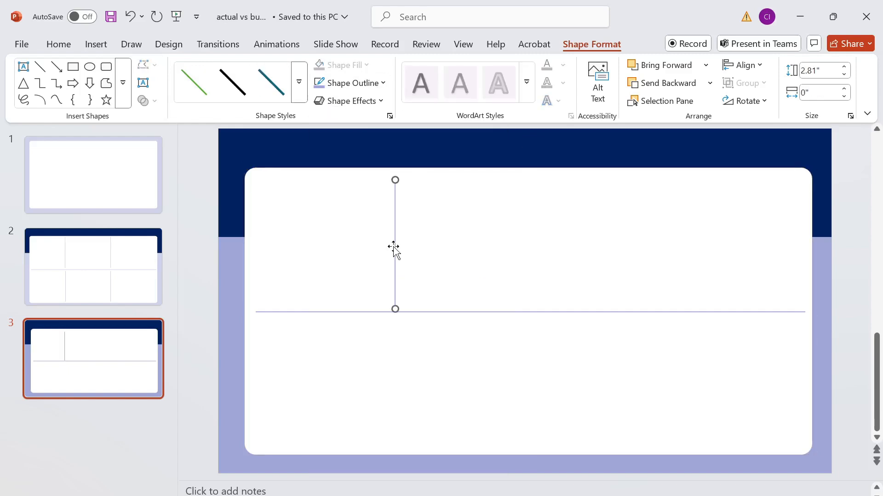
pyautogui.moveTo(396, 252); pyautogui.dragTo(610, 251)
# Duplicate both vertical divider lines into the panel's lower half, aligned under the upper ones
pyautogui.click(394, 286)
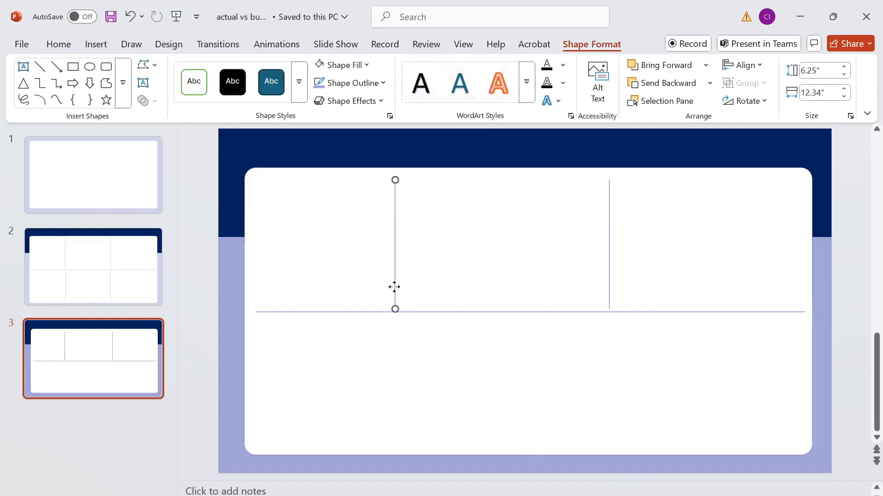
pyautogui.keyDown('shift'); pyautogui.click(609, 278); pyautogui.keyUp('shift')
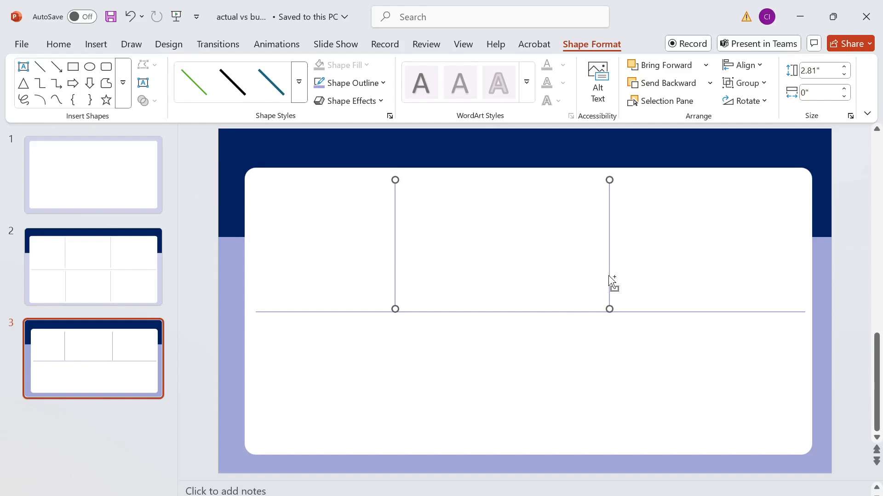
pyautogui.click(465, 351)
pyautogui.hotkey('ctrl', 'v')
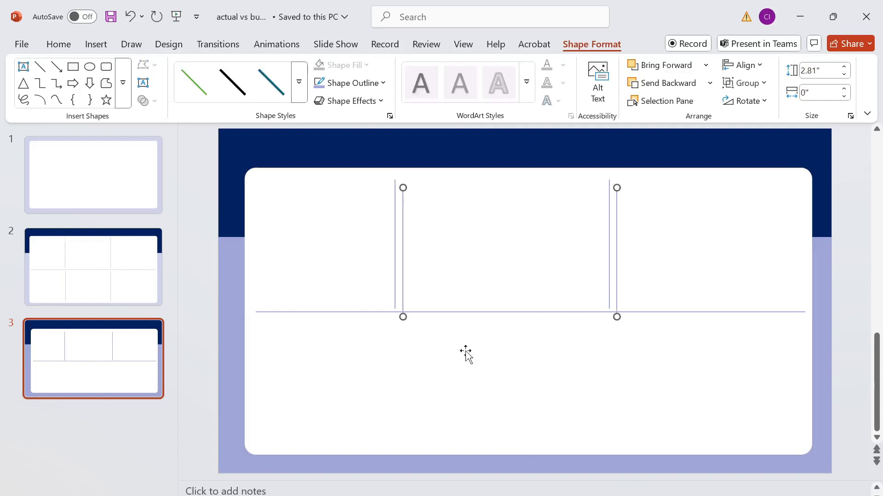
pyautogui.moveTo(395, 295); pyautogui.dragTo(391, 427)
pyautogui.press('Escape')
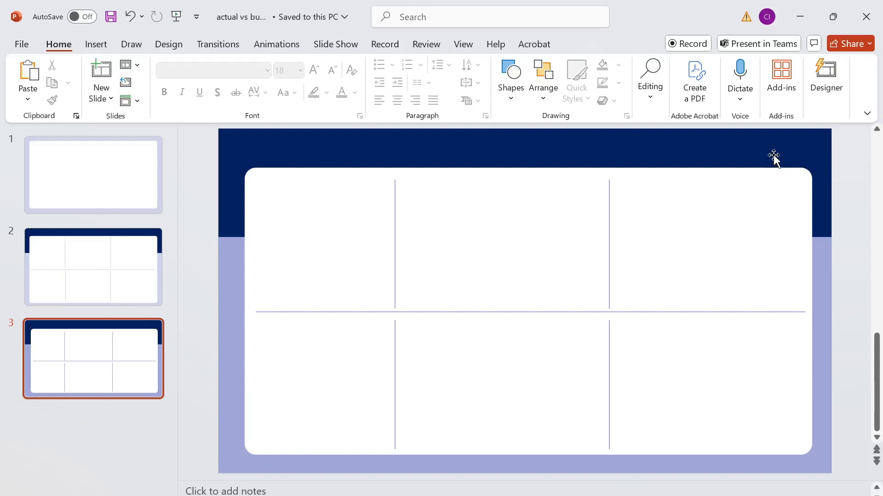
# Group all the shapes and lines on the slide into one object
pyautogui.hotkey('ctrl', 'a')
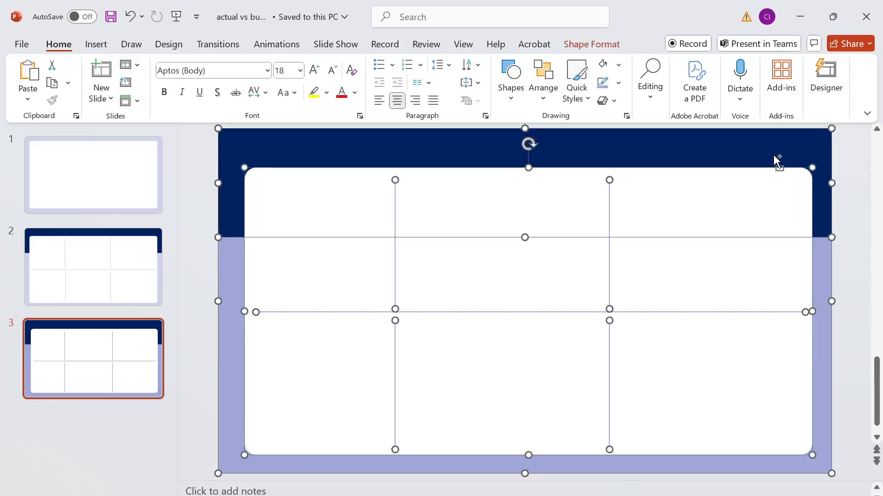
pyautogui.click(774, 156)
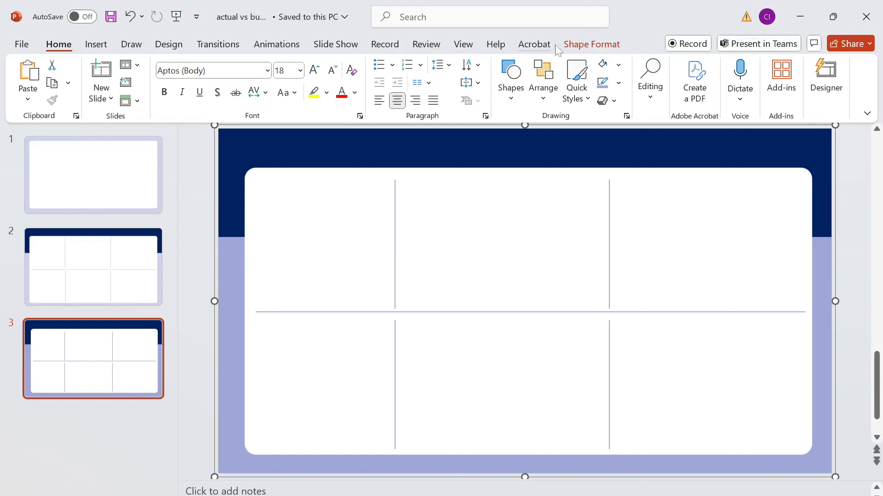
pyautogui.click(592, 44)
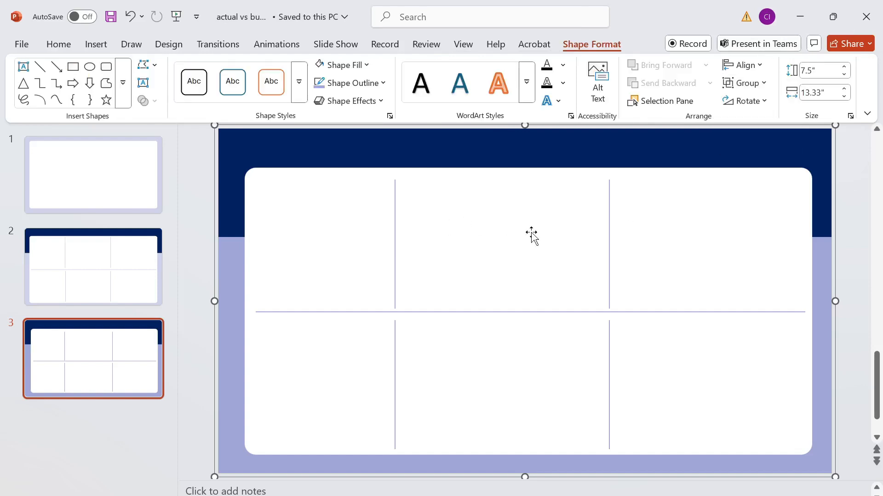
pyautogui.rightClick(524, 269)
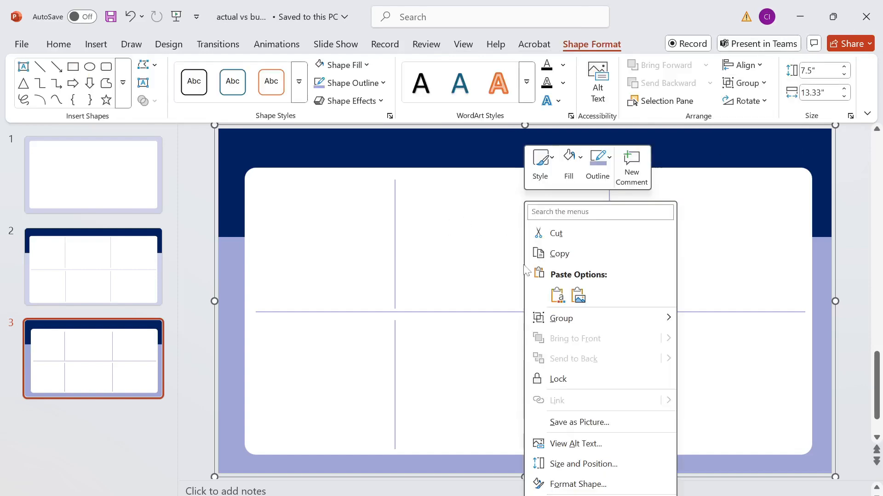
pyautogui.click(595, 422)
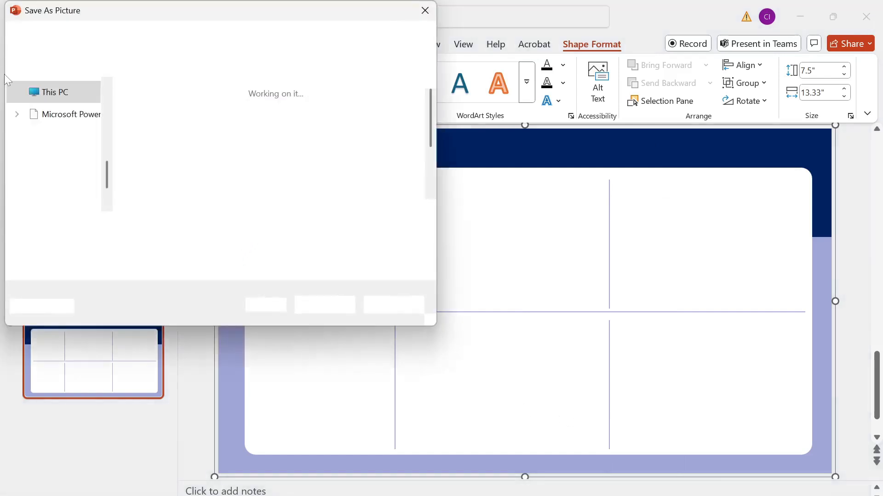
pyautogui.click(205, 246)
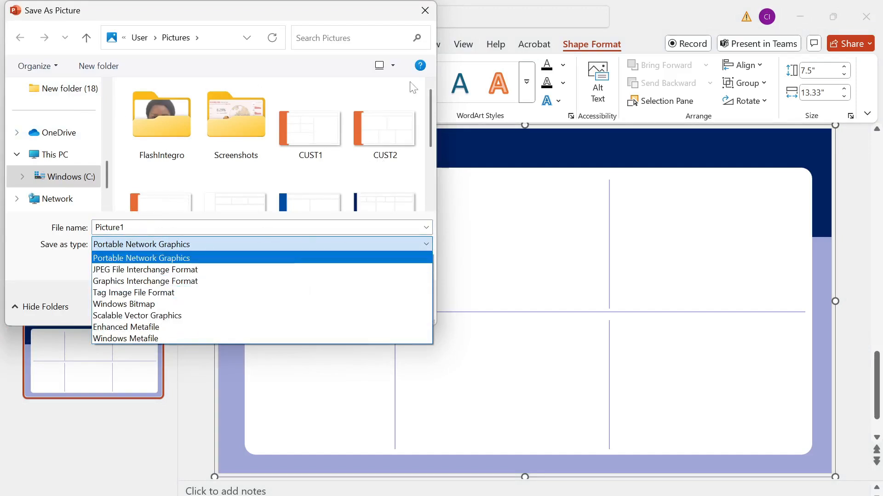
pyautogui.click(425, 10)
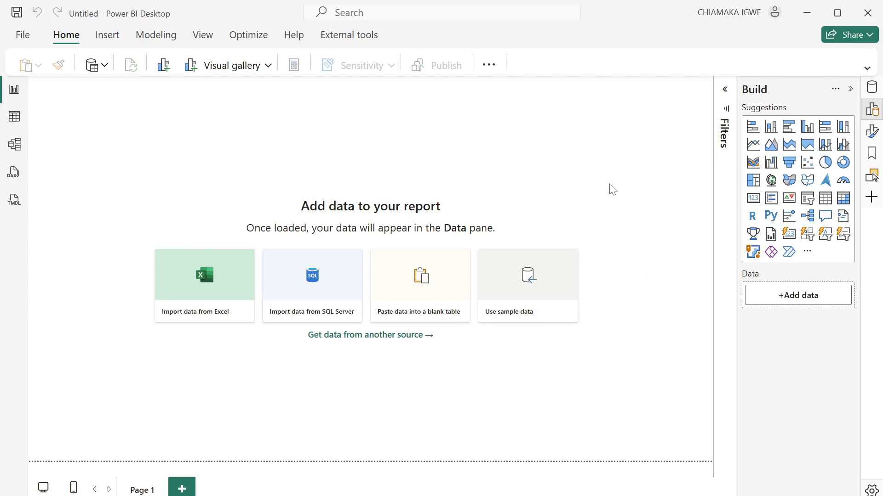
# Switch to Power BI Desktop and set the Actual vs Budget picture from the Pictures folder as the canvas background image
pyautogui.click(871, 132)
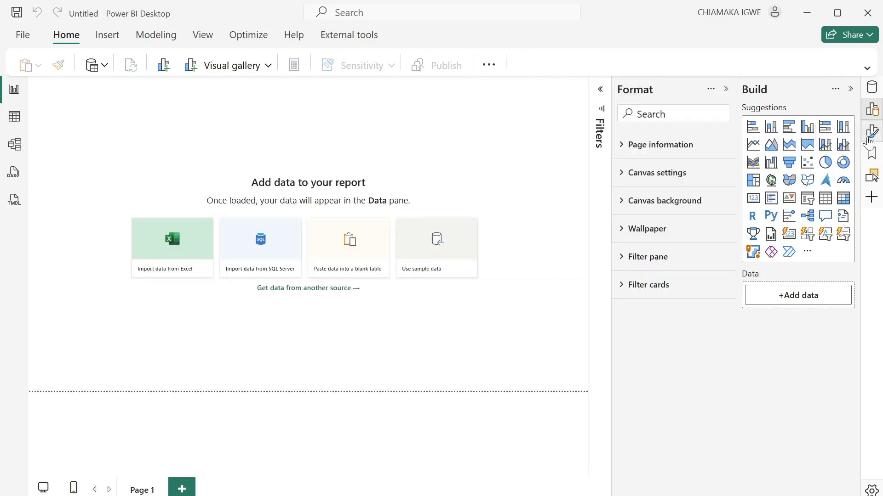
pyautogui.click(625, 204)
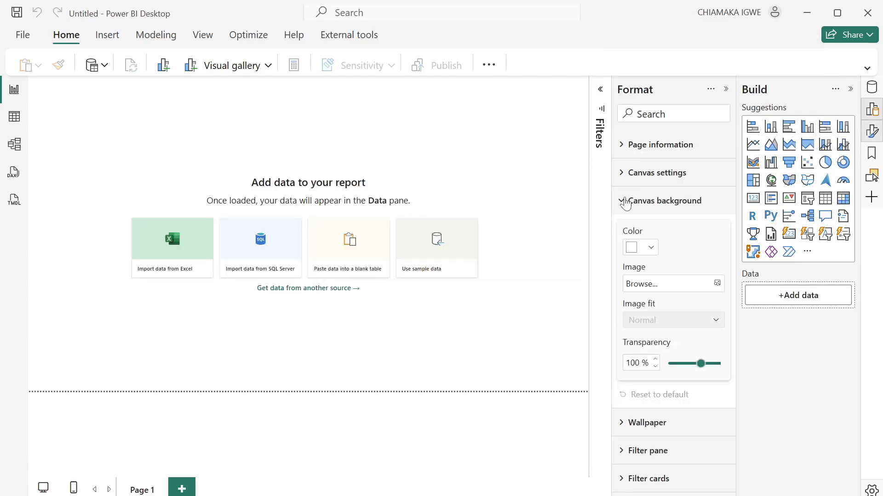
pyautogui.click(717, 284)
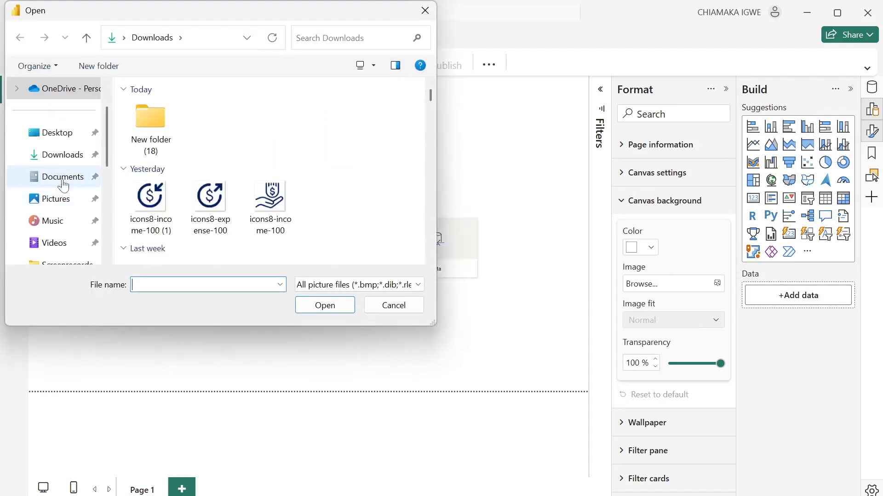
pyautogui.click(63, 199)
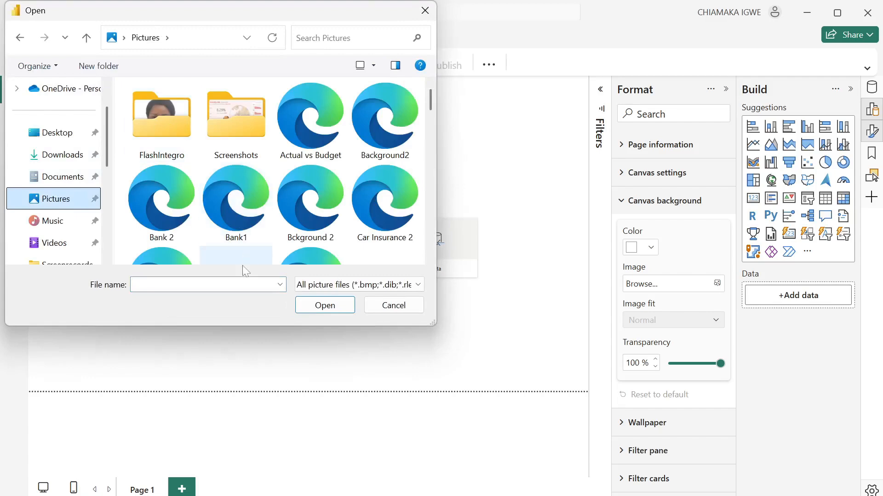
pyautogui.click(311, 142)
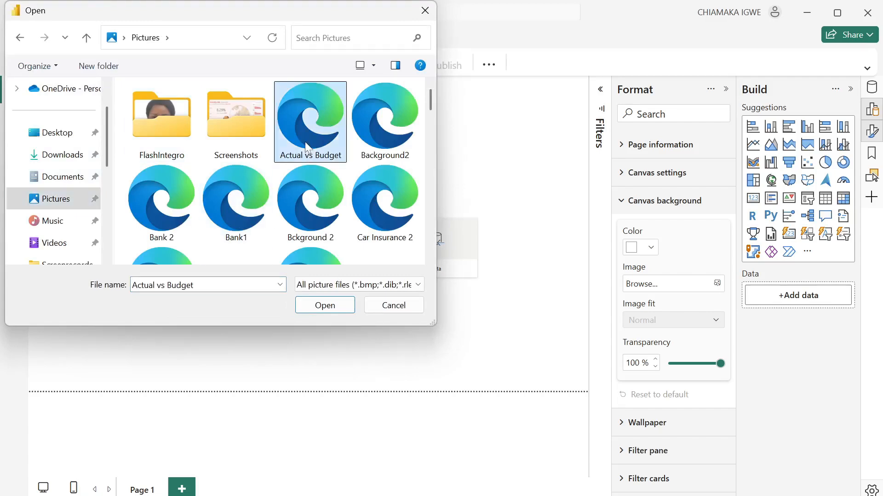
pyautogui.click(326, 305)
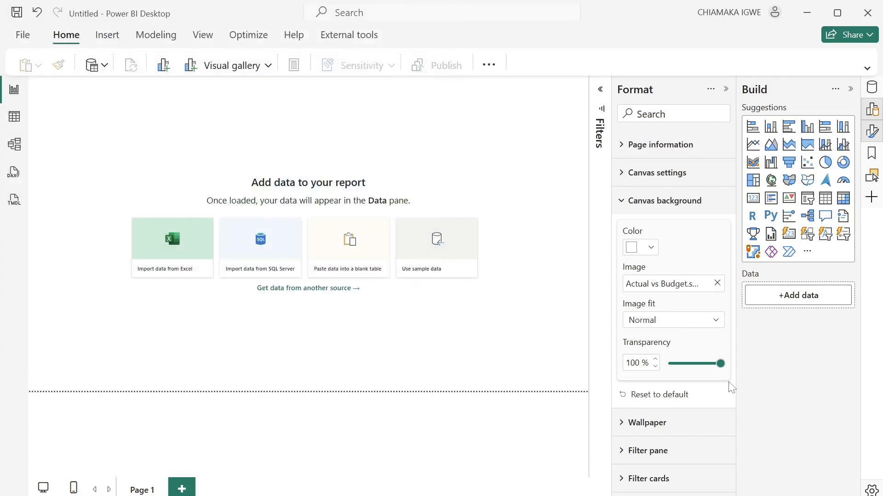
# Set the canvas background's transparency to 0 % and its image fit to Fit, and close the formatting options
pyautogui.moveTo(721, 364); pyautogui.dragTo(668, 365)
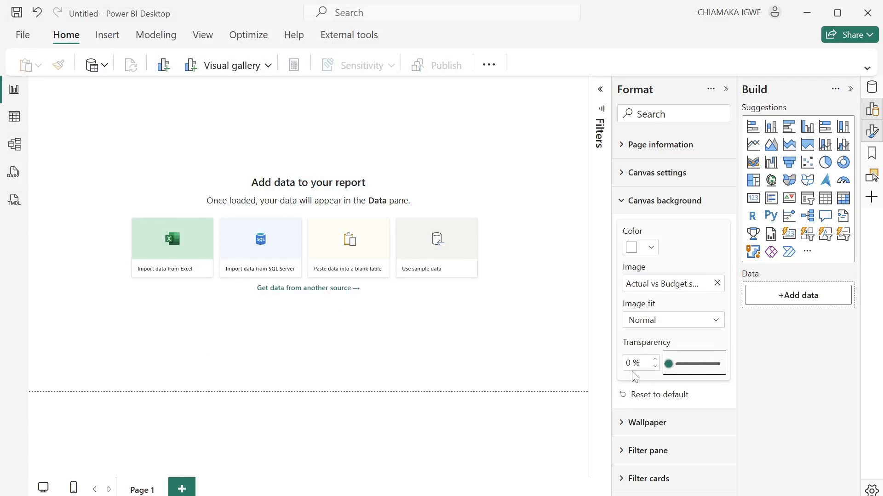
pyautogui.click(665, 322)
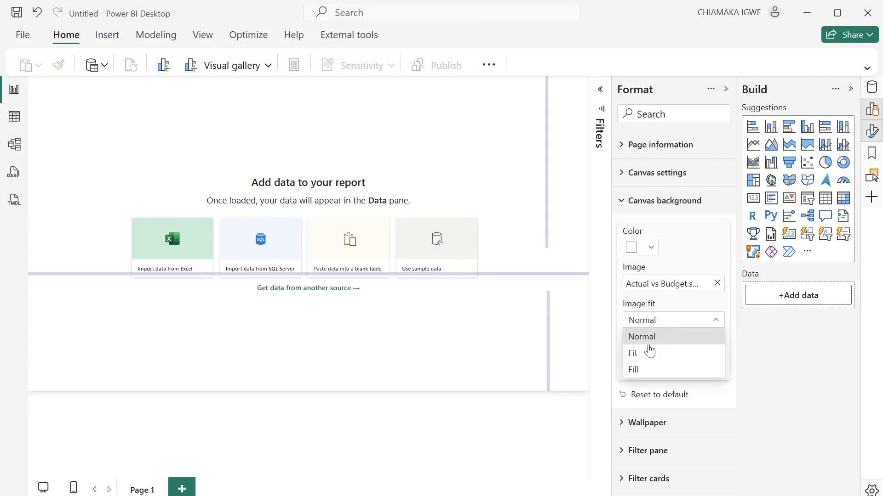
pyautogui.click(649, 352)
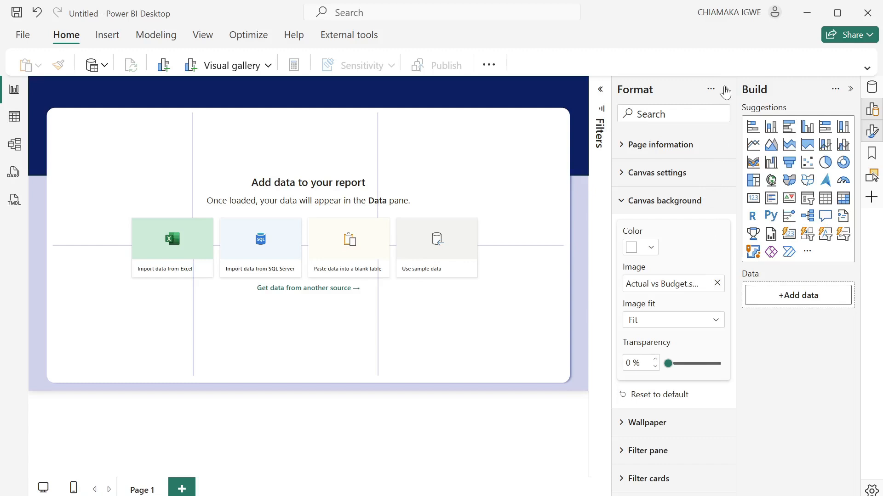
pyautogui.click(726, 89)
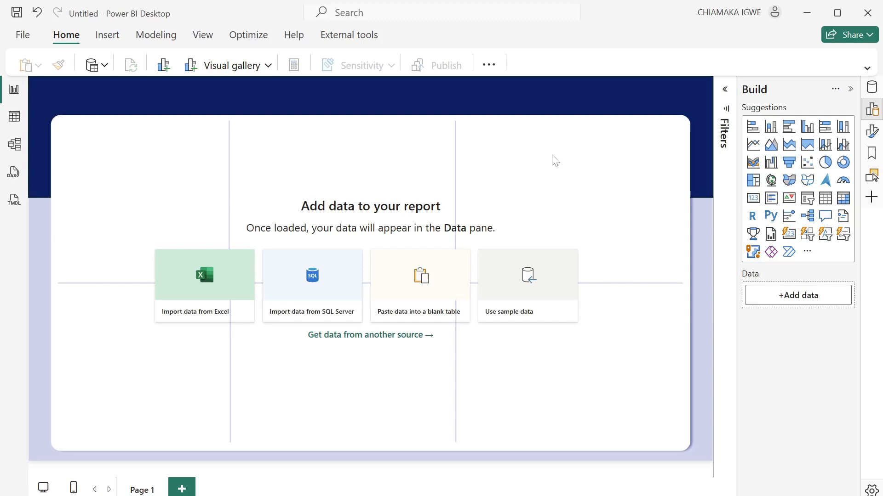
# Import the Project_Monthly_Performance_201 sheet from the Excel workbook Project_Monthly_Performance_2019_2024 and open it for transformation in Power Query
pyautogui.click(104, 66)
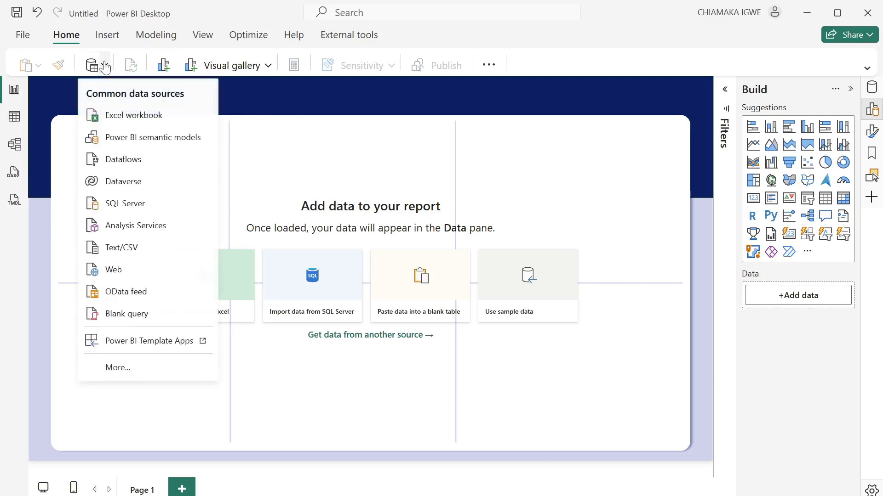
pyautogui.click(130, 107)
pyautogui.click(202, 205)
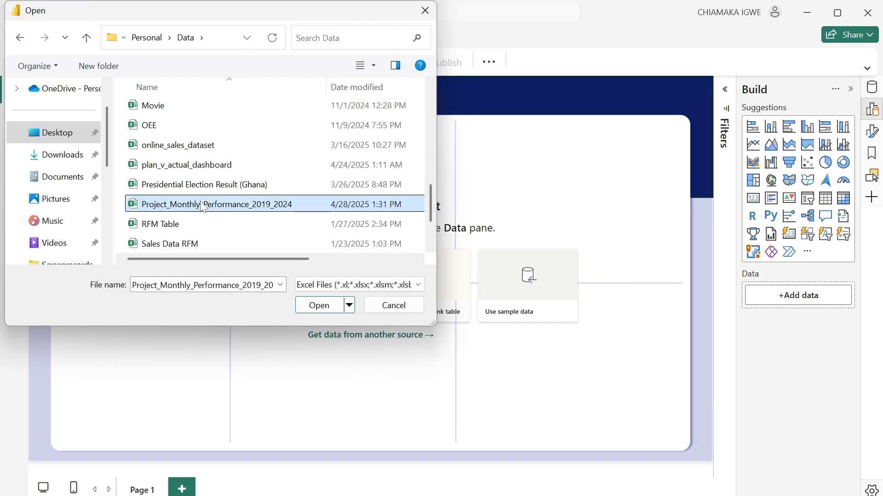
pyautogui.click(306, 307)
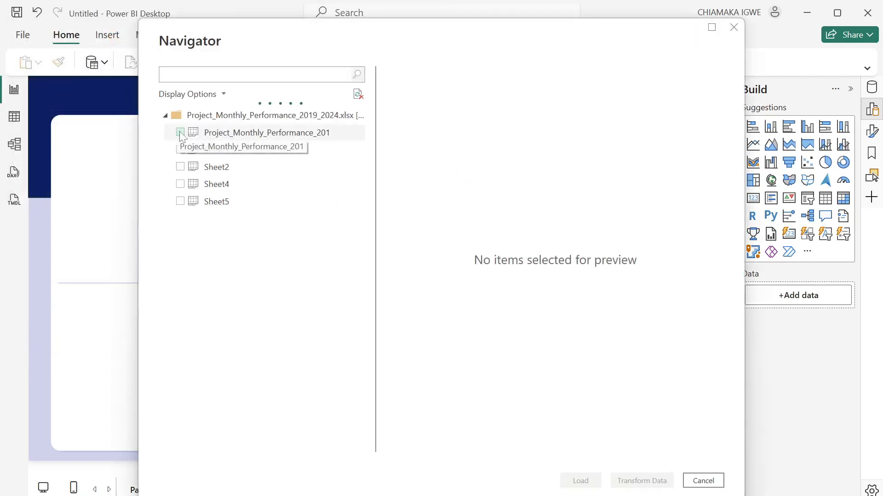
pyautogui.click(180, 133)
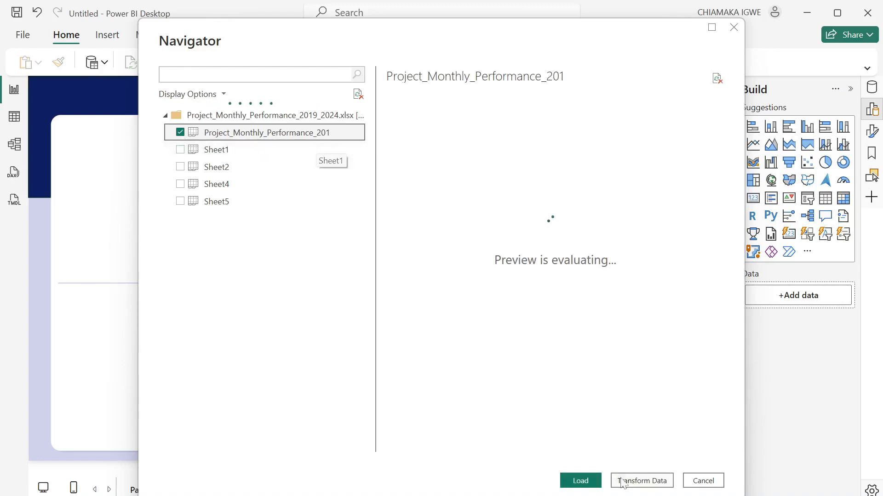
pyautogui.click(644, 481)
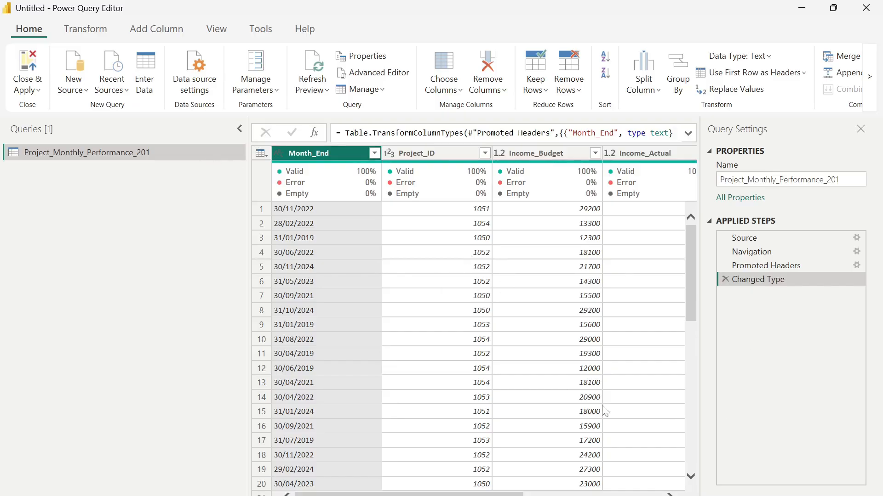
# Rename the query as Data and collapse the query list
pyautogui.doubleClick(142, 156)
pyautogui.write('Da')
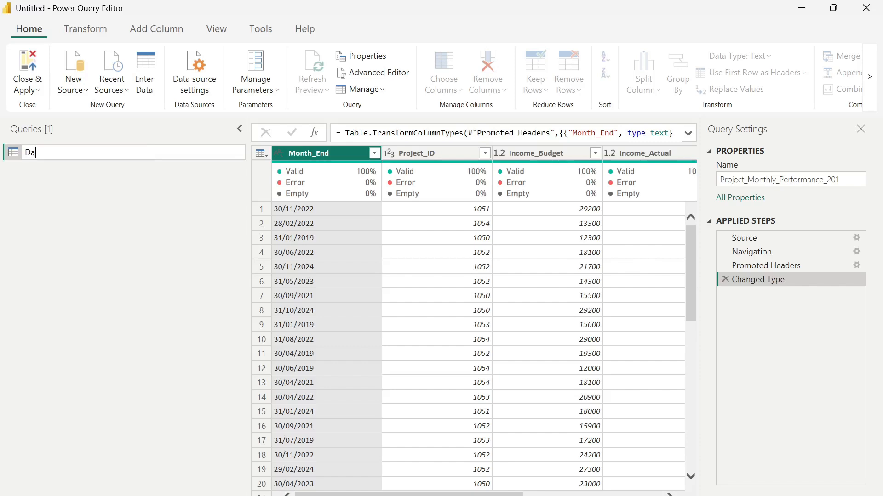
pyautogui.write('ta')
pyautogui.press('Return')
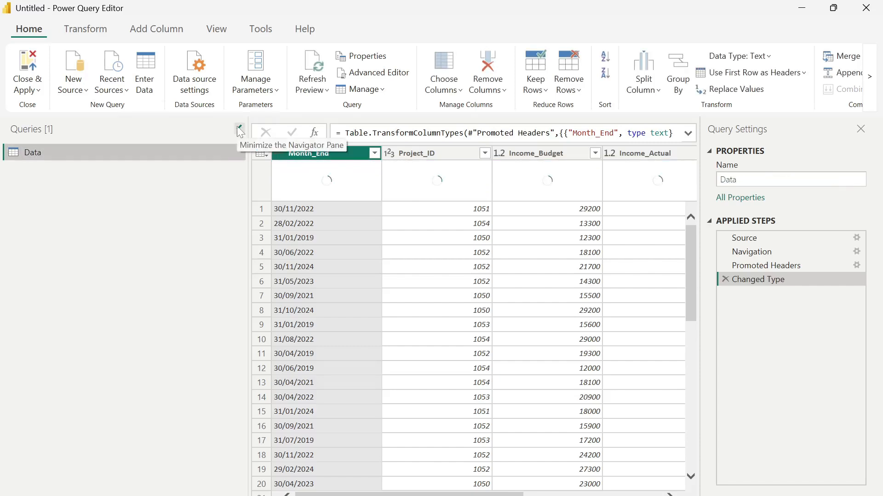
pyautogui.click(239, 129)
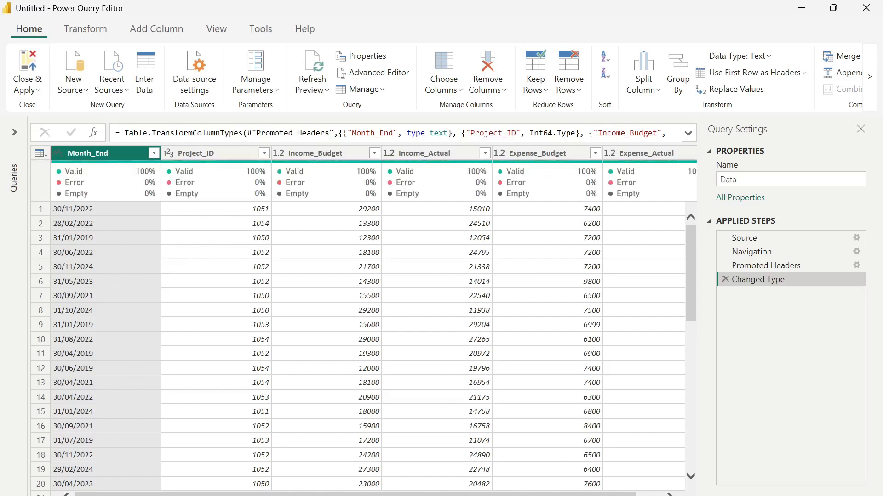
# Change the Income_Budget column's data type to Whole Number, replacing the current type conversion
pyautogui.hscroll(2, 368, 321)
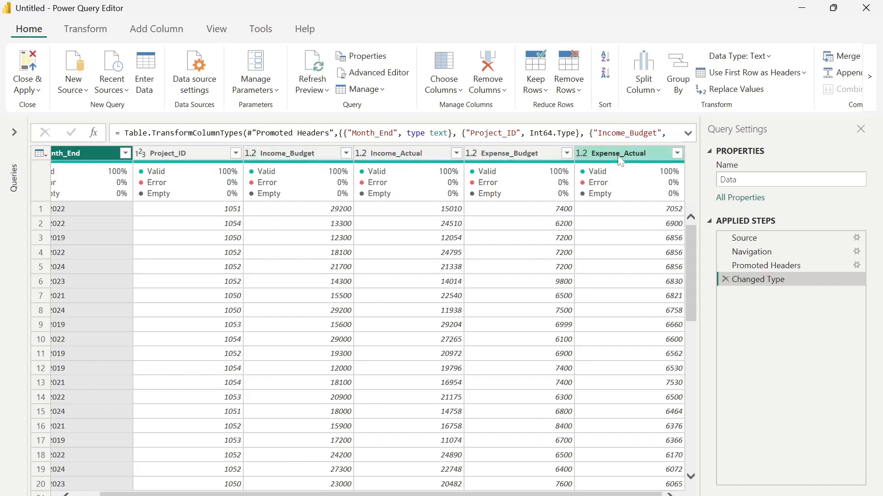
pyautogui.moveTo(148, 159)
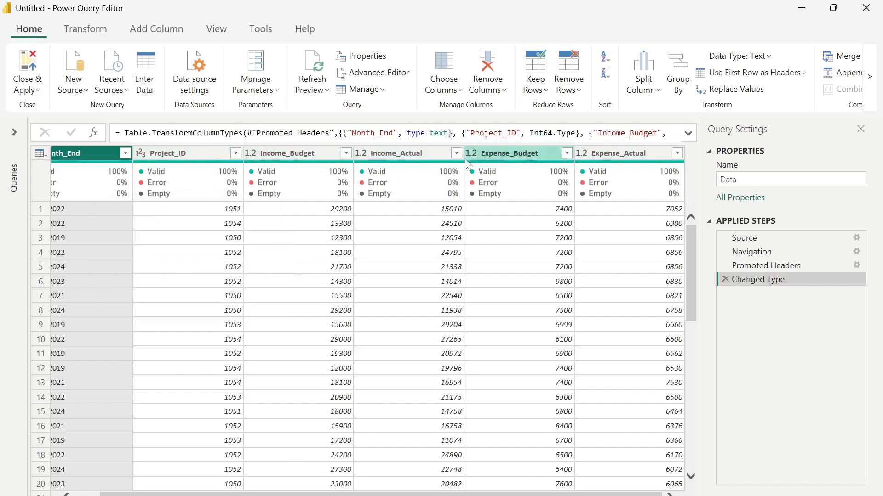
pyautogui.click(252, 153)
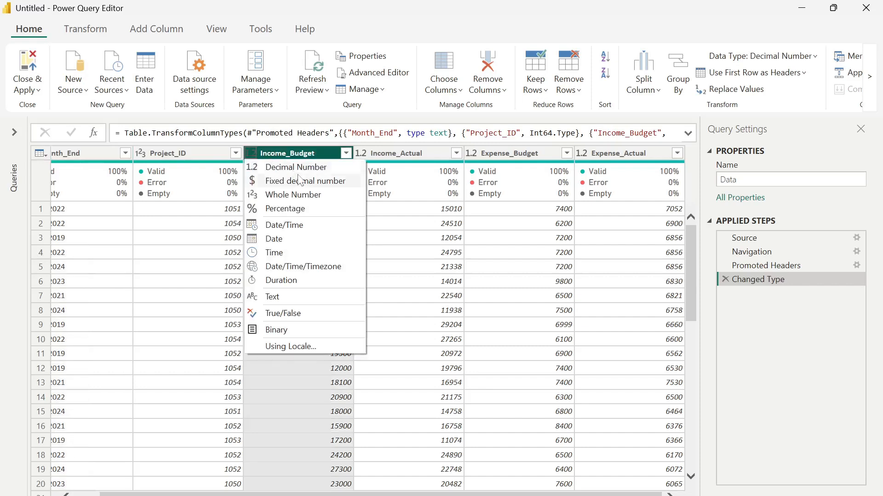
pyautogui.click(290, 201)
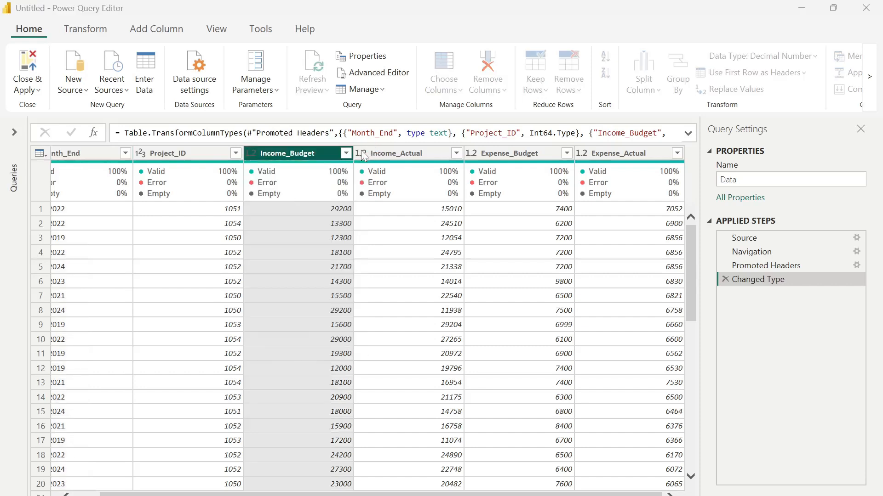
pyautogui.click(476, 306)
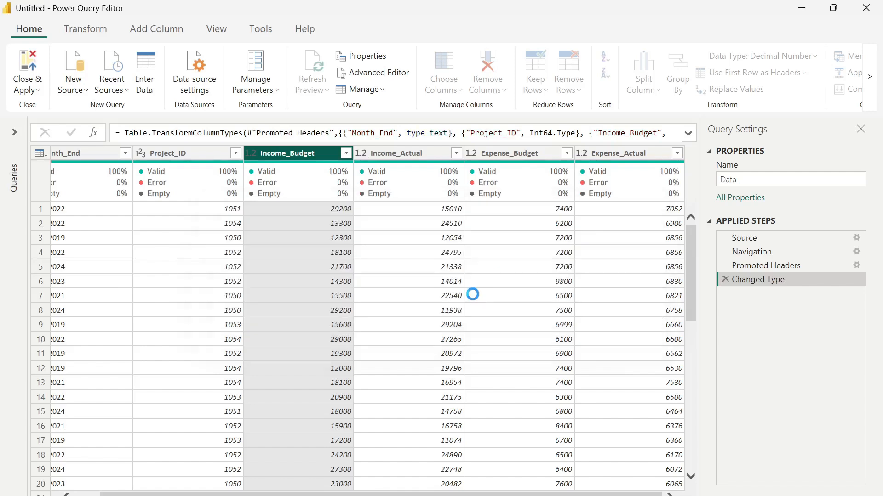
# Change the Income_Actual, Expense_Budget and Expense_Actual columns' data type to Whole Number, replacing the current type conversions
pyautogui.click(371, 153)
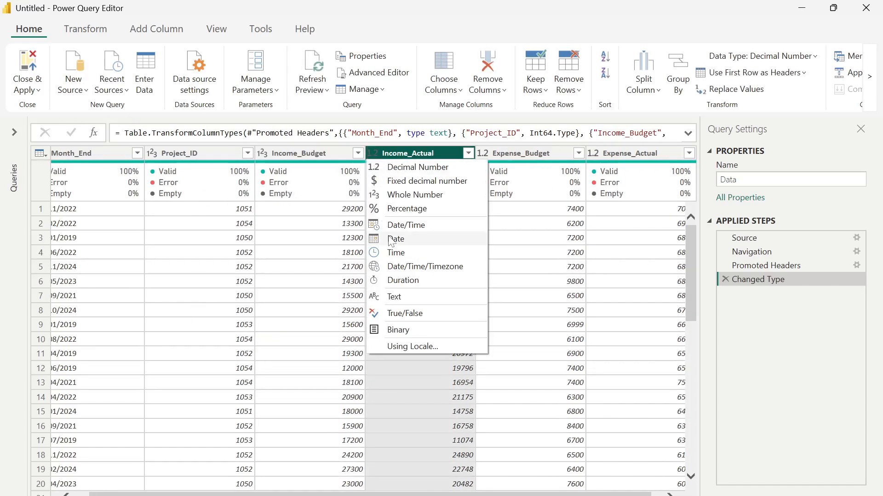
pyautogui.click(400, 194)
pyautogui.click(461, 294)
pyautogui.click(482, 153)
pyautogui.click(510, 194)
pyautogui.click(594, 155)
pyautogui.click(583, 153)
pyautogui.click(602, 193)
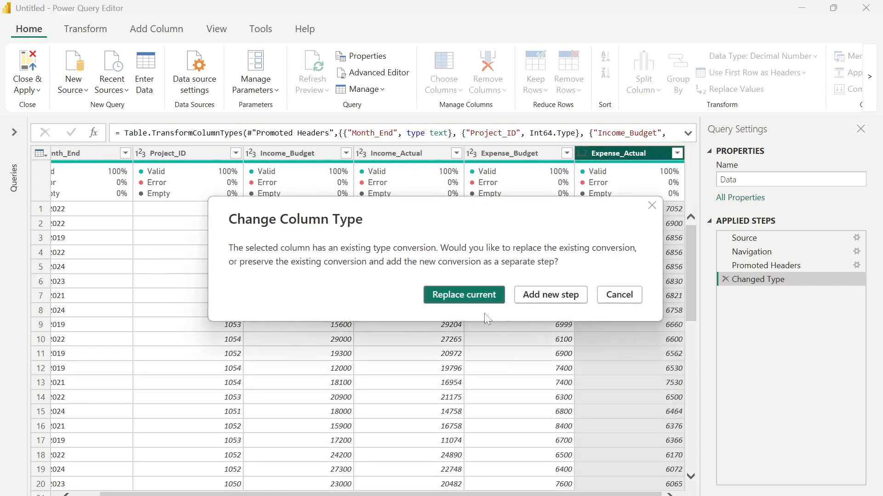
pyautogui.click(462, 294)
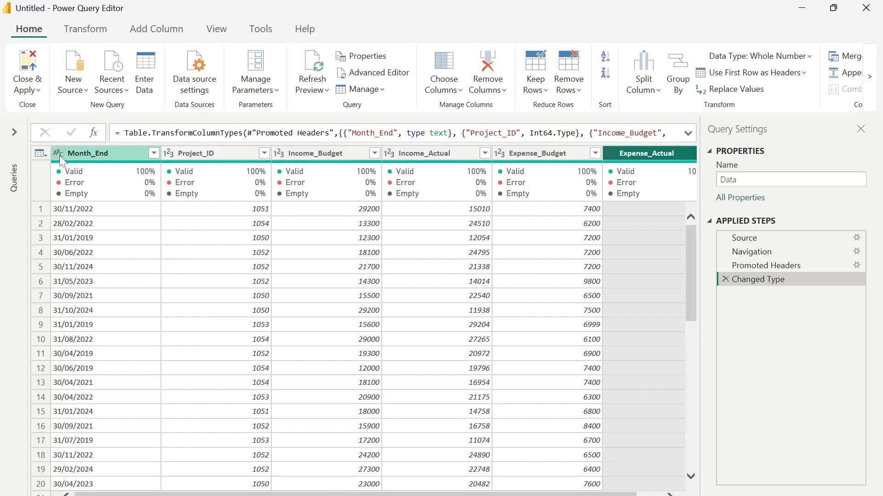
# Try to change the Month_End column's data type to Date as a separate step, and delete that step
pyautogui.click(59, 154)
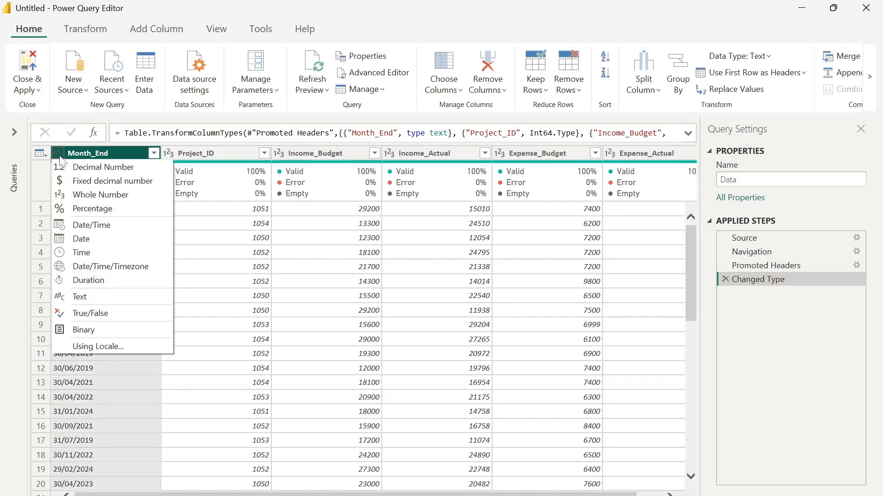
pyautogui.click(92, 243)
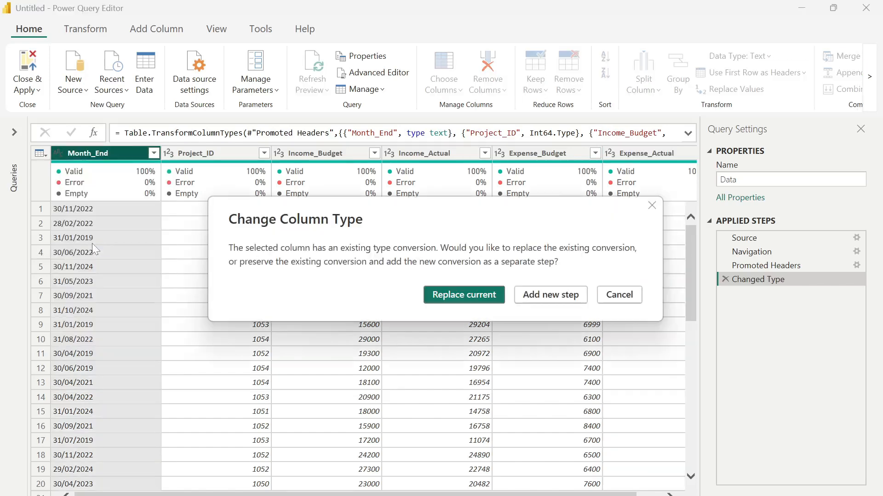
pyautogui.click(542, 296)
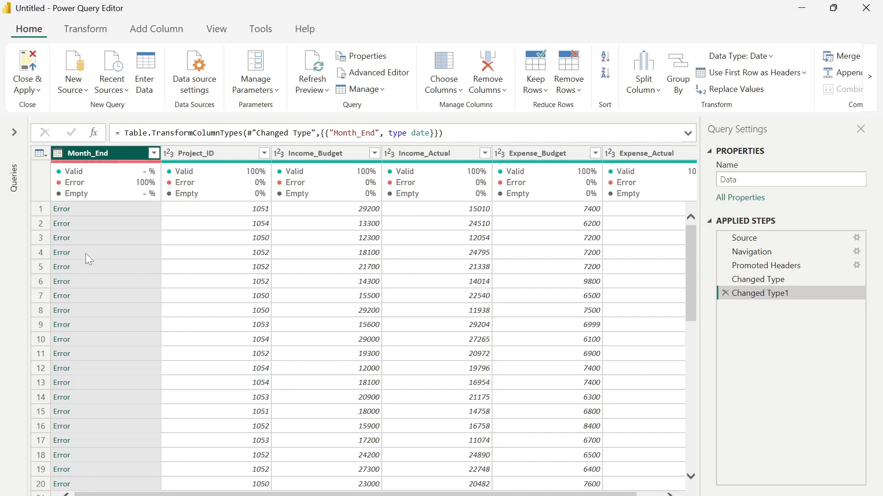
pyautogui.click(725, 293)
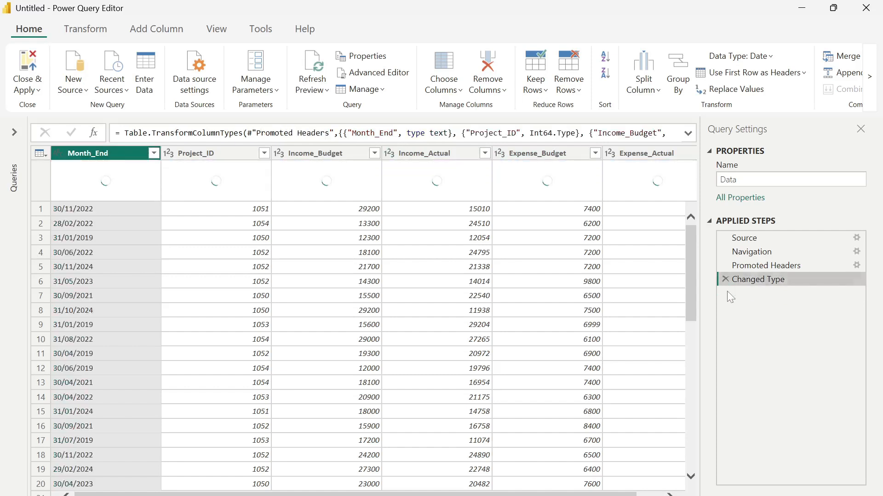
# Start a locale-based type change for the Month_End column with Date as the data type
pyautogui.click(58, 154)
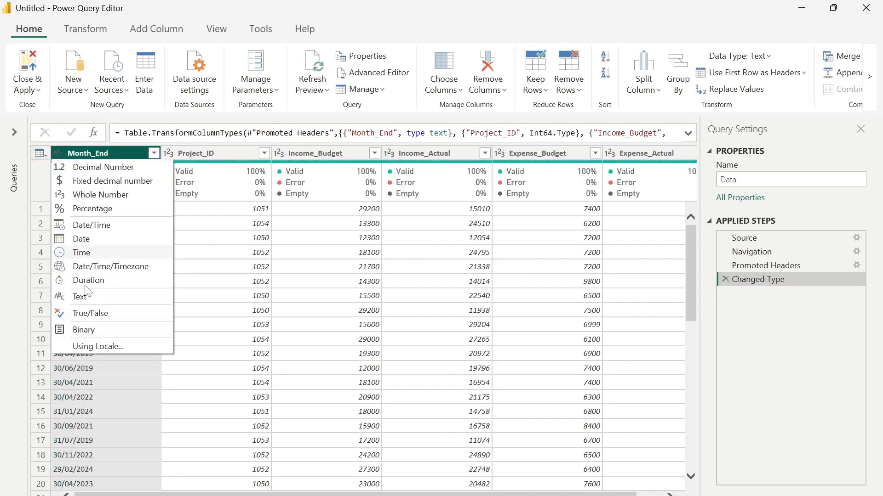
pyautogui.click(94, 347)
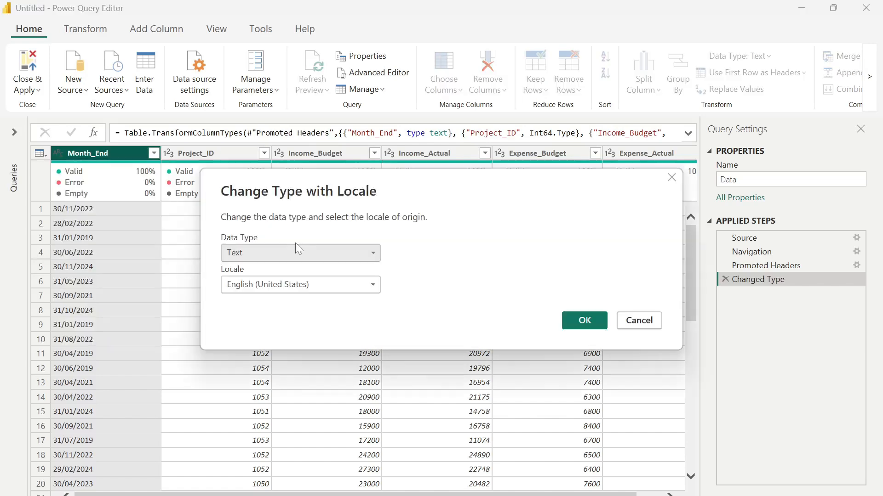
pyautogui.click(294, 248)
pyautogui.click(252, 337)
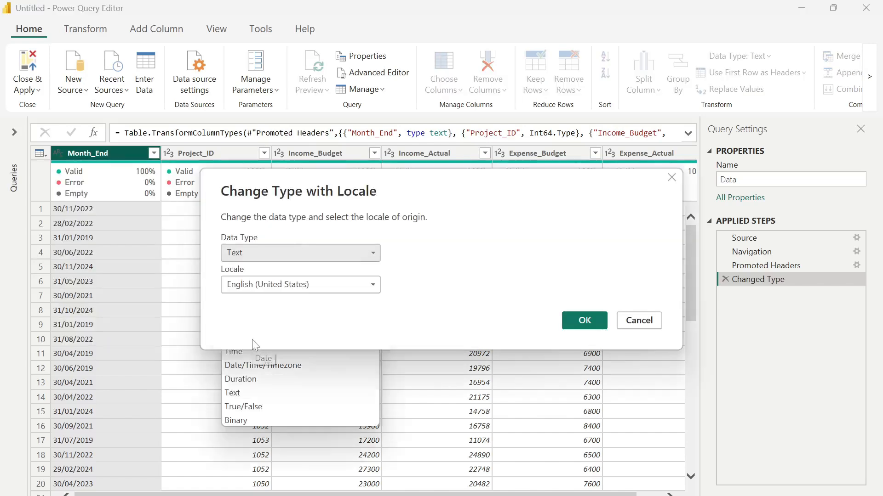
pyautogui.click(266, 286)
pyautogui.click(387, 336)
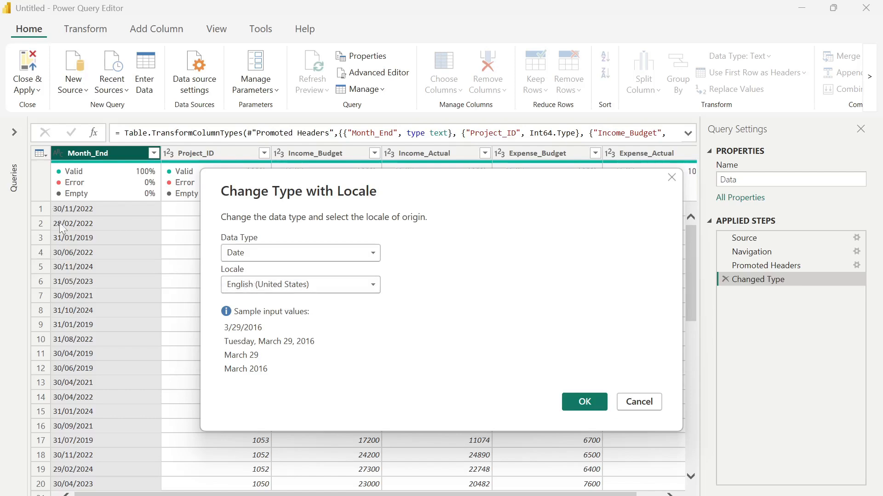
# Convert Month_End using the English (Nigeria) locale, and close Power Query with the changes applied
pyautogui.click(340, 286)
pyautogui.scroll(-6, 279, 162)
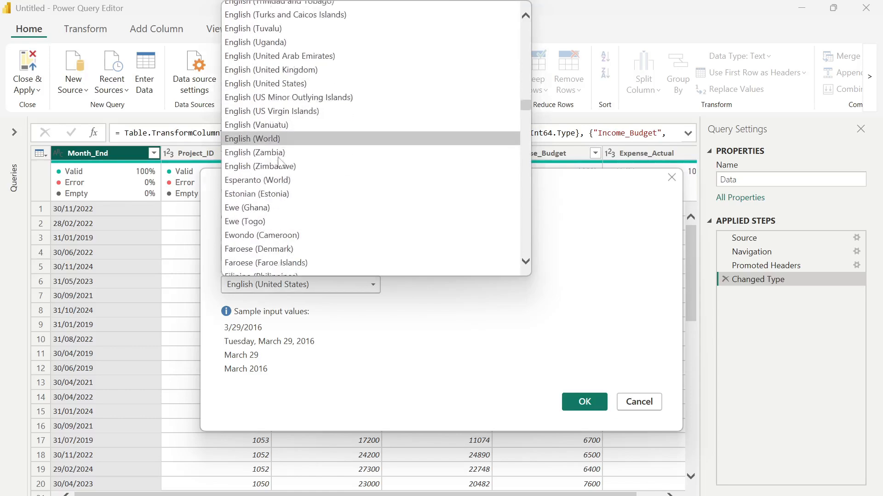
pyautogui.scroll(-3, 279, 162)
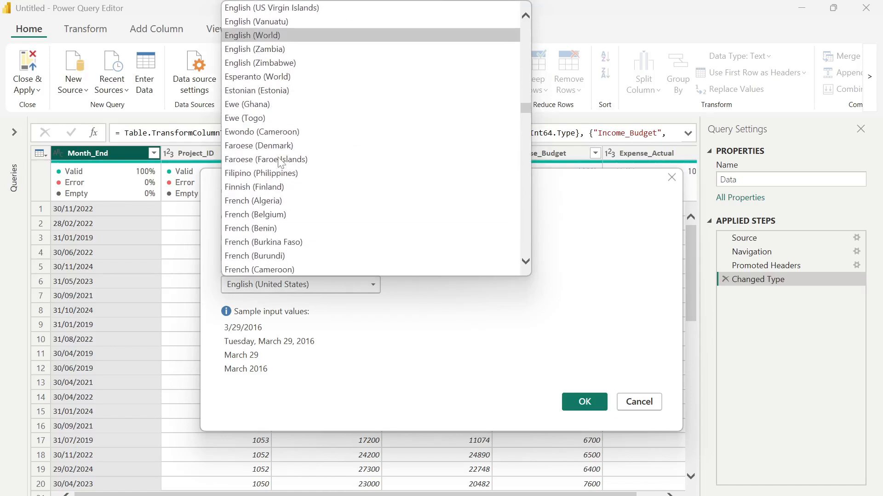
pyautogui.scroll(13, 279, 162)
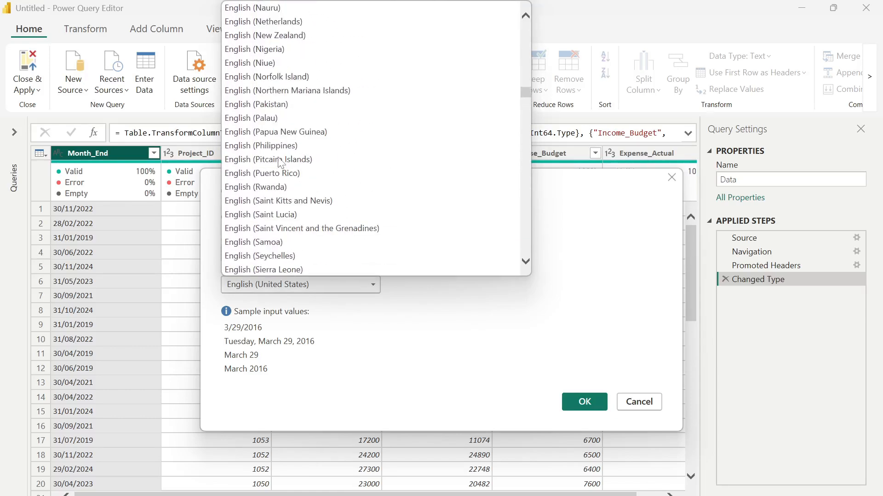
pyautogui.scroll(1, 279, 162)
pyautogui.click(258, 93)
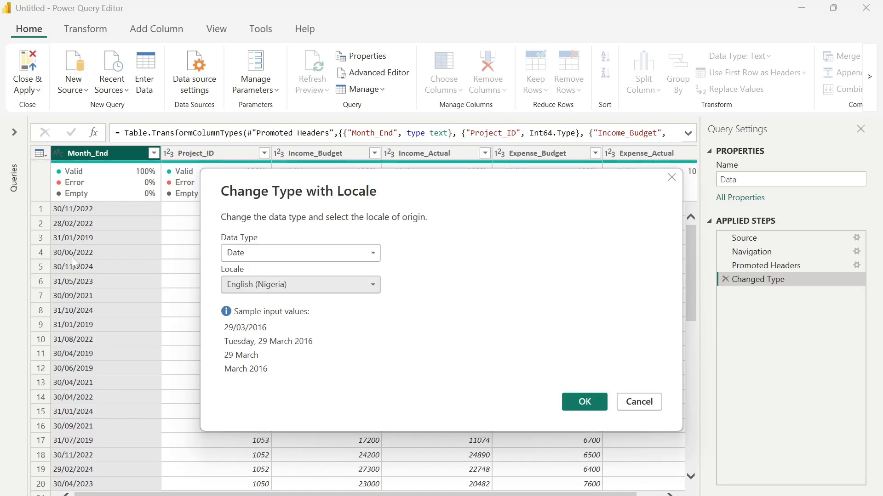
pyautogui.click(580, 401)
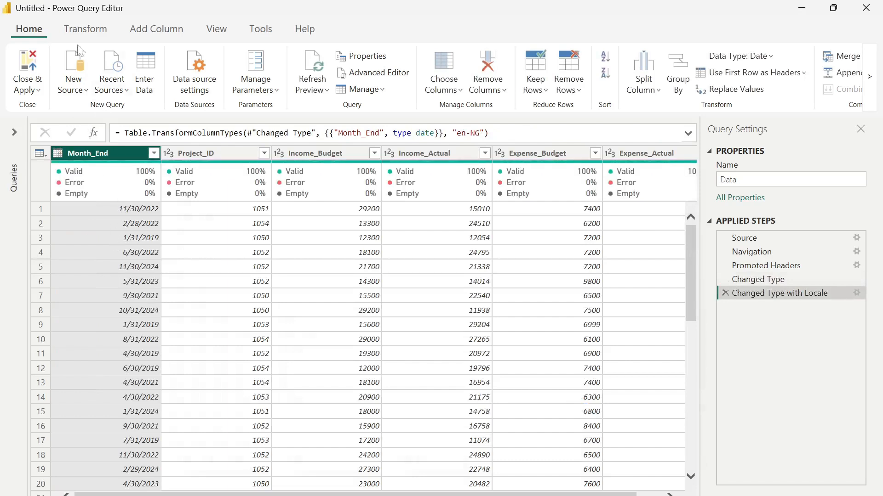
pyautogui.click(29, 89)
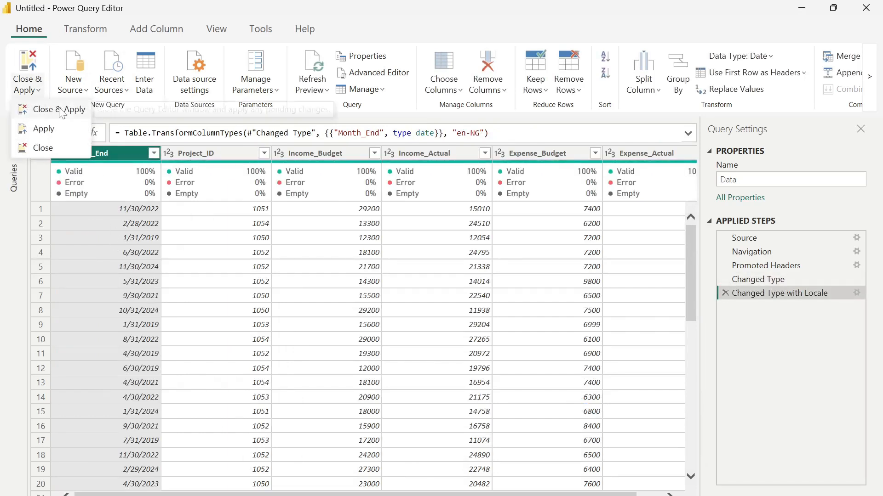
pyautogui.click(60, 111)
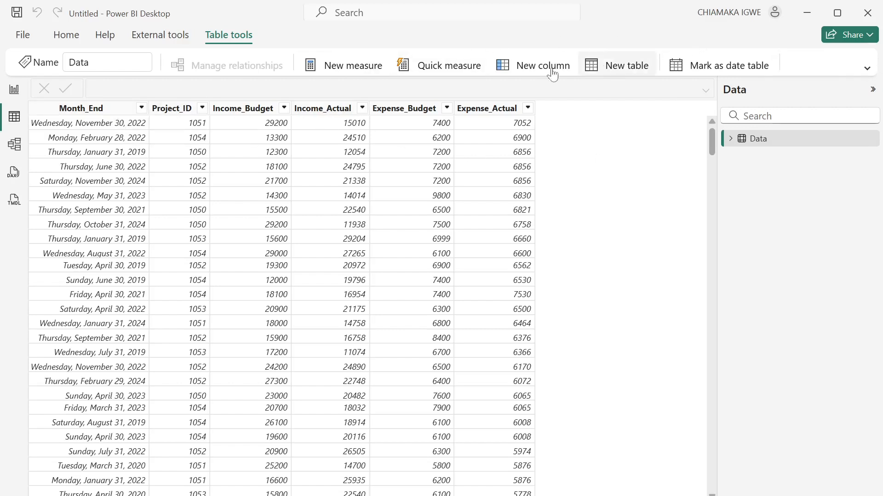
# Add a calculated column to the Data table with the formula Year = YEAR(Data[Month_End])
pyautogui.click(532, 65)
pyautogui.write('Year =')
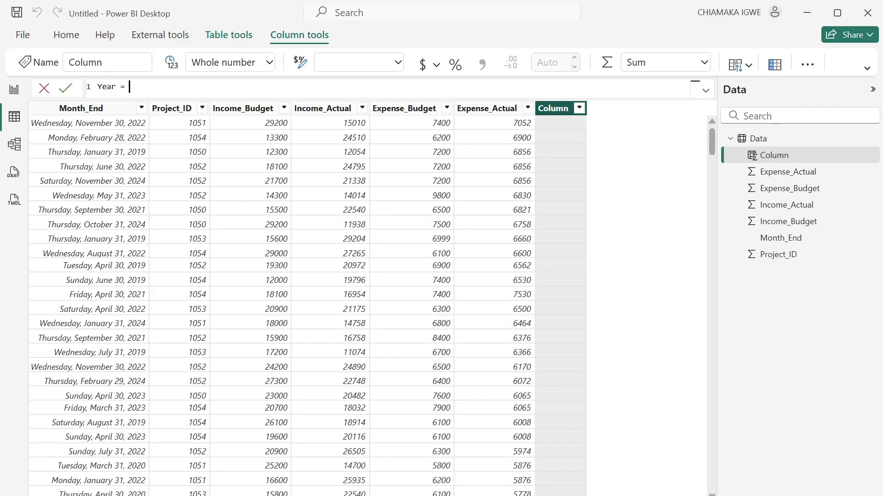
pyautogui.write(' YEAR(')
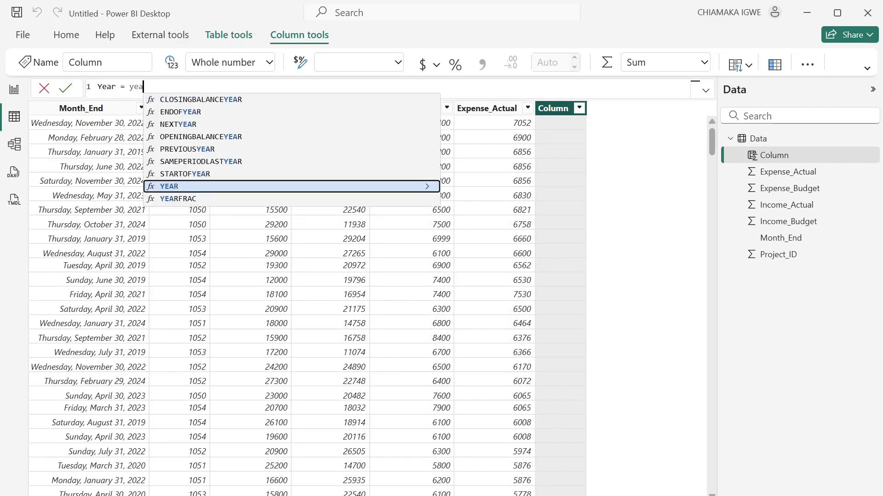
pyautogui.write('mon')
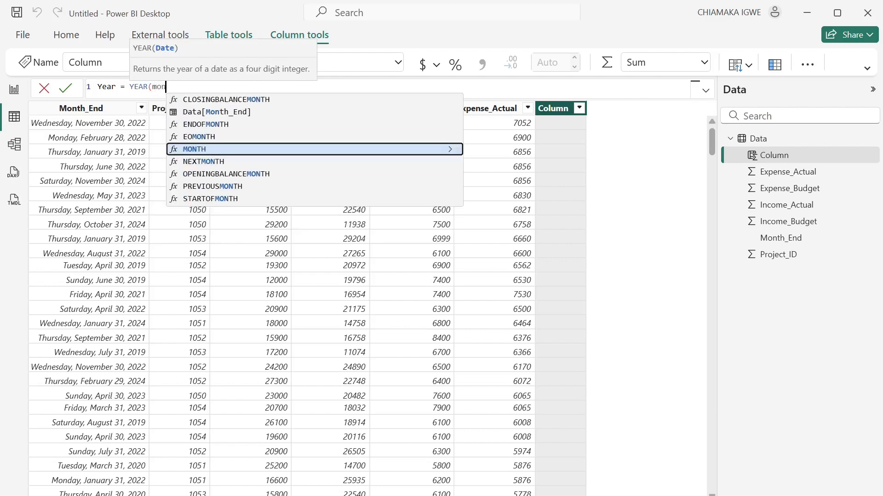
pyautogui.click(231, 115)
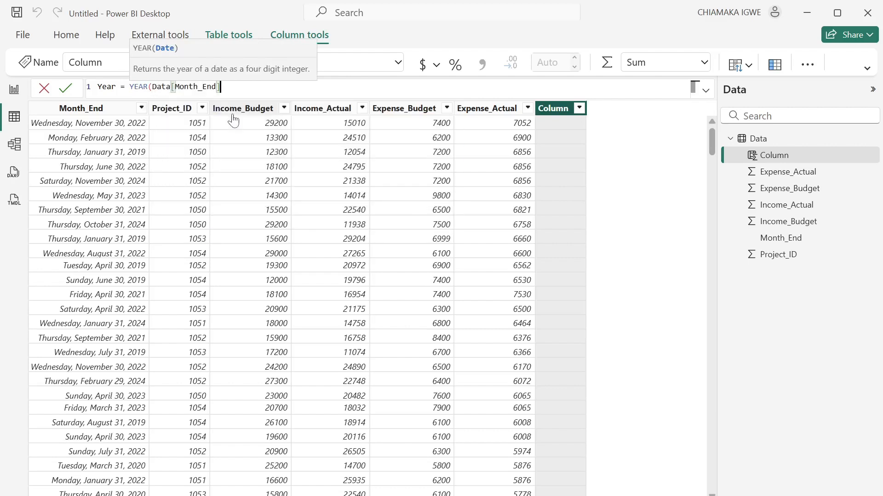
pyautogui.press('Return')
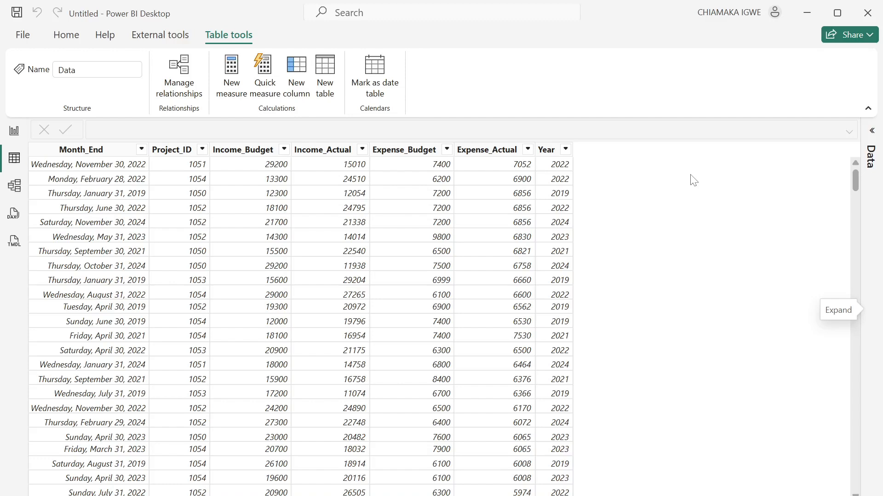
# Add a calculated column to the Data table with the formula Month Number = MONTH(Data[Month_End])
pyautogui.click(296, 79)
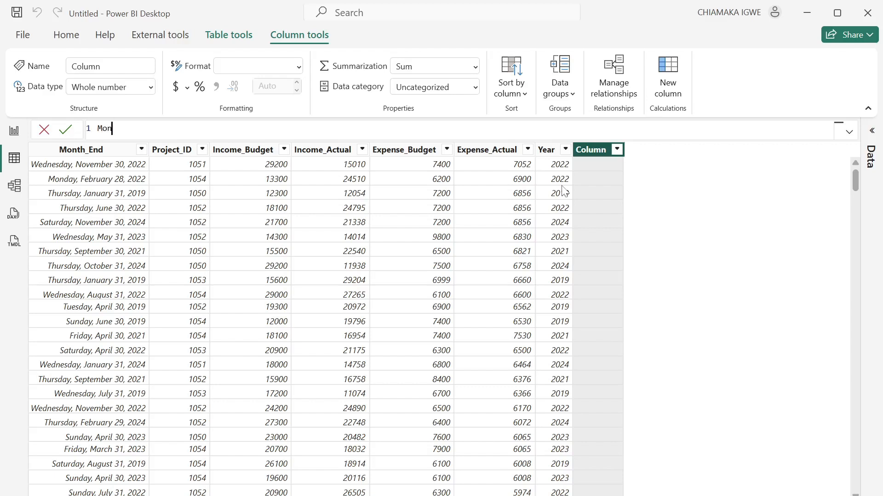
pyautogui.write('Month Number = ')
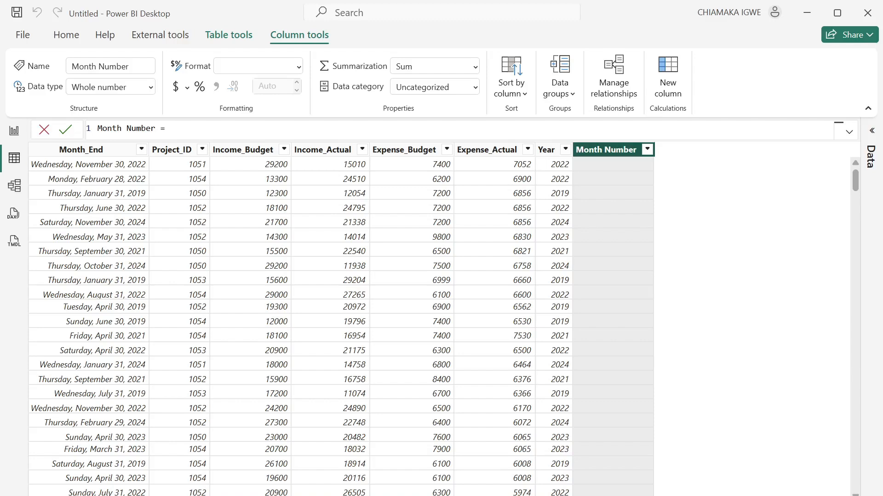
pyautogui.write('Month')
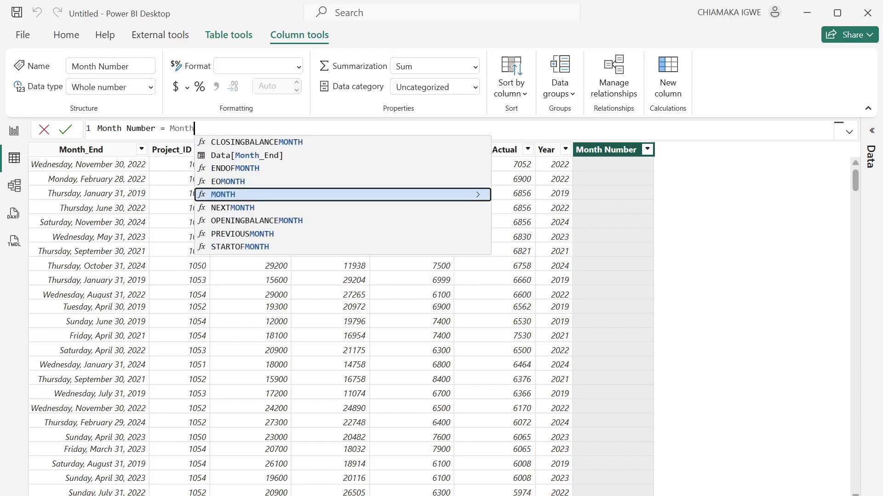
pyautogui.press('Tab')
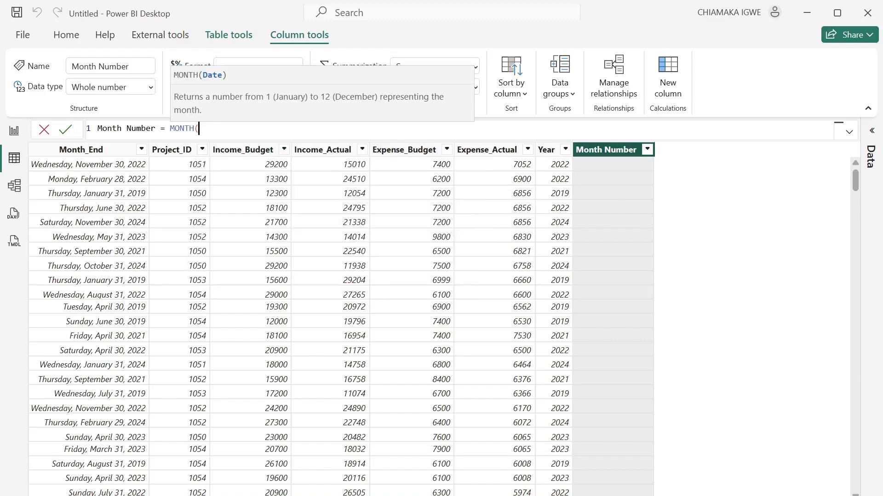
pyautogui.write('mon')
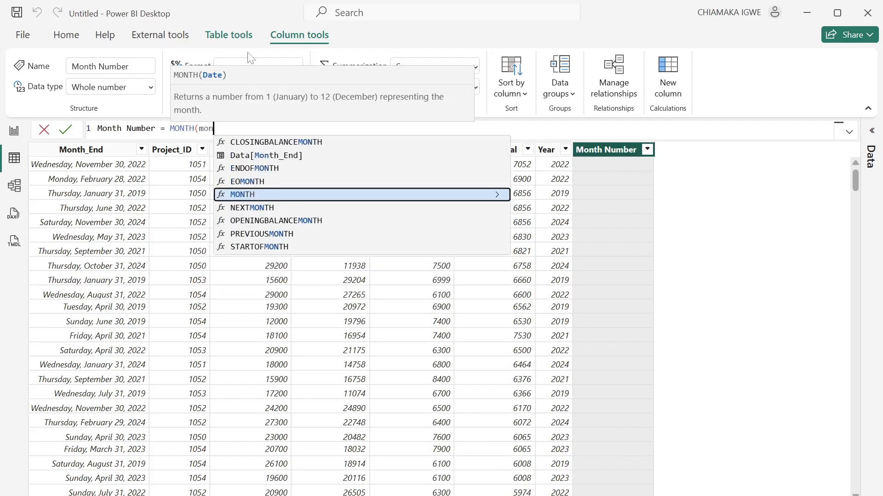
pyautogui.click(264, 156)
pyautogui.write(')')
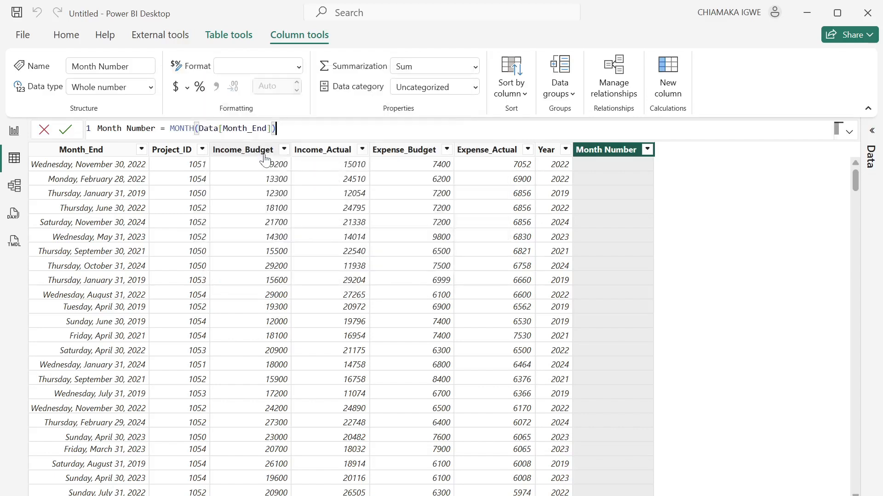
pyautogui.press('Return')
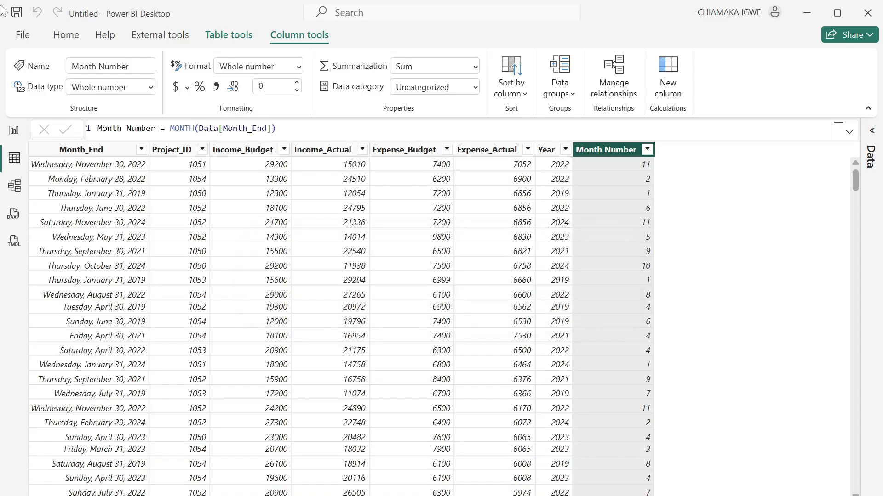
# Add a calculated column to the Data table with the formula Month Name = FORMAT(Data[Month_End],"mmm")
pyautogui.click(662, 79)
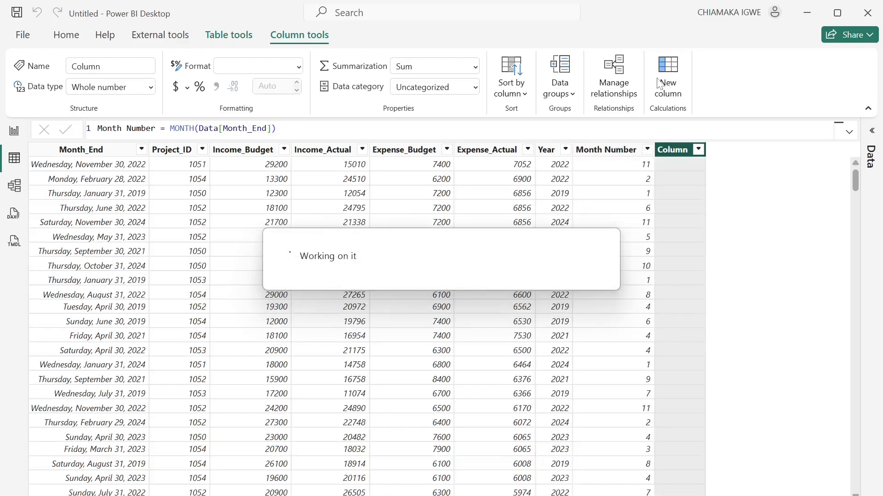
pyautogui.write('Month')
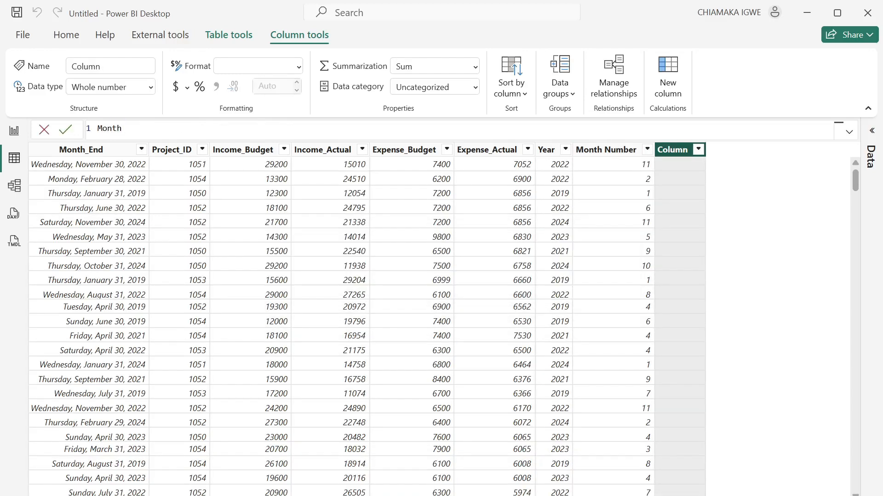
pyautogui.write(' Name = fom')
pyautogui.press('BackSpace')
pyautogui.press('Tab')
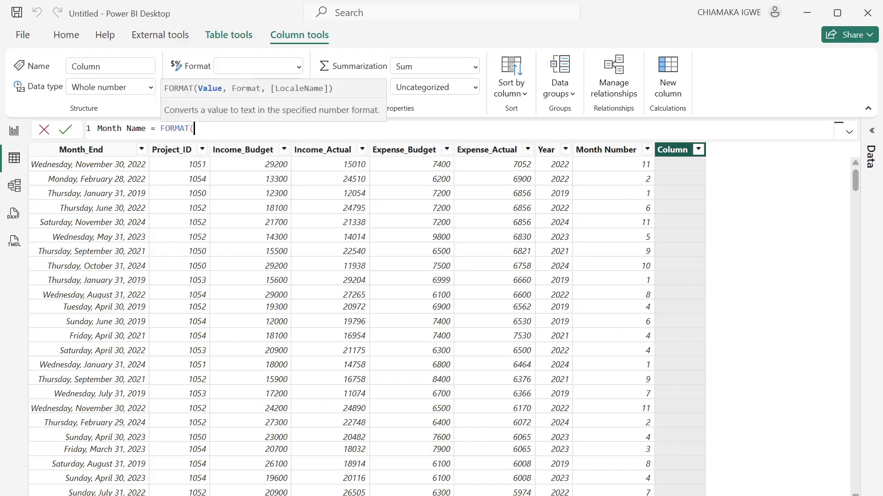
pyautogui.write('mon')
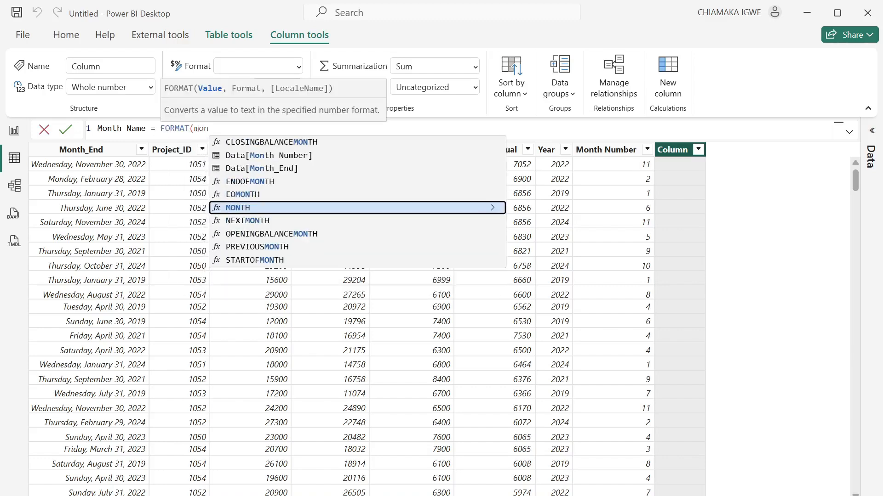
pyautogui.click(288, 169)
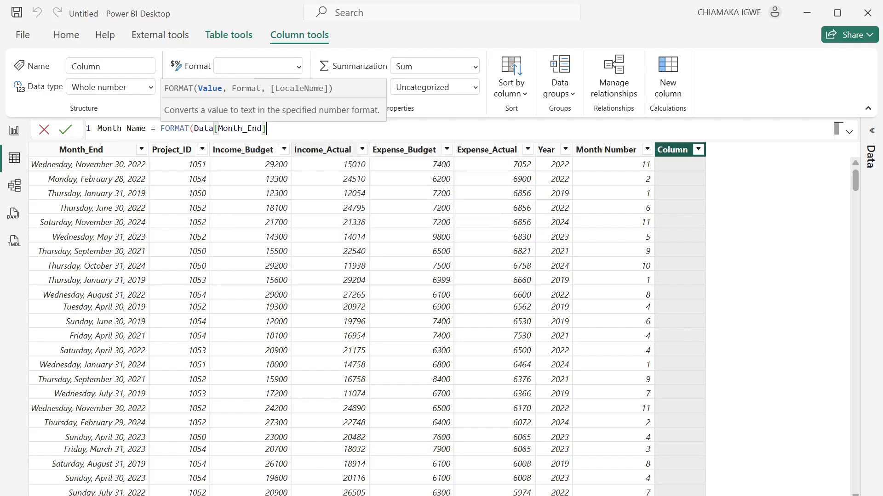
pyautogui.write(',"mmm')
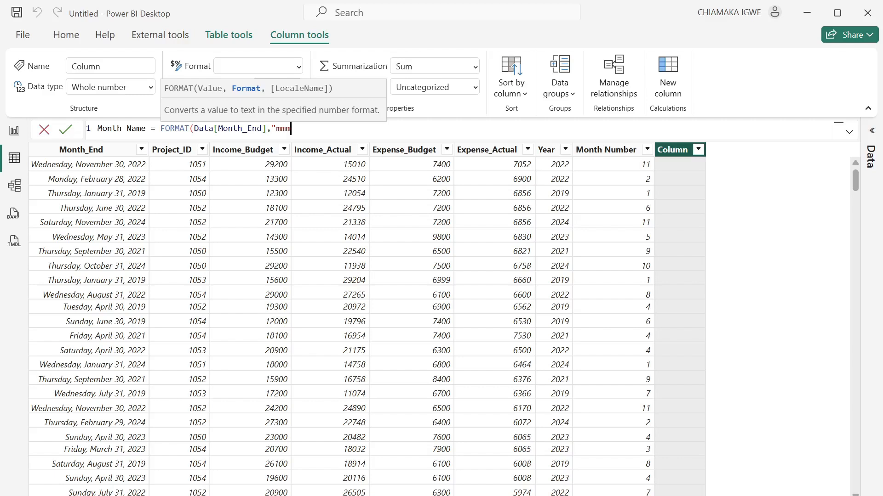
pyautogui.write('")')
pyautogui.press('Return')
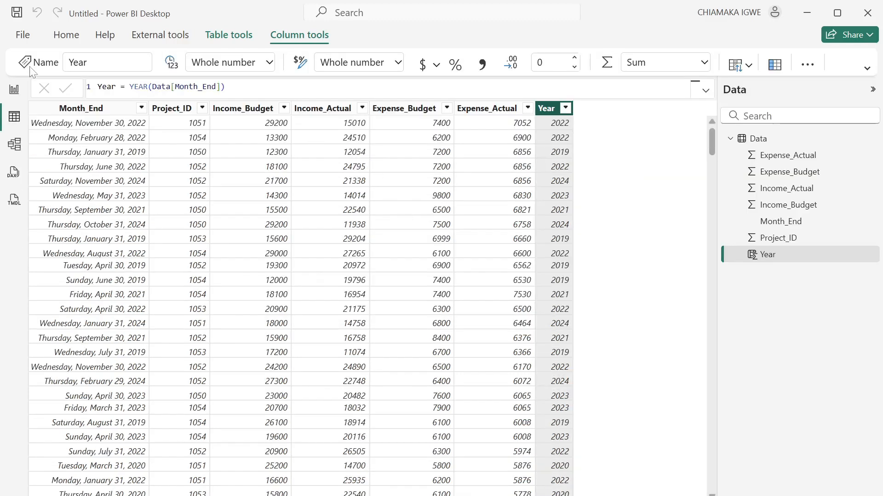
# From the report view, enter a new blank data table named Key Measures and load it into the model
pyautogui.click(14, 88)
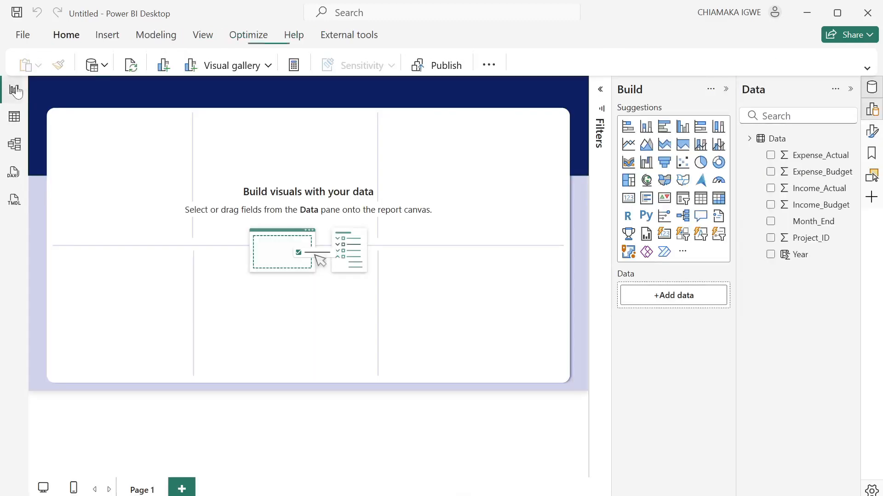
pyautogui.click(867, 68)
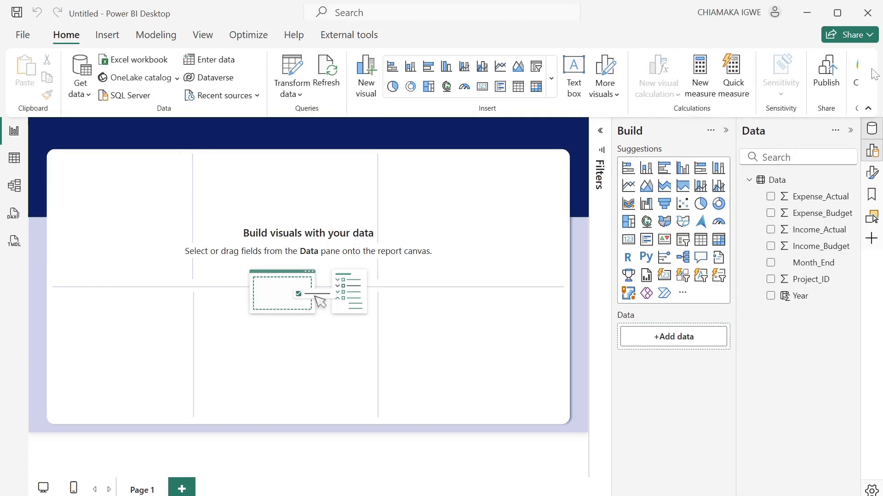
pyautogui.click(225, 69)
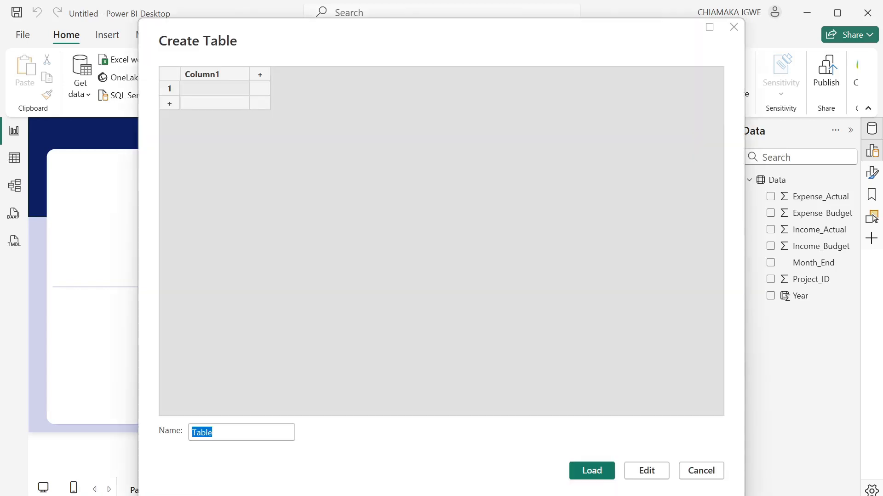
pyautogui.write('Key Measures')
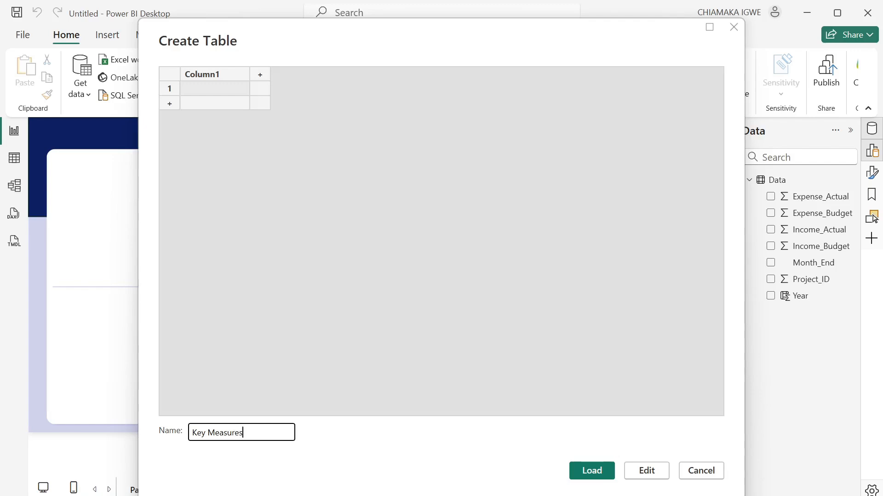
pyautogui.click(608, 476)
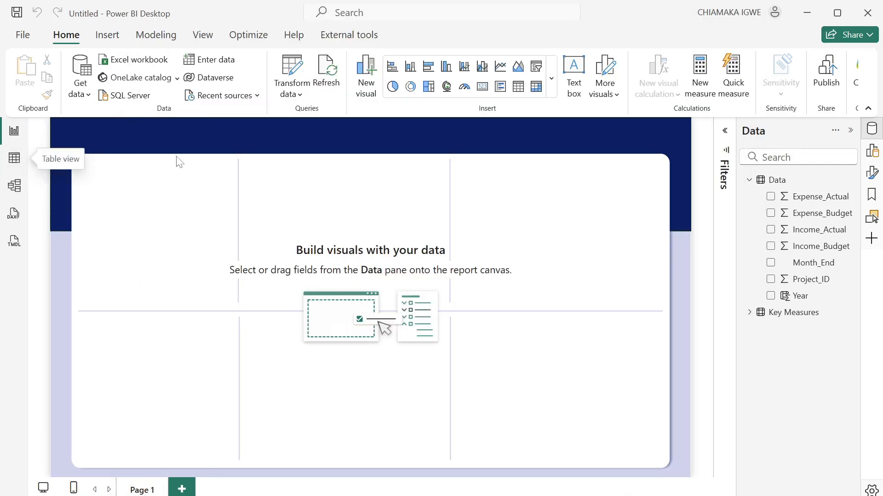
# Create a measure in the Key Measures table with the formula Expense Actual = SUM(Data[Expense_Actual])
pyautogui.click(11, 167)
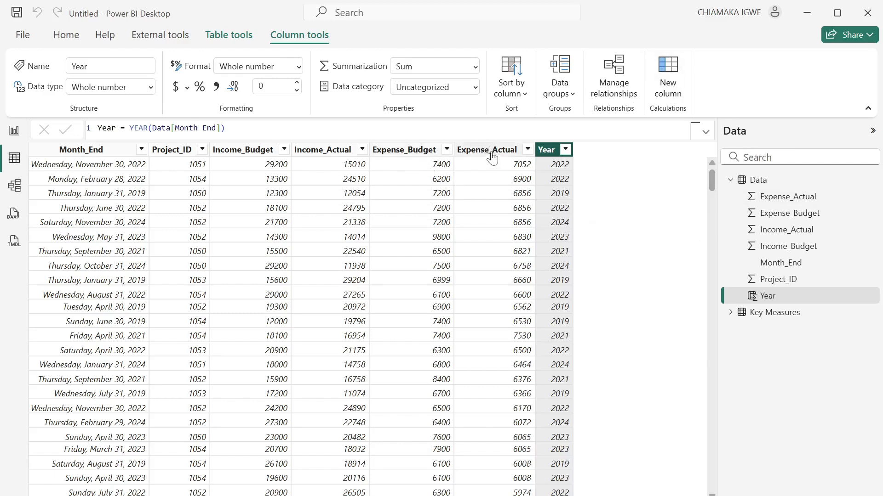
pyautogui.click(781, 312)
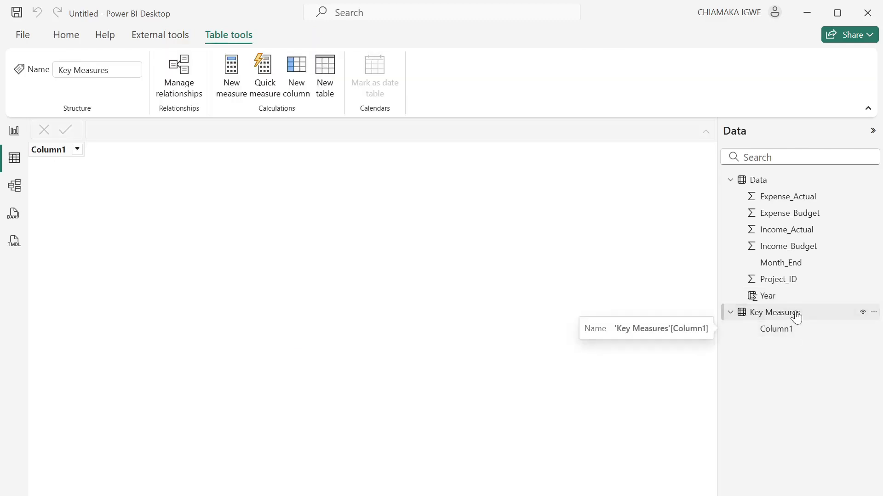
pyautogui.rightClick(796, 317)
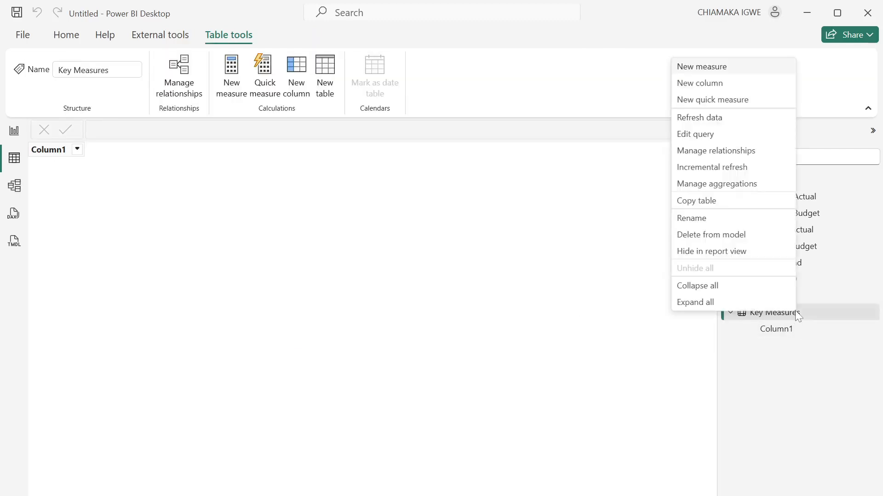
pyautogui.click(739, 71)
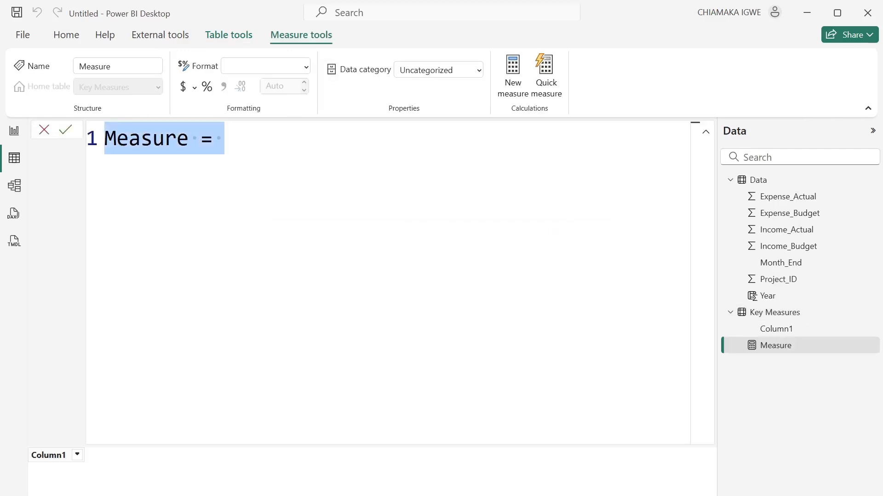
pyautogui.press('BackSpace')
pyautogui.write('Ex')
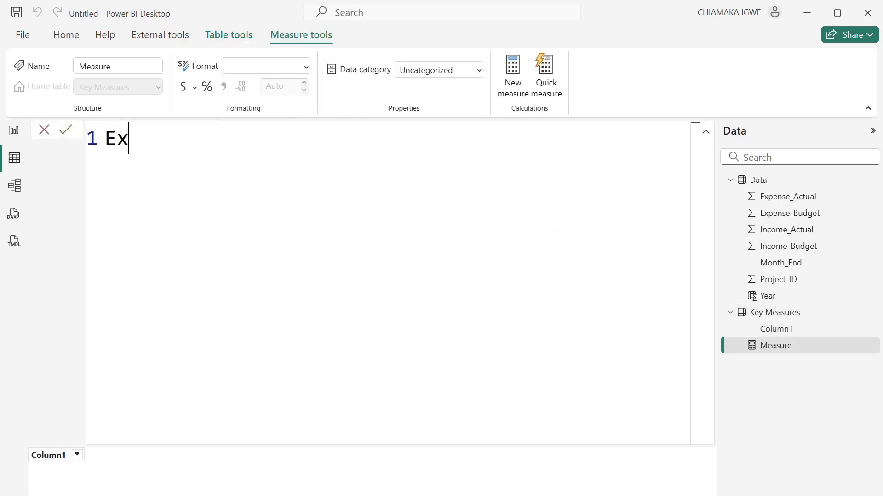
pyautogui.write('pense Actual ')
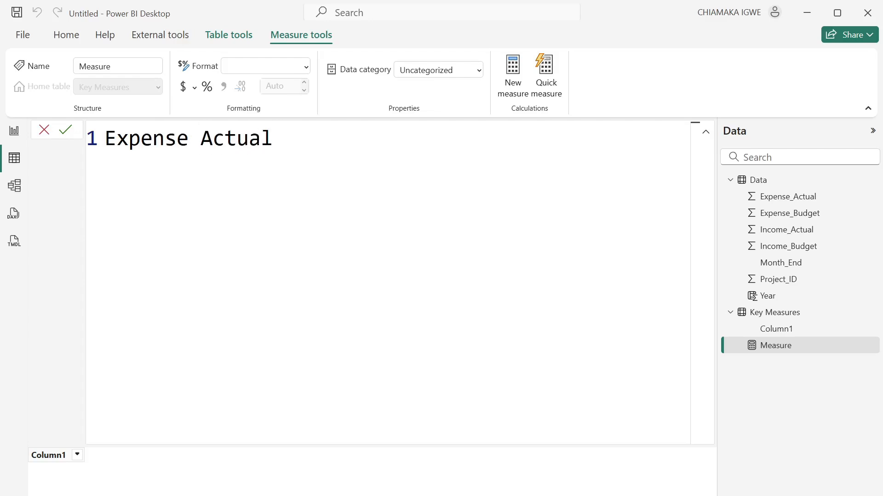
pyautogui.write('= sum(')
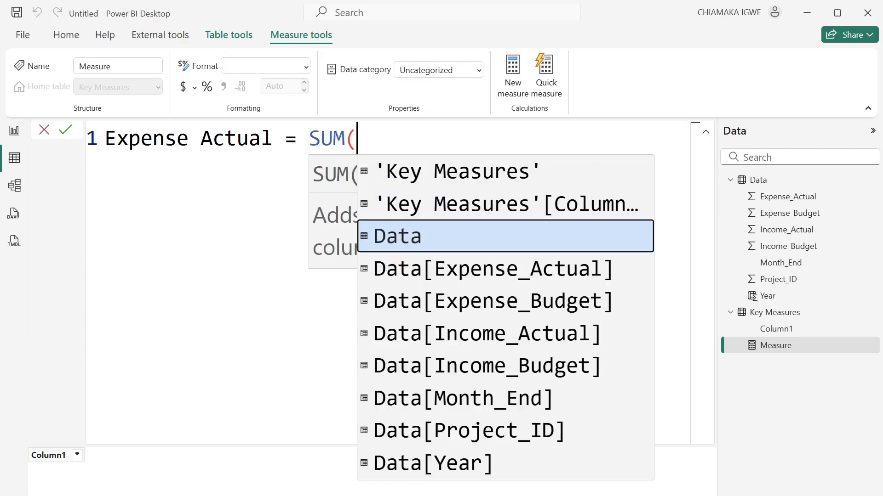
pyautogui.click(496, 269)
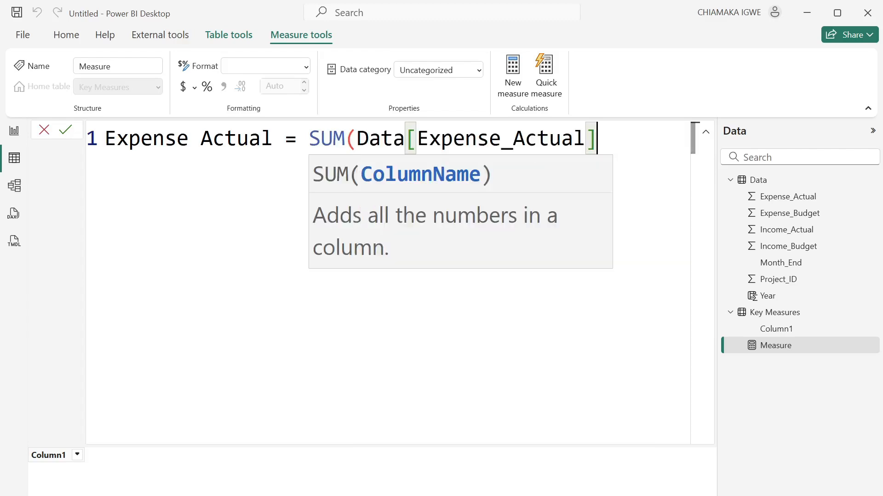
pyautogui.write(')')
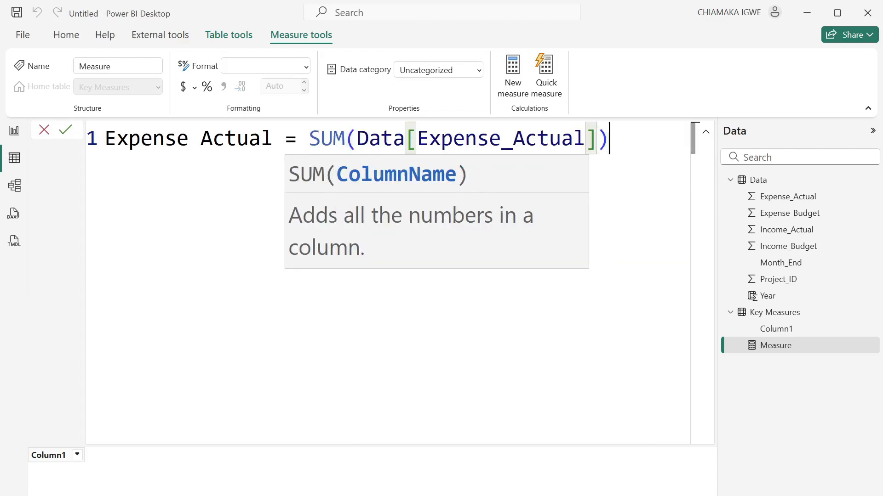
pyautogui.press('Return')
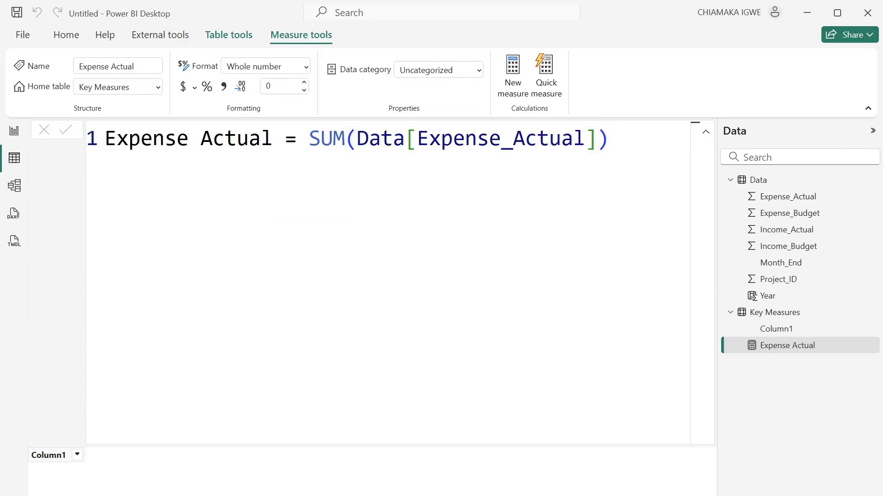
# Create a measure in the Key Measures table with the formula Income Actual = SUM(Data[Income_Actual])
pyautogui.rightClick(763, 346)
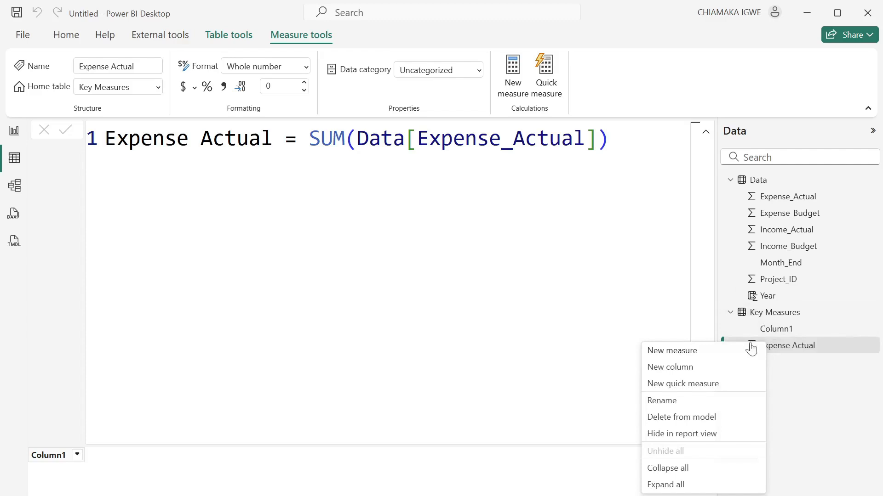
pyautogui.click(704, 357)
pyautogui.write('Inco')
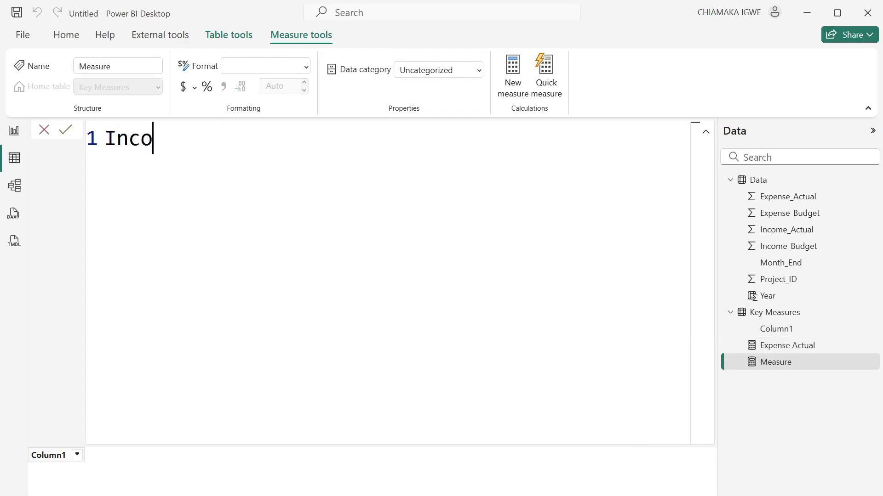
pyautogui.write('me Actu')
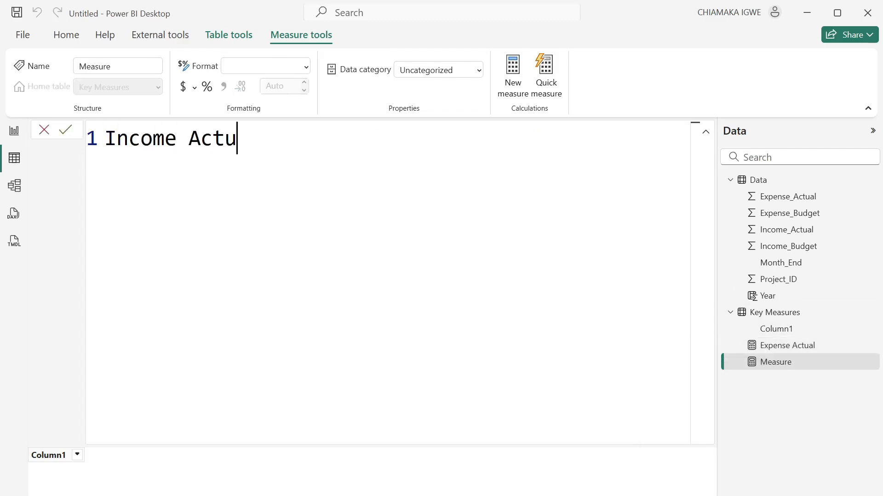
pyautogui.write('al = SUM(')
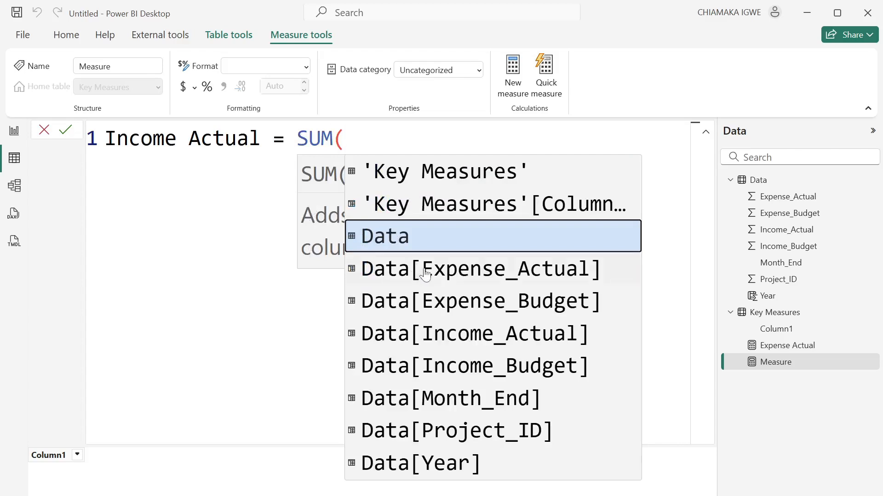
pyautogui.click(453, 334)
pyautogui.write(')')
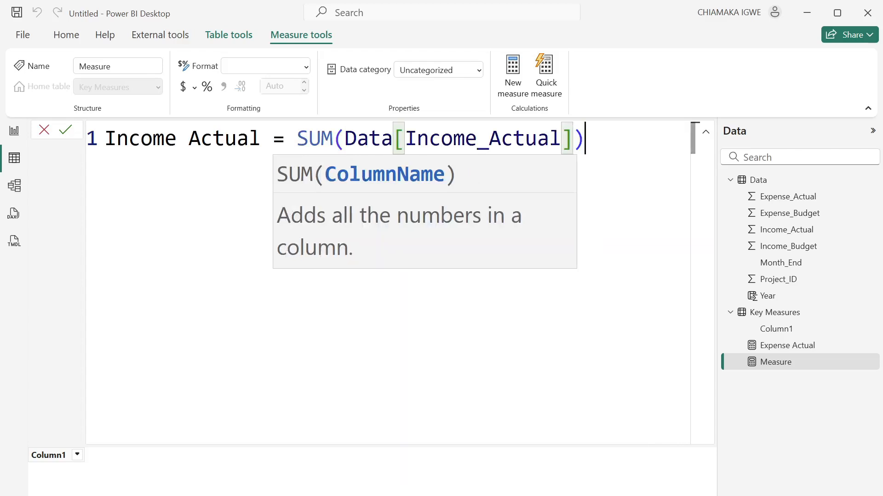
pyautogui.press('Return')
# Create a measure in the Key Measures table with the formula Income Budget = SUM(Data[Income_Budget])
pyautogui.rightClick(787, 361)
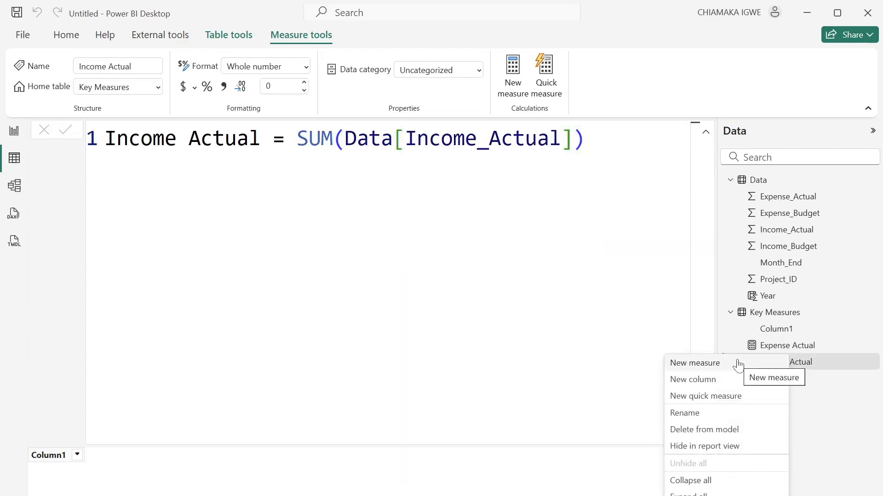
pyautogui.click(737, 362)
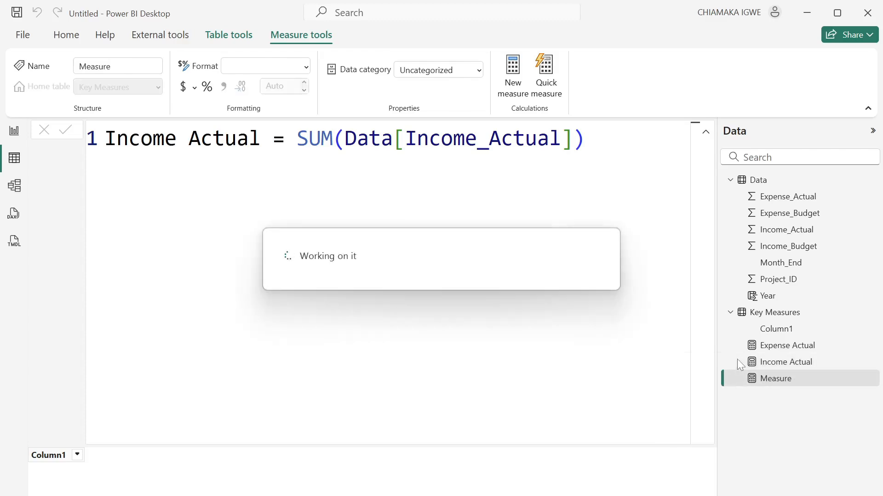
pyautogui.write('In')
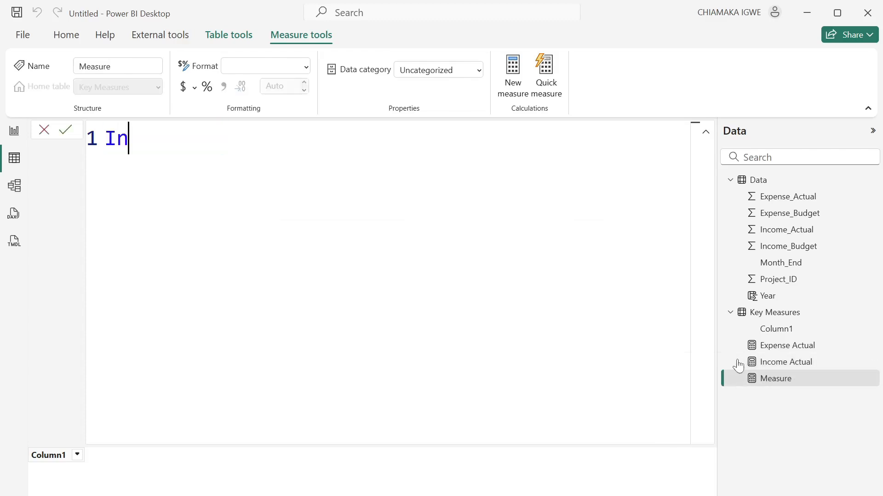
pyautogui.write('come Bu')
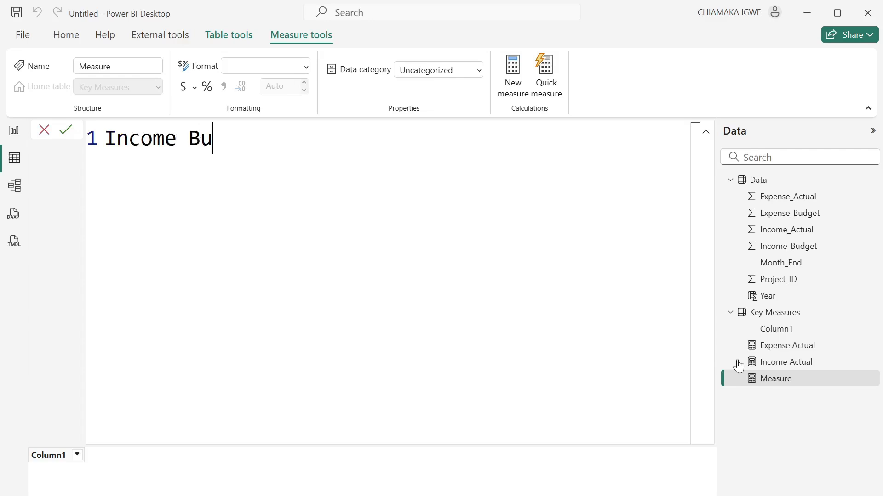
pyautogui.write('dget = ')
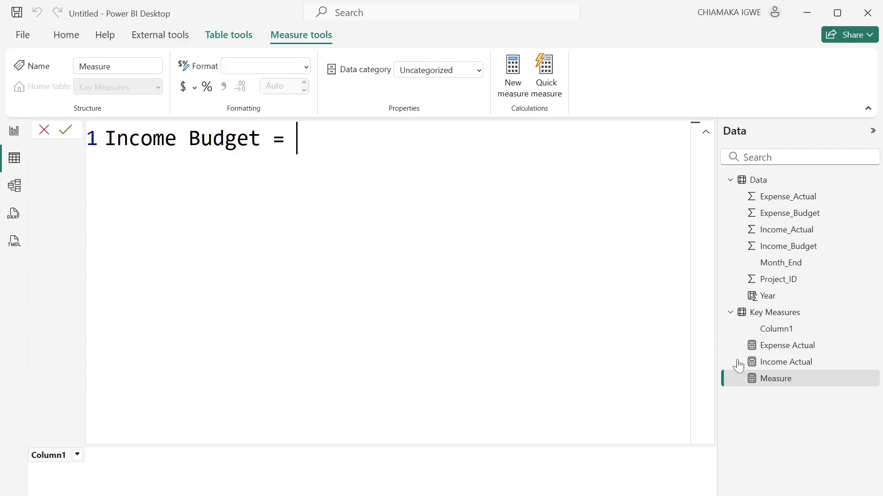
pyautogui.write('SUM(income')
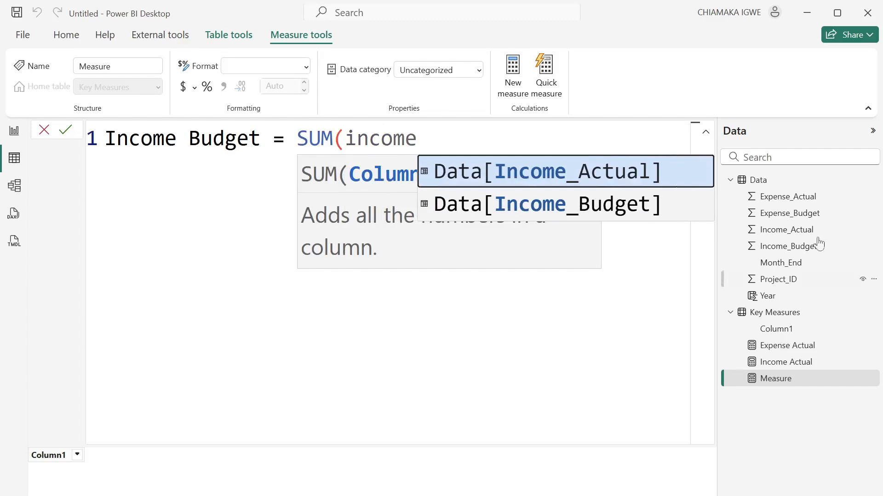
pyautogui.click(621, 205)
pyautogui.write(')')
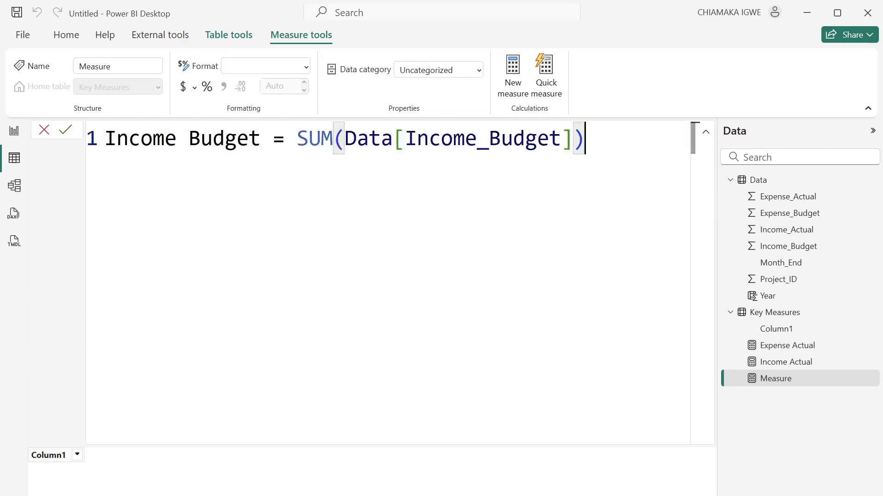
pyautogui.press('Return')
# Create a measure in the Key Measures table with the formula Expense Budget = SUM(Data[Expense_Budget])
pyautogui.rightClick(738, 371)
pyautogui.click(740, 368)
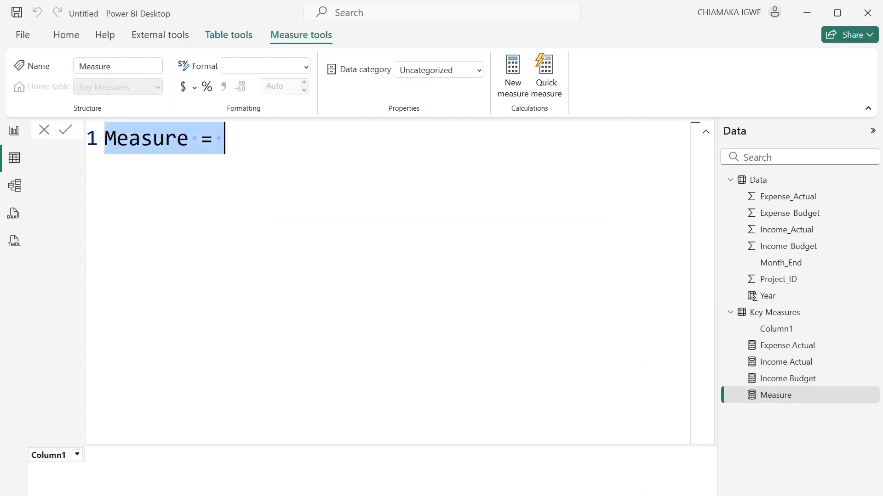
pyautogui.write('Expense')
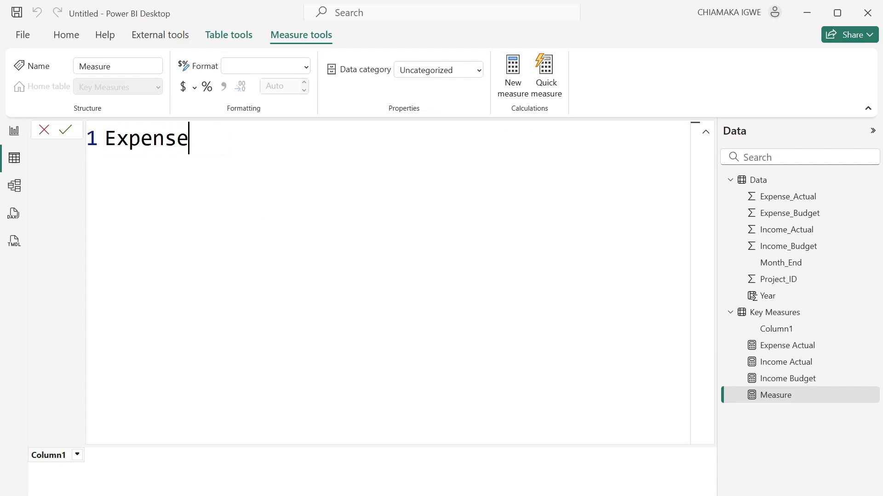
pyautogui.write(' Budget')
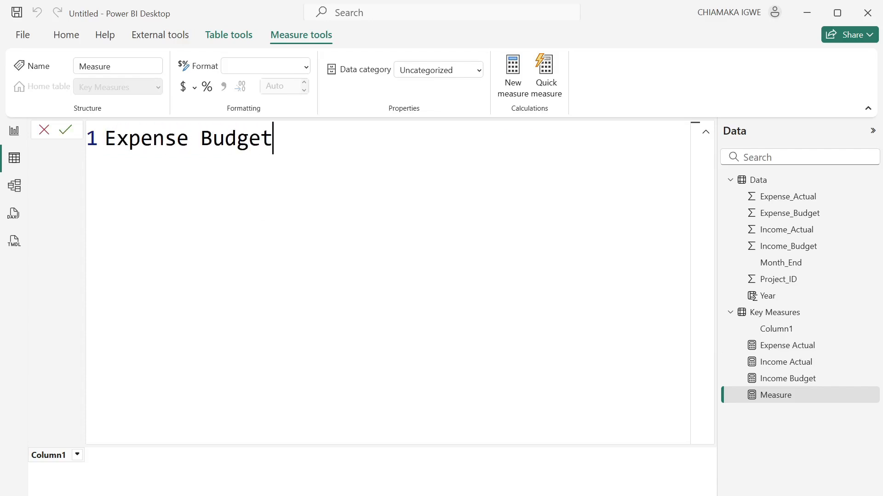
pyautogui.write(' = sum')
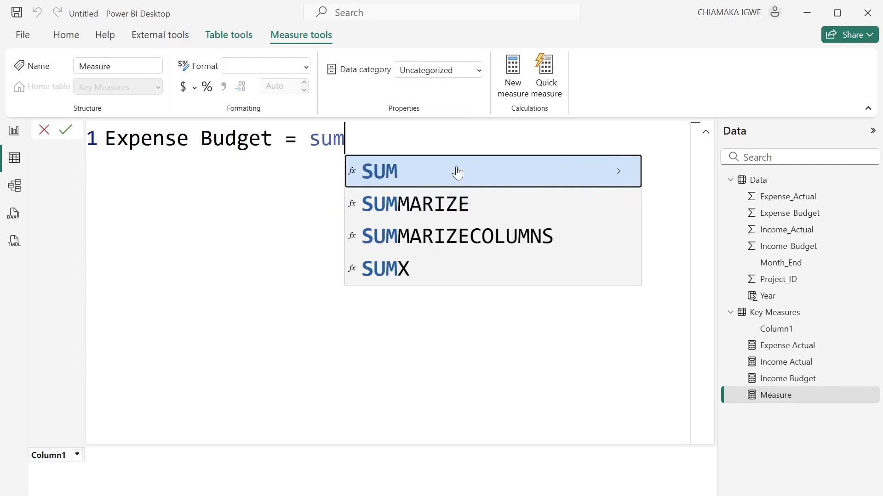
pyautogui.press('Tab')
pyautogui.write('expense')
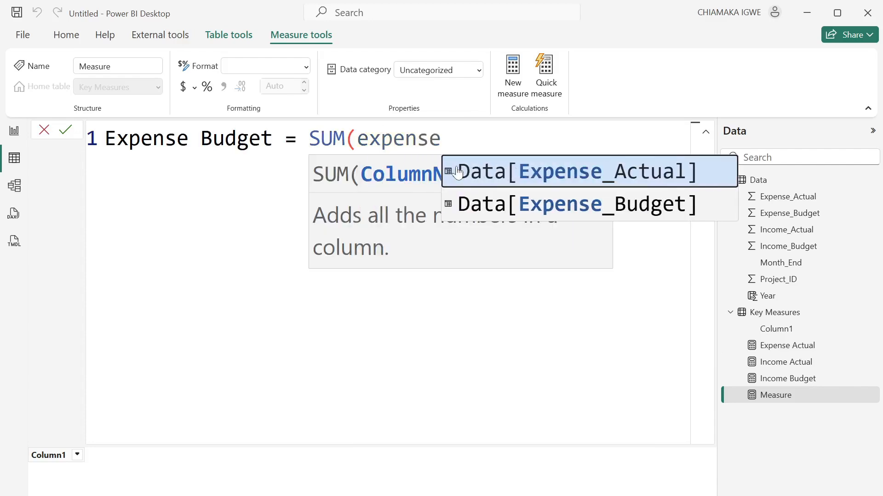
pyautogui.click(626, 205)
pyautogui.write(')')
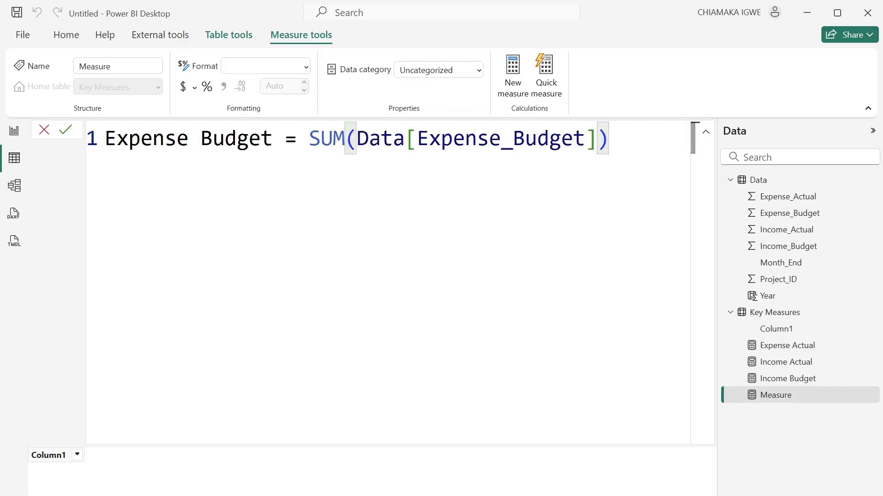
pyautogui.click(65, 130)
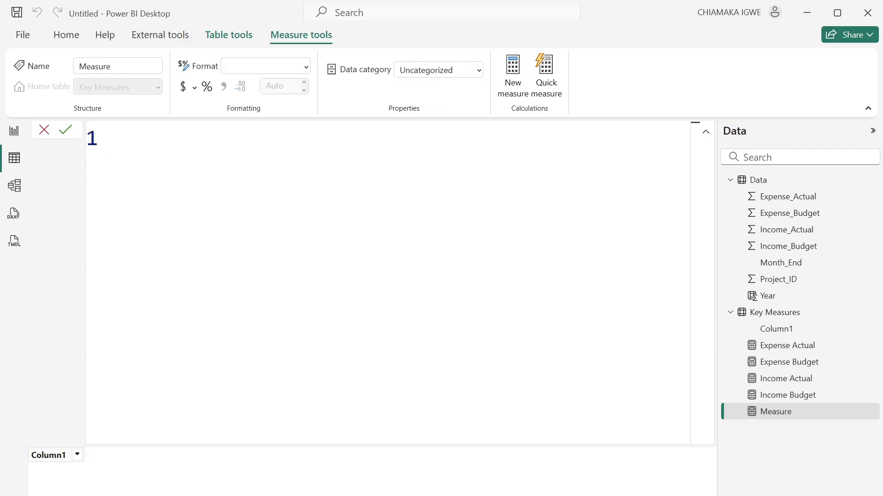
# Create the measure Expense Variance % = DIVIDE([Expense Actual]-[Expense Budget],[Expense Budget],0) in the Key Measures table
pyautogui.write('Expense Variance % = D')
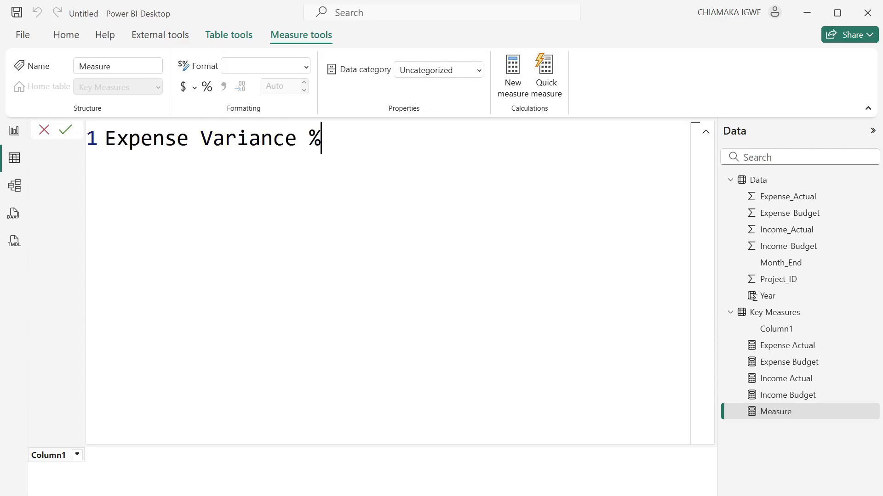
pyautogui.write('vide')
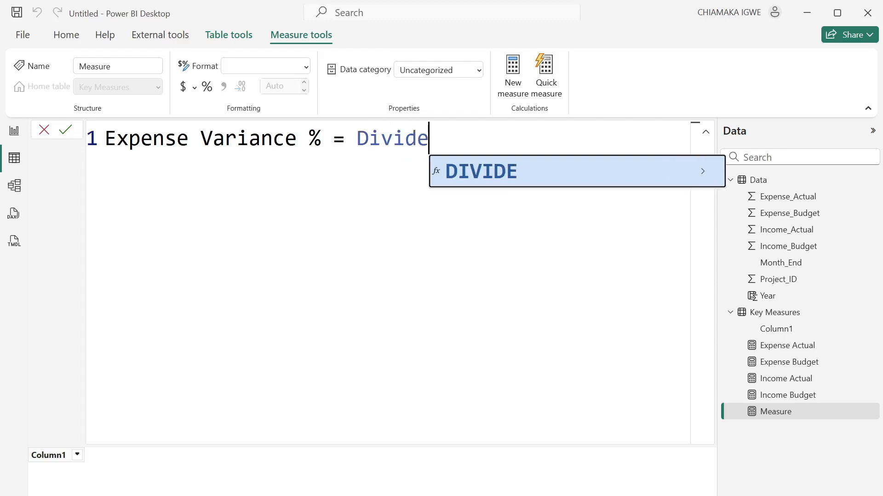
pyautogui.press('Tab')
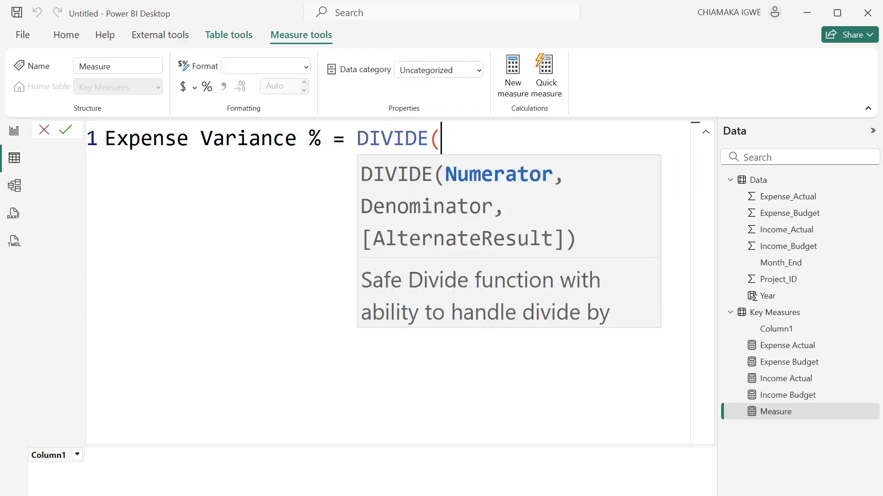
pyautogui.write('ex')
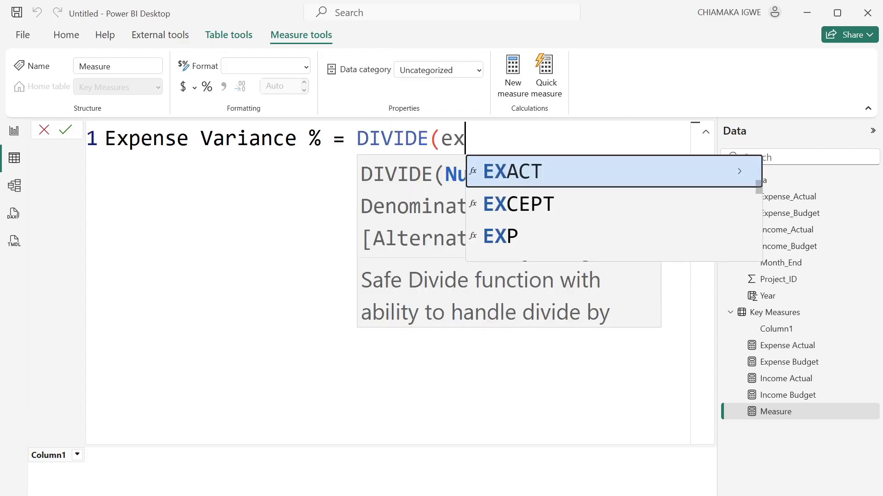
pyautogui.write('pe')
pyautogui.press('Tab')
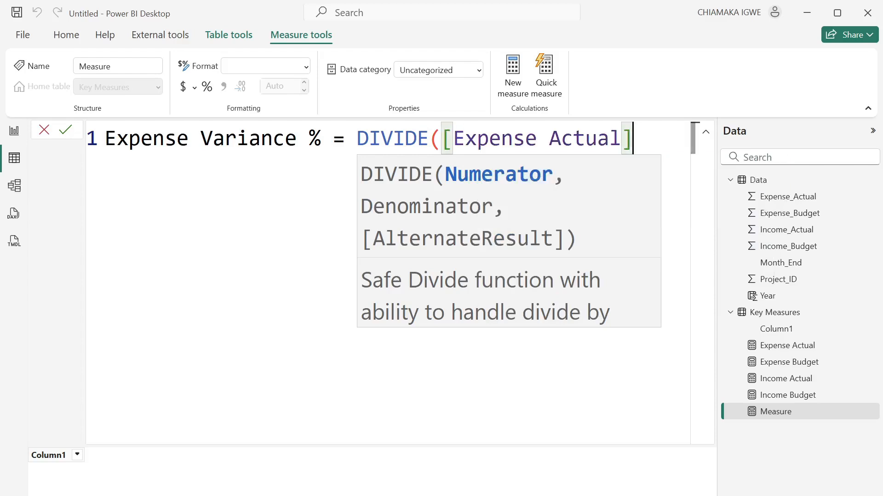
pyautogui.write('-exp')
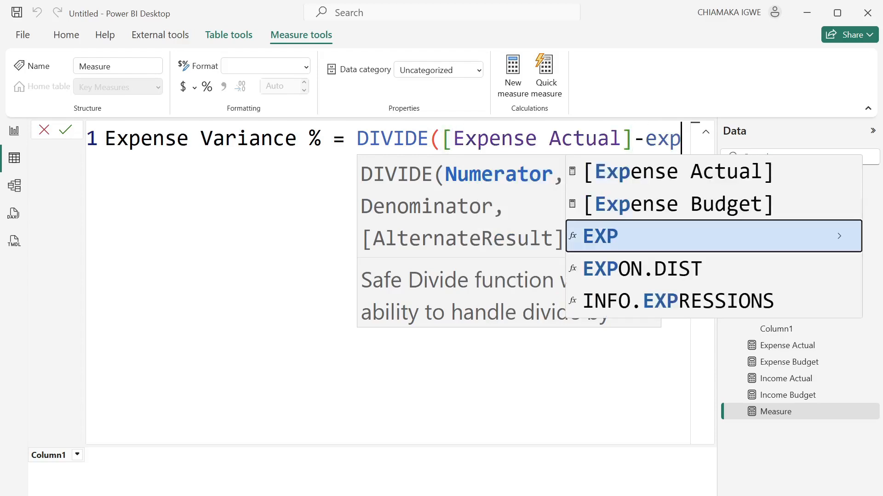
pyautogui.click(664, 206)
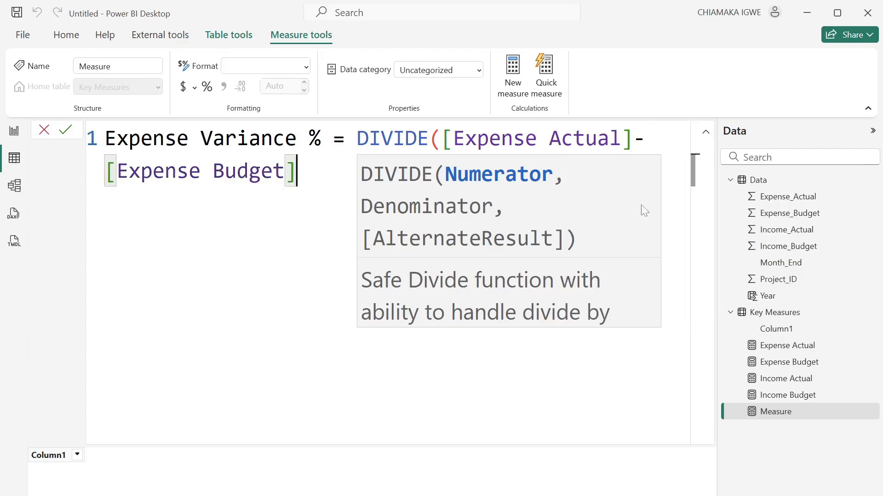
pyautogui.write(',')
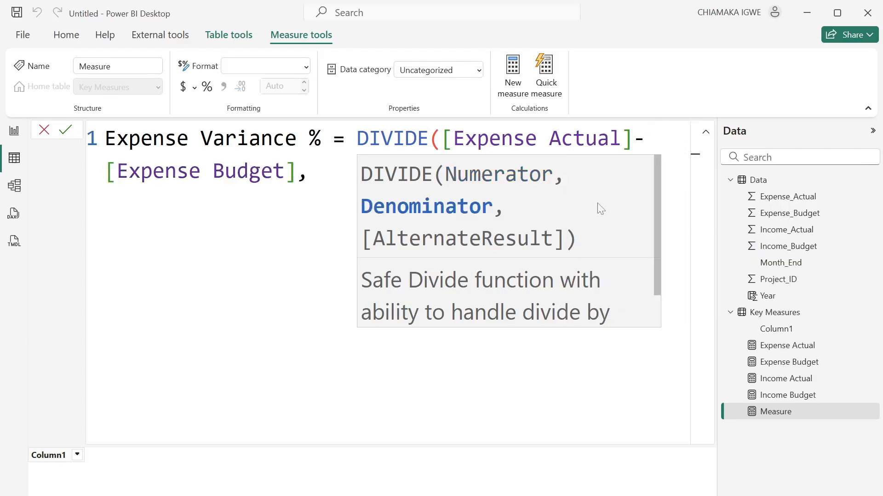
pyautogui.write('exp')
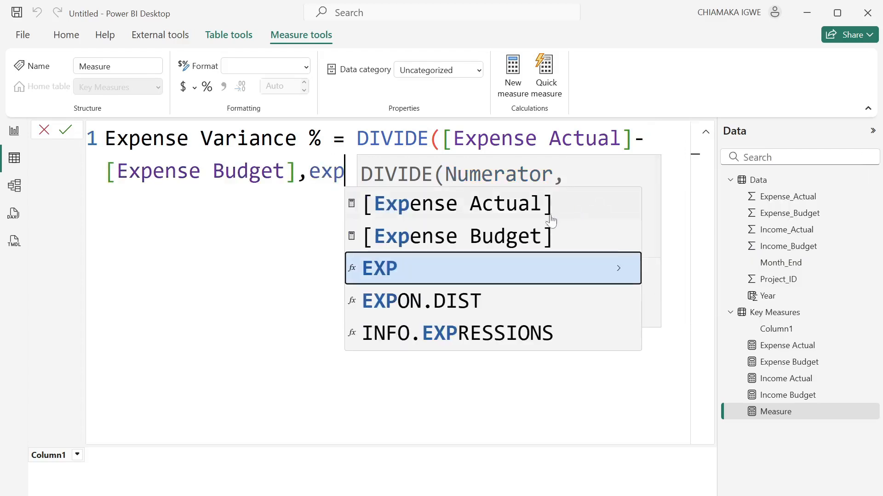
pyautogui.click(551, 221)
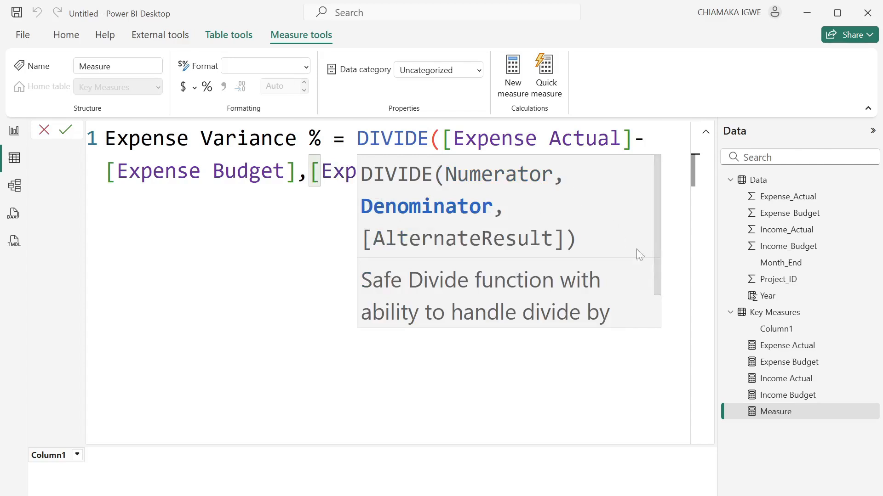
pyautogui.click(248, 171)
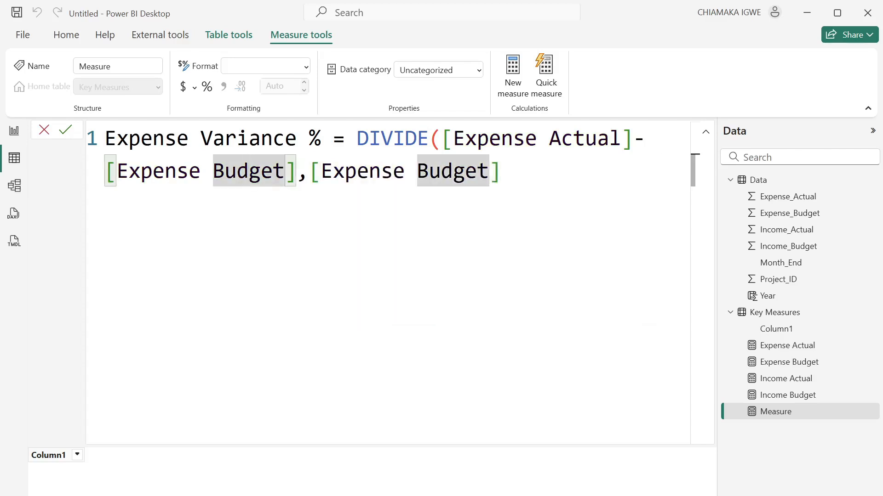
pyautogui.click(501, 171)
pyautogui.write(',0)')
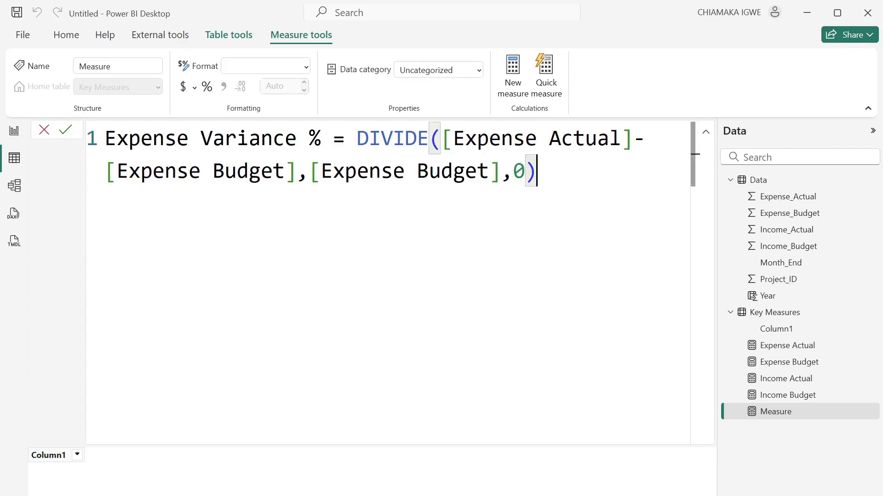
pyautogui.press('Return')
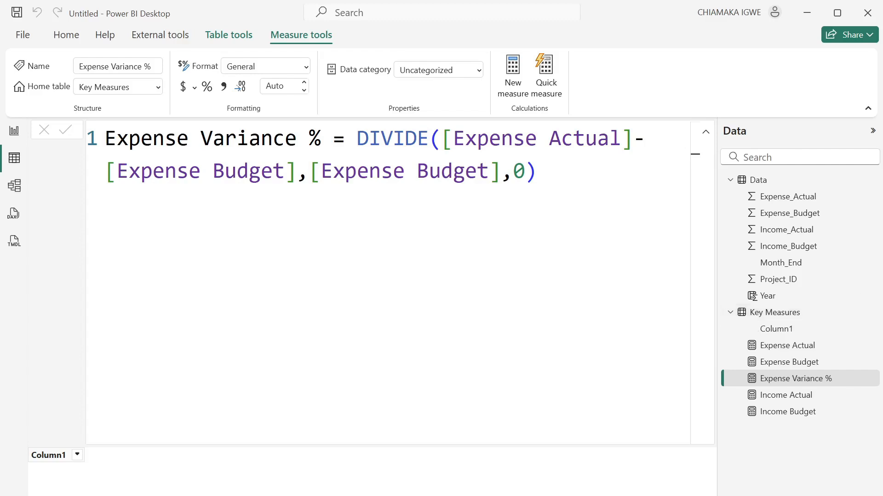
# Create the Income Variance % measure in Key Measures by copying the Expense Variance % formula and replacing every Expense with Income
pyautogui.click(807, 383)
pyautogui.hotkey('ctrl', 'a')
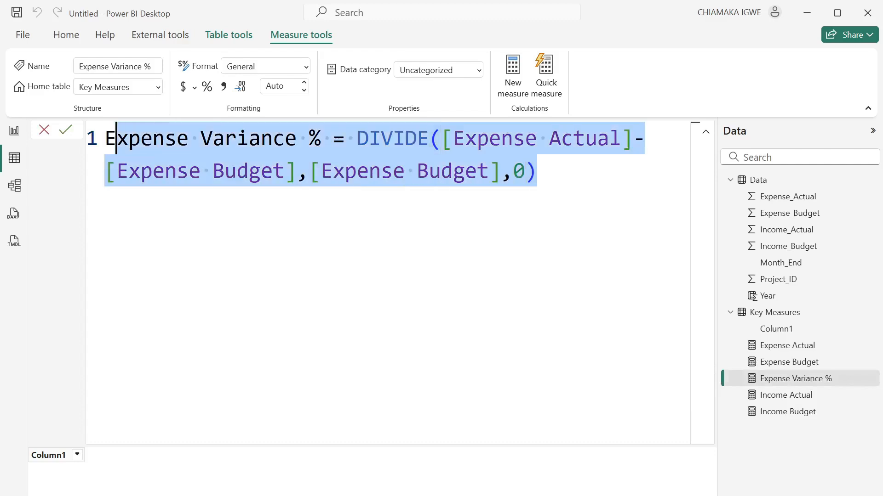
pyautogui.moveTo(116, 138); pyautogui.dragTo(104, 127)
pyautogui.hotkey('ctrl', 'c')
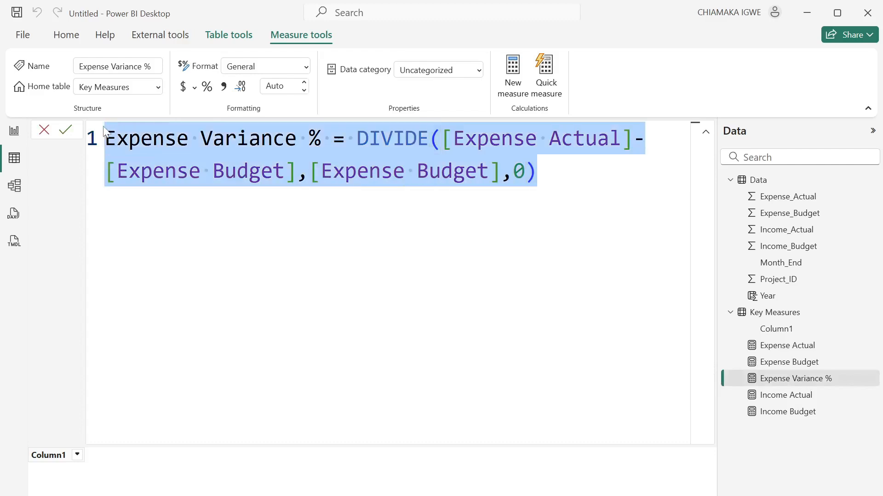
pyautogui.rightClick(792, 378)
pyautogui.click(740, 232)
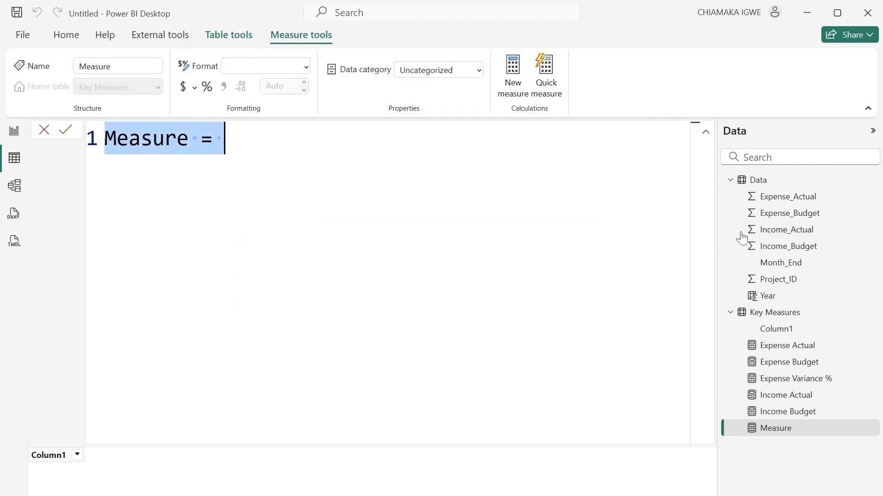
pyautogui.hotkey('ctrl', 'v')
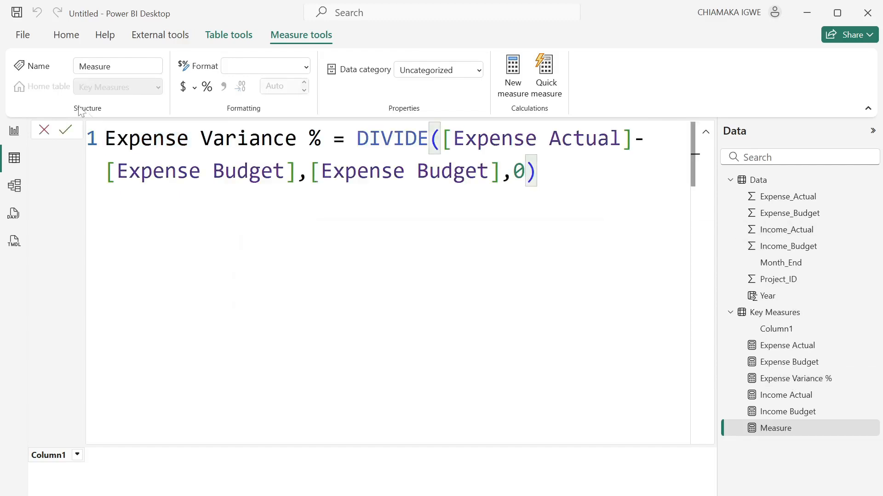
pyautogui.click(115, 139)
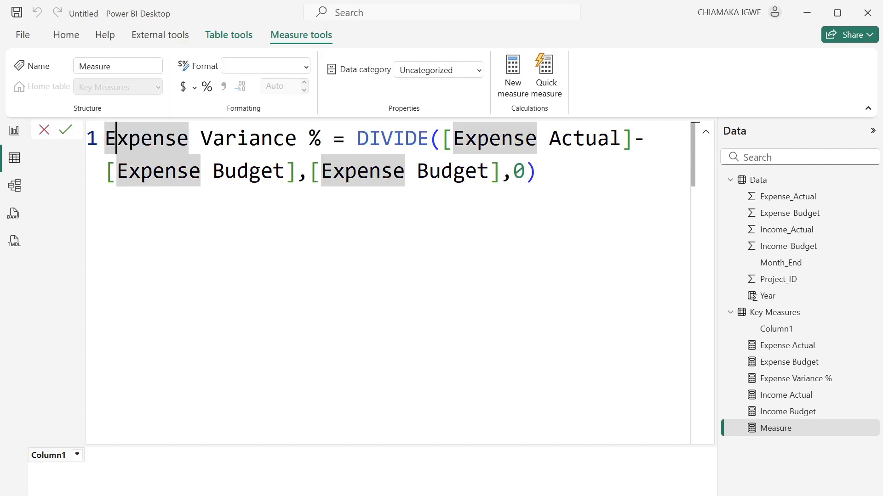
pyautogui.hotkey('ctrl', 'shift', 'l')
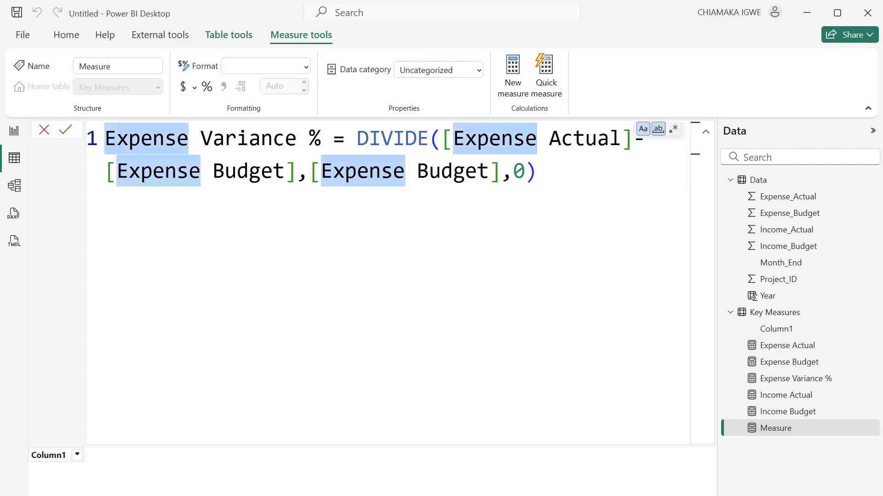
pyautogui.write('Income')
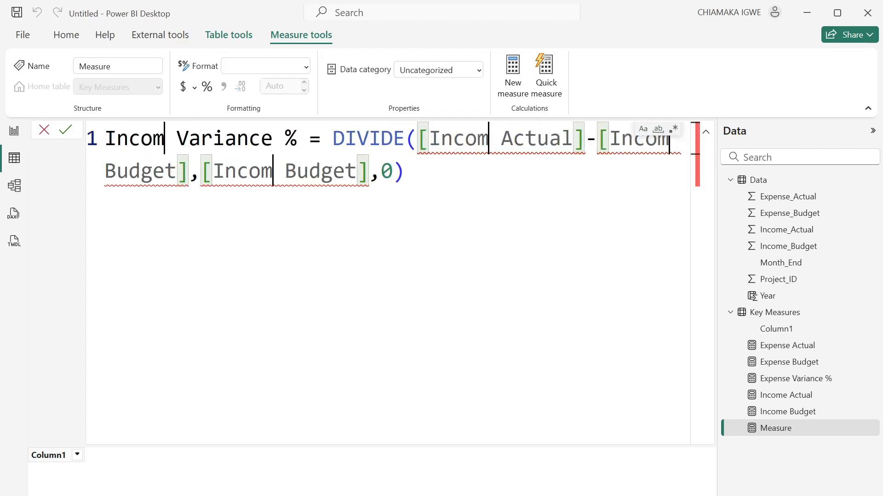
pyautogui.click(65, 130)
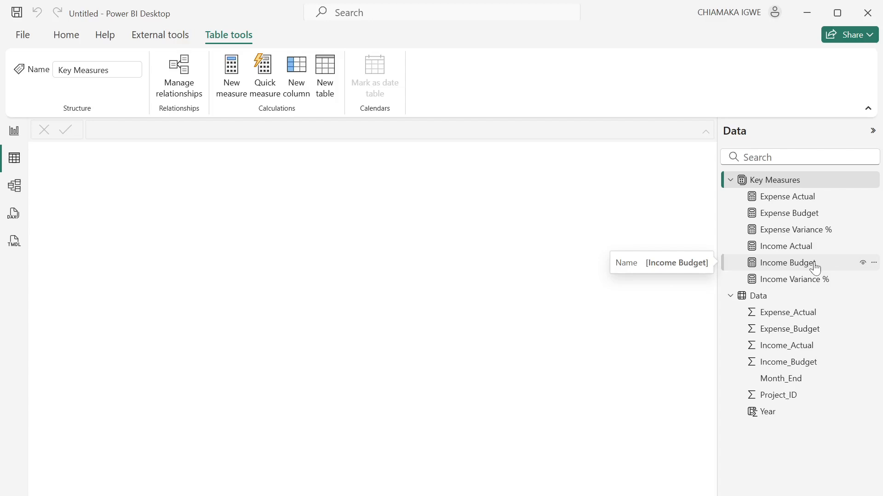
# Create the Key Measures measure Expense Variance Conditional Formatting, returning [Expense Variance %] as "#.##%" followed by a space and ▲ if above 0, otherwise ▼
pyautogui.rightClick(795, 248)
pyautogui.click(703, 252)
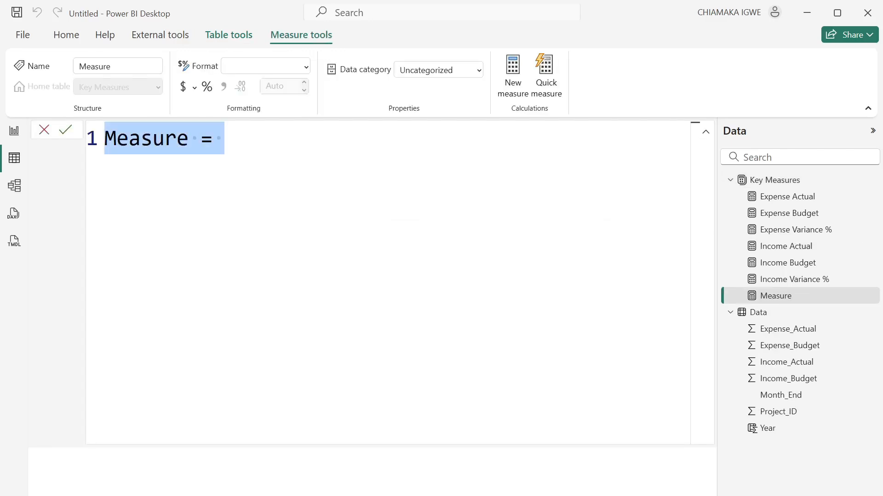
pyautogui.write('Expense Variance Conditional Formatting = VAR _variance = [Expense Variance %] RETURN FORMAT(_variance,"#.##%") &" "& IF(_variance > 0,"▲","▼")')
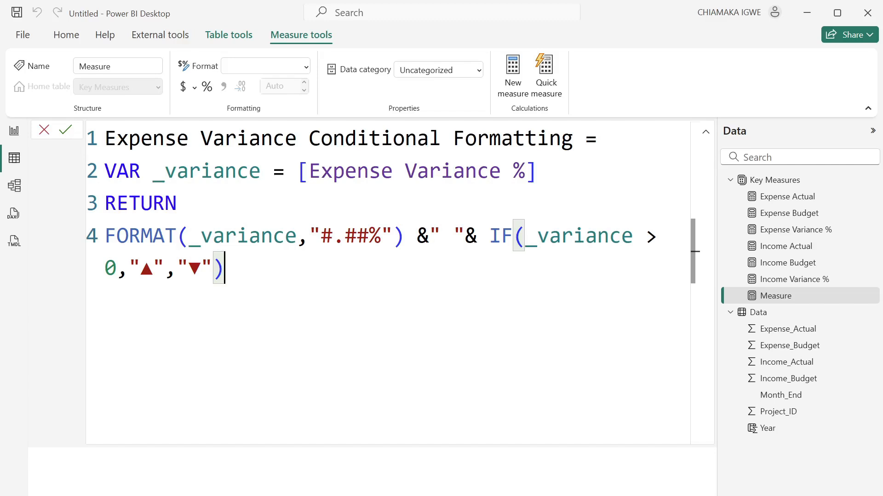
pyautogui.click(68, 137)
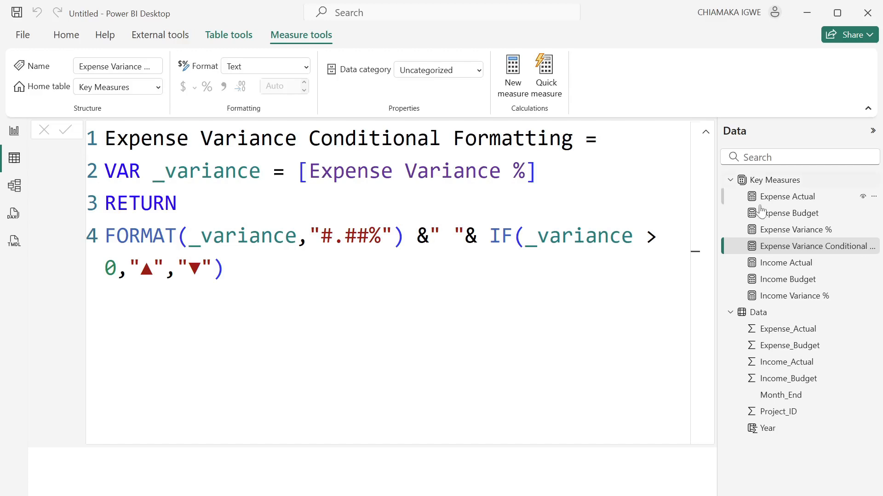
# Create the Income Variance Conditional Formatting measure in Key Measures by copying the Expense Variance Conditional Formatting formula and replacing every Expense with Income
pyautogui.rightClick(787, 265)
pyautogui.click(701, 276)
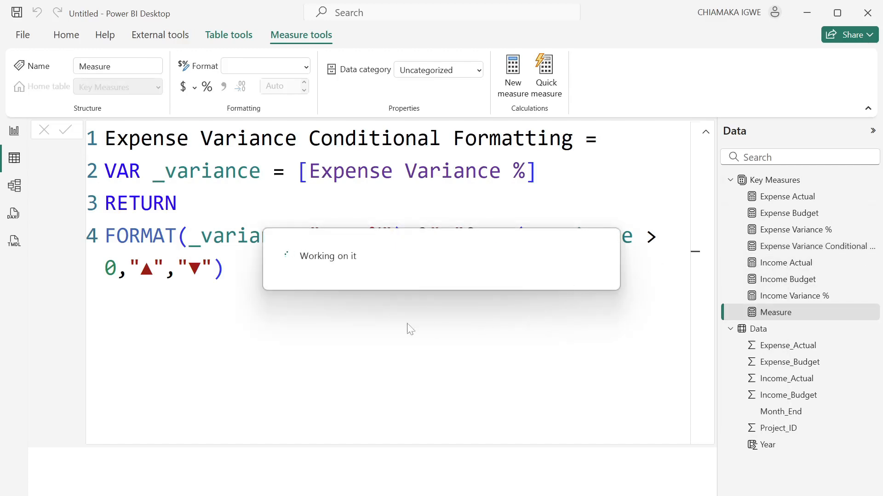
pyautogui.write('Expense Variance Conditional Formatting = VAR _variance = [Expense Variance %] RETURN FORMAT(_variance,"#.##%") &" "& IF(_variance > 0,"▲","▼")')
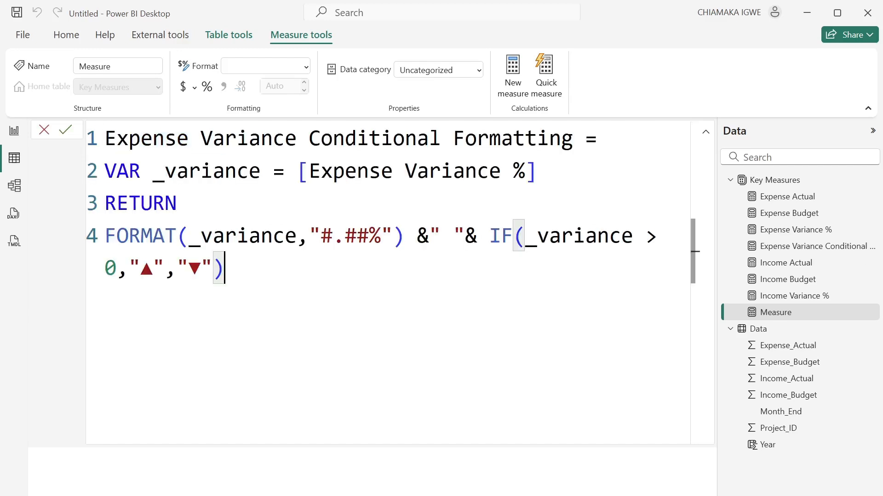
pyautogui.hotkey('ctrl', 'Home')
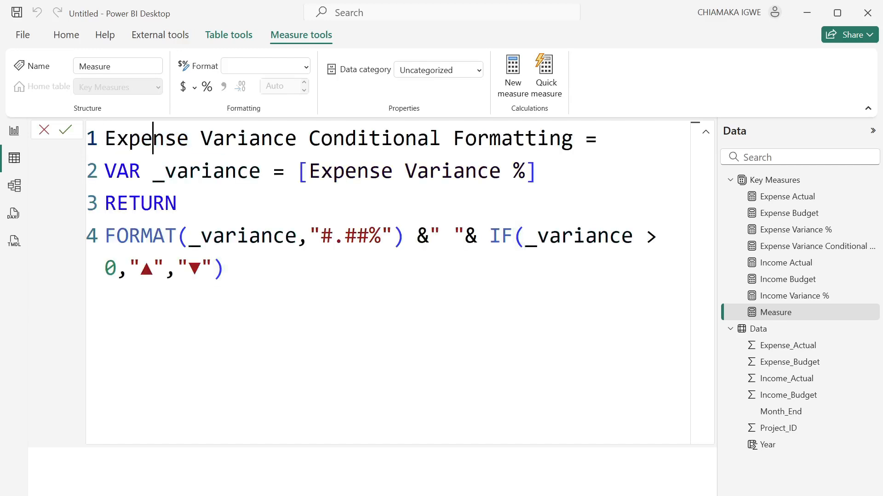
pyautogui.press('Right')
pyautogui.press('Right')
pyautogui.press('Right')
pyautogui.press('Right')
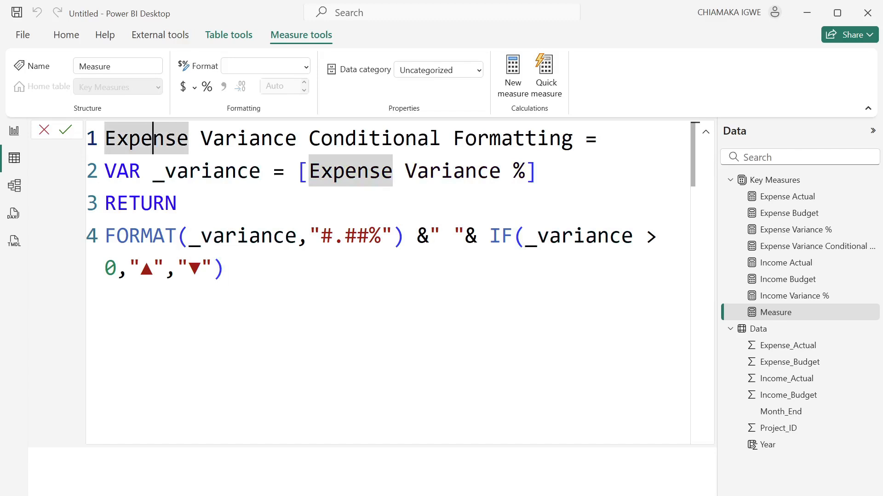
pyautogui.hotkey('ctrl', 'shift', 'l')
pyautogui.write('Inc')
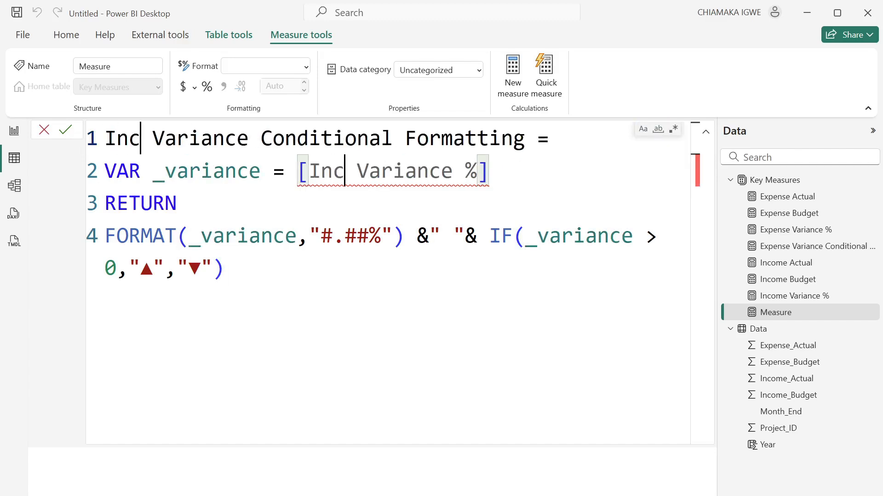
pyautogui.write('ome')
pyautogui.press('Return')
# Create the measure % of Expense Budget = DIVIDE([Expense Actual],[Expense Budget],0) in the Key Measures table
pyautogui.rightClick(792, 296)
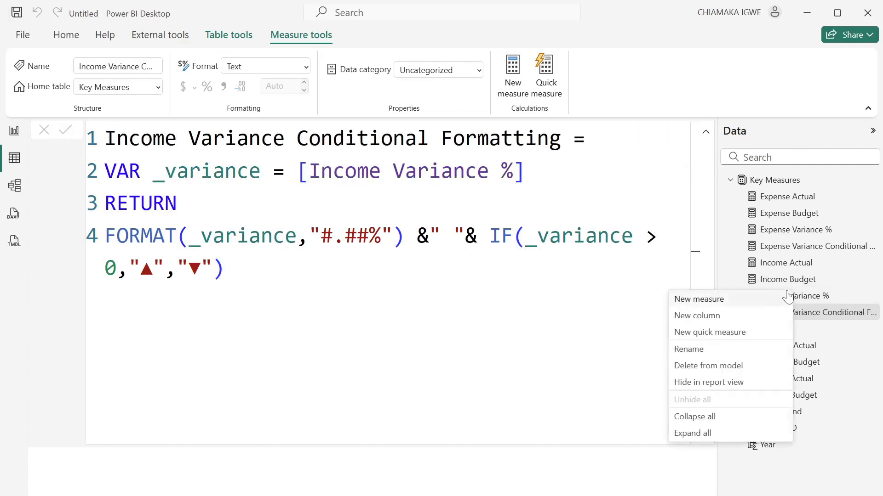
pyautogui.click(756, 303)
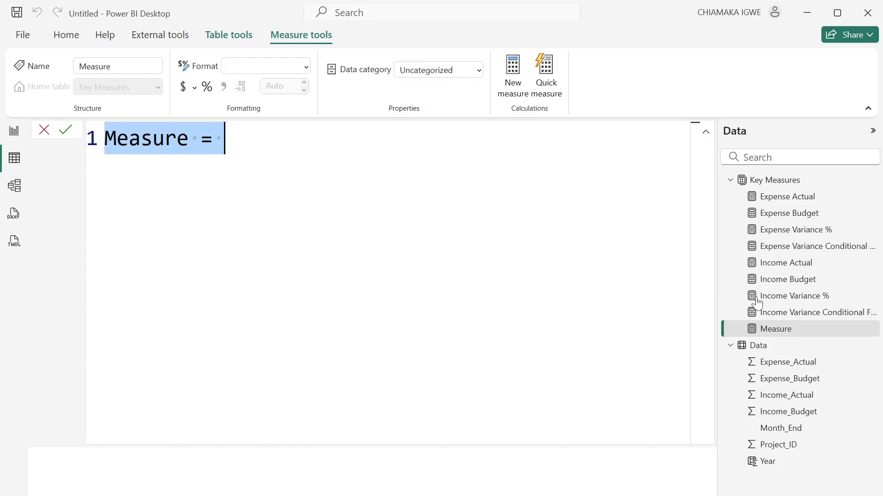
pyautogui.press('BackSpace')
pyautogui.write('1')
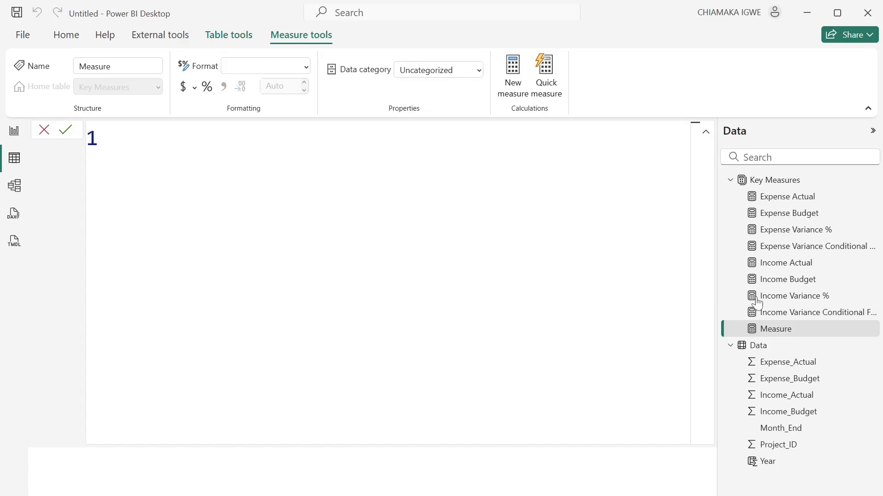
pyautogui.write(' % of E')
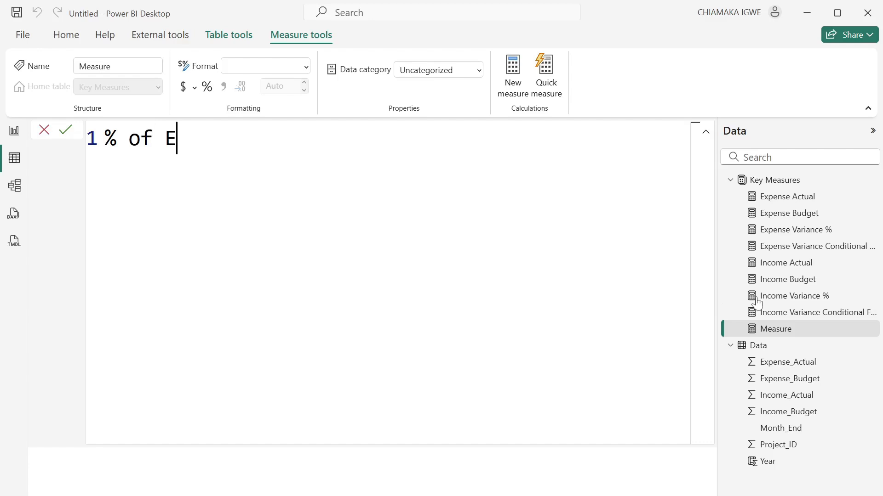
pyautogui.write('xpense Budget = d')
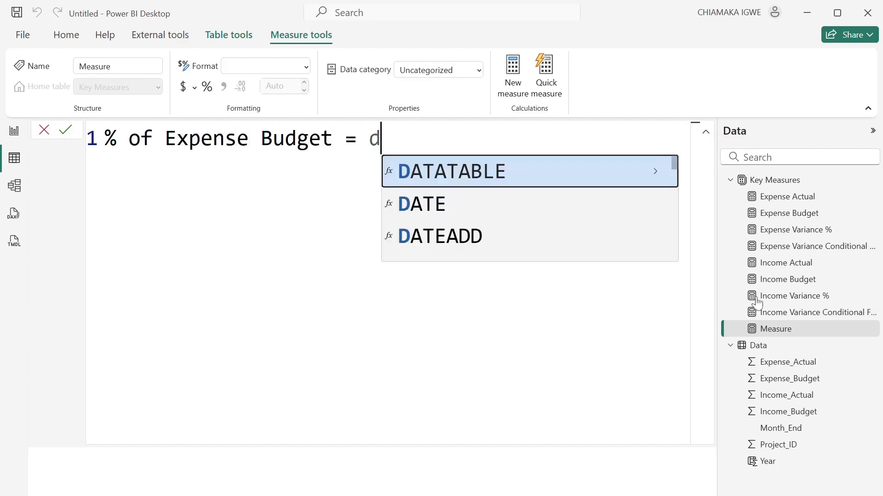
pyautogui.write('ivide')
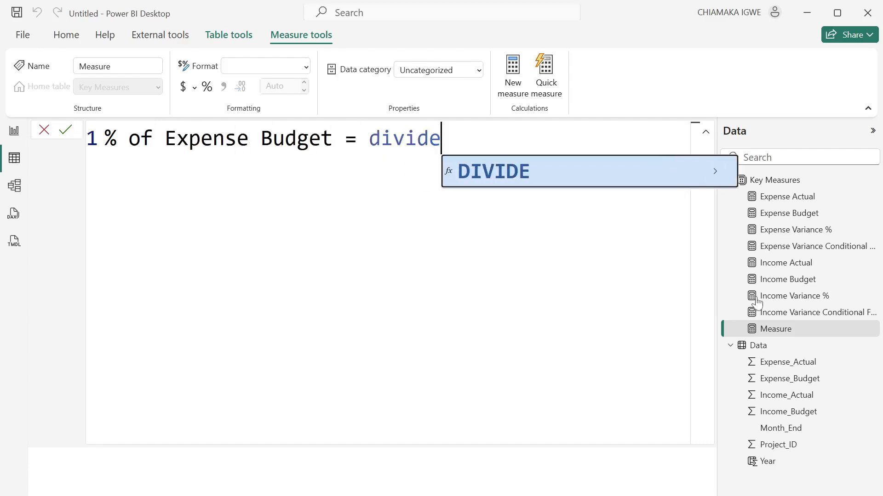
pyautogui.write('(expe')
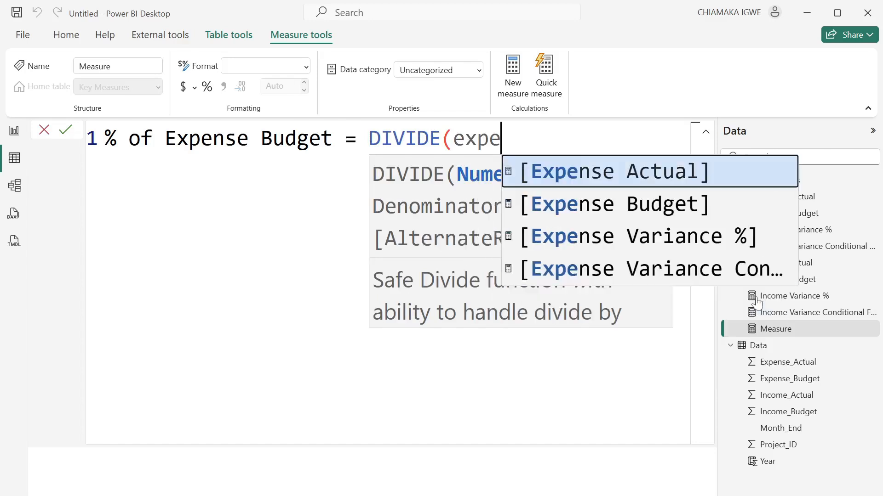
pyautogui.press('Tab')
pyautogui.write(', ')
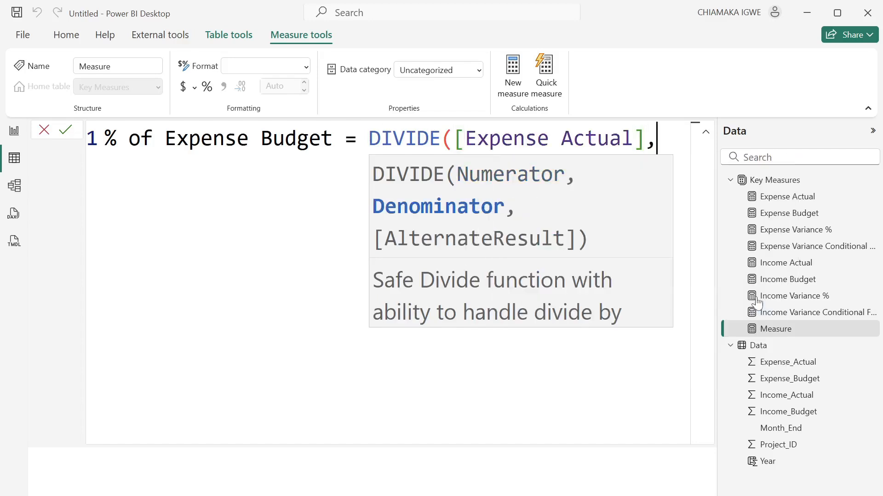
pyautogui.write('expe')
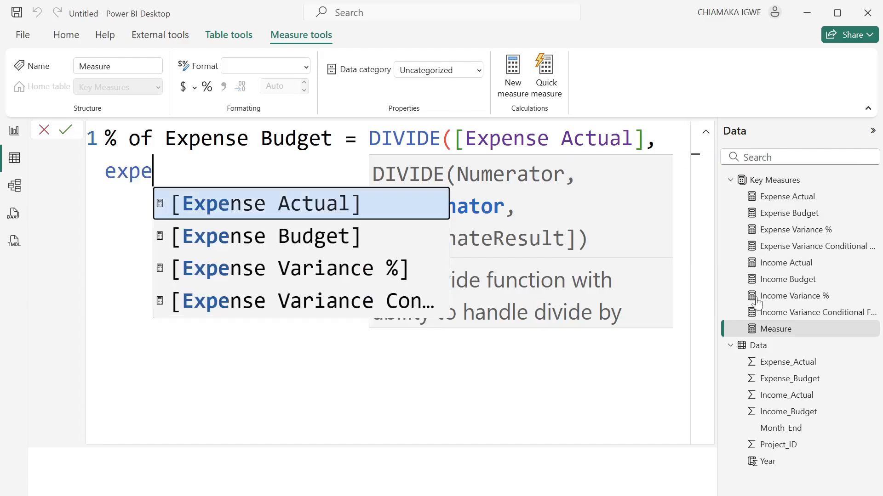
pyautogui.doubleClick(285, 234)
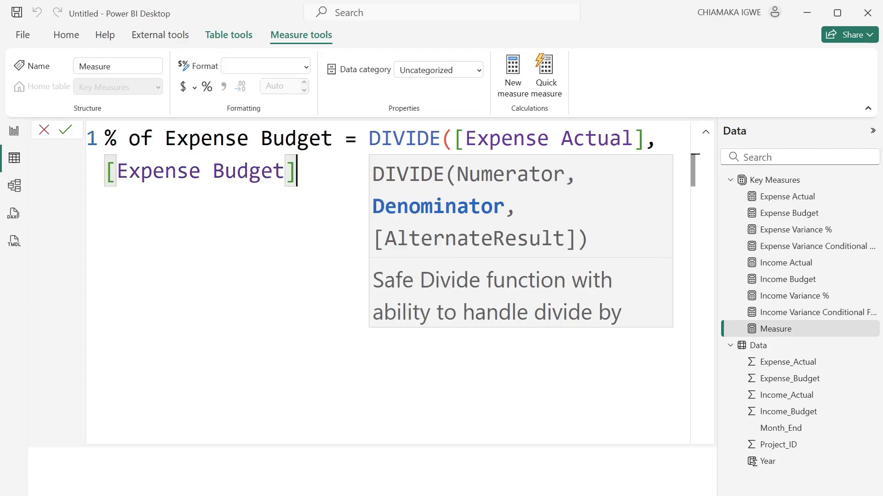
pyautogui.write(',0')
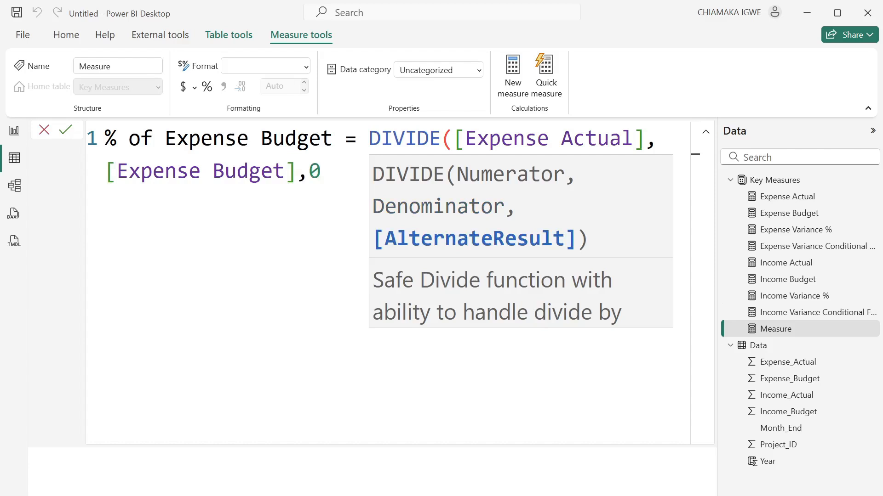
pyautogui.write(')')
pyautogui.press('Return')
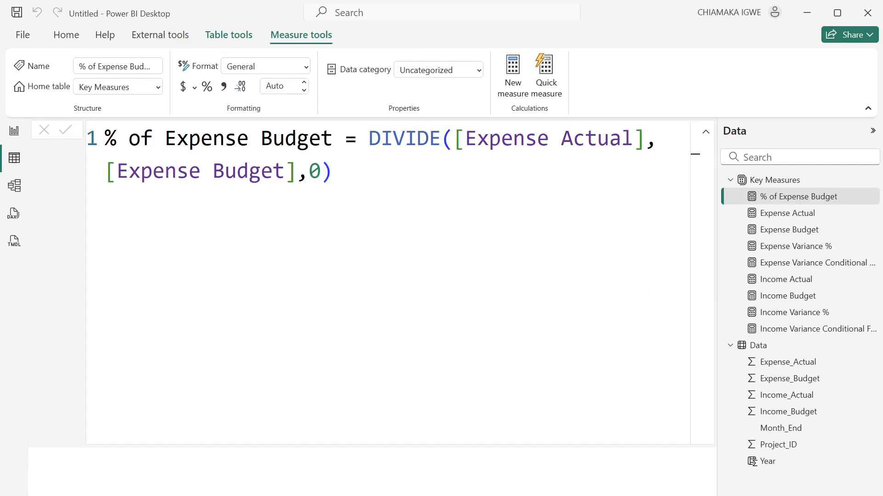
# Create the % of Income Budget measure in Key Measures by copying the % of Expense Budget formula and replacing every Expense with Income
pyautogui.hotkey('ctrl', 'a')
pyautogui.hotkey('ctrl', 'c')
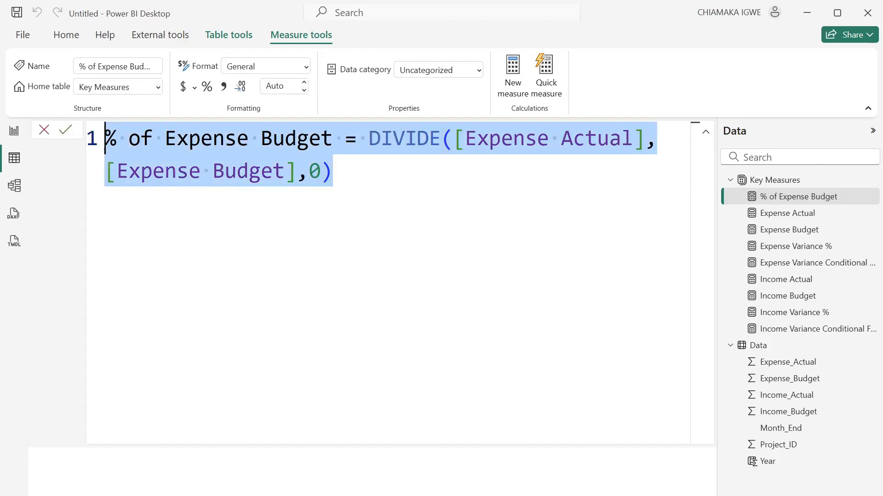
pyautogui.rightClick(771, 249)
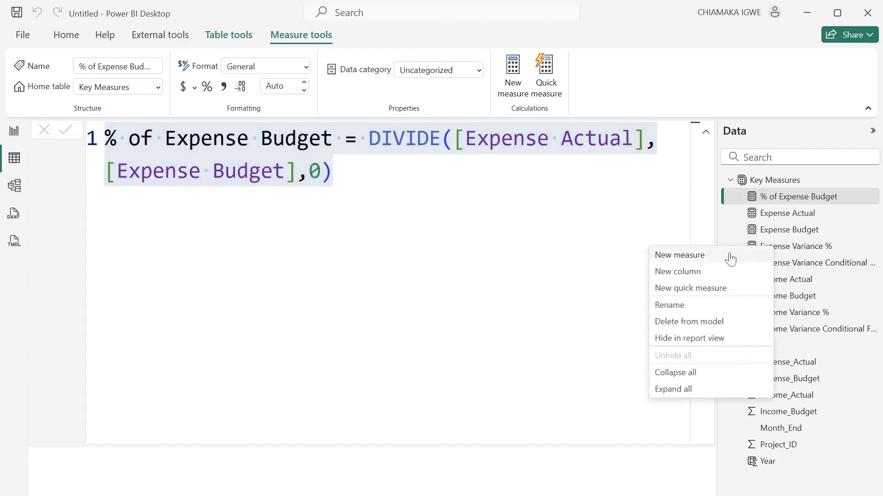
pyautogui.click(722, 253)
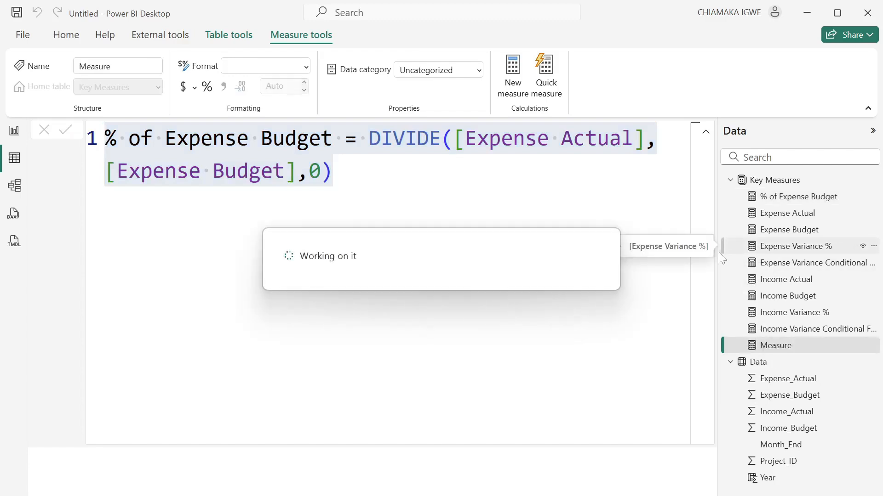
pyautogui.hotkey('ctrl', 'v')
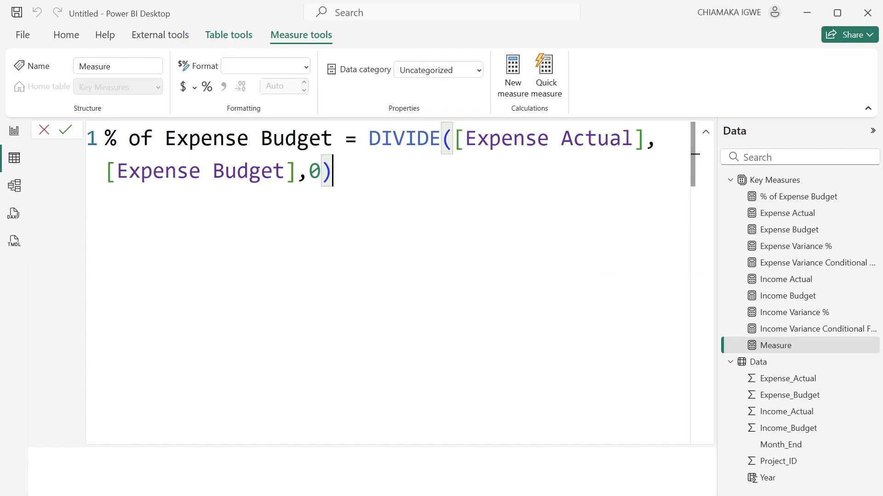
pyautogui.click(189, 139)
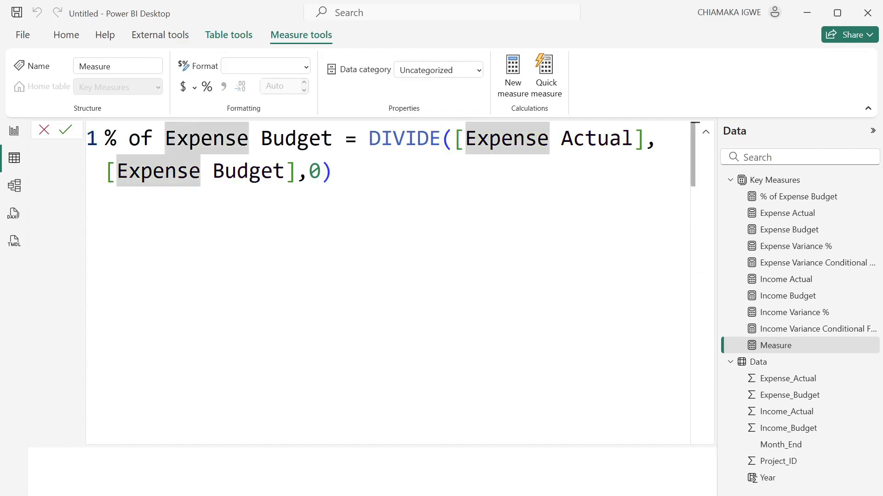
pyautogui.hotkey('ctrl', 'shift', 'l')
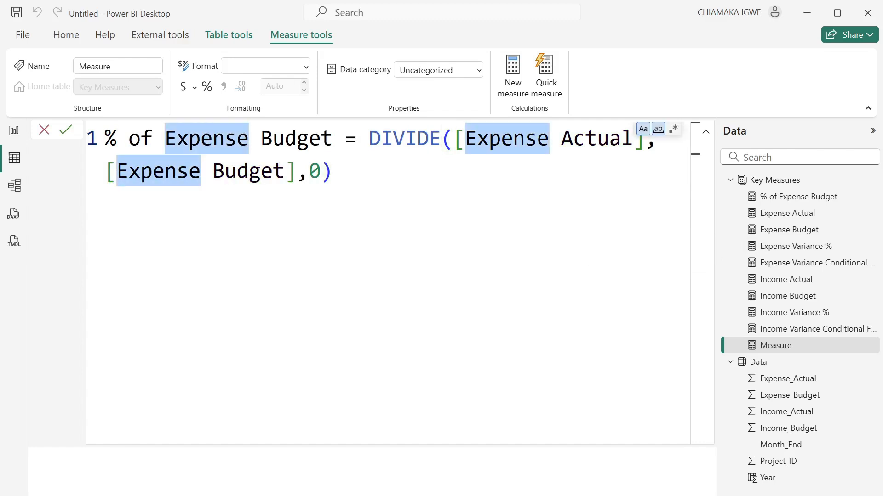
pyautogui.write('Income')
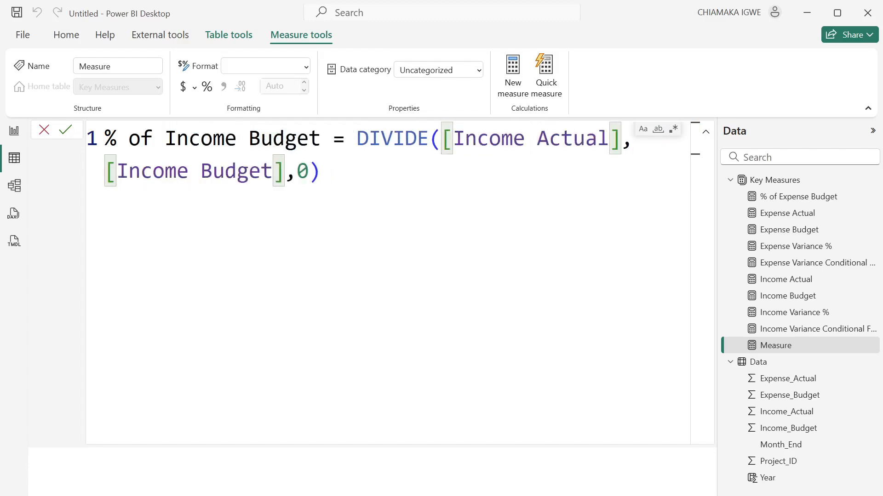
pyautogui.click(66, 130)
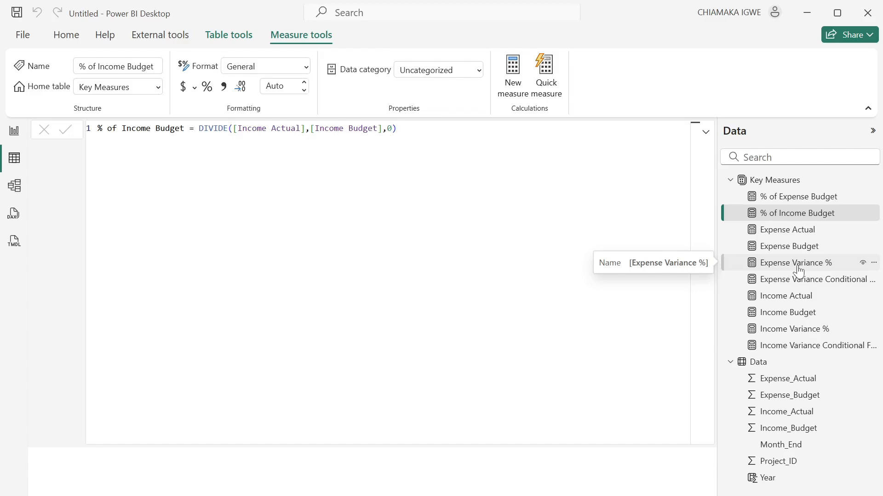
# Create the Expense Donut Chart measure in Key Measures by pasting the prepared SVG code based on [% of Expense Budget], radius 42, with colour thresholds at 95
pyautogui.rightClick(799, 271)
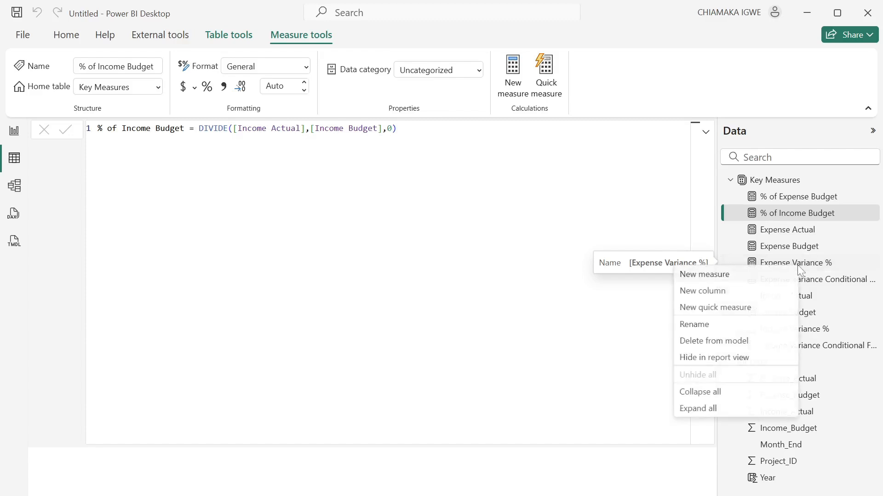
pyautogui.click(735, 272)
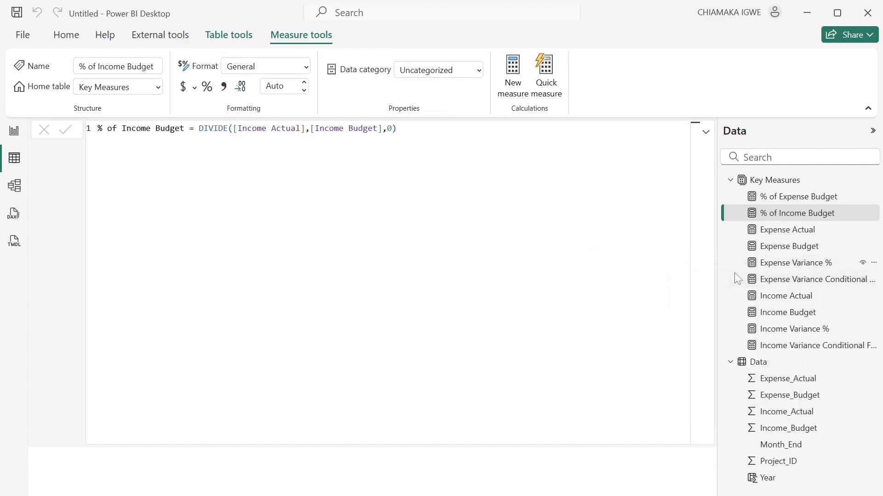
pyautogui.hotkey('ctrl', 'v')
pyautogui.scroll(-5, 386, 282)
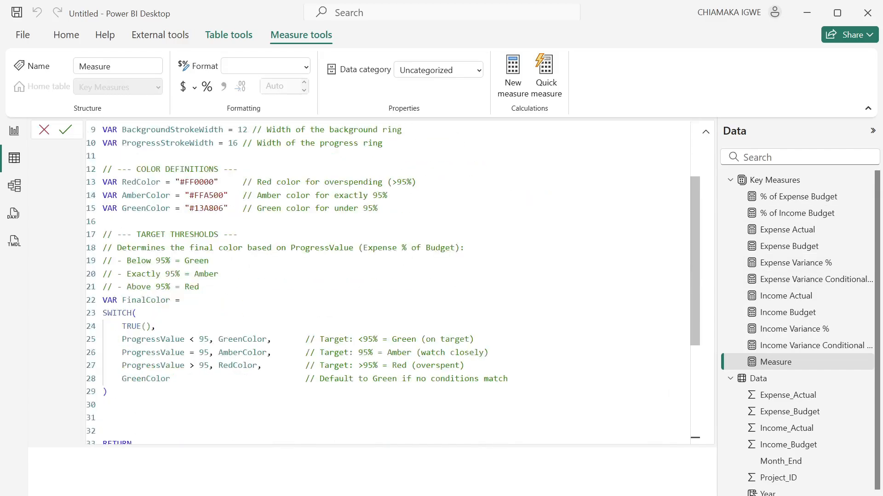
pyautogui.scroll(5, 386, 283)
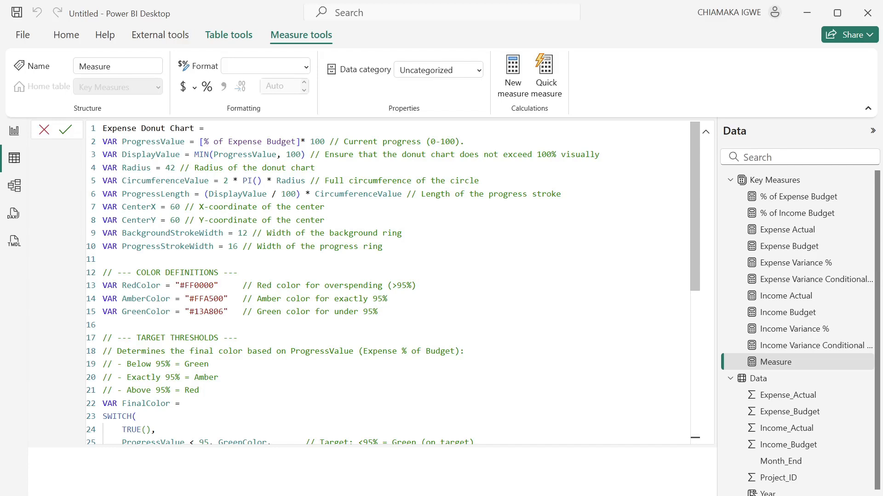
pyautogui.scroll(-1, 388, 283)
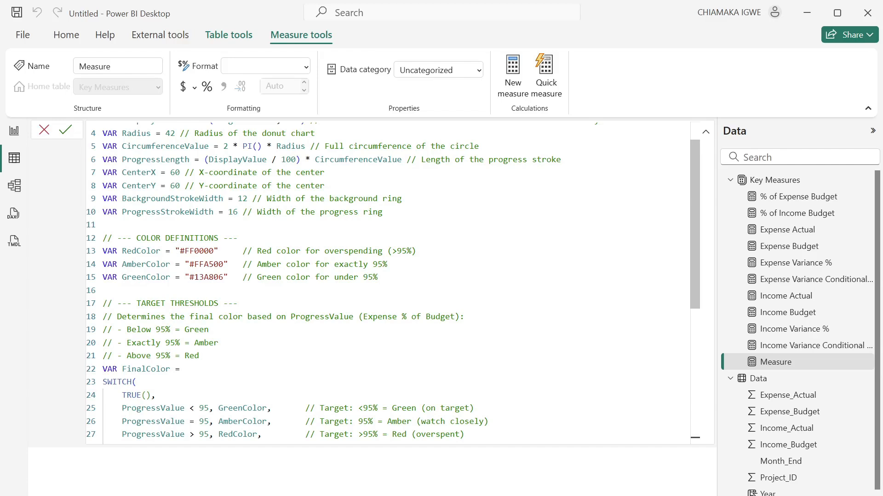
pyautogui.scroll(-3, 388, 283)
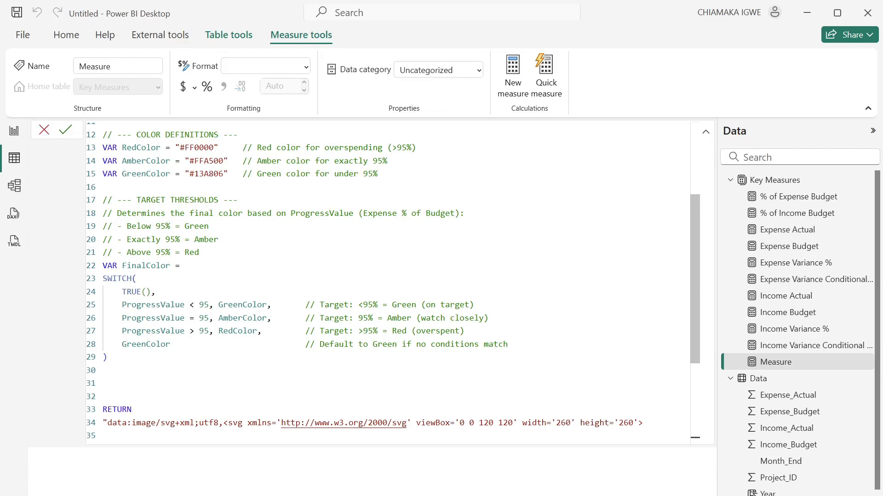
pyautogui.hotkey('ctrl', 'v')
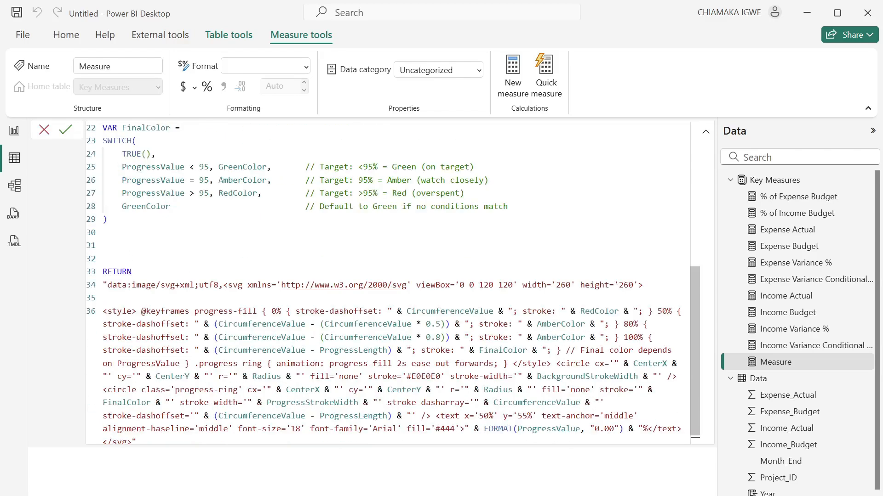
pyautogui.scroll(4, 388, 283)
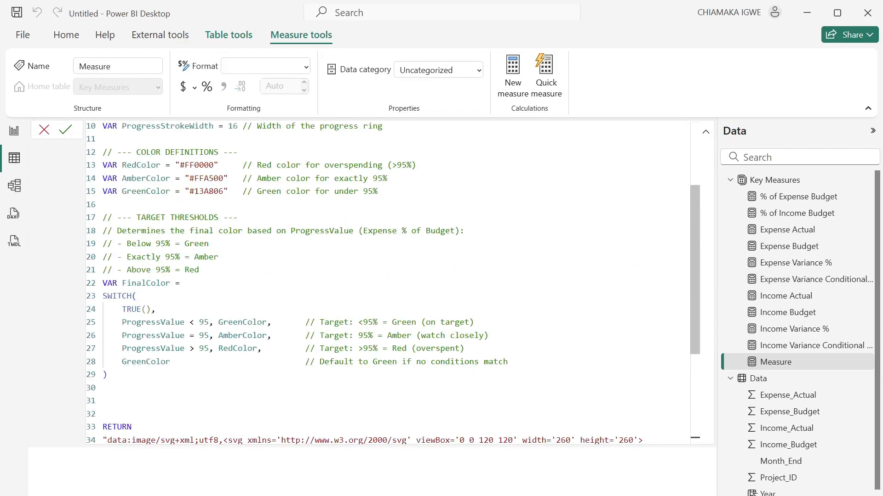
pyautogui.scroll(3, 388, 283)
pyautogui.scroll(1, 388, 283)
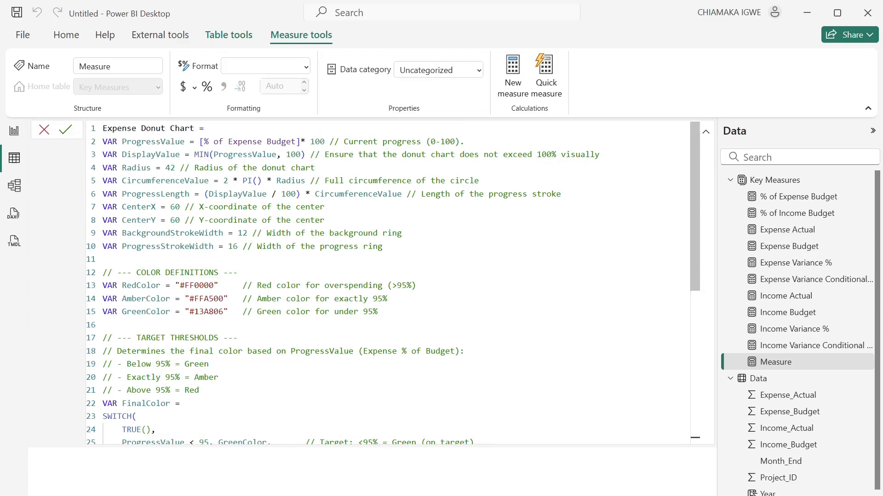
pyautogui.click(65, 129)
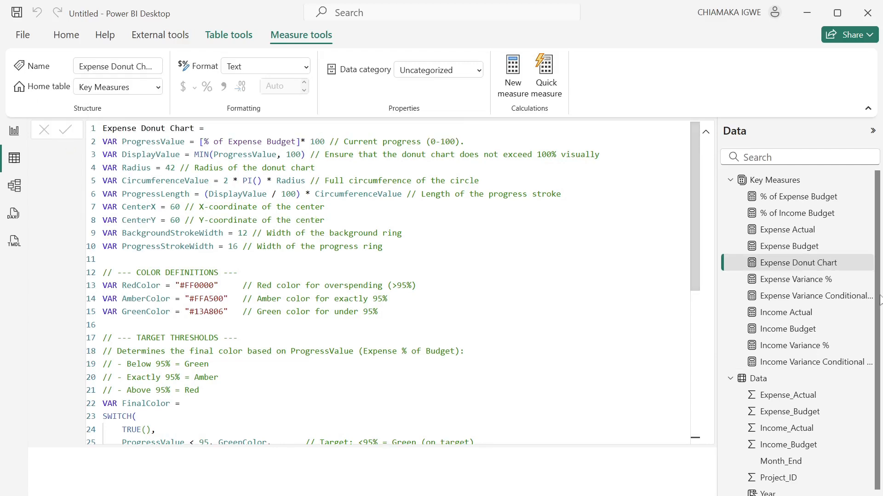
# Create the Income Donut Chart measure in Key Measures from the prepared SVG code based on [% of Income Budget], radius 42, with colour thresholds at 95
pyautogui.rightClick(791, 268)
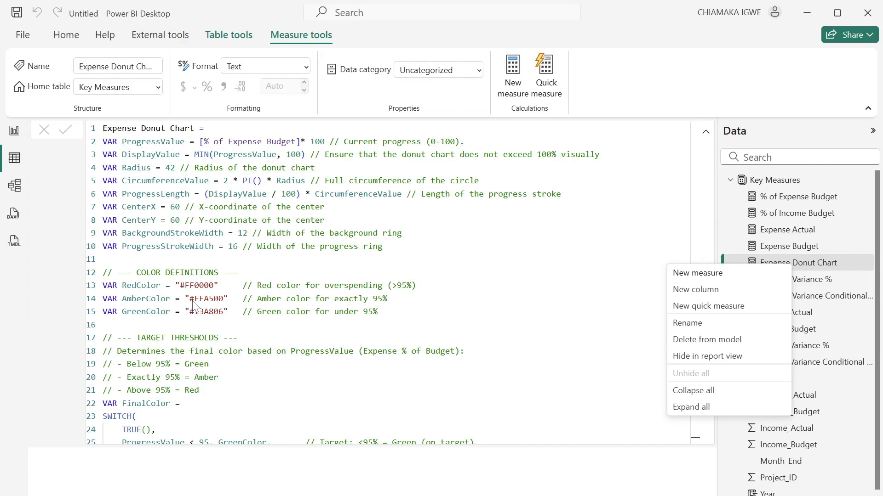
pyautogui.click(726, 275)
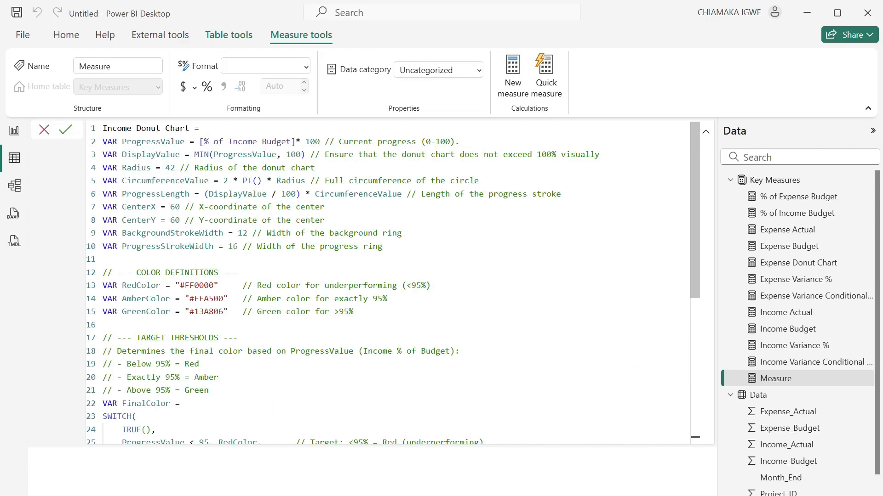
pyautogui.scroll(-3, 387, 283)
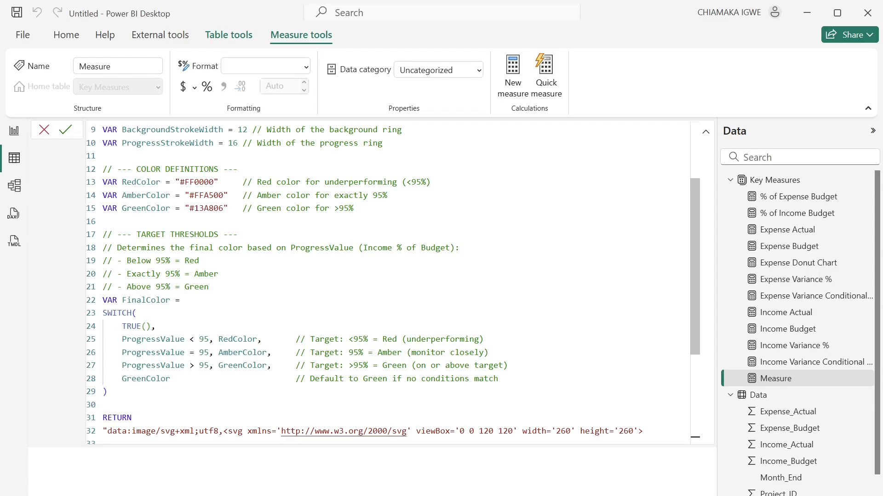
pyautogui.scroll(-3, 393, 286)
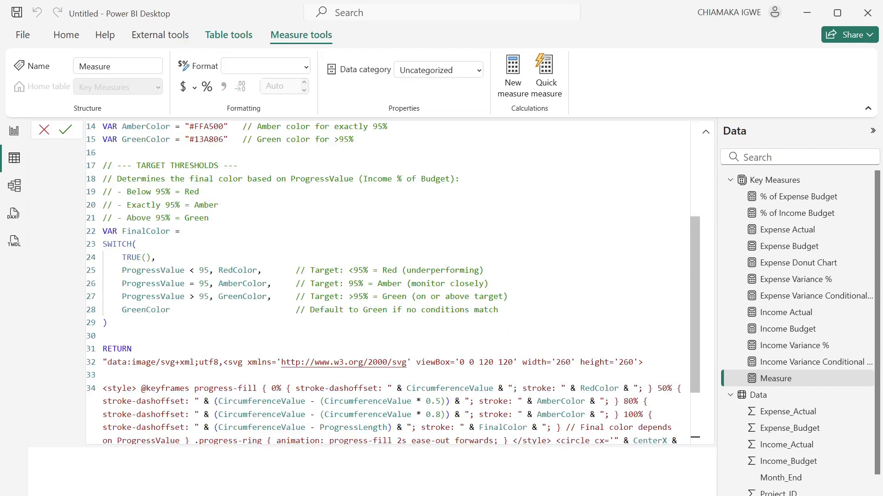
pyautogui.scroll(3, 393, 286)
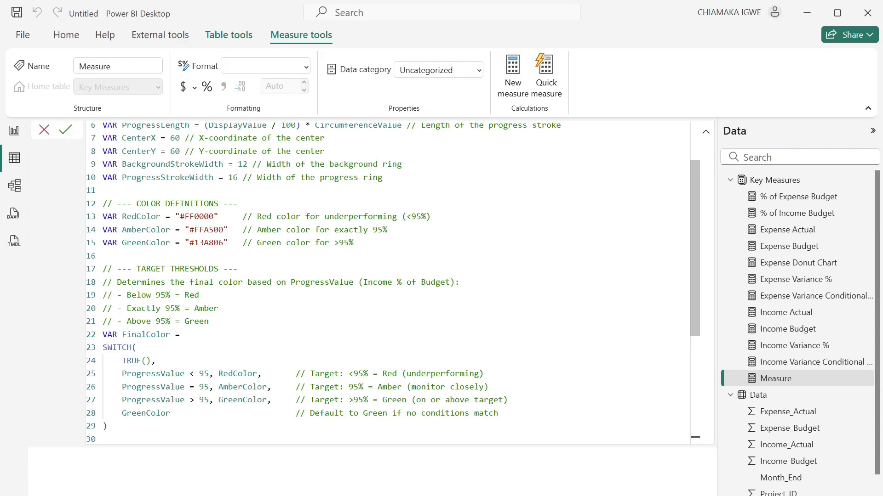
pyautogui.scroll(-5, 393, 283)
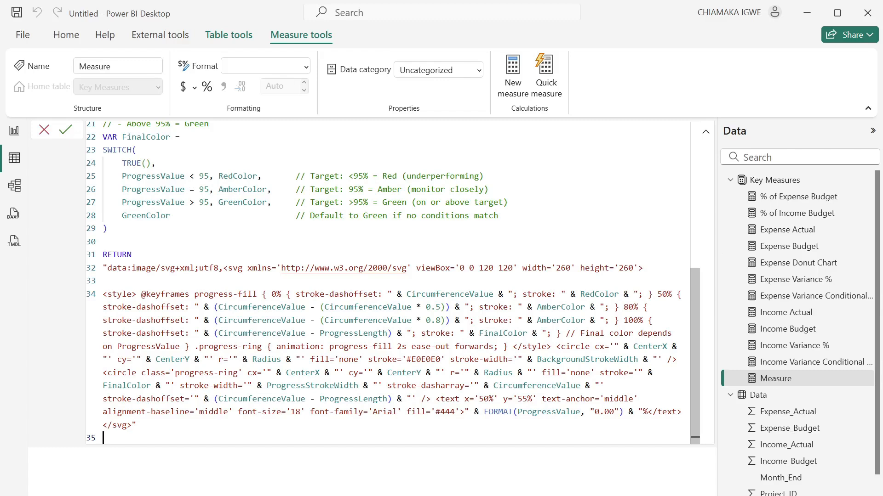
pyautogui.scroll(7, 393, 283)
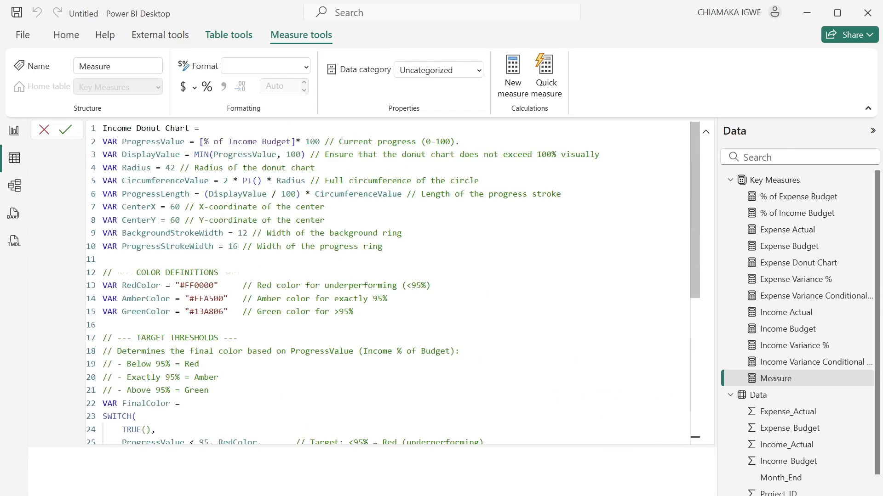
pyautogui.click(65, 130)
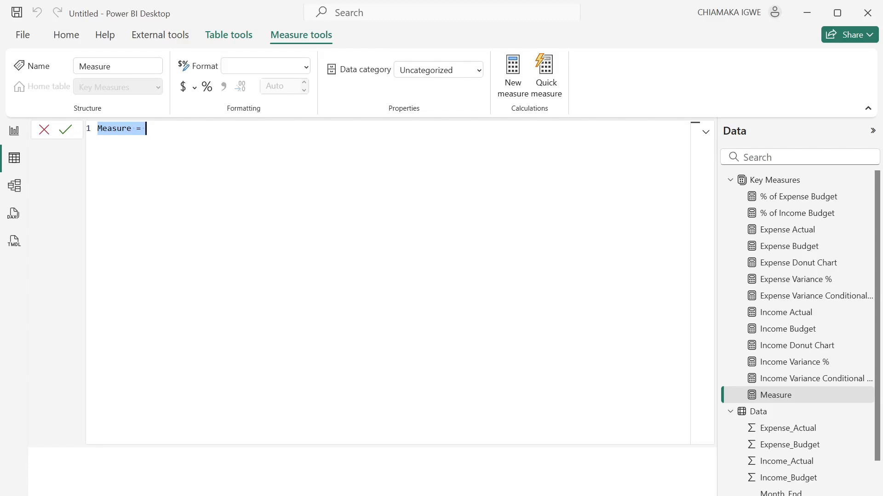
# Create the Income Bar Chart measure in Key Measures by pasting the prepared SVG code based on [% of Income Budget], with BarHeight and BarY 20
pyautogui.hotkey('ctrl', 'v')
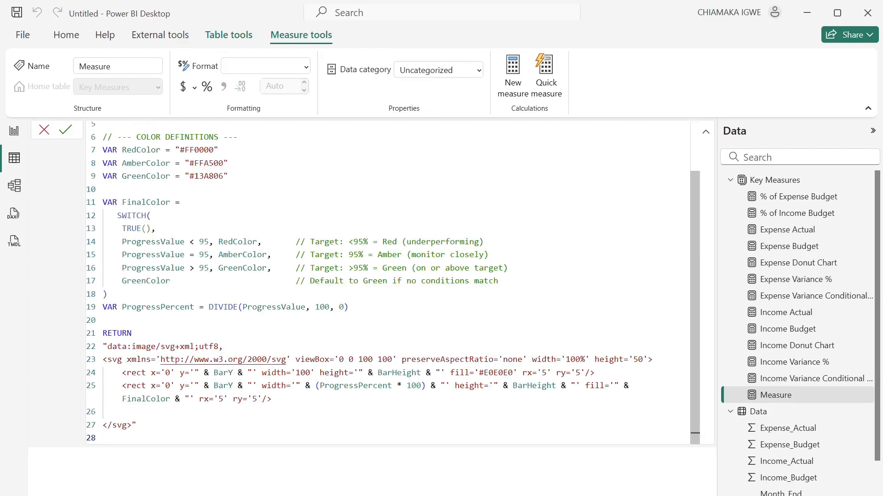
pyautogui.scroll(2, 393, 283)
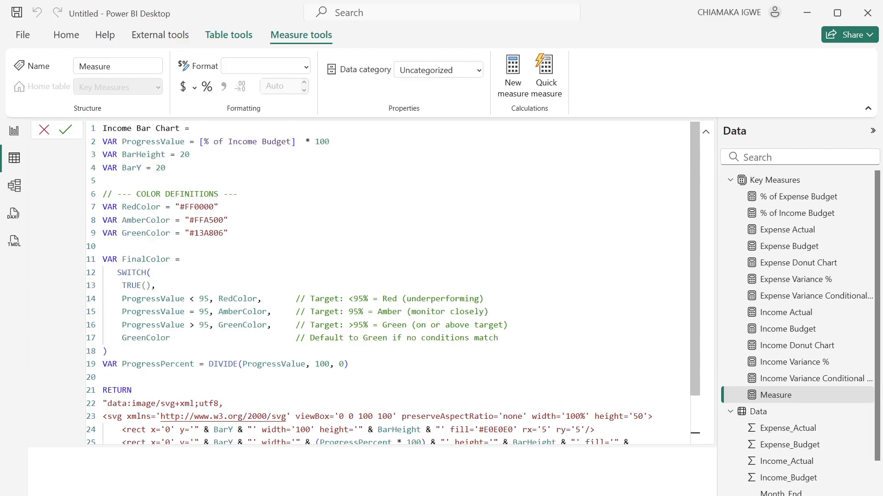
pyautogui.scroll(-2, 393, 283)
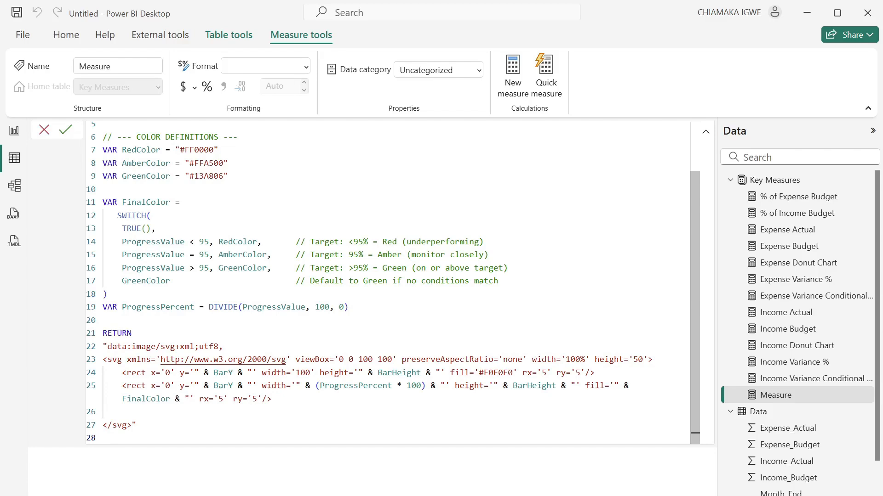
pyautogui.scroll(2, 393, 283)
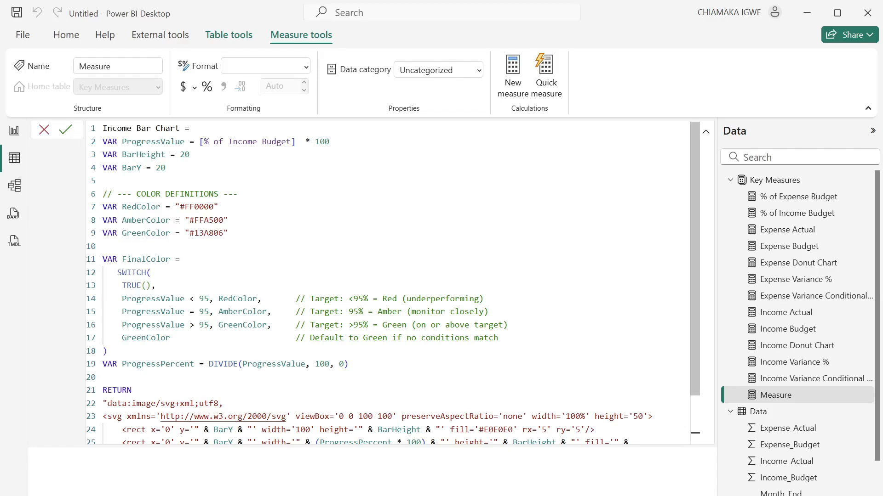
pyautogui.scroll(-2, 394, 283)
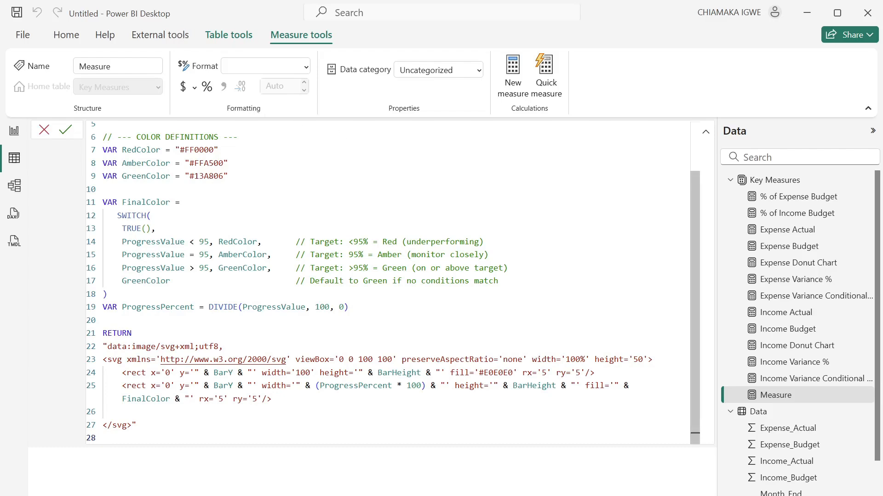
pyautogui.scroll(2, 393, 284)
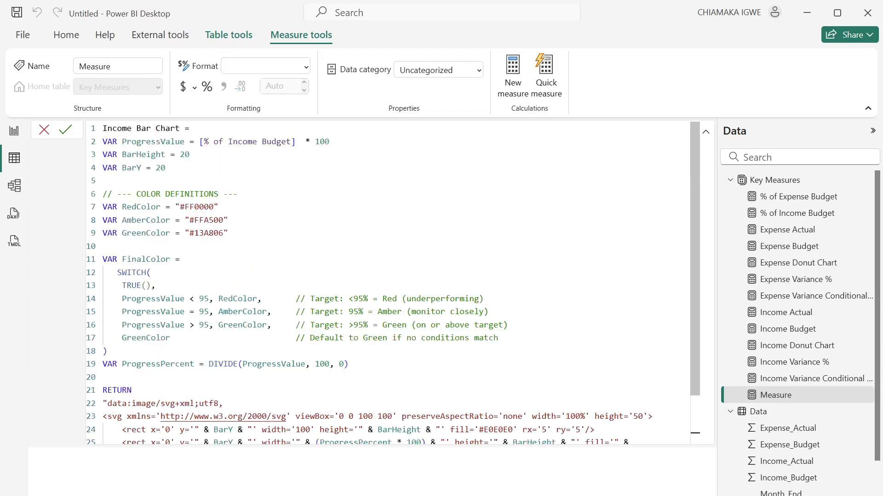
pyautogui.click(69, 130)
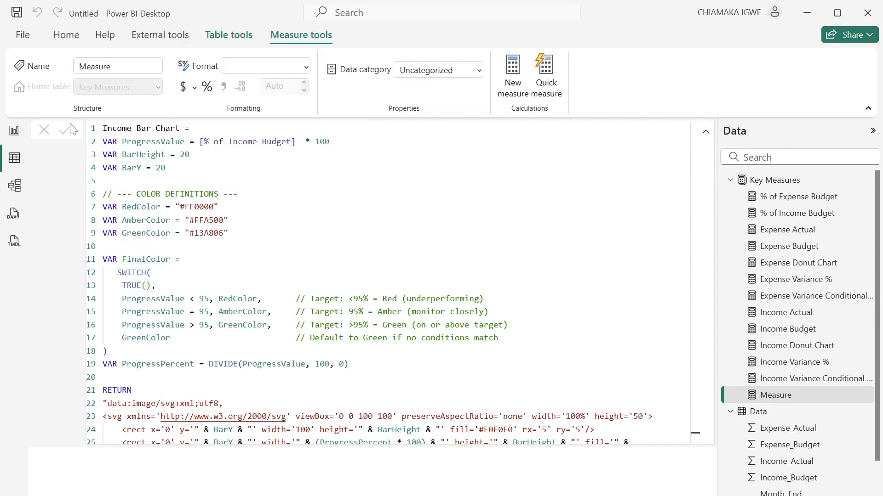
# Create the Expense Bar Chart measure in Key Measures by pasting the prepared SVG code based on [% of Expense Budget], with BarHeight and BarY 20
pyautogui.rightClick(792, 246)
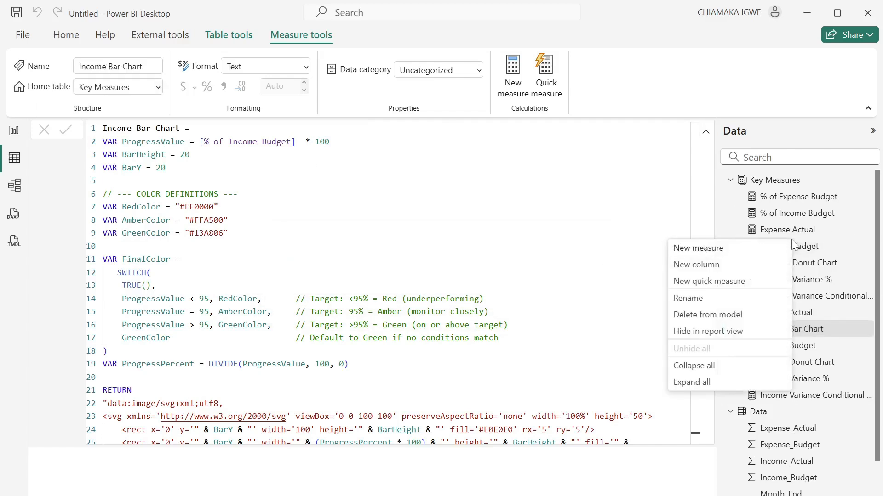
pyautogui.click(738, 249)
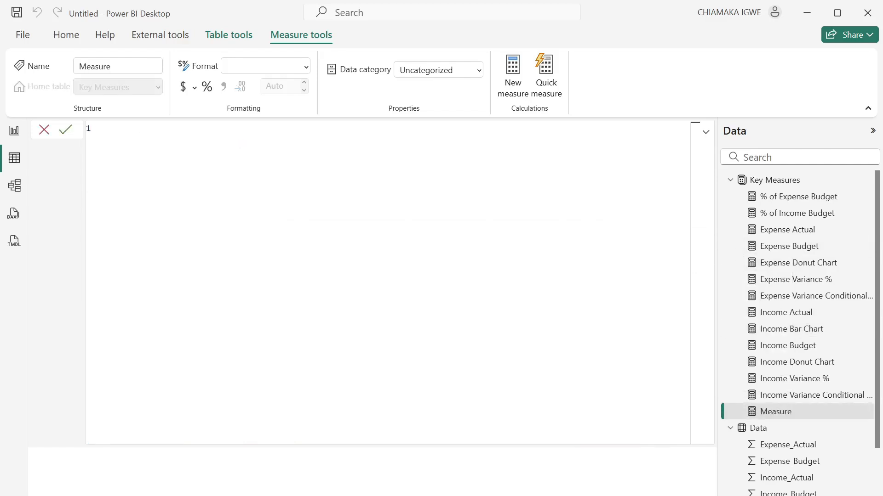
pyautogui.hotkey('ctrl', 'v')
pyautogui.scroll(3, 609, 277)
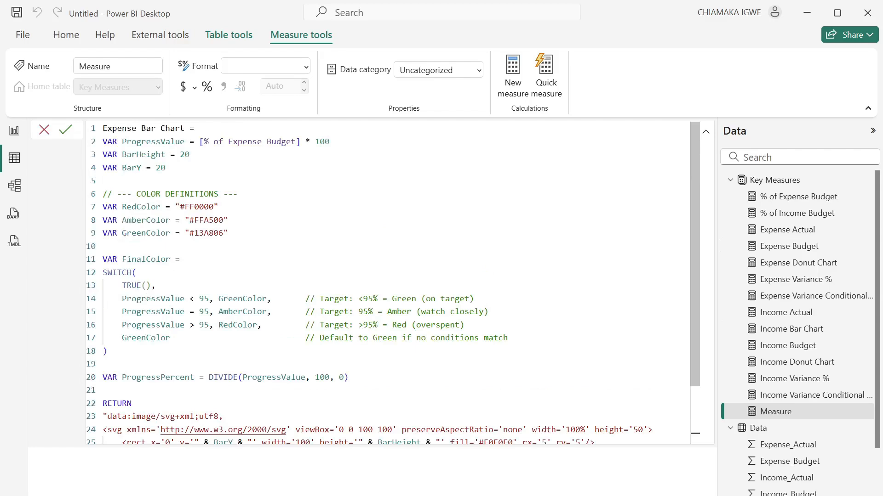
pyautogui.scroll(-2, 198, 359)
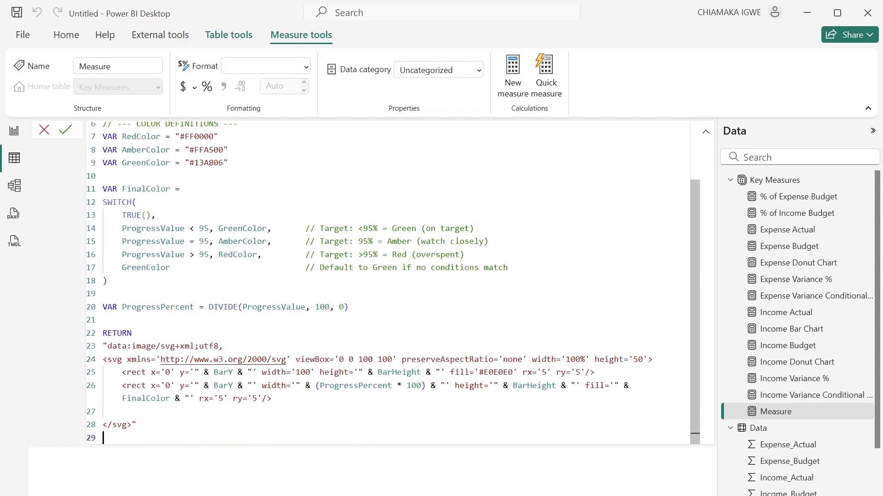
pyautogui.scroll(2, 198, 359)
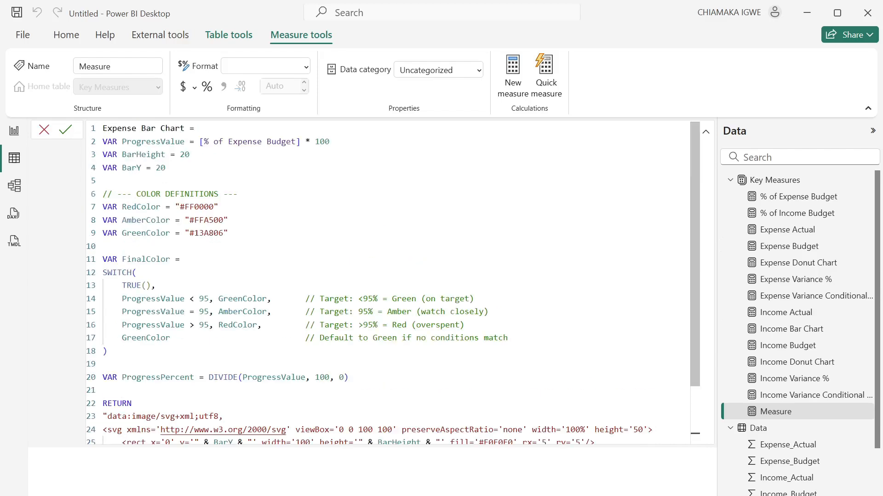
pyautogui.click(65, 131)
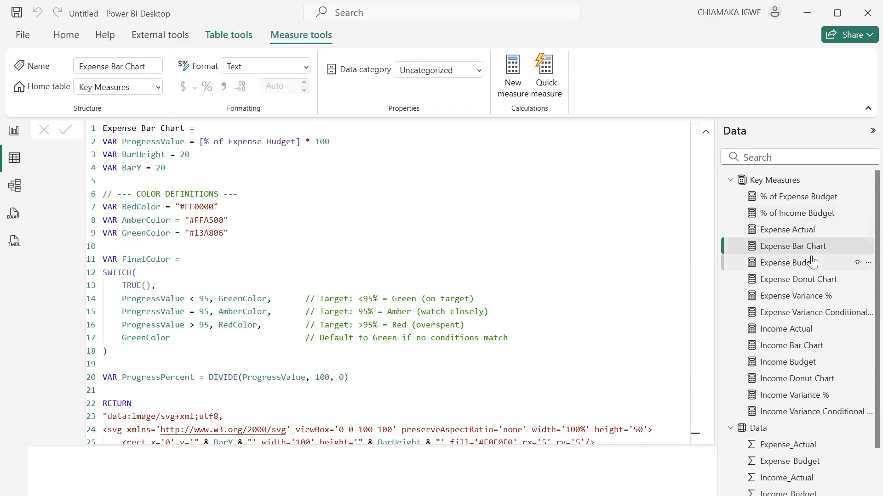
pyautogui.scroll(-1, 814, 326)
pyautogui.scroll(1, 816, 337)
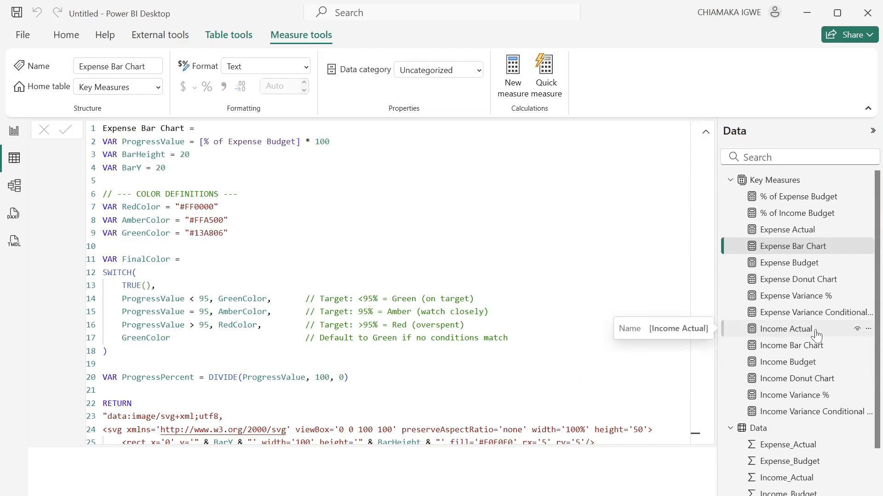
# In the model view, group all seven Expense measures of Key Measures, including % of Expense Budget, in a display folder named Expense
pyautogui.click(15, 186)
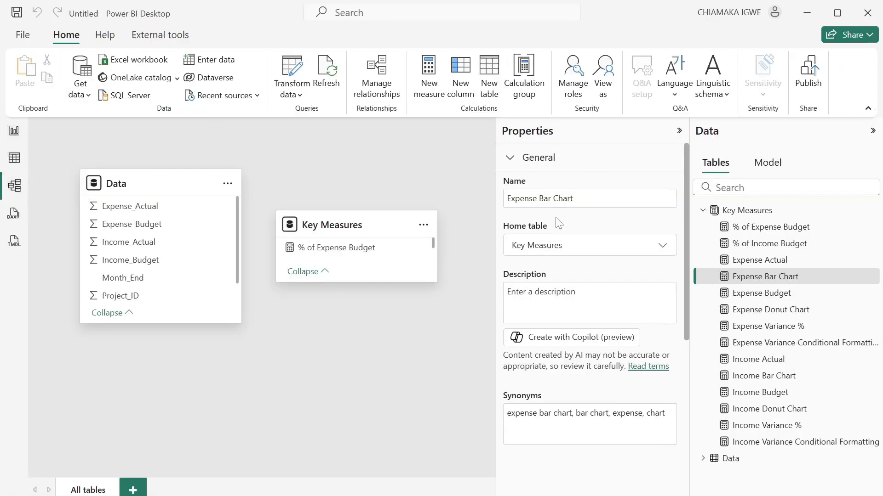
pyautogui.click(769, 229)
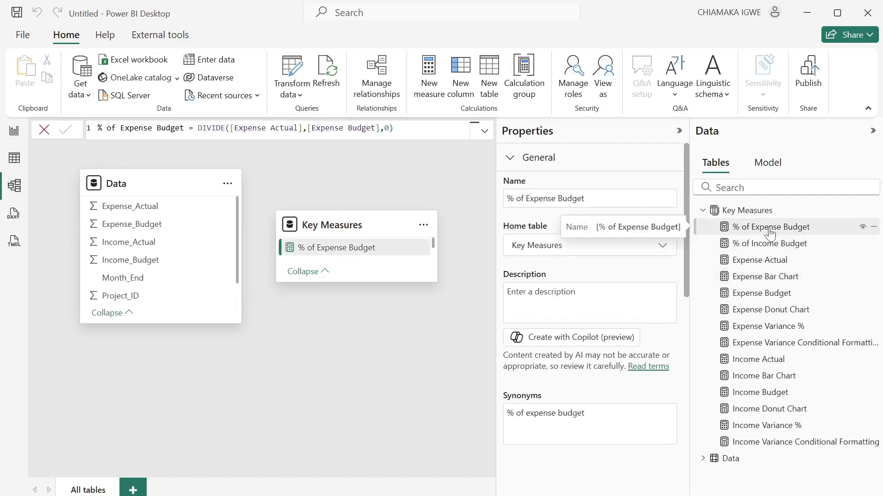
pyautogui.keyDown('ctrl'); pyautogui.click(788, 260); pyautogui.keyUp('ctrl')
pyautogui.keyDown('ctrl'); pyautogui.click(791, 280); pyautogui.keyUp('ctrl')
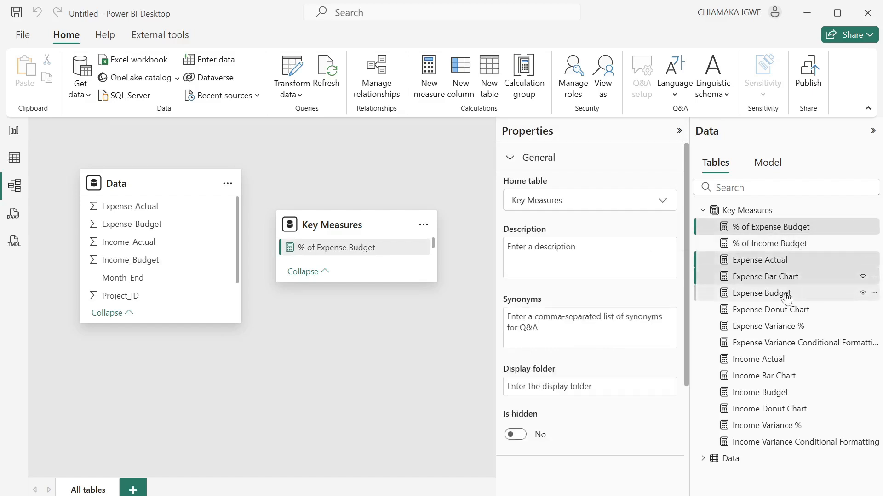
pyautogui.keyDown('ctrl'); pyautogui.click(787, 297); pyautogui.keyUp('ctrl')
pyautogui.keyDown('ctrl'); pyautogui.click(798, 315); pyautogui.keyUp('ctrl')
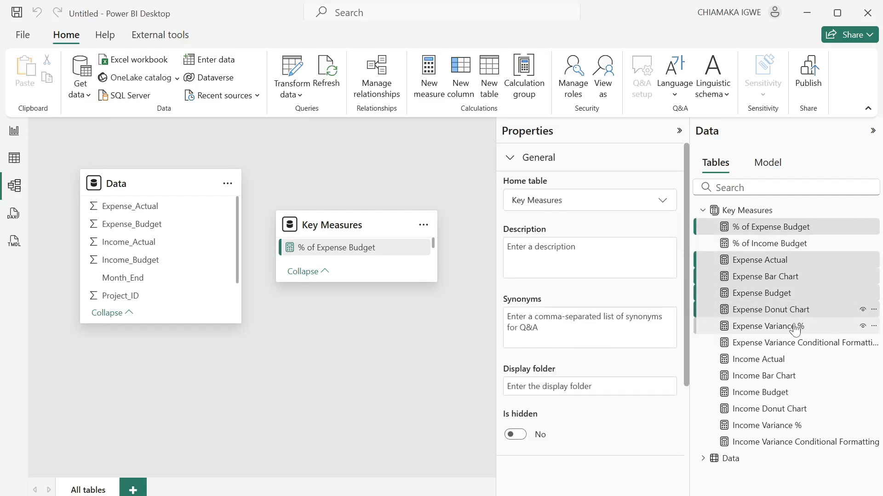
pyautogui.keyDown('ctrl'); pyautogui.click(795, 328); pyautogui.keyUp('ctrl')
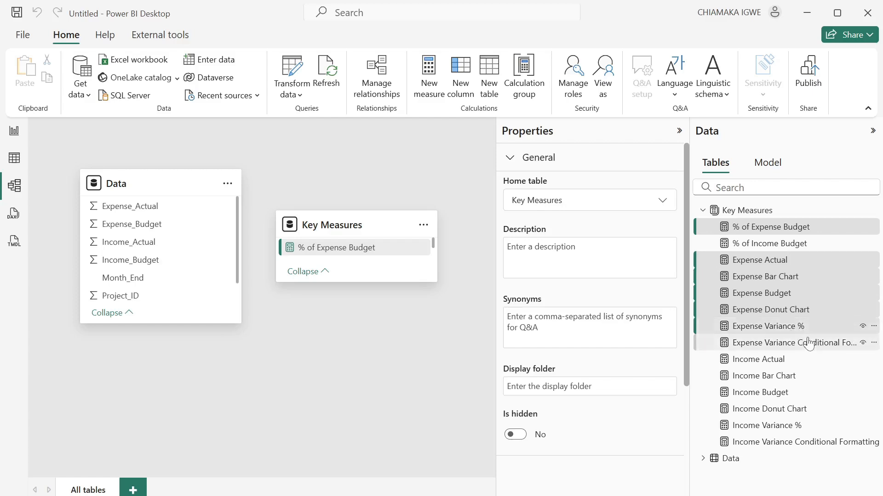
pyautogui.keyDown('ctrl'); pyautogui.click(722, 343); pyautogui.keyUp('ctrl')
pyautogui.click(590, 387)
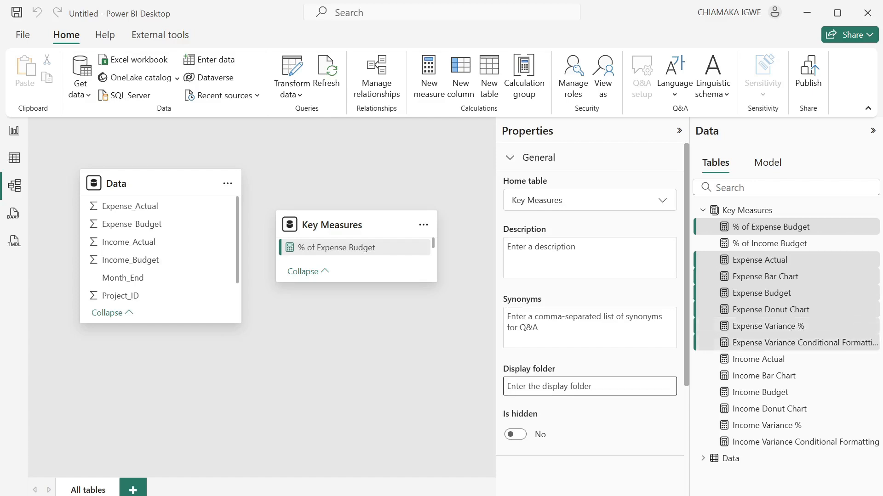
pyautogui.write('Expense')
pyautogui.click(616, 437)
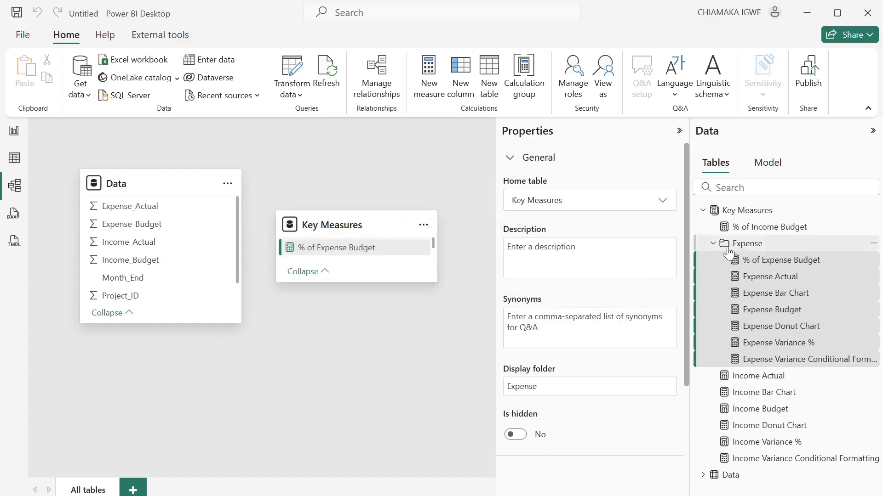
# Group all seven Income measures of Key Measures, including % of Income Budget, in a display folder named Income, and return to the report view
pyautogui.click(711, 246)
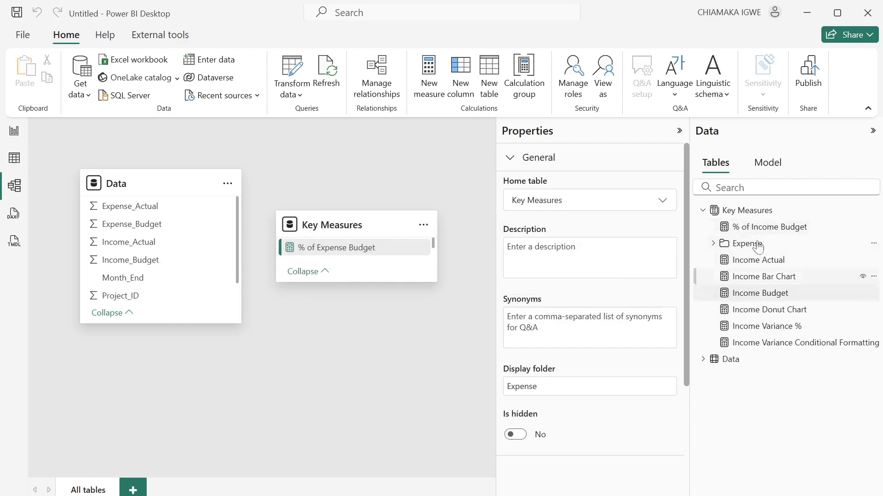
pyautogui.keyDown('ctrl'); pyautogui.click(778, 228); pyautogui.keyUp('ctrl')
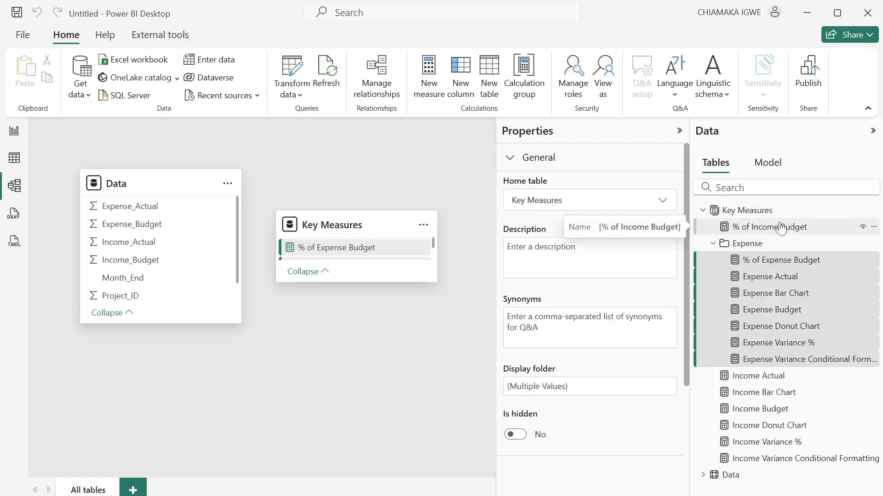
pyautogui.keyDown('ctrl'); pyautogui.click(782, 376); pyautogui.keyUp('ctrl')
pyautogui.keyDown('ctrl'); pyautogui.click(775, 392); pyautogui.keyUp('ctrl')
pyautogui.keyDown('ctrl'); pyautogui.click(777, 408); pyautogui.keyUp('ctrl')
pyautogui.keyDown('ctrl'); pyautogui.click(782, 426); pyautogui.keyUp('ctrl')
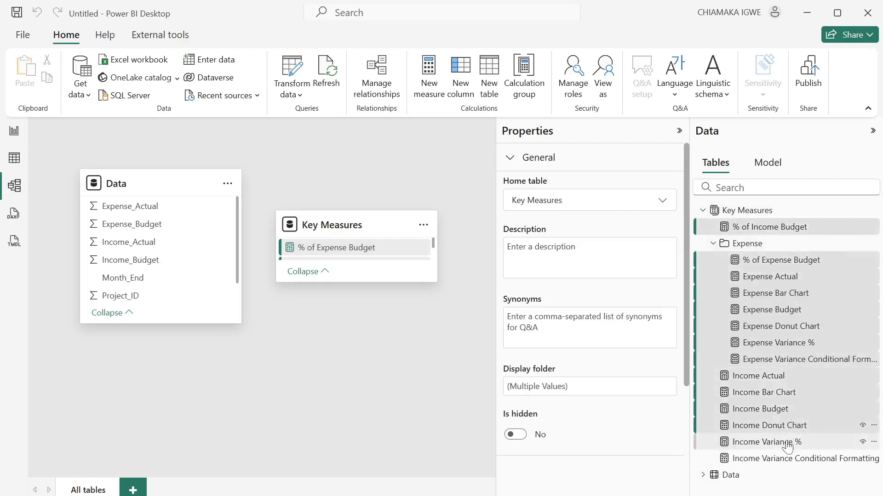
pyautogui.keyDown('ctrl'); pyautogui.click(787, 442); pyautogui.keyUp('ctrl')
pyautogui.keyDown('ctrl'); pyautogui.click(789, 459); pyautogui.keyUp('ctrl')
pyautogui.click(508, 386)
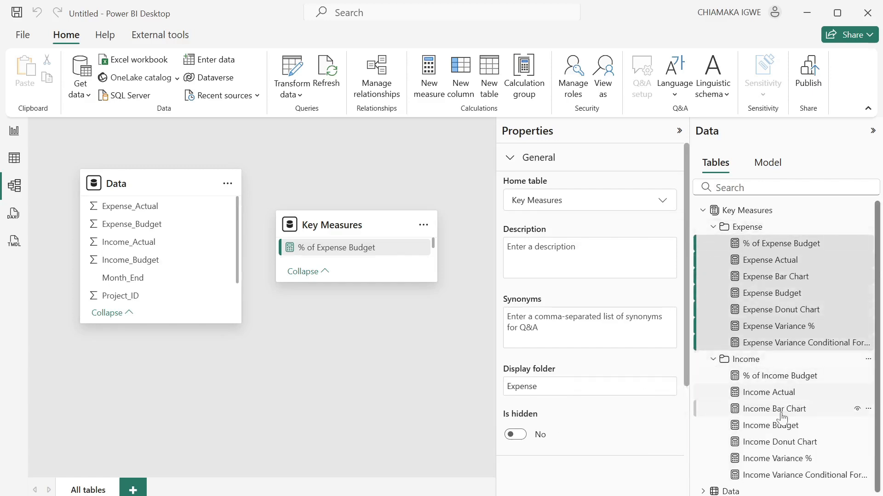
pyautogui.scroll(-1, 778, 374)
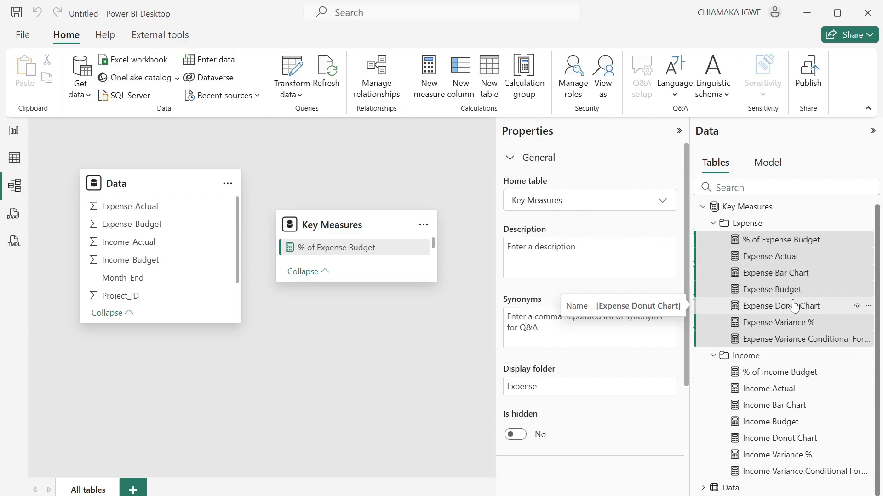
pyautogui.click(14, 131)
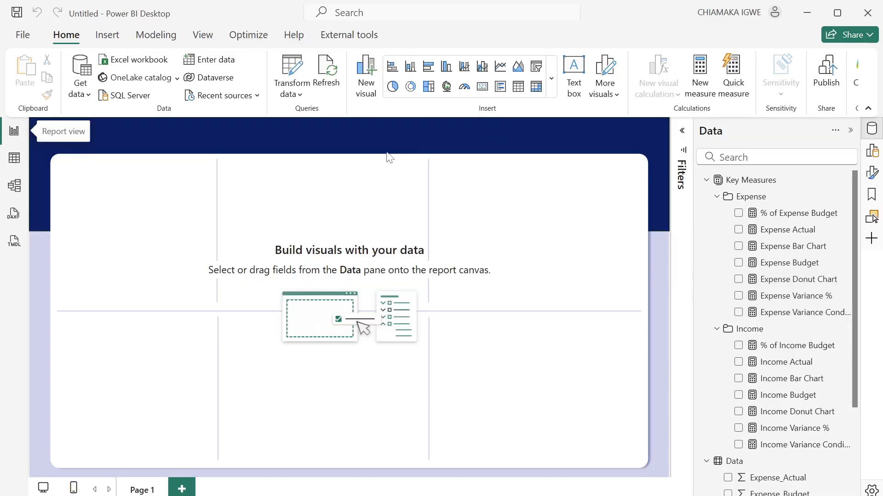
# Insert a slicer, place it in the dark blue header band and shrink it to about 201 wide by 59 high
pyautogui.click(532, 74)
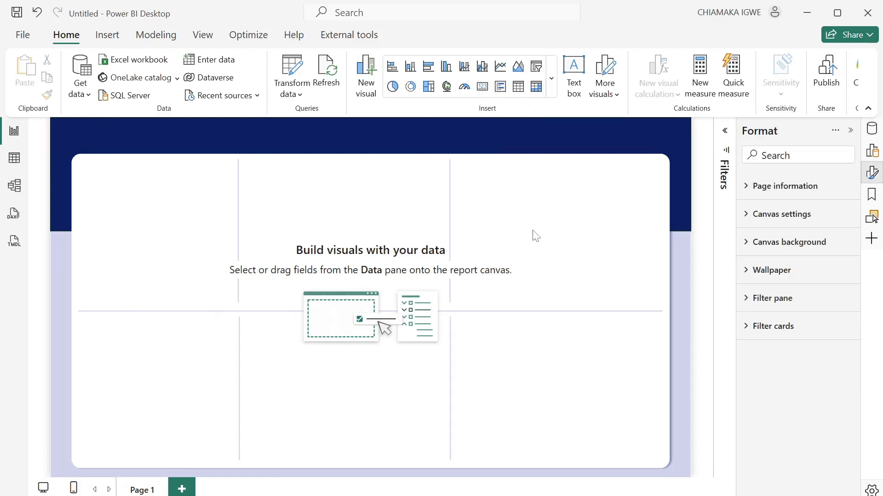
pyautogui.click(534, 68)
pyautogui.moveTo(165, 184); pyautogui.dragTo(506, 192)
pyautogui.click(503, 187)
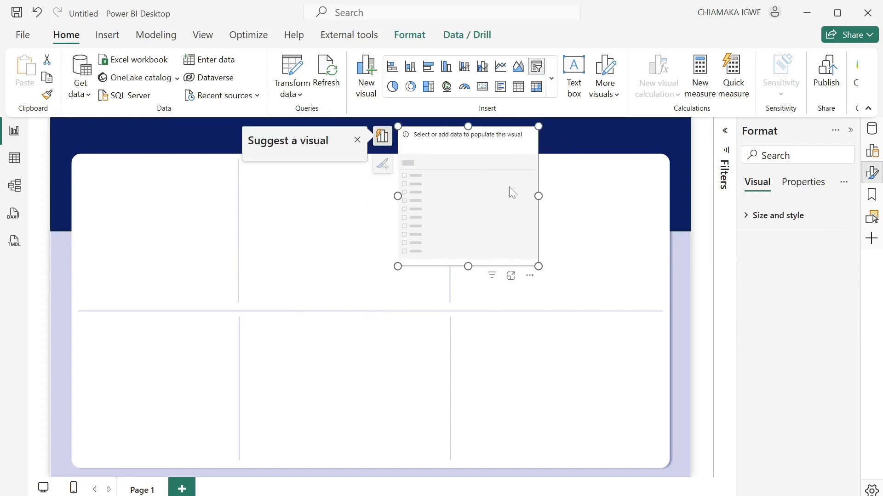
pyautogui.moveTo(538, 267); pyautogui.dragTo(498, 156)
# Add the Year field from the Data table to the new slicer
pyautogui.click(300, 245)
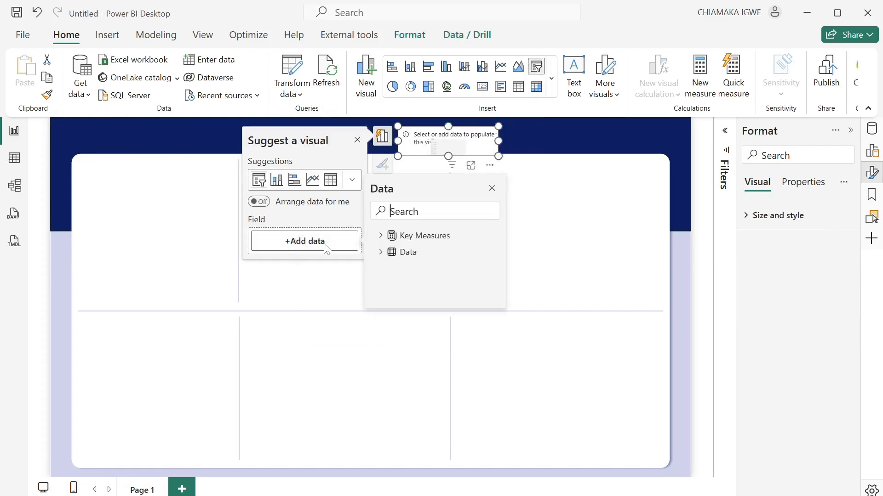
pyautogui.click(380, 252)
pyautogui.scroll(-5, 403, 282)
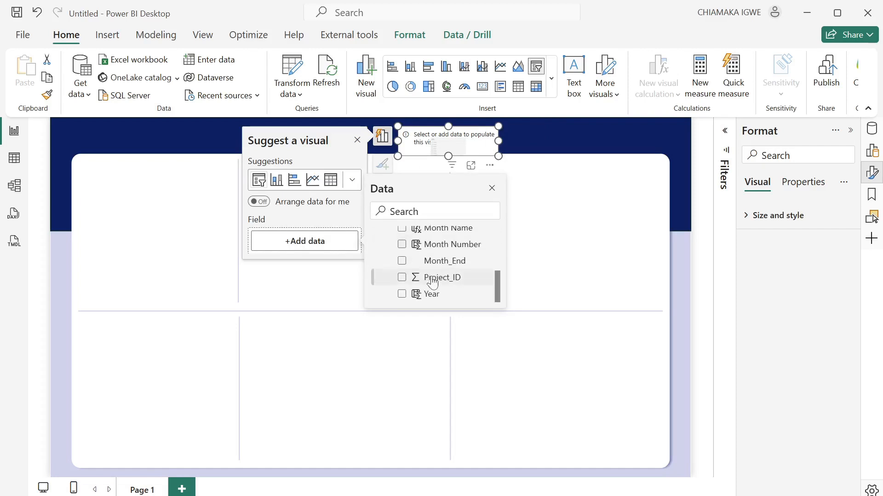
pyautogui.click(402, 294)
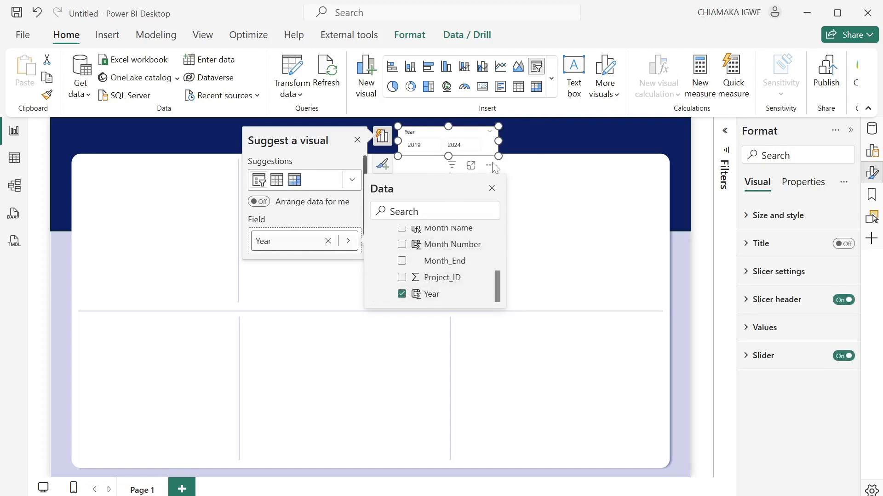
pyautogui.click(533, 136)
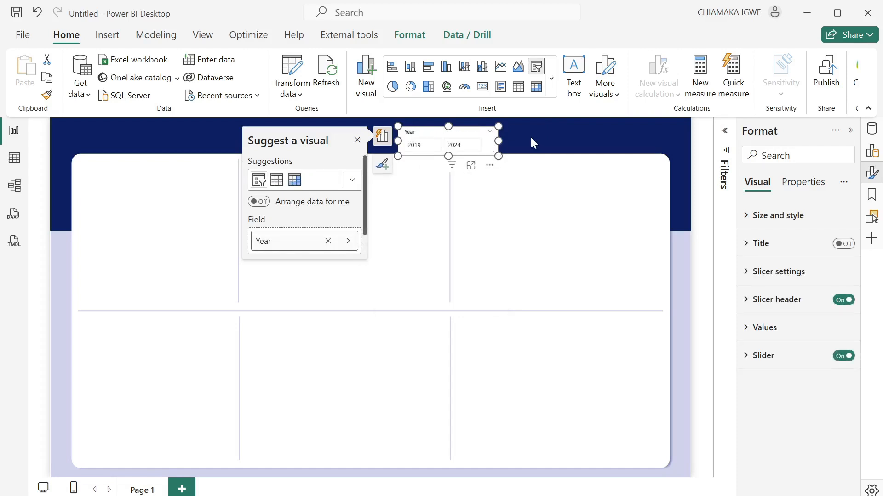
# Change the Year slicer's style to Dropdown and dismiss the visual suggestions
pyautogui.click(750, 280)
pyautogui.click(776, 344)
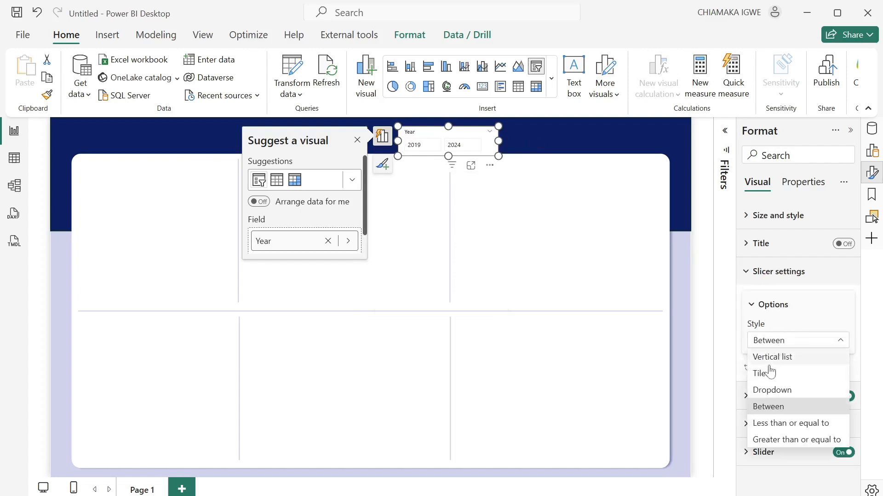
pyautogui.click(781, 391)
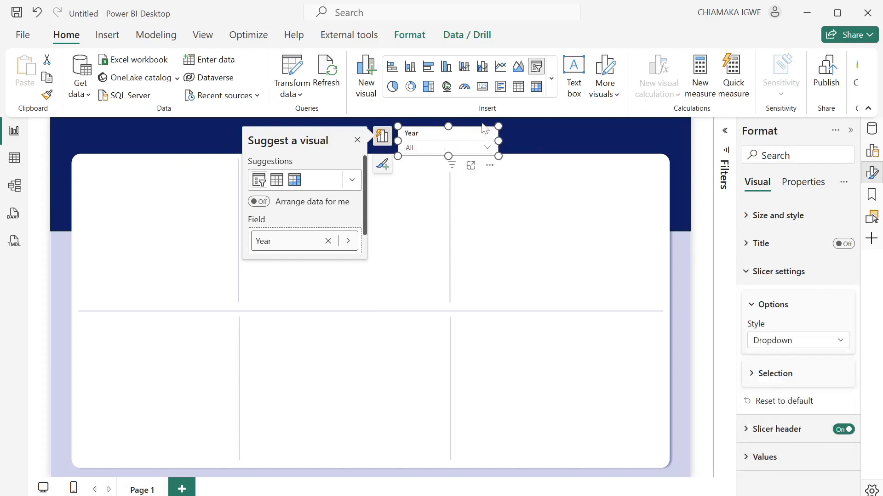
pyautogui.click(357, 140)
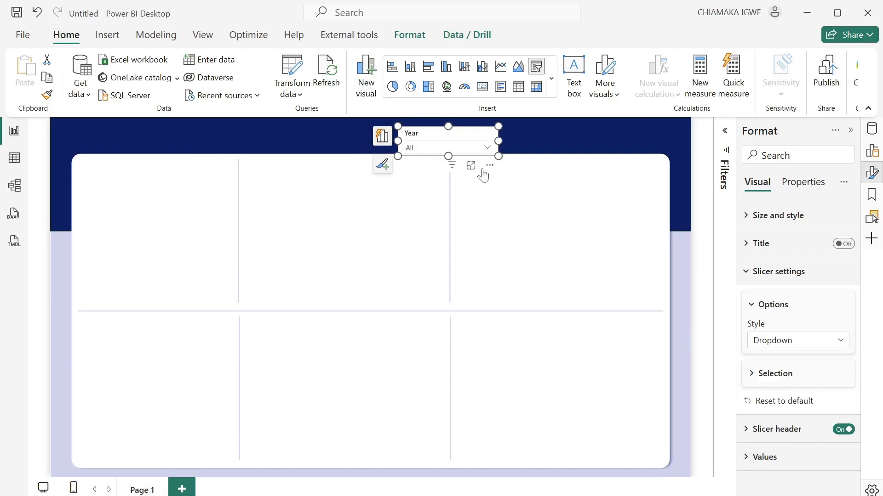
# Turn off the Year slicer's background and set the font color of its values to white
pyautogui.click(745, 220)
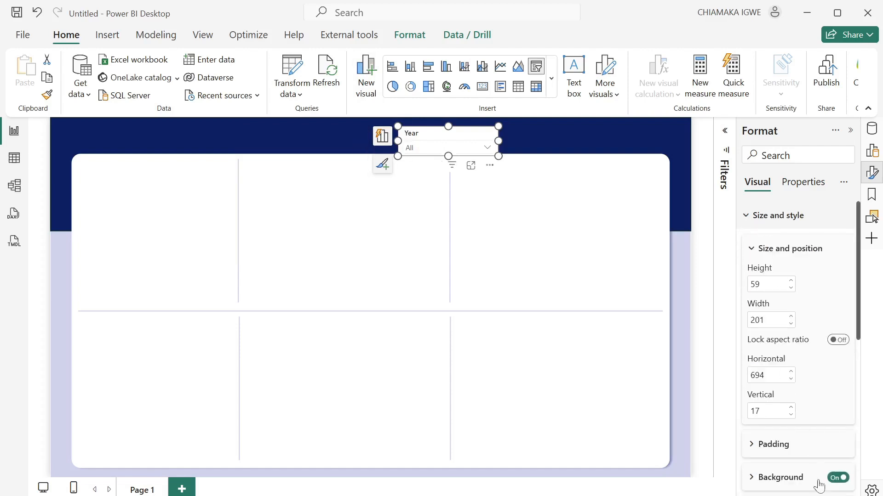
pyautogui.click(834, 478)
pyautogui.scroll(-1, 768, 373)
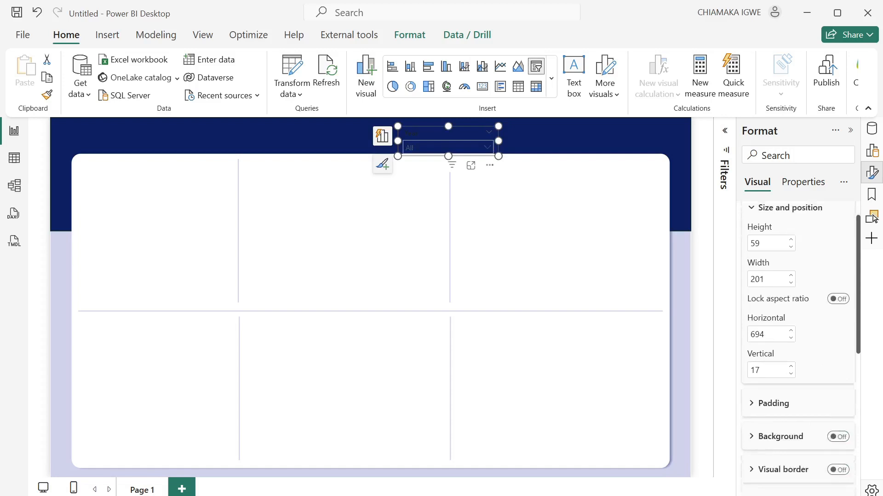
pyautogui.scroll(-4, 767, 375)
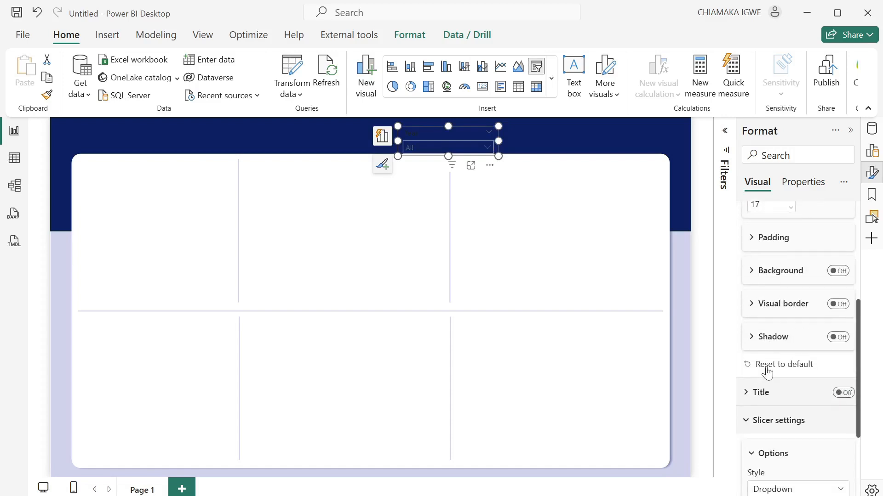
pyautogui.scroll(-3, 767, 373)
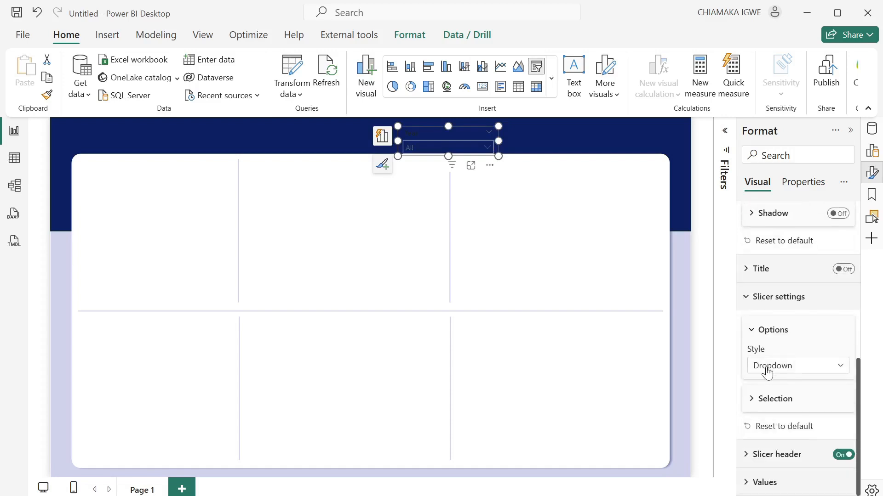
pyautogui.click(751, 483)
pyautogui.scroll(-6, 782, 391)
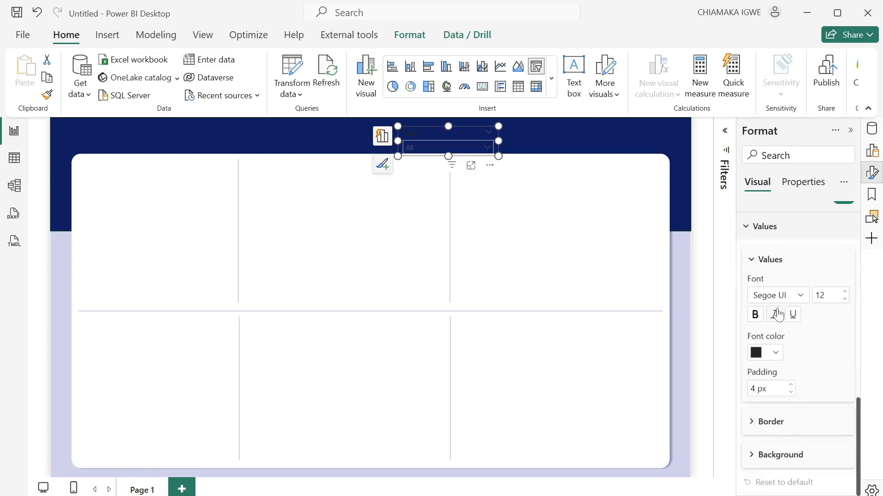
pyautogui.click(776, 355)
pyautogui.click(677, 292)
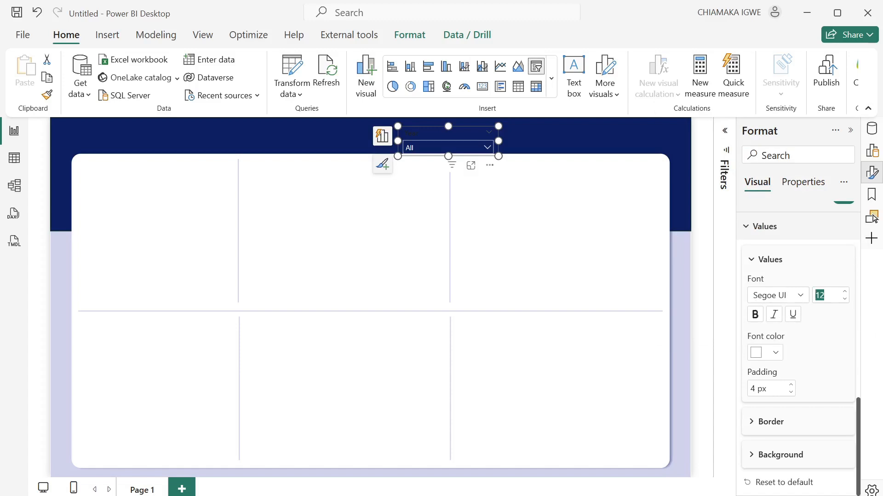
pyautogui.click(808, 262)
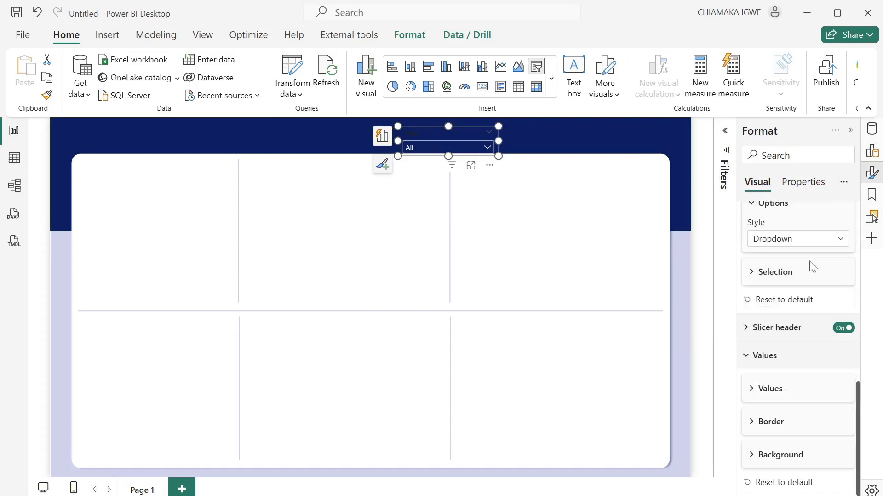
# Set the Year slicer's header text to font size 10 and white
pyautogui.click(751, 336)
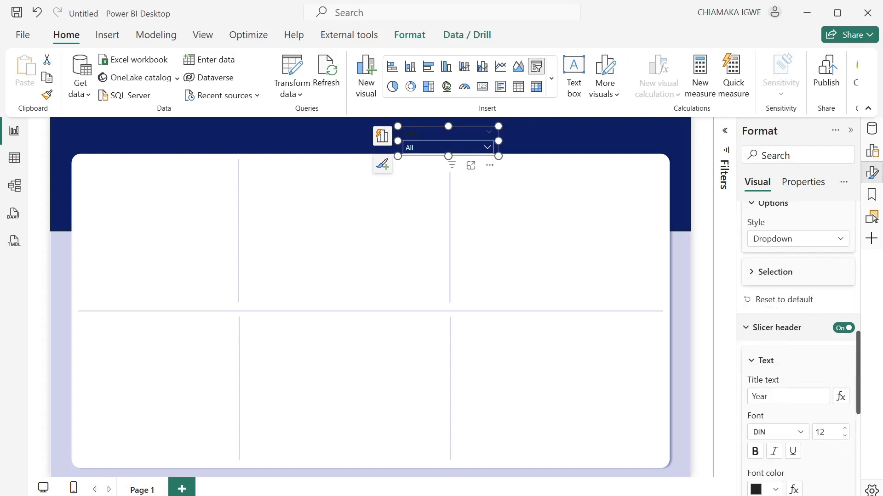
pyautogui.write('10')
pyautogui.press('Return')
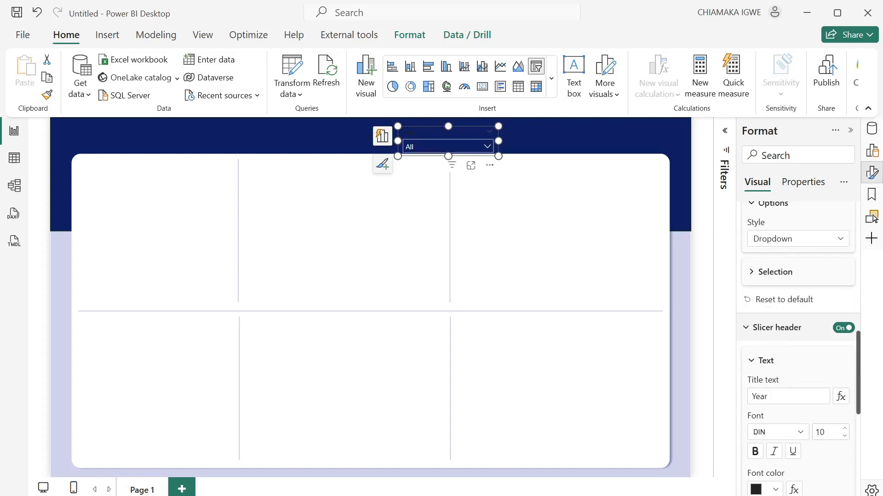
pyautogui.click(775, 490)
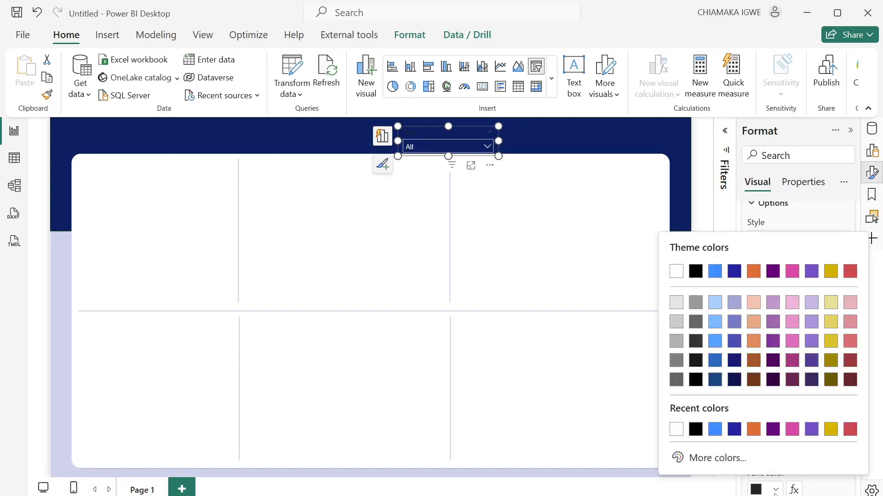
pyautogui.click(675, 429)
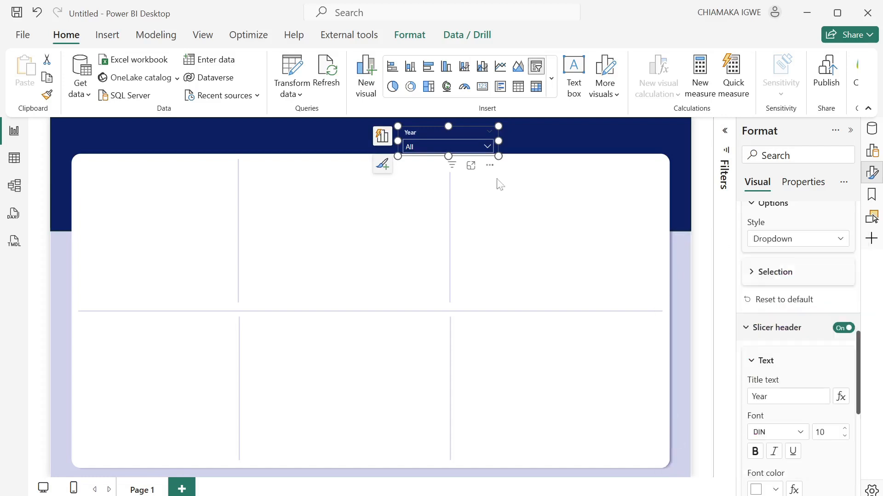
# Resize the Year slicer to a height of 63 and a width of 140
pyautogui.scroll(8, 782, 227)
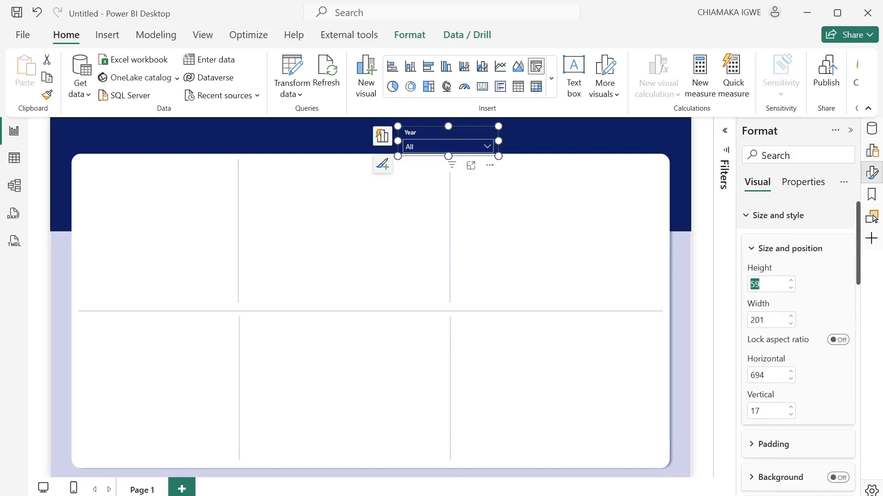
pyautogui.write('63')
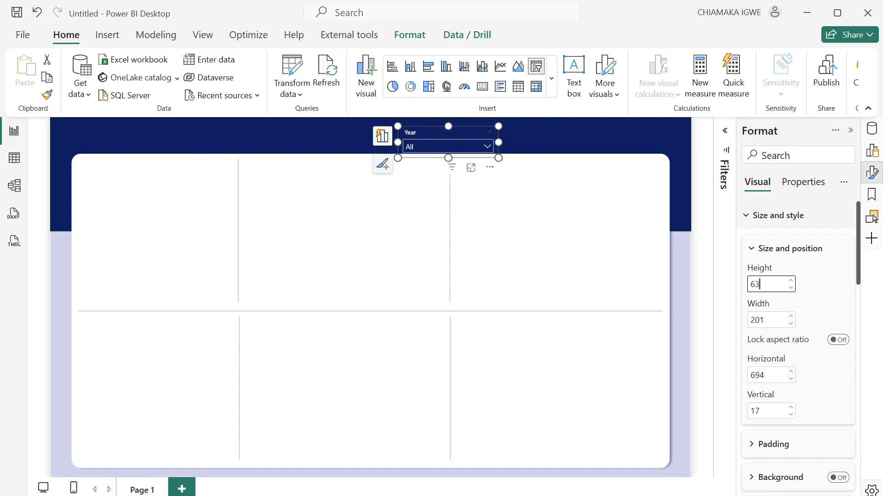
pyautogui.press('Tab')
pyautogui.write('140')
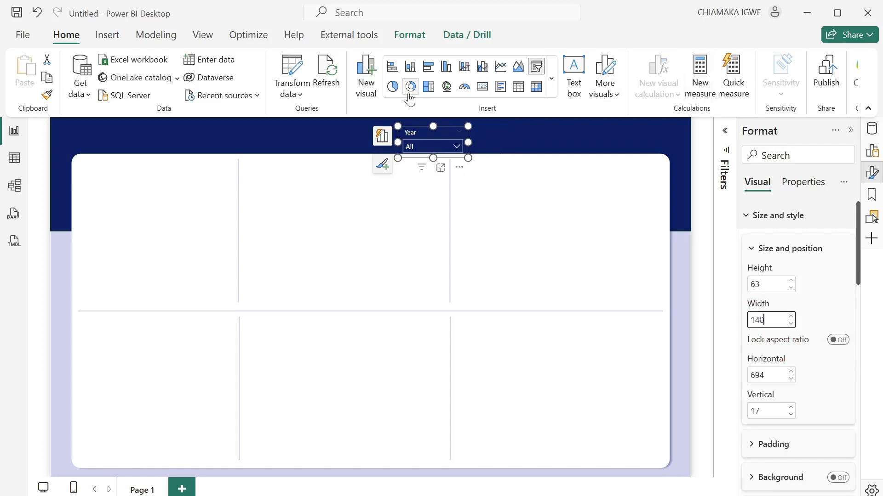
# Move the Year slicer to the header's upper edge and duplicate it twice to form a row of three, at horizontal positions 793, 945 and 1096
pyautogui.moveTo(460, 171); pyautogui.dragTo(509, 162)
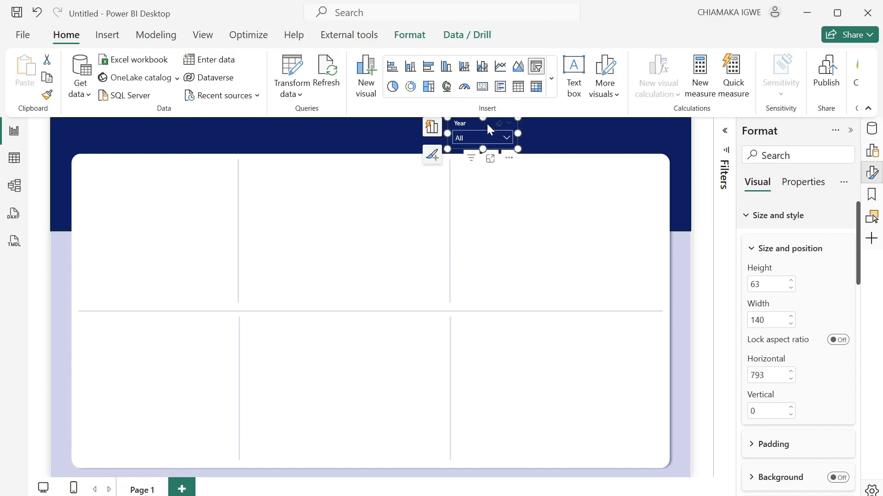
pyautogui.moveTo(486, 123); pyautogui.dragTo(565, 118)
pyautogui.click(614, 133)
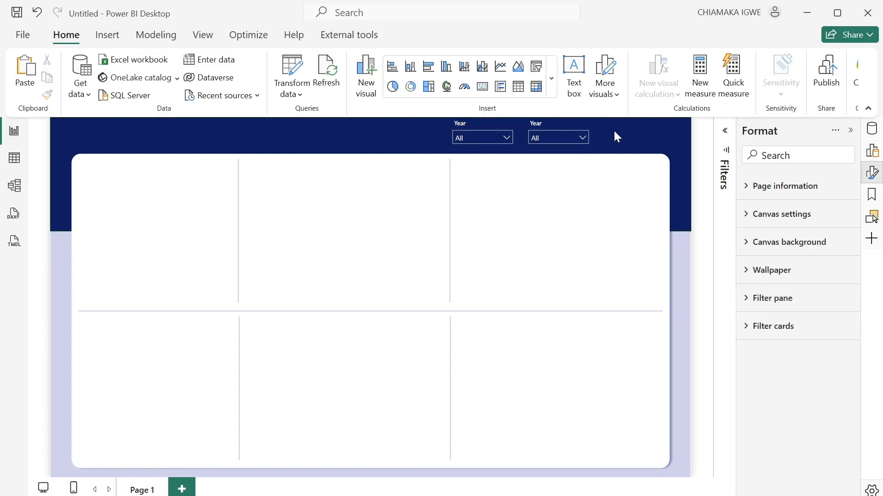
pyautogui.click(496, 134)
pyautogui.moveTo(477, 123); pyautogui.dragTo(624, 122)
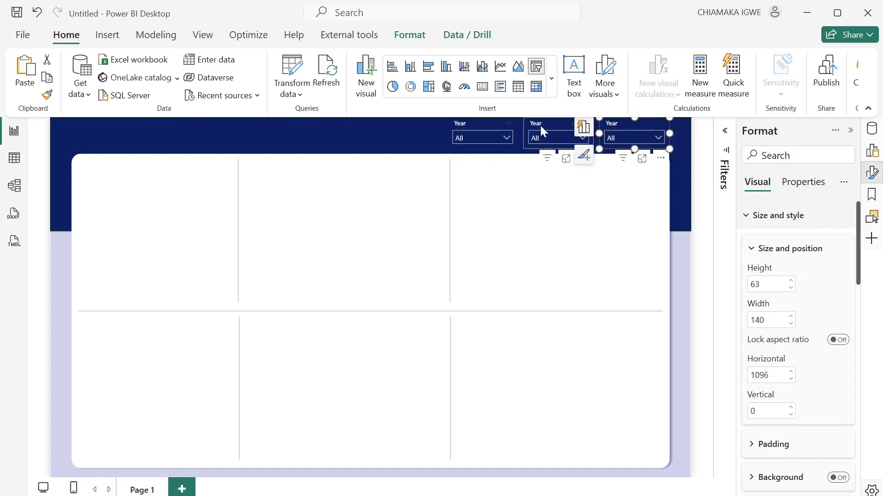
# Replace the Year field of the middle slicer with Month Name from the Data table
pyautogui.click(561, 137)
pyautogui.click(543, 138)
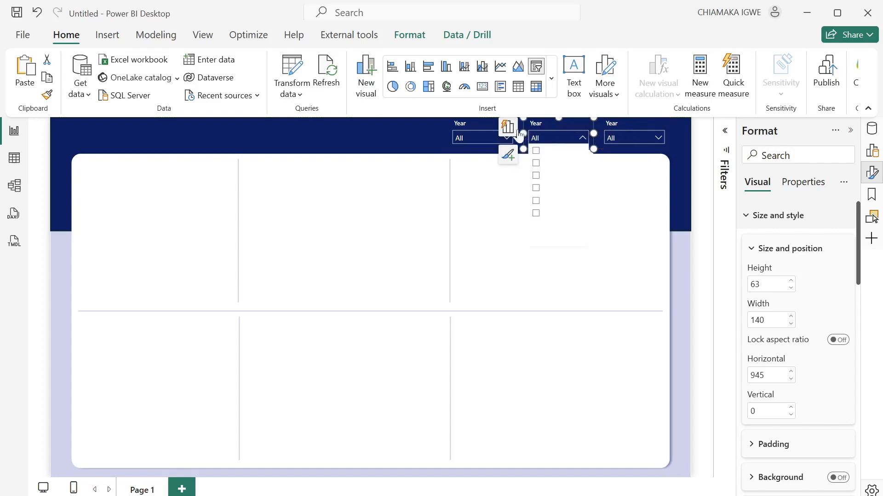
pyautogui.click(507, 128)
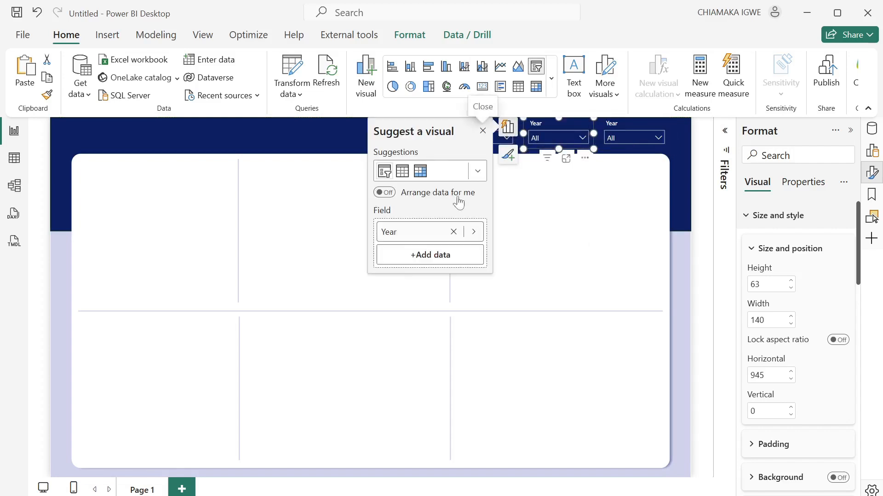
pyautogui.click(453, 236)
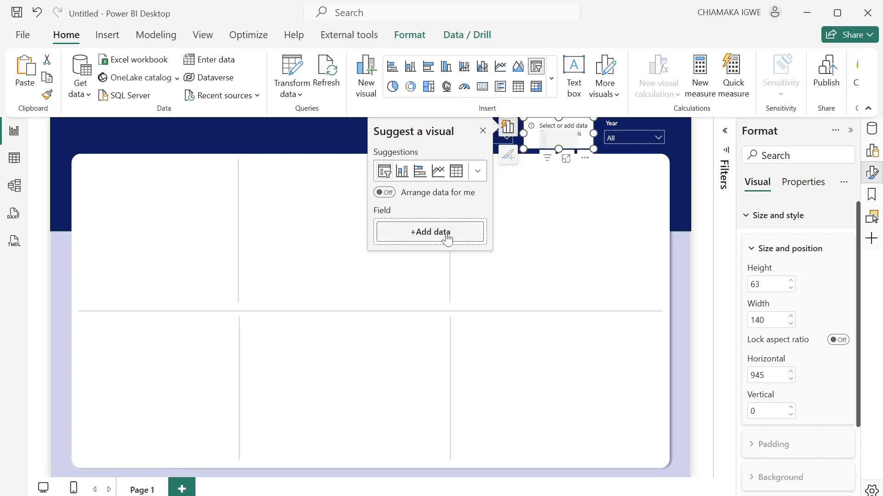
pyautogui.click(440, 235)
pyautogui.click(515, 202)
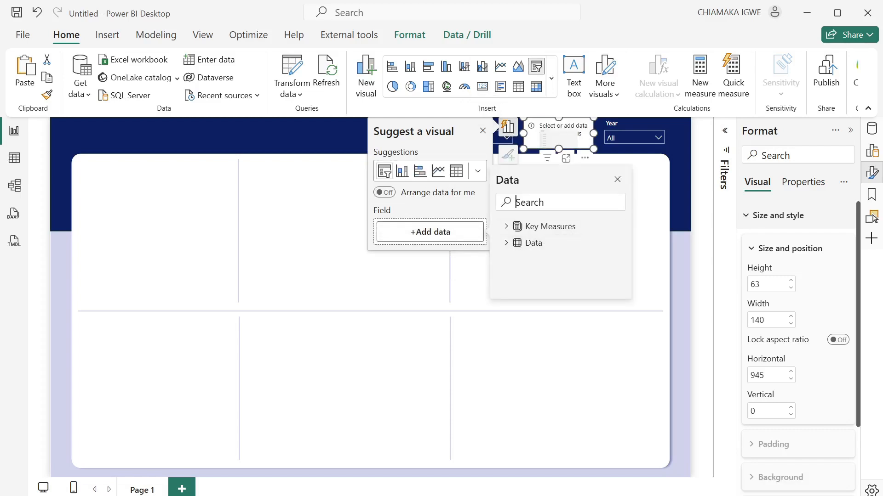
pyautogui.write('pro')
pyautogui.press('BackSpace')
pyautogui.press('BackSpace')
pyautogui.press('BackSpace')
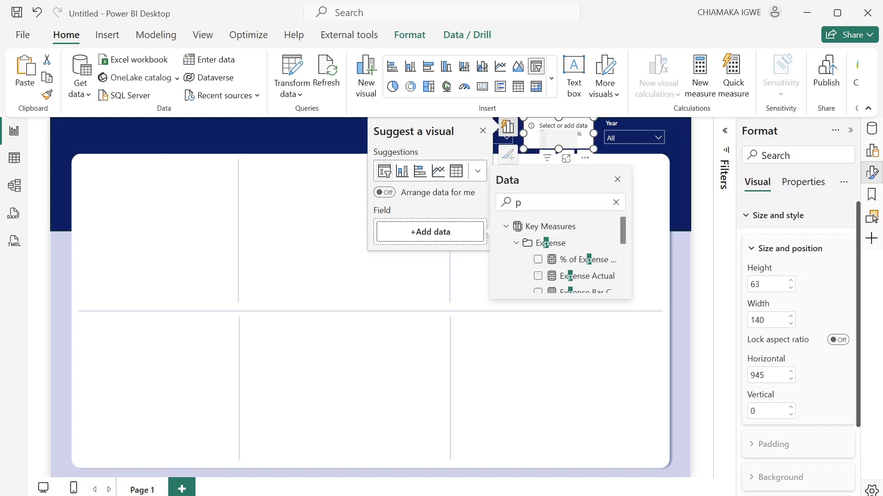
pyautogui.write('month')
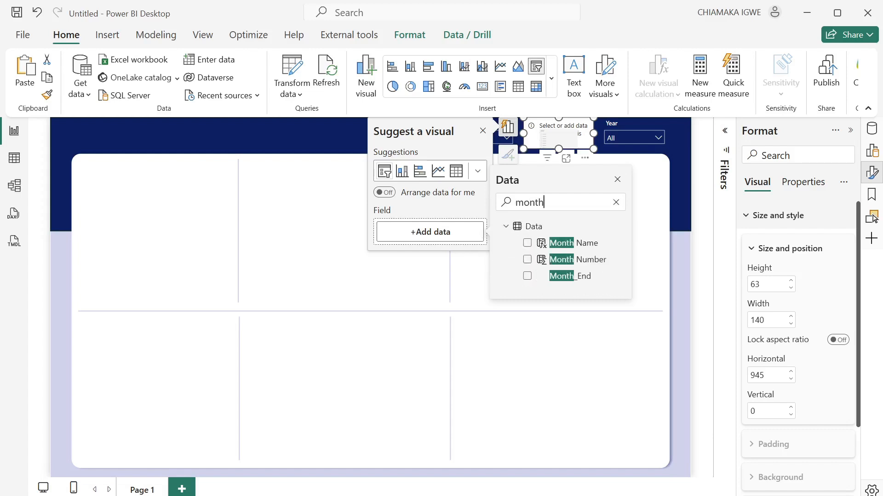
pyautogui.click(527, 243)
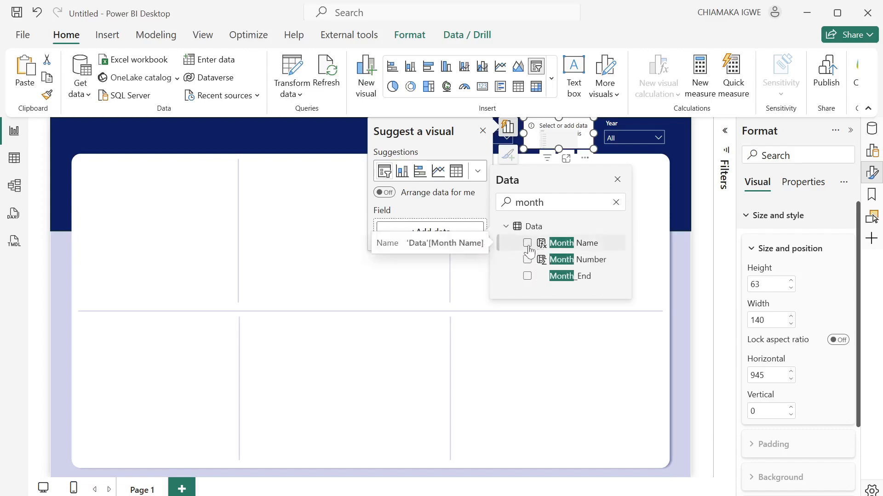
# Replace the Year field of the third header slicer with Project_ID from the Data table
pyautogui.click(628, 123)
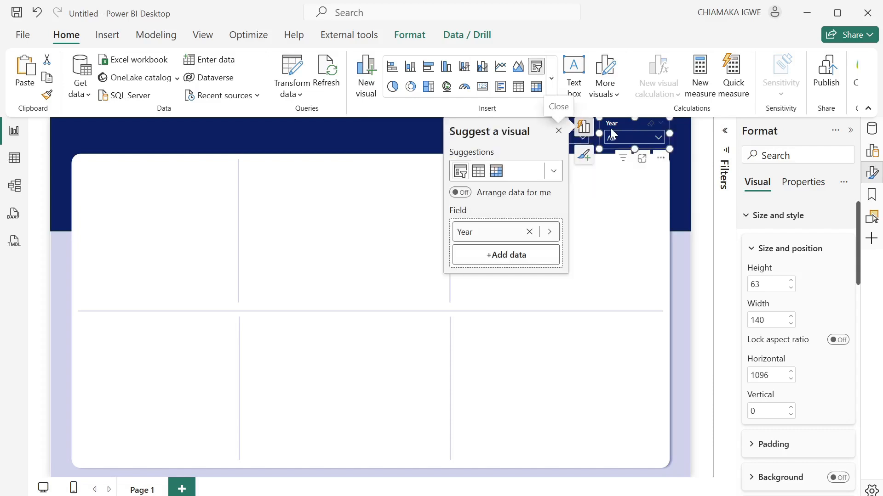
pyautogui.click(529, 232)
pyautogui.click(527, 234)
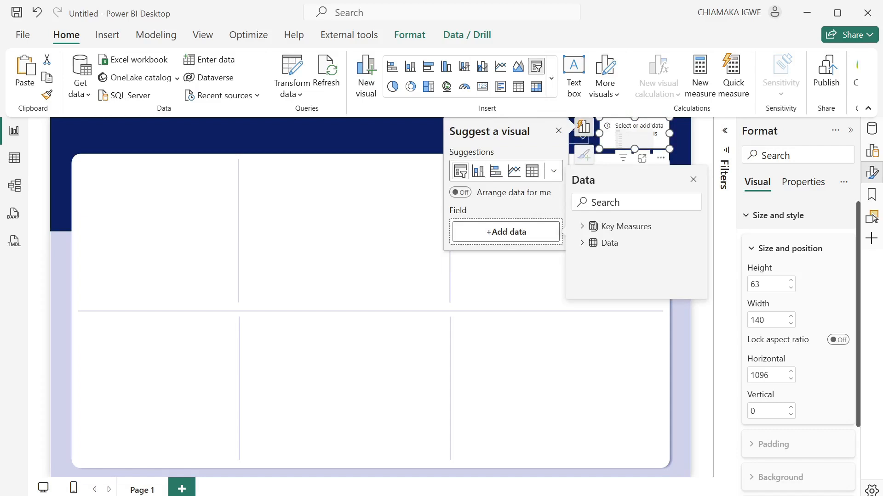
pyautogui.write('pro')
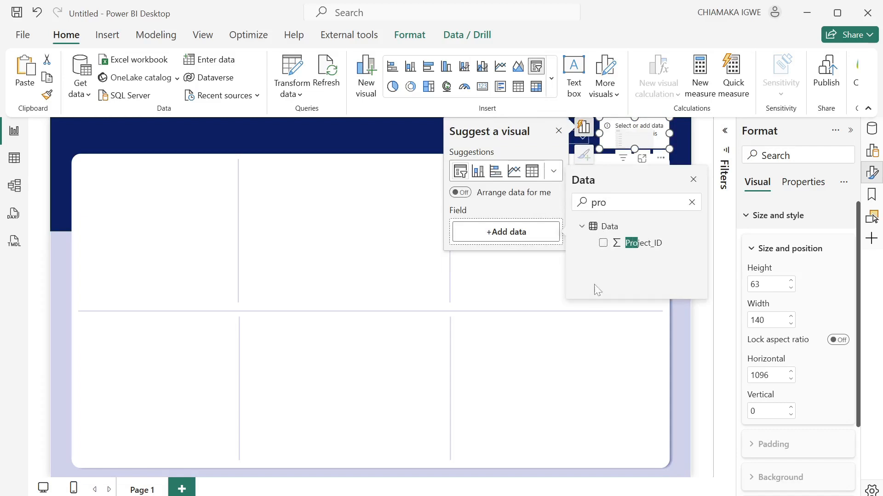
pyautogui.click(602, 243)
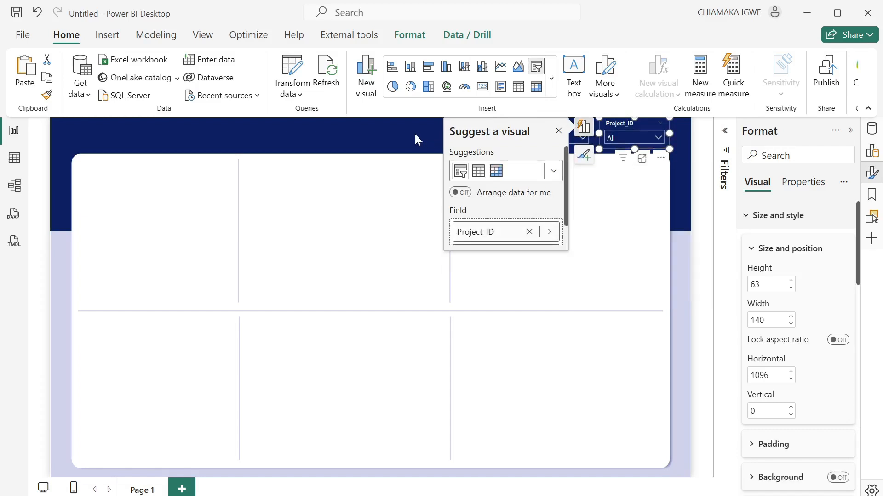
pyautogui.click(442, 135)
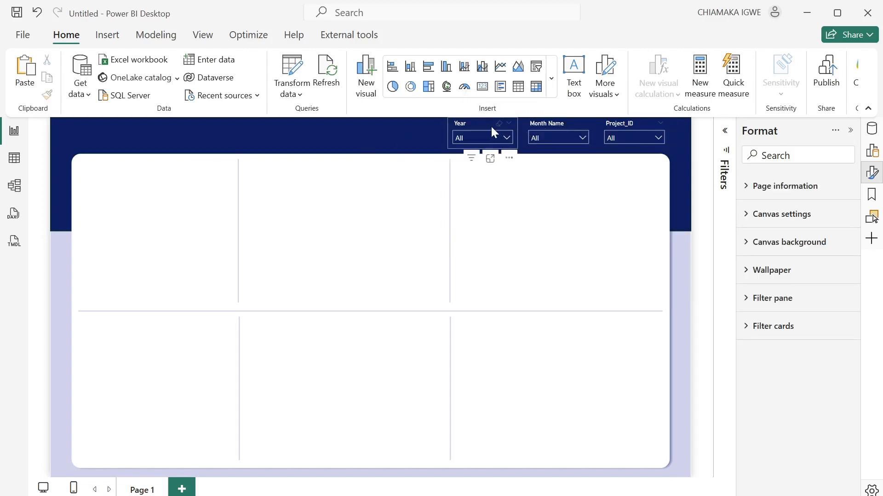
# Set the values background of the Year, Month Name and Project_ID slicers to #002060 and check the Year slicer's list
pyautogui.click(489, 124)
pyautogui.keyDown('ctrl'); pyautogui.click(532, 125); pyautogui.keyUp('ctrl')
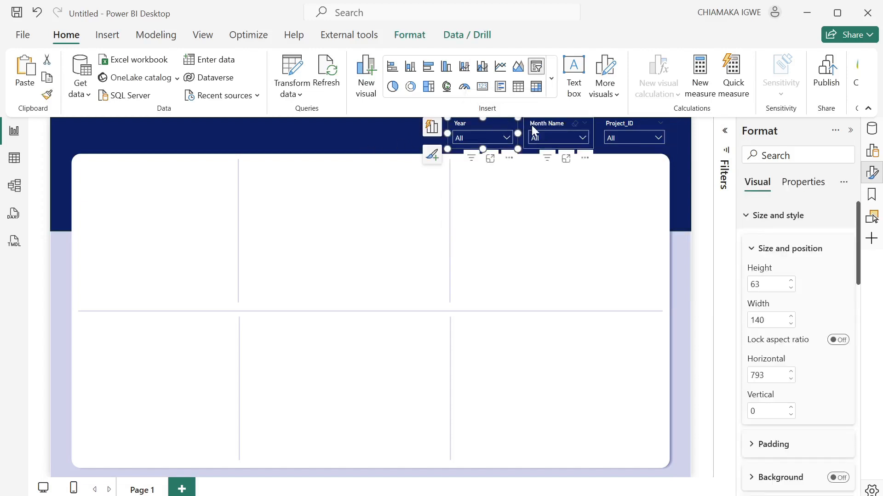
pyautogui.keyDown('ctrl'); pyautogui.click(603, 127); pyautogui.keyUp('ctrl')
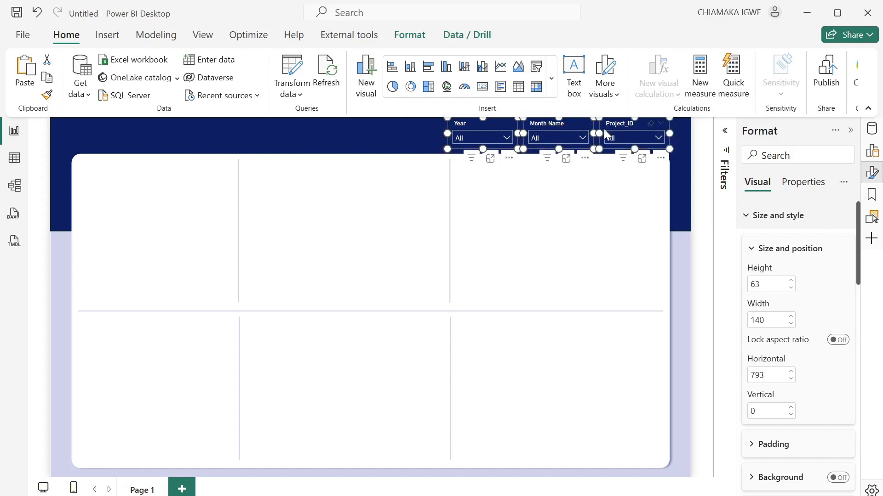
pyautogui.scroll(-5, 796, 364)
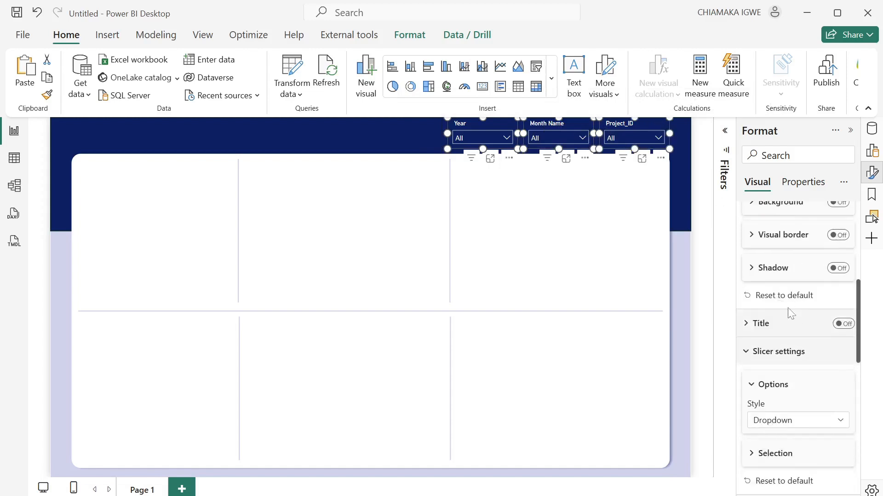
pyautogui.scroll(1, 790, 312)
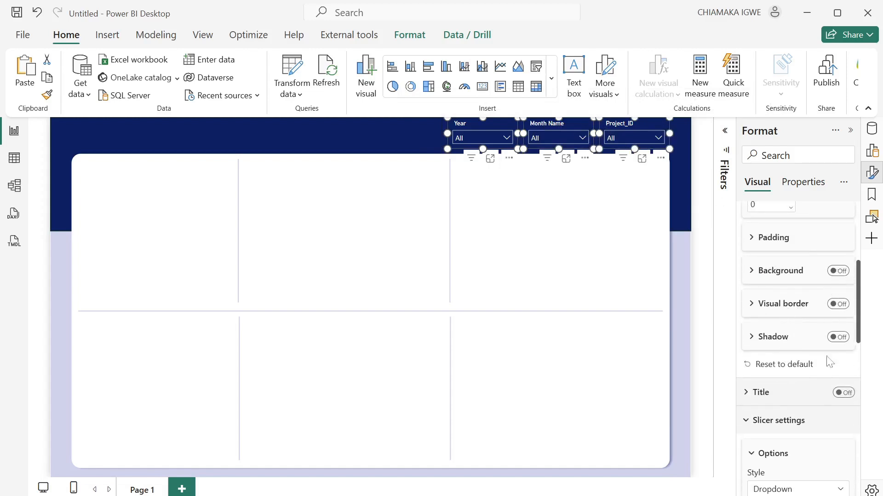
pyautogui.scroll(-10, 823, 404)
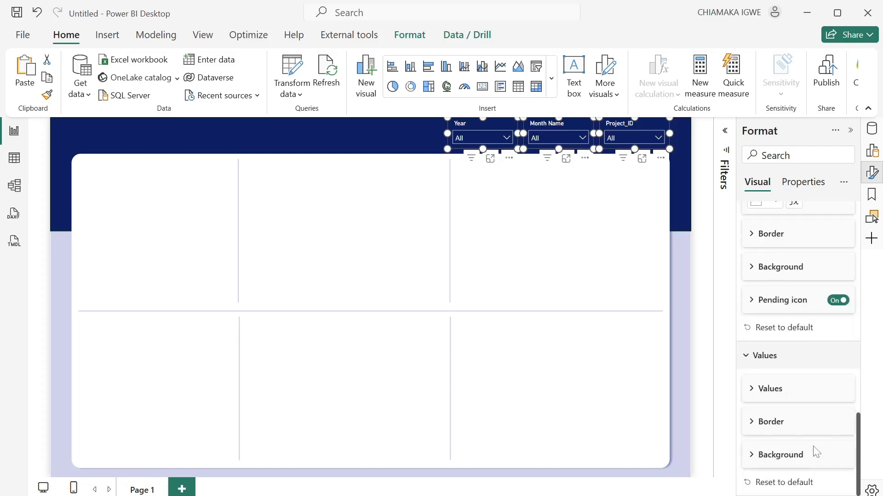
pyautogui.click(755, 398)
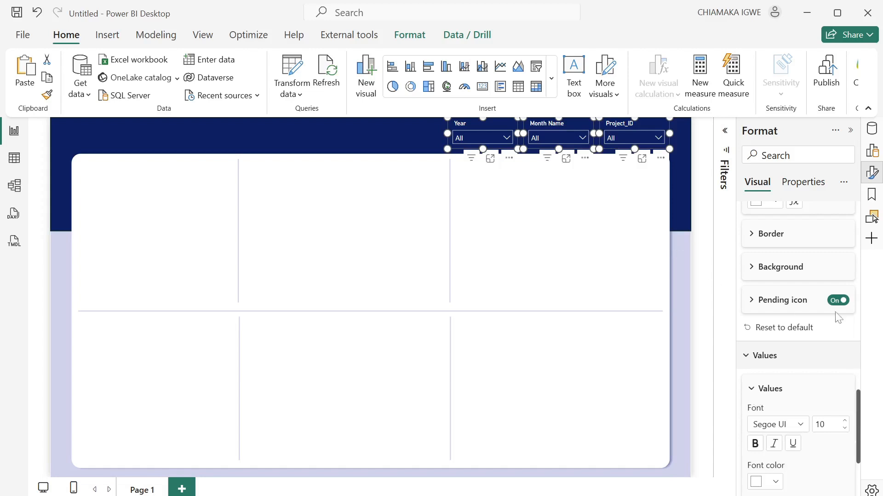
pyautogui.scroll(-3, 819, 390)
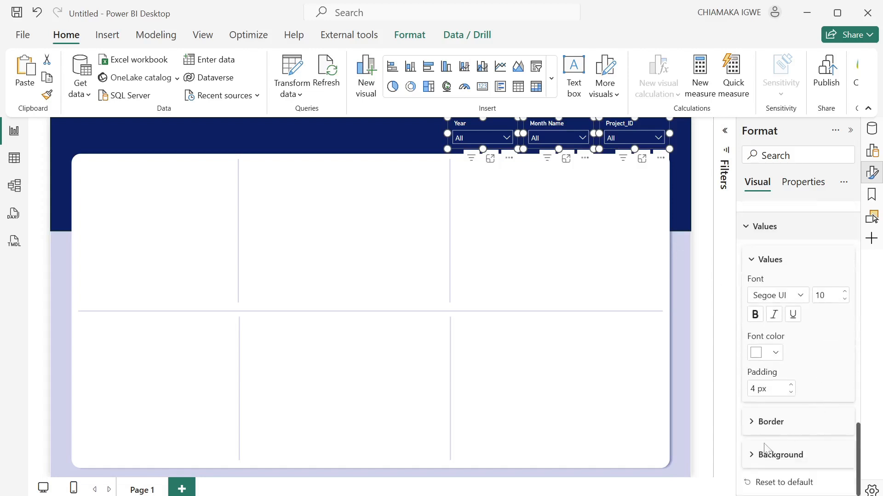
pyautogui.click(756, 455)
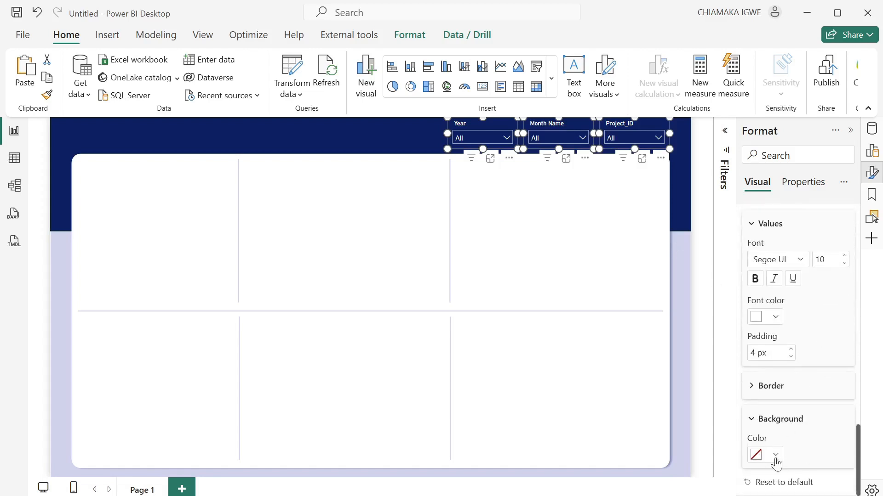
pyautogui.click(776, 457)
pyautogui.click(706, 427)
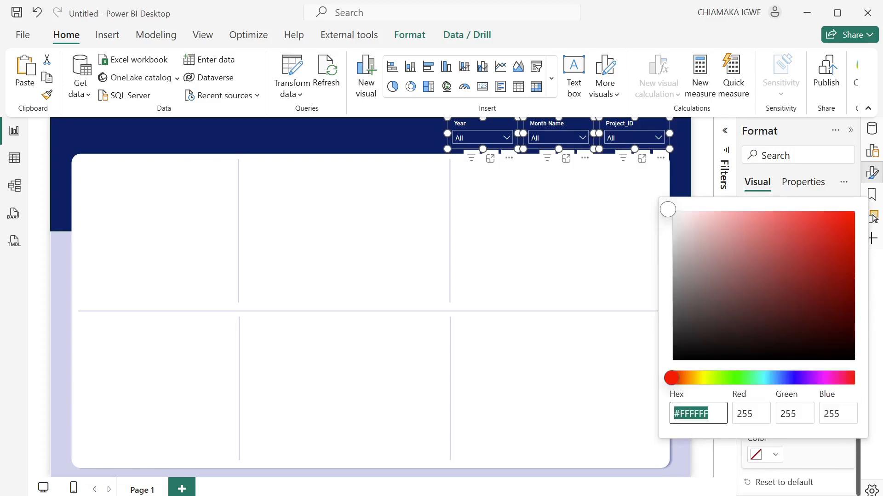
pyautogui.write('#002060')
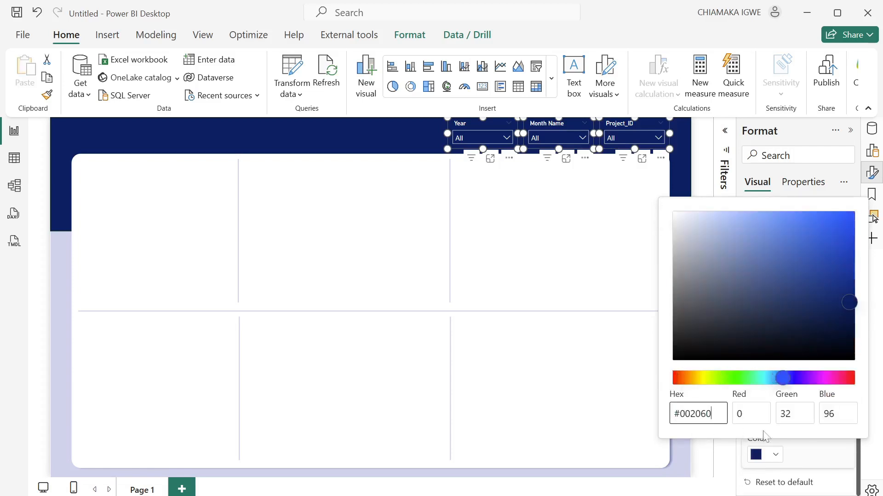
pyautogui.click(646, 309)
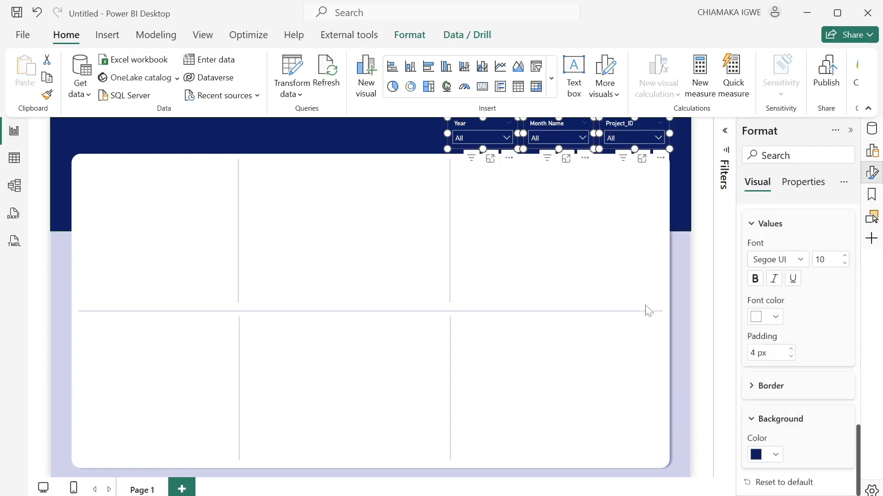
pyautogui.click(476, 134)
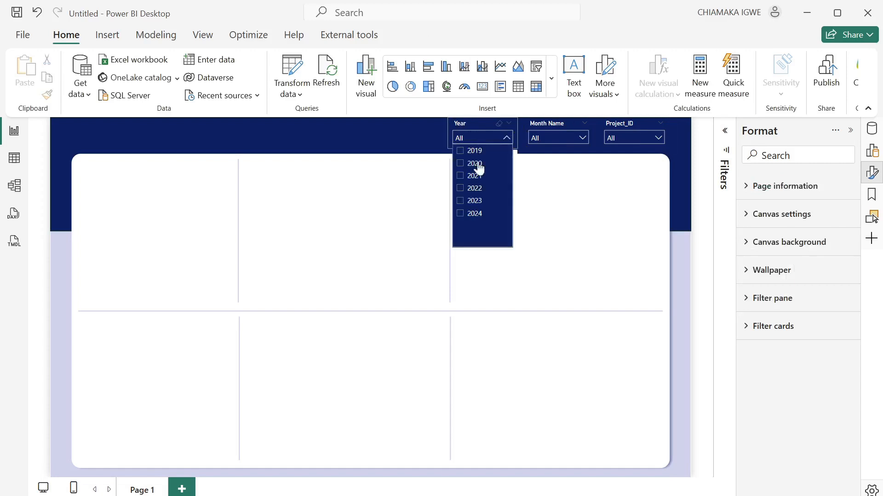
pyautogui.click(432, 137)
# Sort the Month Name column of the Data table by Month Number and check the month order in its slicer
pyautogui.click(550, 138)
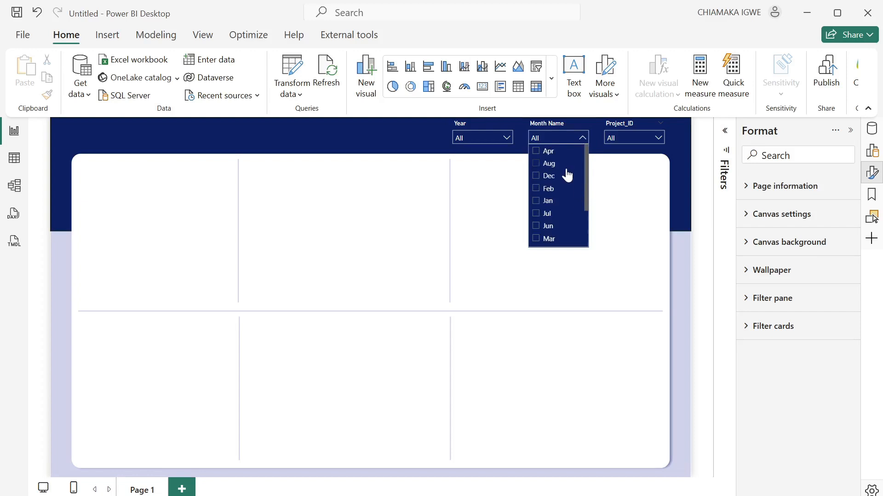
pyautogui.click(876, 136)
pyautogui.click(876, 136)
pyautogui.scroll(-5, 788, 335)
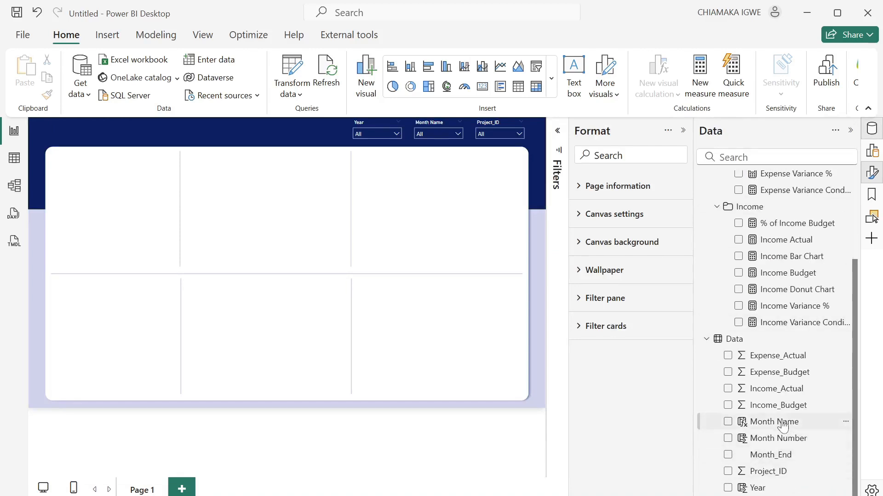
pyautogui.click(782, 422)
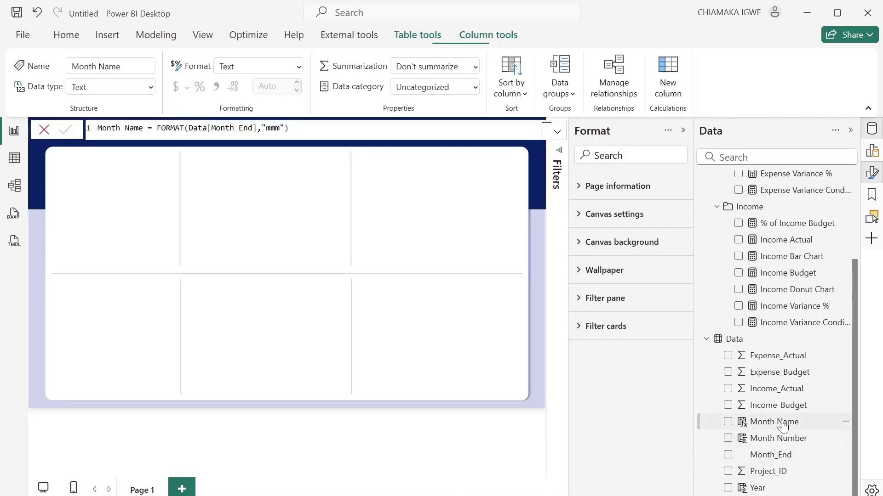
pyautogui.click(518, 103)
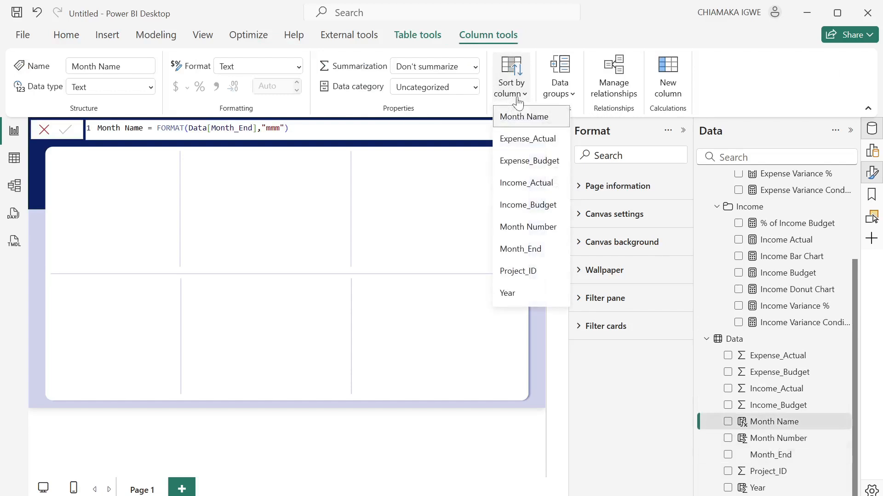
pyautogui.click(532, 234)
pyautogui.click(631, 137)
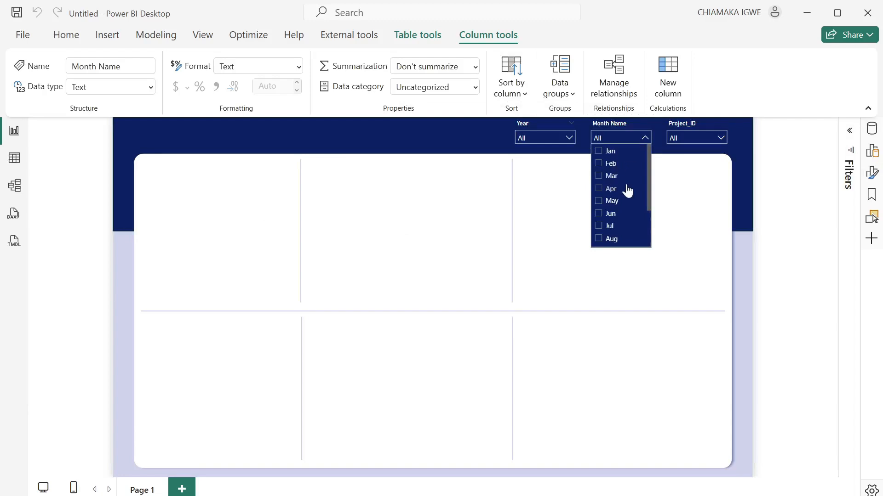
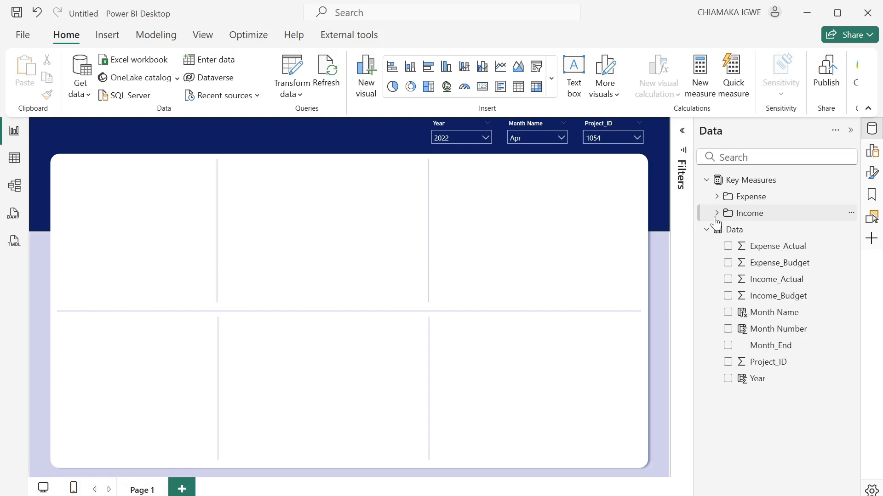
# Expand the Income folder of the Key Measures table
pyautogui.click(715, 215)
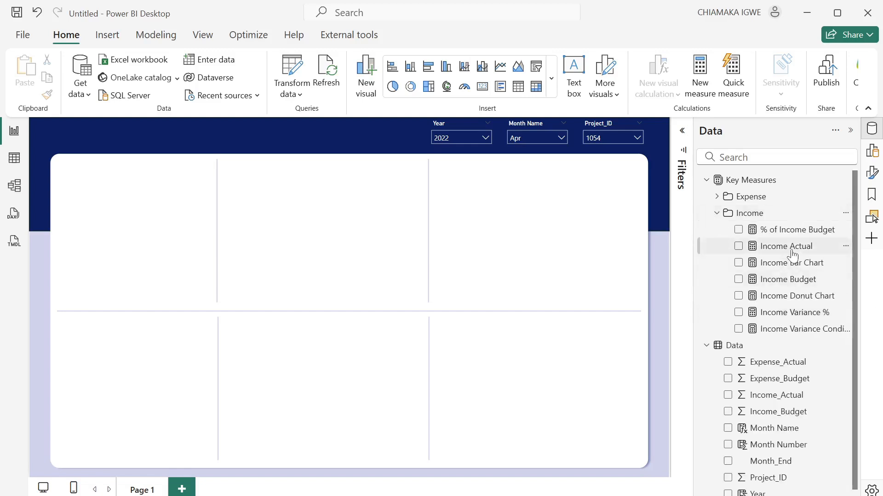
# Create a visual from the Income Actual measure on the report page and convert it to a card
pyautogui.moveTo(783, 253); pyautogui.dragTo(154, 238)
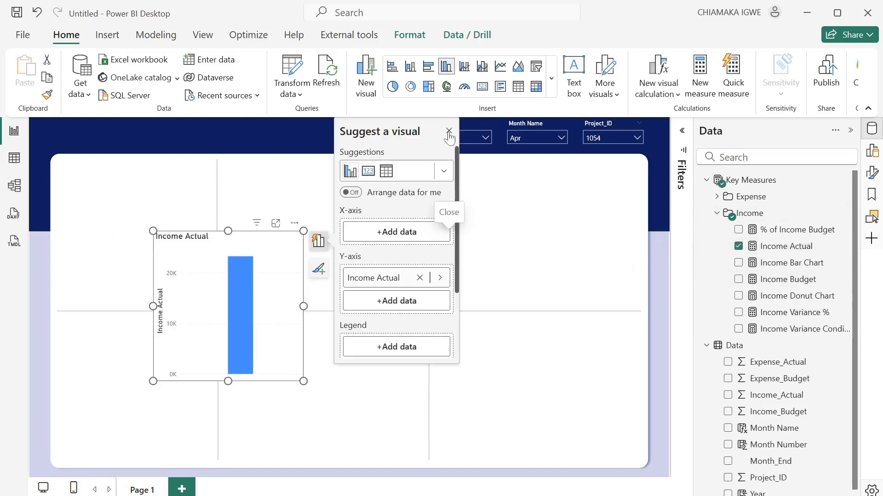
pyautogui.click(449, 135)
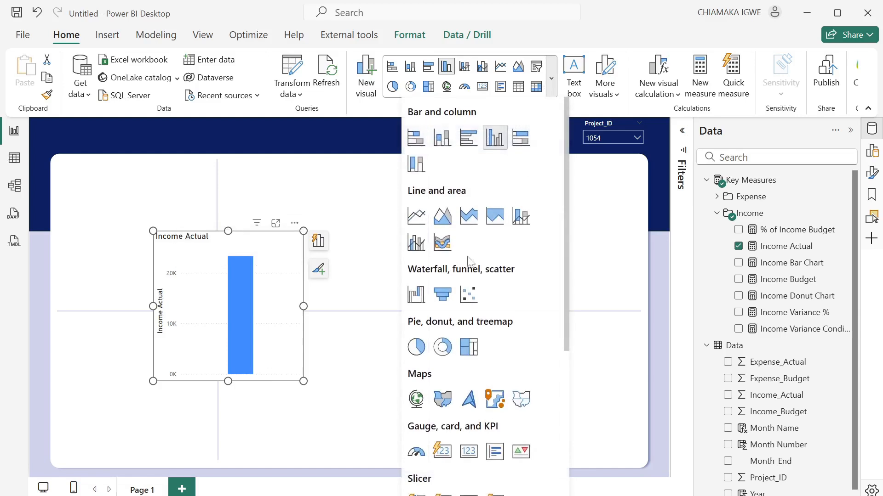
pyautogui.scroll(-3, 437, 285)
pyautogui.click(442, 316)
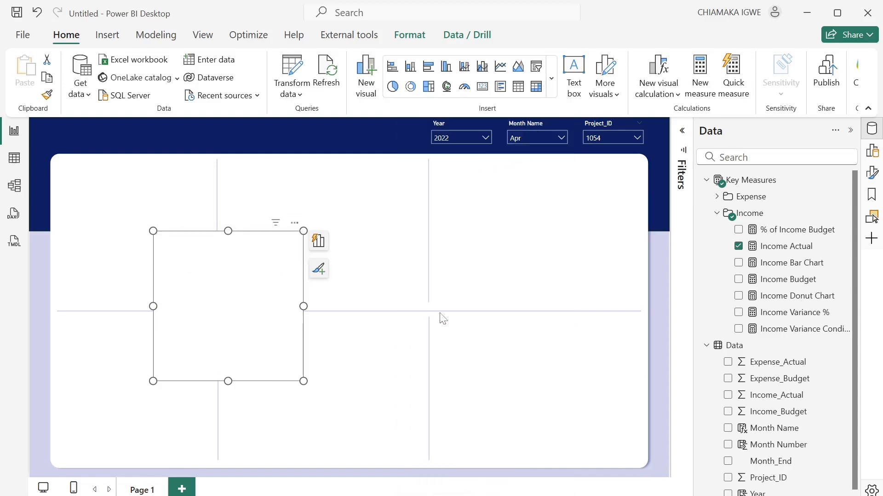
# Move the Income Actual card into the page's upper-left section and shrink it to about 265 wide by 225 high
pyautogui.moveTo(262, 351); pyautogui.dragTo(175, 295)
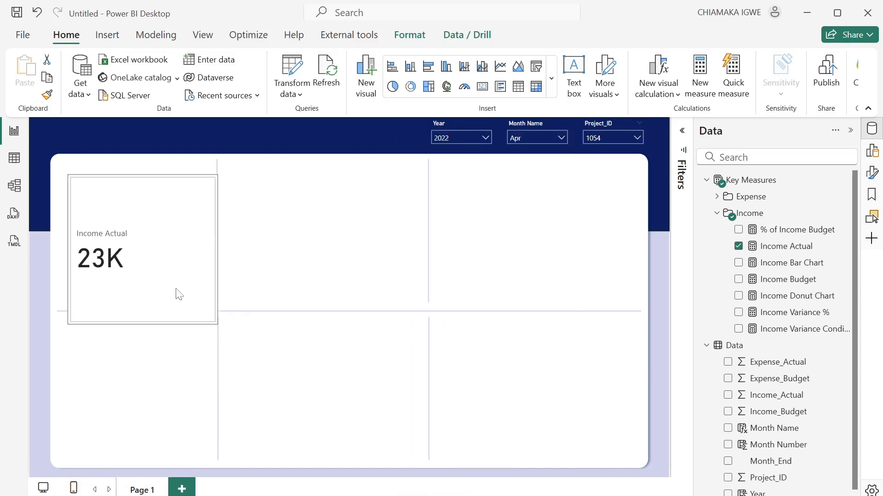
pyautogui.click(850, 131)
pyautogui.moveTo(295, 322); pyautogui.dragTo(286, 290)
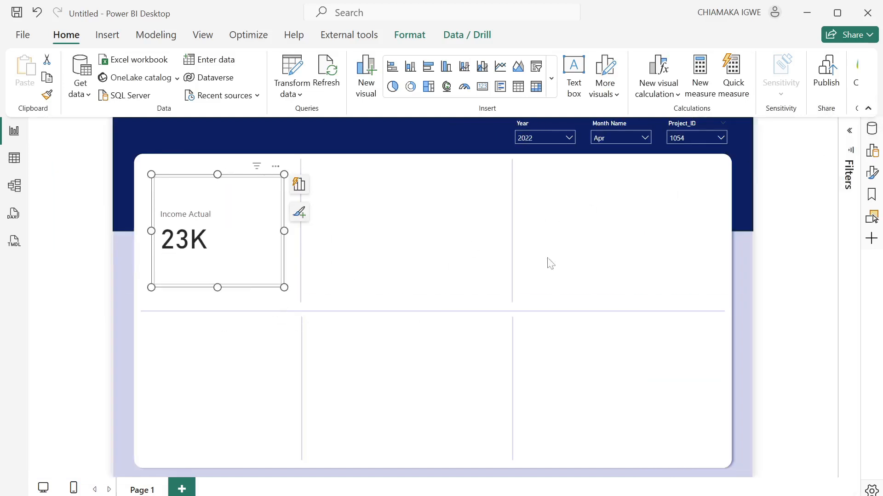
# Turn off the Income Actual card's background and set its height to 187 and width to 181
pyautogui.click(876, 174)
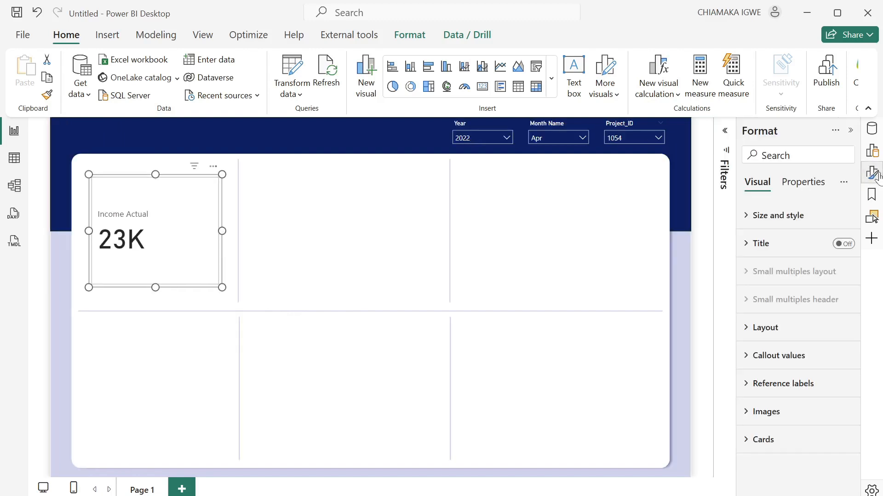
pyautogui.click(754, 227)
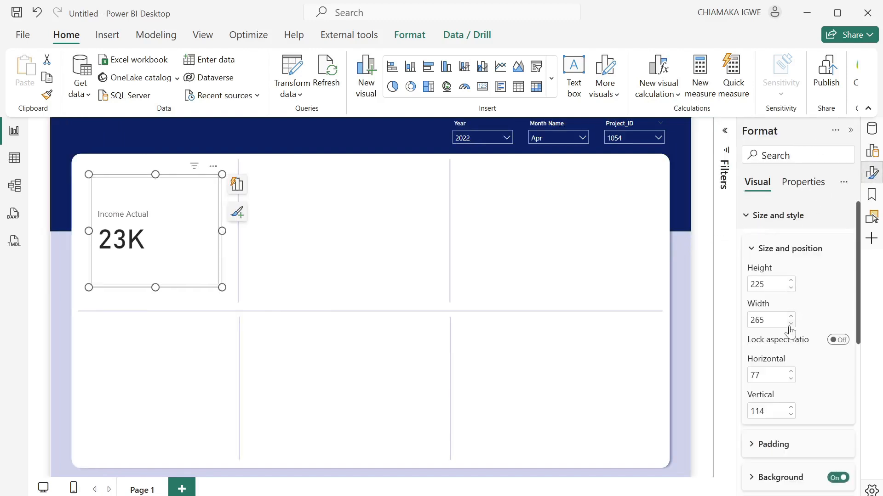
pyautogui.scroll(-2, 823, 412)
pyautogui.click(837, 409)
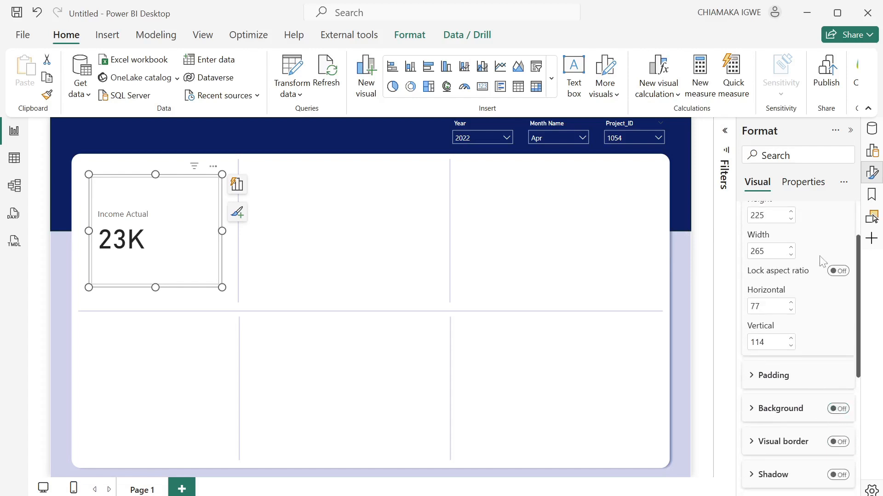
pyautogui.click(765, 215)
pyautogui.write('187')
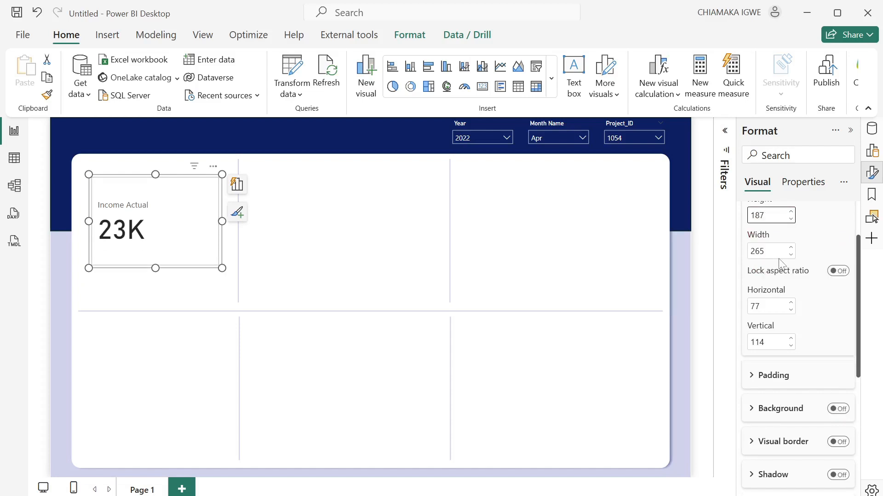
pyautogui.press('Tab')
pyautogui.write('181')
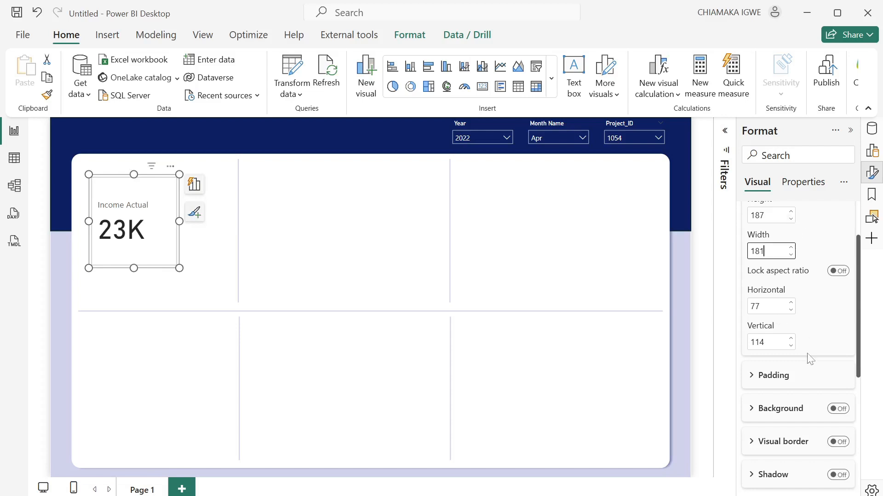
# Set the card's callout value font to Segoe UI Semibold at size 25
pyautogui.scroll(-5, 809, 363)
pyautogui.scroll(2, 807, 336)
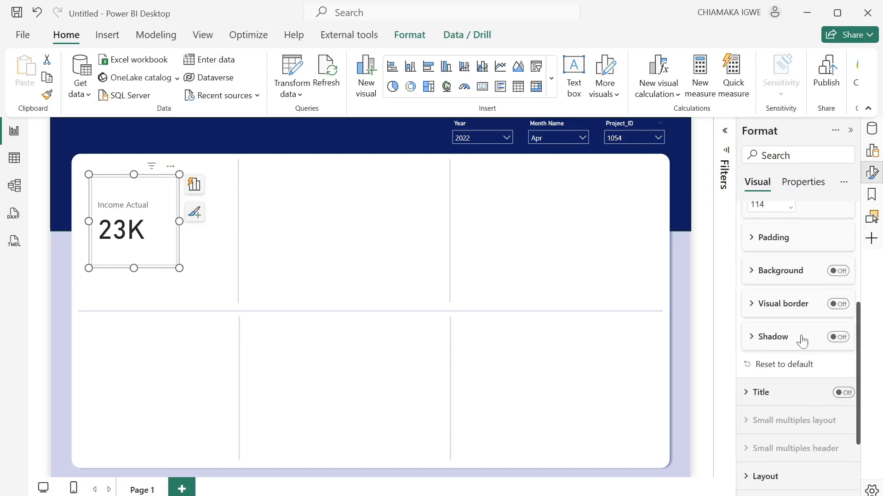
pyautogui.scroll(-3, 803, 345)
pyautogui.click(753, 399)
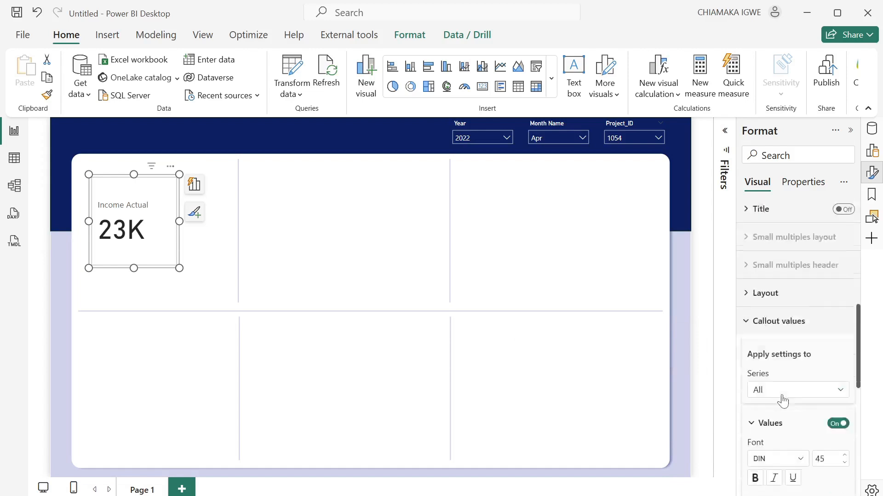
pyautogui.scroll(-3, 799, 367)
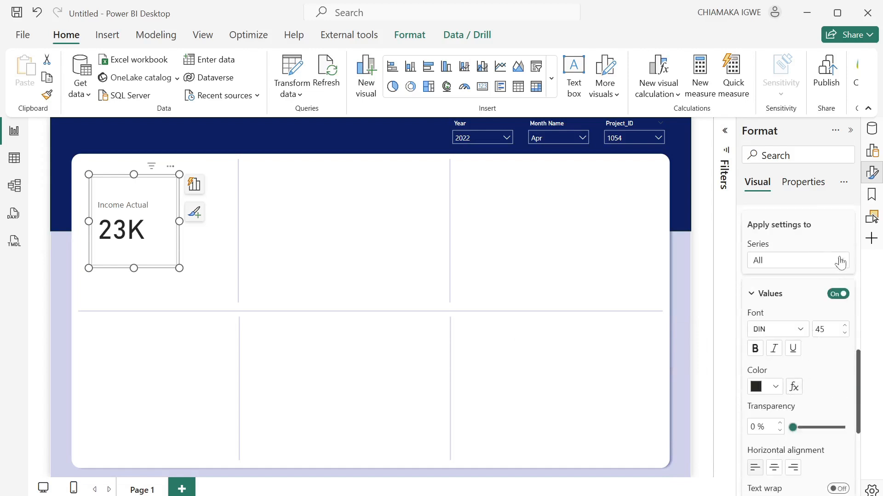
pyautogui.doubleClick(819, 330)
pyautogui.write('25')
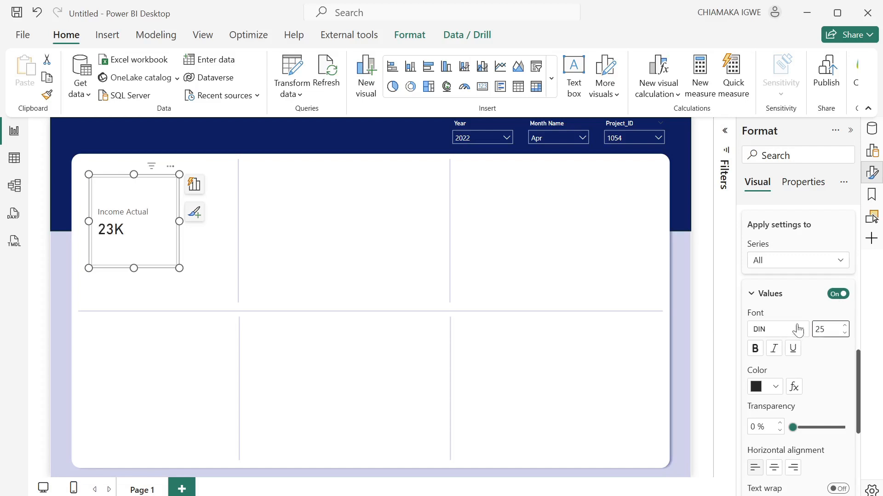
pyautogui.click(800, 329)
pyautogui.scroll(-5, 793, 225)
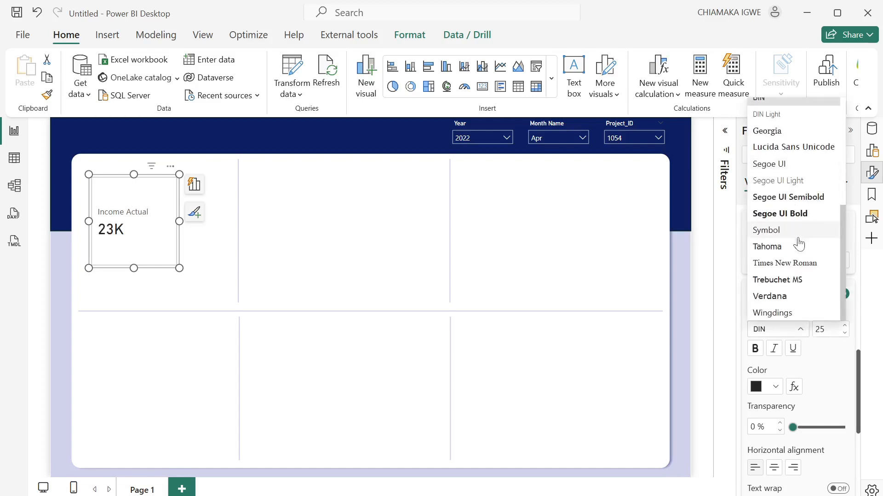
pyautogui.click(805, 198)
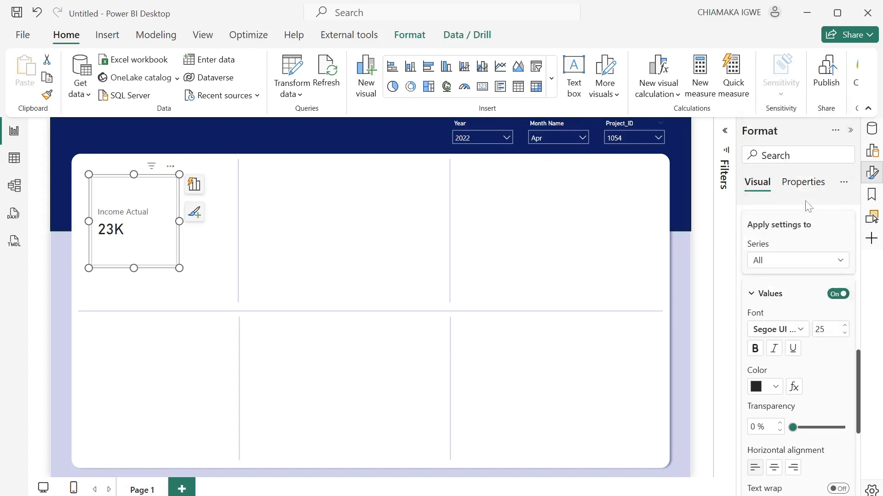
# Set the display units of the Income Actual series' callout value to None
pyautogui.click(781, 255)
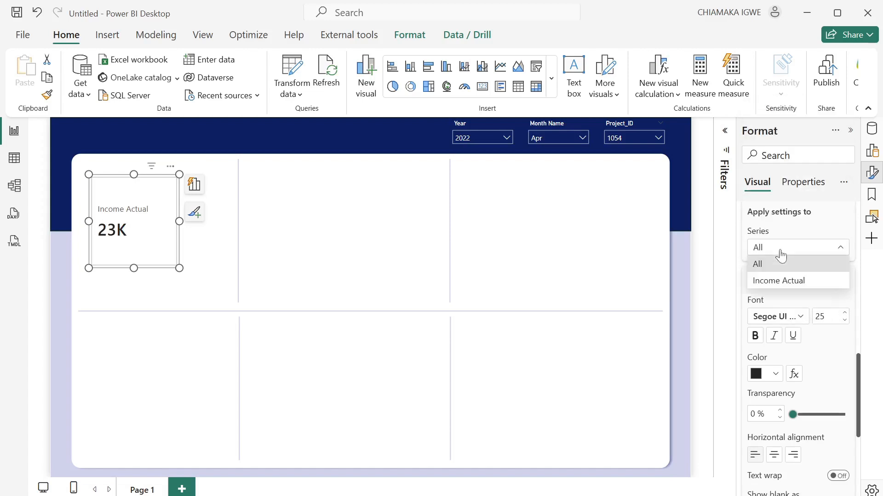
pyautogui.click(788, 284)
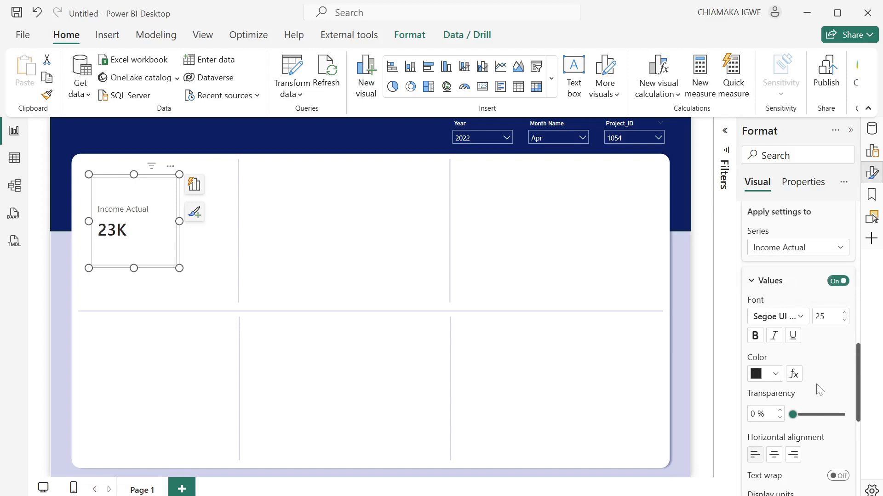
pyautogui.scroll(-3, 823, 367)
pyautogui.click(782, 373)
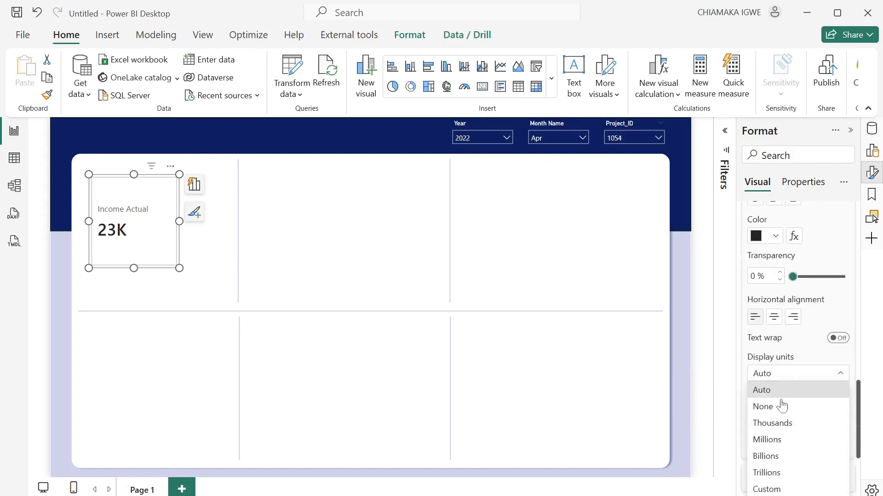
pyautogui.click(780, 407)
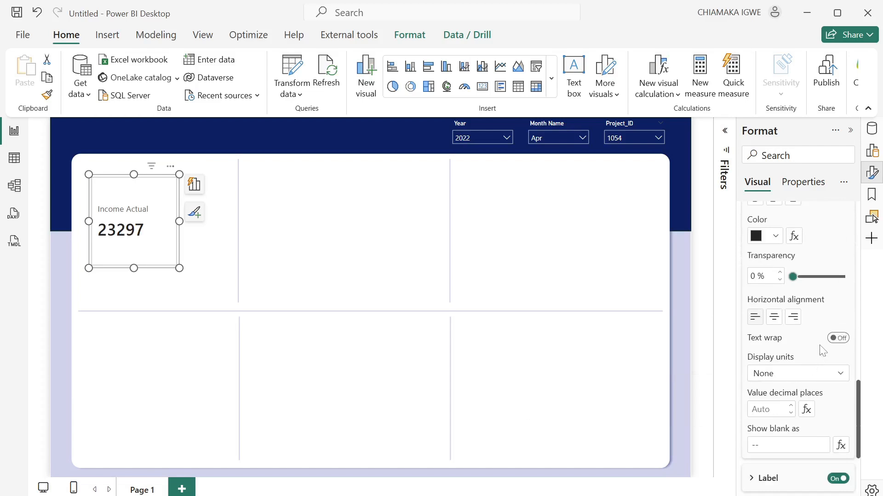
# Format the Income Actual measure as dollar currency
pyautogui.click(872, 128)
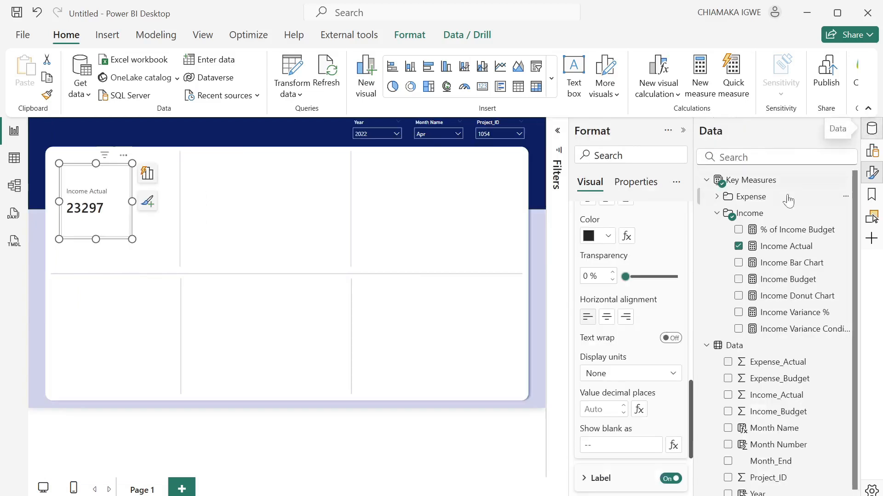
pyautogui.click(774, 253)
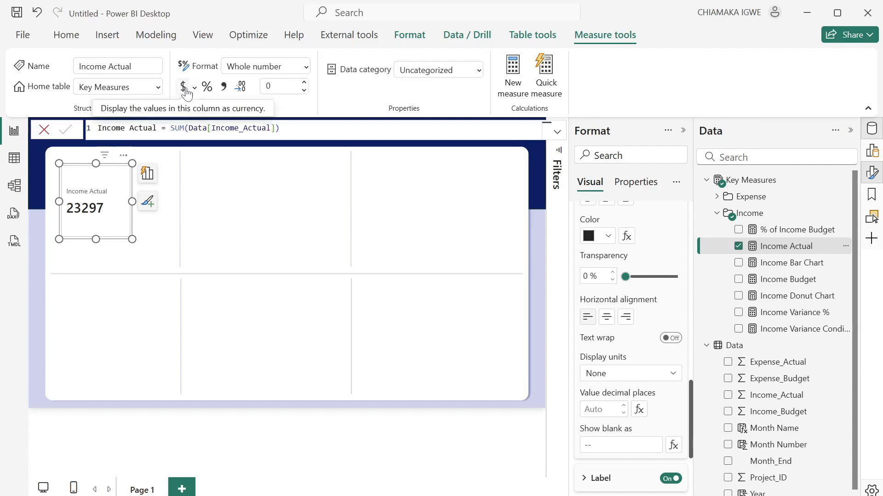
pyautogui.click(184, 87)
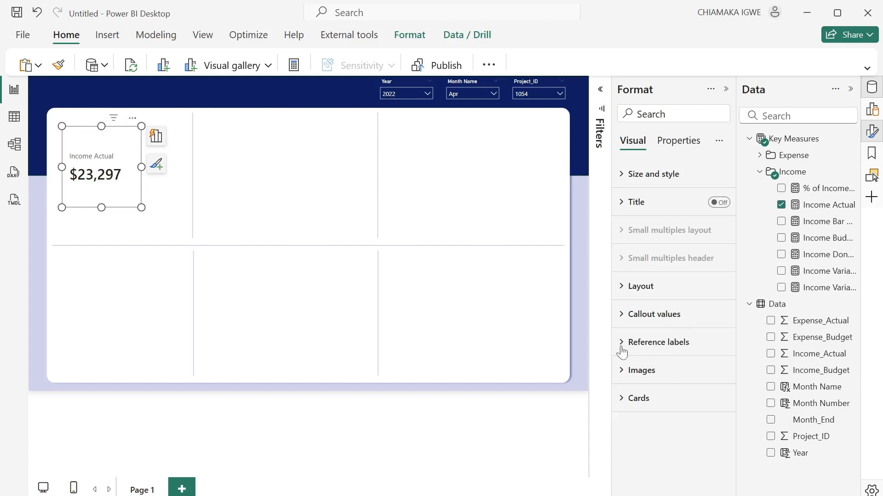
# Add Income Budget and Income Variance Conditional Formatting as reference labels for Income Actual, and format the Income Budget measure as dollar currency
pyautogui.click(622, 352)
pyautogui.scroll(-3, 637, 355)
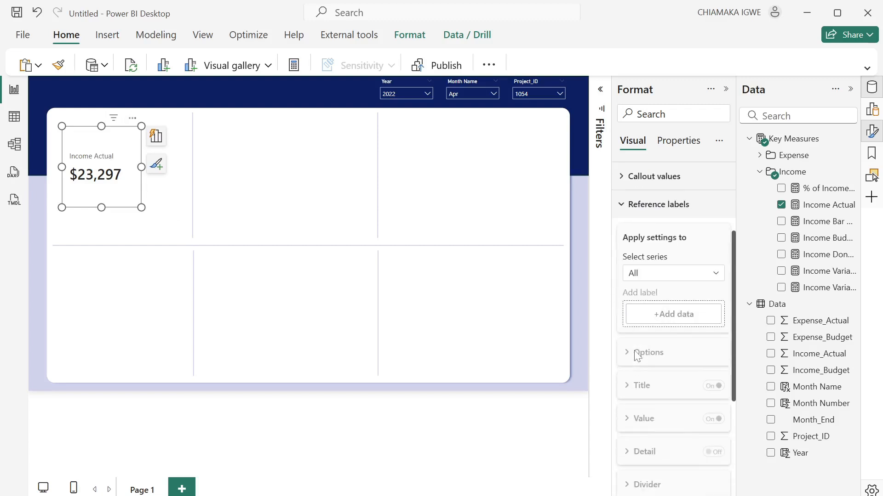
pyautogui.click(692, 282)
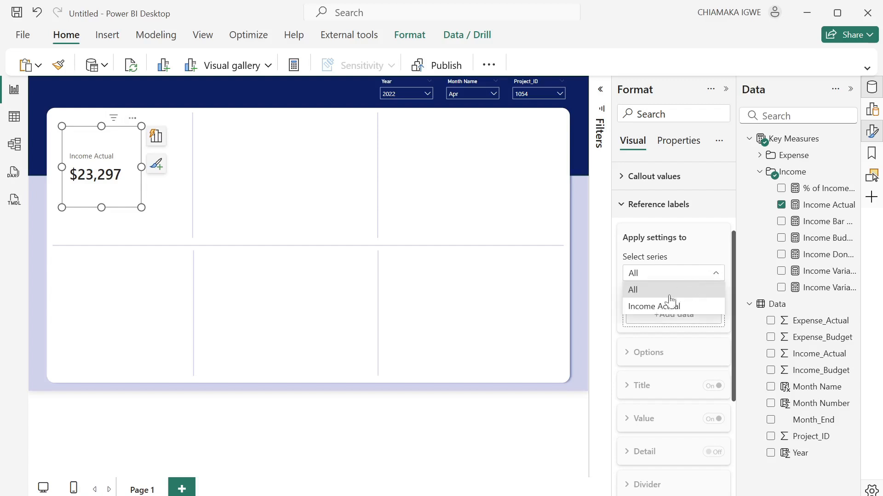
pyautogui.click(669, 306)
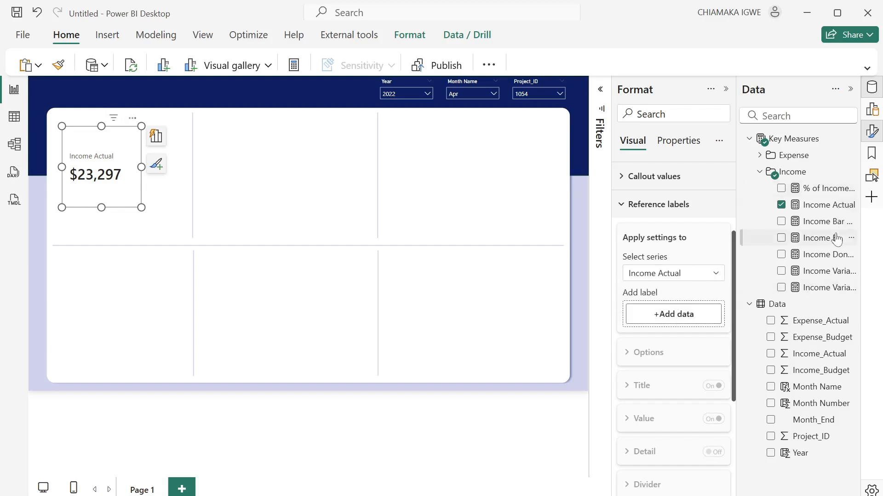
pyautogui.moveTo(835, 238); pyautogui.dragTo(706, 315)
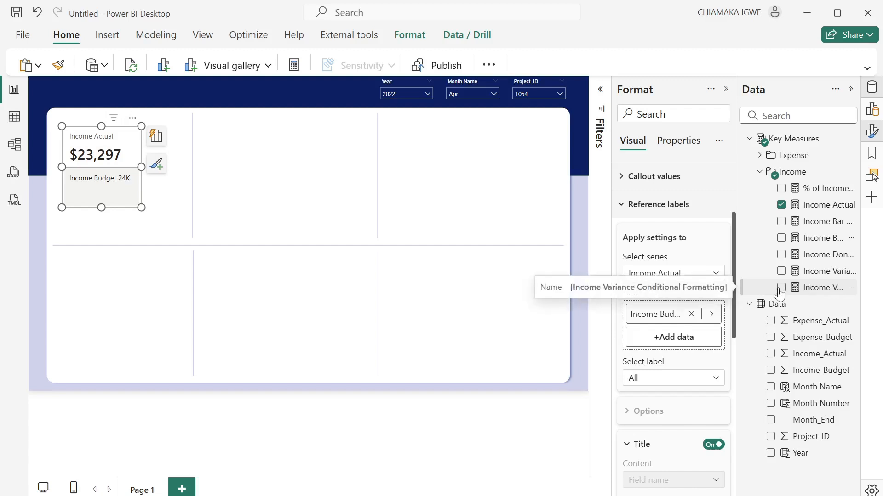
pyautogui.moveTo(817, 287); pyautogui.dragTo(666, 337)
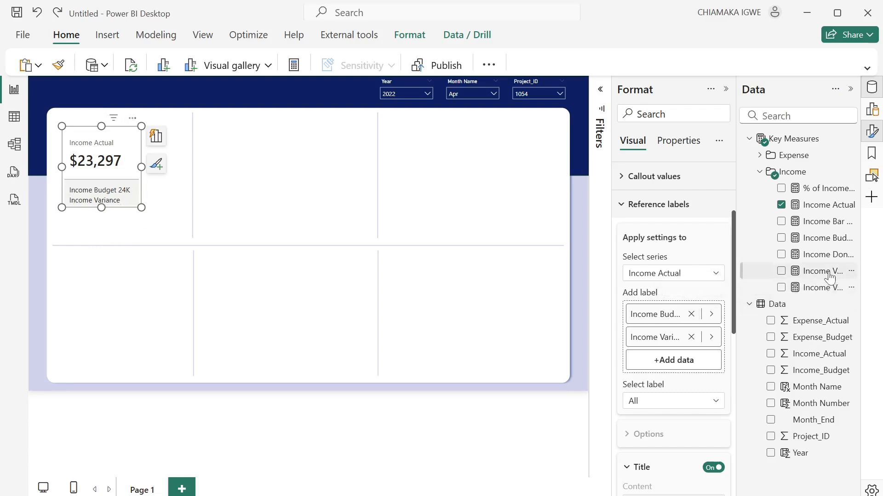
pyautogui.click(827, 238)
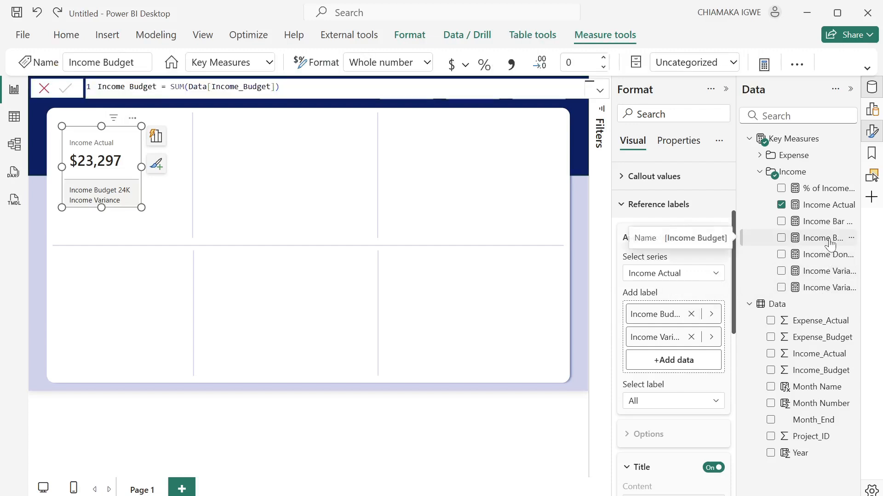
pyautogui.click(452, 66)
# Give the Income Budget reference label the custom title Budget and set the title's font size to 10
pyautogui.click(782, 400)
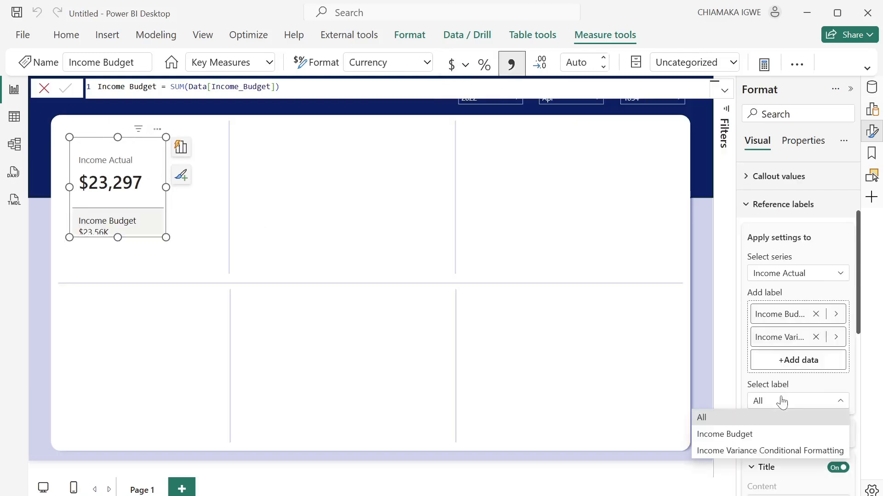
pyautogui.click(749, 435)
pyautogui.scroll(-5, 800, 421)
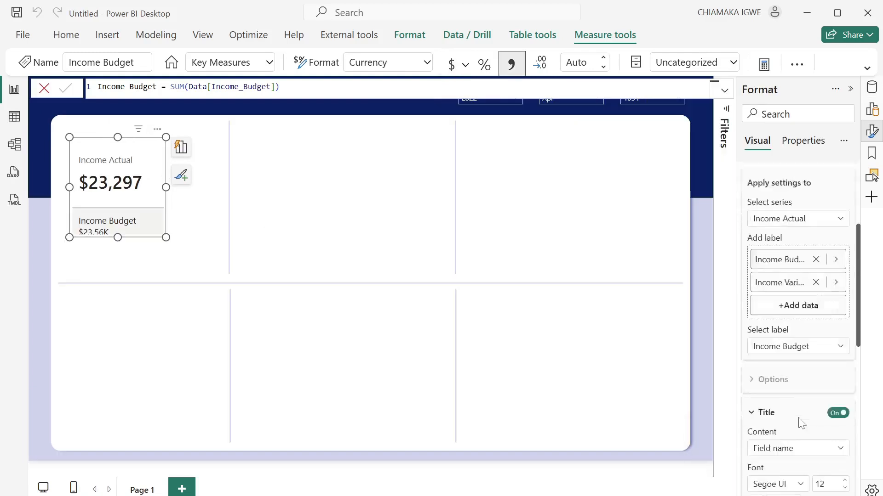
pyautogui.click(821, 297)
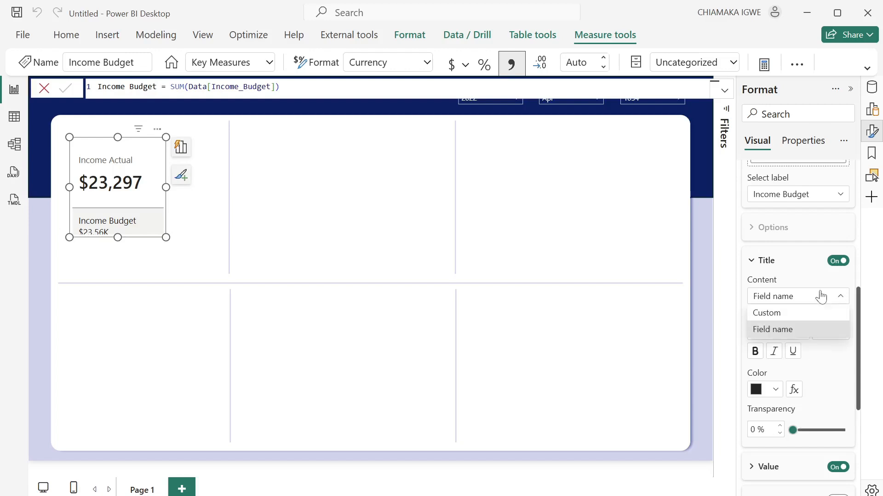
pyautogui.click(801, 314)
pyautogui.moveTo(781, 332); pyautogui.dragTo(744, 342)
pyautogui.press('BackSpace')
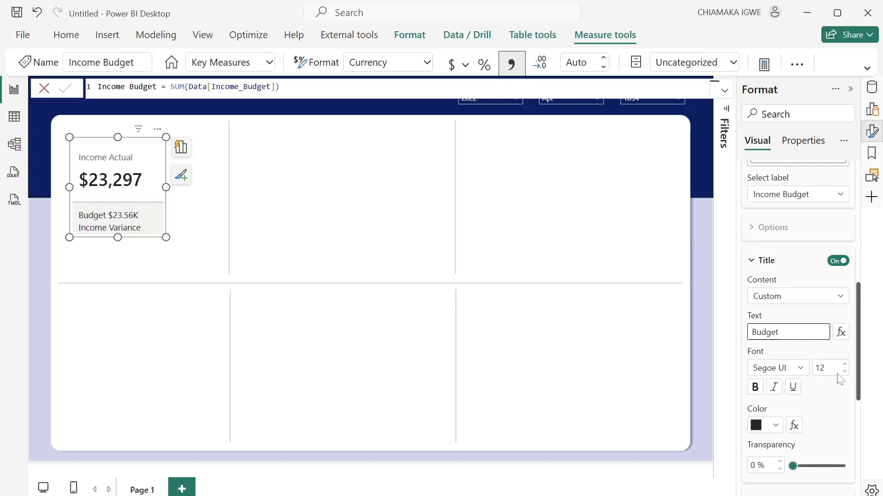
pyautogui.doubleClick(819, 368)
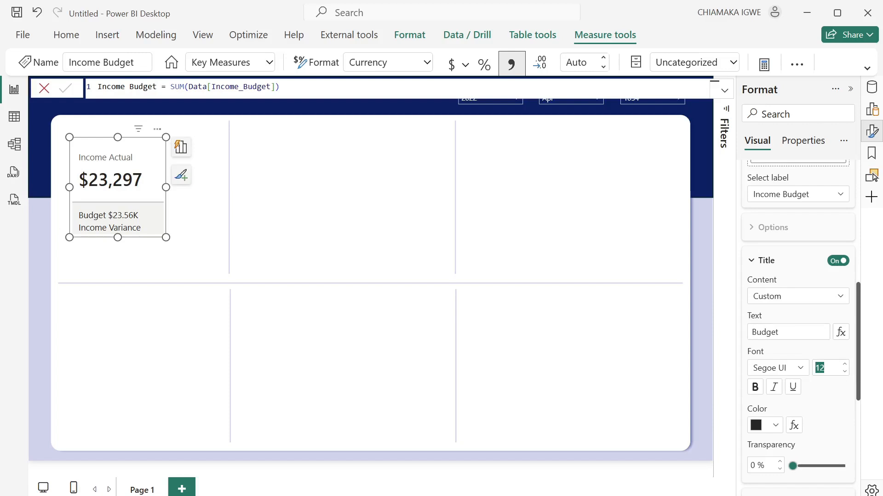
pyautogui.write('10')
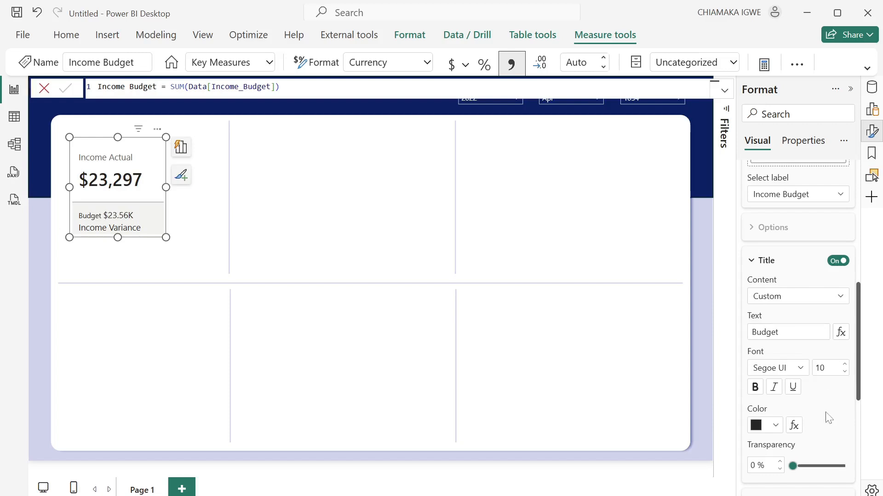
# Set the display units of the Income Budget reference label's value to None
pyautogui.scroll(-5, 827, 416)
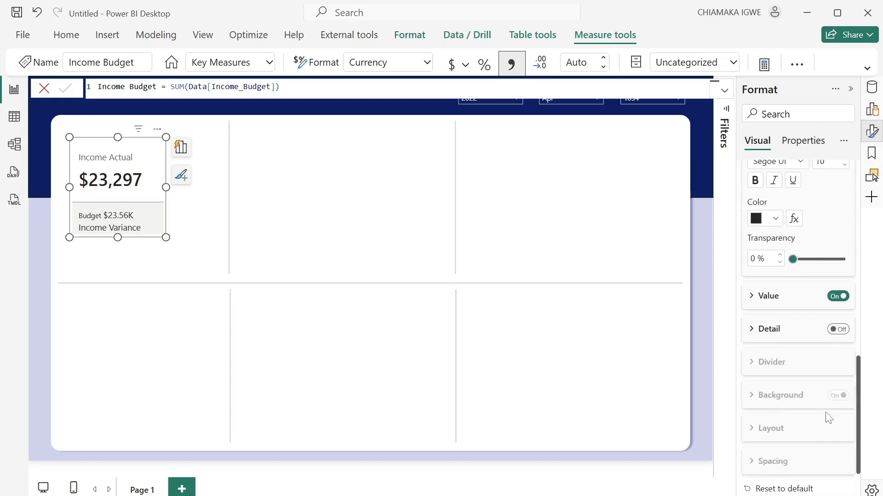
pyautogui.click(760, 298)
pyautogui.scroll(-1, 750, 309)
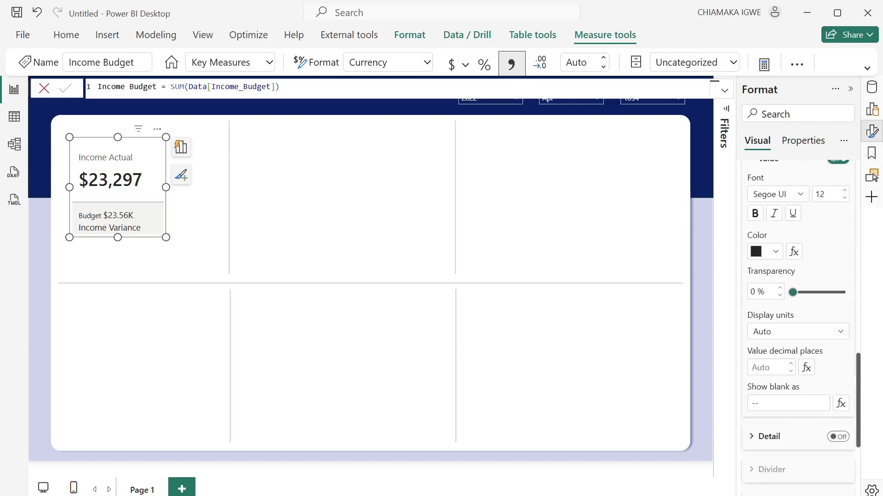
pyautogui.click(810, 335)
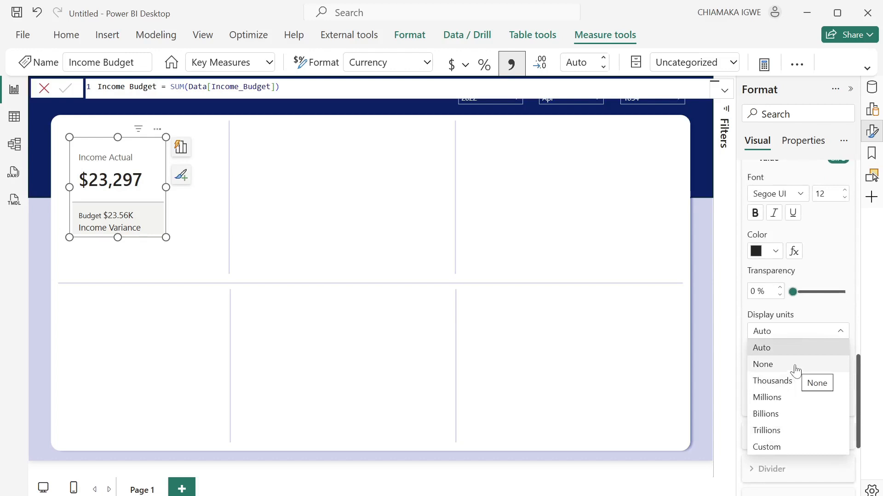
pyautogui.click(795, 366)
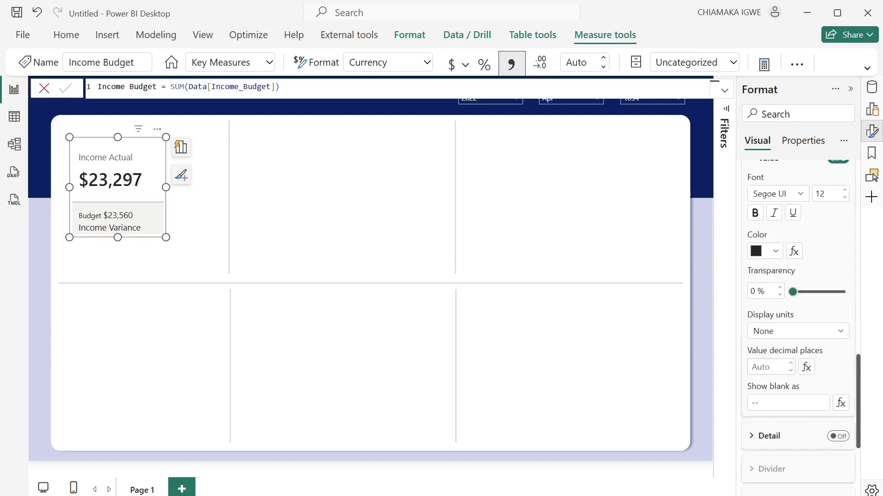
# Give the Income Variance Conditional Formatting reference label the custom title Variance %
pyautogui.scroll(8, 801, 404)
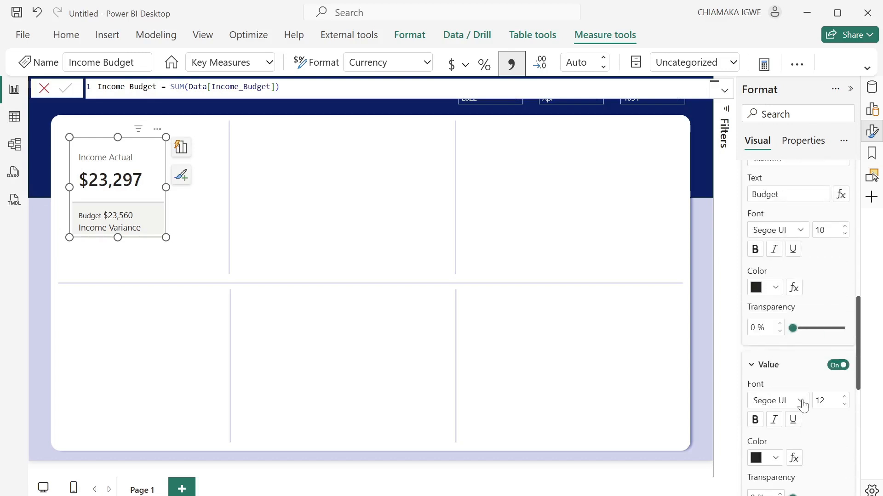
pyautogui.click(815, 269)
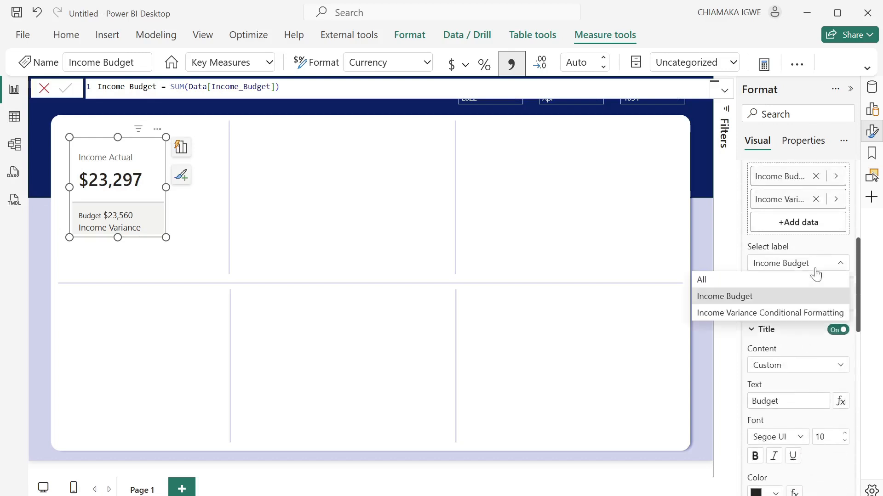
pyautogui.click(763, 317)
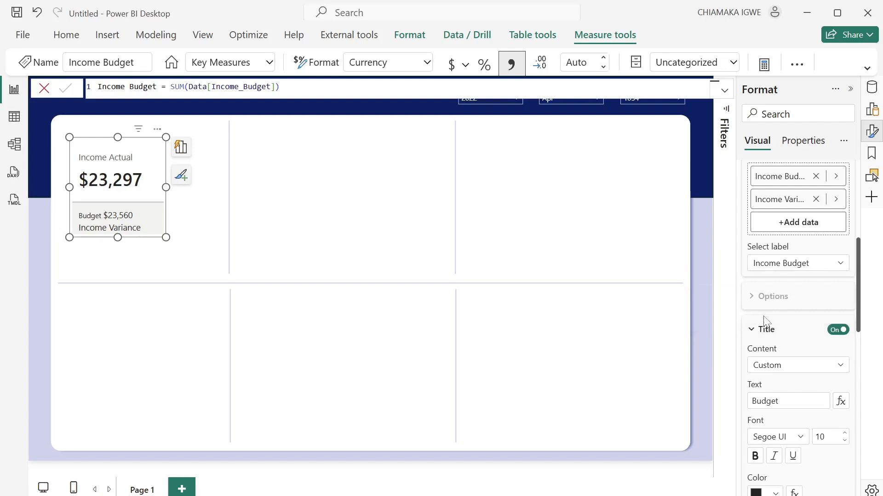
pyautogui.click(782, 365)
pyautogui.click(777, 382)
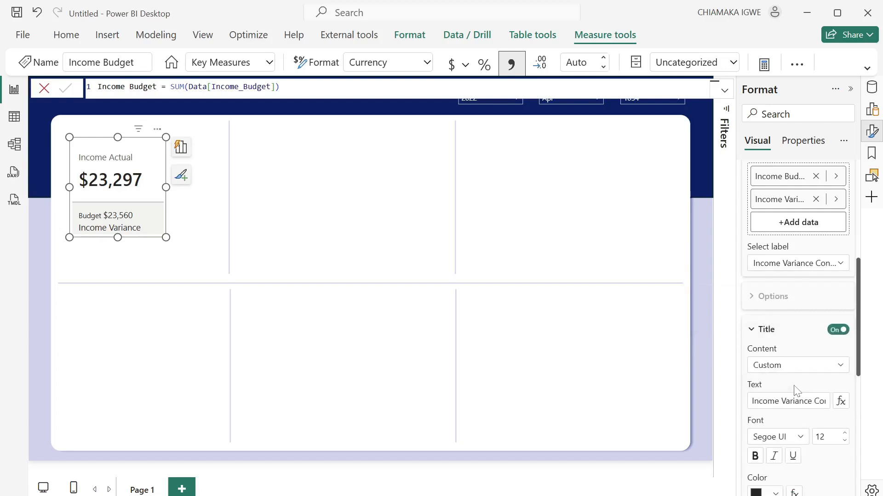
pyautogui.moveTo(782, 401); pyautogui.dragTo(734, 409)
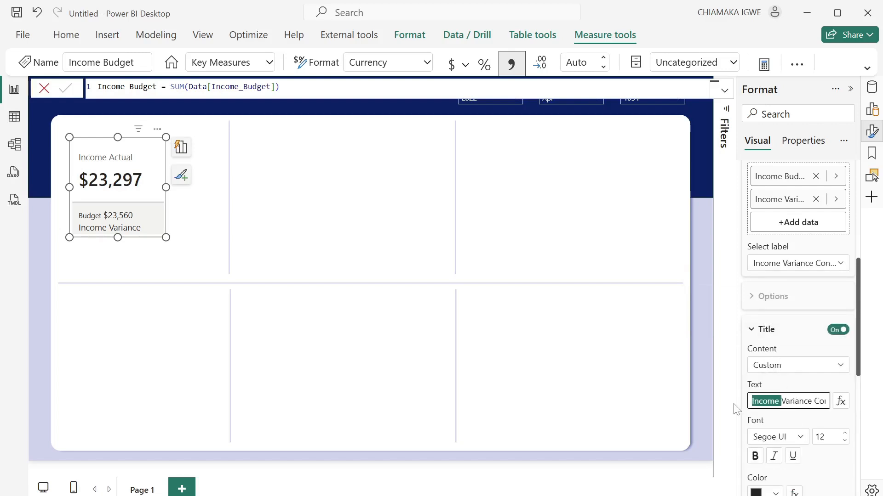
pyautogui.press('BackSpace')
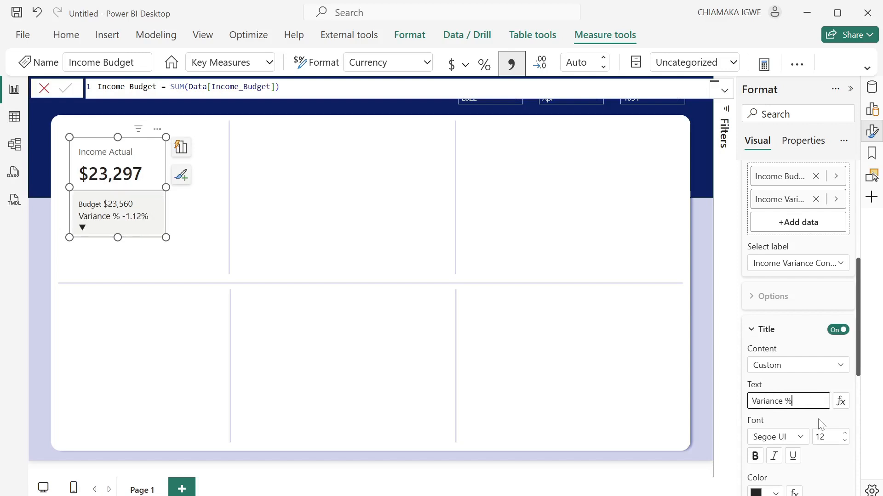
# Open conditional formatting for the variance reference label's value color and set the format style to Rules
pyautogui.scroll(-4, 818, 426)
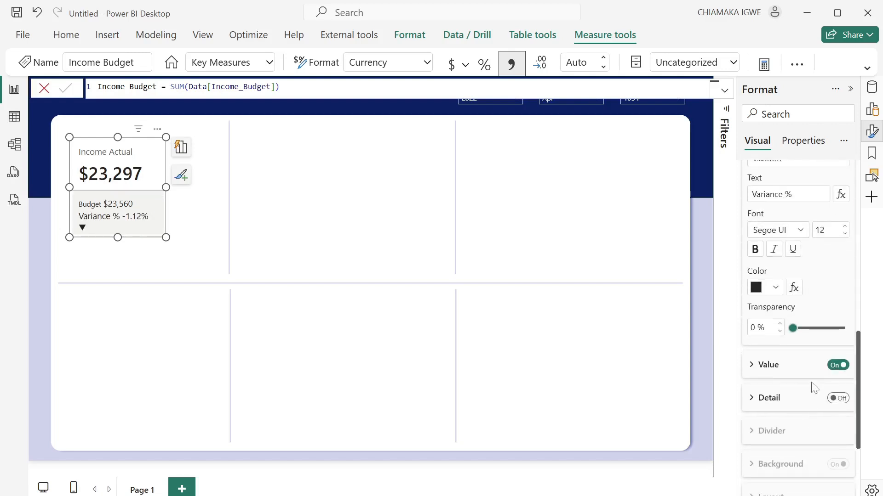
pyautogui.scroll(2, 814, 389)
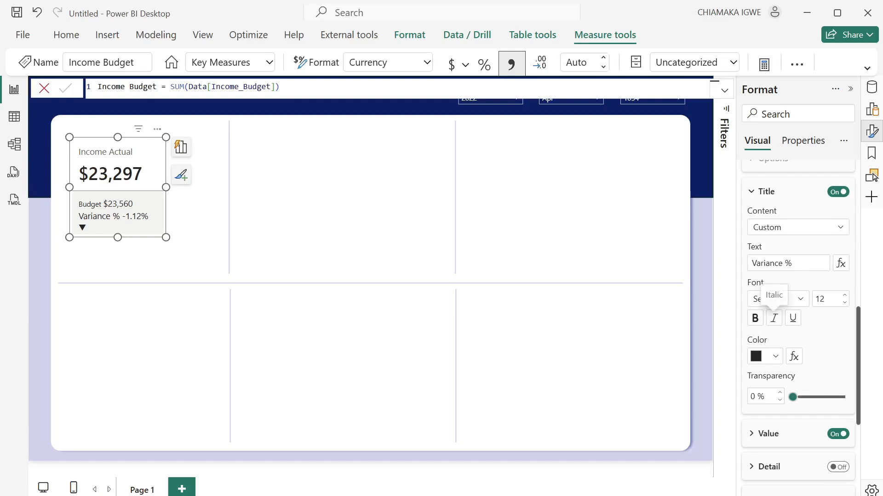
pyautogui.scroll(-2, 789, 428)
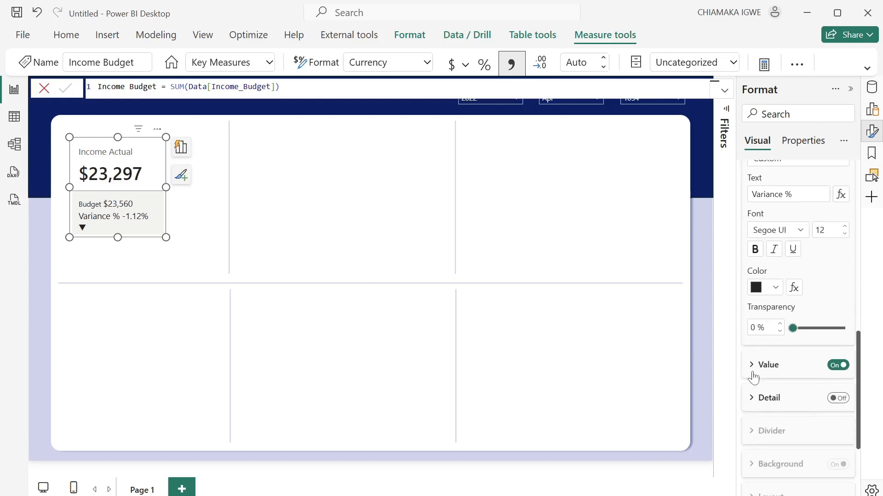
pyautogui.click(755, 368)
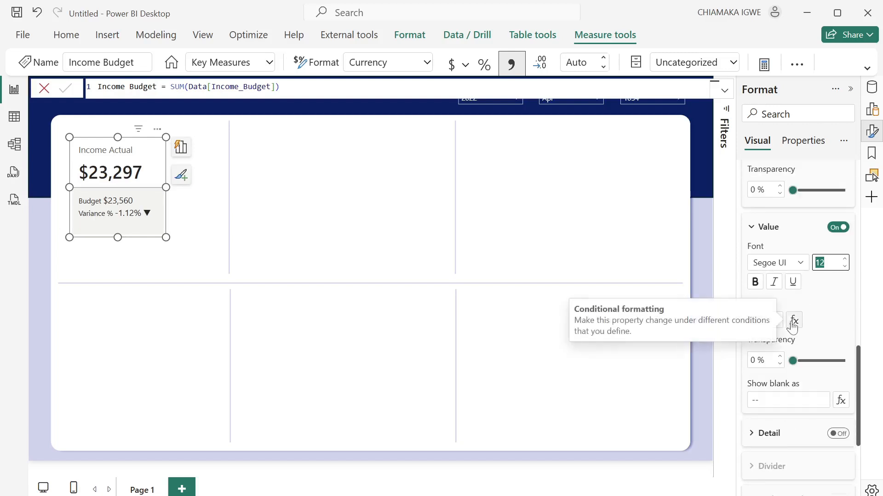
pyautogui.click(793, 321)
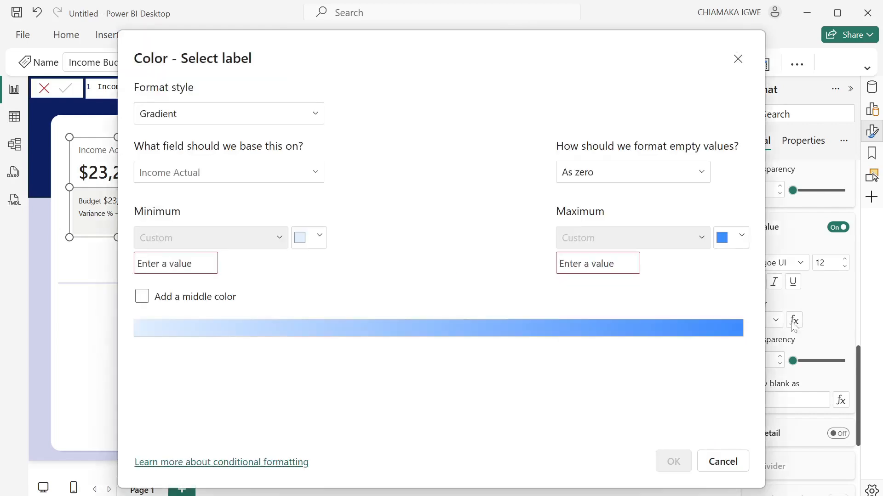
pyautogui.click(243, 119)
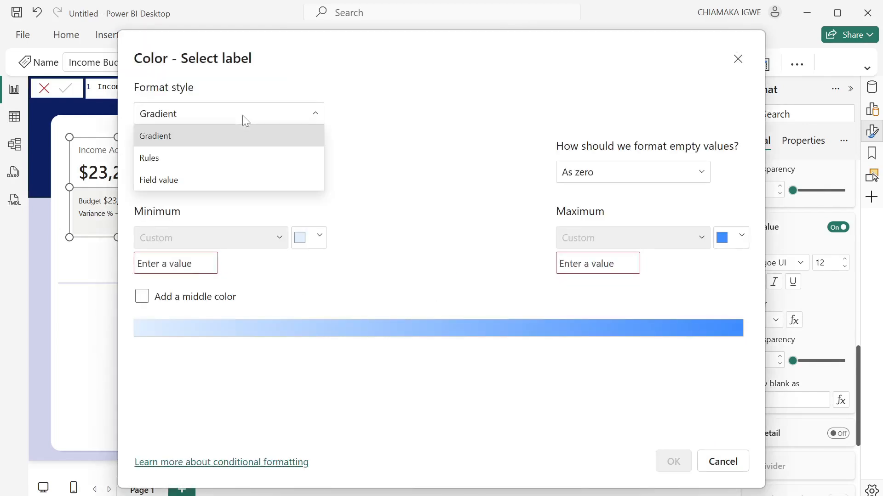
pyautogui.click(200, 158)
# Base the color rules on the Income Variance Conditional Formatting measure from the Income folder of Key Measures
pyautogui.click(277, 174)
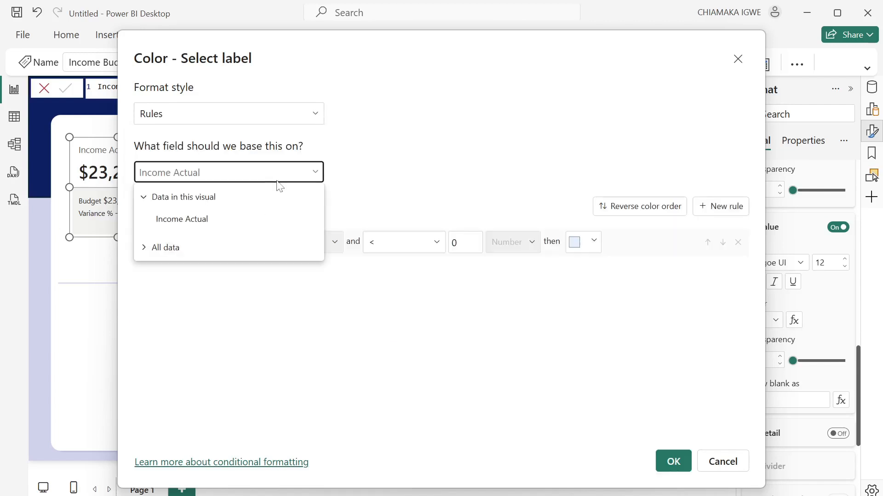
pyautogui.click(144, 249)
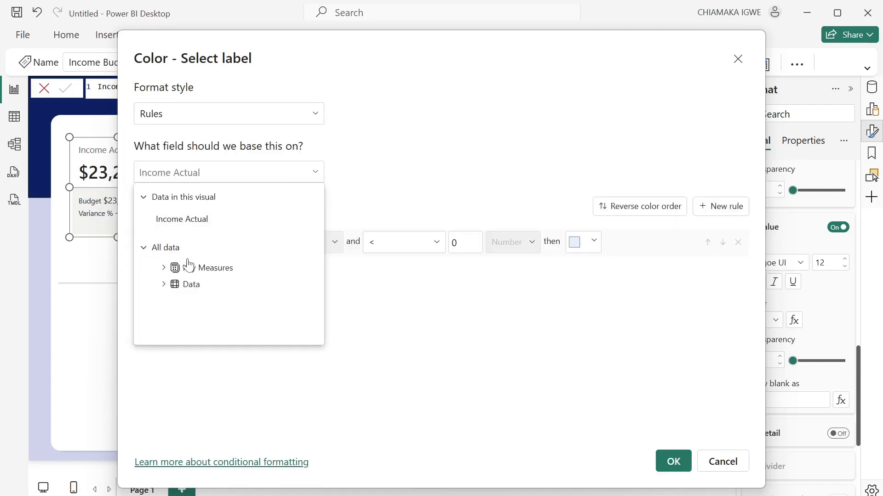
pyautogui.click(164, 268)
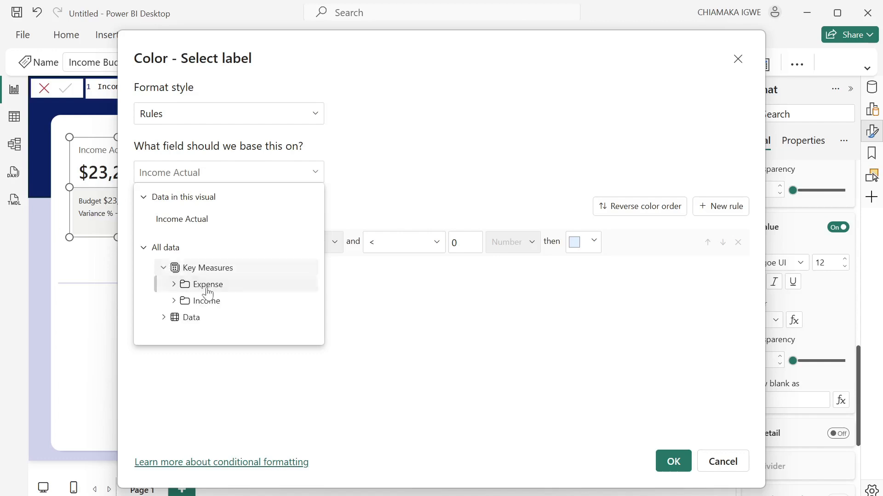
pyautogui.click(174, 302)
pyautogui.scroll(-1, 254, 304)
pyautogui.scroll(-3, 239, 304)
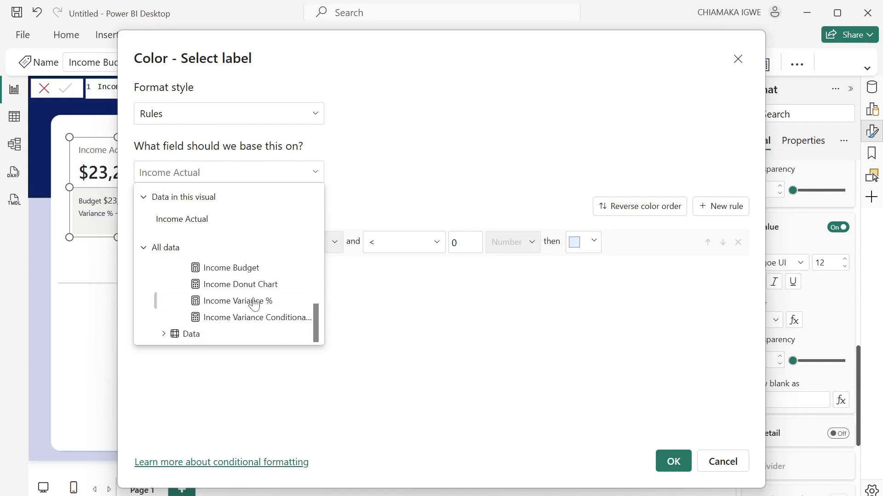
pyautogui.click(231, 324)
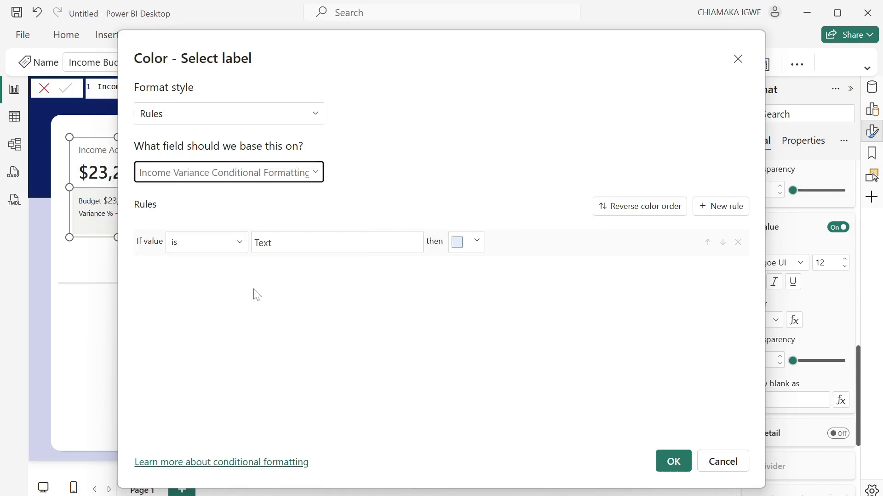
# Set the first rule to color values that contain ▲ with the custom green #13A806
pyautogui.click(230, 244)
pyautogui.click(225, 272)
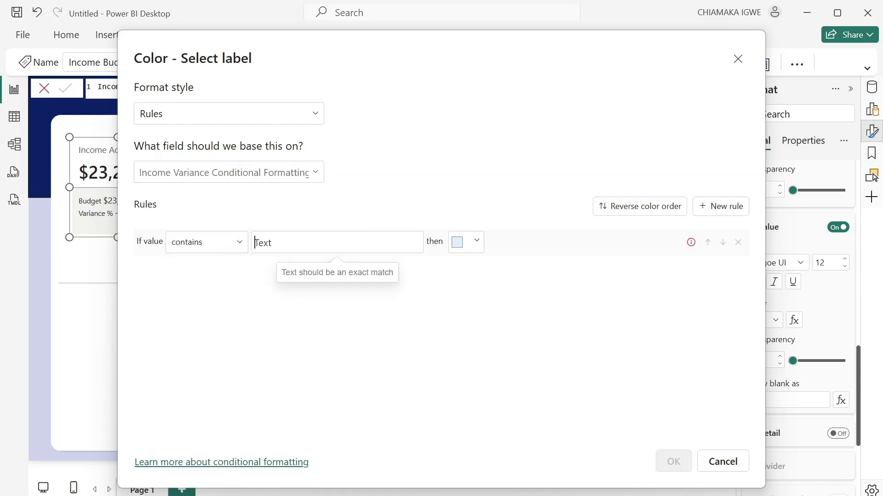
pyautogui.press('super+period')
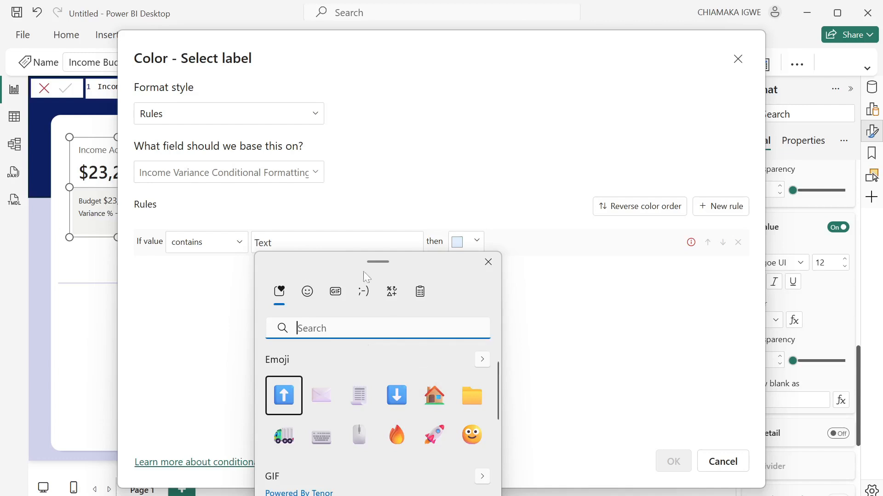
pyautogui.click(393, 294)
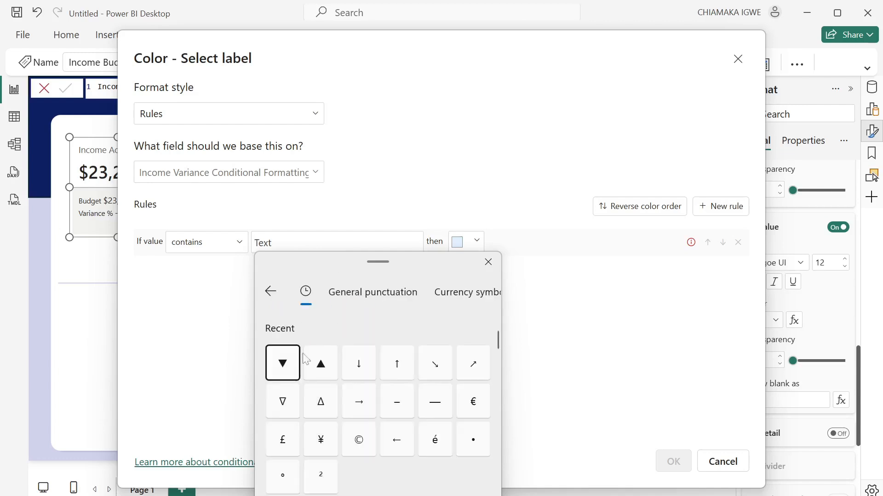
pyautogui.click(322, 372)
pyautogui.click(527, 254)
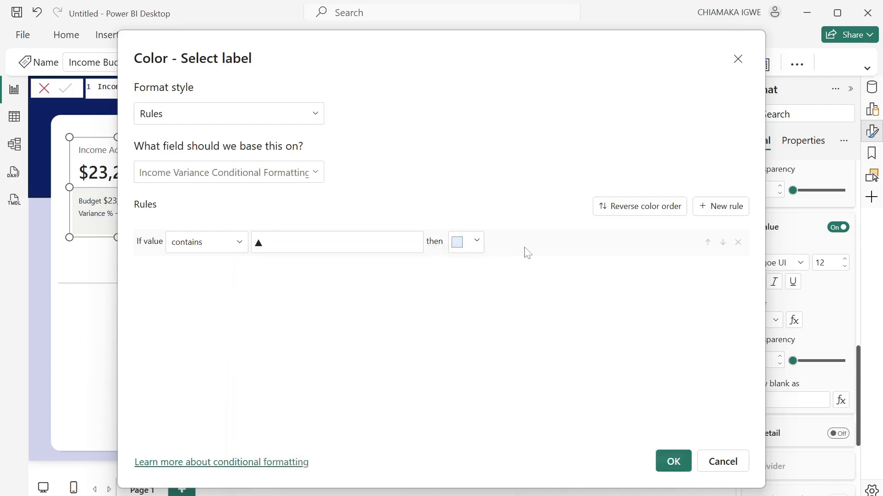
pyautogui.click(476, 246)
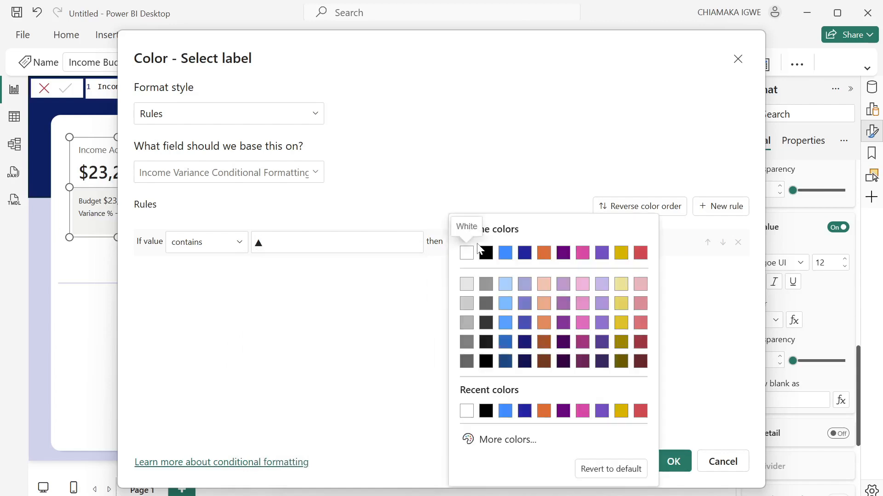
pyautogui.click(510, 441)
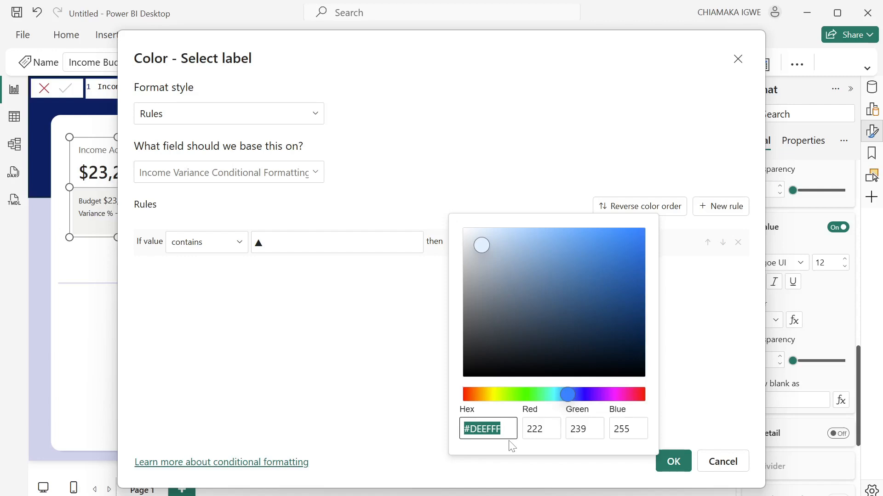
pyautogui.write('#13A806')
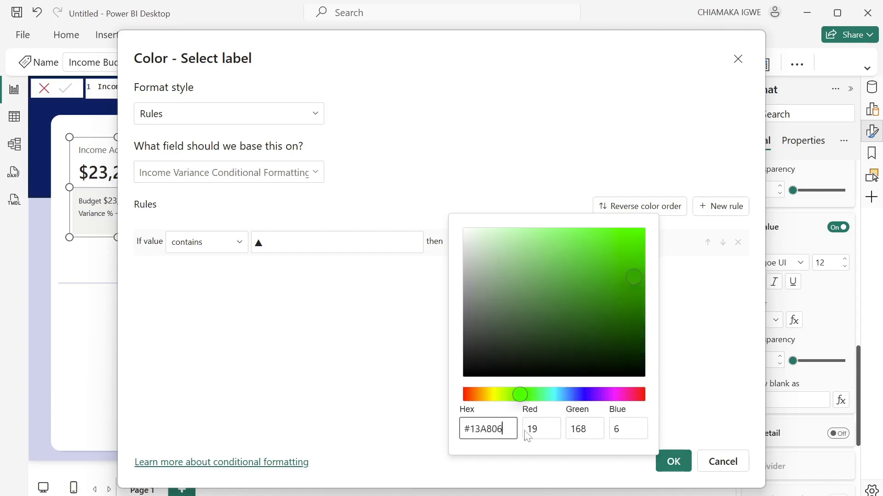
pyautogui.click(722, 358)
# Add a second color rule that applies when the value contains ▼
pyautogui.click(728, 206)
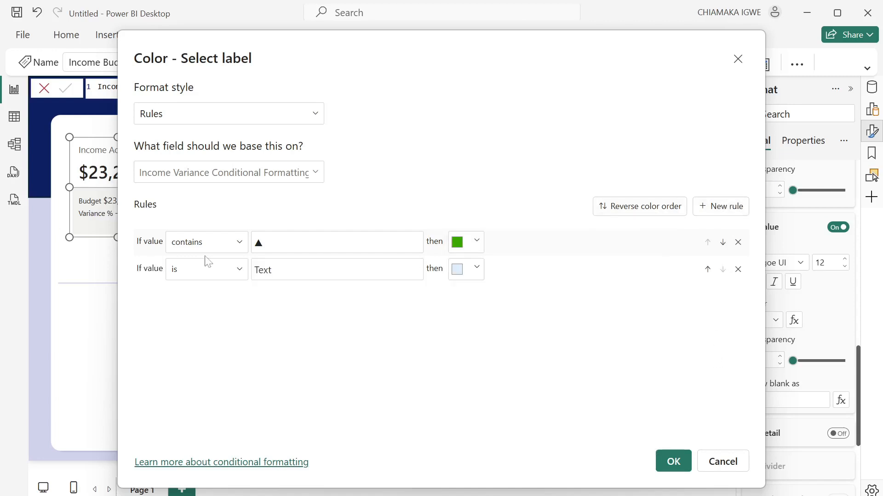
pyautogui.click(217, 272)
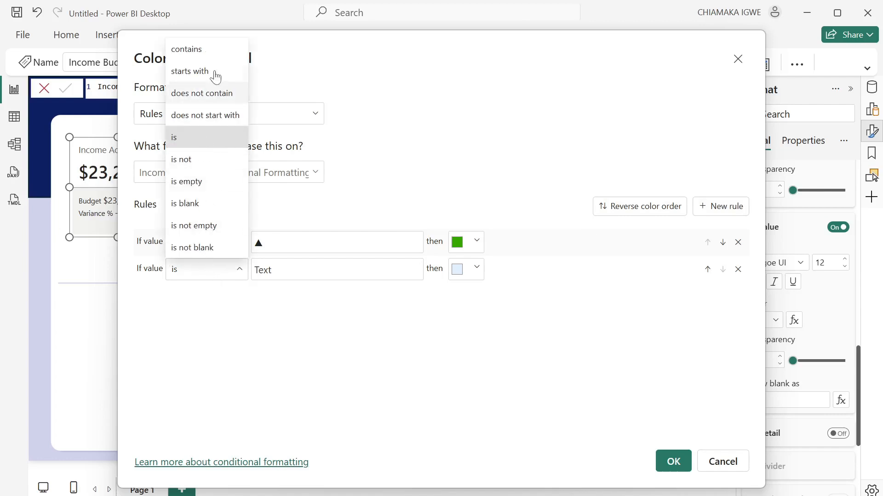
pyautogui.click(210, 50)
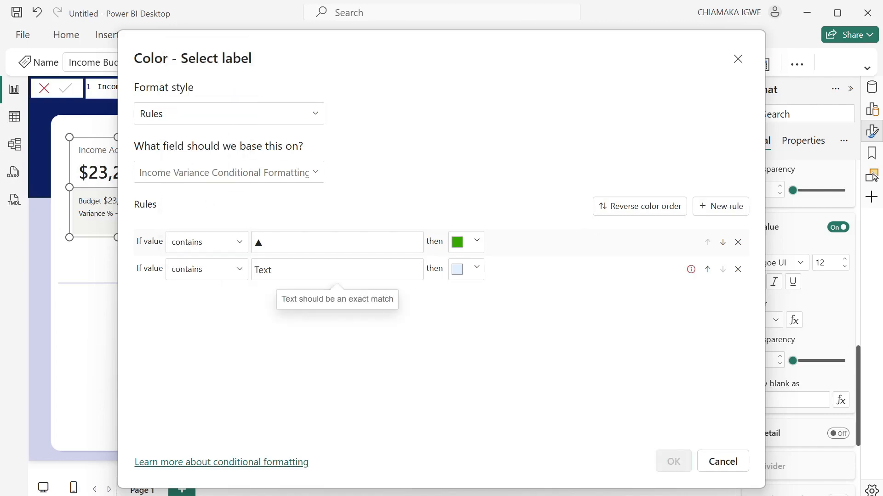
pyautogui.press('super+period')
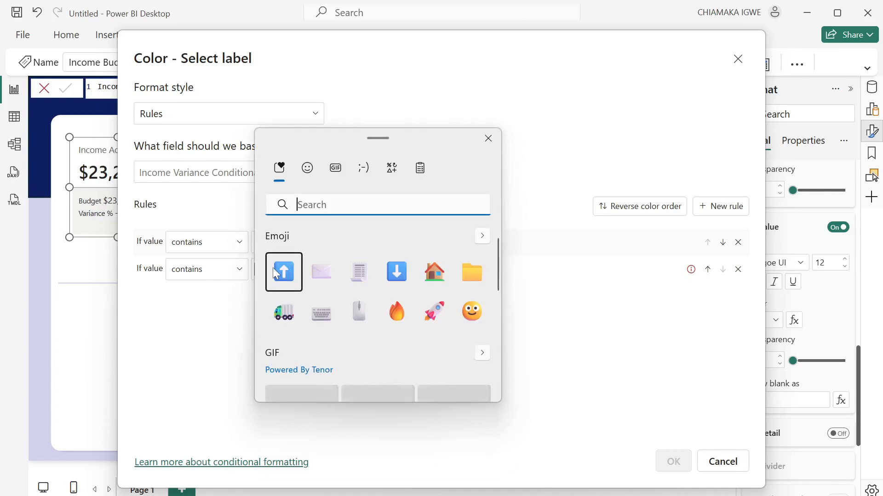
pyautogui.click(393, 169)
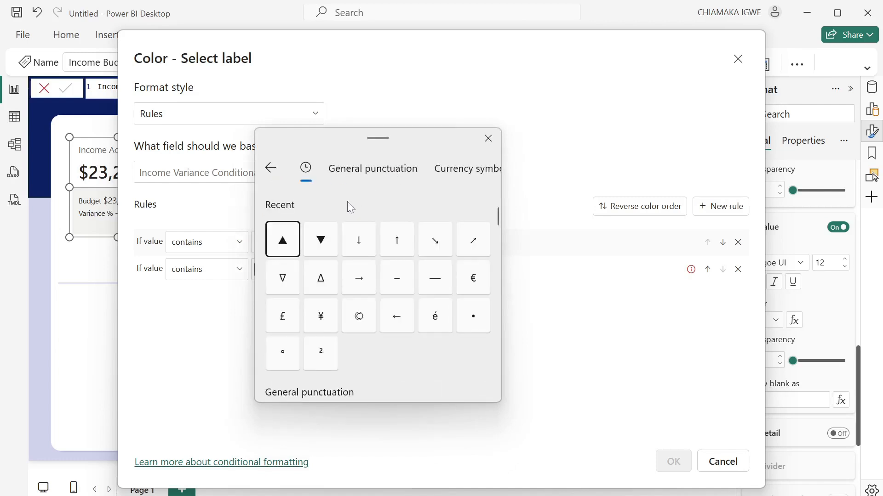
pyautogui.click(320, 239)
pyautogui.press('Escape')
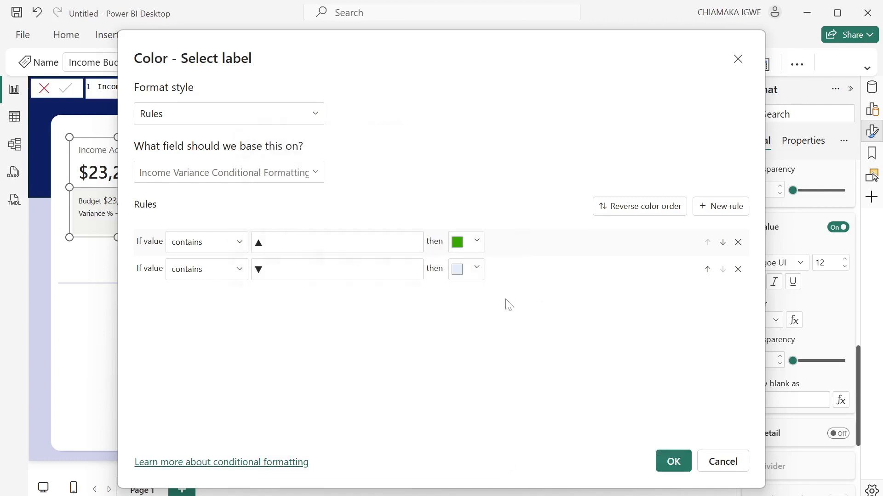
# Set the ▼ rule's color to the custom red #FF0000 and apply the conditional formatting rules
pyautogui.click(478, 272)
pyautogui.click(489, 265)
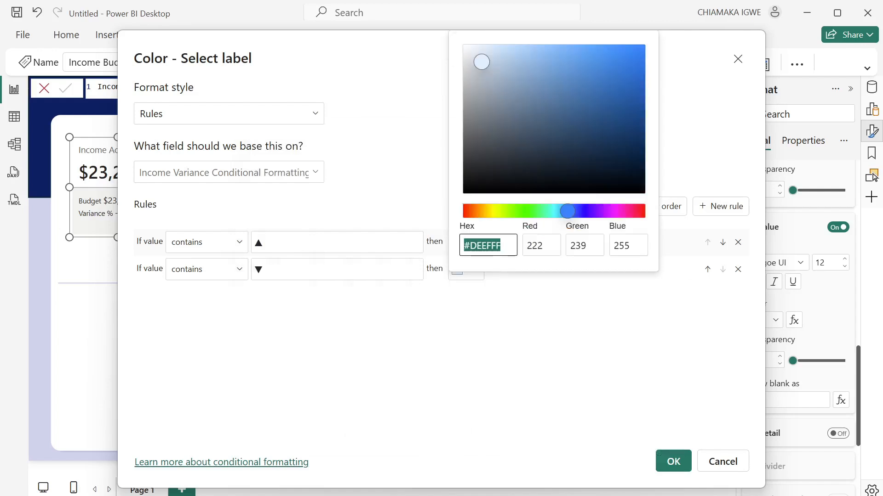
pyautogui.click(501, 246)
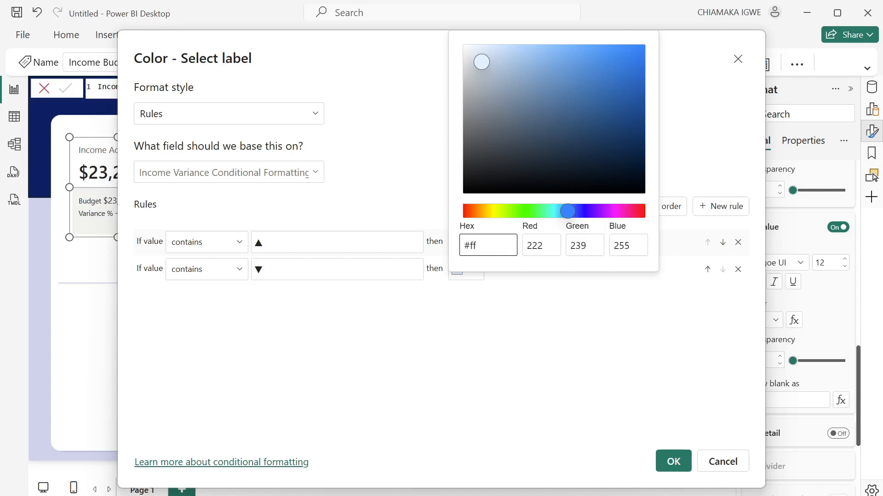
pyautogui.write('0000')
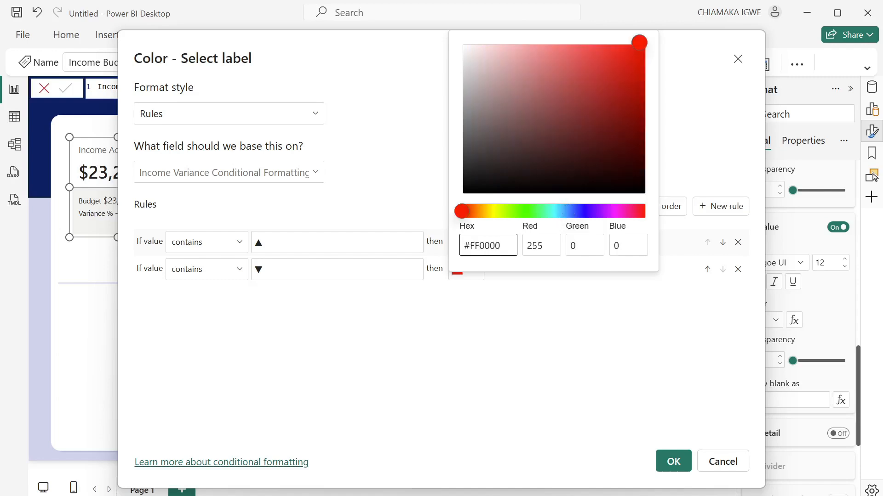
pyautogui.click(576, 321)
pyautogui.click(673, 460)
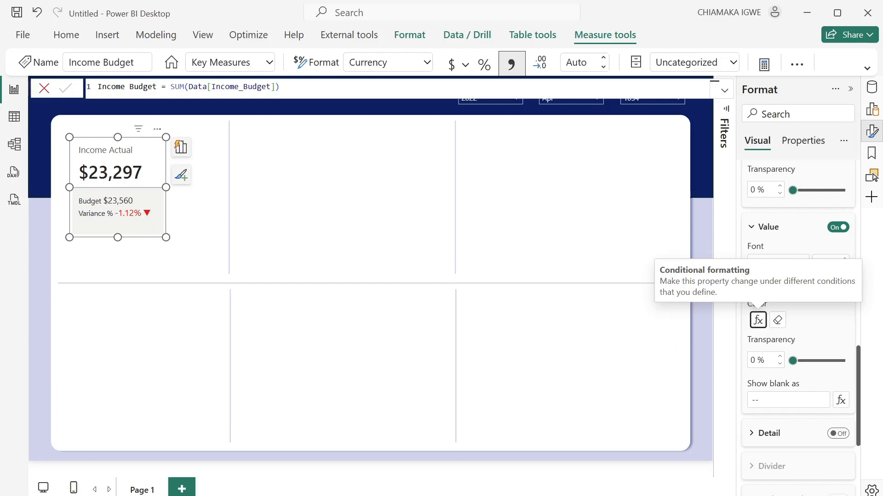
# For all series, arrange the card's reference labels in columns and align them vertically to the middle
pyautogui.scroll(5, 796, 386)
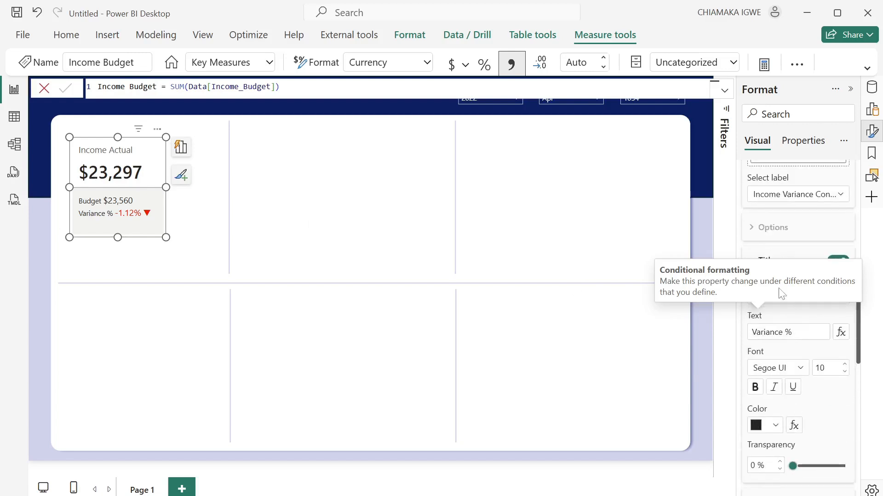
pyautogui.scroll(3, 798, 212)
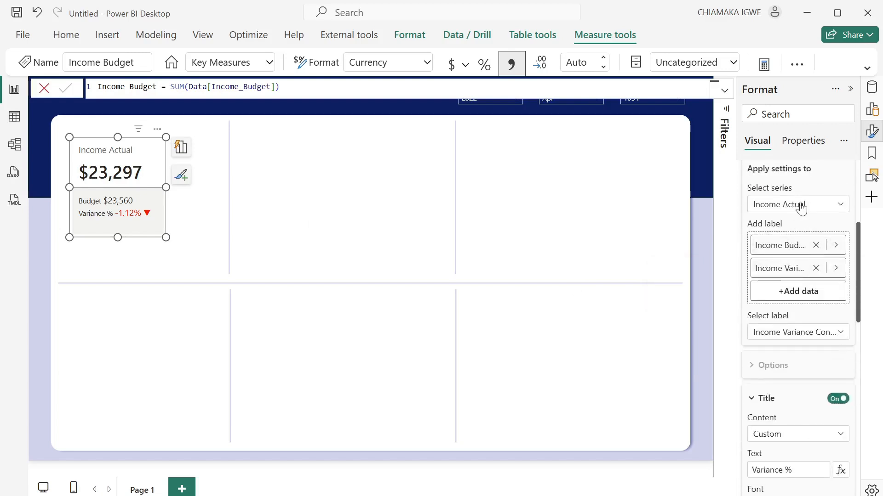
pyautogui.click(800, 204)
pyautogui.click(784, 223)
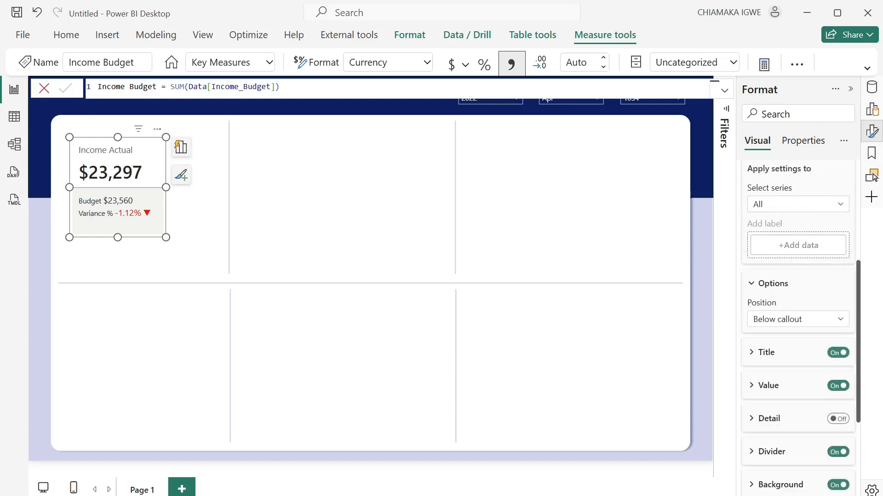
pyautogui.scroll(-3, 803, 335)
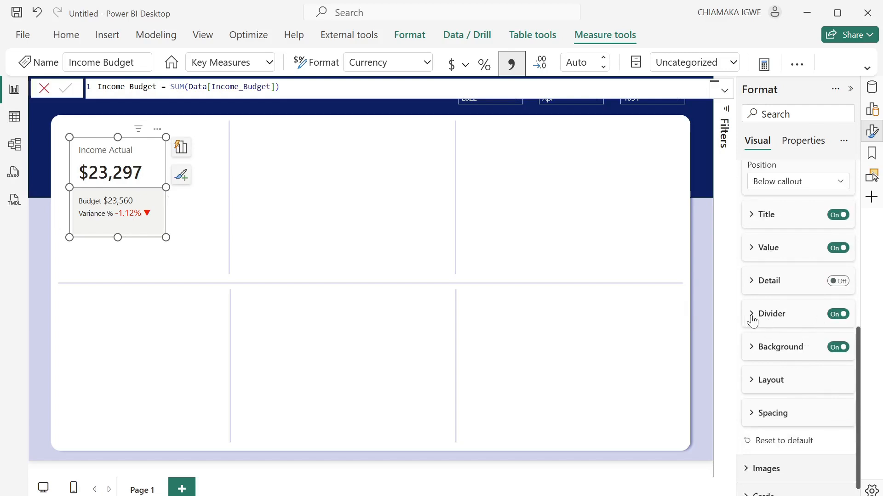
pyautogui.click(756, 380)
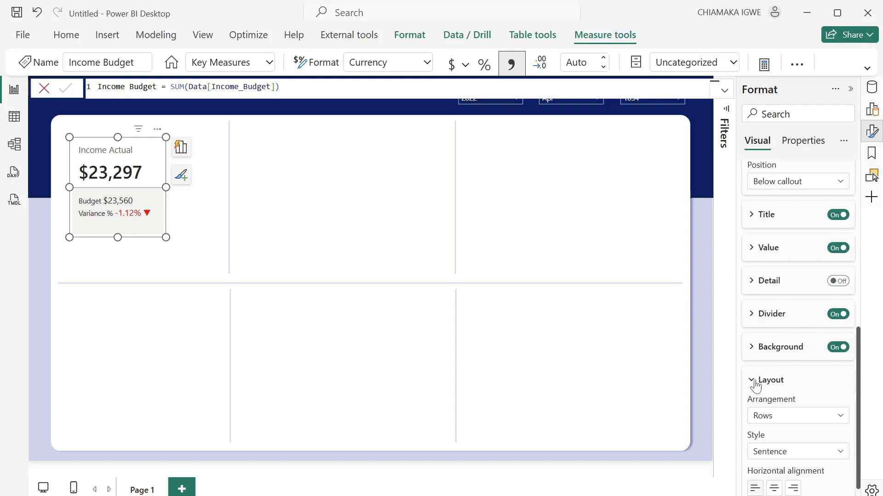
pyautogui.scroll(-2, 788, 410)
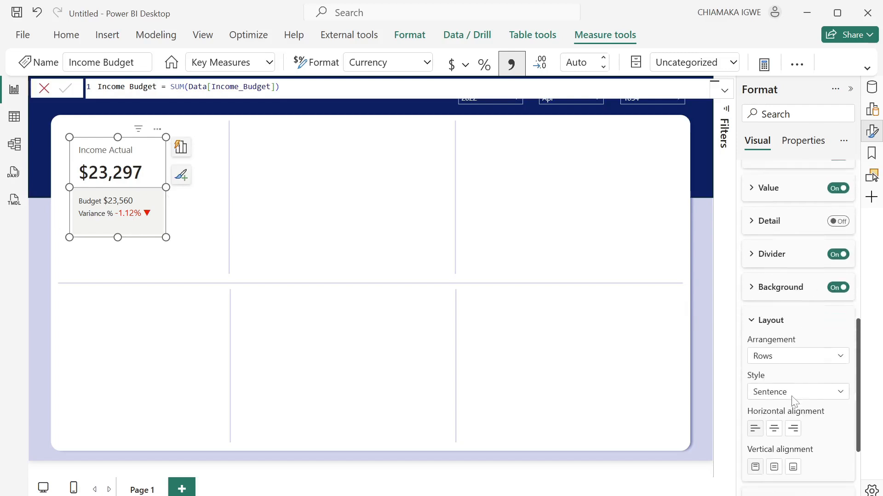
pyautogui.click(785, 352)
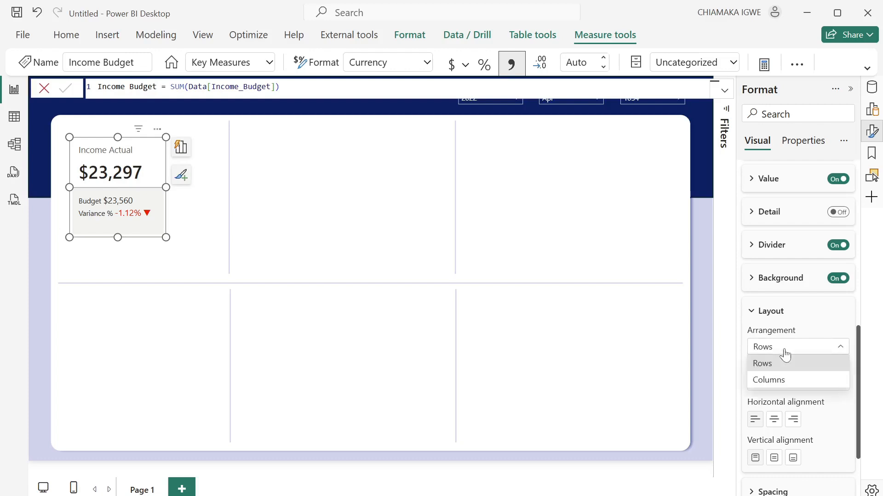
pyautogui.click(786, 380)
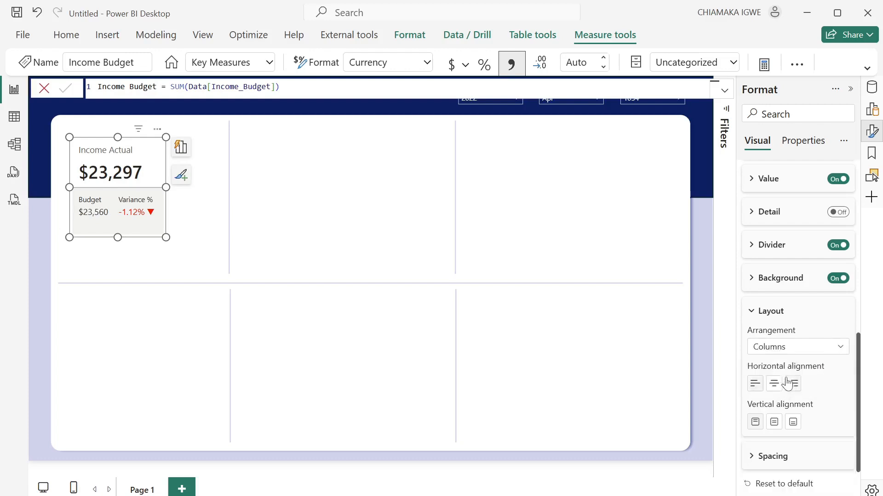
pyautogui.click(774, 427)
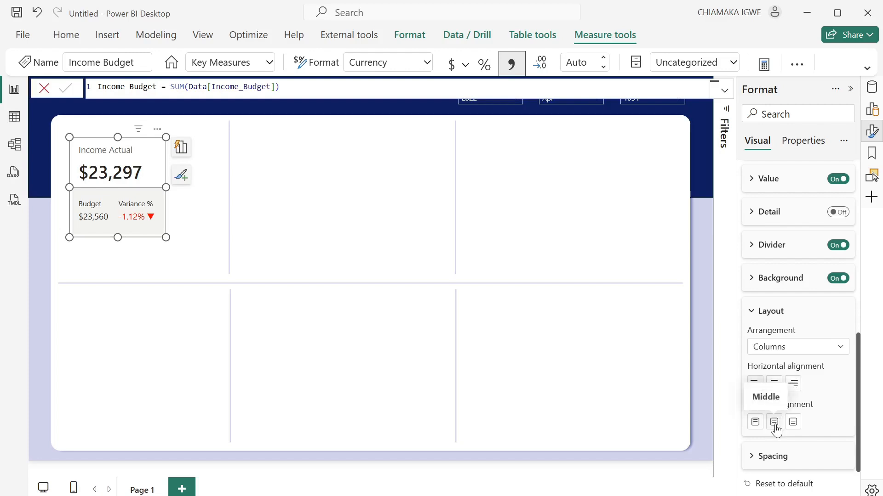
# Set the background color of the reference labels area to white
pyautogui.click(763, 278)
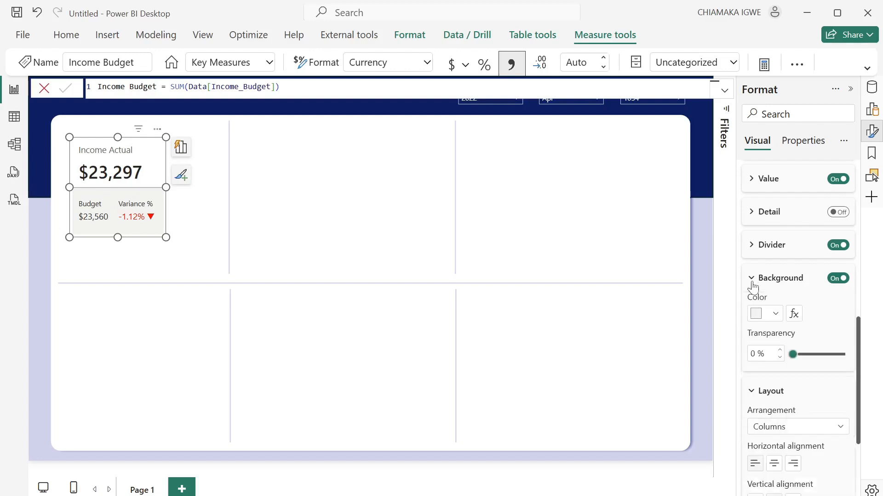
pyautogui.click(772, 316)
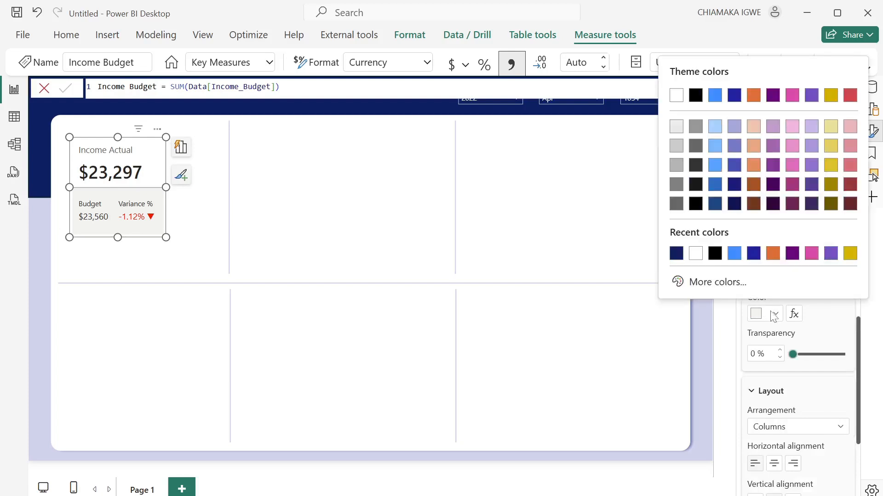
pyautogui.click(693, 257)
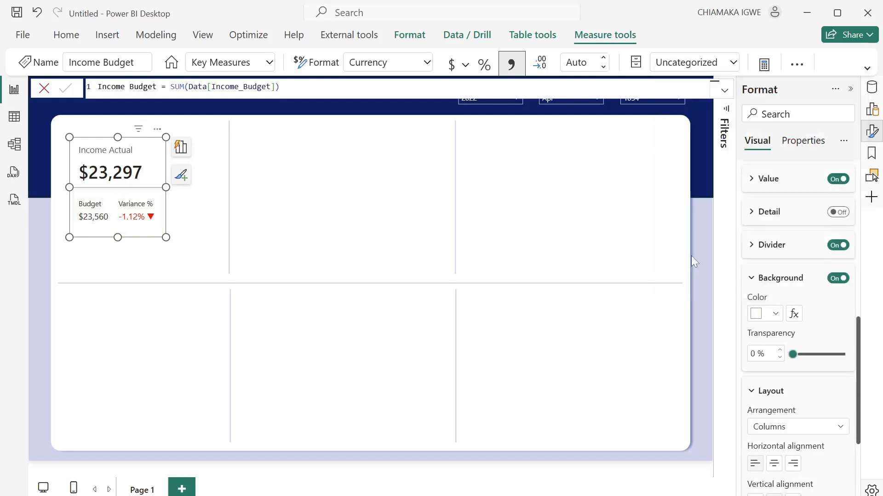
# Set the reference labels' divider line to the custom color #A0A7D8
pyautogui.click(750, 248)
pyautogui.click(775, 282)
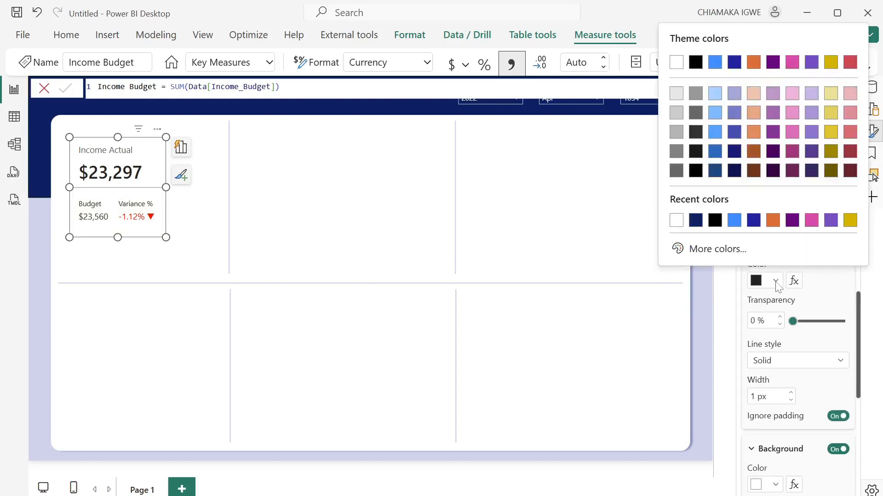
pyautogui.click(722, 249)
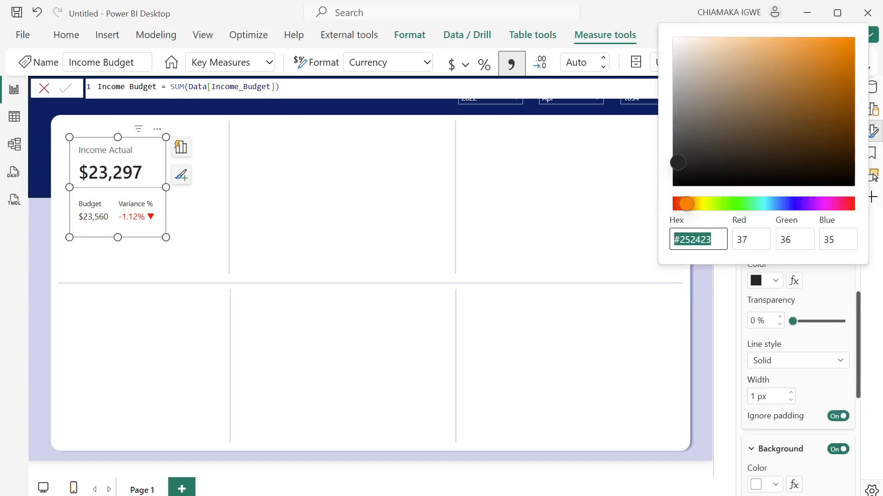
pyautogui.write('#A0A7D8')
pyautogui.click(739, 282)
# Format the Income Actual callout label in black with the Segoe UI Semibold font
pyautogui.scroll(6, 799, 335)
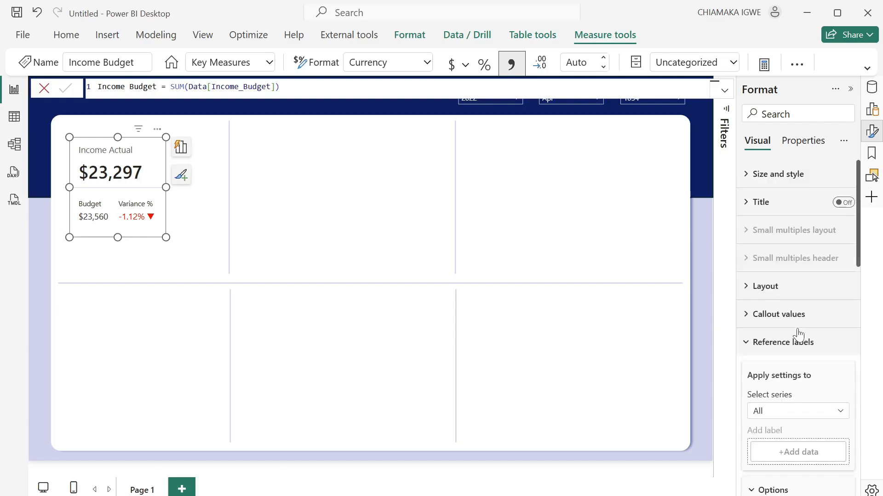
pyautogui.click(749, 320)
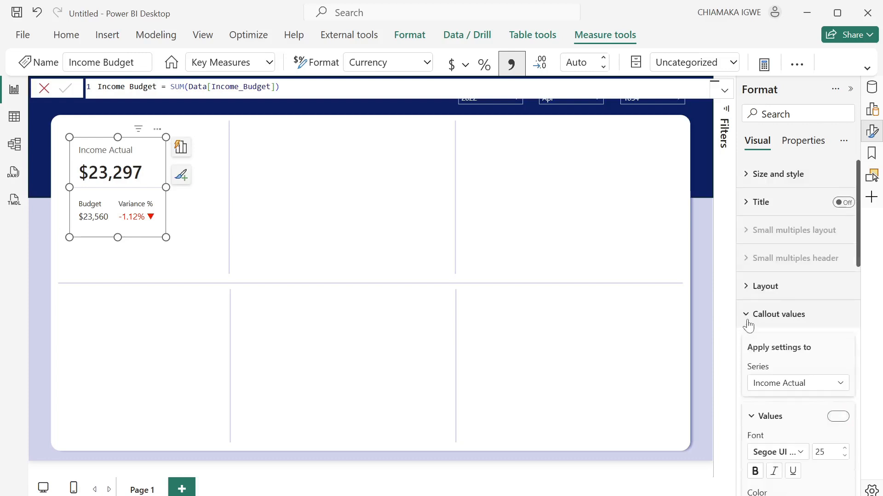
pyautogui.scroll(-7, 813, 412)
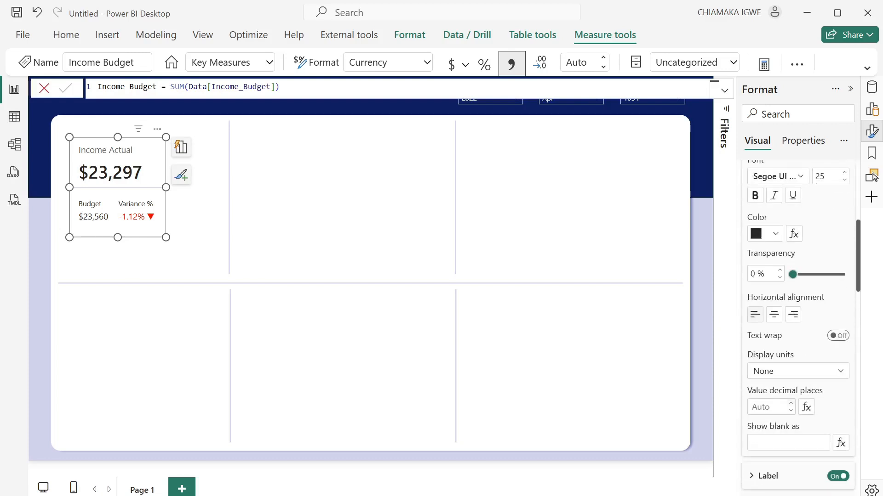
pyautogui.click(763, 415)
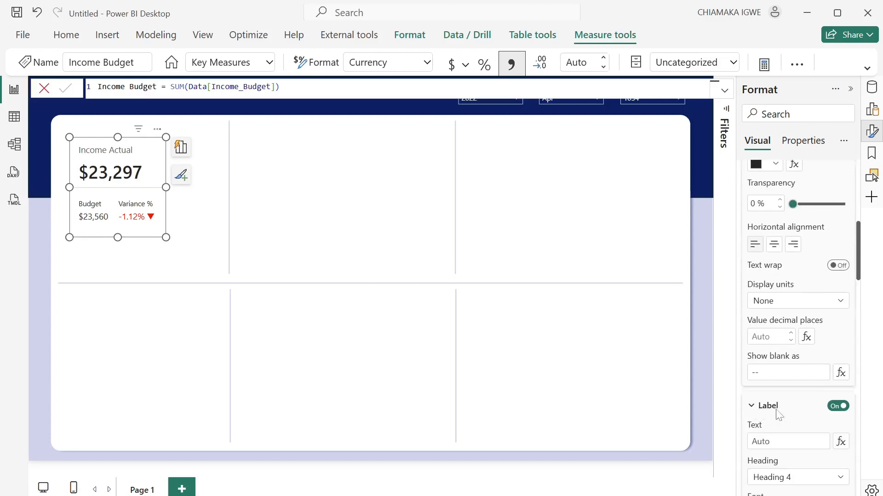
pyautogui.scroll(-3, 776, 416)
pyautogui.click(776, 435)
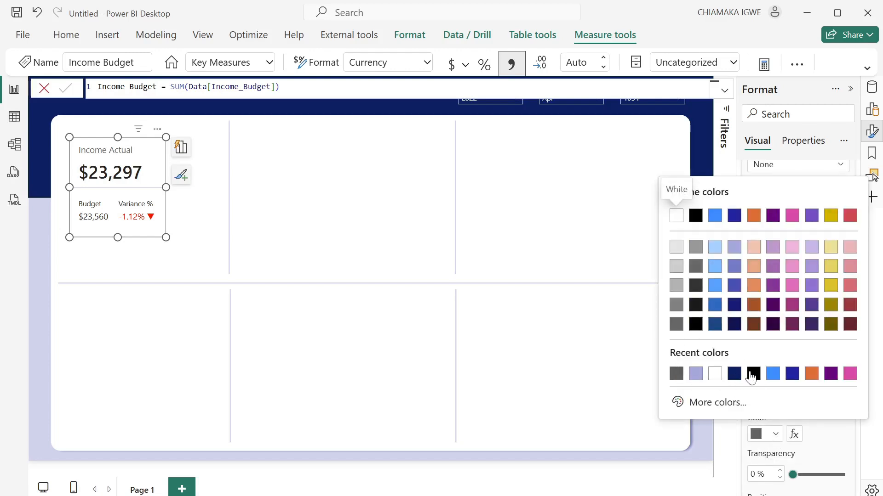
pyautogui.click(753, 373)
pyautogui.click(802, 378)
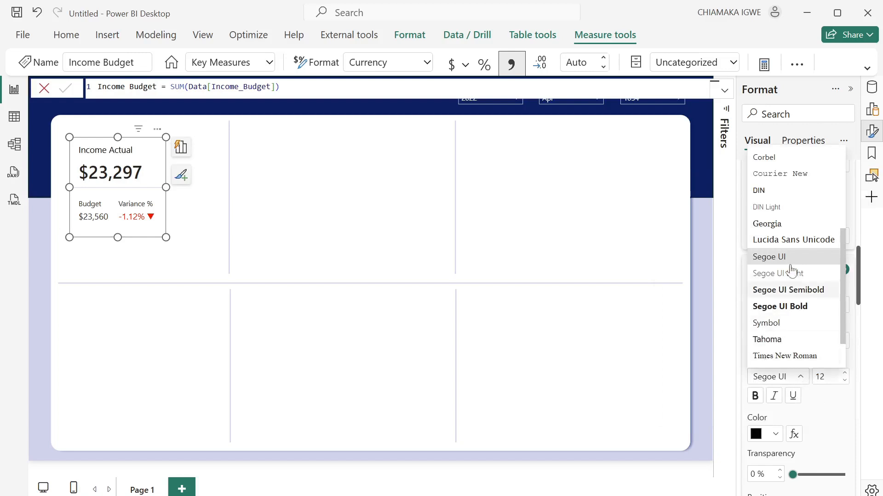
pyautogui.click(804, 291)
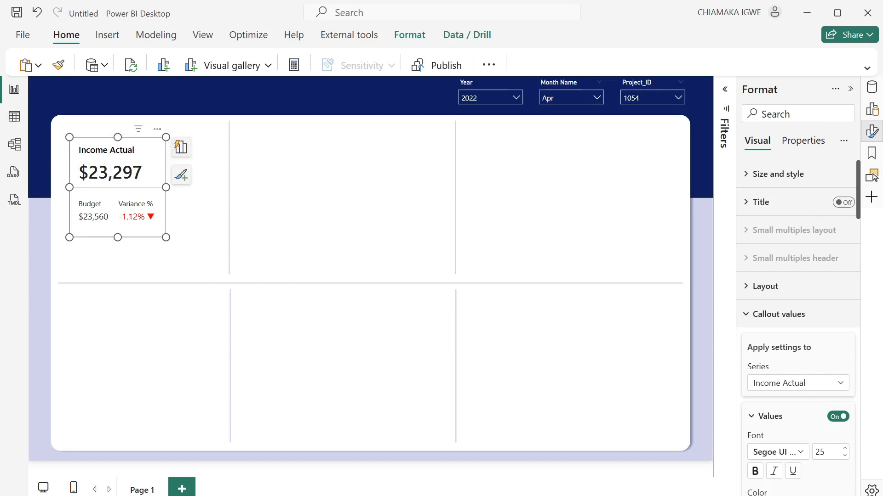
# Enable the Income Actual card's accent bar and position it on the card's right edge
pyautogui.write('acc')
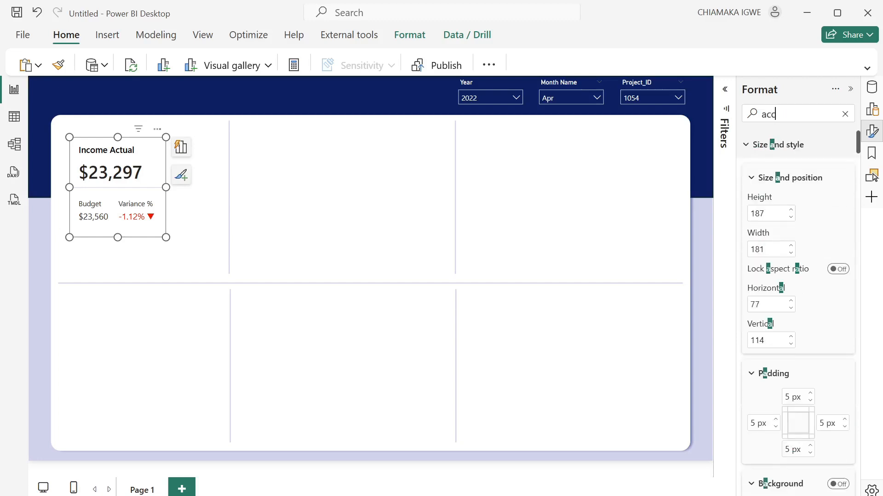
pyautogui.write('ent')
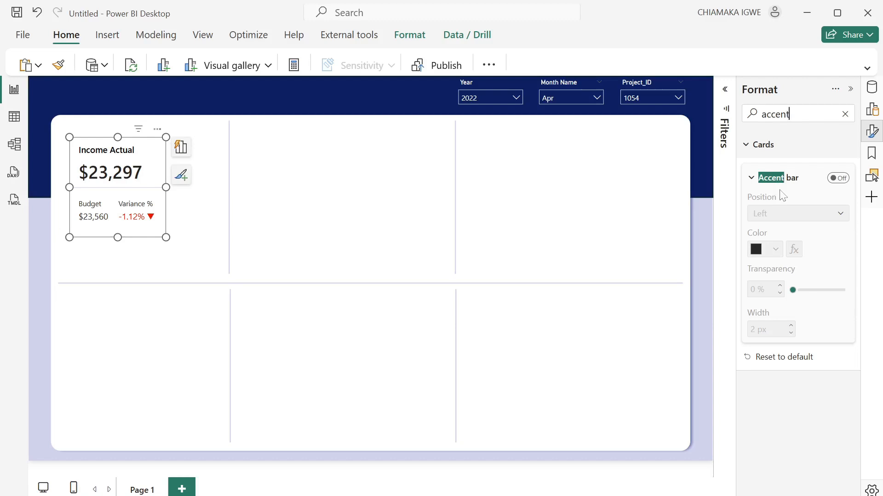
pyautogui.click(843, 181)
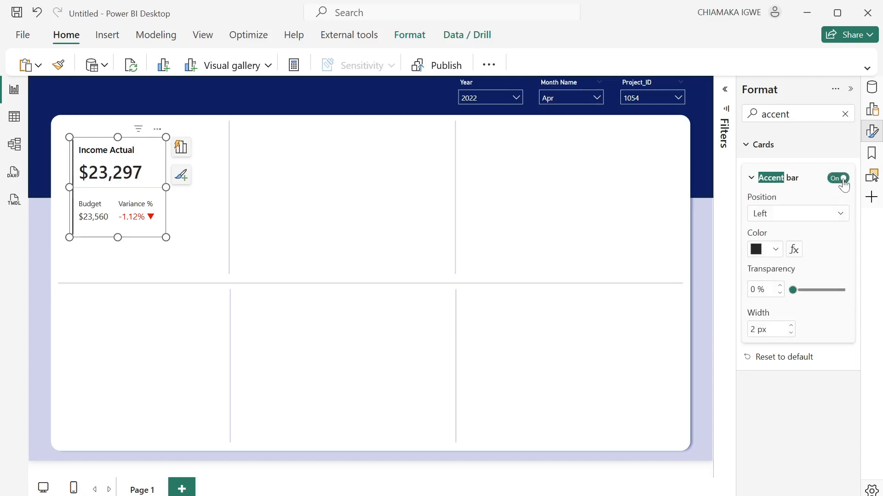
pyautogui.click(791, 224)
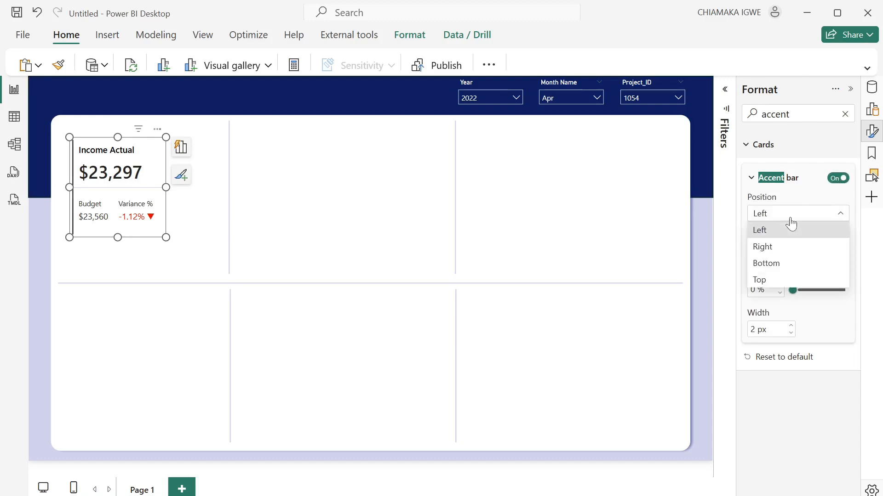
pyautogui.press('Escape')
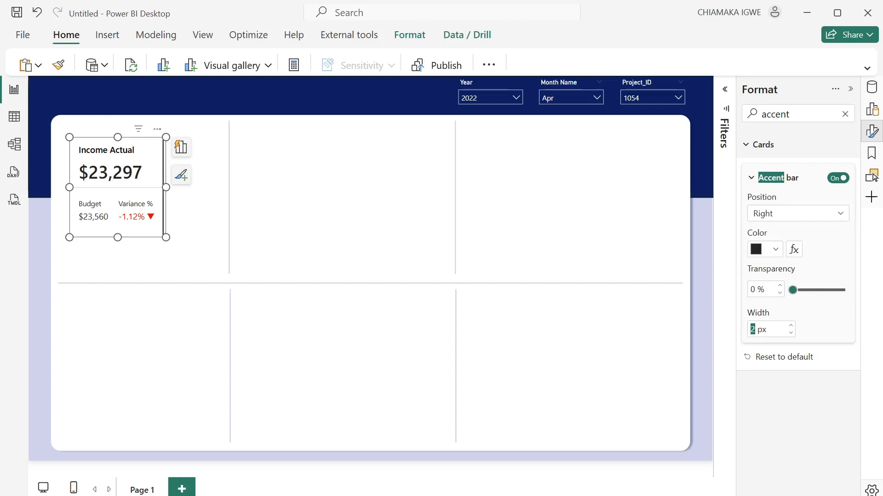
# Set the accent bar's width to 1 px and its color to the recently used lavender
pyautogui.write('1')
pyautogui.click(760, 252)
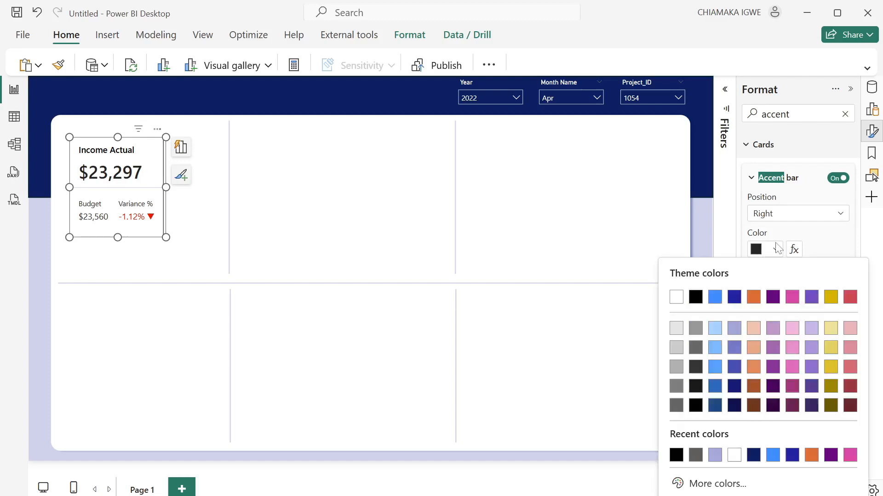
pyautogui.click(715, 455)
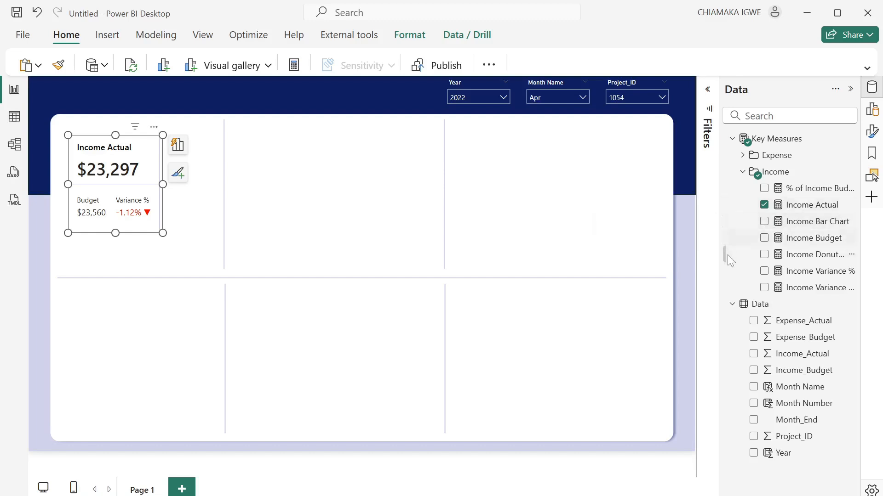
# Set the data category of the Income Donut Chart measure to Image URL
pyautogui.click(805, 260)
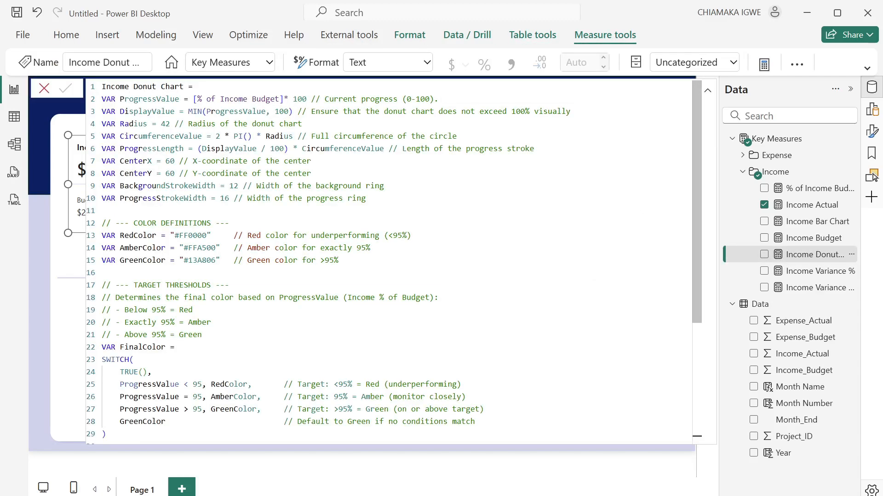
pyautogui.click(732, 62)
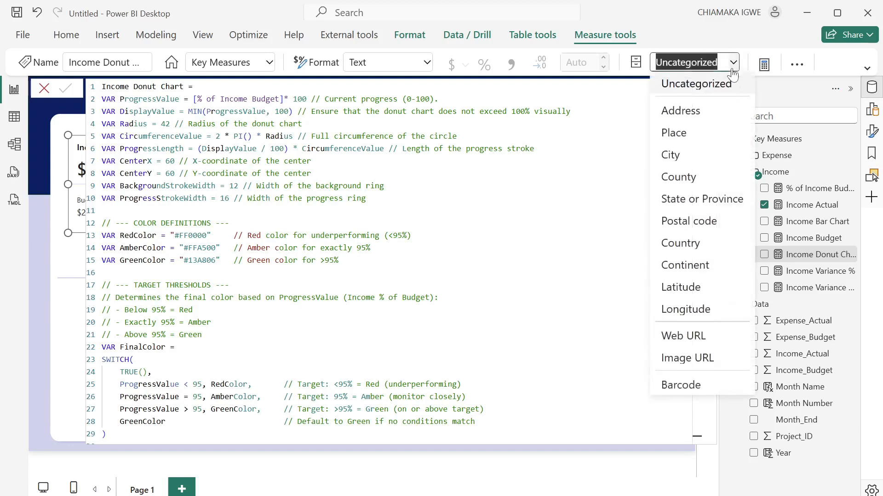
pyautogui.click(693, 361)
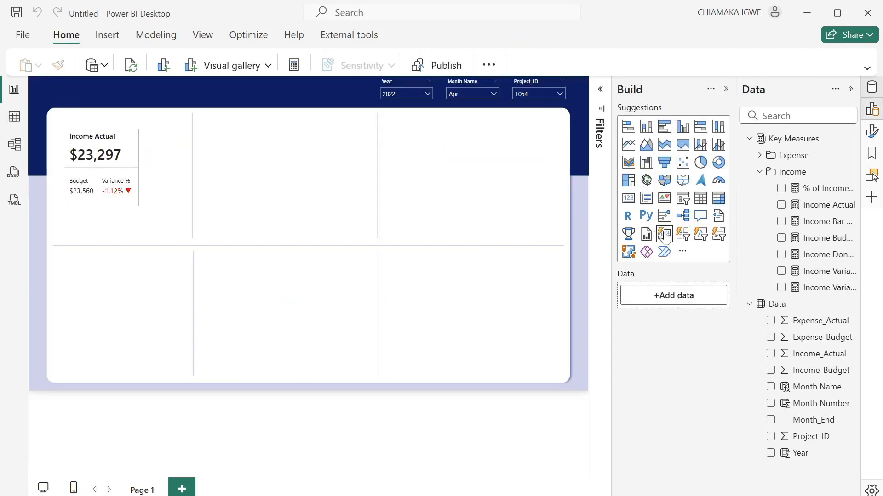
# Add a new card visual in the upper middle section of the page and fill it with the % of Income Budget measure
pyautogui.click(666, 241)
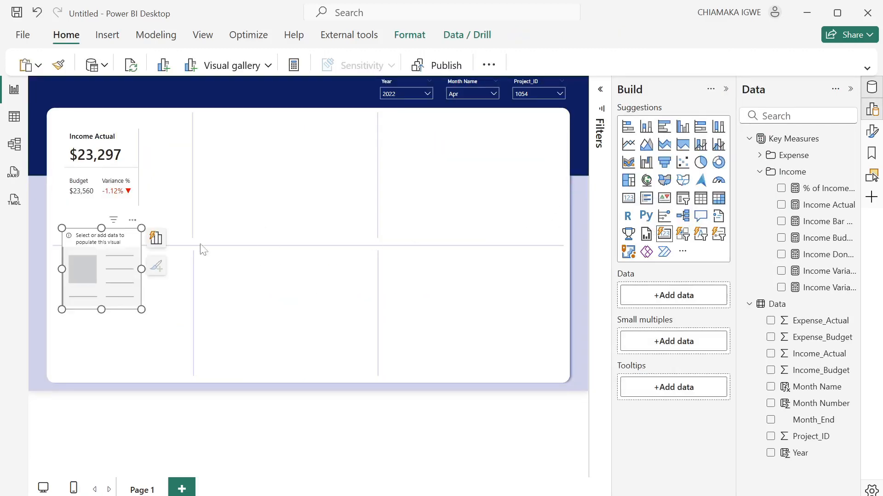
pyautogui.moveTo(115, 266); pyautogui.dragTo(264, 191)
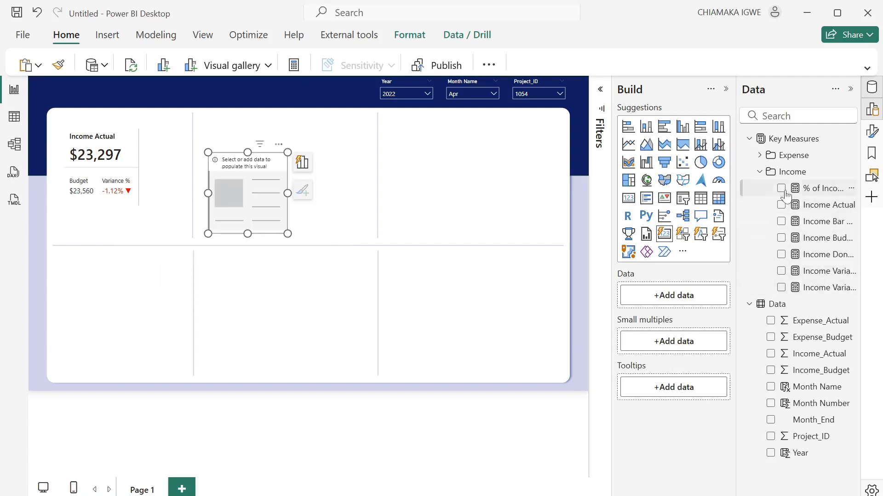
pyautogui.moveTo(823, 189); pyautogui.dragTo(672, 296)
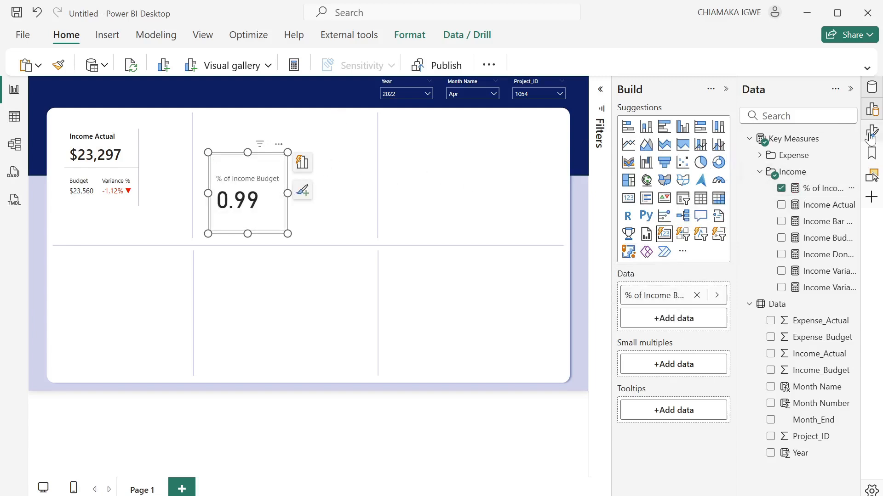
# Turn off the callout value and its label for all series of the % of Income Budget card
pyautogui.click(849, 93)
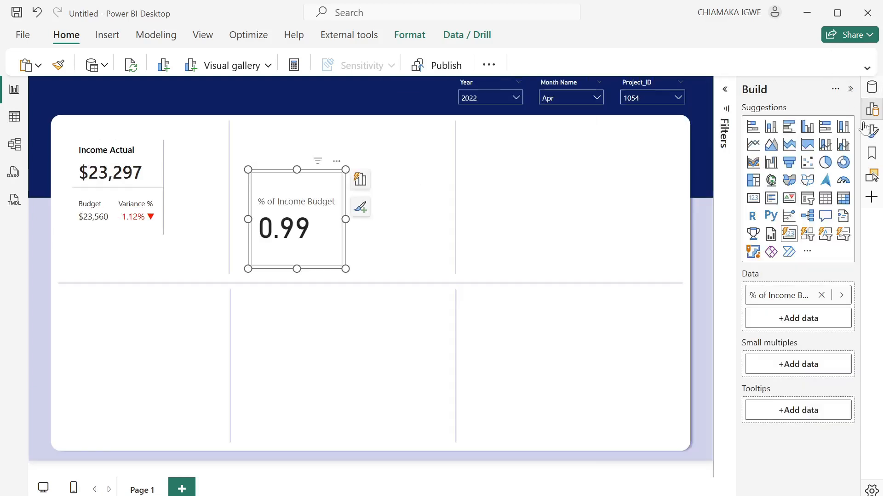
pyautogui.click(872, 131)
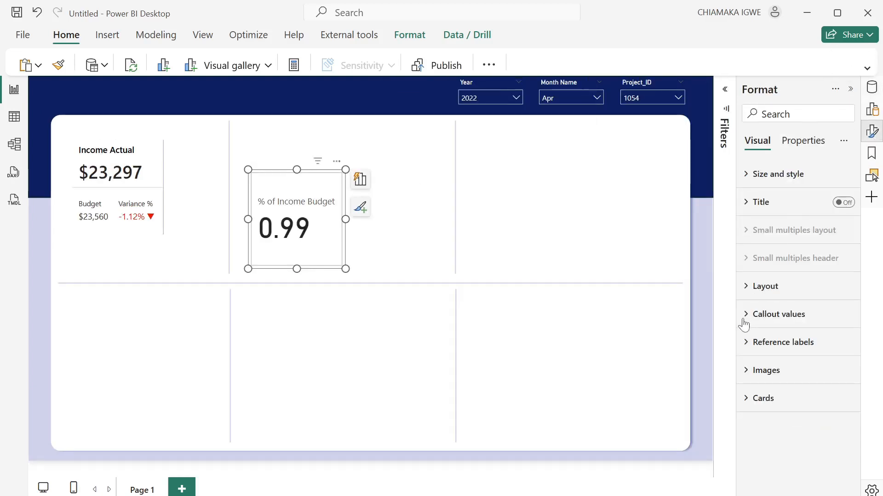
pyautogui.click(747, 320)
pyautogui.scroll(-2, 819, 351)
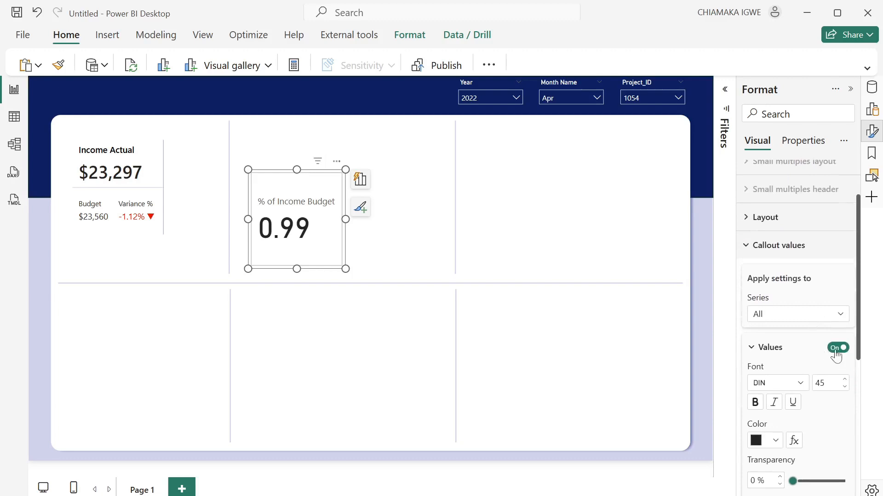
pyautogui.click(837, 348)
pyautogui.scroll(-1, 821, 355)
pyautogui.scroll(-3, 820, 357)
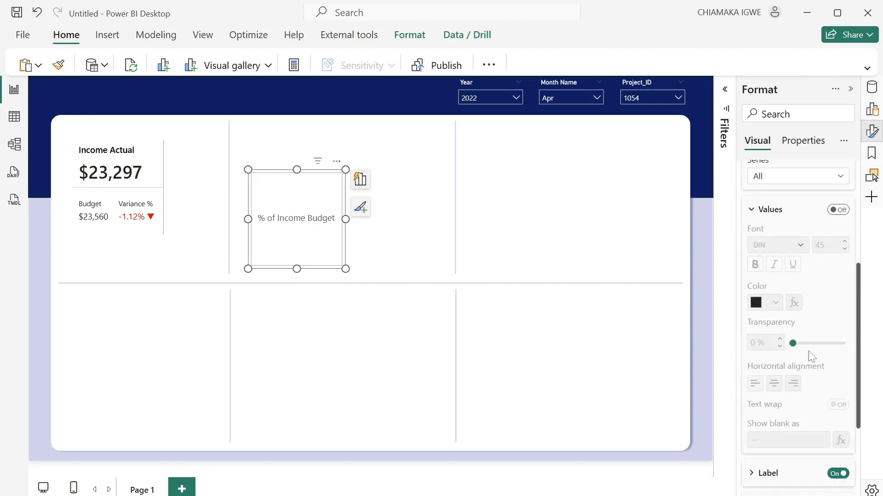
pyautogui.scroll(-2, 830, 416)
pyautogui.click(835, 405)
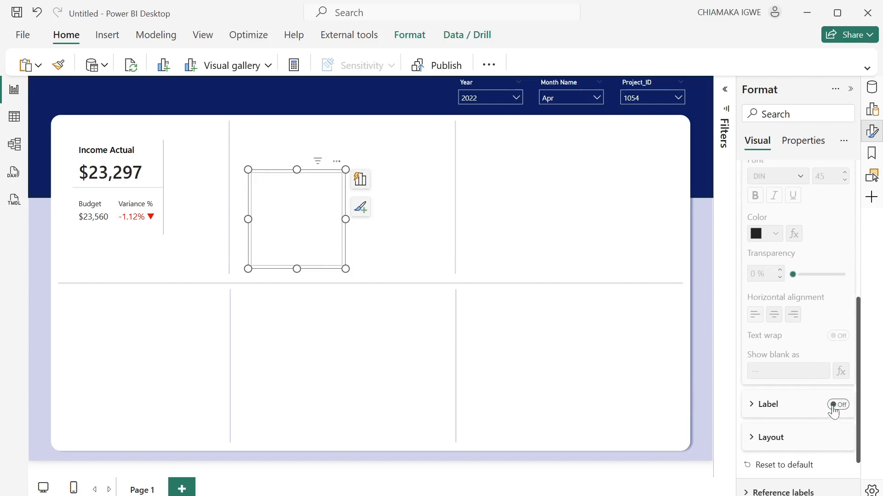
pyautogui.scroll(-2, 808, 381)
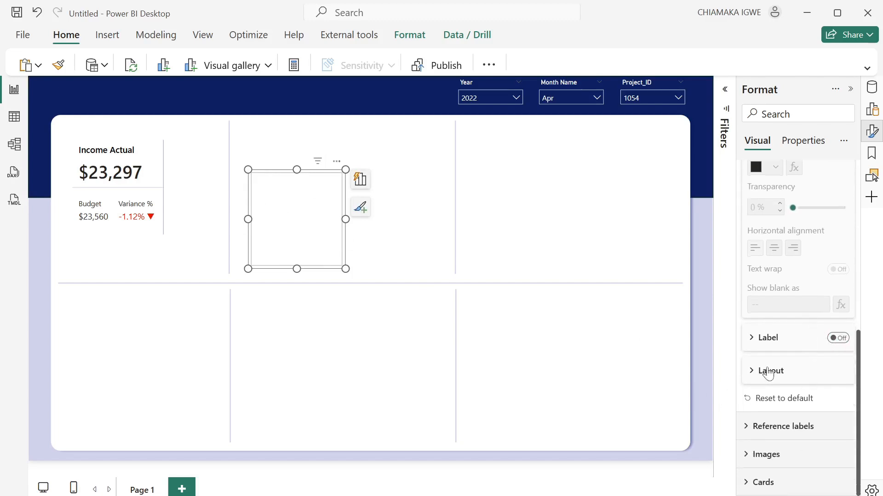
# Turn off the visual background of the % of Income Budget card and set its height to 102 and width to 113
pyautogui.scroll(6, 764, 367)
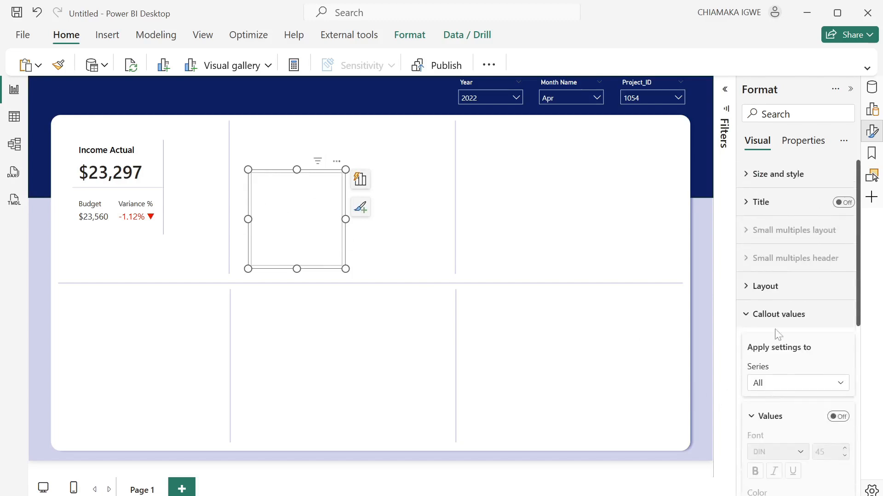
pyautogui.click(752, 174)
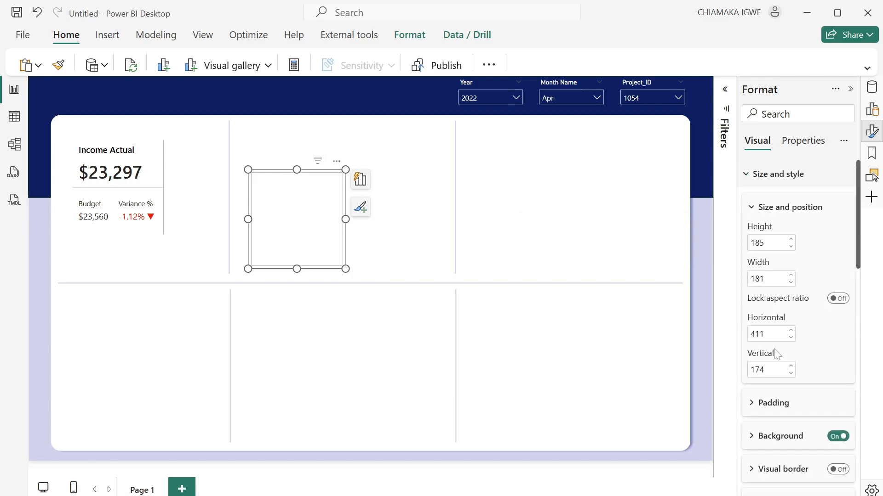
pyautogui.click(837, 437)
pyautogui.doubleClick(757, 243)
pyautogui.write('102')
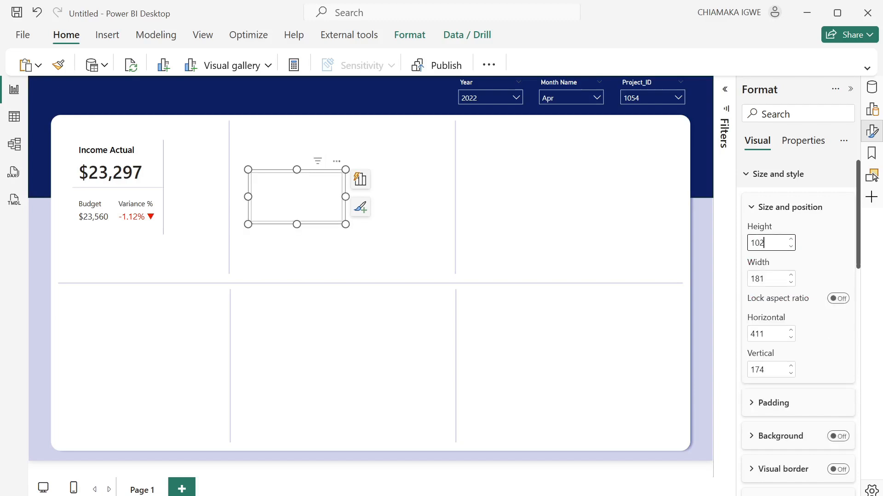
pyautogui.press('Tab')
pyautogui.write('113')
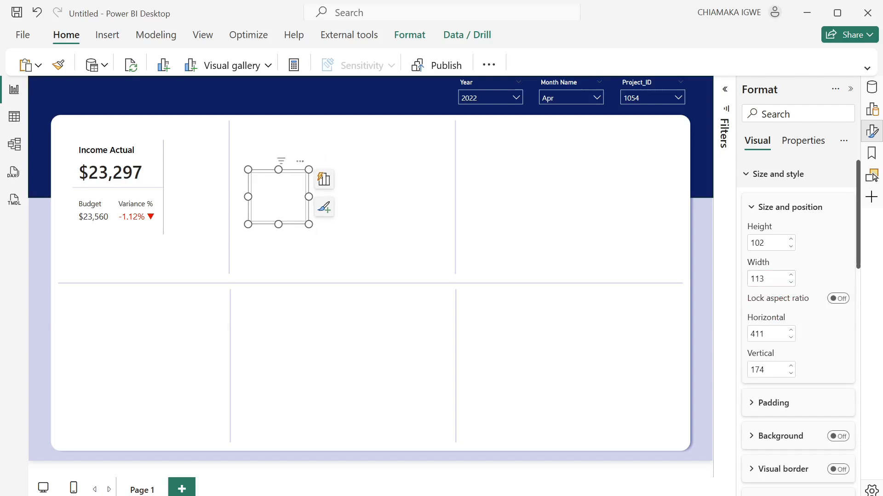
# Turn off the background and border in the Cards settings of the % of Income Budget visual
pyautogui.scroll(-10, 800, 366)
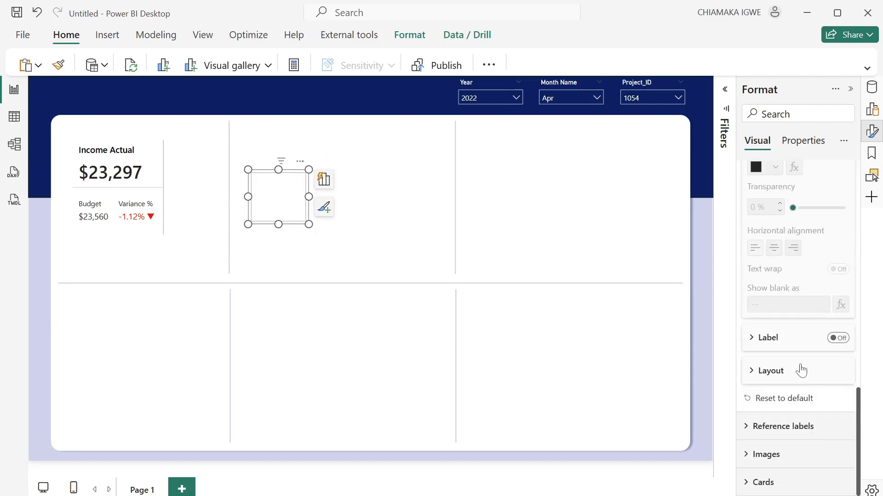
pyautogui.click(749, 483)
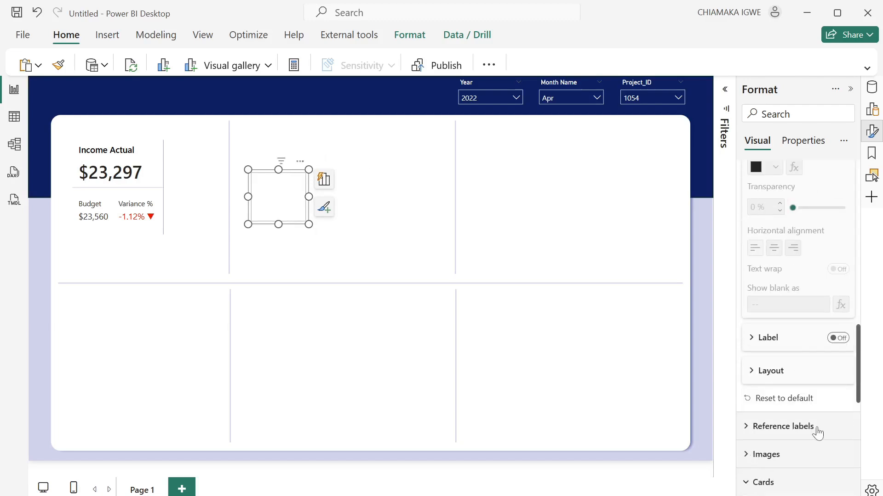
pyautogui.scroll(-5, 820, 432)
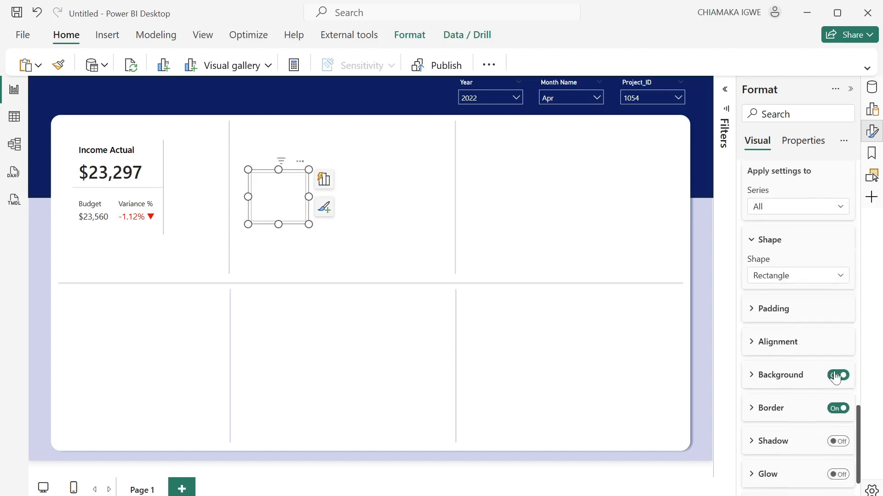
pyautogui.click(836, 410)
pyautogui.scroll(-2, 812, 381)
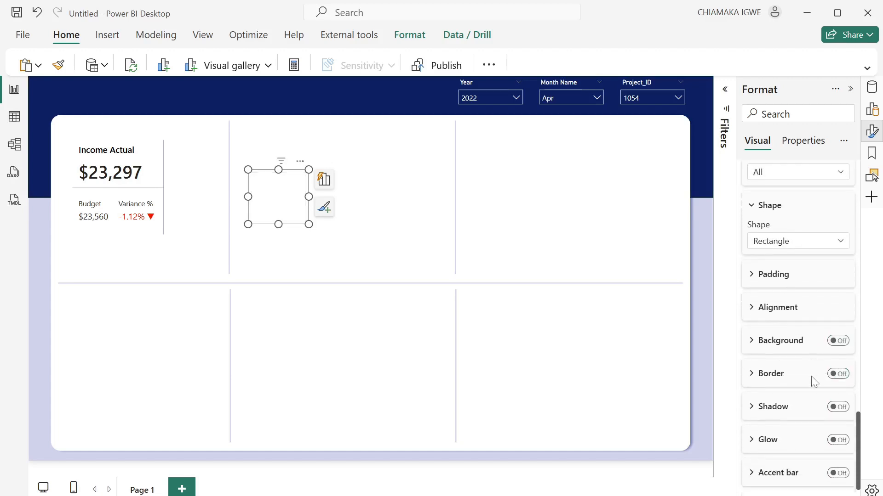
# Enable the image for the % of Income Budget series and set its image type to Image URL
pyautogui.scroll(4, 813, 381)
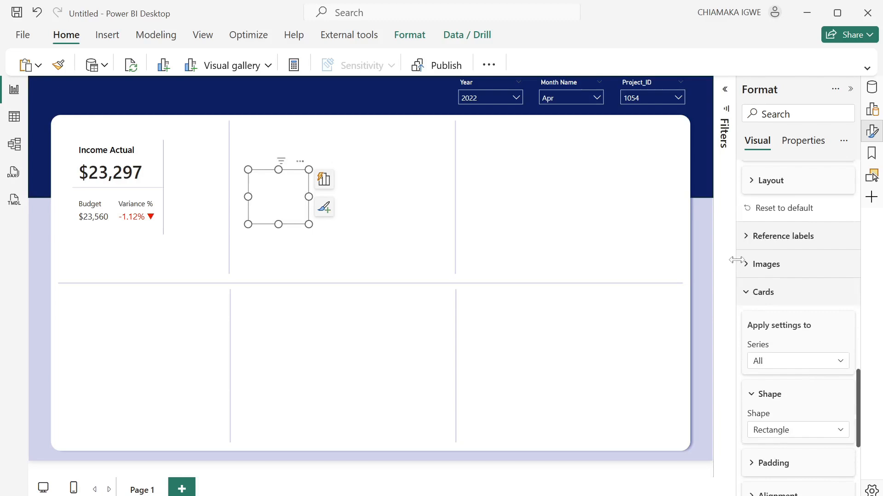
pyautogui.click(746, 271)
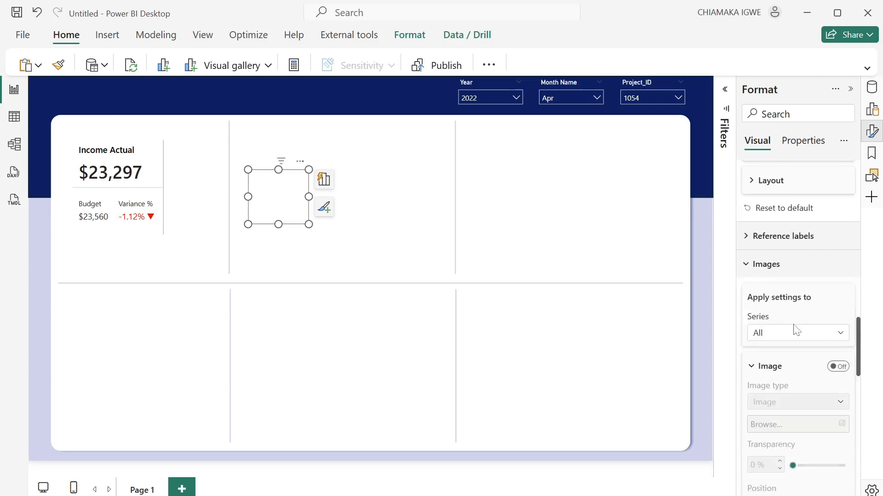
pyautogui.click(792, 341)
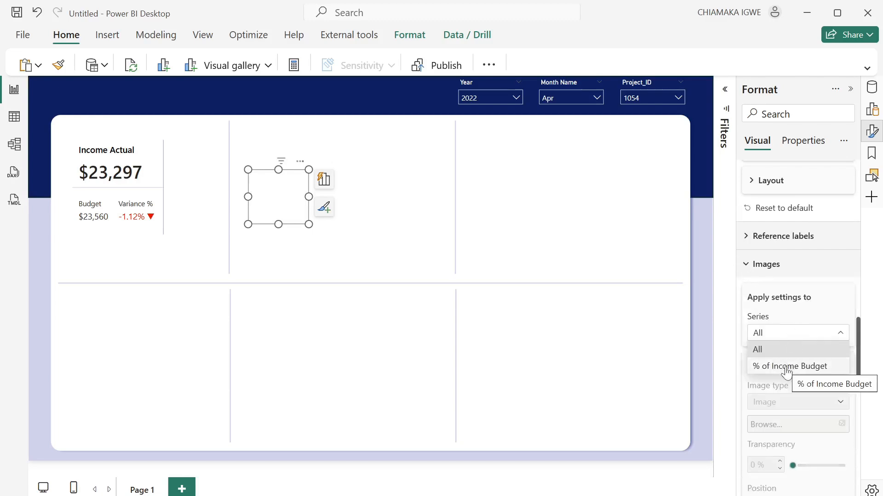
pyautogui.click(787, 367)
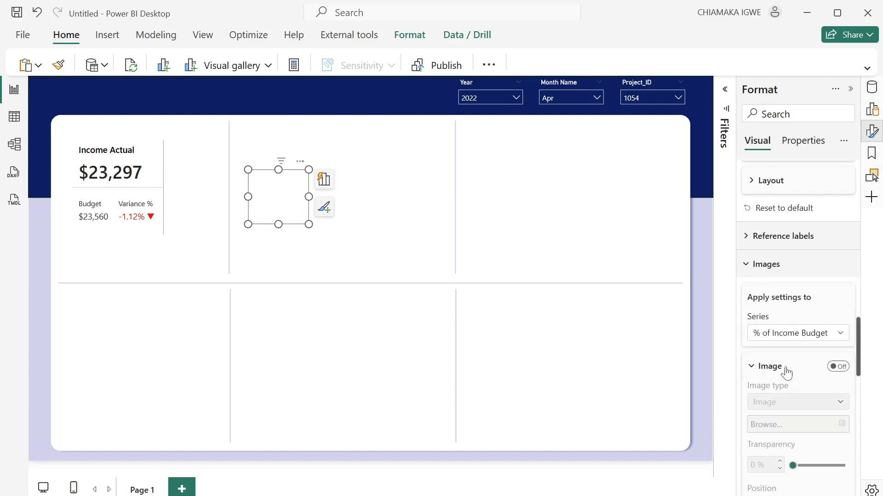
pyautogui.click(838, 367)
pyautogui.click(822, 404)
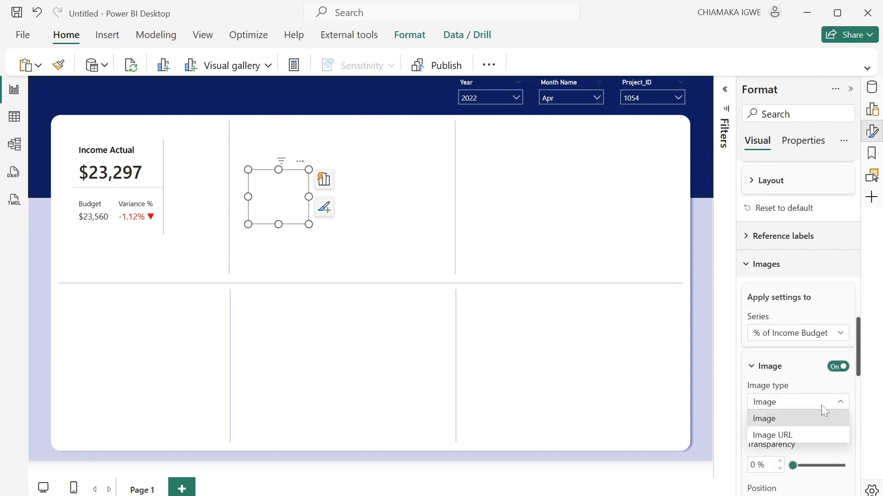
pyautogui.click(798, 435)
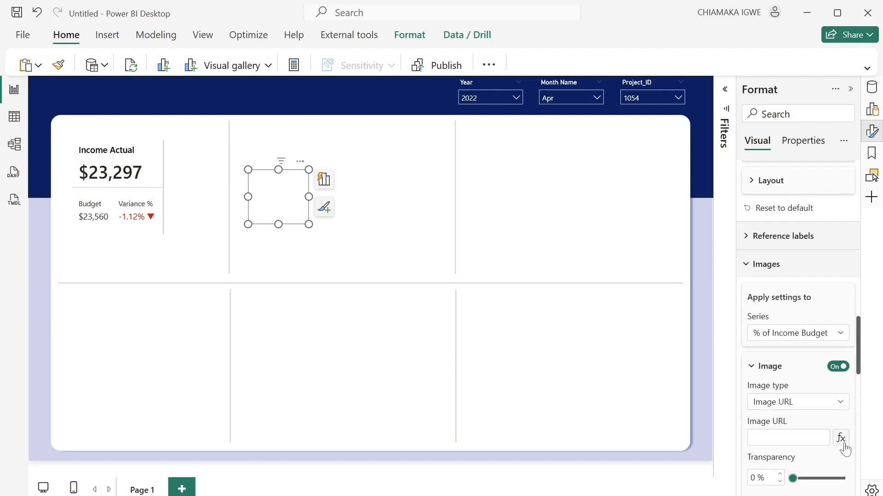
# Base the image URL on the Income Donut Chart field and move the donut card beside the Income Actual card
pyautogui.click(842, 440)
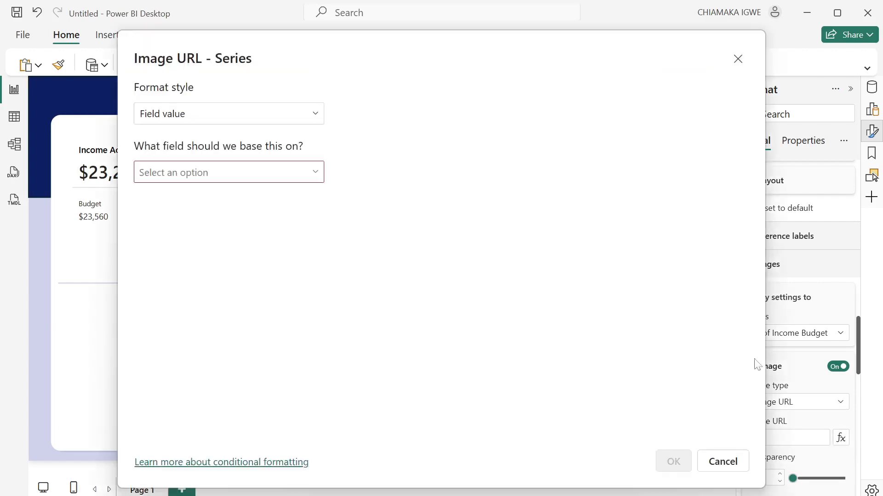
pyautogui.click(239, 118)
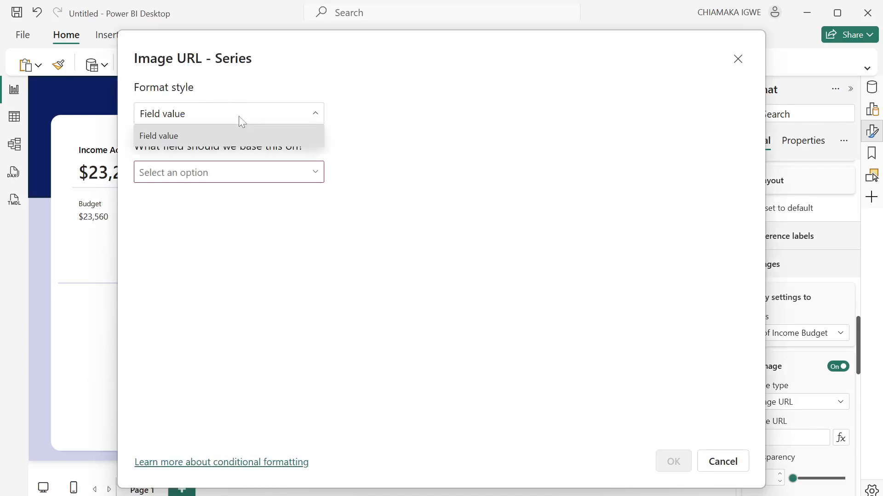
pyautogui.click(209, 137)
pyautogui.click(222, 174)
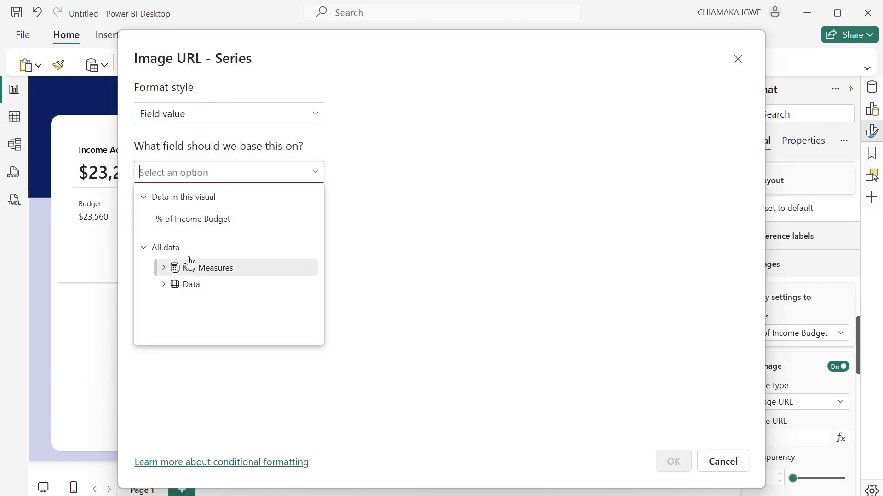
pyautogui.click(163, 268)
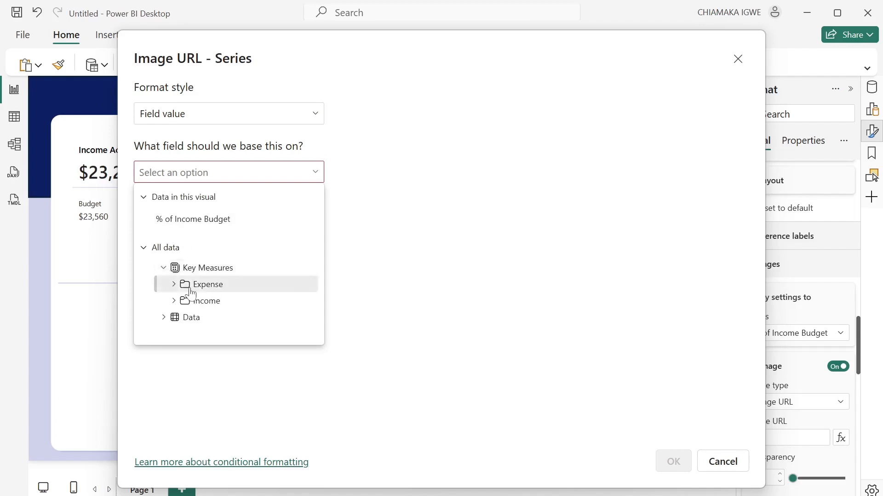
pyautogui.click(174, 304)
pyautogui.scroll(-3, 212, 302)
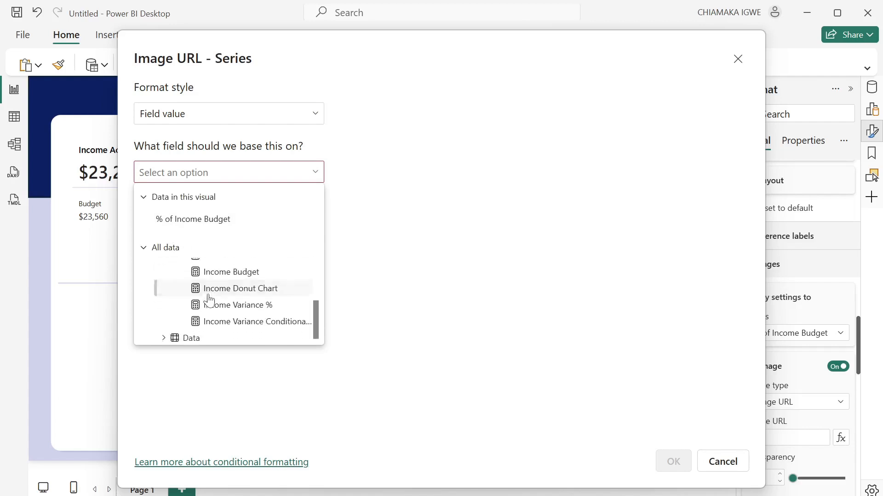
pyautogui.click(233, 285)
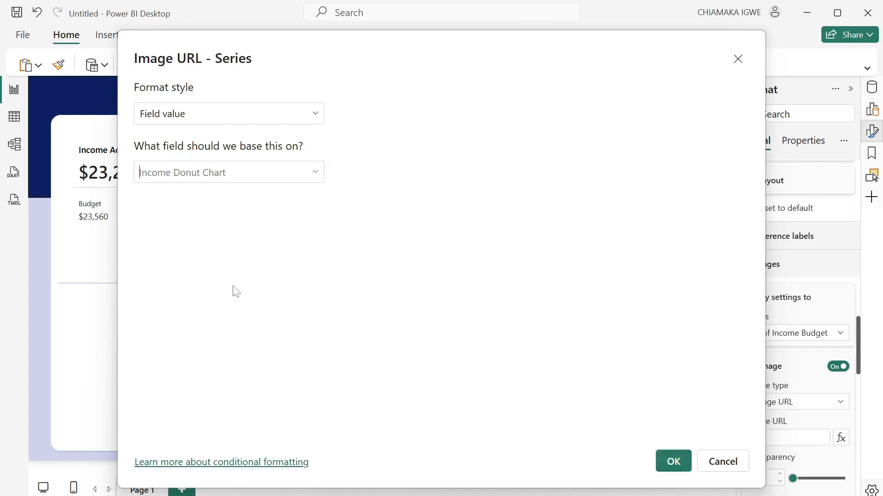
pyautogui.click(672, 461)
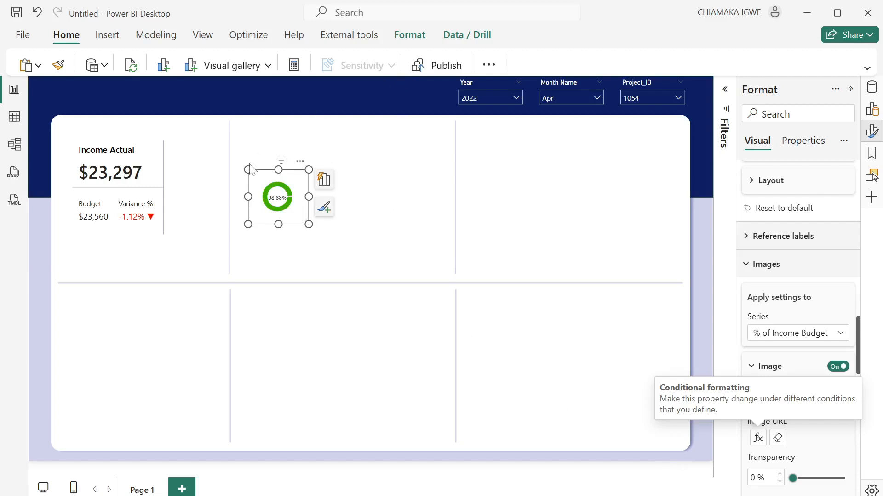
pyautogui.moveTo(291, 184); pyautogui.dragTo(205, 181)
pyautogui.click(371, 224)
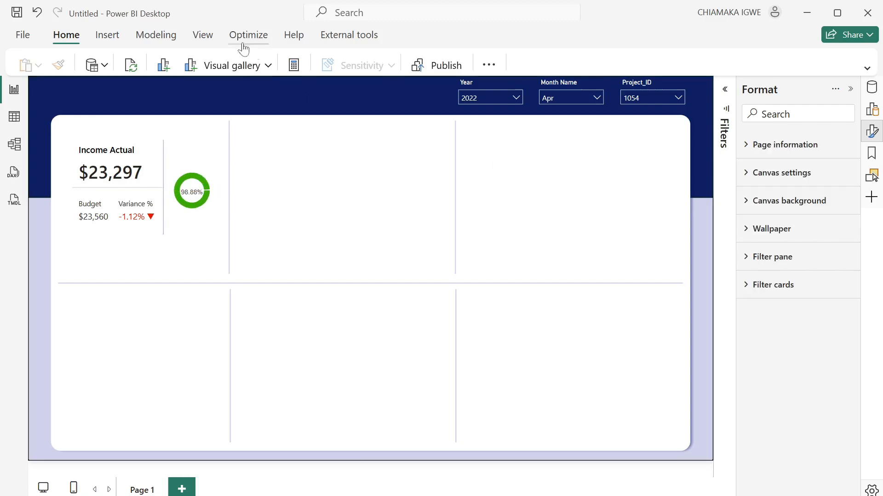
# Insert a rectangle shape and place it over the Income Actual card
pyautogui.click(111, 36)
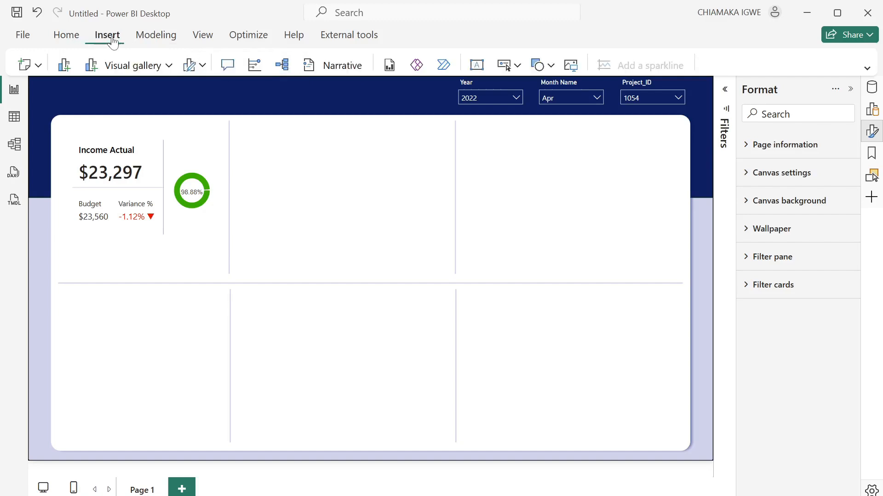
pyautogui.click(547, 66)
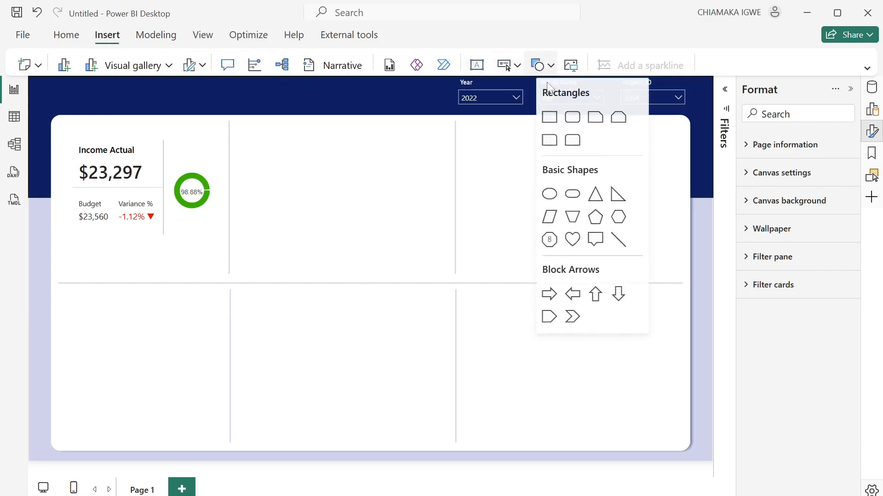
pyautogui.click(552, 117)
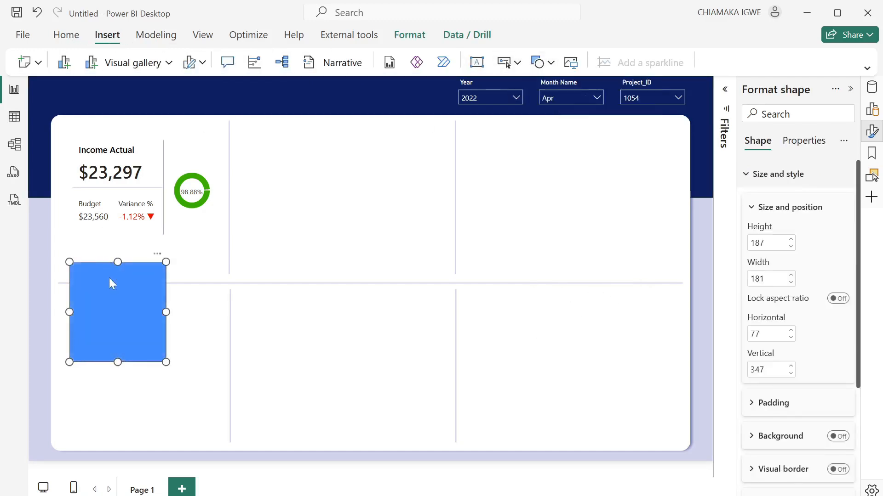
pyautogui.moveTo(110, 282); pyautogui.dragTo(114, 159)
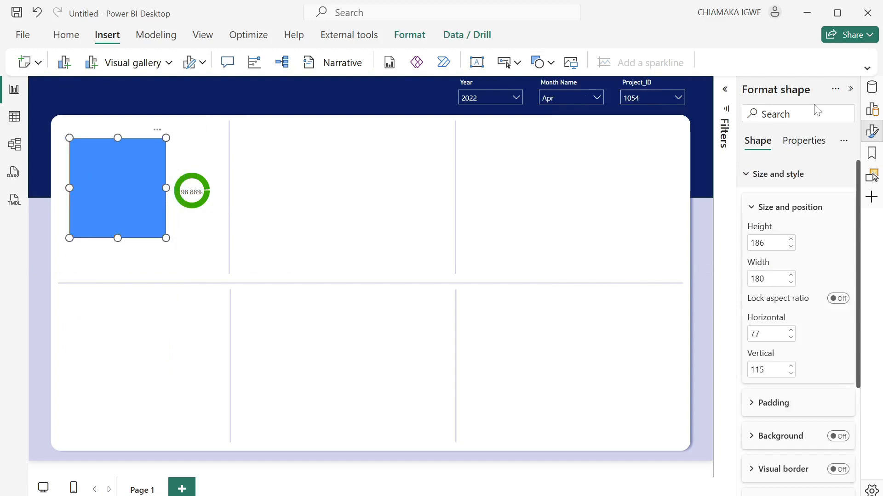
# Set the rectangle's height to 187 and width to 307
pyautogui.doubleClick(760, 242)
pyautogui.write('187')
pyautogui.doubleClick(758, 277)
pyautogui.write('307')
pyautogui.press('Return')
# Set the rectangle's fill transparency to 100%
pyautogui.scroll(-10, 761, 279)
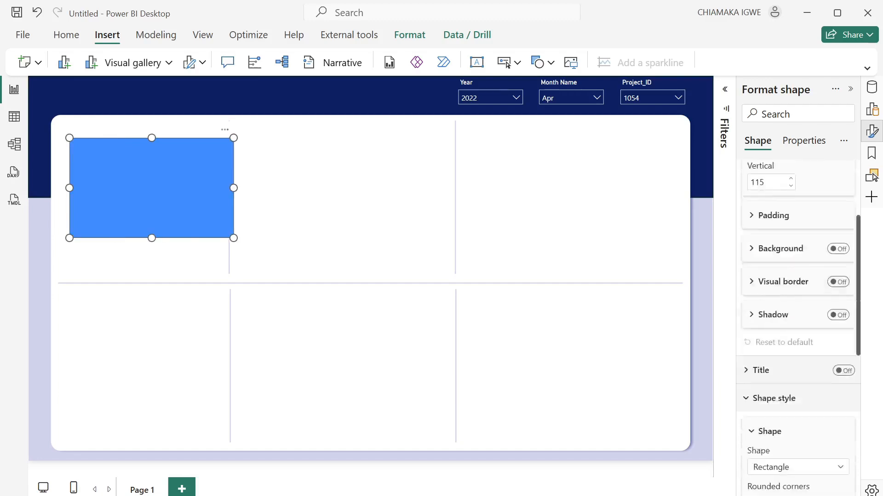
pyautogui.click(760, 271)
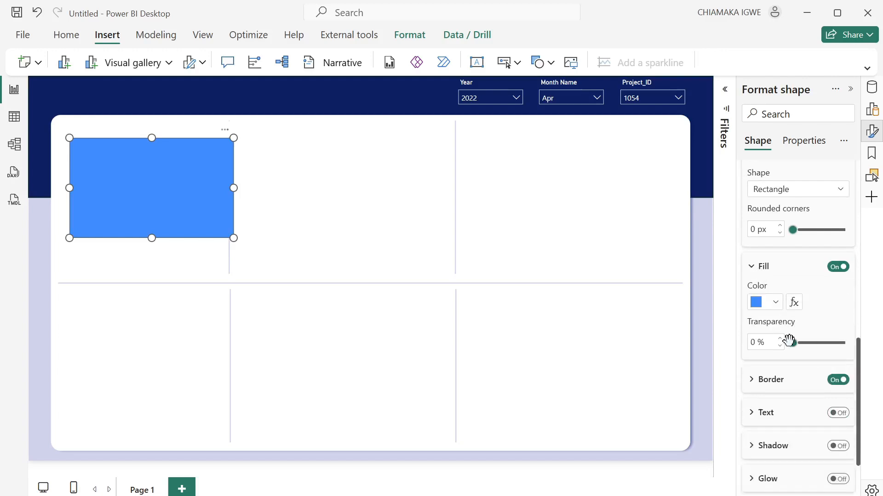
pyautogui.moveTo(793, 343); pyautogui.dragTo(845, 343)
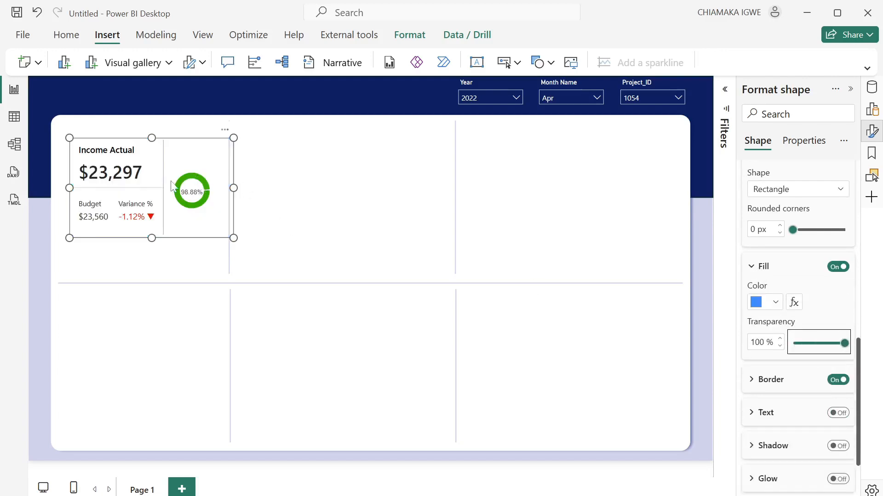
# Send the transparent rectangle to the back, behind the Income Actual and donut cards
pyautogui.click(190, 230)
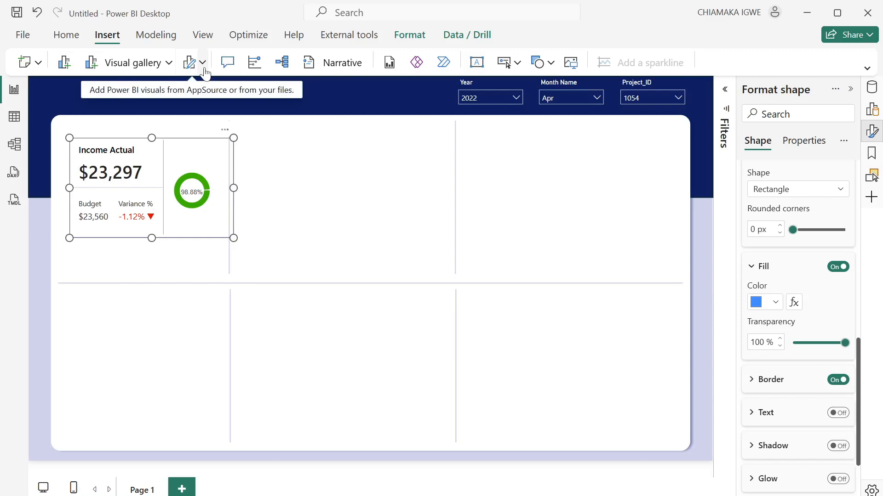
pyautogui.click(406, 41)
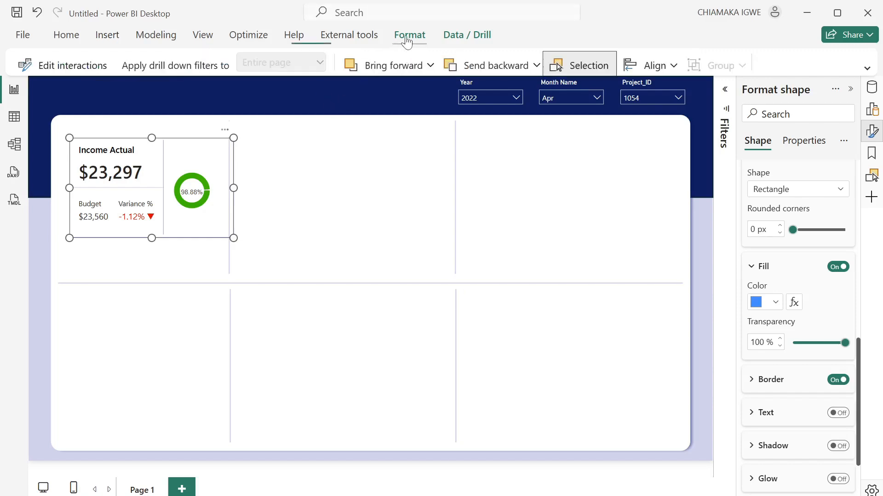
pyautogui.click(536, 66)
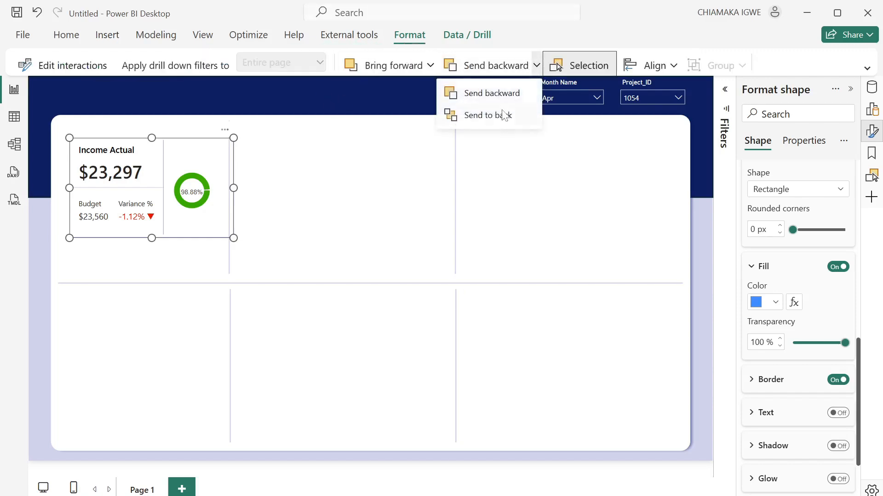
pyautogui.click(504, 115)
# Turn off the rectangle's shape border and enable a light purple visual border with 5 px rounded corners
pyautogui.scroll(-2, 830, 292)
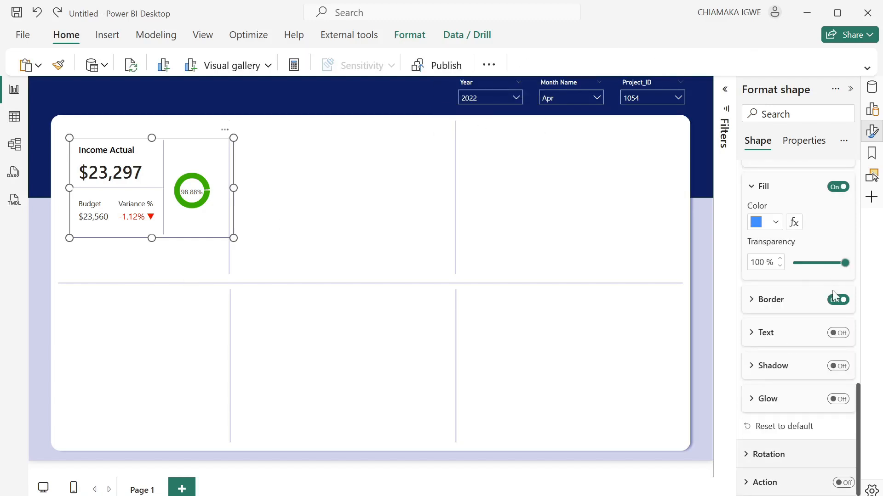
pyautogui.click(837, 300)
pyautogui.scroll(5, 834, 305)
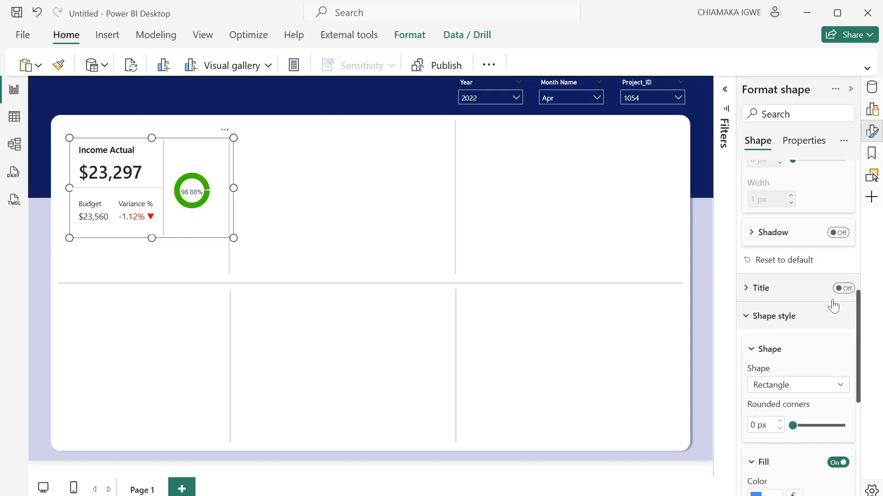
pyautogui.scroll(3, 833, 305)
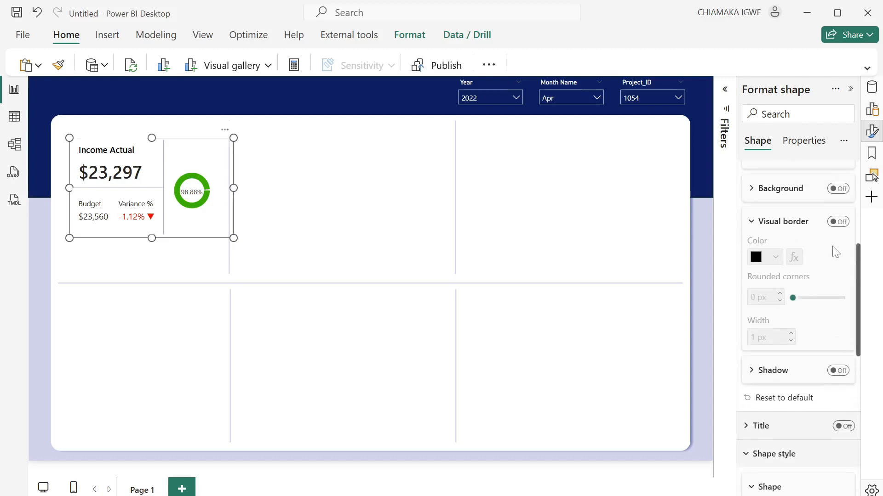
pyautogui.click(839, 222)
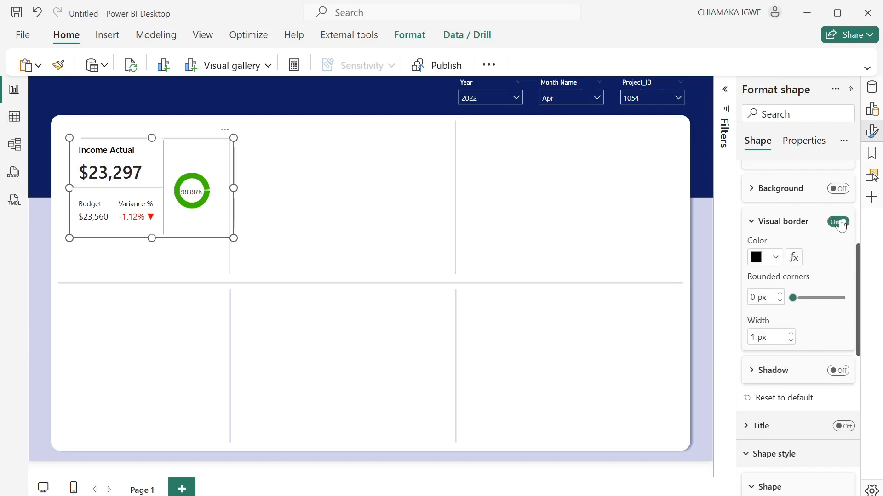
pyautogui.click(776, 259)
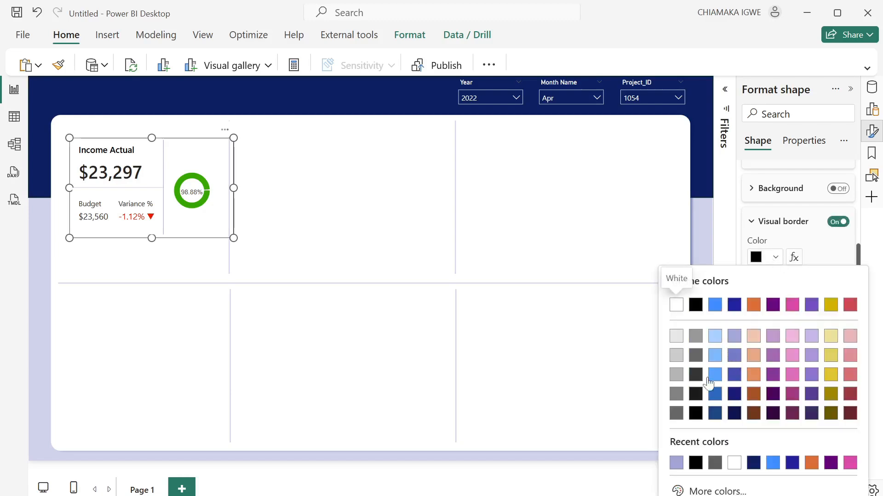
pyautogui.click(676, 463)
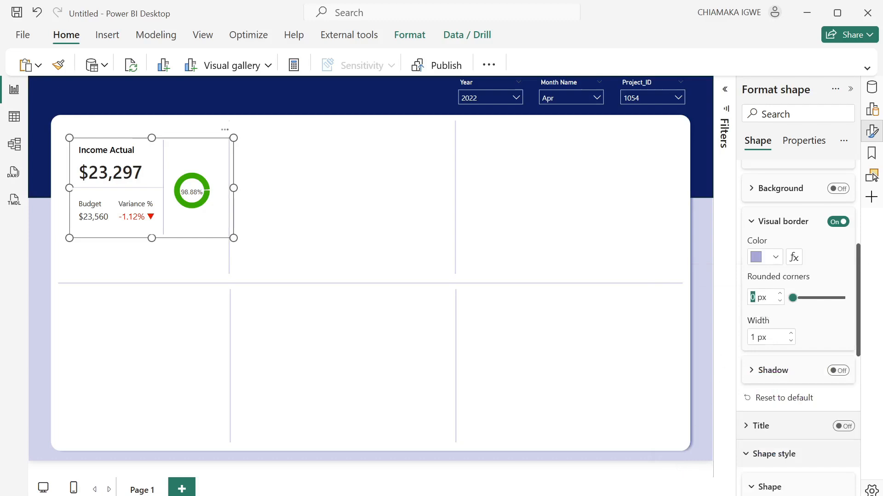
pyautogui.write('5')
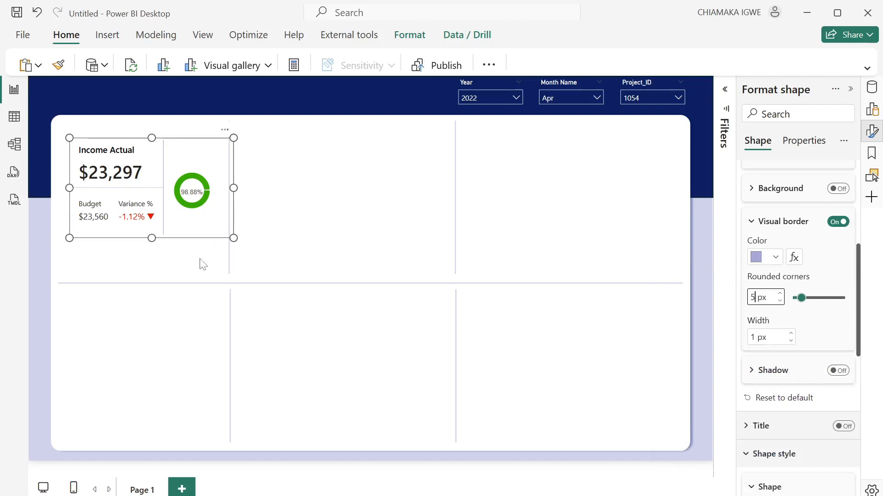
pyautogui.click(203, 264)
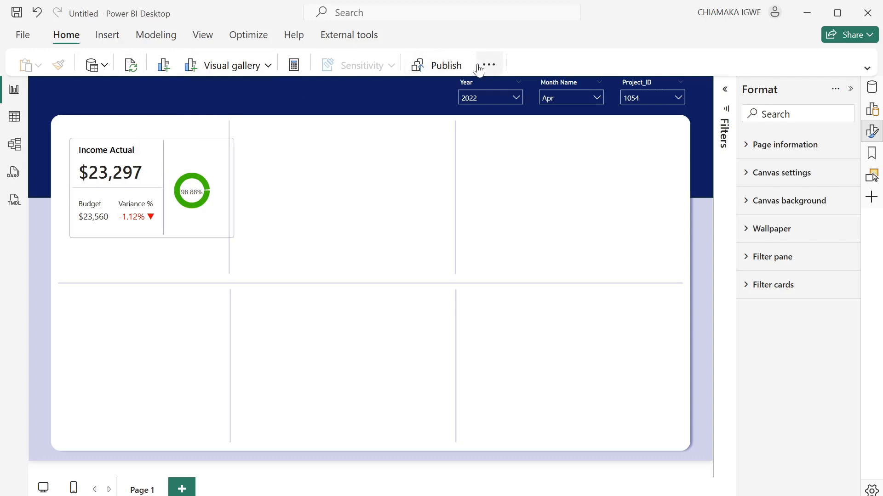
# Insert a text box reading "% of Income Budget" and shrink it to about 38 high and 137 wide
pyautogui.click(109, 40)
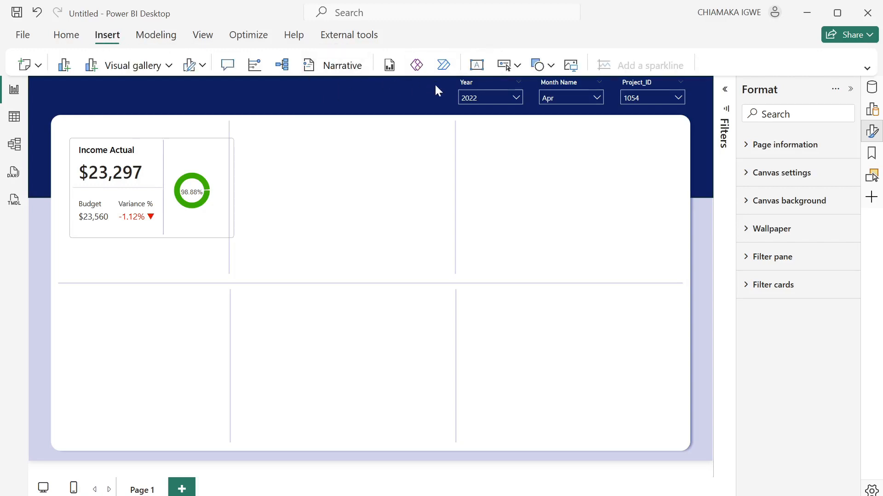
pyautogui.click(476, 65)
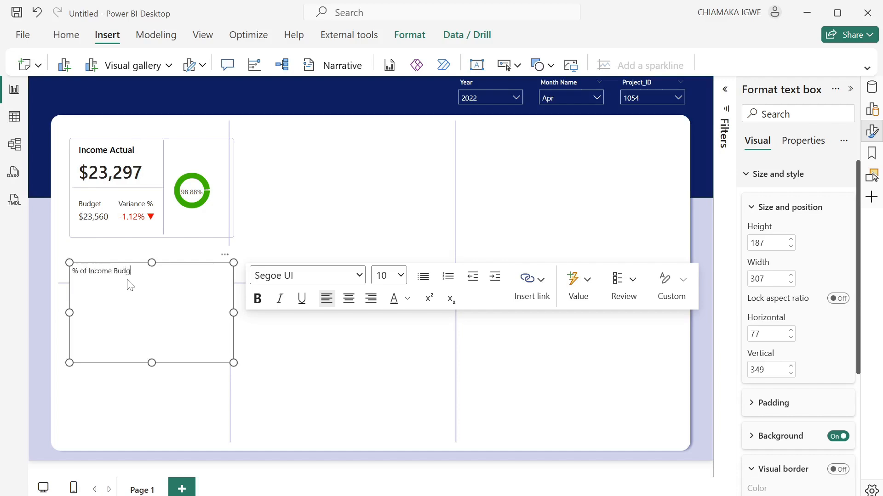
pyautogui.write('% of Income Budg')
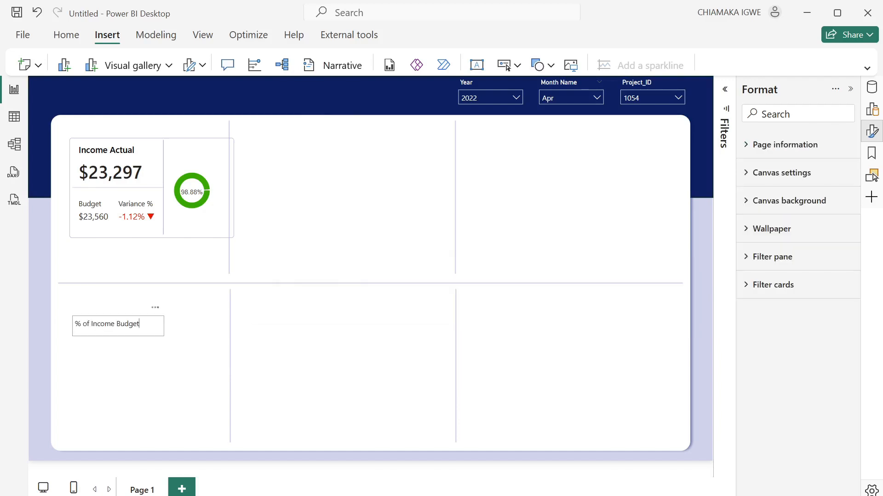
pyautogui.click(142, 325)
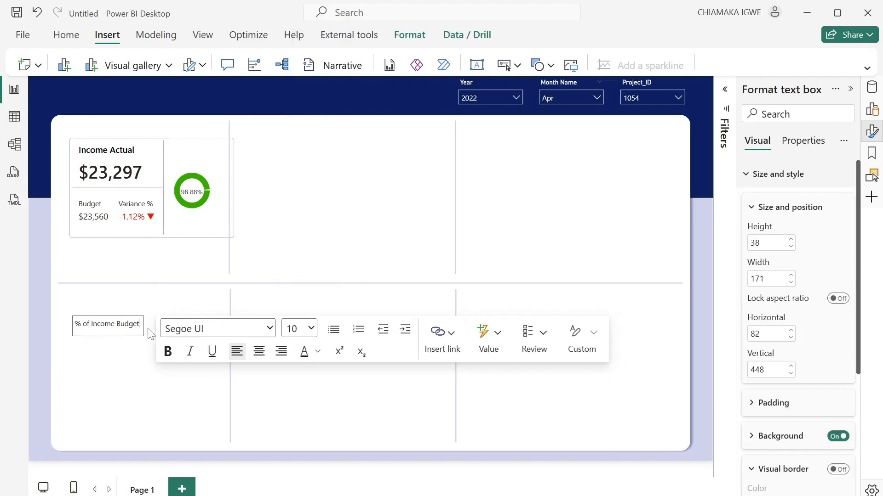
# Move the "% of Income Budget" text box above the donut chart and turn off its background
pyautogui.moveTo(134, 309); pyautogui.dragTo(225, 135)
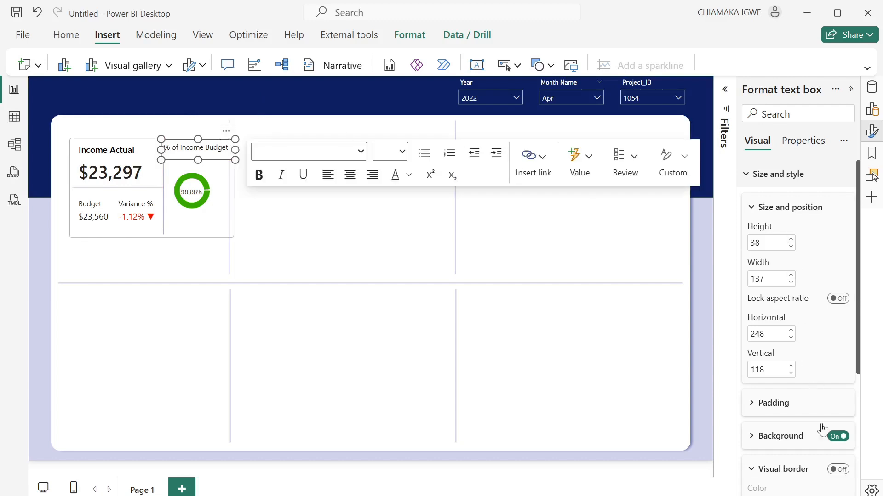
pyautogui.click(838, 436)
pyautogui.click(168, 419)
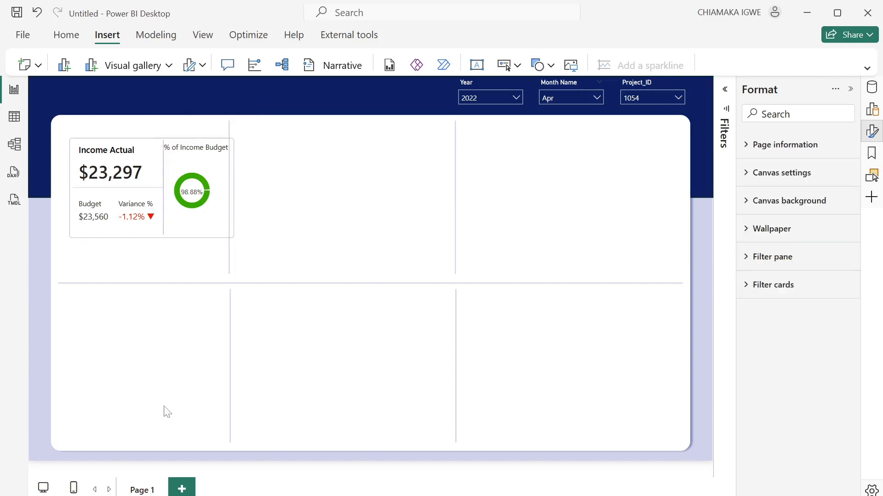
pyautogui.moveTo(228, 134); pyautogui.dragTo(229, 136)
pyautogui.click(292, 253)
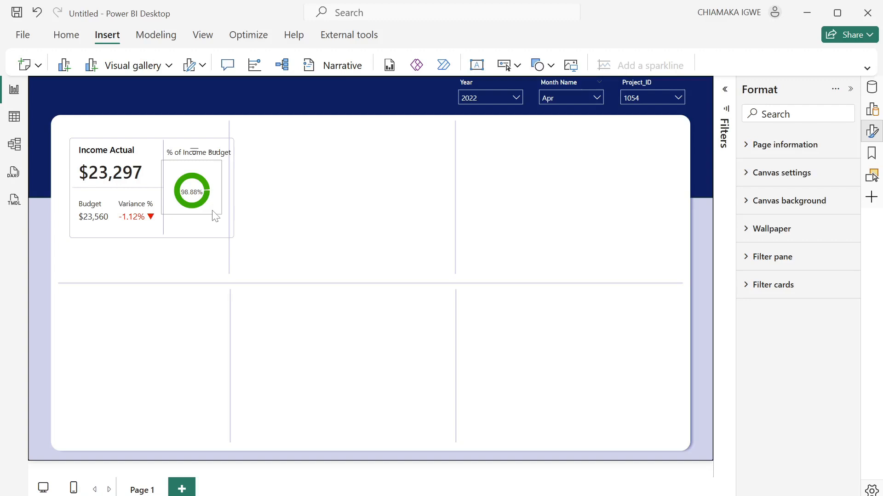
# Group the donut chart, Income Actual card, "% of Income Budget" text box and rounded rectangle border together
pyautogui.click(214, 216)
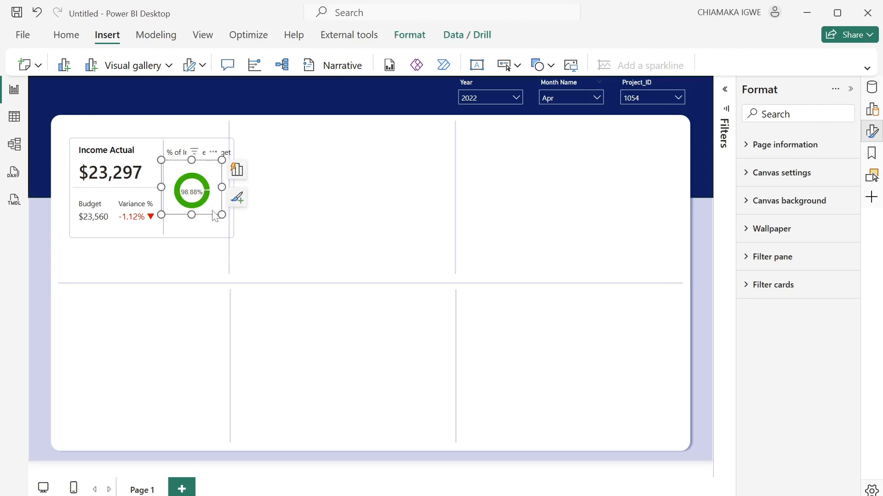
pyautogui.keyDown('ctrl'); pyautogui.click(141, 228); pyautogui.keyUp('ctrl')
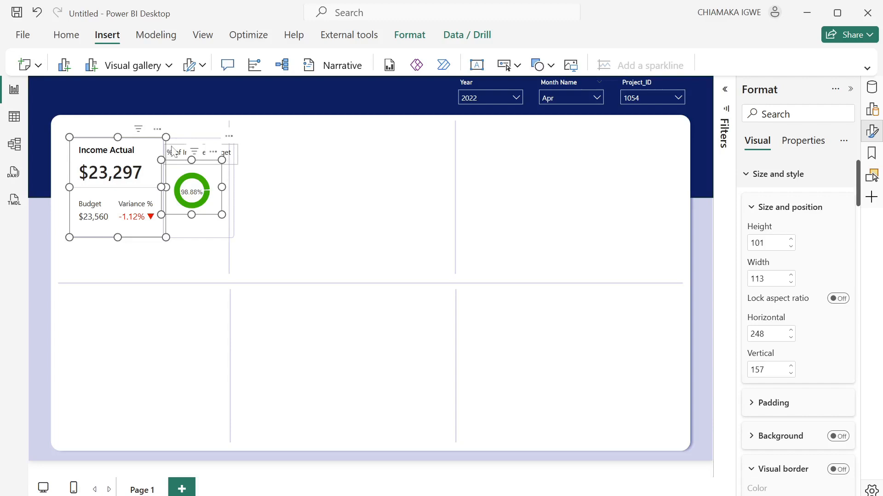
pyautogui.keyDown('ctrl'); pyautogui.click(172, 152); pyautogui.keyUp('ctrl')
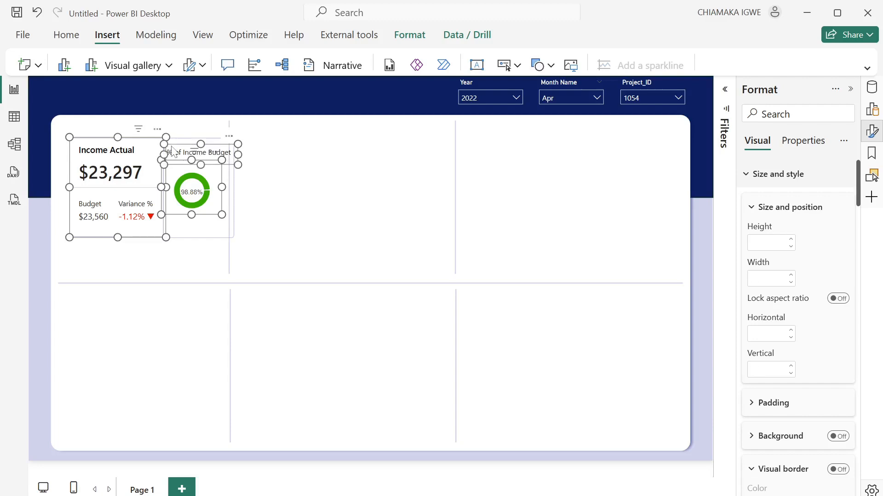
pyautogui.keyDown('ctrl'); pyautogui.click(198, 238); pyautogui.keyUp('ctrl')
pyautogui.hotkey('ctrl', 'g')
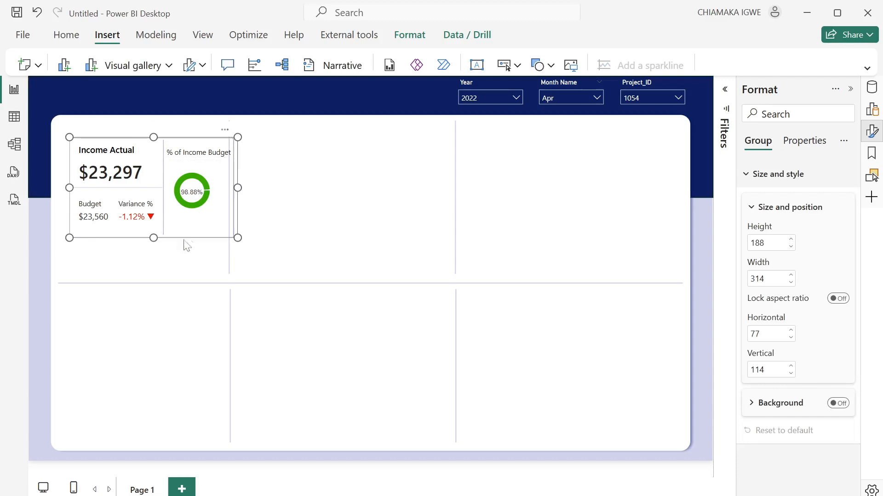
pyautogui.click(184, 262)
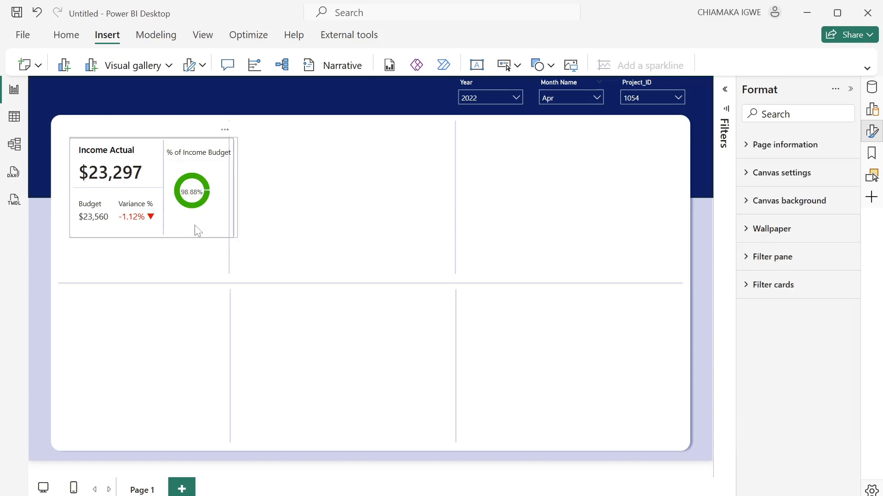
# Move the income group down to just above the horizontal divider and place a copy in the first section below it
pyautogui.moveTo(184, 240); pyautogui.dragTo(187, 260)
pyautogui.click(154, 97)
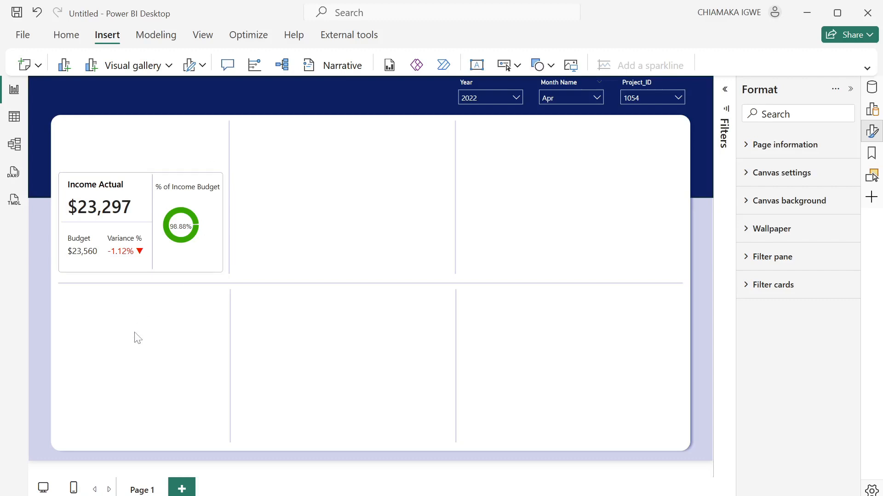
pyautogui.moveTo(160, 266); pyautogui.dragTo(162, 437)
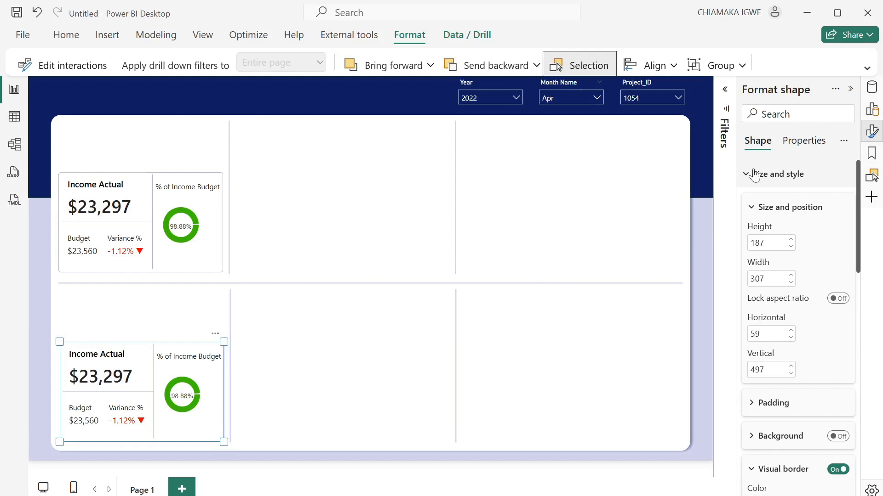
# Replace Income Actual with the Expense Actual measure in the copied group's card
pyautogui.click(141, 379)
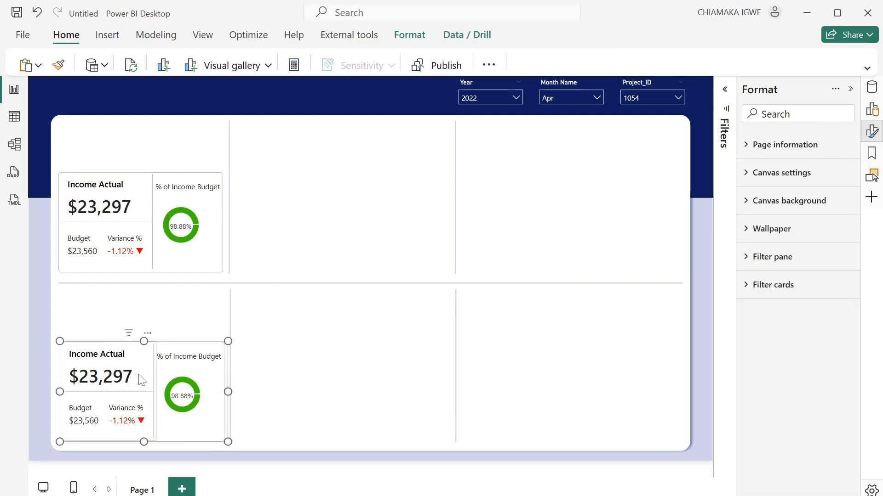
pyautogui.click(141, 380)
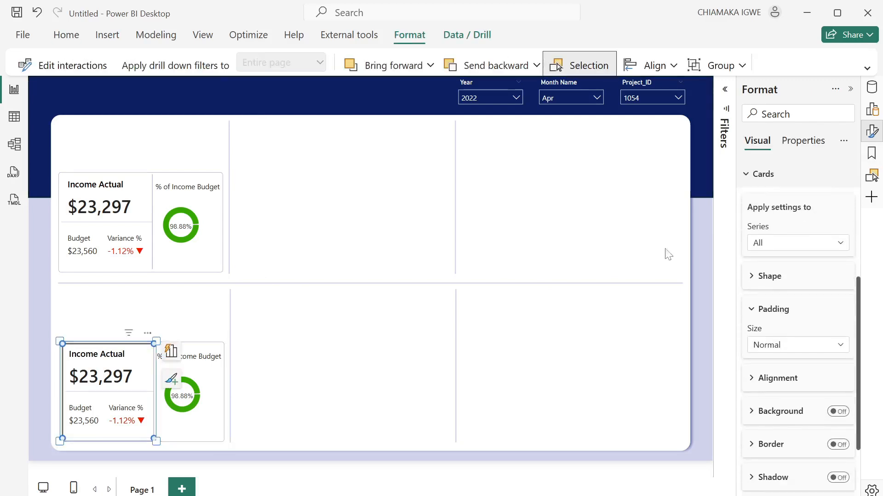
pyautogui.click(875, 115)
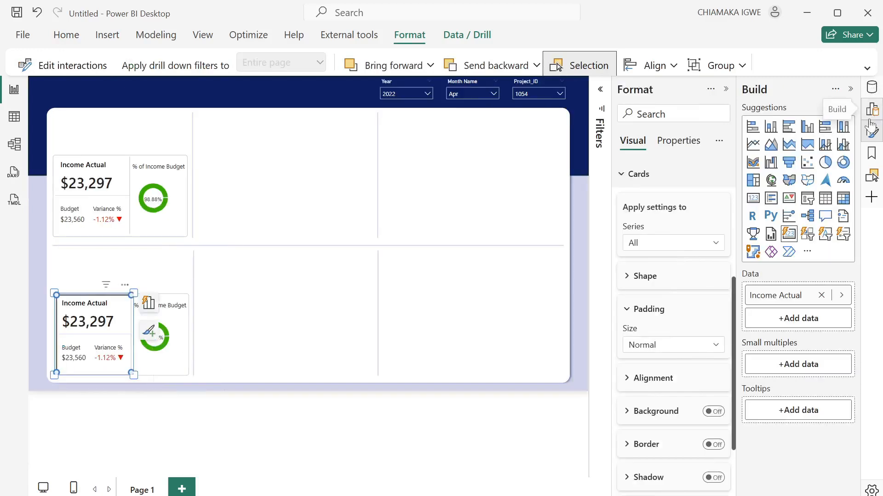
pyautogui.click(821, 297)
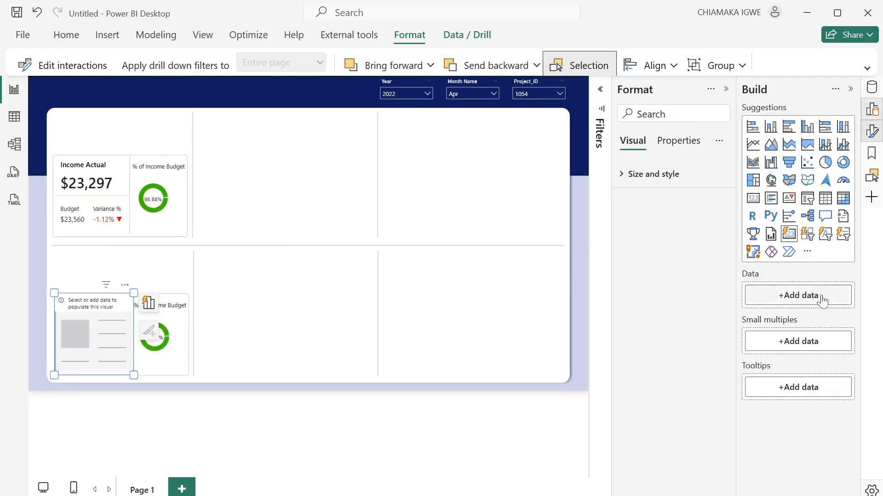
pyautogui.click(871, 88)
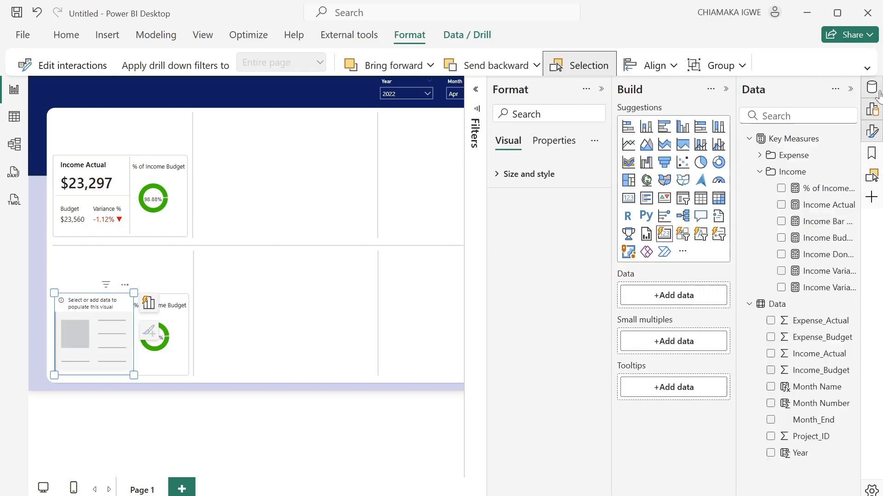
pyautogui.click(761, 156)
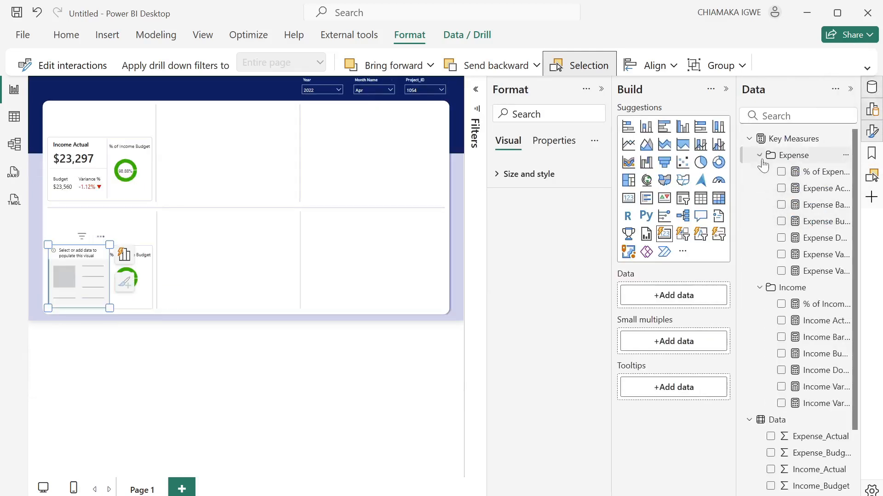
pyautogui.click(781, 188)
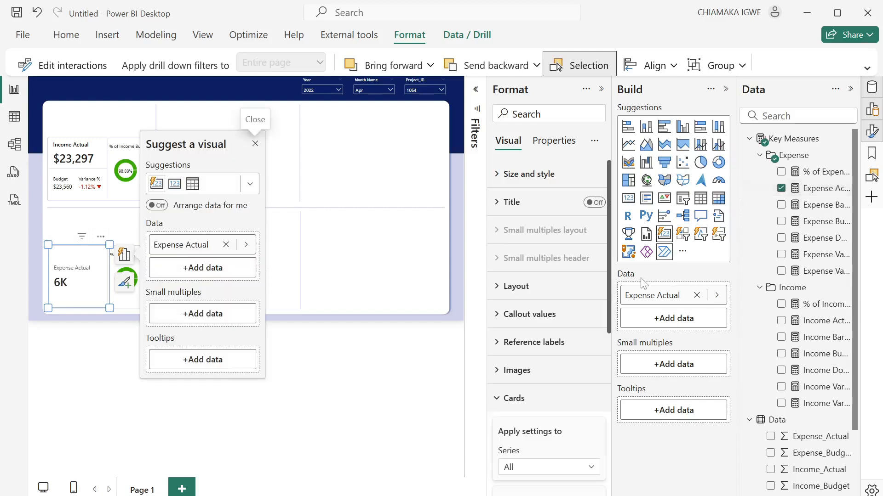
pyautogui.click(255, 145)
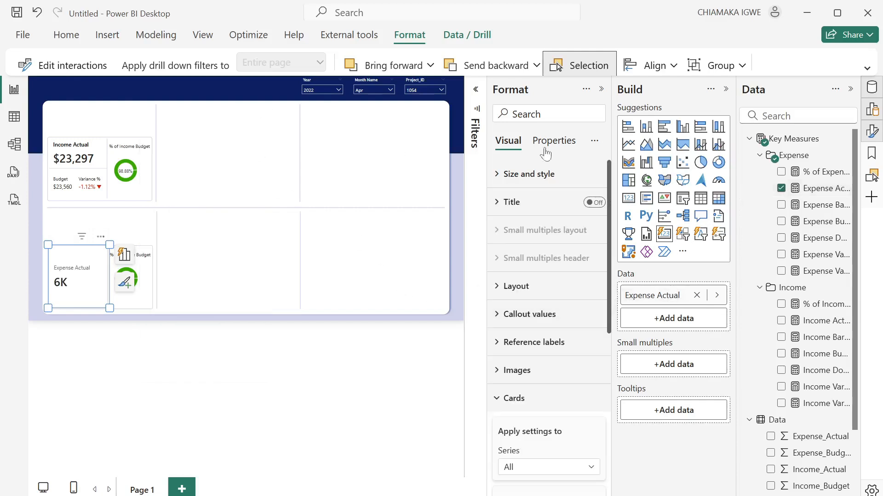
# Format the Expense Actual measure as currency in dollars
pyautogui.click(601, 89)
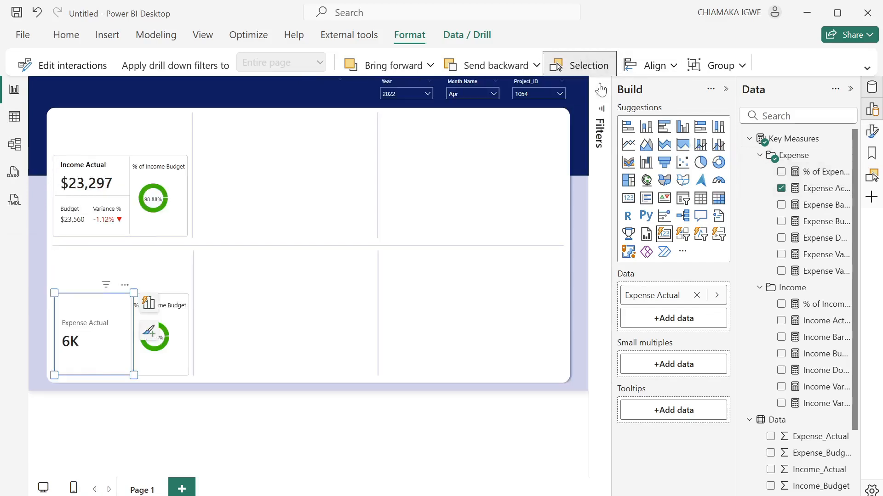
pyautogui.click(818, 192)
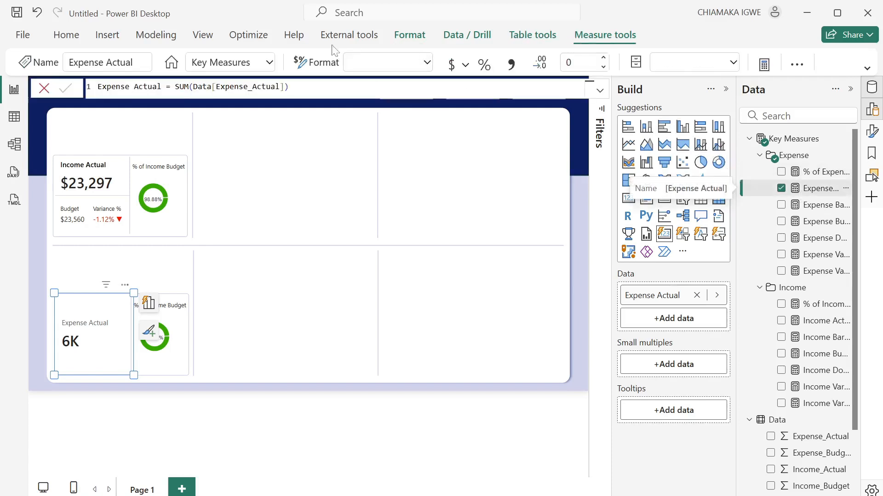
pyautogui.click(456, 71)
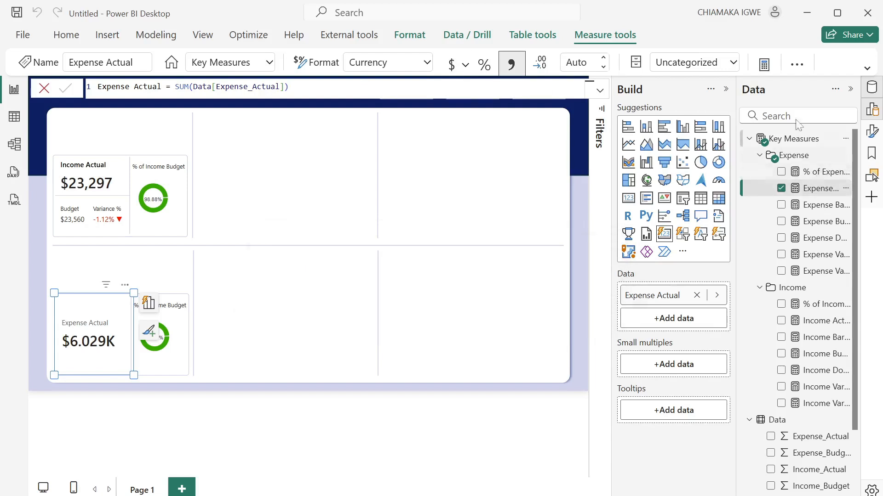
pyautogui.click(726, 89)
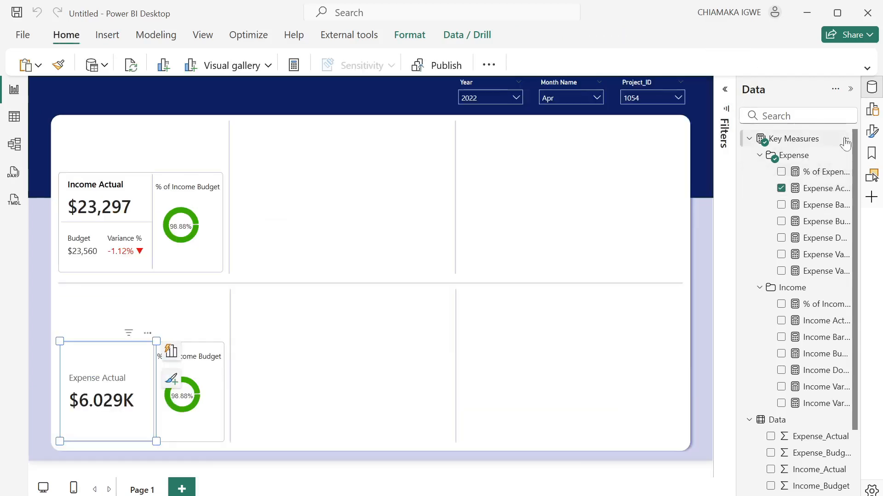
# Add Expense Budget and Expense Variance Conditional Formatting as reference labels for the Expense Actual series
pyautogui.click(872, 131)
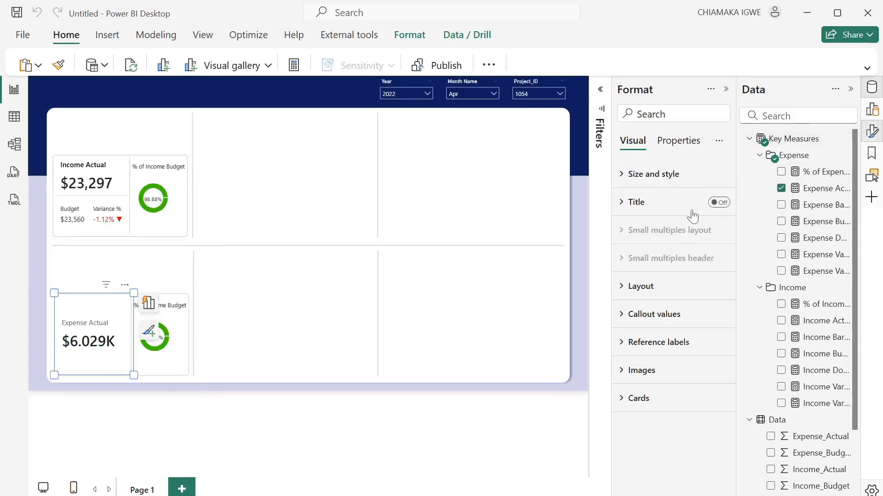
pyautogui.click(622, 342)
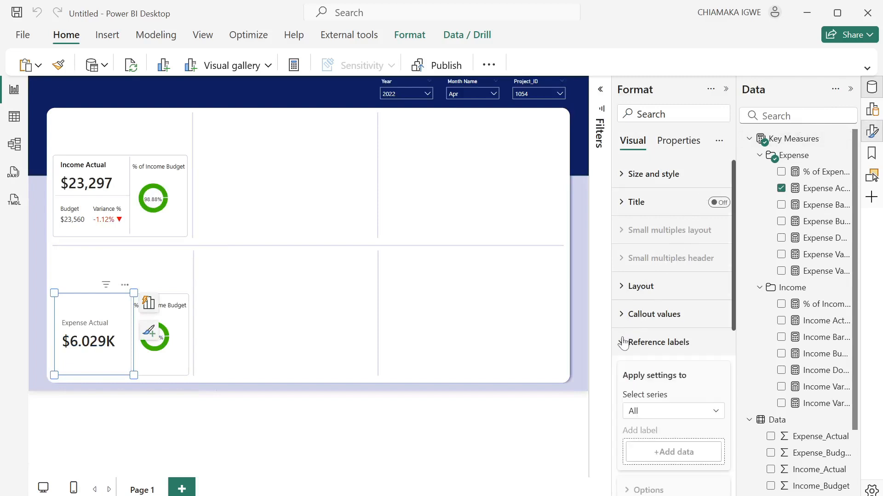
pyautogui.scroll(-5, 692, 313)
pyautogui.click(680, 207)
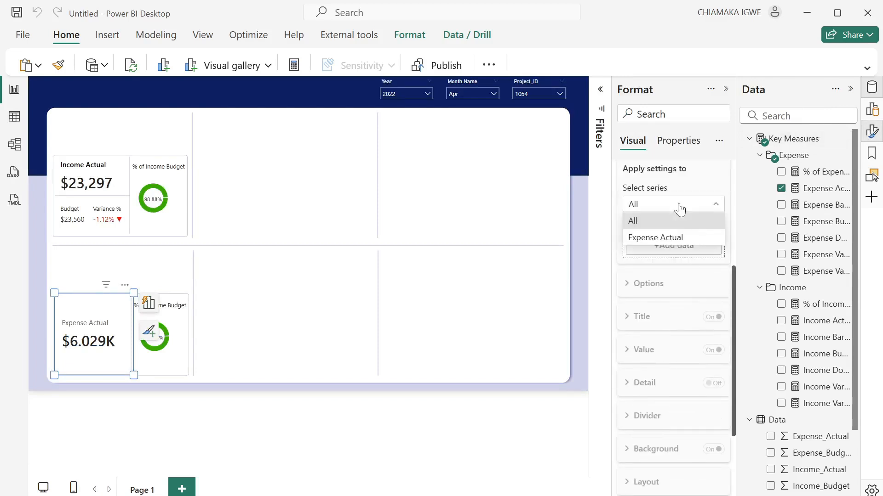
pyautogui.click(657, 237)
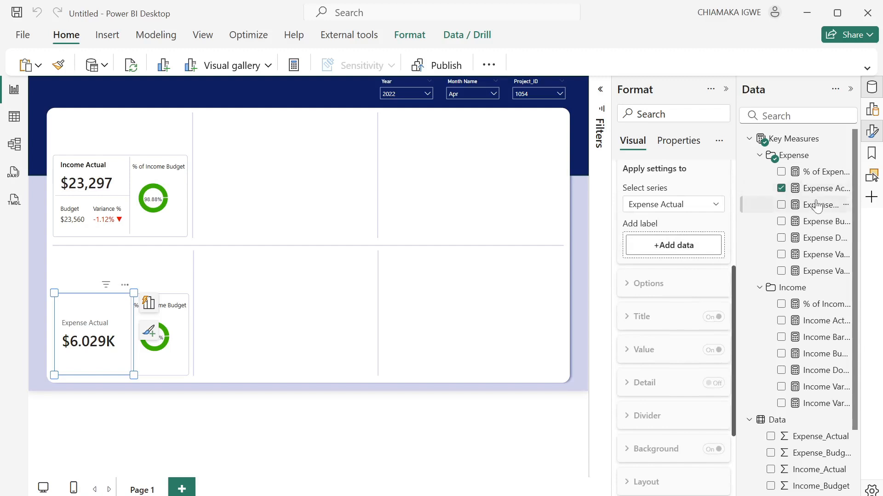
pyautogui.moveTo(818, 221); pyautogui.dragTo(675, 246)
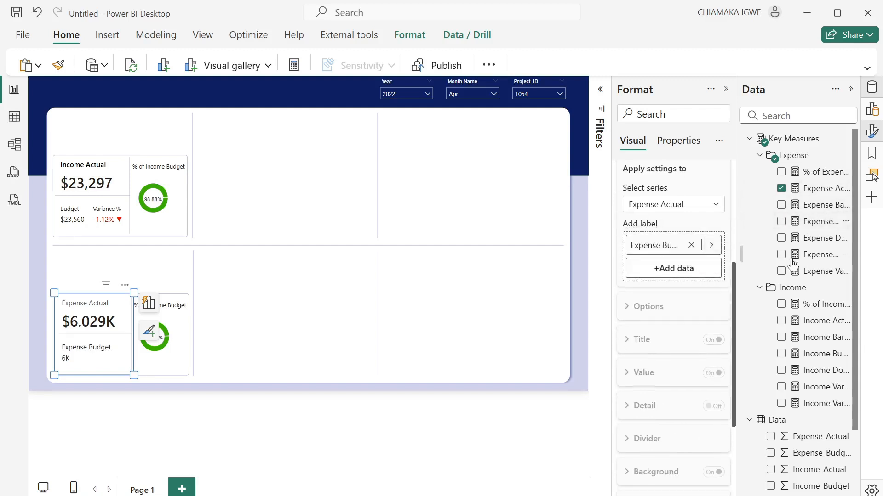
pyautogui.moveTo(836, 277); pyautogui.dragTo(699, 278)
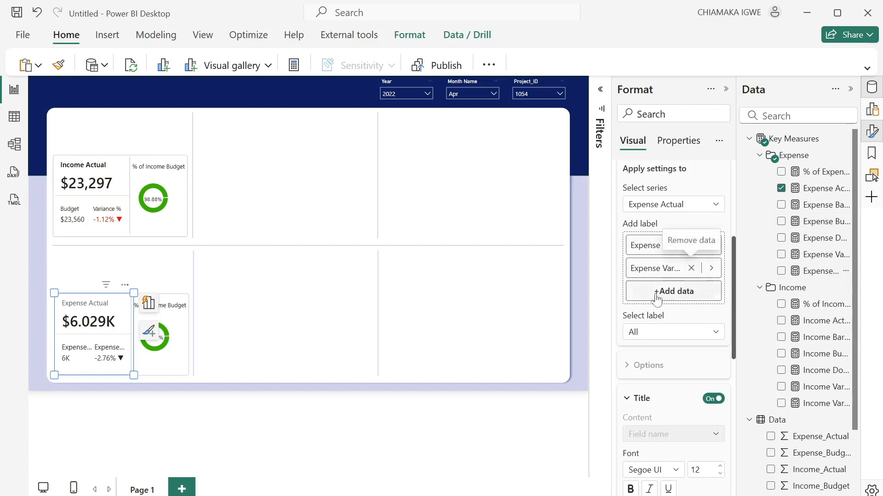
# Give the Expense Budget reference label the custom title "Budget" at font size 10
pyautogui.click(680, 336)
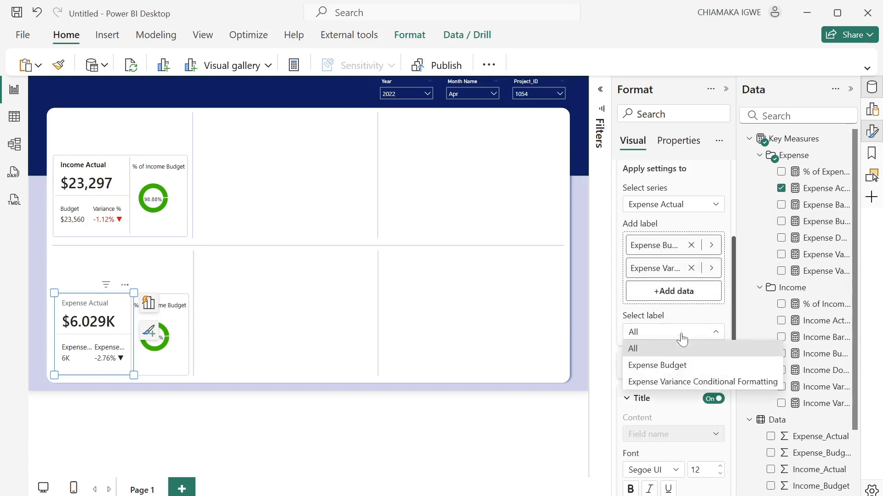
pyautogui.click(679, 365)
pyautogui.scroll(-3, 680, 349)
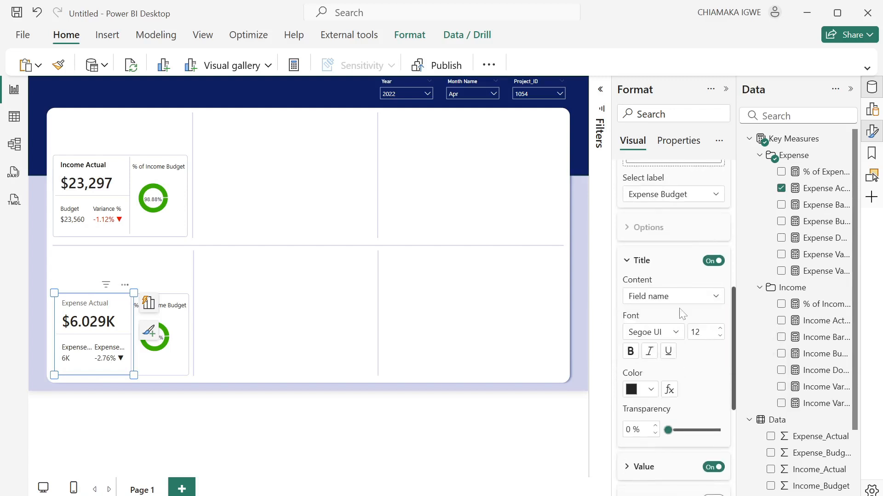
pyautogui.click(682, 305)
pyautogui.click(668, 312)
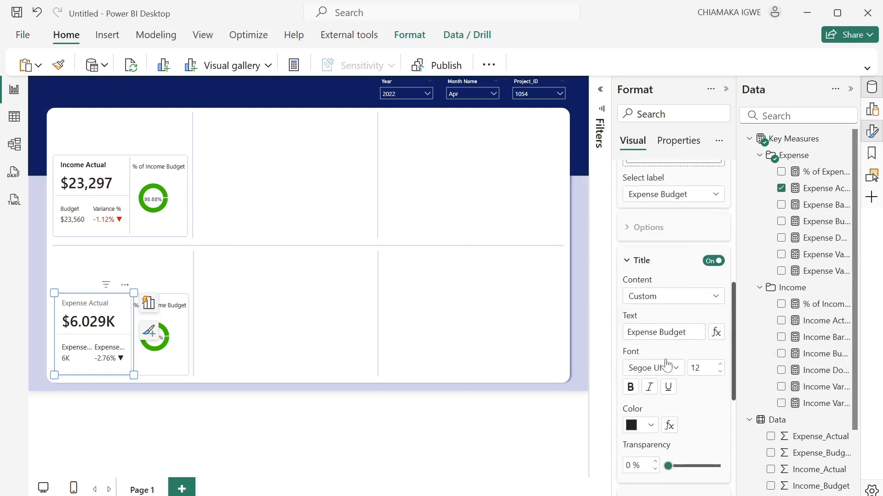
pyautogui.moveTo(658, 332); pyautogui.dragTo(612, 332)
pyautogui.press('BackSpace')
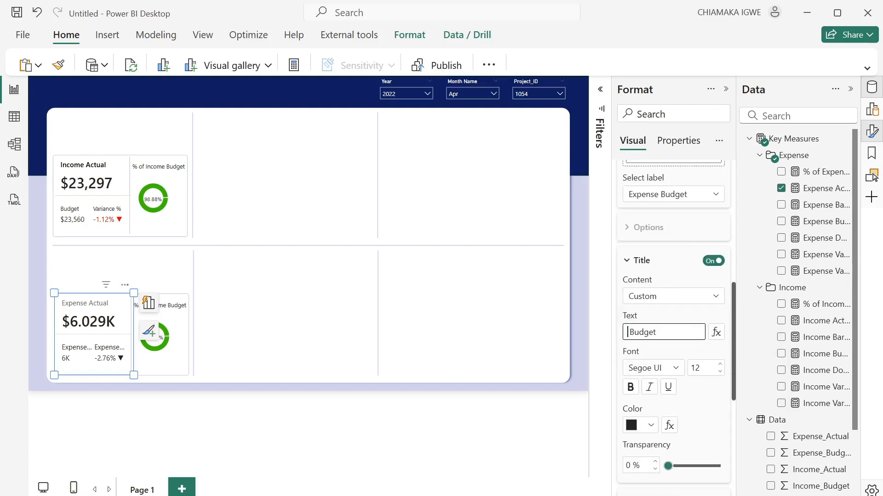
pyautogui.click(695, 367)
pyautogui.write('10')
# Set the display units of the Expense Budget reference label's value to None
pyautogui.scroll(-3, 699, 394)
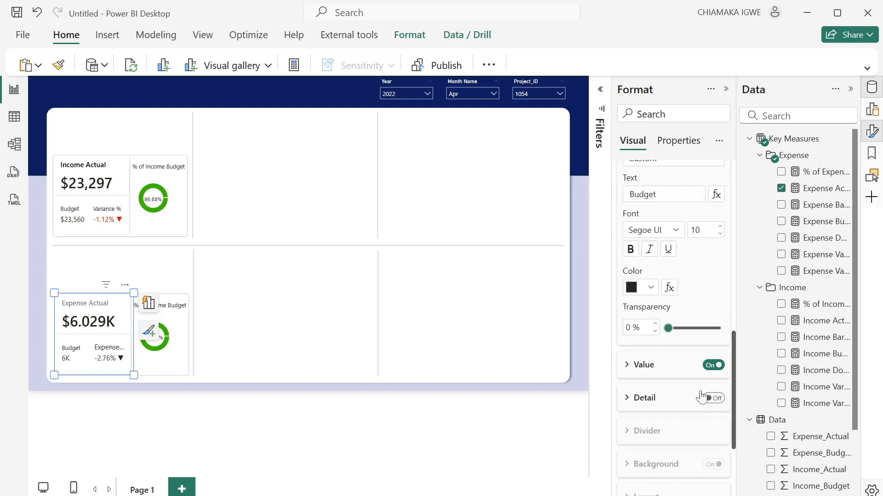
pyautogui.scroll(3, 693, 282)
pyautogui.scroll(-4, 690, 301)
pyautogui.scroll(2, 693, 306)
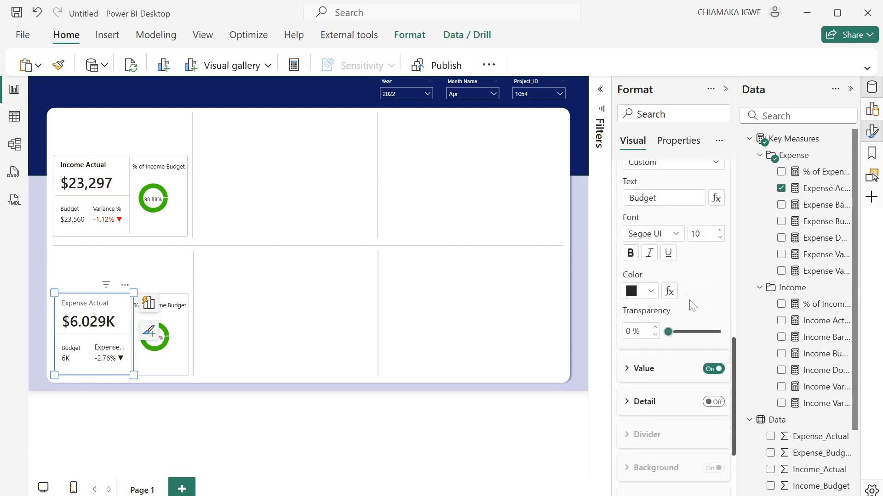
pyautogui.scroll(-2, 680, 307)
pyautogui.click(631, 297)
pyautogui.scroll(-3, 652, 388)
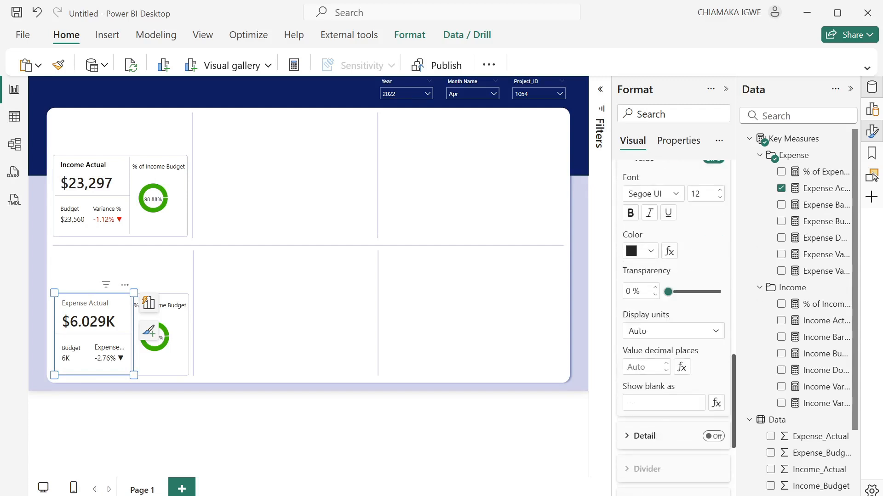
pyautogui.click(684, 334)
pyautogui.click(665, 370)
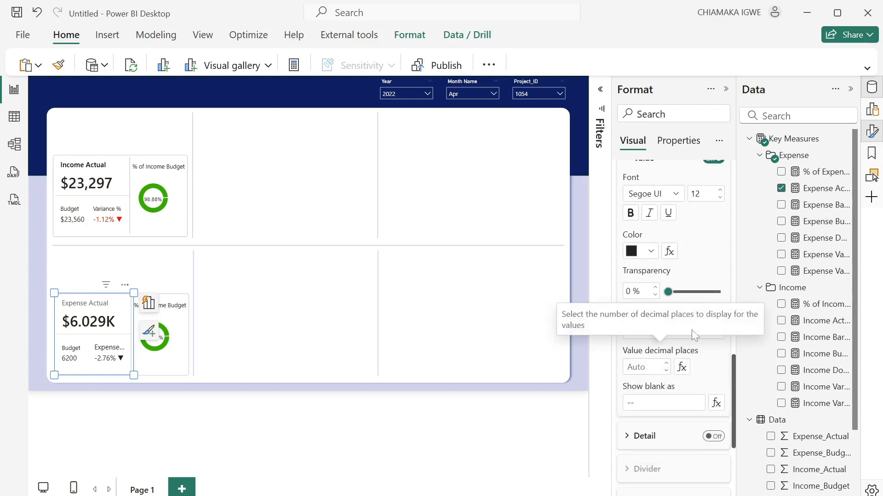
# Format the Expense Budget measure as currency in dollars
pyautogui.click(818, 206)
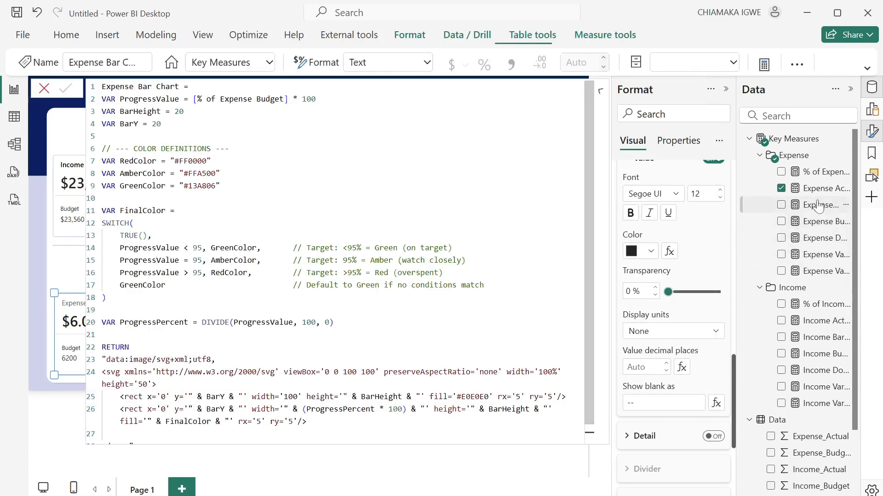
pyautogui.click(814, 227)
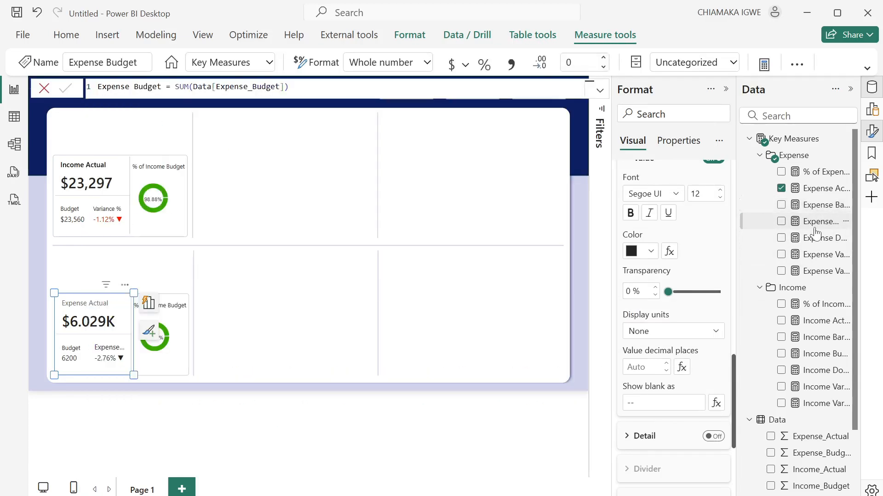
pyautogui.click(456, 64)
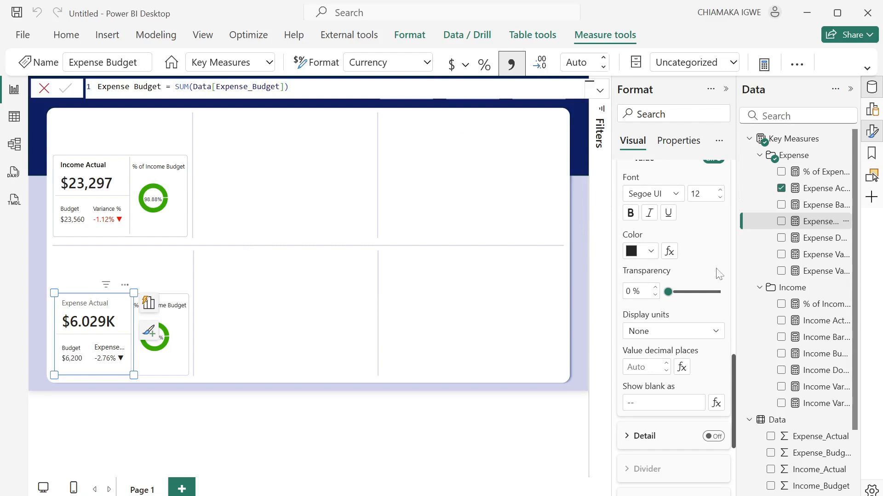
# Give the Expense Variance Conditional Formatting reference label the custom title "Variance %" at font size 10
pyautogui.scroll(2, 688, 263)
pyautogui.scroll(2, 688, 263)
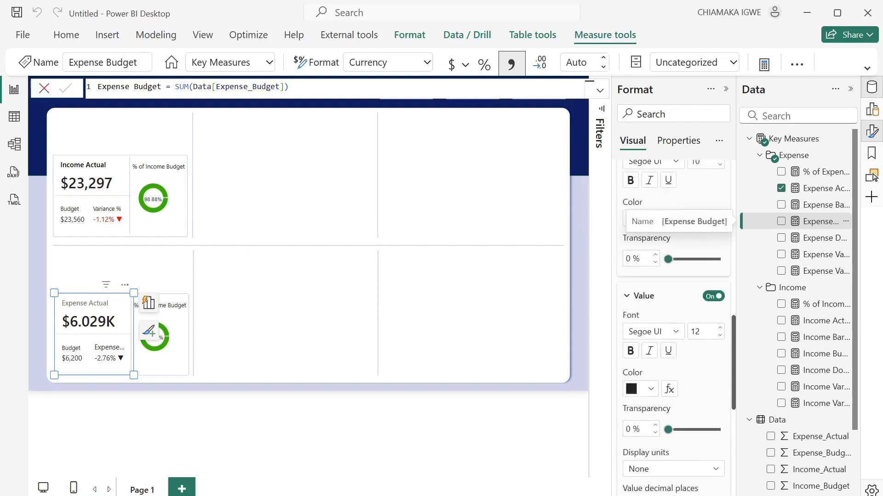
pyautogui.click(694, 332)
pyautogui.scroll(6, 666, 317)
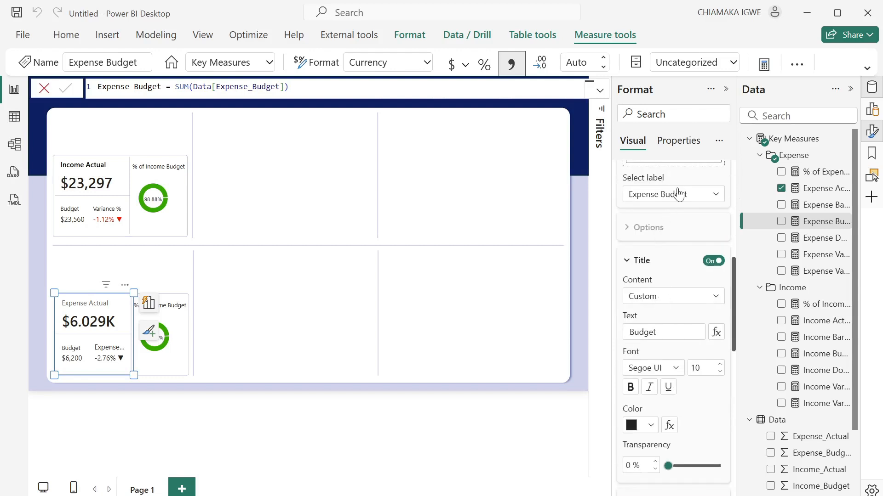
pyautogui.click(679, 195)
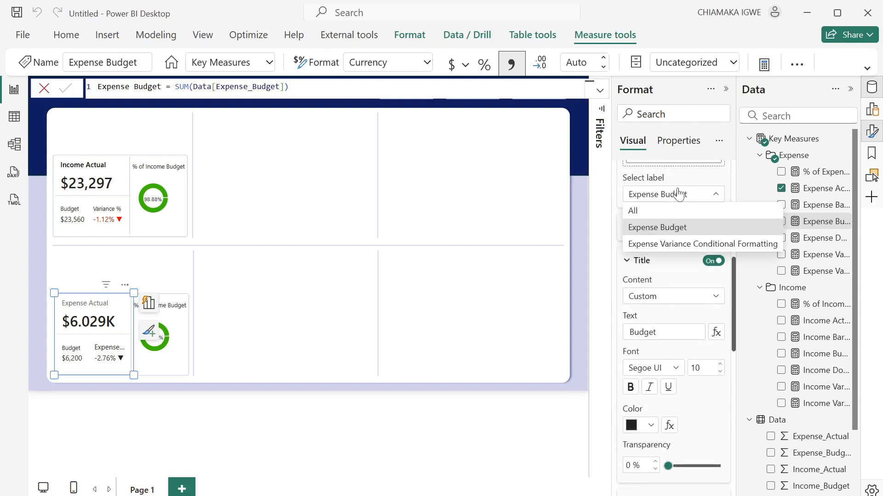
pyautogui.click(685, 245)
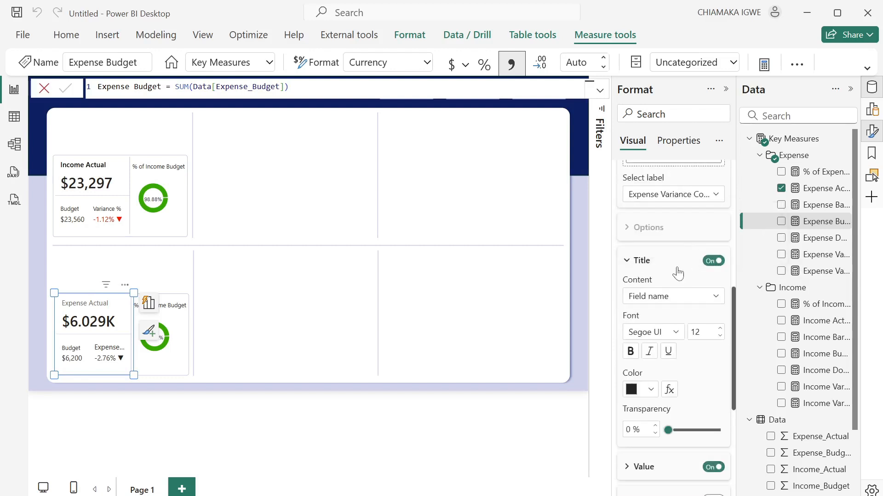
pyautogui.click(672, 297)
pyautogui.click(678, 313)
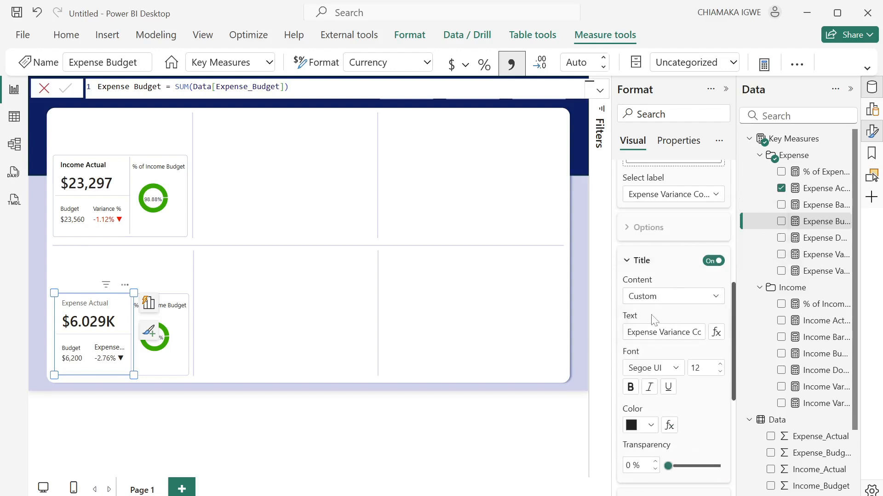
pyautogui.moveTo(653, 331); pyautogui.dragTo(601, 335)
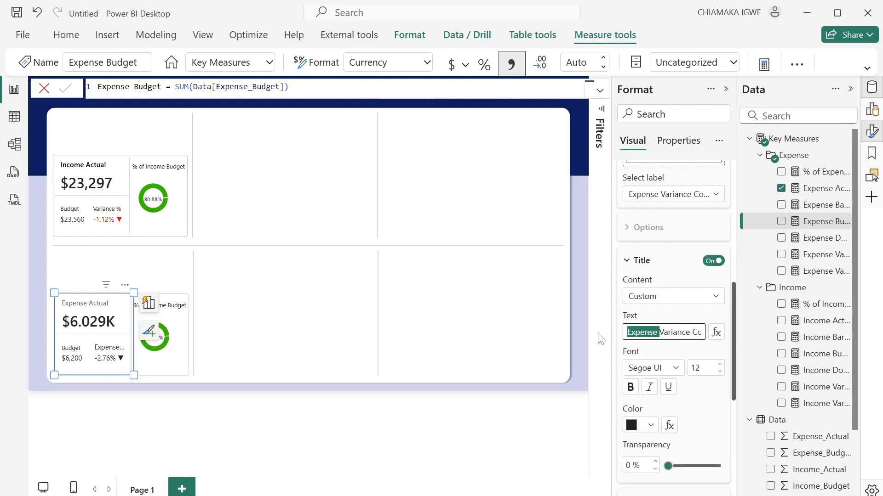
pyautogui.press('BackSpace')
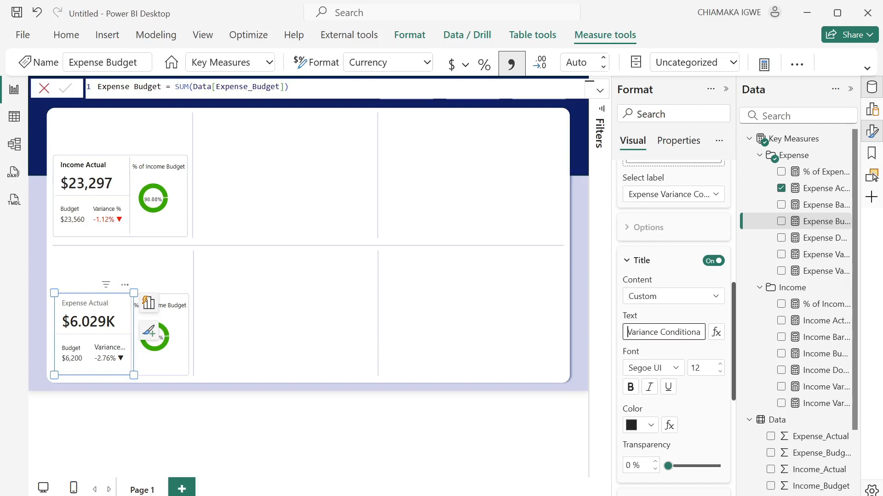
pyautogui.moveTo(659, 332); pyautogui.dragTo(713, 334)
pyautogui.write('%')
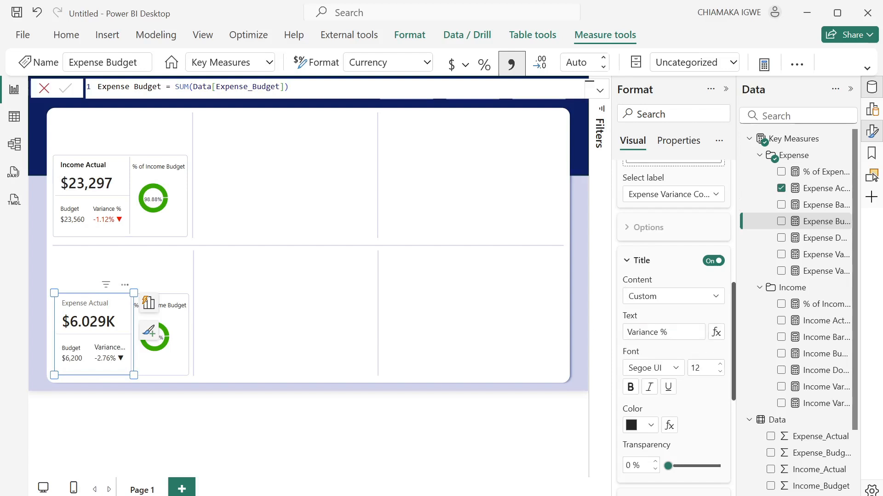
pyautogui.write('10')
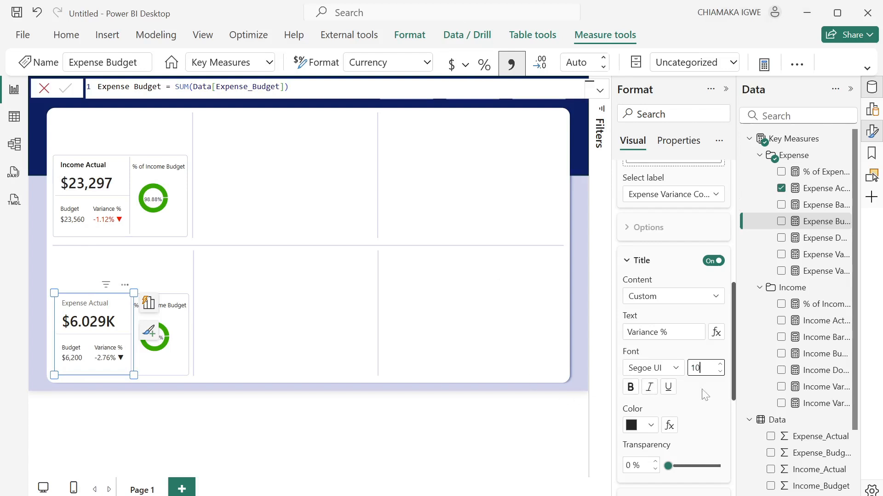
# Set up rules-based conditional colour for the variance label's value, based on the Expense Variance Conditional Formatting measure
pyautogui.scroll(-3, 685, 398)
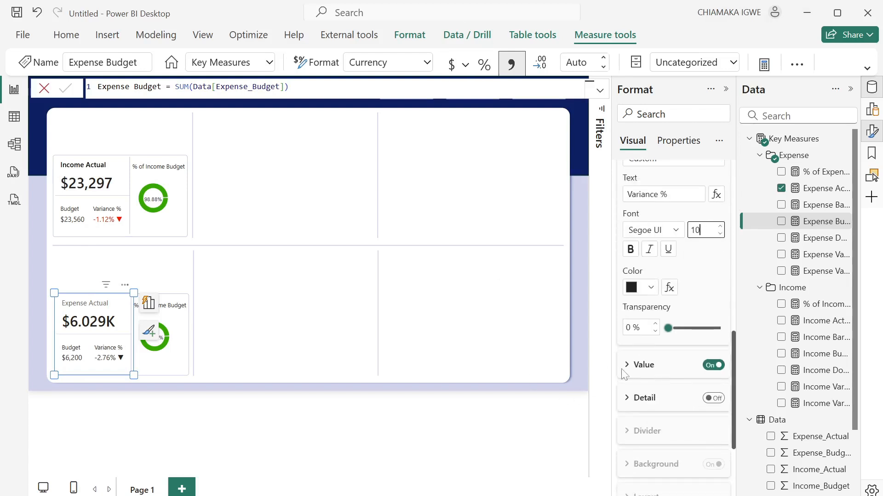
pyautogui.click(626, 366)
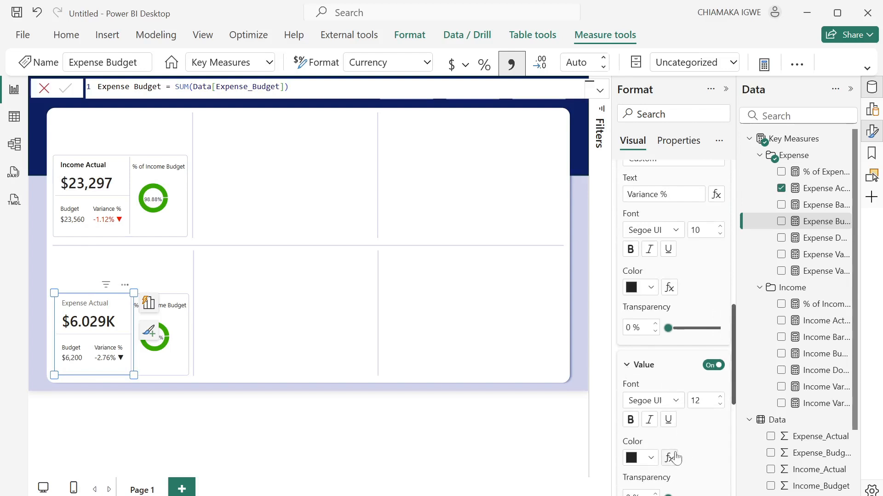
pyautogui.scroll(-3, 693, 445)
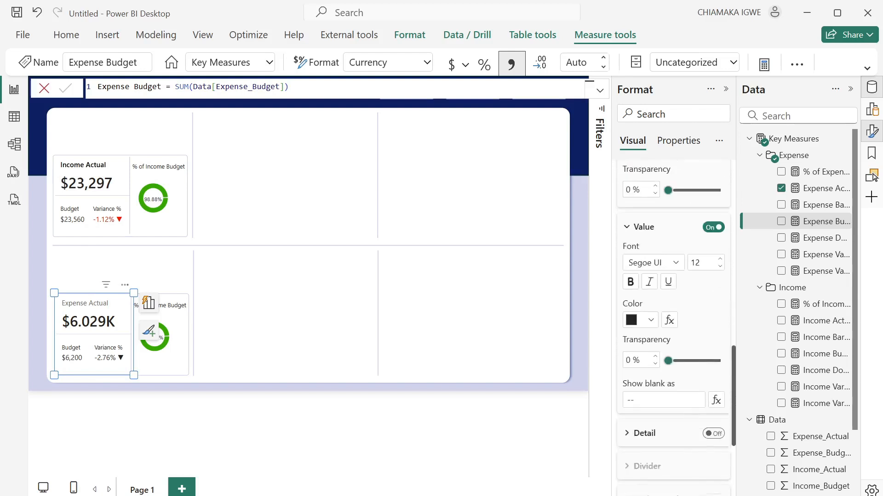
pyautogui.click(670, 320)
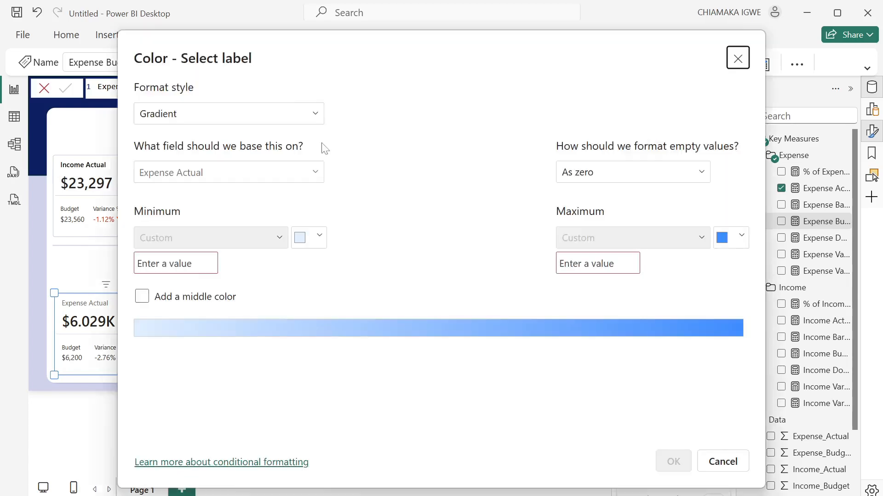
pyautogui.click(314, 117)
pyautogui.click(236, 158)
pyautogui.click(247, 176)
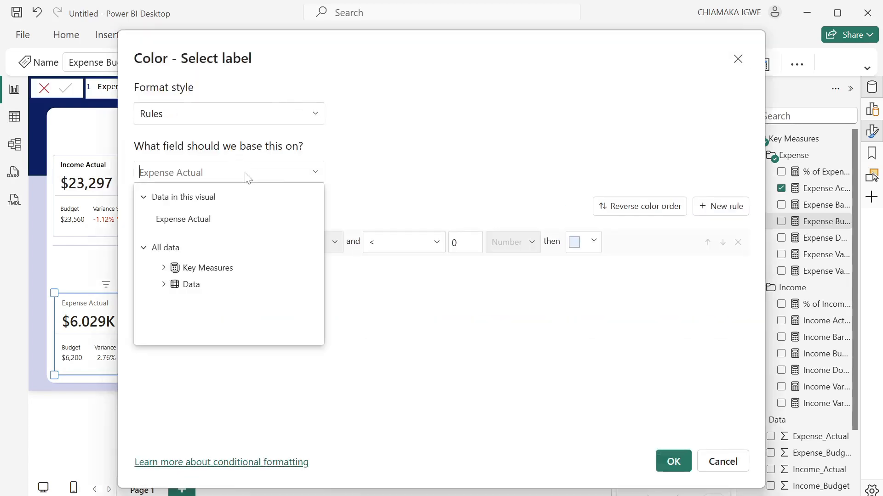
pyautogui.click(164, 267)
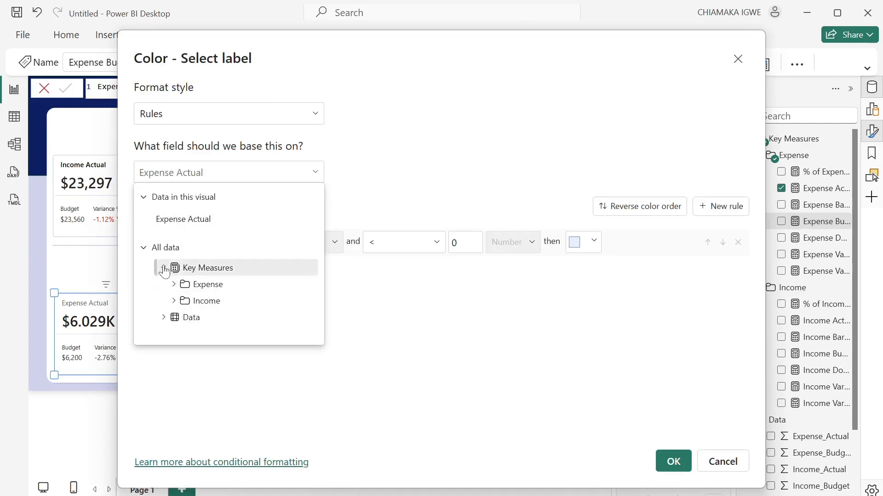
pyautogui.click(174, 284)
pyautogui.scroll(-3, 227, 292)
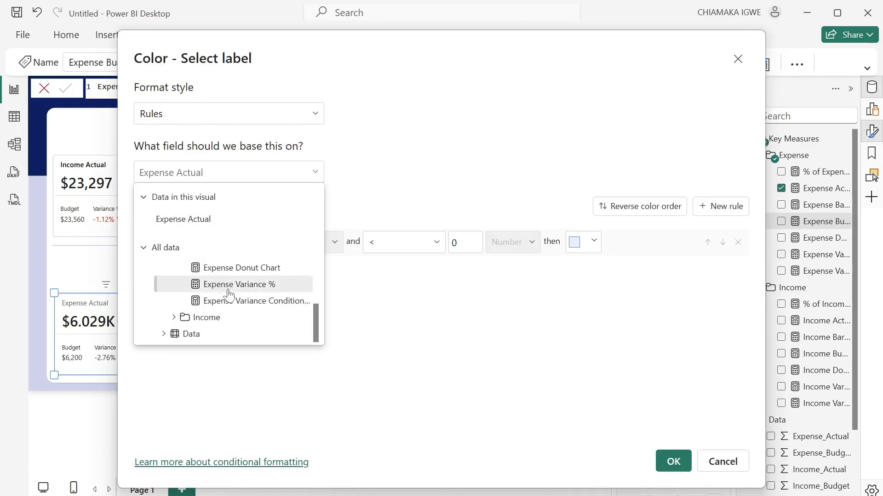
pyautogui.click(218, 303)
# Define the first colour rule so that values containing ▲ are coloured red, #FF0000
pyautogui.click(229, 249)
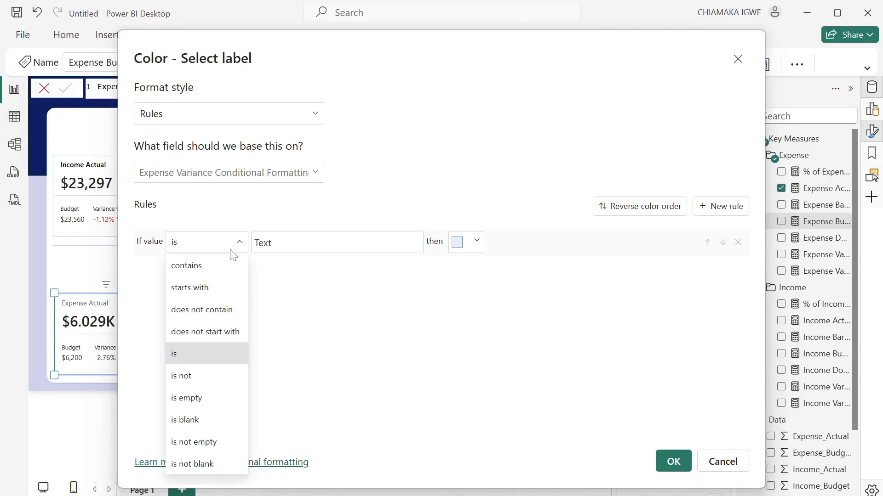
pyautogui.click(213, 265)
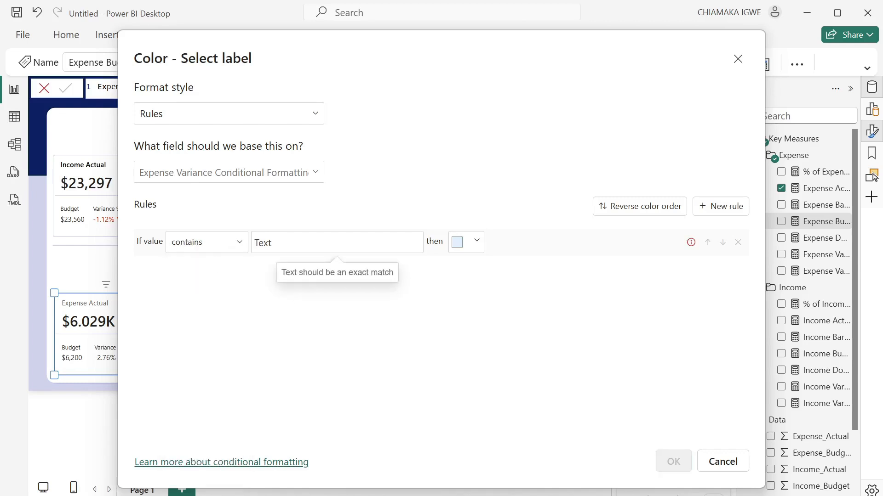
pyautogui.press('super+period')
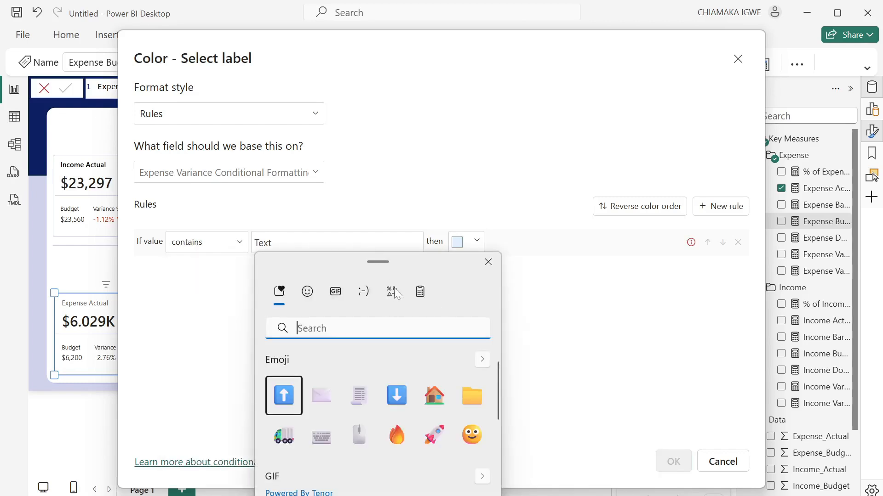
pyautogui.click(395, 293)
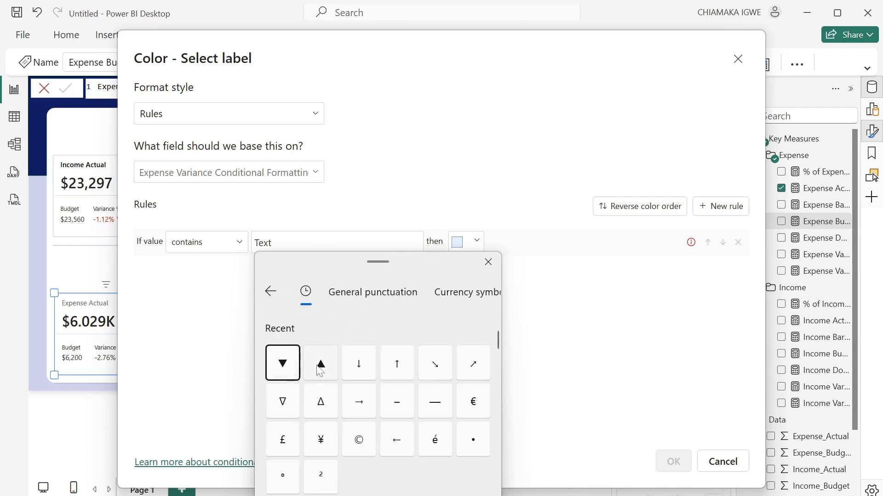
pyautogui.click(320, 366)
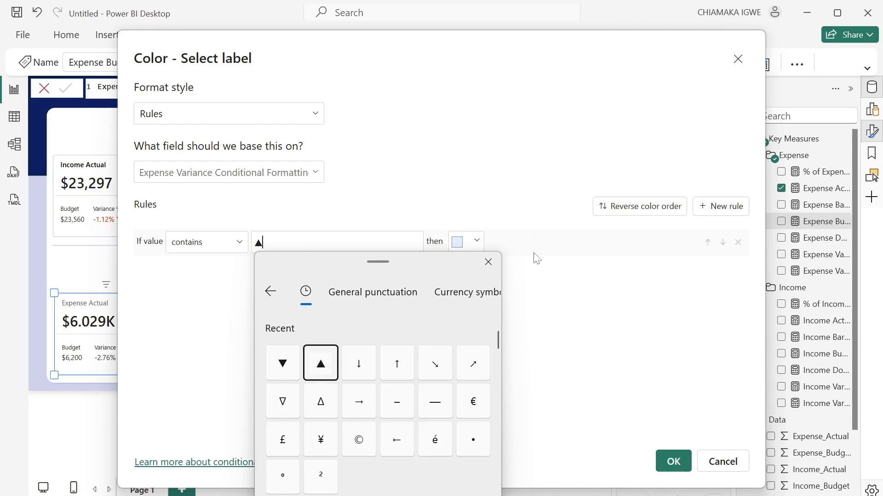
pyautogui.click(554, 258)
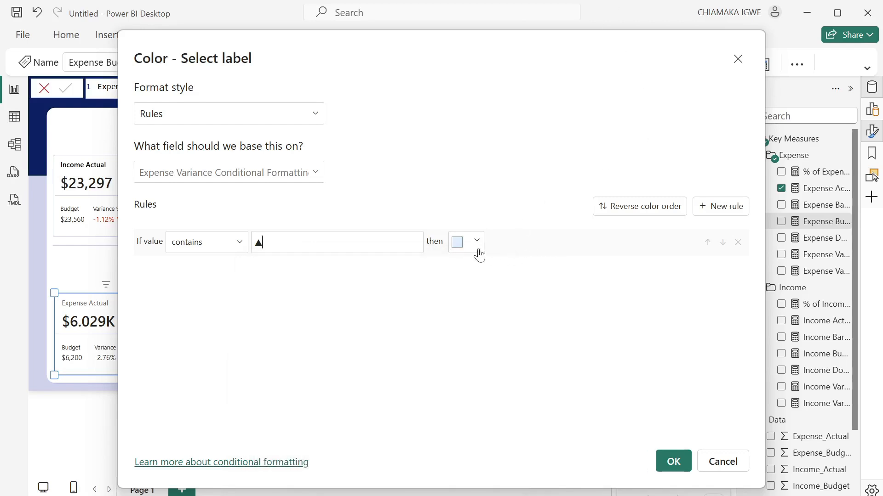
pyautogui.click(479, 255)
pyautogui.click(507, 439)
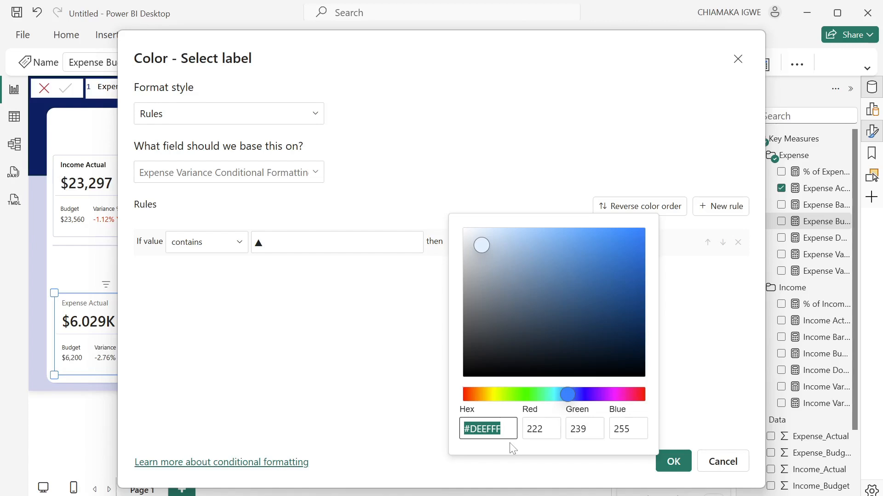
pyautogui.write('ff0000')
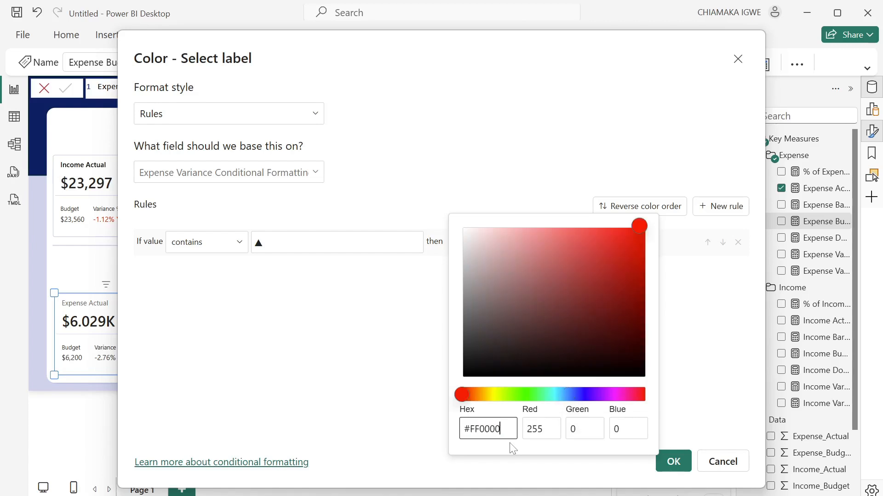
pyautogui.click(684, 460)
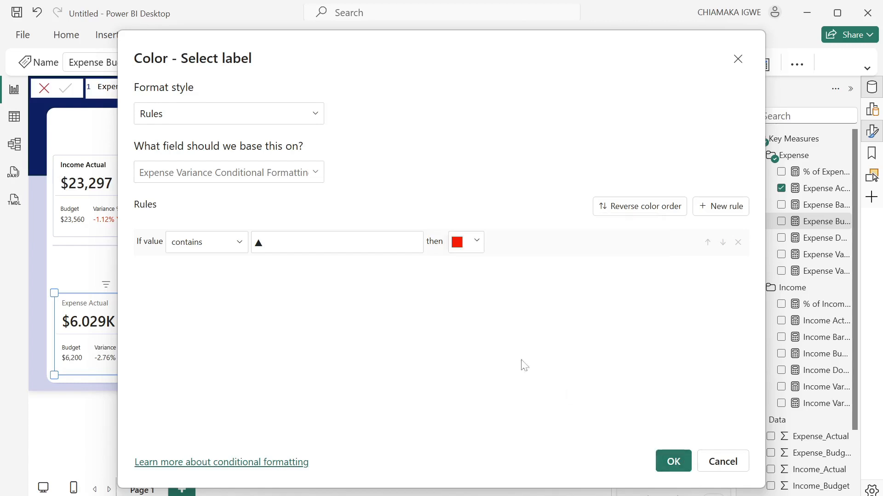
# Add a second rule colouring values that contain ▼ green, #13A806, and apply the conditional formatting
pyautogui.click(720, 207)
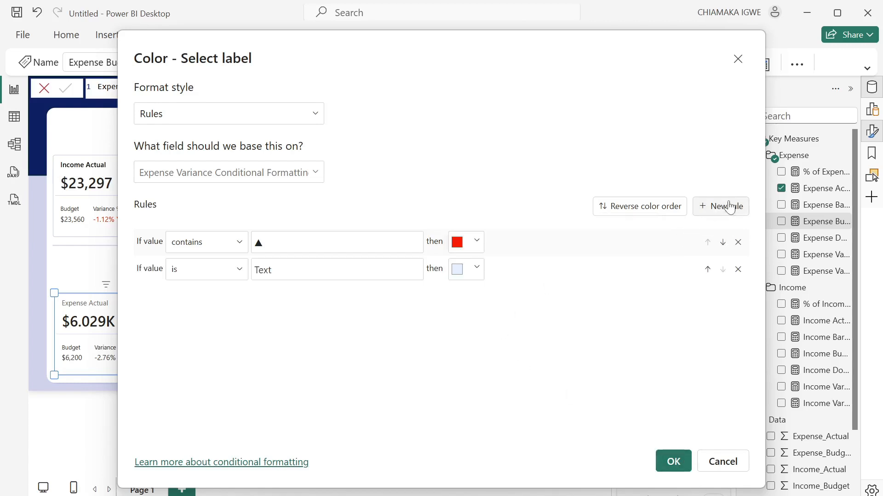
pyautogui.click(225, 275)
pyautogui.click(211, 58)
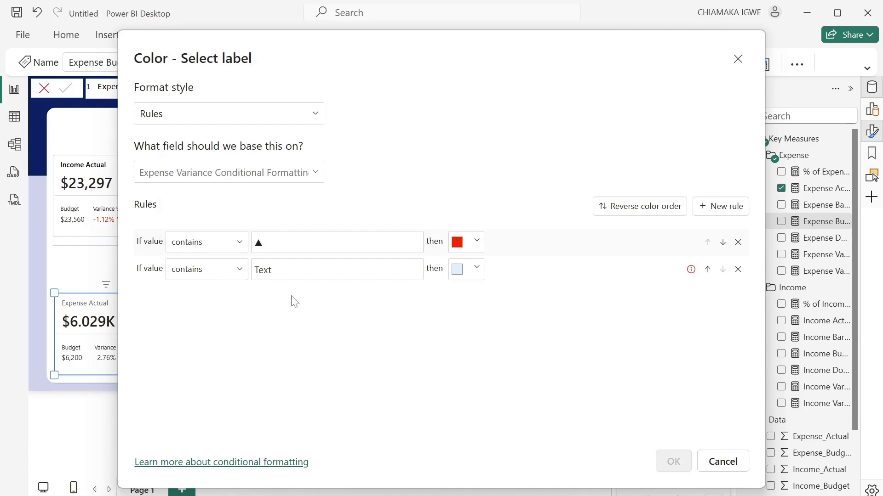
pyautogui.press('super+period')
pyautogui.click(322, 248)
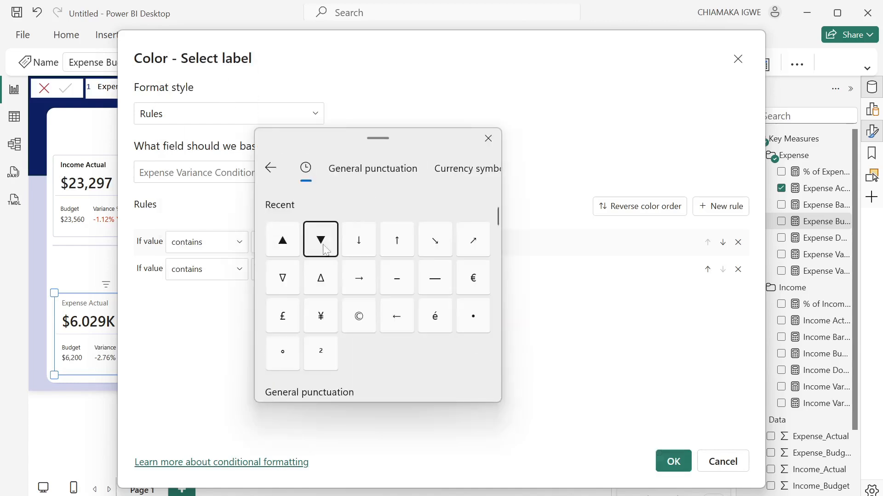
pyautogui.click(566, 301)
pyautogui.click(474, 269)
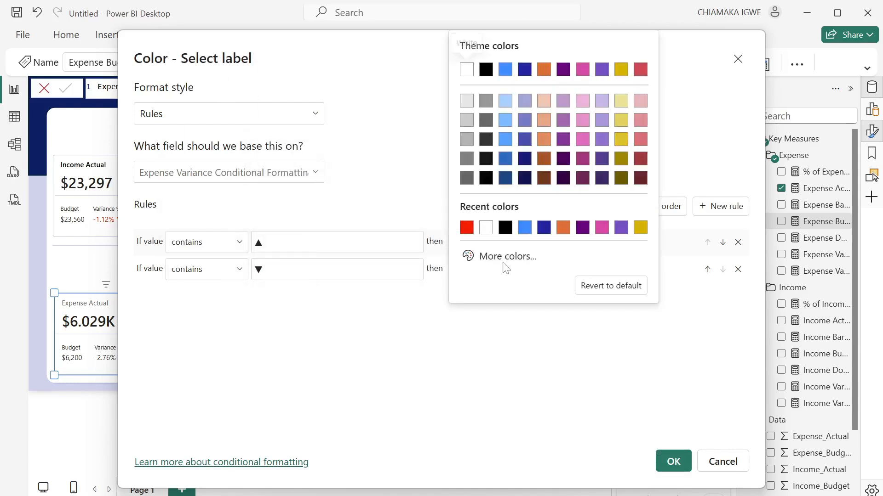
pyautogui.click(510, 260)
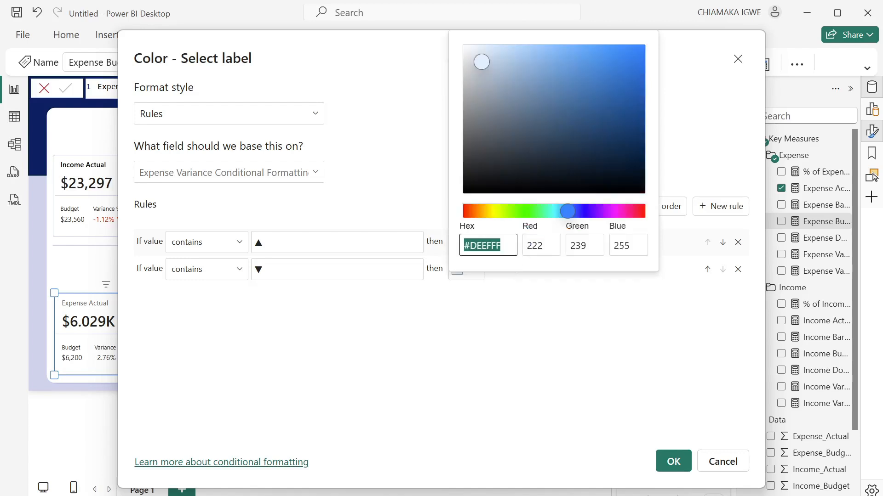
pyautogui.write('#13A806')
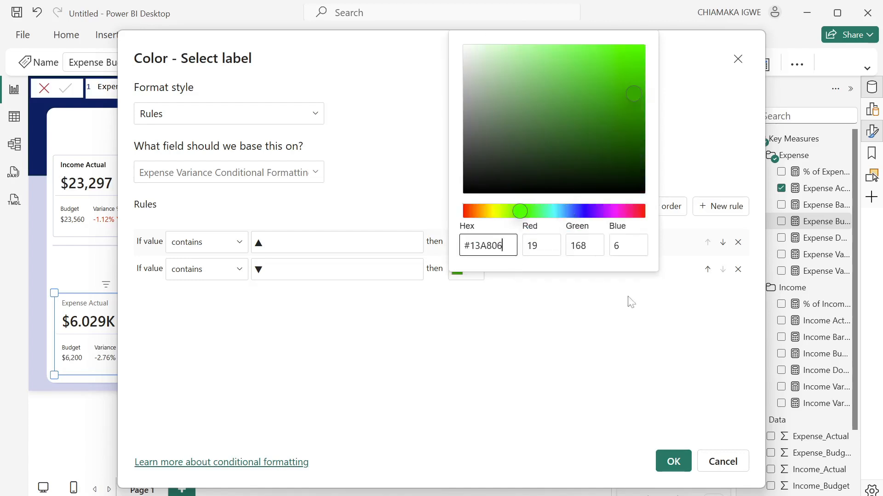
pyautogui.click(679, 348)
pyautogui.click(674, 461)
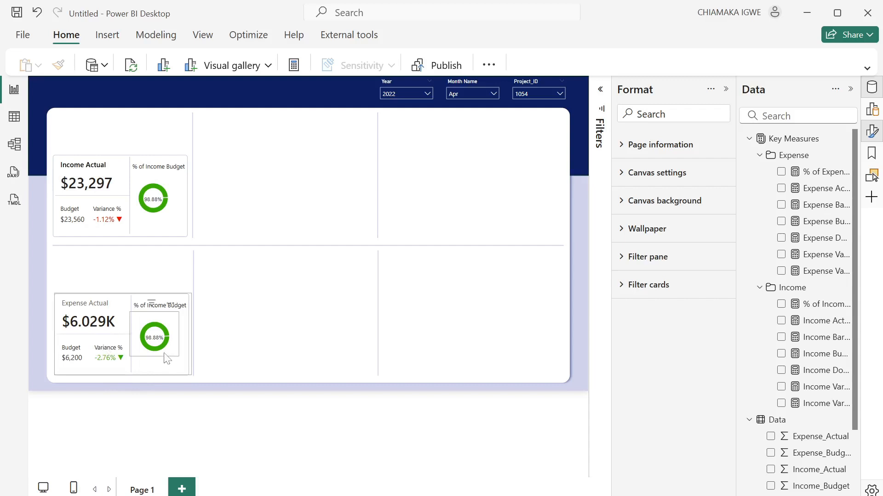
# Replace the % of Income Budget measure in the Expense group's donut card with the % of Expense Budget measure
pyautogui.click(174, 352)
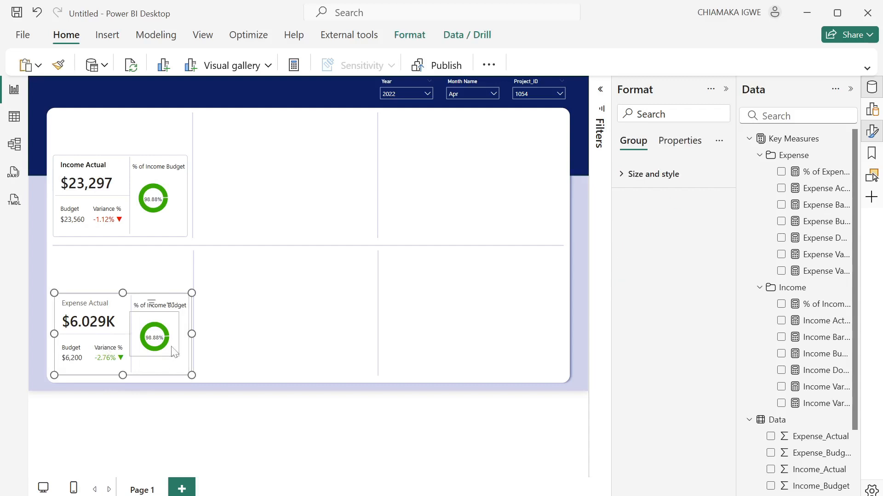
pyautogui.click(174, 352)
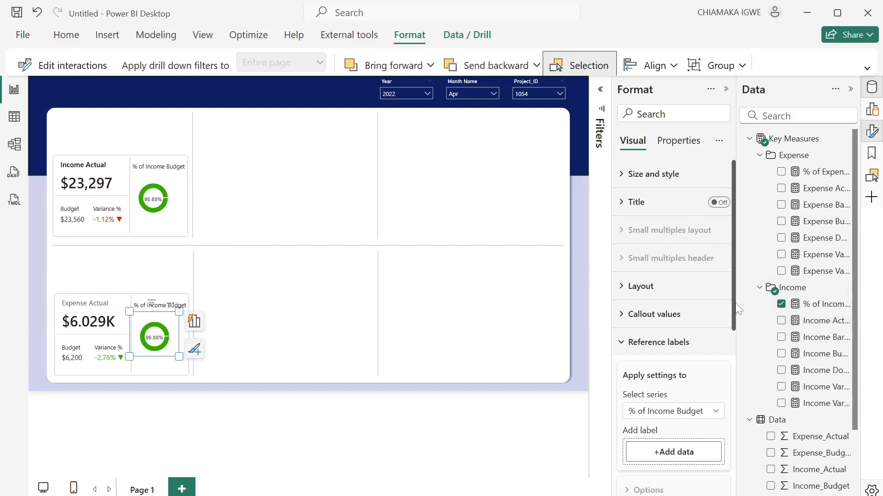
pyautogui.click(781, 303)
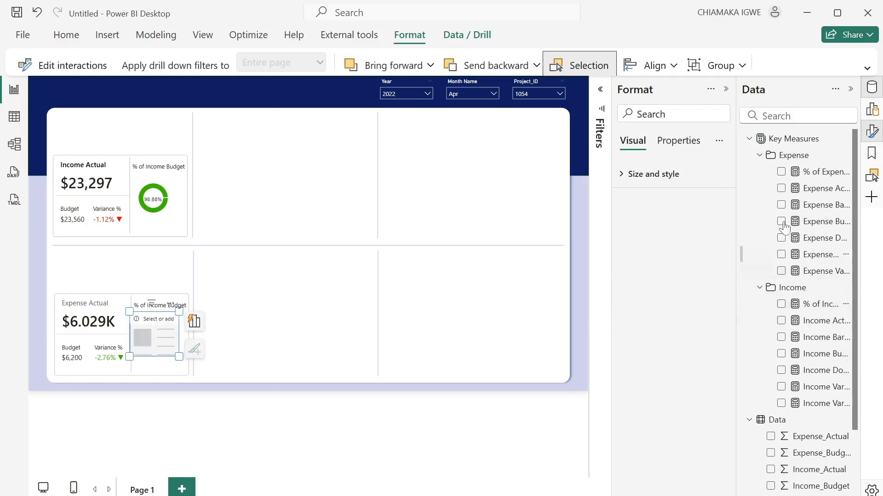
pyautogui.click(781, 171)
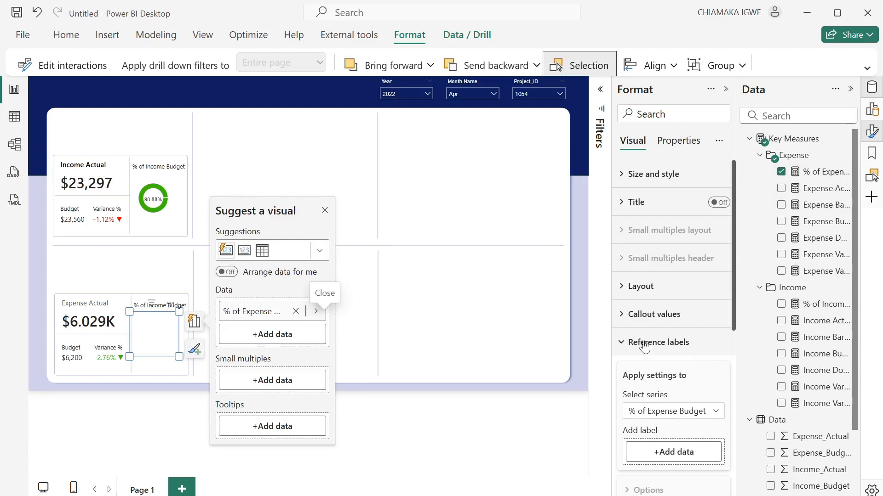
# Set the data category of the Expense Donut Chart measure to Image URL
pyautogui.click(644, 344)
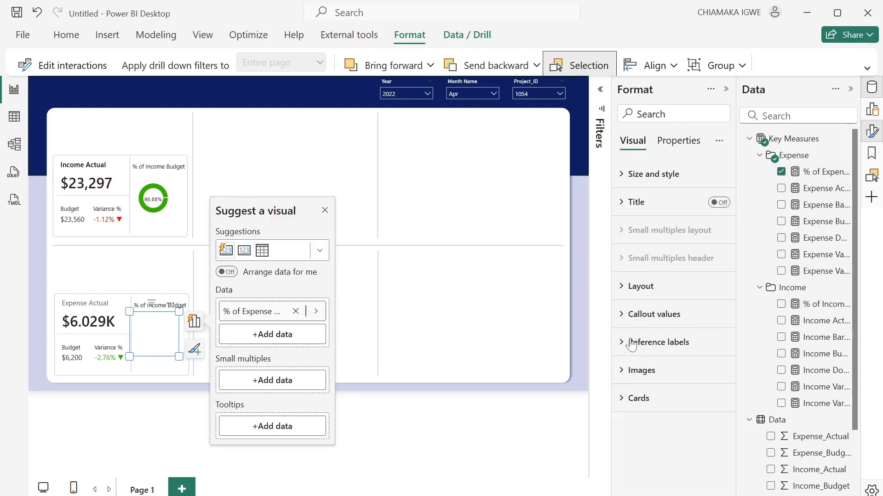
pyautogui.click(625, 370)
pyautogui.scroll(-4, 644, 368)
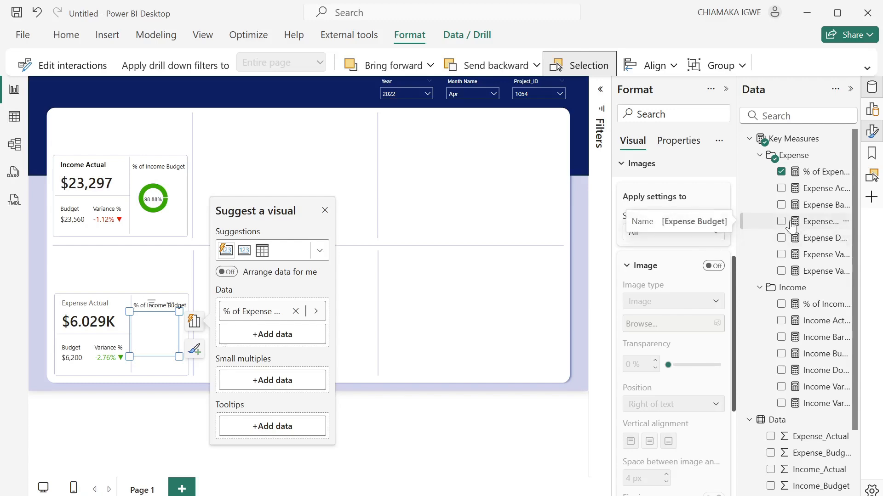
pyautogui.click(814, 238)
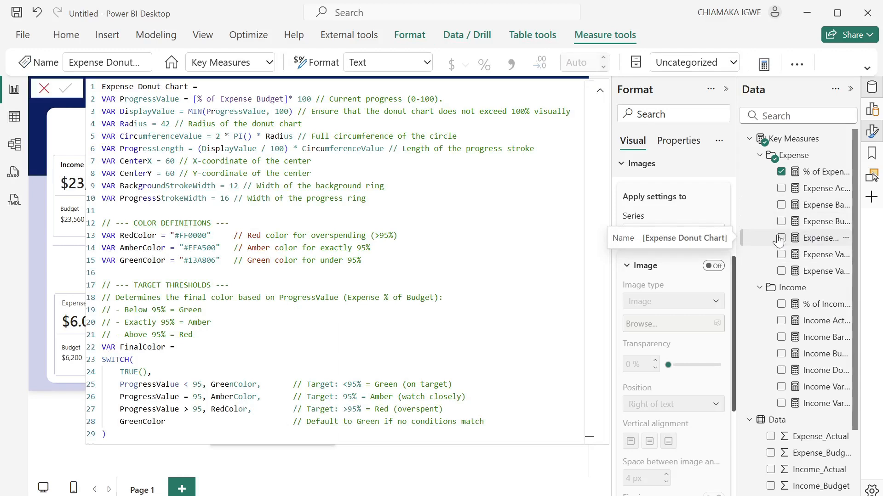
pyautogui.click(732, 63)
pyautogui.click(692, 358)
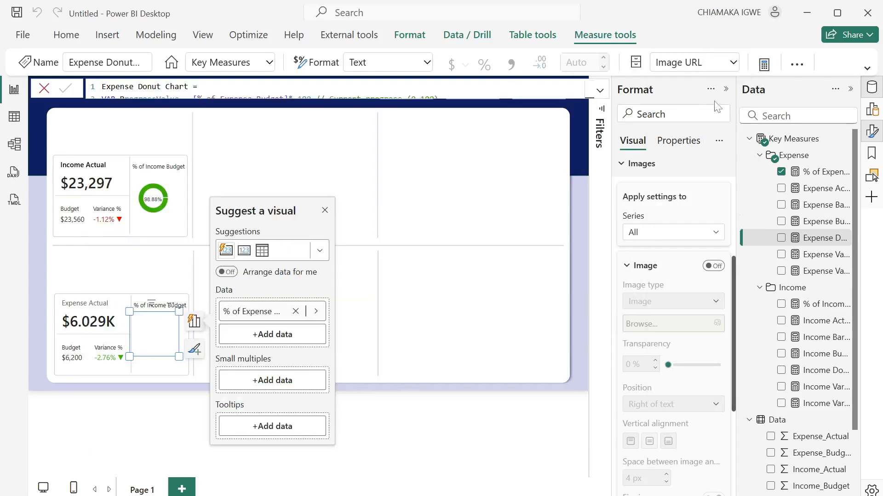
# Enable the card image for the % of Expense Budget series and set its image type to Image URL
pyautogui.click(703, 239)
pyautogui.click(685, 268)
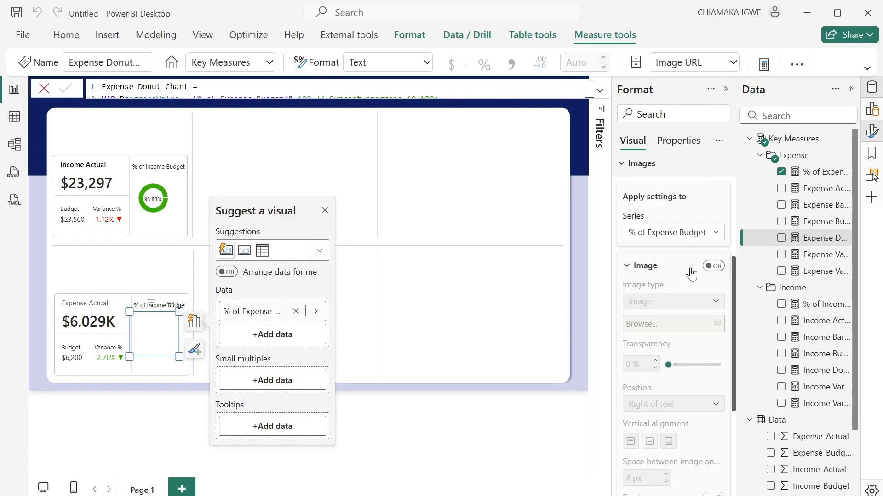
pyautogui.click(713, 267)
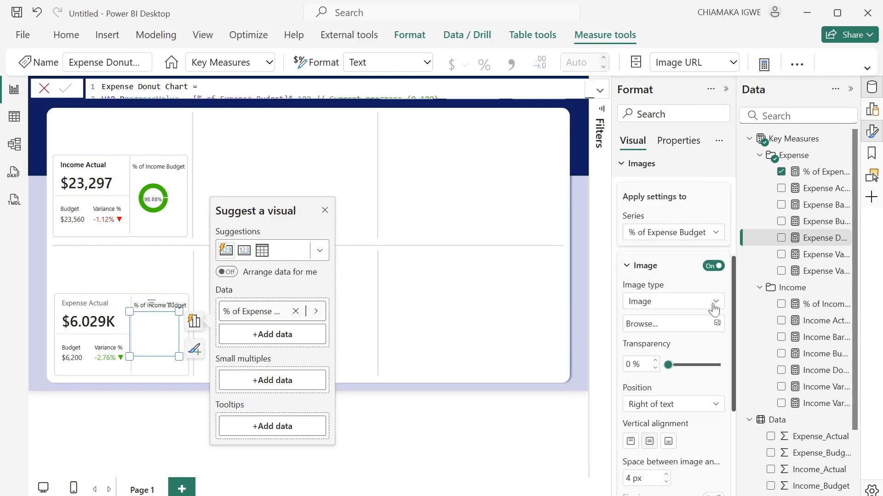
pyautogui.click(714, 302)
pyautogui.click(682, 336)
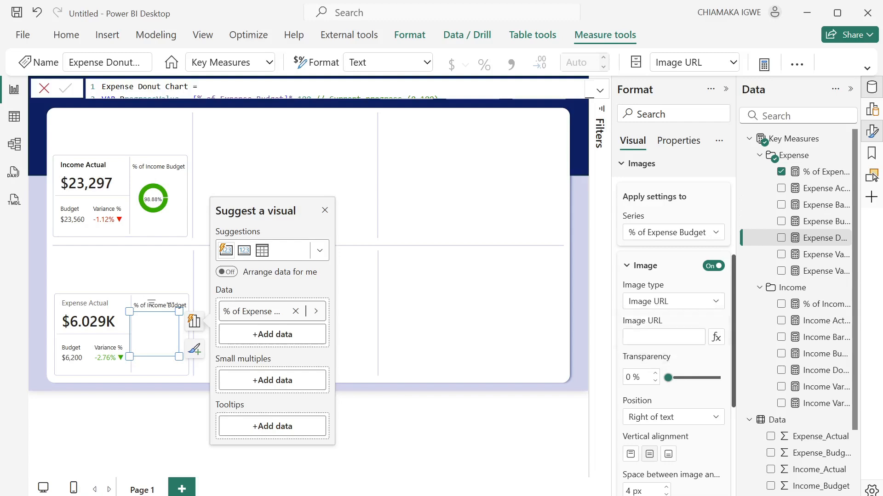
# Base the card's image URL on the field value of the Expense Donut Chart measure and apply it
pyautogui.click(714, 340)
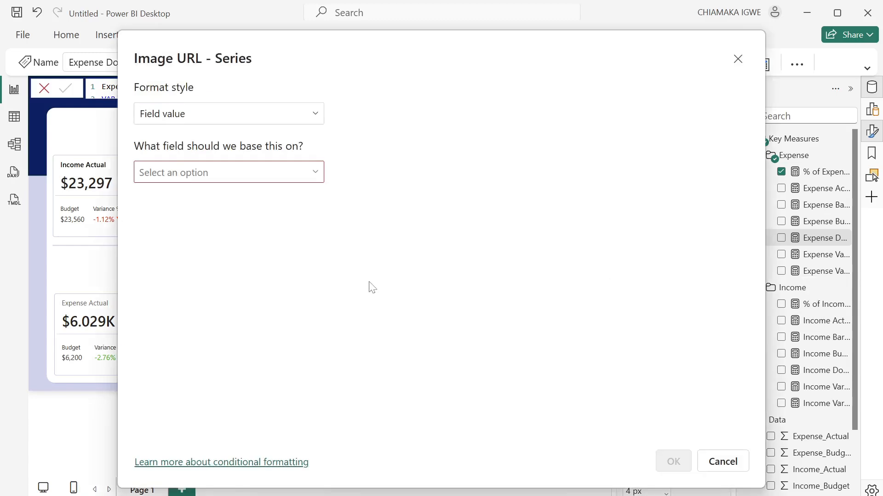
pyautogui.click(203, 113)
pyautogui.click(411, 156)
pyautogui.click(269, 176)
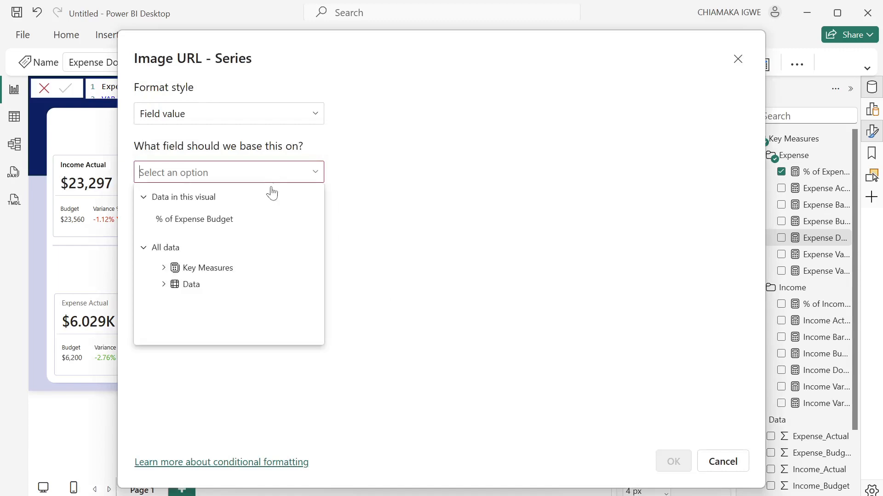
pyautogui.click(163, 269)
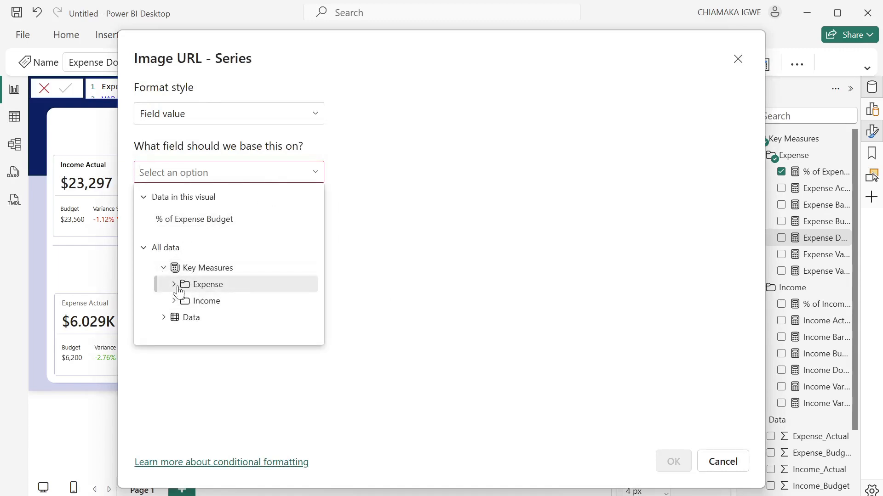
pyautogui.click(175, 286)
pyautogui.scroll(-3, 236, 299)
pyautogui.scroll(2, 239, 299)
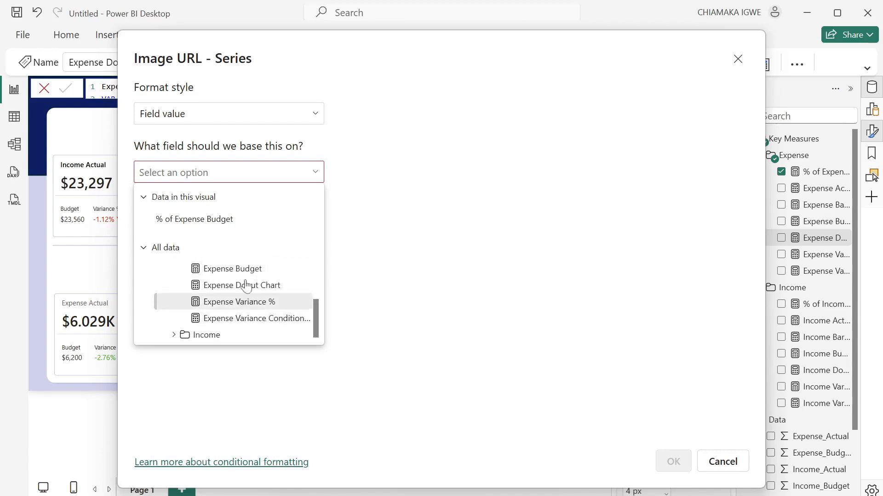
pyautogui.scroll(-2, 244, 298)
pyautogui.click(253, 269)
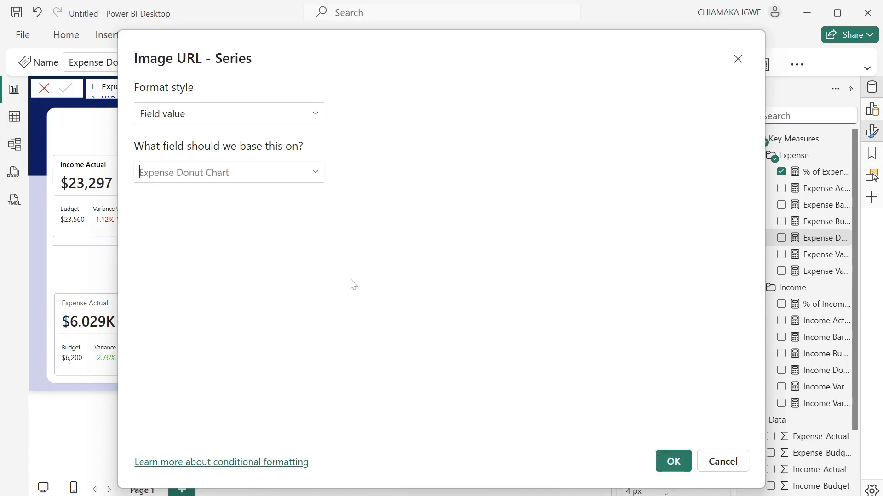
pyautogui.click(672, 461)
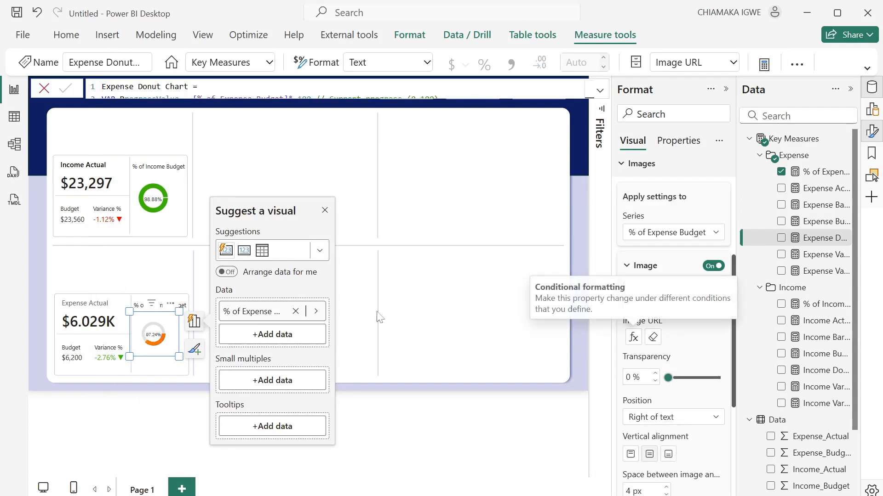
pyautogui.click(324, 211)
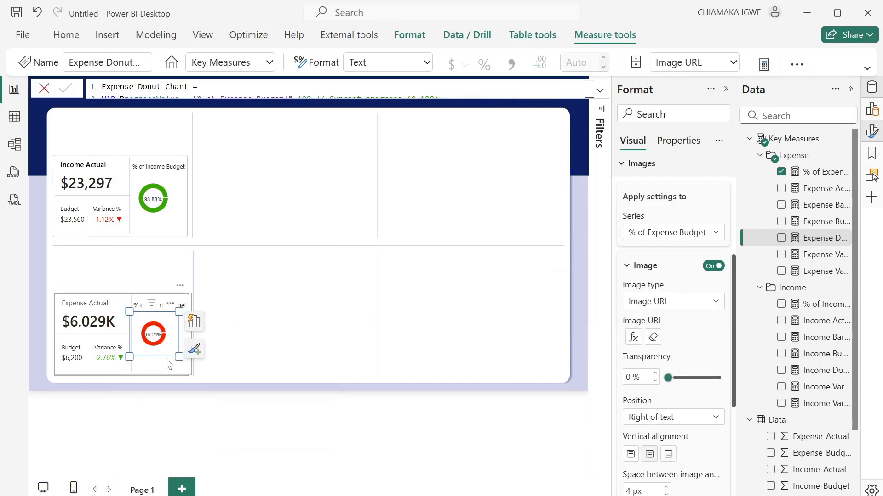
pyautogui.click(205, 280)
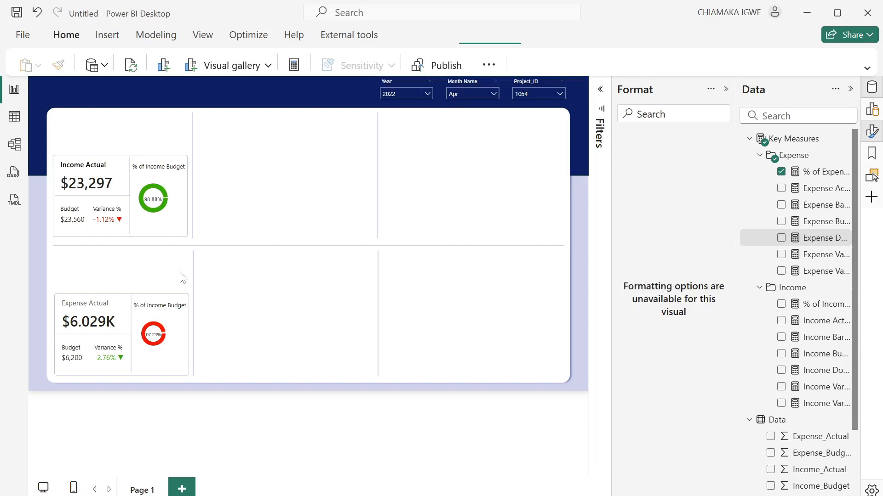
# Change the heading above the Expense group's donut to "% of Expense Budget"
pyautogui.click(726, 89)
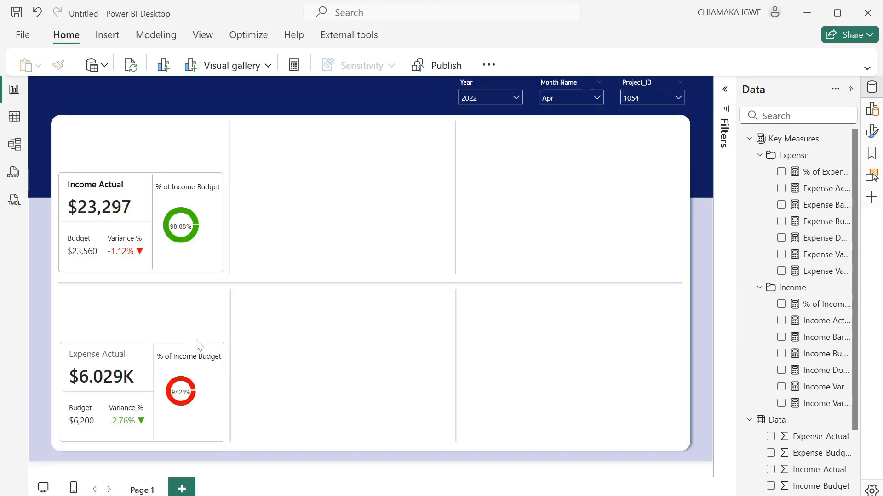
pyautogui.click(190, 358)
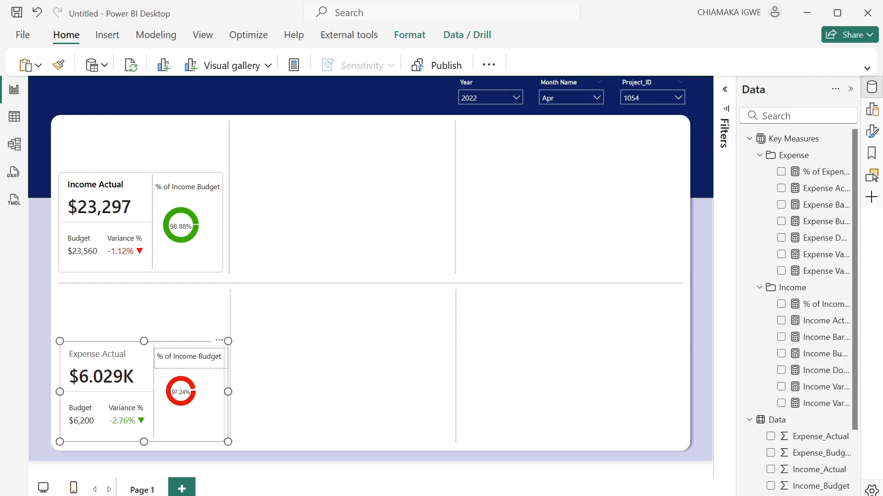
pyautogui.press('BackSpace')
pyautogui.press('BackSpace')
pyautogui.press('BackSpace')
pyautogui.press('BackSpace')
pyautogui.press('BackSpace')
pyautogui.press('BackSpace')
pyautogui.write('Expense')
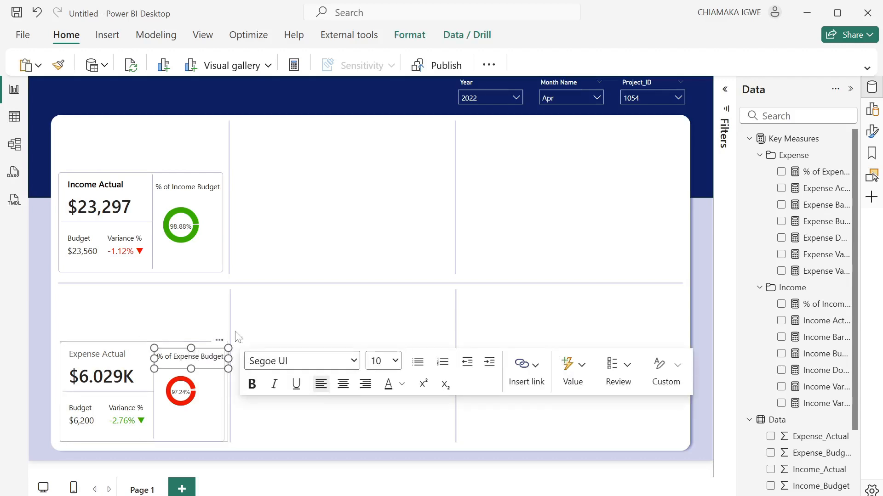
pyautogui.click(239, 338)
# Format the Expense Actual card's callout label in Segoe UI Semibold with black text
pyautogui.click(120, 364)
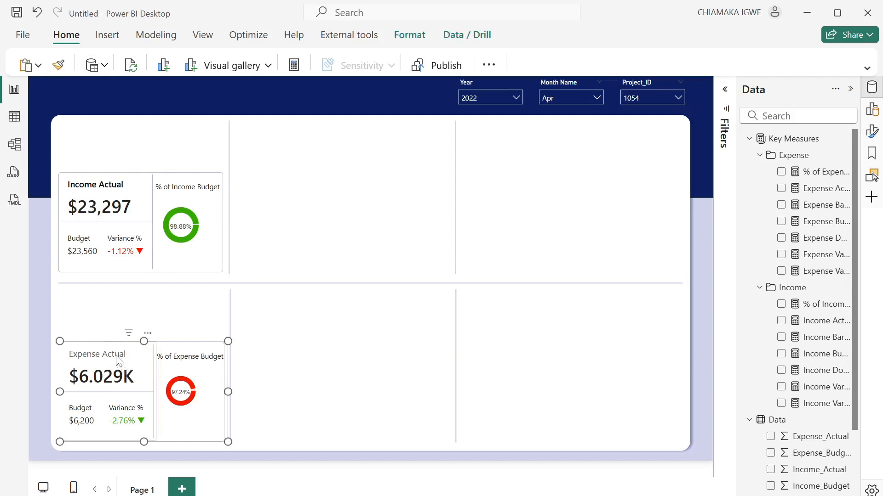
pyautogui.click(120, 361)
pyautogui.click(671, 419)
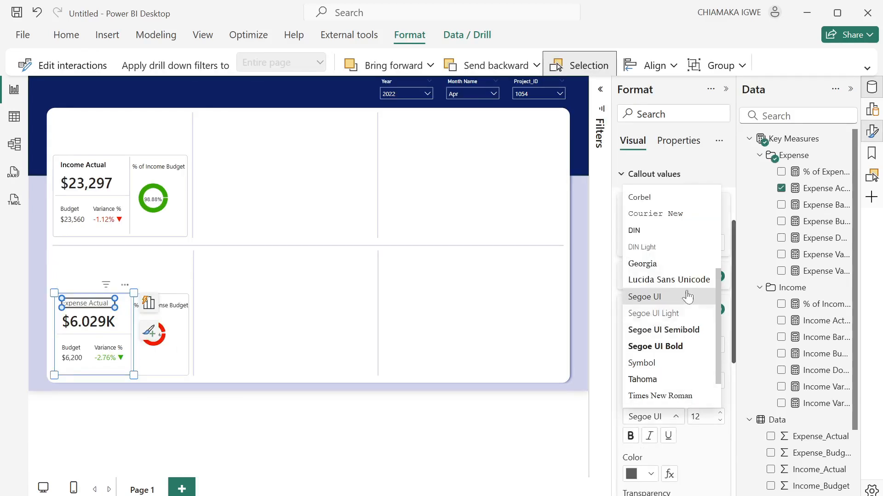
pyautogui.click(680, 334)
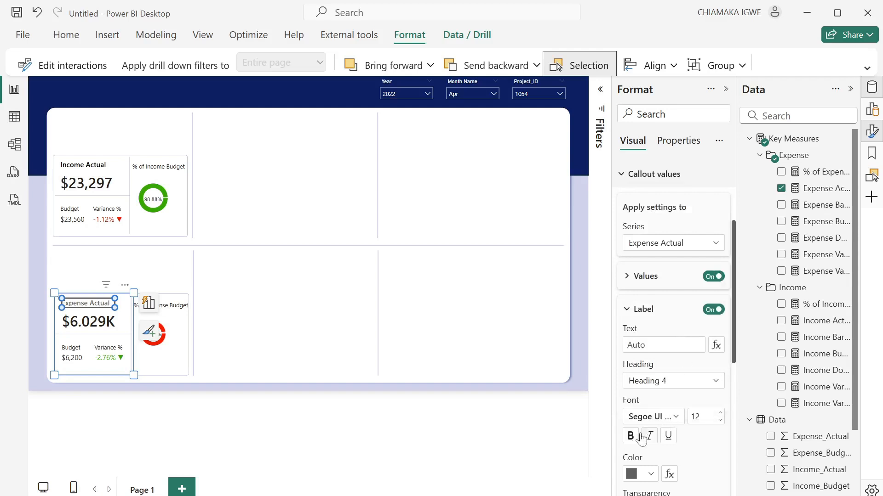
pyautogui.click(654, 478)
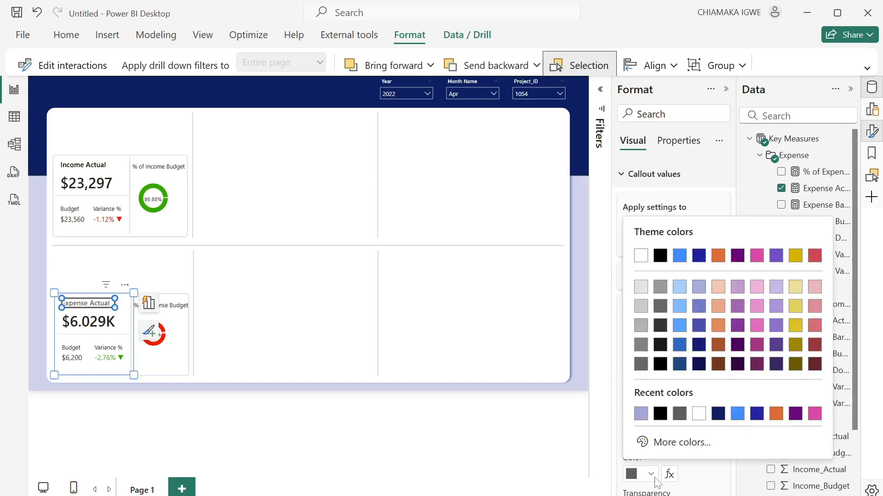
pyautogui.click(658, 412)
pyautogui.click(726, 89)
pyautogui.click(851, 90)
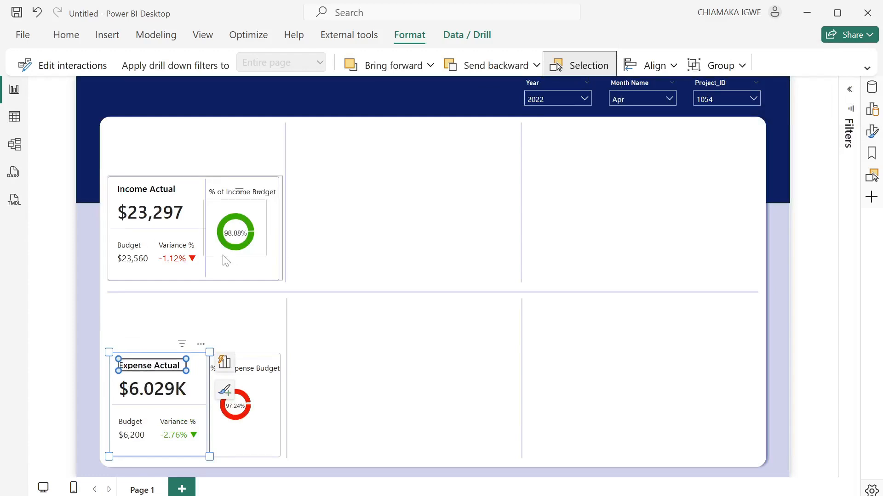
# Add a clustered column chart and place it beside the Income card in the upper middle section of the page
pyautogui.click(872, 132)
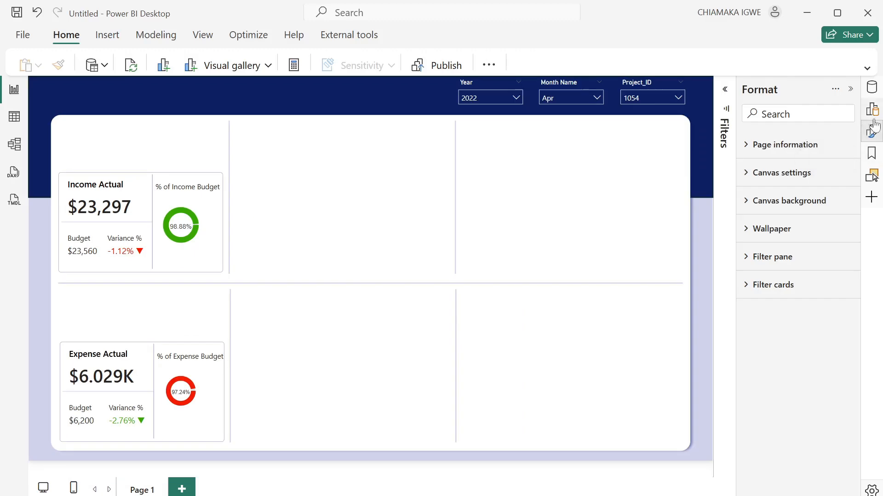
pyautogui.click(872, 109)
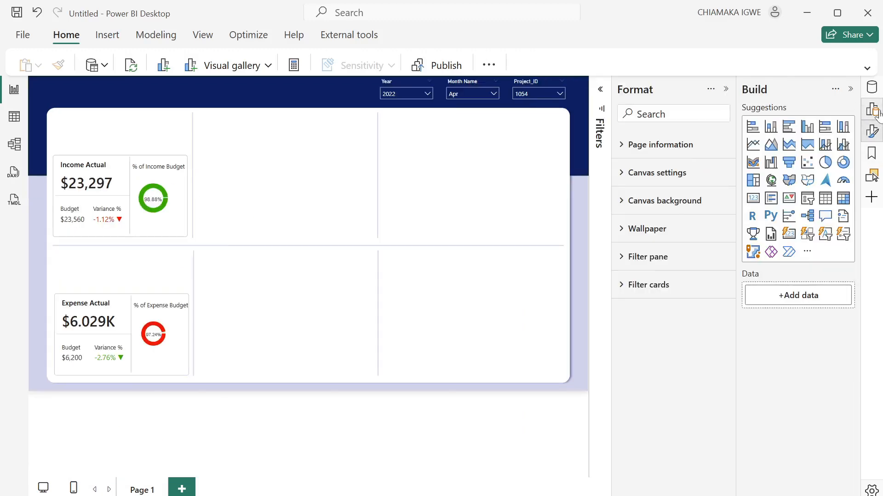
pyautogui.click(726, 89)
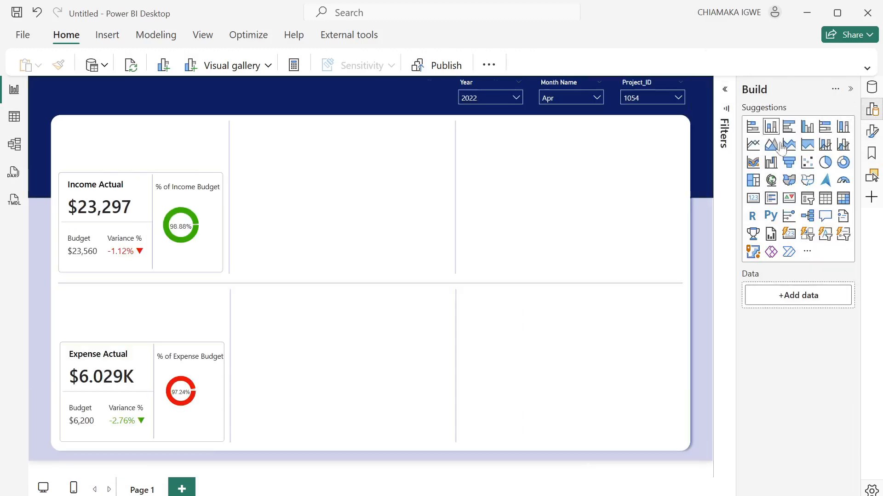
pyautogui.click(807, 127)
pyautogui.moveTo(142, 236); pyautogui.dragTo(363, 202)
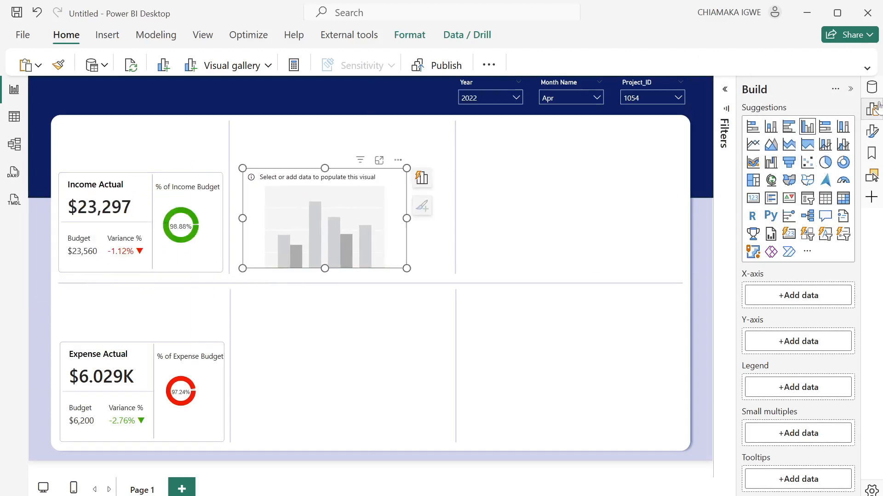
# Add the Income Actual and Income Budget measures to the new column chart's Y-axis
pyautogui.click(872, 87)
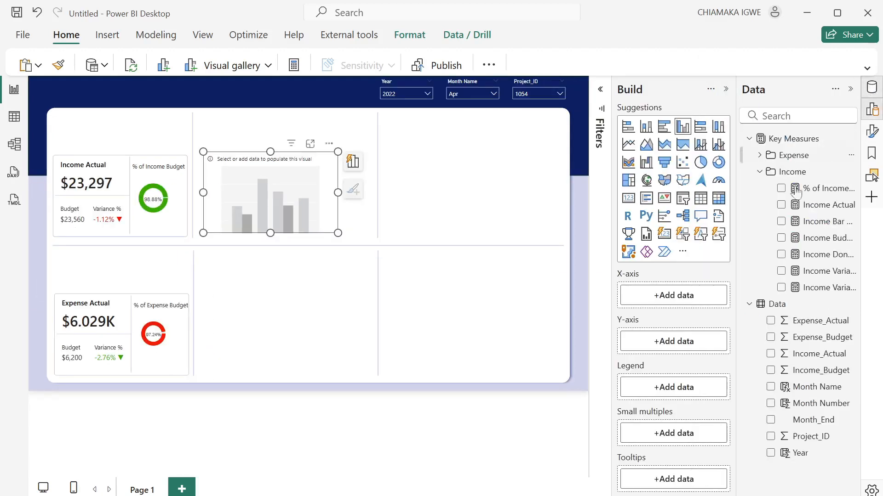
pyautogui.click(780, 205)
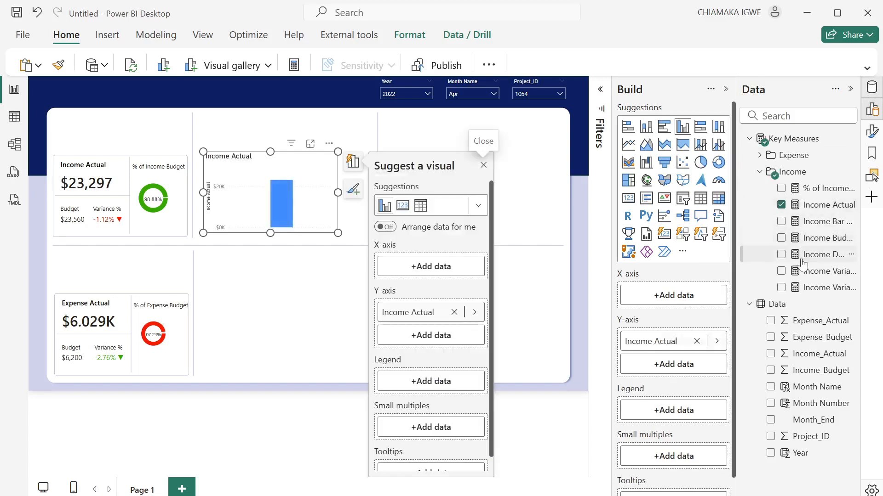
pyautogui.click(781, 239)
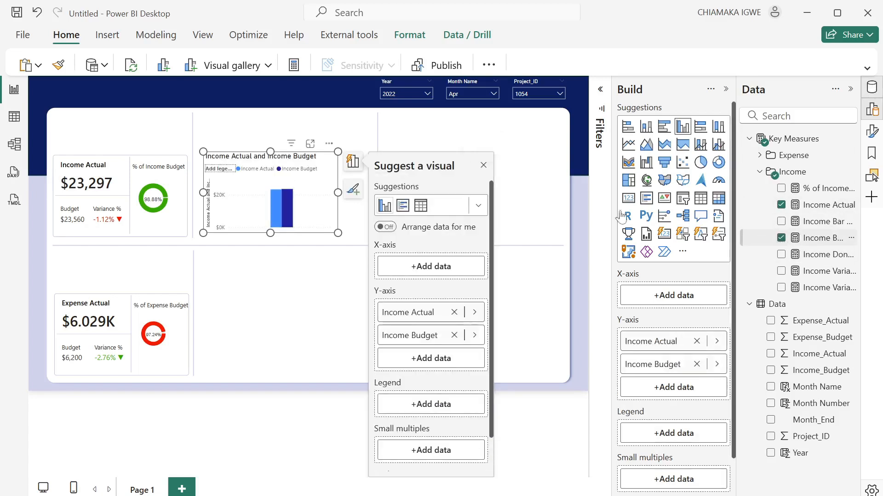
pyautogui.click(483, 165)
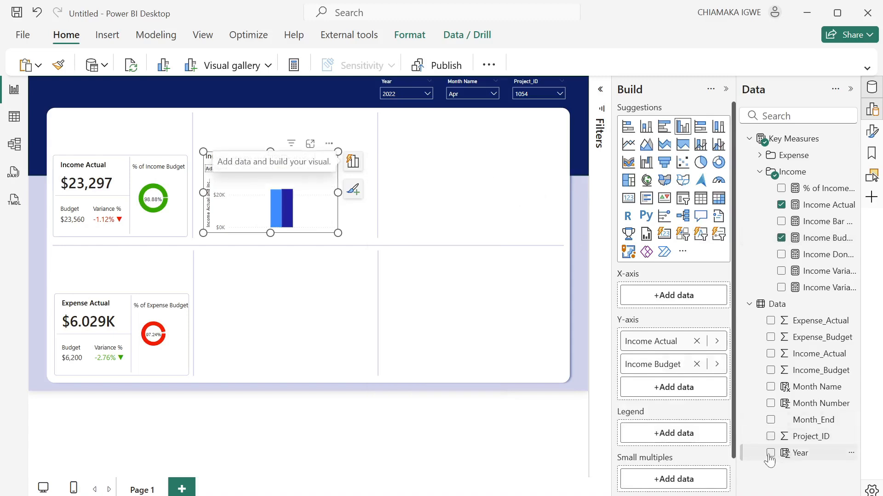
# Add the Year field to the income column chart and place it on the X-axis
pyautogui.click(770, 454)
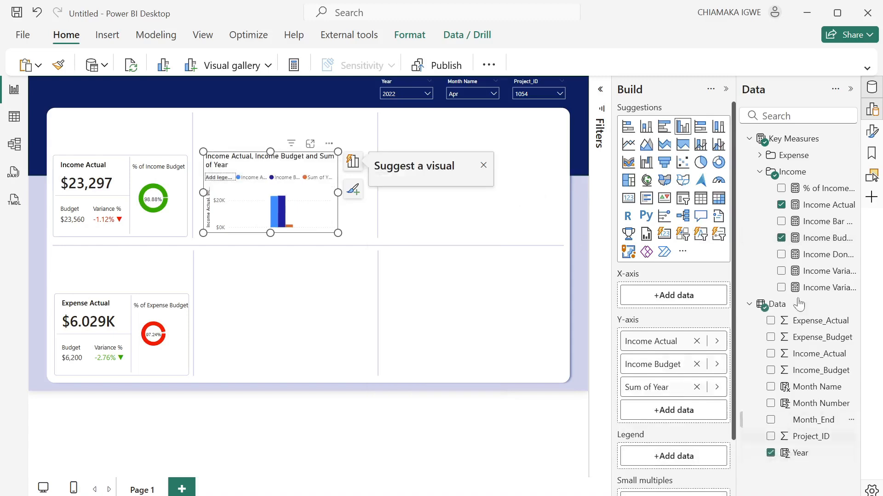
pyautogui.click(851, 89)
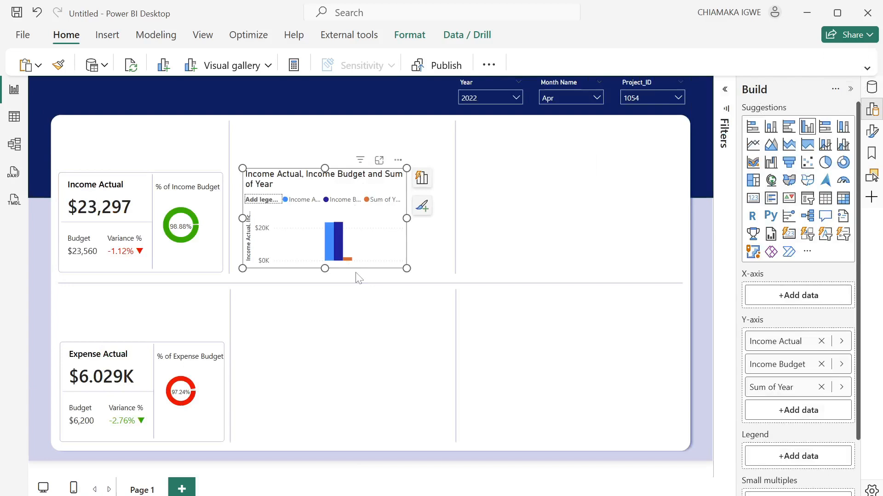
pyautogui.moveTo(784, 388); pyautogui.dragTo(785, 299)
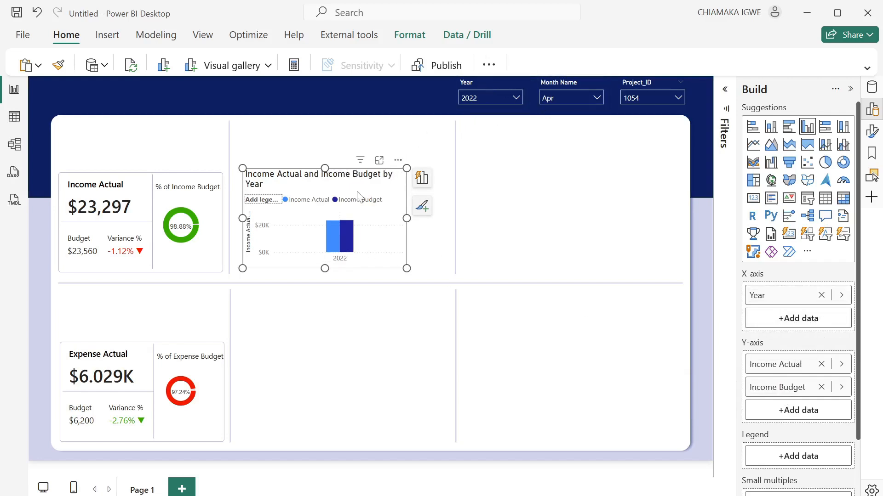
# Edit the Year slicer's interactions so that it does not filter the income column chart
pyautogui.click(481, 81)
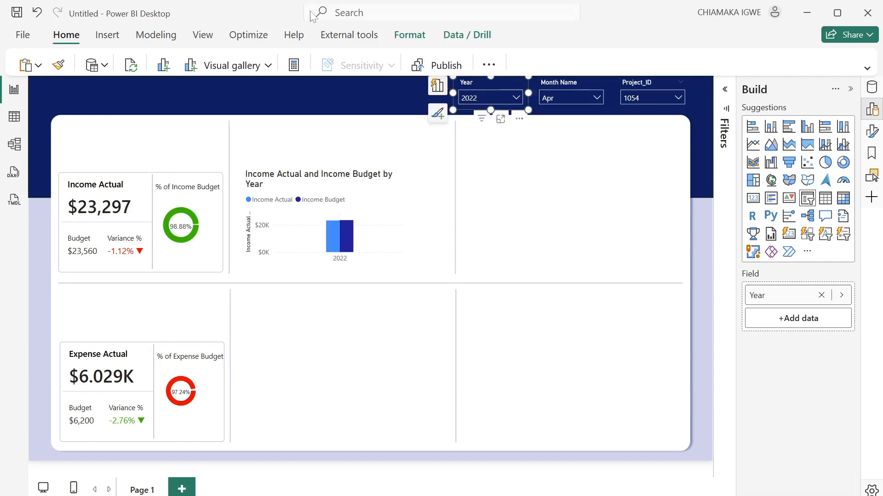
pyautogui.click(391, 37)
pyautogui.click(71, 71)
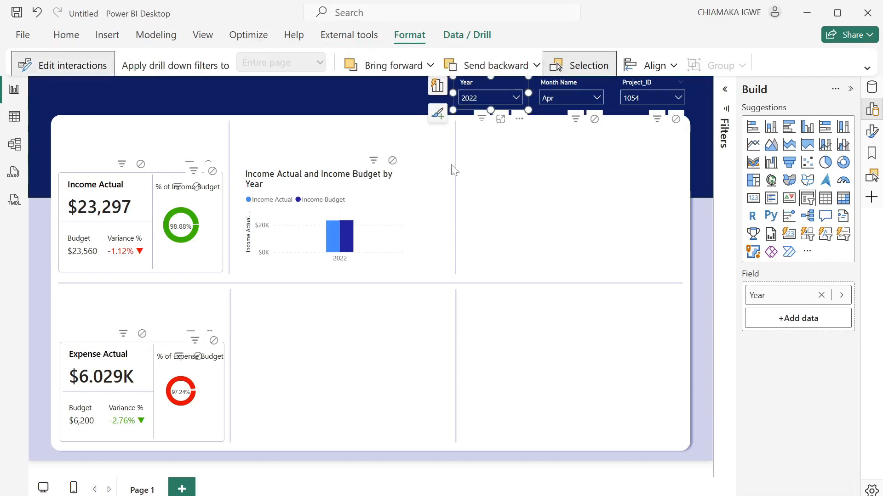
pyautogui.click(392, 161)
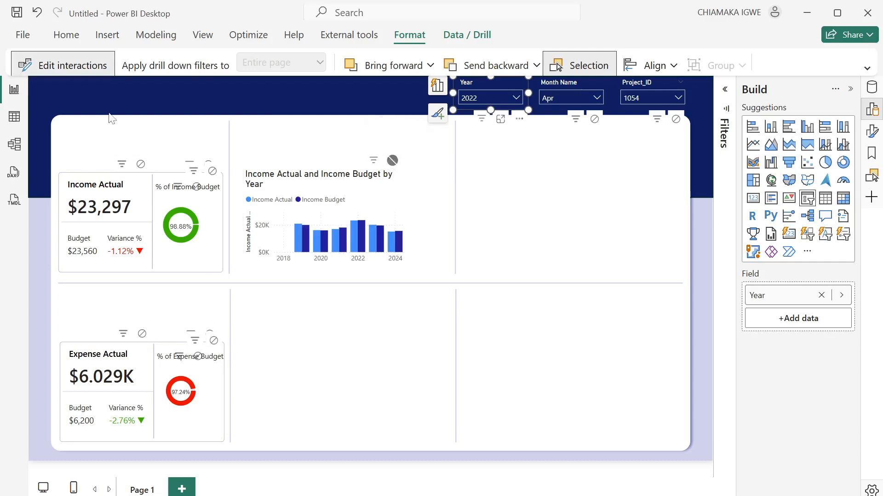
pyautogui.click(70, 71)
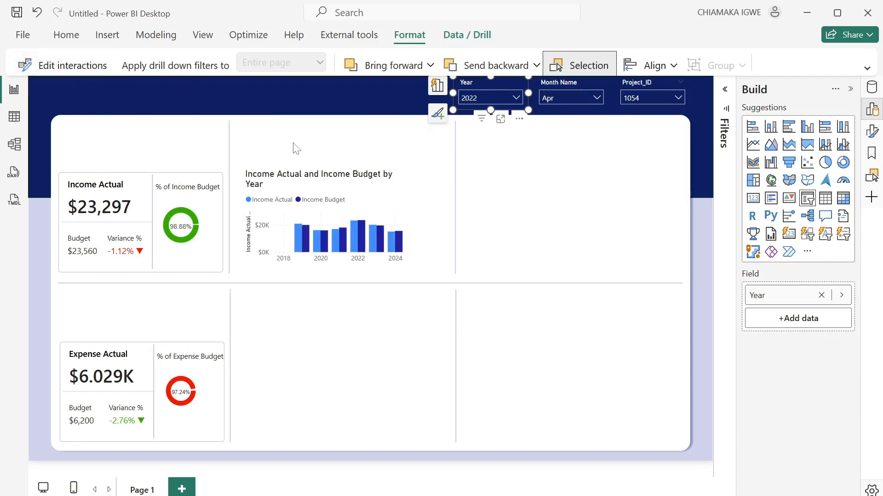
pyautogui.click(403, 142)
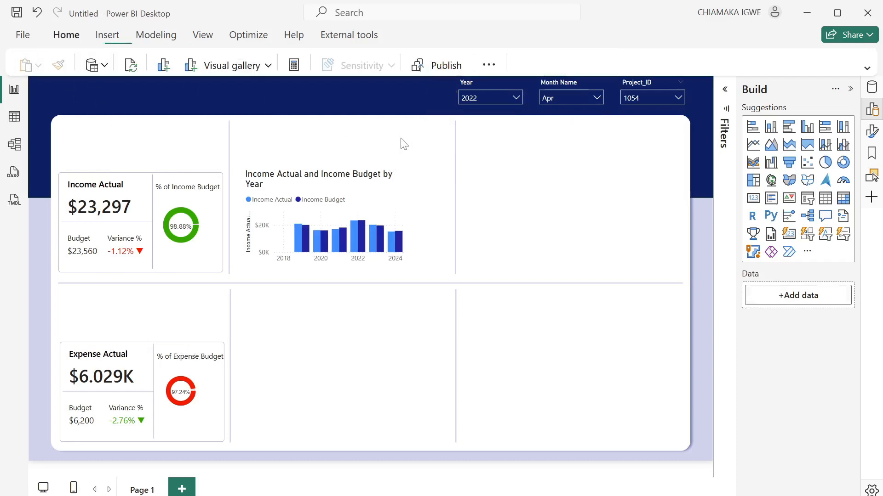
# Set the income column chart's X-axis type to Categorical
pyautogui.click(401, 193)
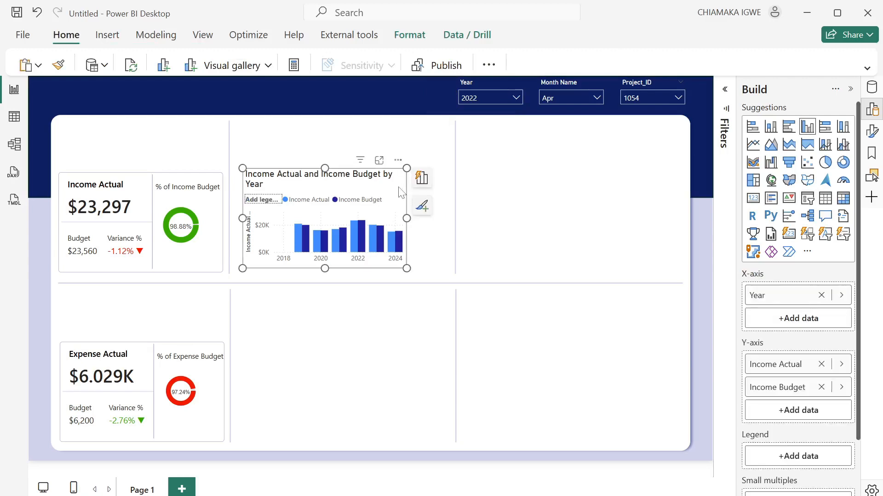
pyautogui.click(873, 132)
pyautogui.click(848, 91)
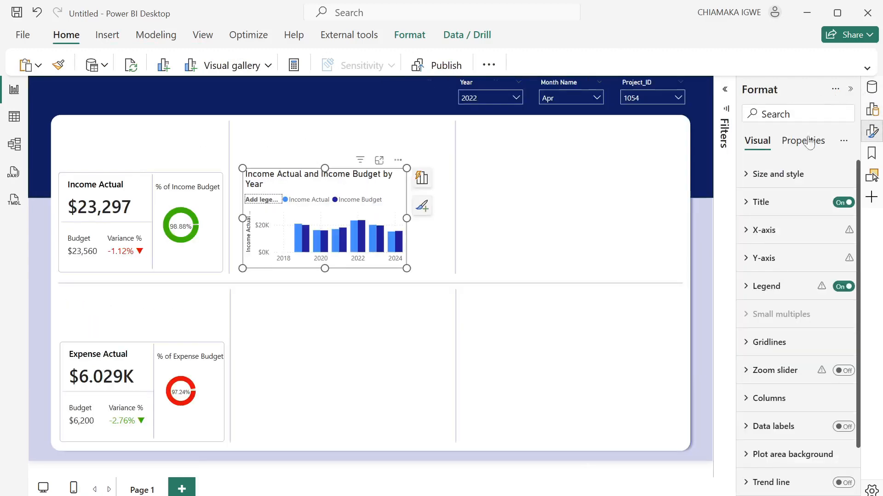
pyautogui.click(744, 230)
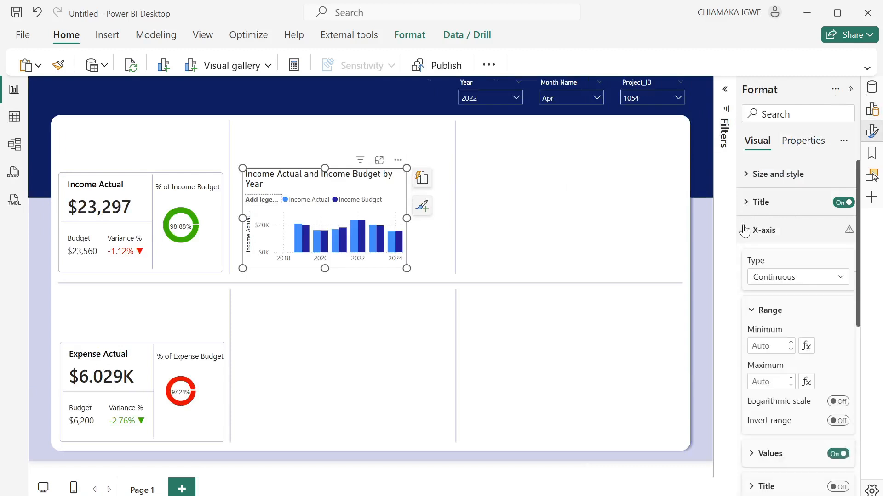
pyautogui.click(803, 278)
pyautogui.click(800, 310)
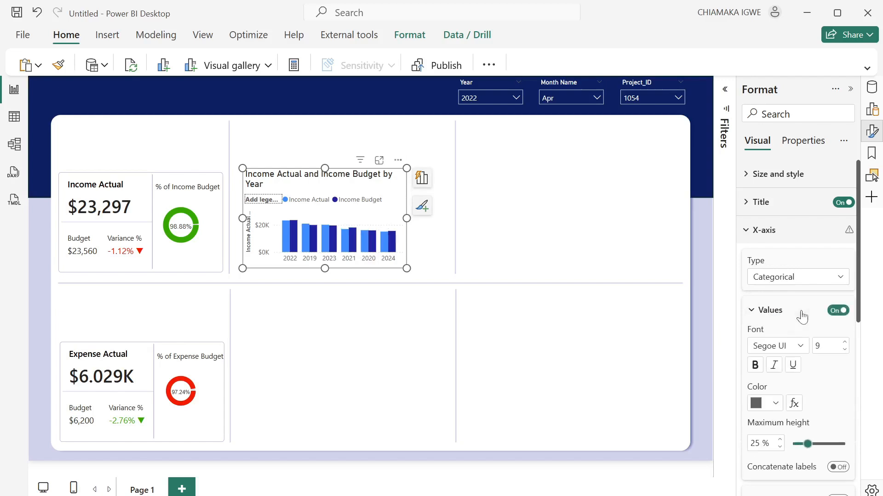
# Sort the income column chart's axis by Year in ascending order
pyautogui.click(398, 160)
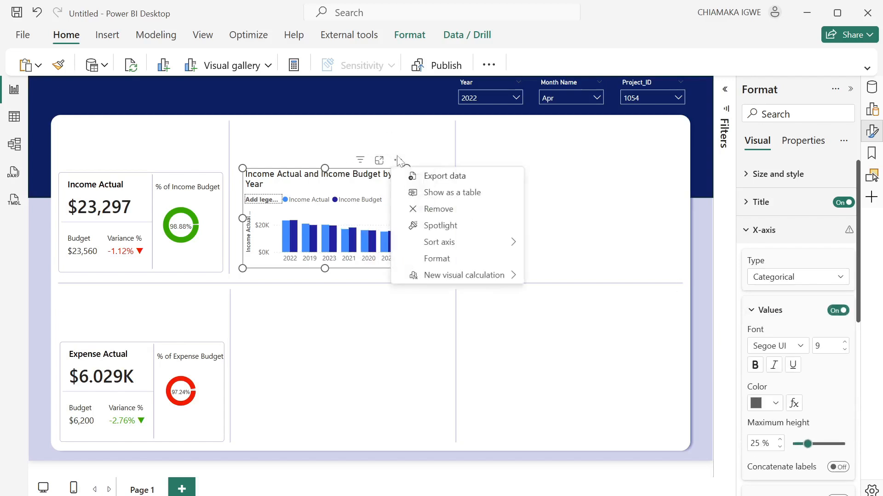
pyautogui.moveTo(509, 244)
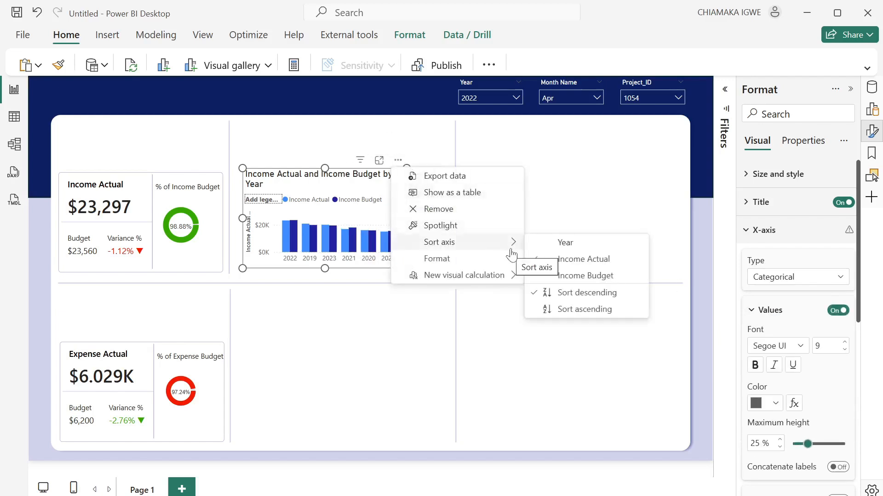
pyautogui.click(551, 243)
pyautogui.click(397, 162)
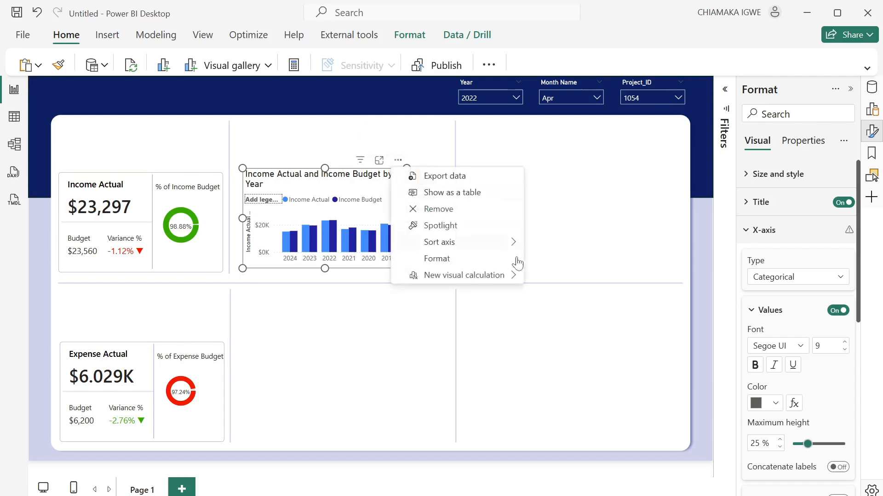
pyautogui.moveTo(508, 244)
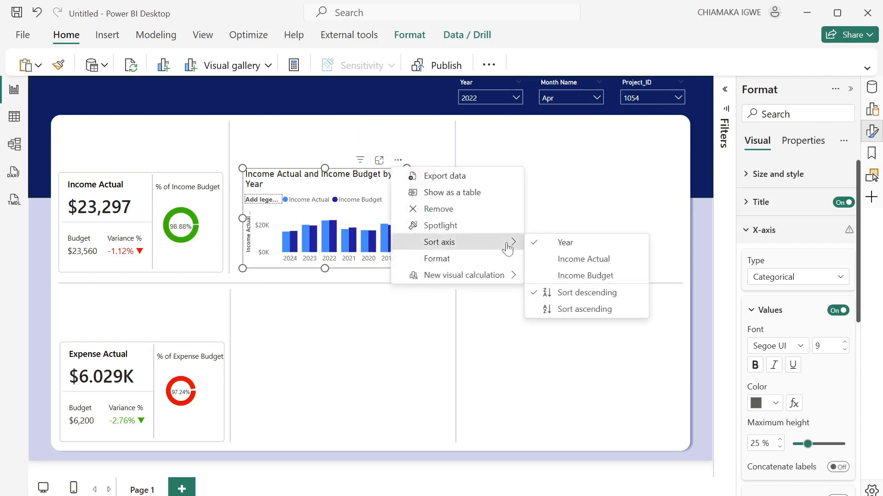
pyautogui.click(540, 312)
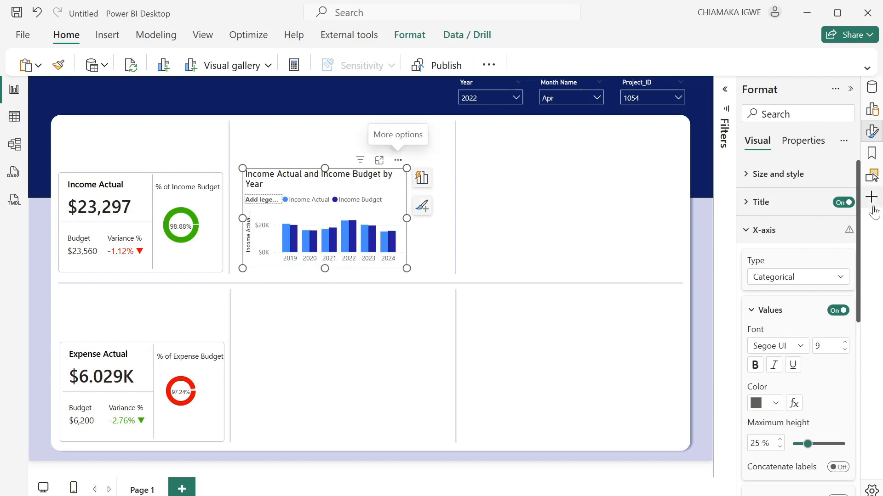
# Hide the income column chart's title and fit the chart into the upper middle section with height 261 and width 431, at about horizontal 386, vertical 127
pyautogui.click(845, 202)
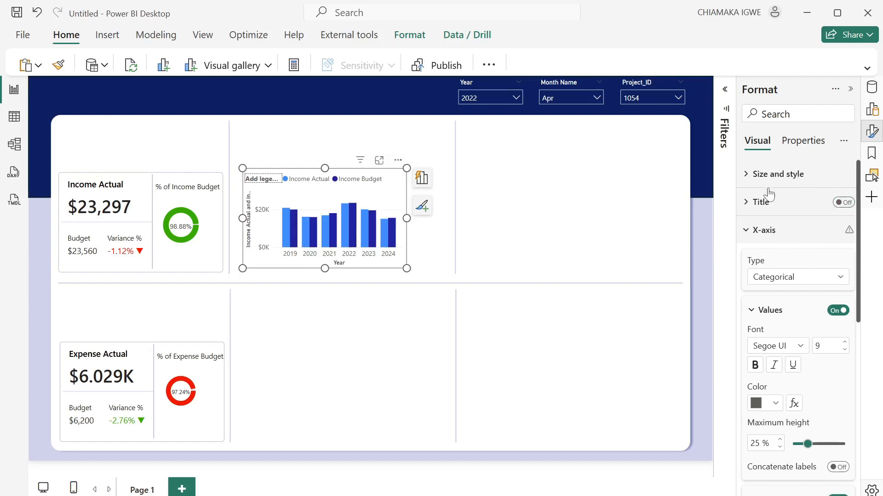
pyautogui.click(751, 181)
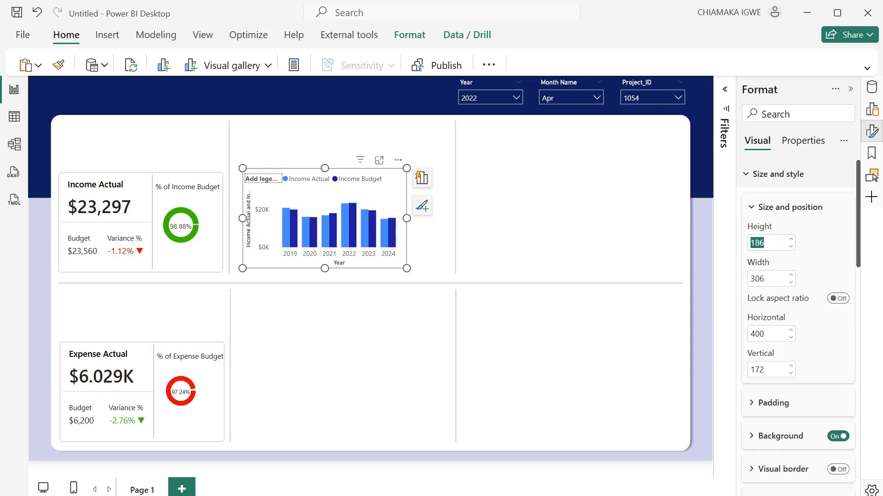
pyautogui.write('261')
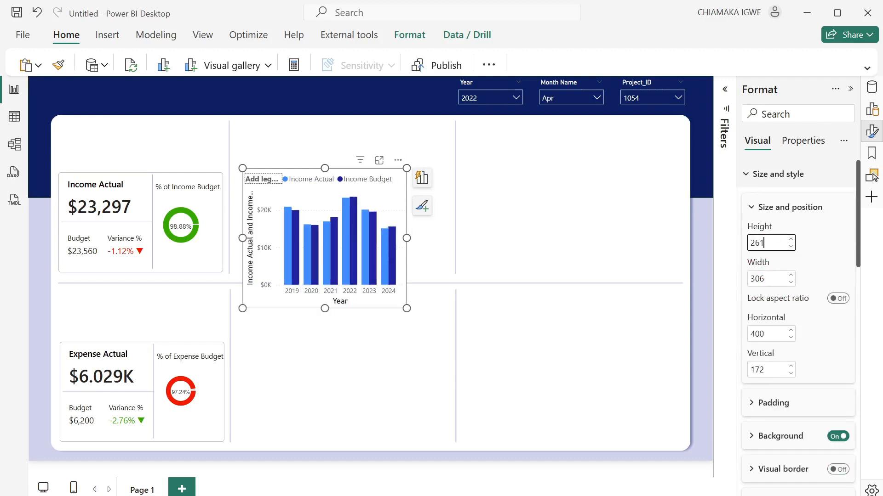
pyautogui.press('Tab')
pyautogui.write('4')
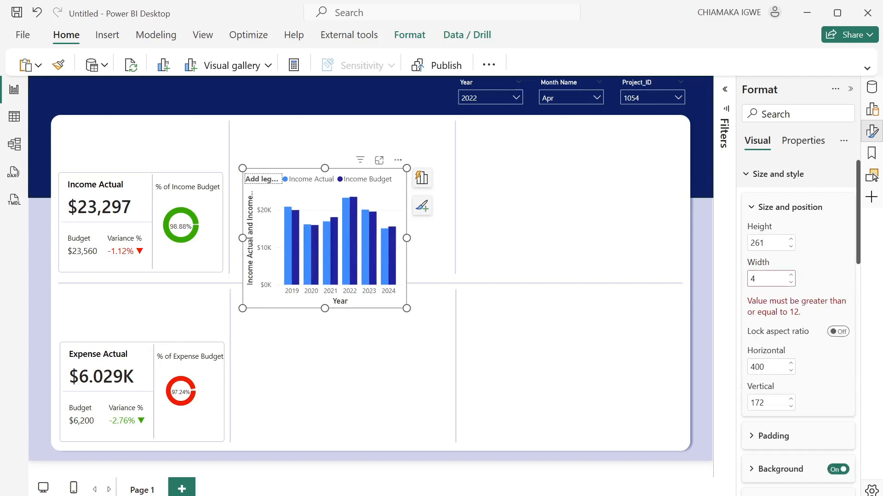
pyautogui.write('31')
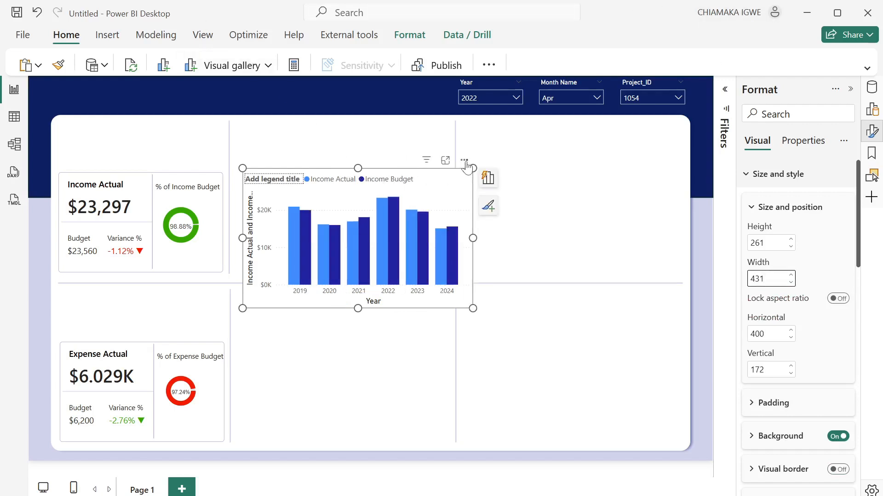
pyautogui.moveTo(467, 166); pyautogui.dragTo(459, 142)
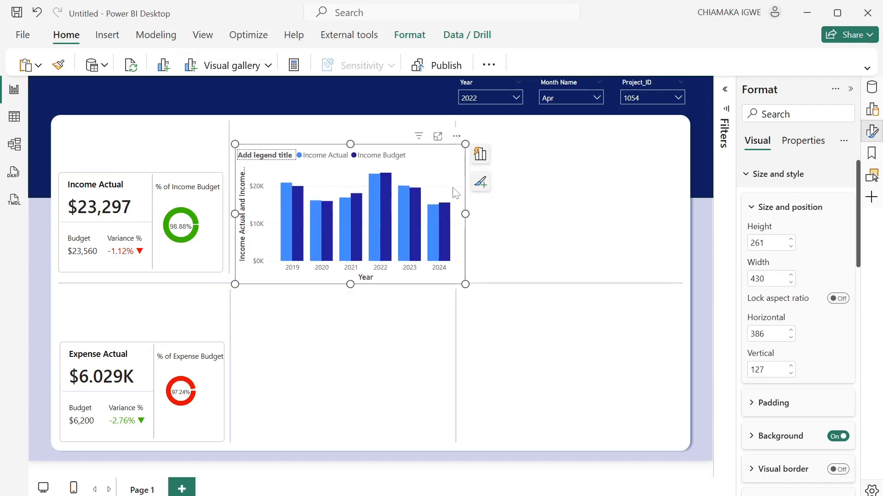
pyautogui.scroll(-4, 768, 304)
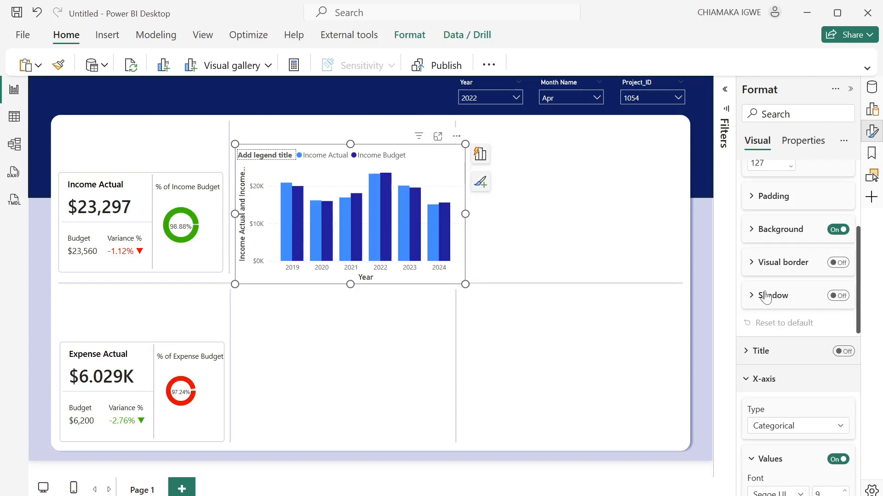
# Turn off the background and the X-axis title of the income column chart
pyautogui.click(837, 230)
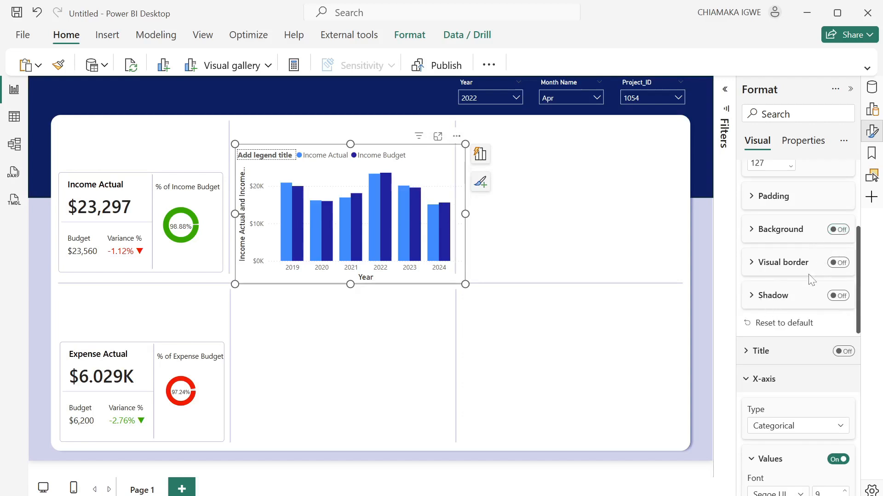
pyautogui.scroll(-3, 812, 279)
pyautogui.scroll(-2, 809, 283)
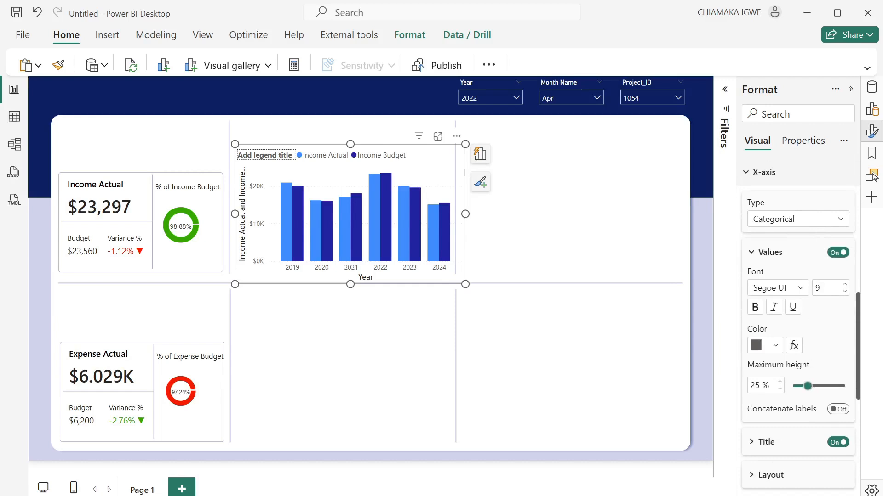
pyautogui.scroll(-2, 818, 368)
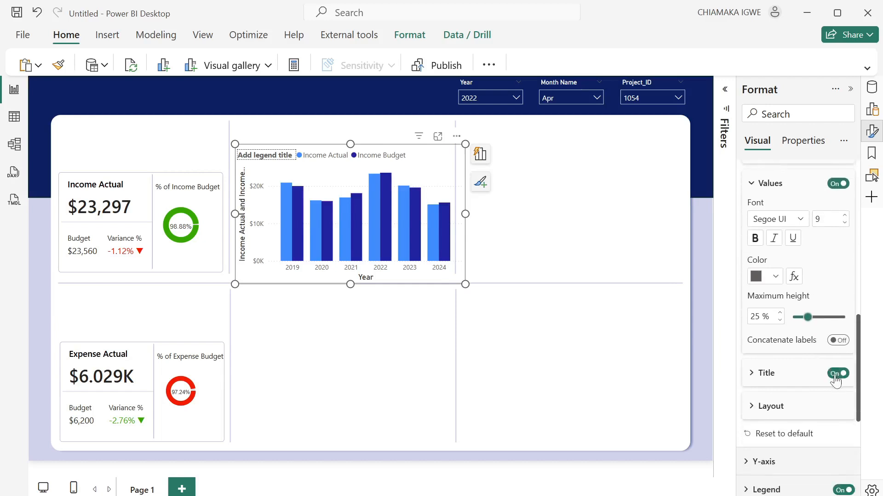
pyautogui.click(836, 374)
# Turn off the income chart's Y-axis title and move the chart slightly up and left, beside the Income Actual card
pyautogui.scroll(-2, 836, 382)
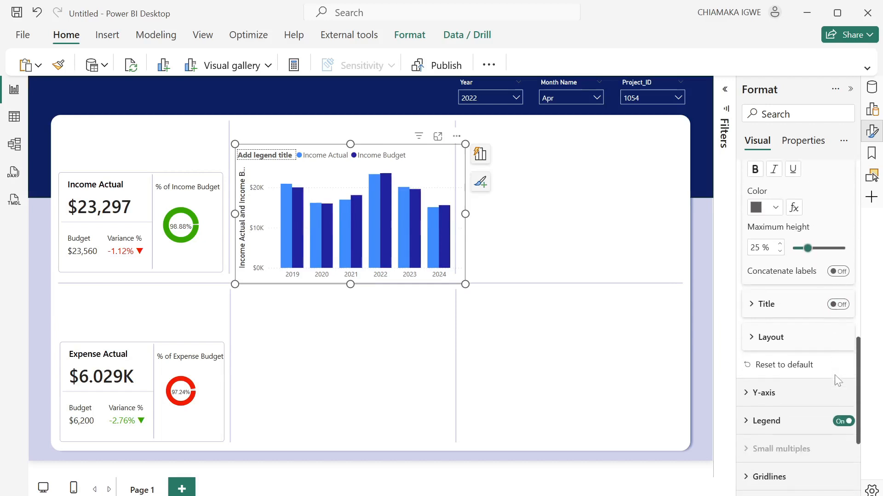
pyautogui.click(767, 396)
pyautogui.scroll(-8, 802, 398)
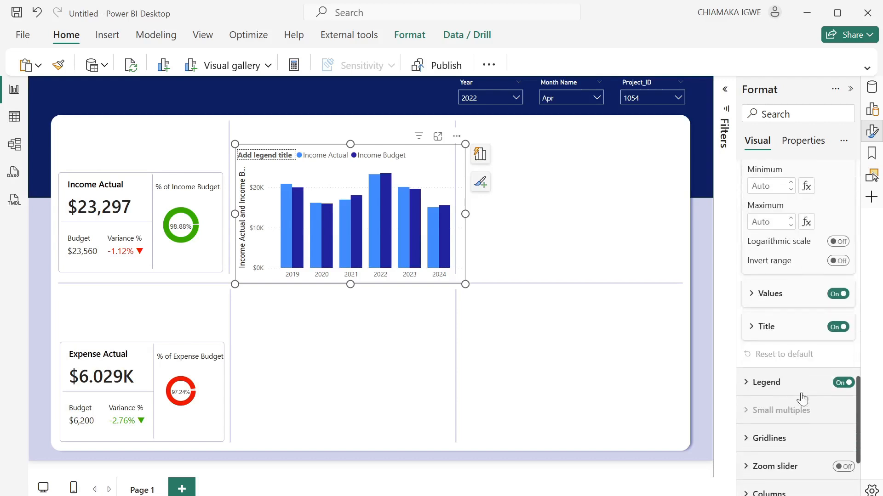
pyautogui.click(836, 328)
pyautogui.moveTo(441, 164); pyautogui.dragTo(434, 152)
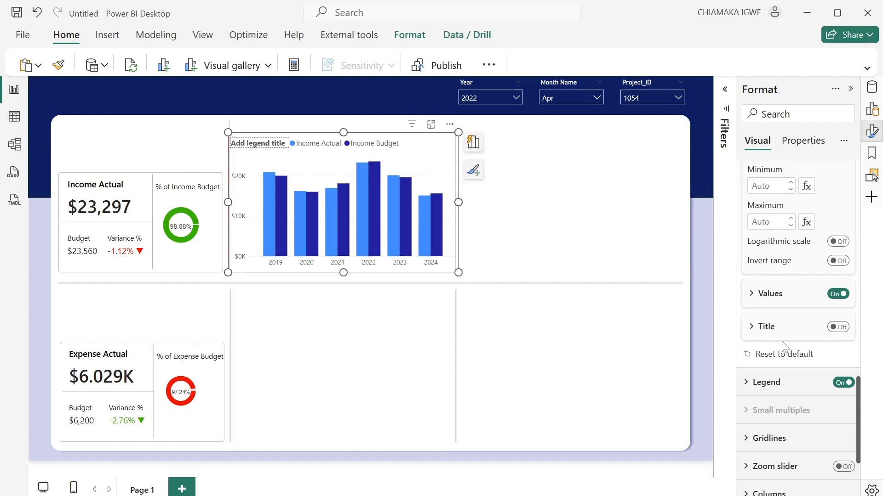
# Place the income chart's legend at Bottom center and turn off the legend title
pyautogui.scroll(-3, 785, 348)
pyautogui.click(748, 258)
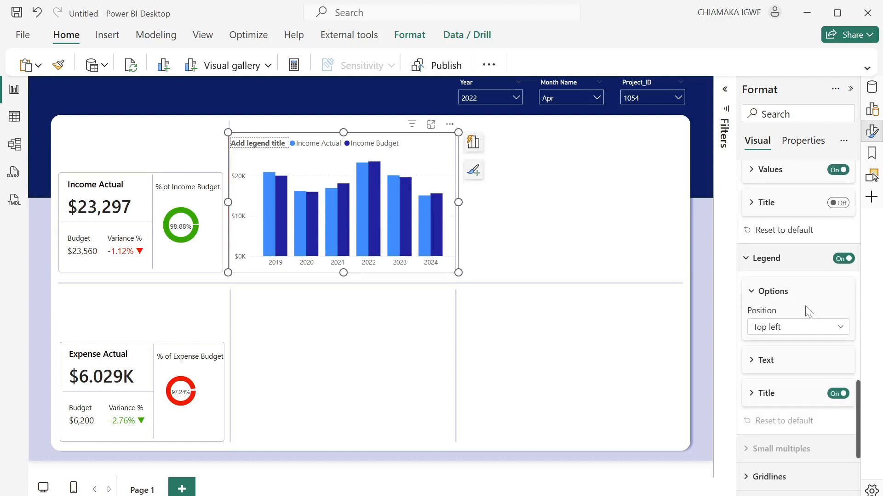
pyautogui.click(815, 335)
pyautogui.click(784, 475)
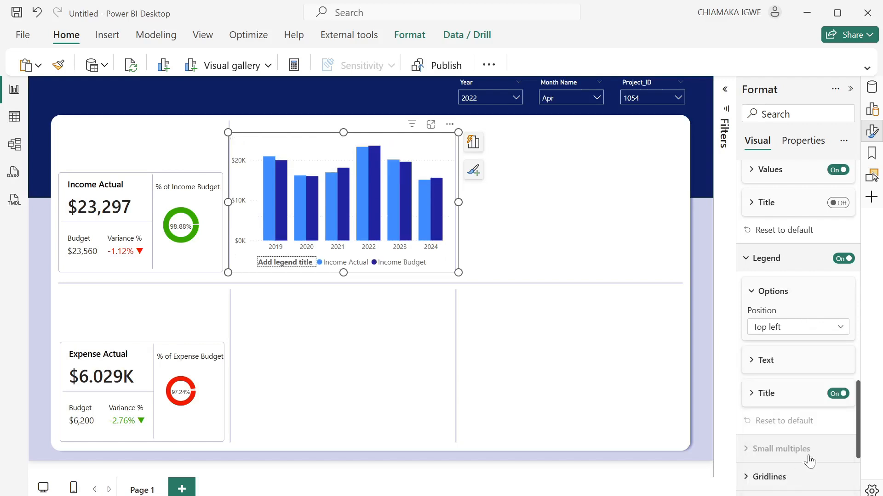
pyautogui.click(835, 394)
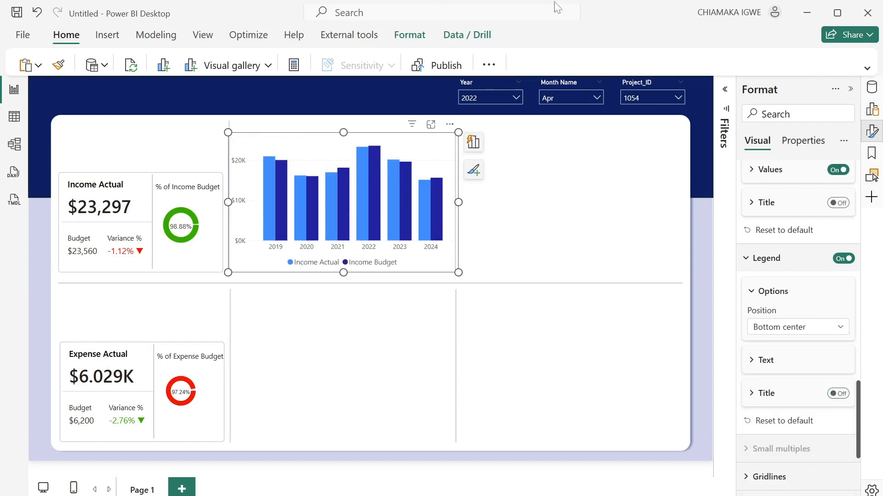
# Color the Income Actual columns with the dark navy from the recent colors
pyautogui.scroll(4, 777, 267)
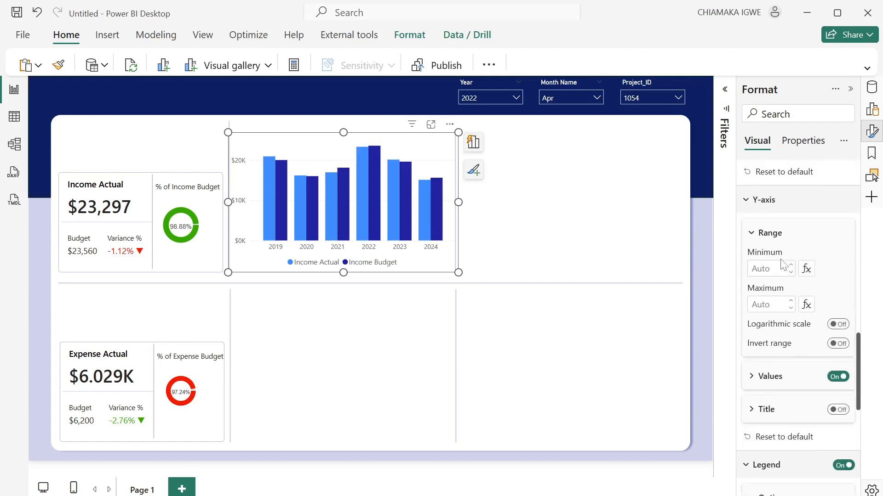
pyautogui.scroll(-6, 780, 262)
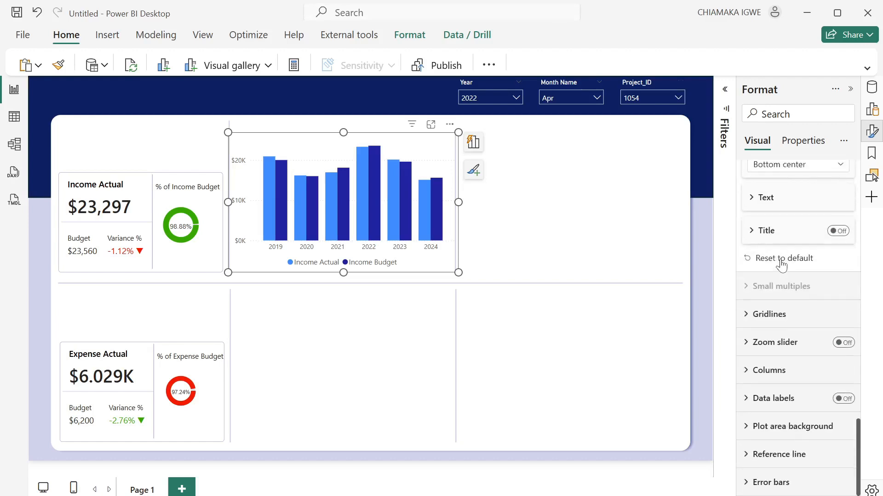
pyautogui.click(747, 370)
pyautogui.click(798, 232)
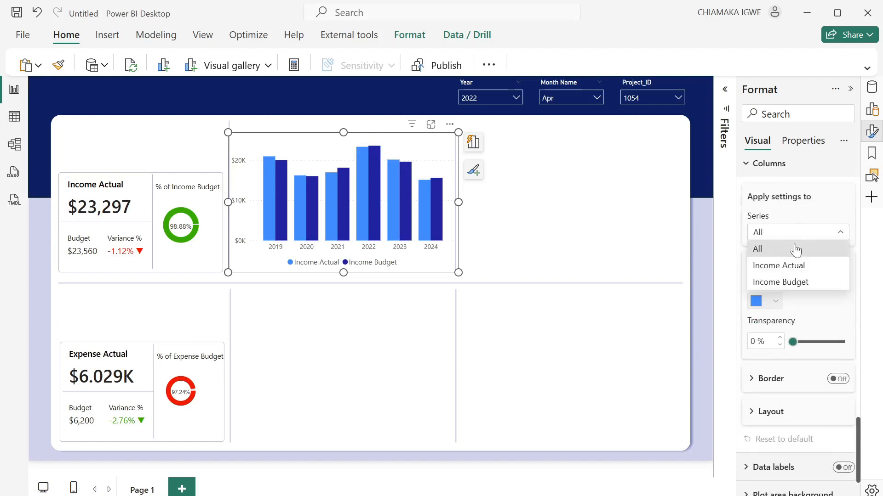
pyautogui.click(791, 267)
pyautogui.click(775, 302)
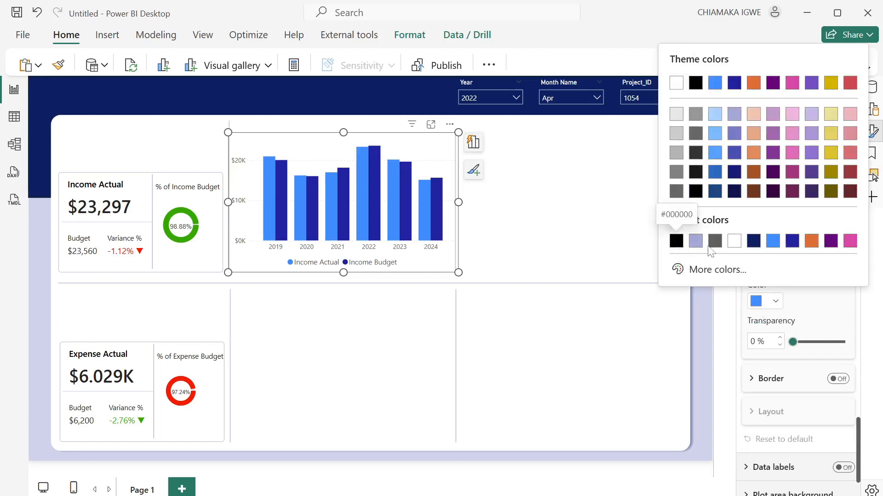
pyautogui.click(753, 241)
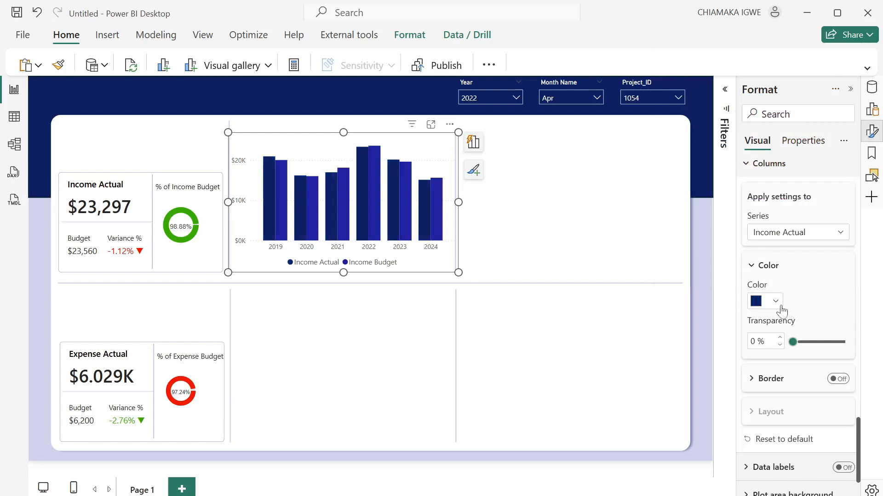
# Color the Income Budget columns with the light lavender from the recent colors
pyautogui.click(799, 233)
pyautogui.click(782, 282)
pyautogui.click(777, 301)
pyautogui.click(710, 241)
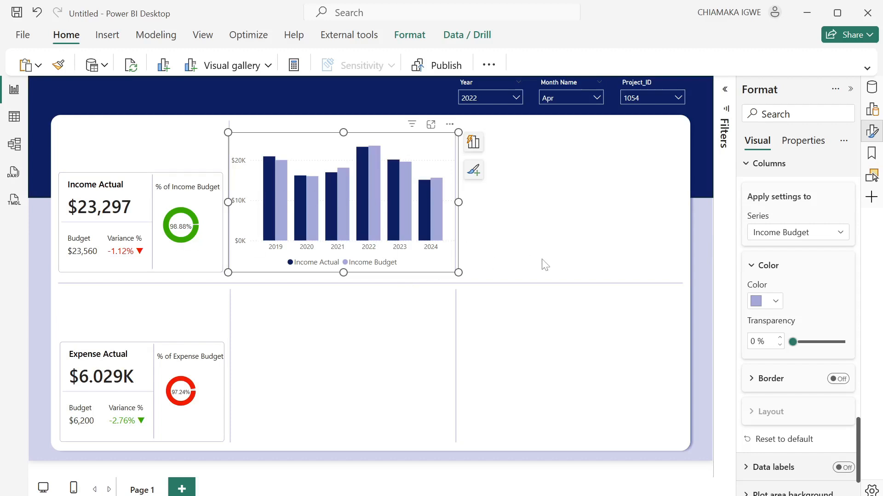
# Turn off the horizontal gridlines of the income chart
pyautogui.scroll(5, 813, 292)
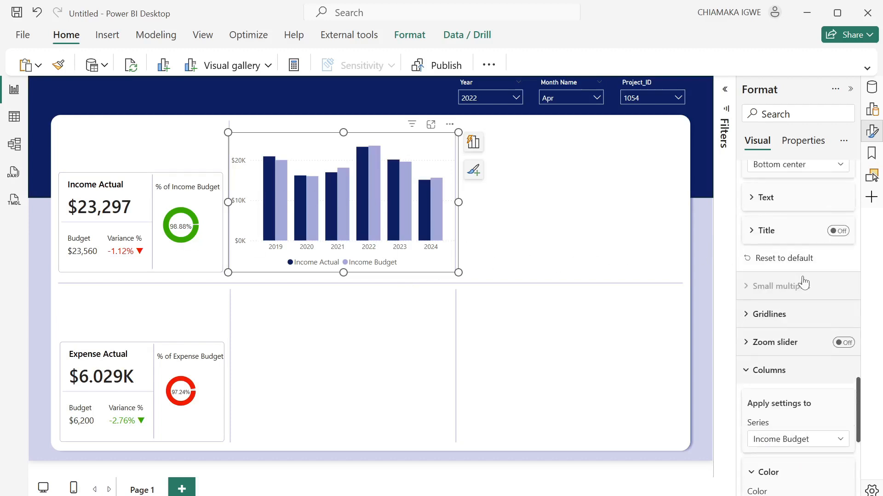
pyautogui.click(747, 317)
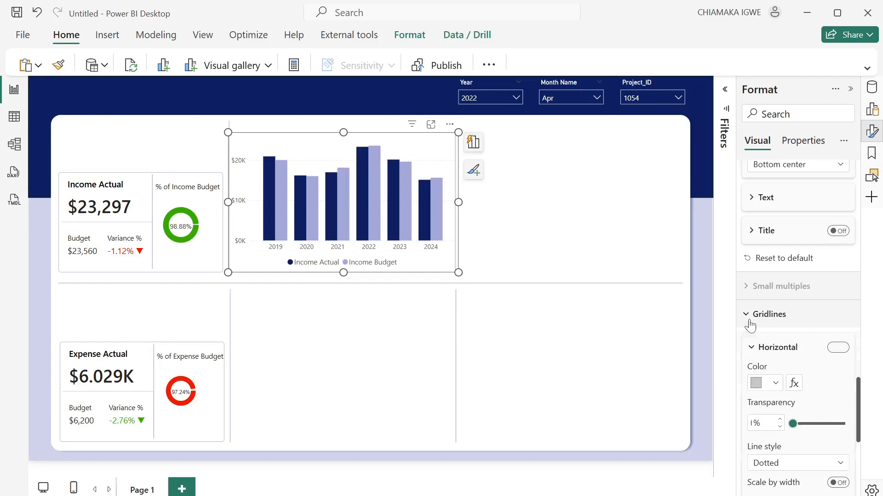
pyautogui.click(833, 349)
# Turn on data labels for the income chart and switch off the label value for the Income Actual series
pyautogui.scroll(-10, 800, 351)
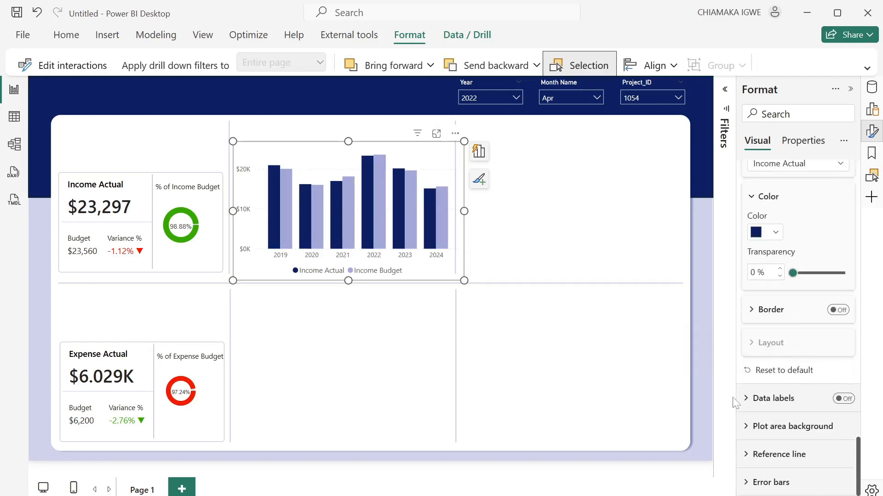
pyautogui.click(845, 399)
pyautogui.click(758, 404)
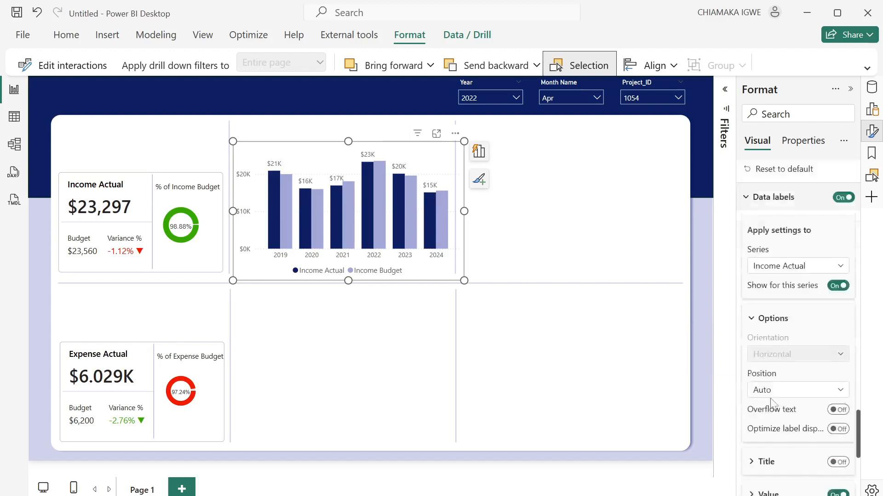
pyautogui.scroll(-5, 772, 404)
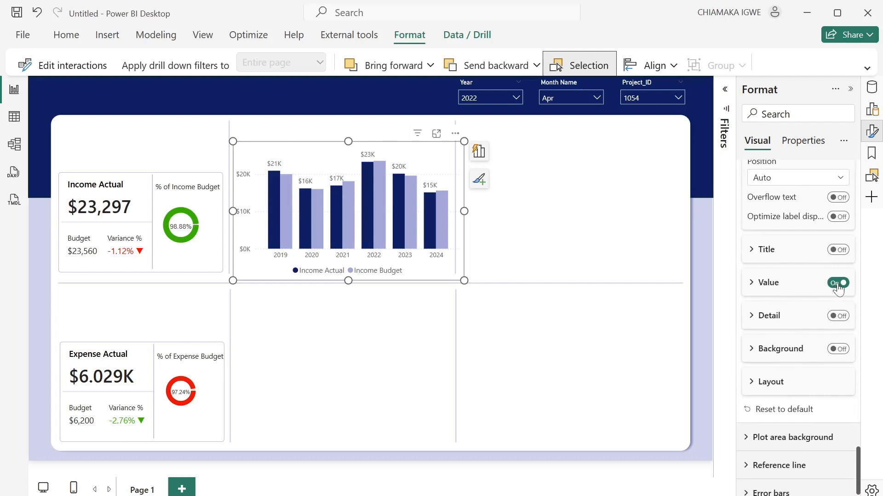
pyautogui.click(838, 283)
# Switch off the data label value for the Income Budget series
pyautogui.scroll(3, 822, 283)
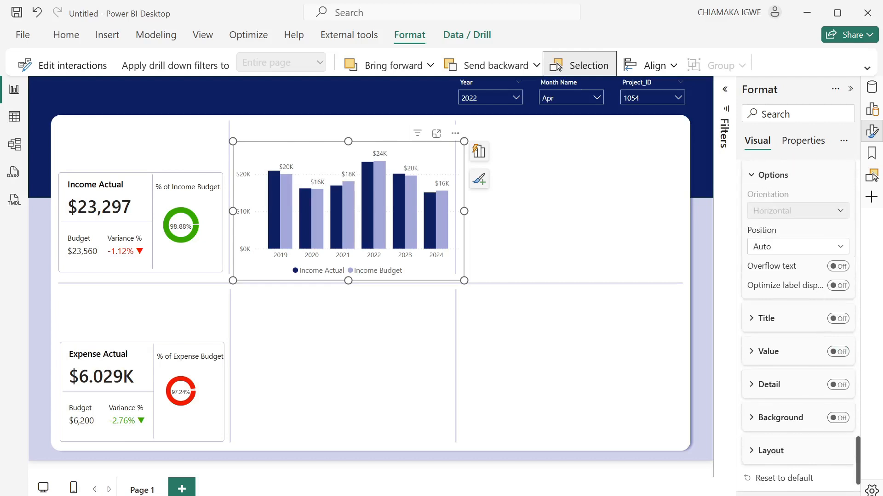
pyautogui.click(809, 192)
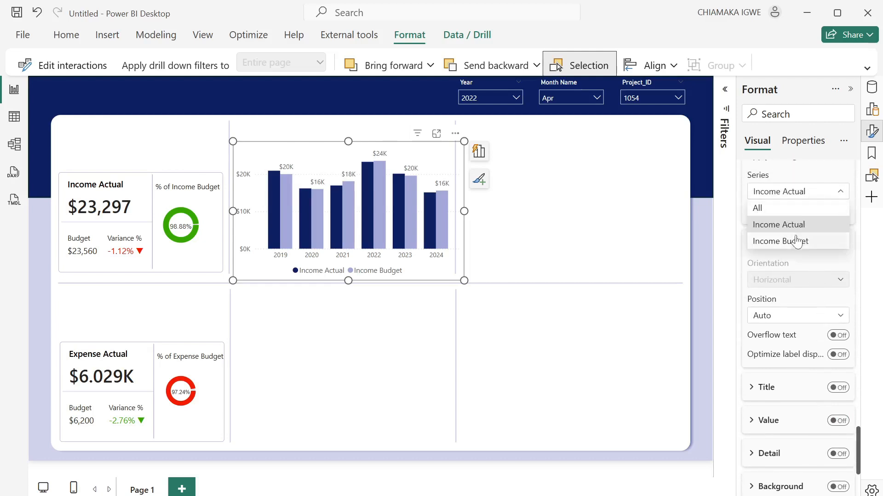
pyautogui.click(801, 240)
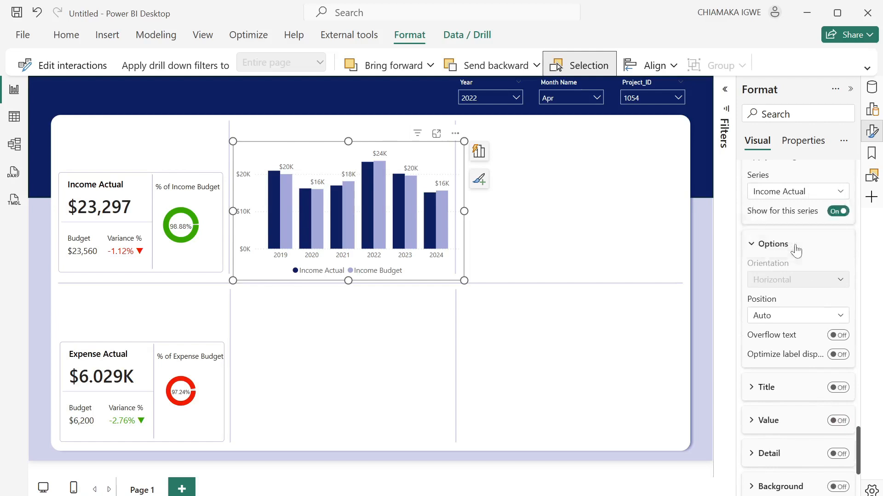
pyautogui.click(834, 426)
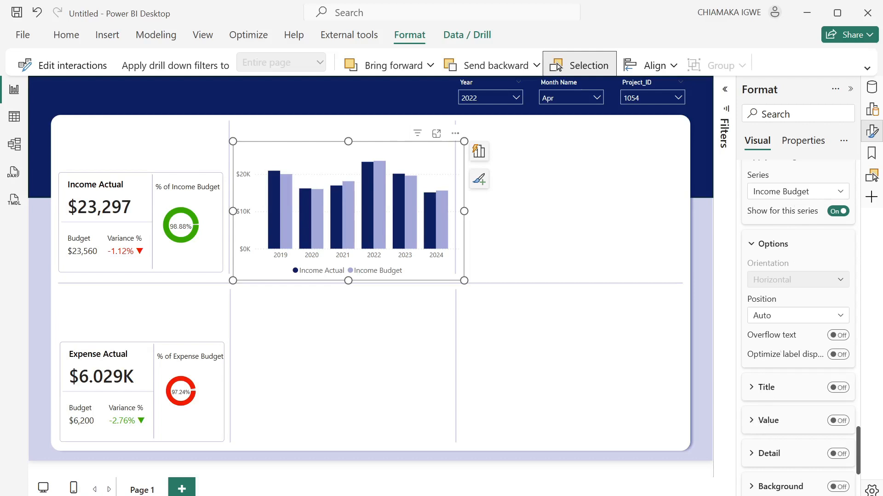
# Enable the data label detail for the Income Actual series and use the Income Variance Conditional Formatting measure as its data
pyautogui.click(805, 192)
pyautogui.click(792, 224)
pyautogui.scroll(-3, 797, 322)
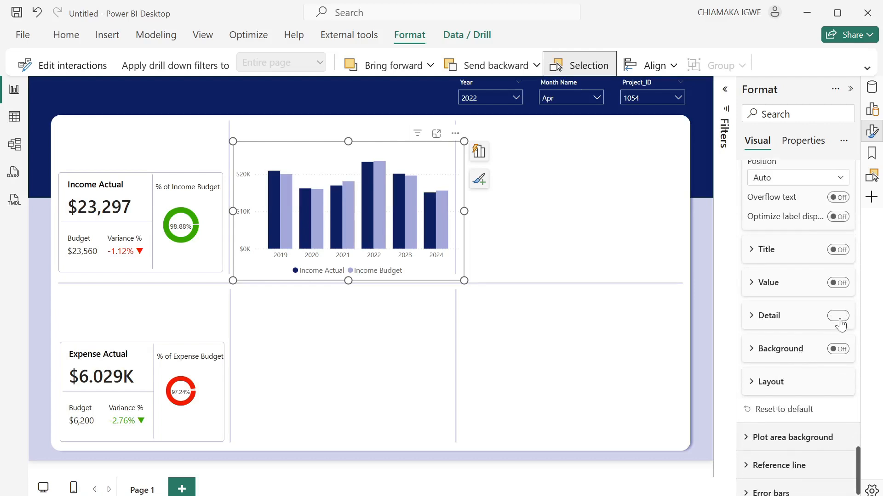
pyautogui.click(838, 322)
pyautogui.click(751, 322)
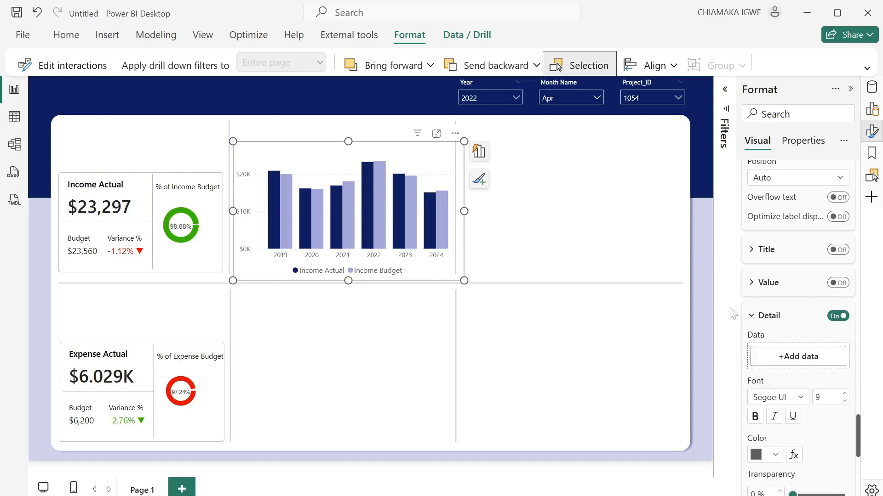
pyautogui.click(872, 87)
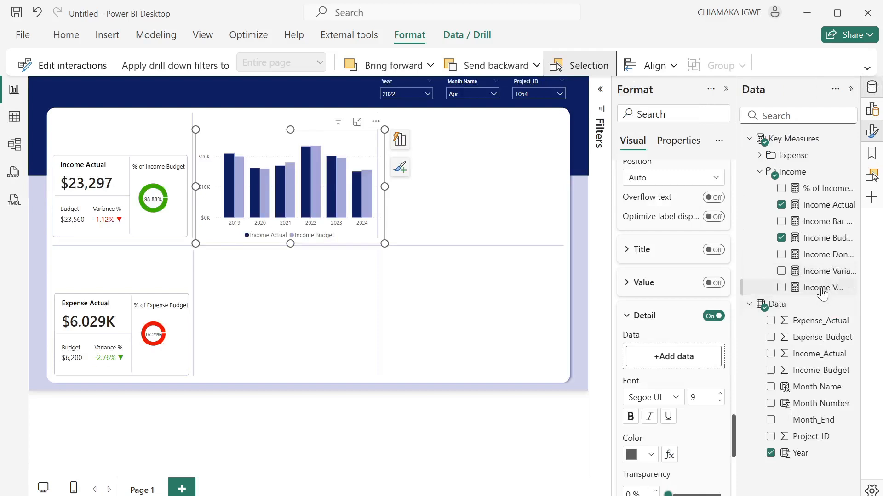
pyautogui.moveTo(821, 293); pyautogui.dragTo(691, 358)
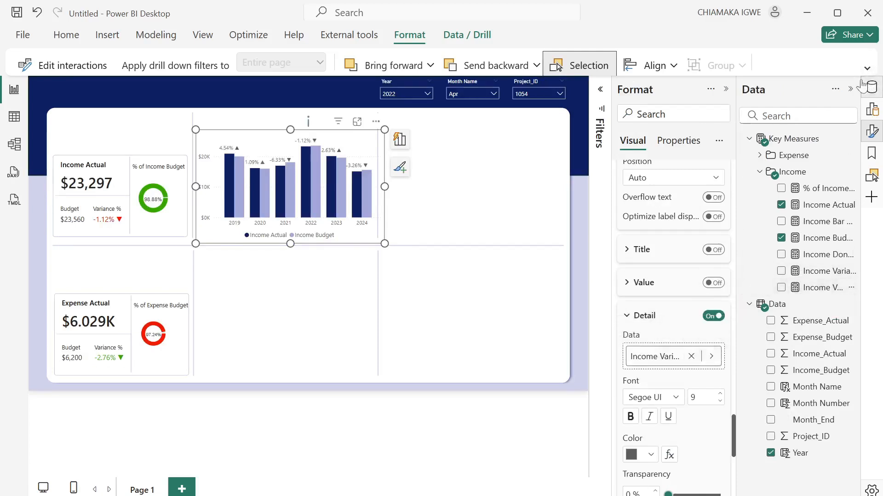
pyautogui.click(849, 92)
# Set the detail label color's conditional formatting to the Rules style, based on the Income Variance Conditional Formatting measure
pyautogui.scroll(-5, 781, 301)
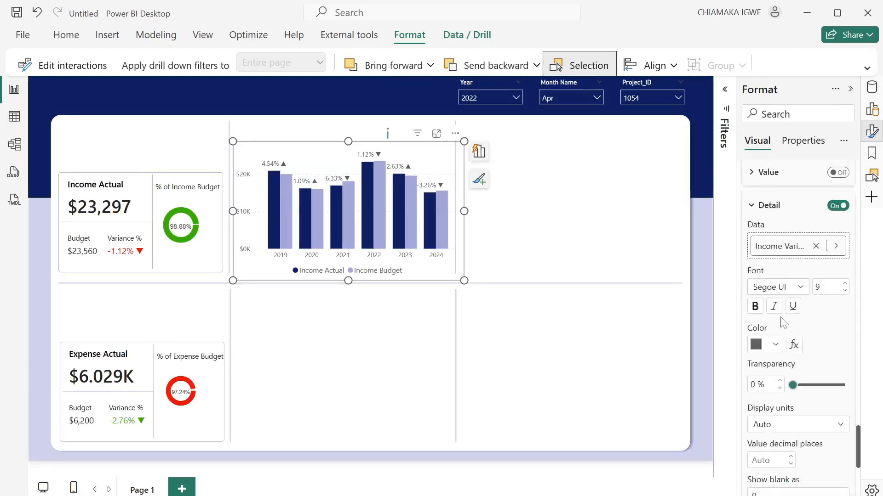
pyautogui.click(794, 249)
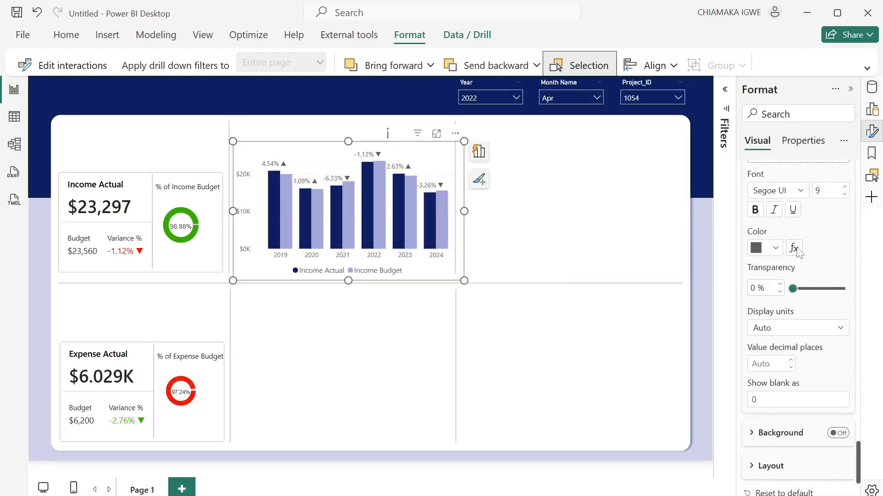
pyautogui.click(237, 121)
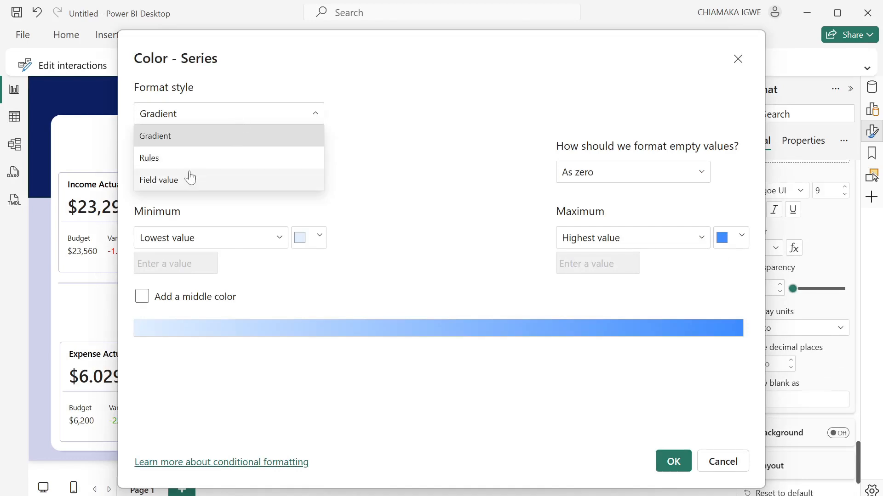
pyautogui.click(206, 157)
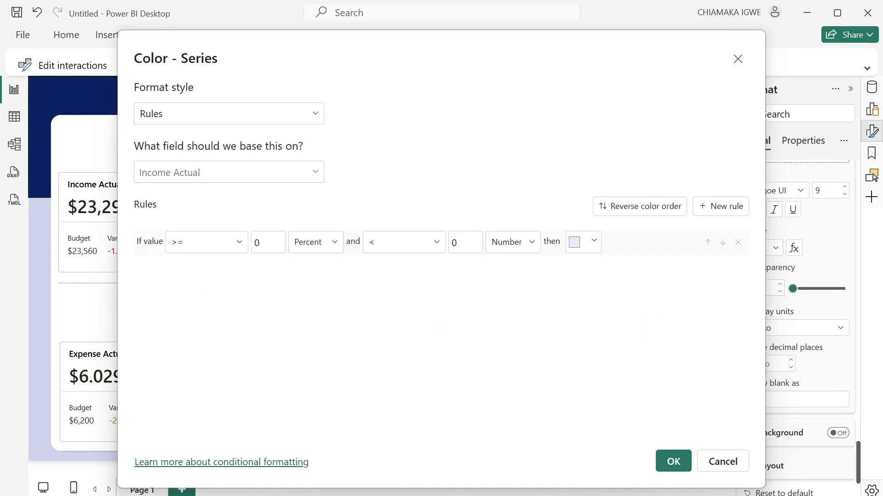
pyautogui.click(281, 178)
pyautogui.click(164, 312)
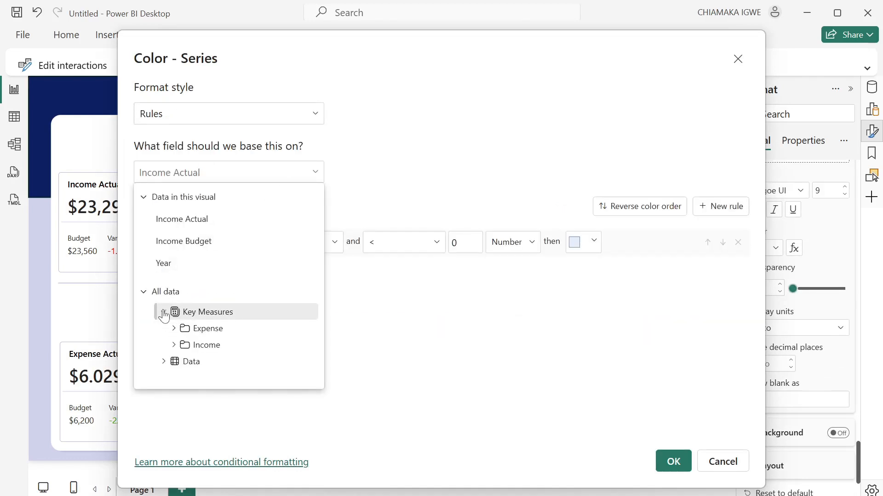
pyautogui.click(174, 346)
pyautogui.scroll(-3, 231, 342)
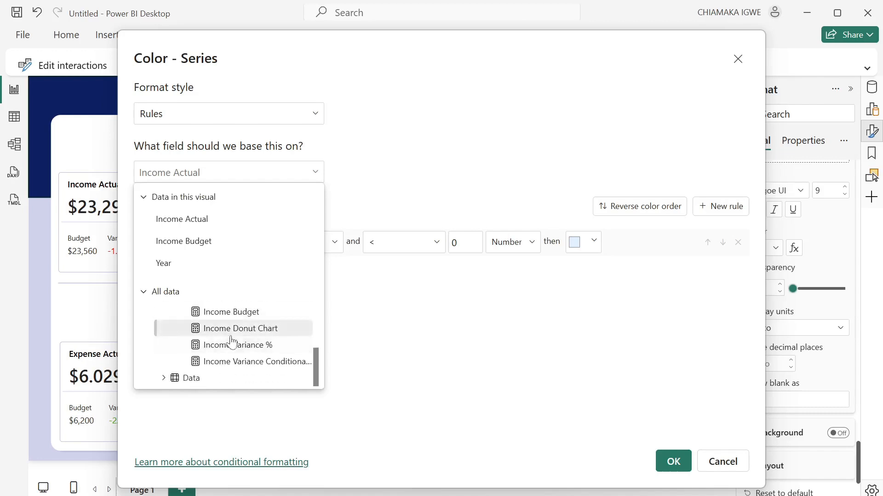
pyautogui.click(233, 361)
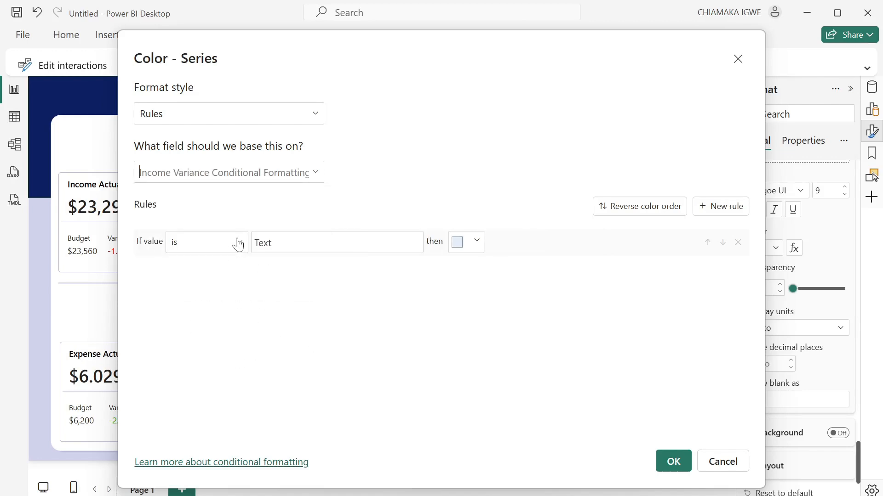
# Set the first color rule's condition to contains with the ▲ symbol as its text
pyautogui.click(238, 244)
pyautogui.click(198, 265)
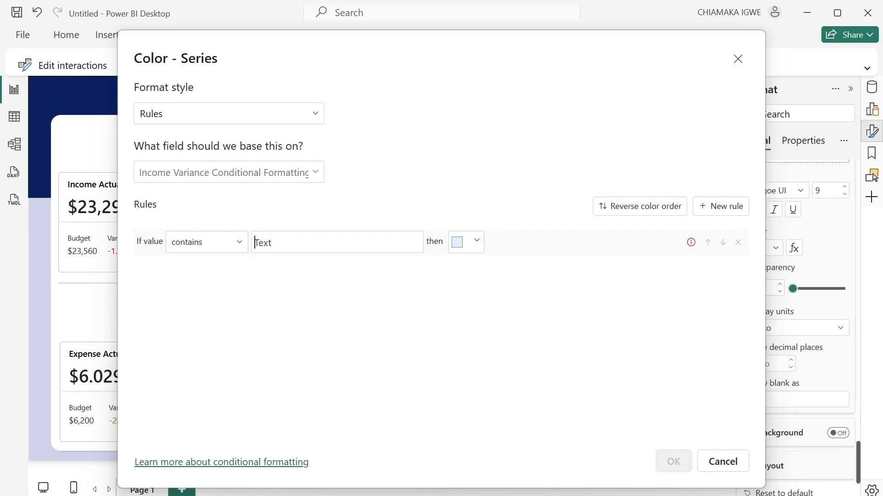
pyautogui.press('super+period')
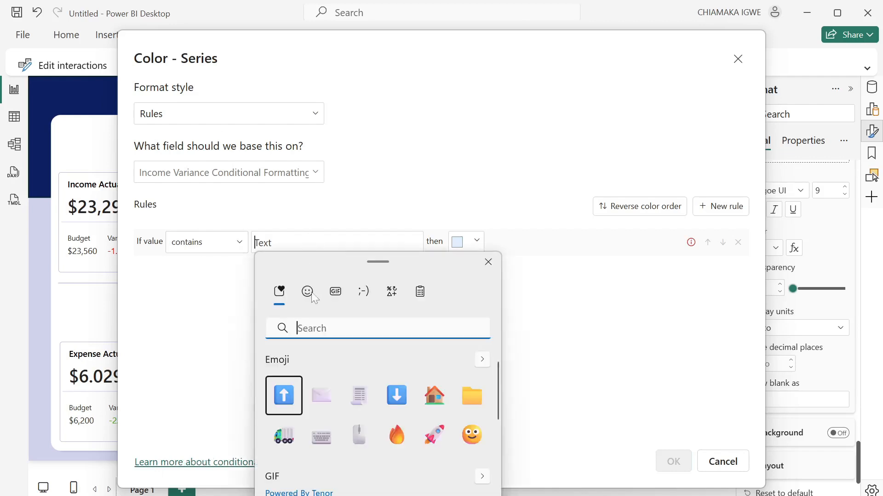
pyautogui.click(392, 292)
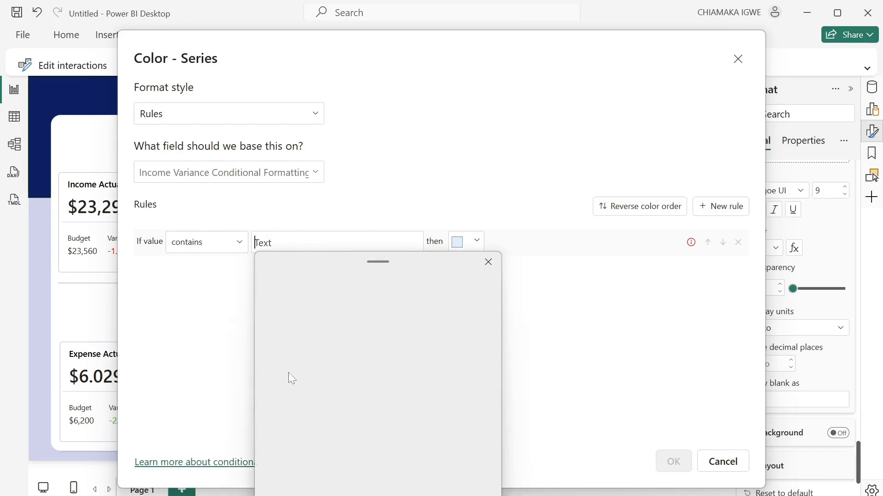
pyautogui.click(322, 367)
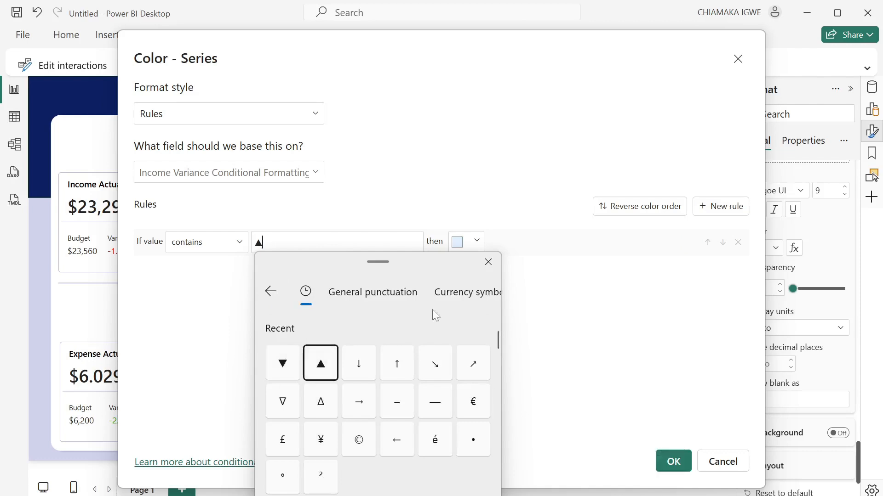
pyautogui.click(521, 270)
# Set the ▲ rule's color to the custom green #13A806
pyautogui.click(476, 247)
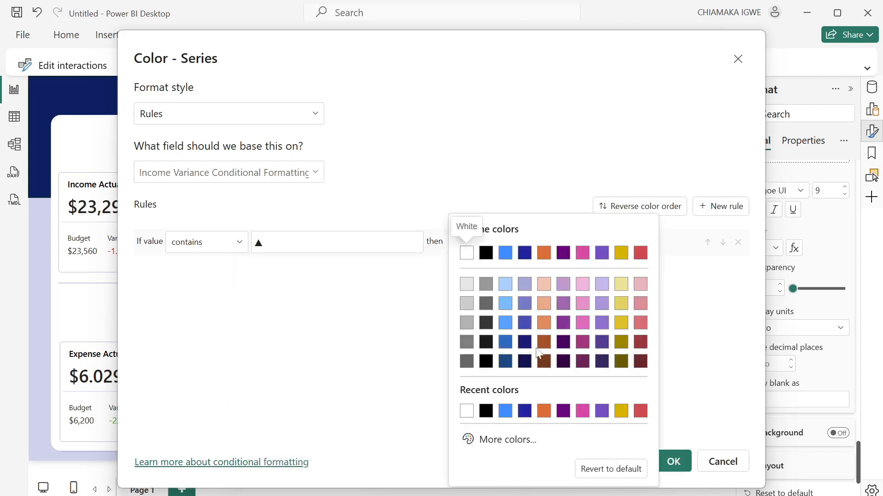
pyautogui.click(506, 440)
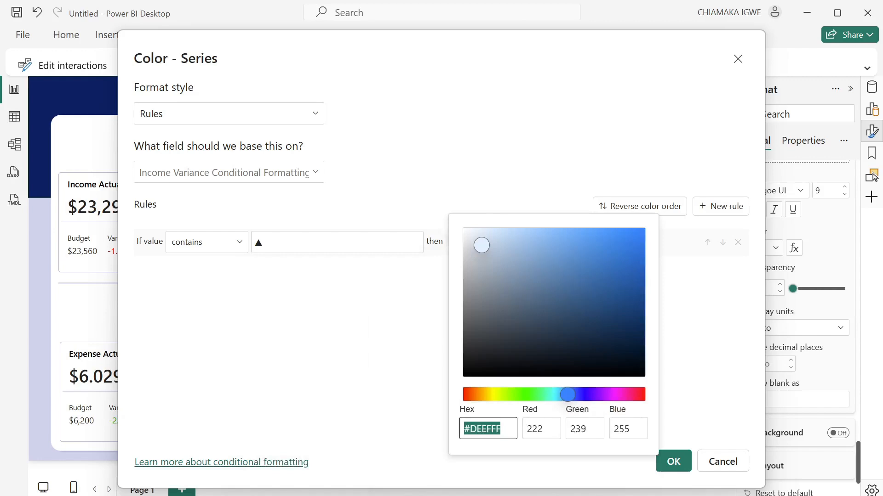
pyautogui.write('#13A806')
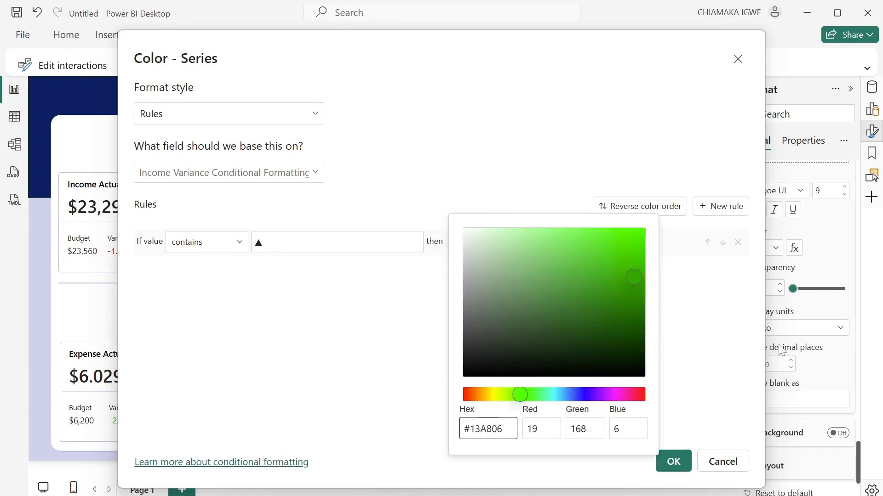
pyautogui.click(697, 358)
# Add a second color rule whose condition is contains with the ▼ symbol as its text
pyautogui.click(720, 208)
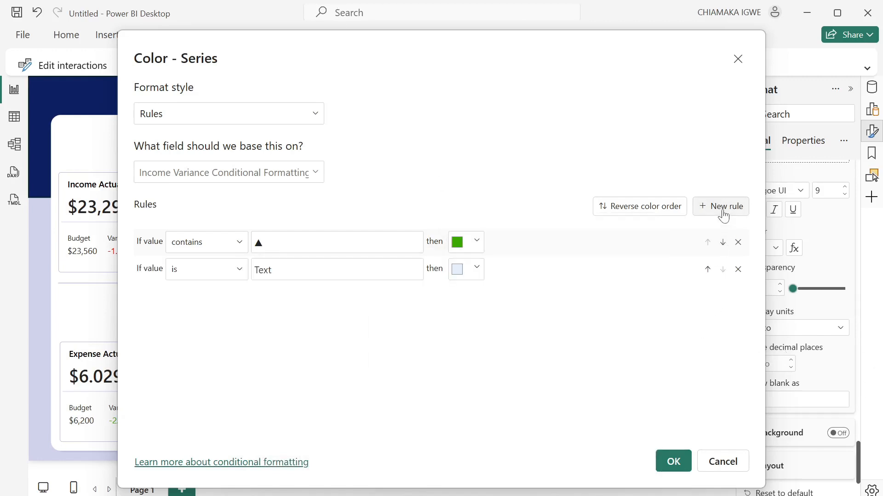
pyautogui.click(235, 278)
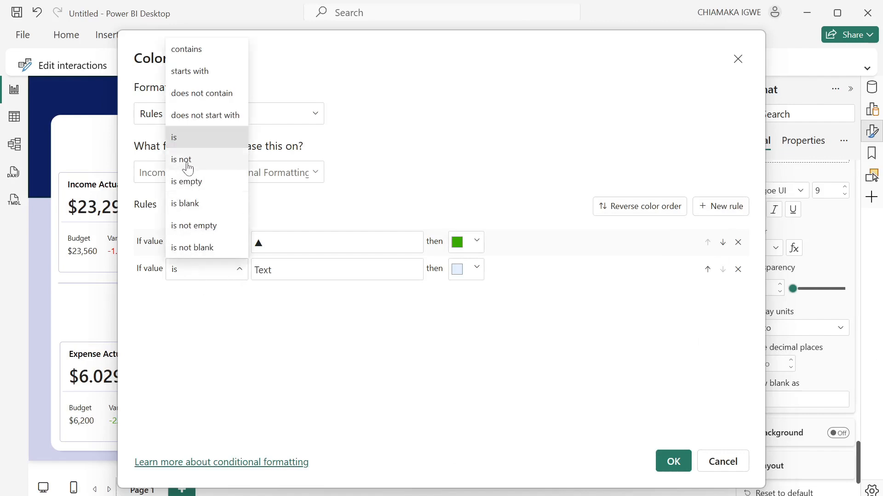
pyautogui.click(205, 51)
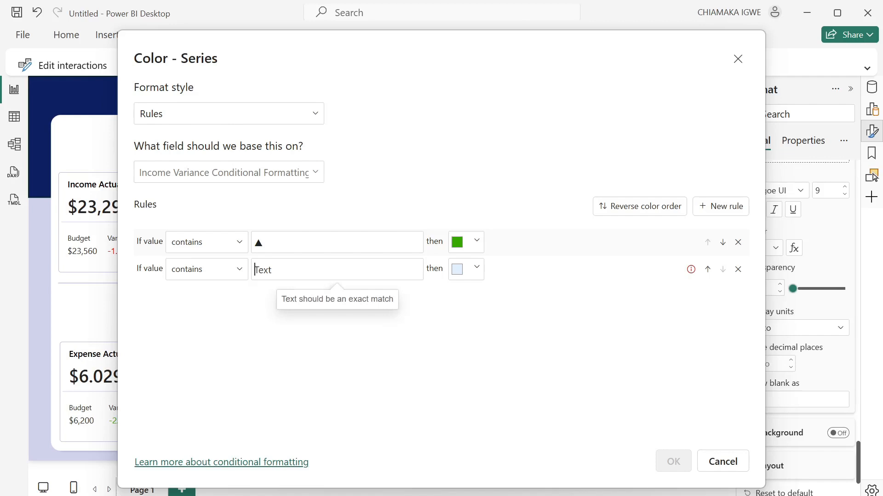
pyautogui.press('super+period')
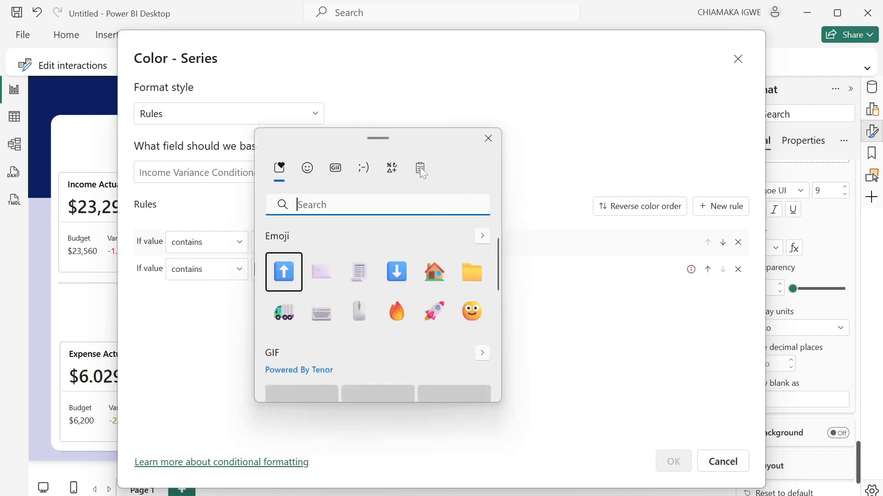
pyautogui.click(396, 176)
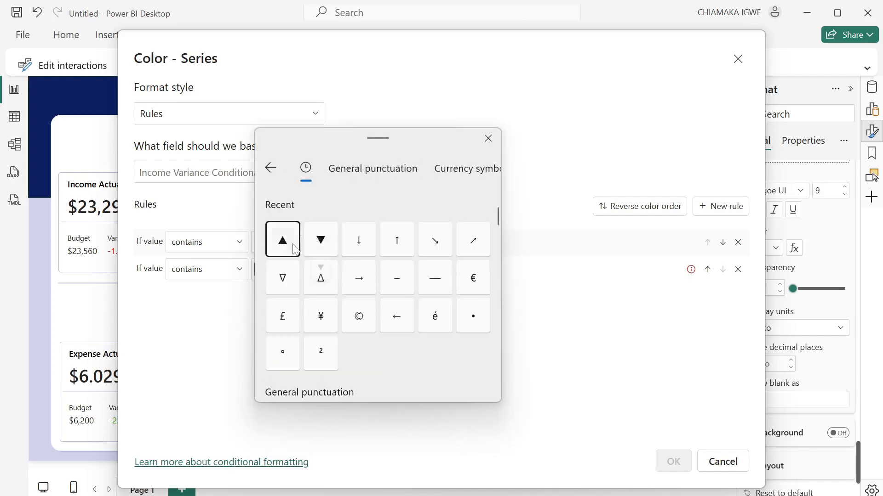
pyautogui.click(321, 240)
pyautogui.click(520, 304)
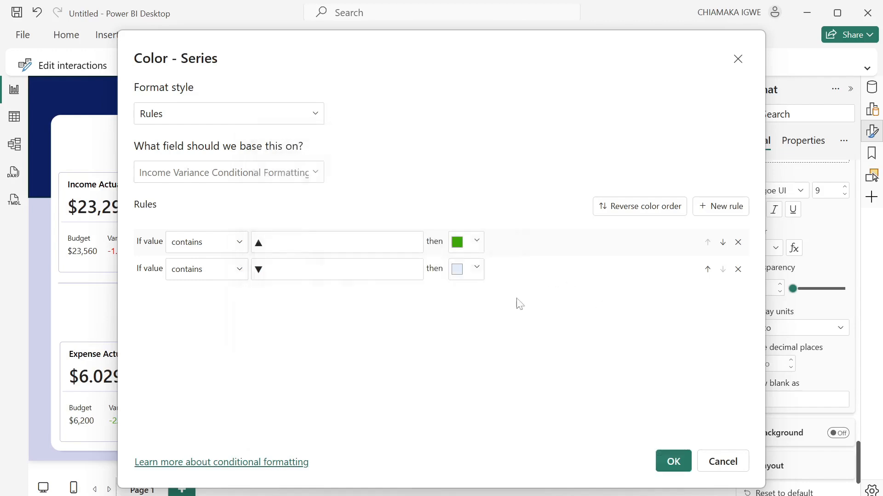
# Set the ▼ rule's color to the custom red ff0000 and apply the conditional formatting rules
pyautogui.click(474, 281)
pyautogui.click(504, 258)
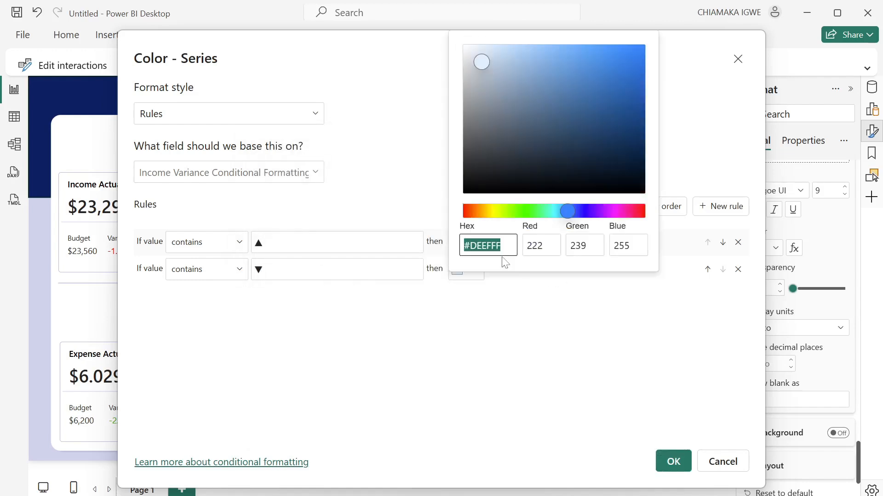
pyautogui.write('ff000')
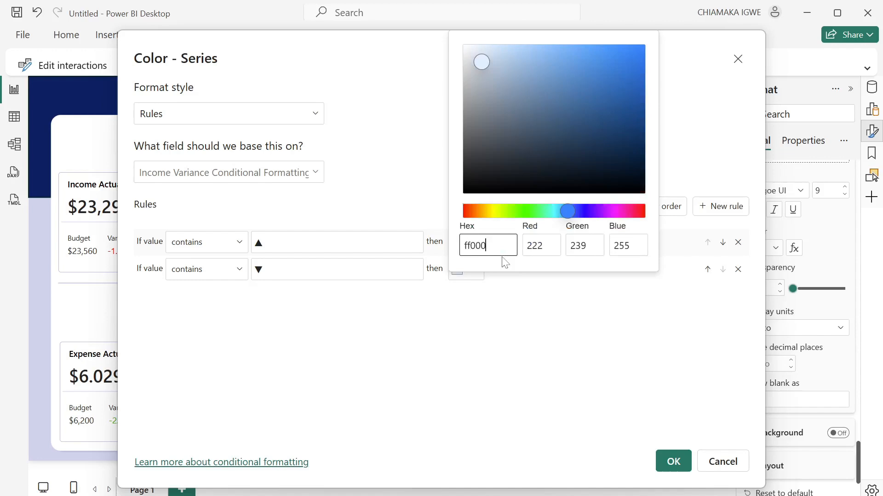
pyautogui.write('0')
pyautogui.click(554, 324)
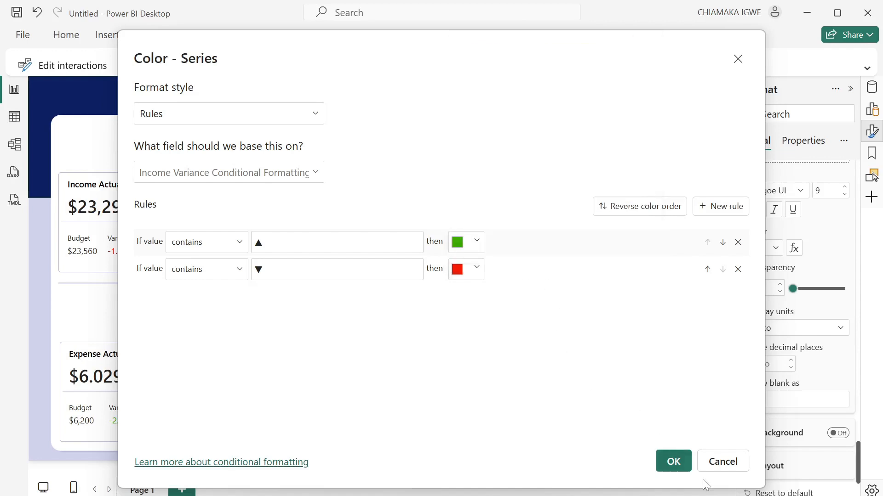
pyautogui.click(673, 462)
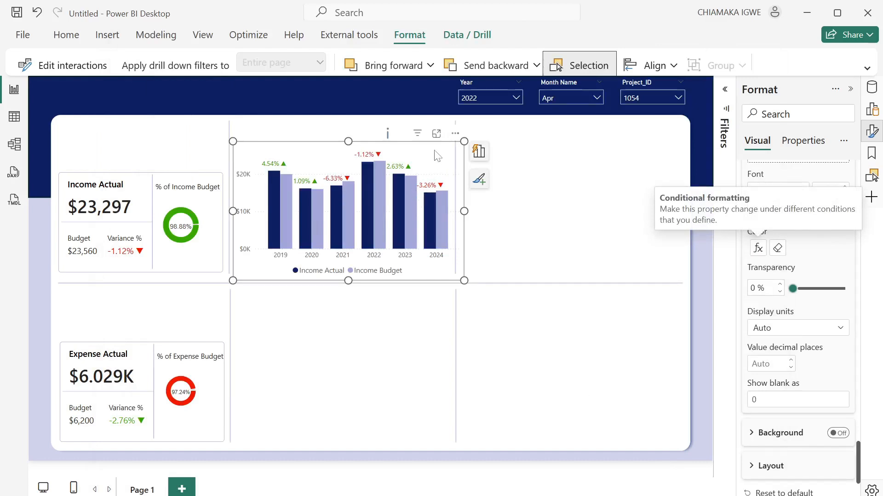
# Nudge the income chart to about horizontal 373, vertical 123, and place a copy in the expense row at about horizontal 371, vertical 422
pyautogui.moveTo(461, 143); pyautogui.dragTo(457, 144)
pyautogui.click(420, 342)
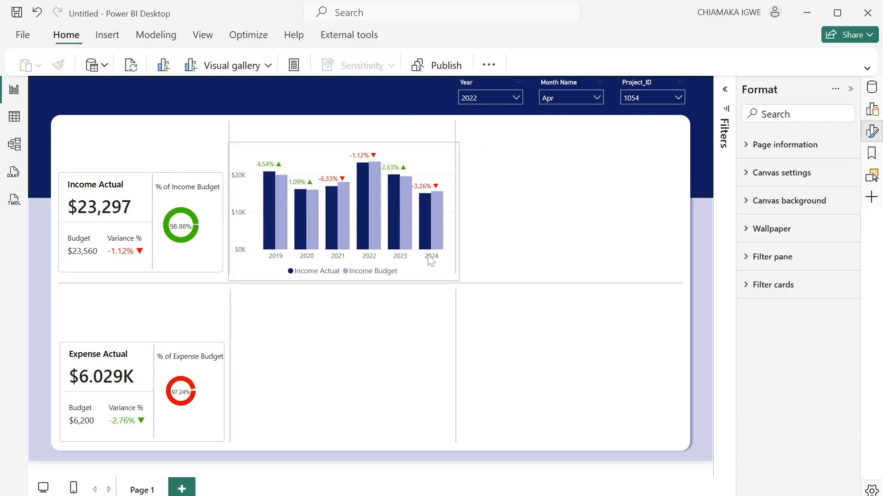
pyautogui.click(445, 159)
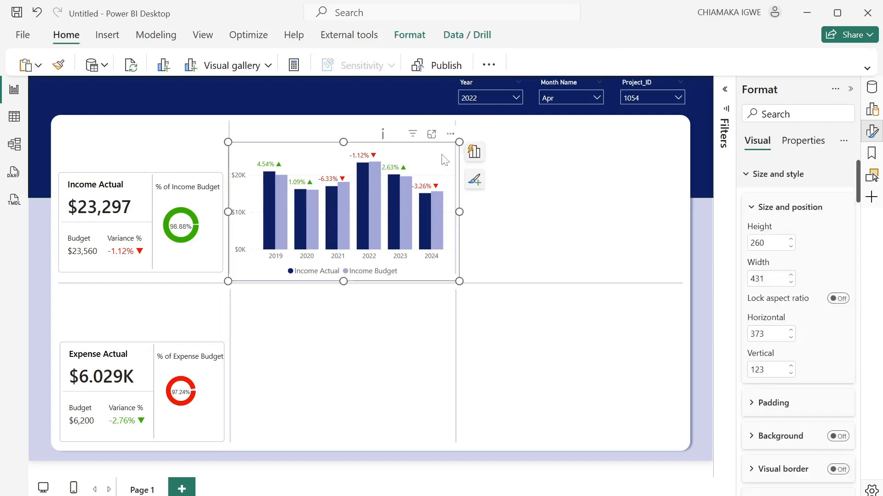
pyautogui.hotkey('ctrl', 'v')
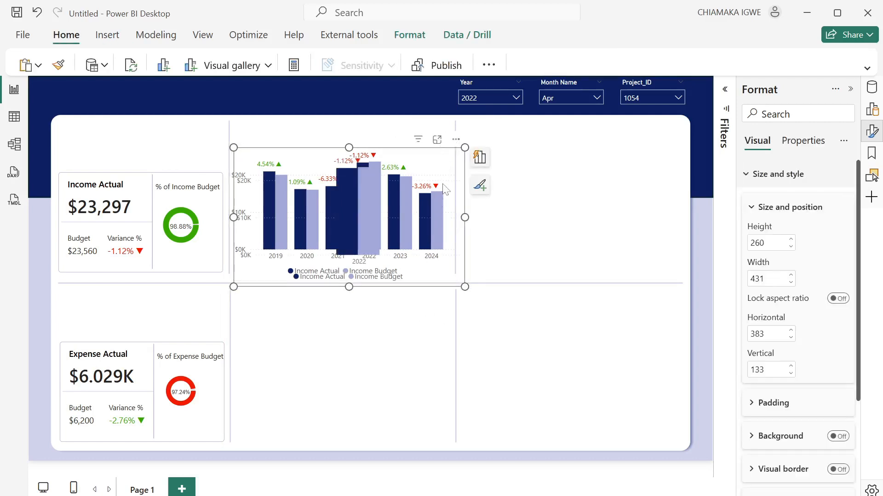
pyautogui.moveTo(444, 188); pyautogui.dragTo(439, 315)
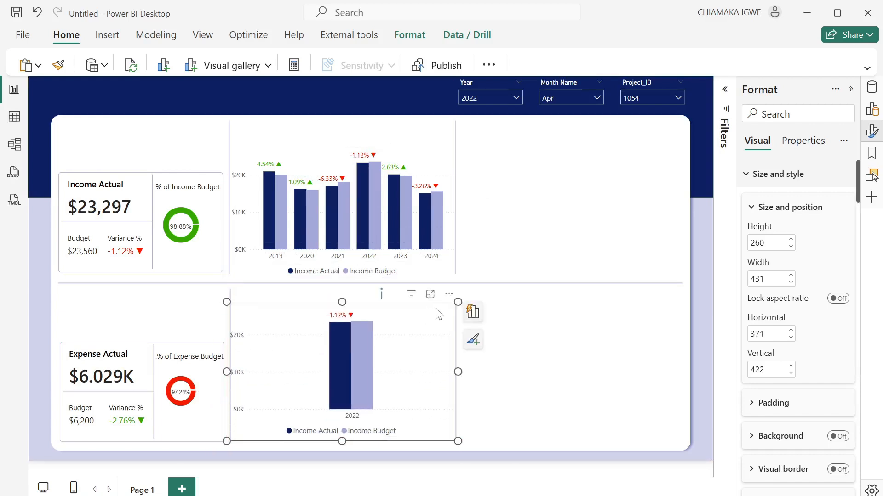
# Edit the Year slicer's interactions so that it does not filter the copied chart in the expense row
pyautogui.click(502, 78)
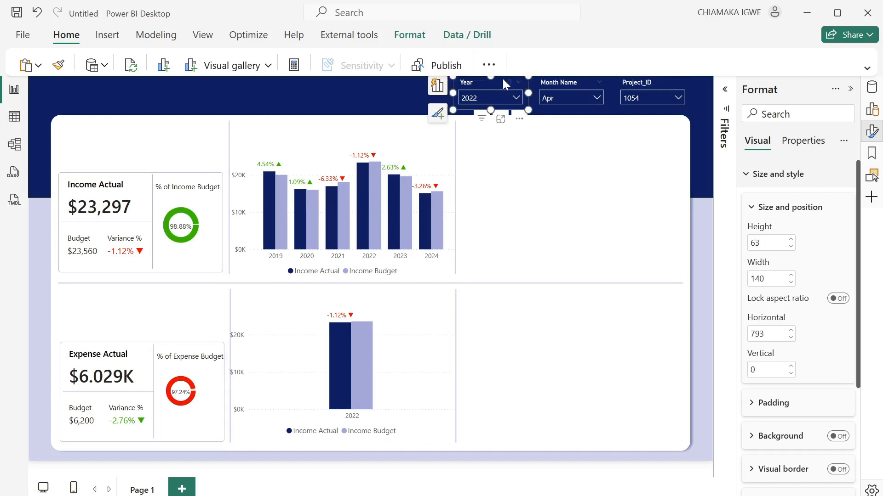
pyautogui.click(409, 36)
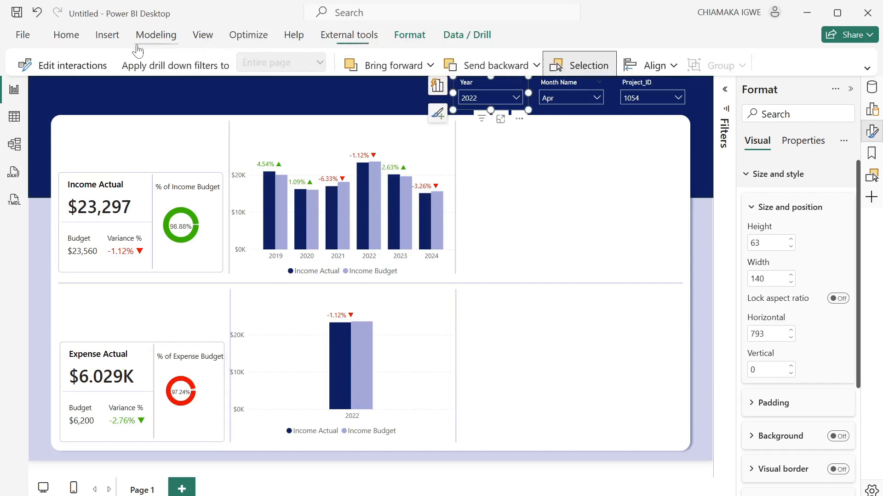
pyautogui.click(60, 65)
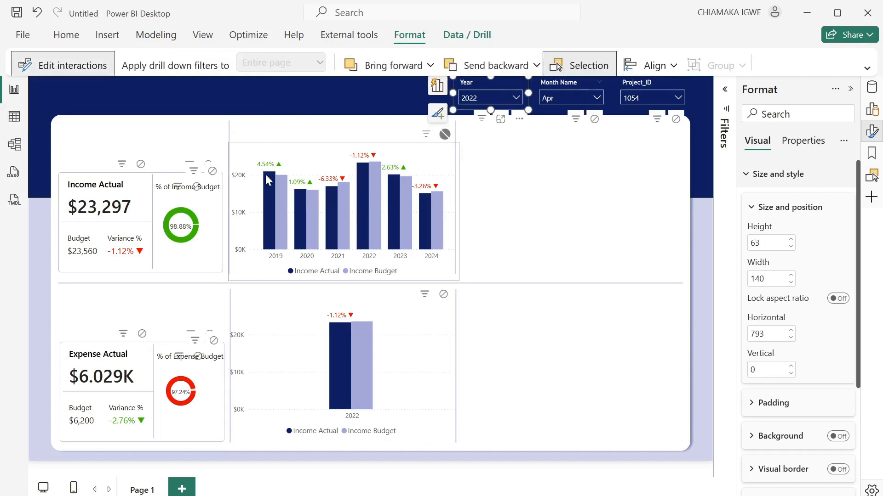
pyautogui.click(443, 295)
pyautogui.click(73, 65)
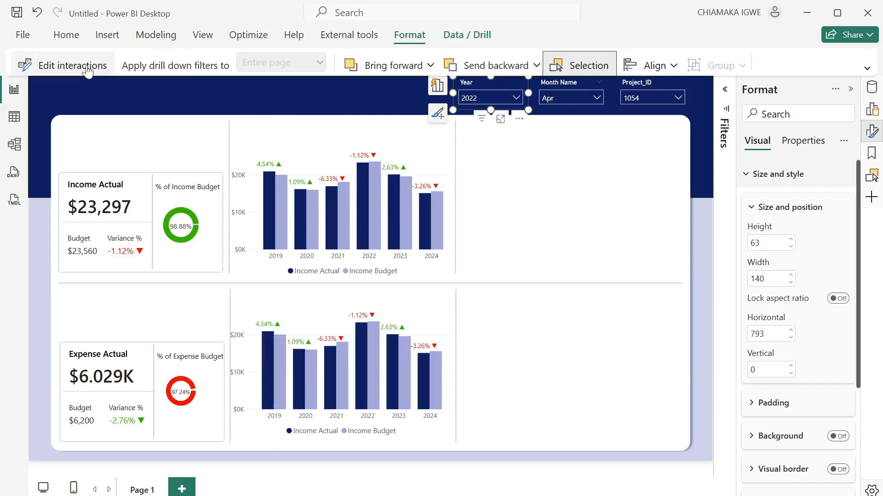
# Remove the Income Budget and Income Actual measures from the copied chart in the expense row
pyautogui.click(448, 327)
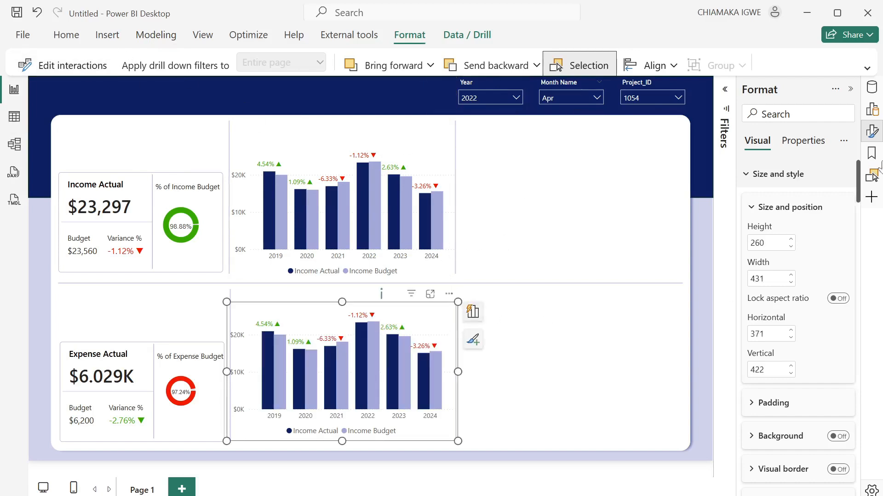
pyautogui.click(877, 121)
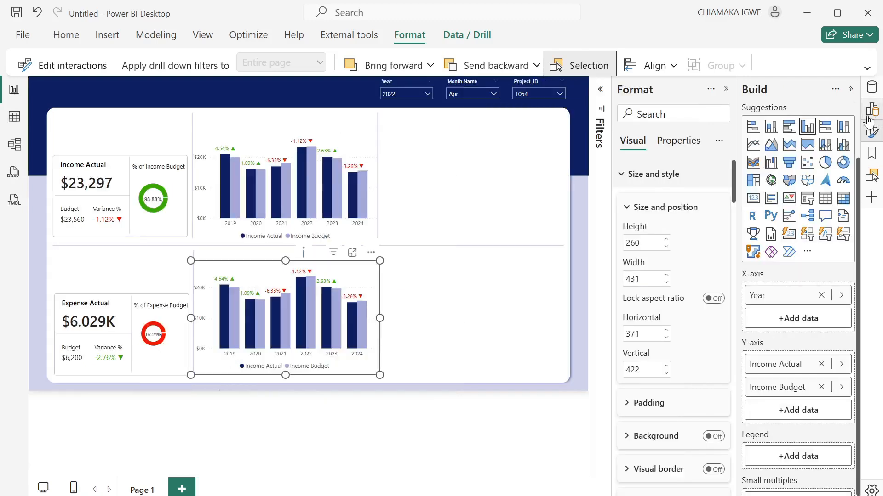
pyautogui.click(728, 91)
pyautogui.click(850, 89)
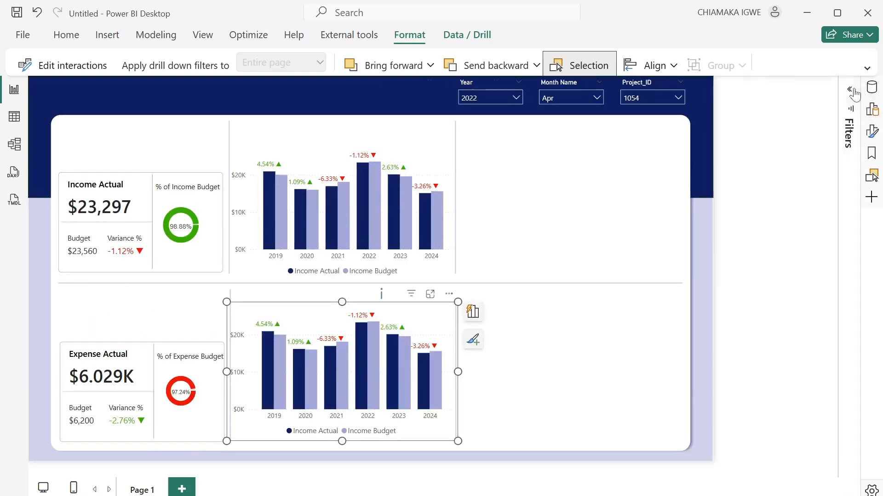
pyautogui.click(872, 87)
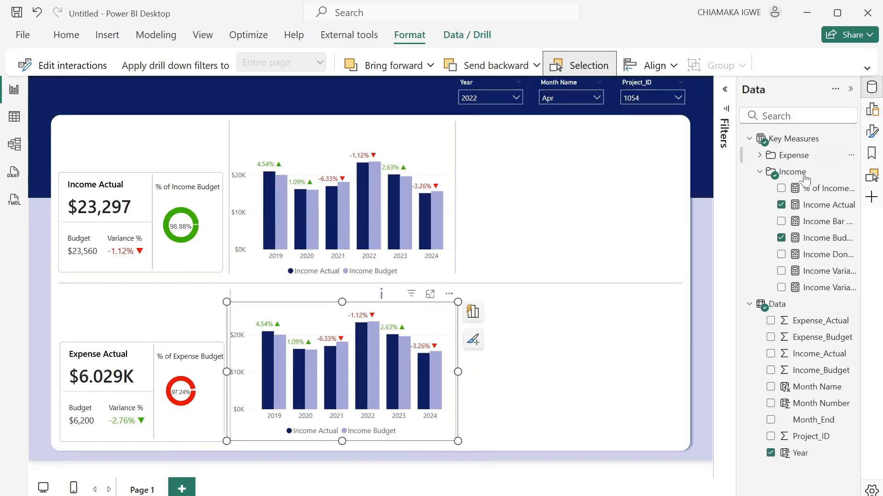
pyautogui.click(781, 238)
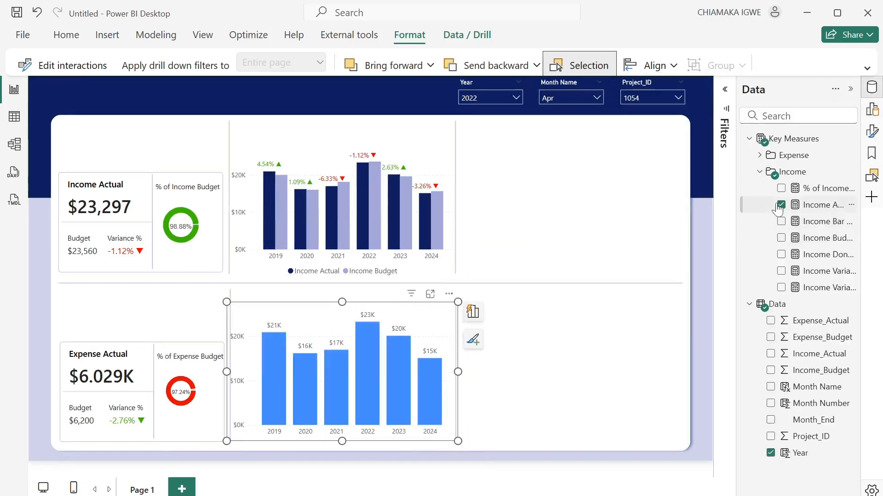
pyautogui.click(781, 205)
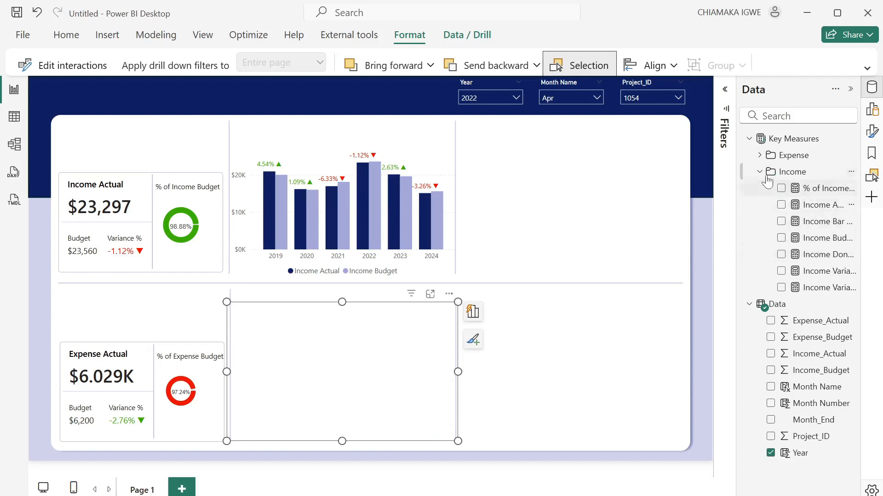
# Add the Expense Actual and Expense Budget measures from the Expense folder to the copied chart's Y-axis
pyautogui.click(759, 171)
pyautogui.click(760, 156)
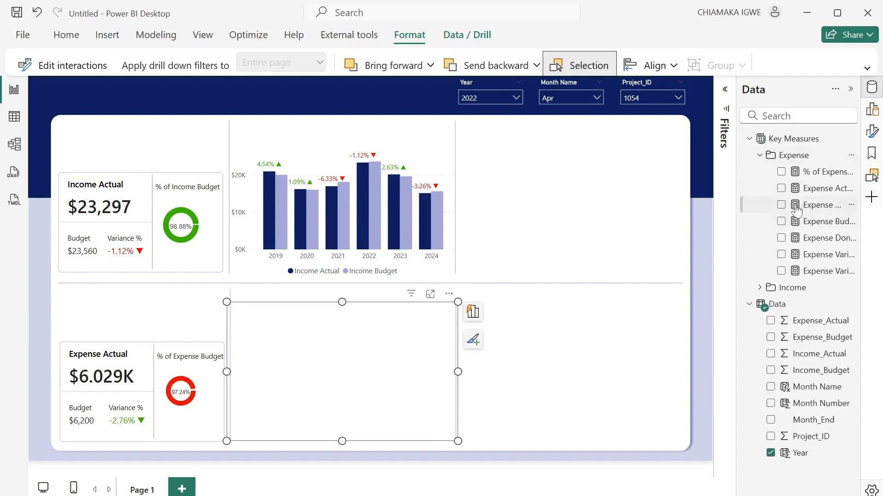
pyautogui.click(781, 188)
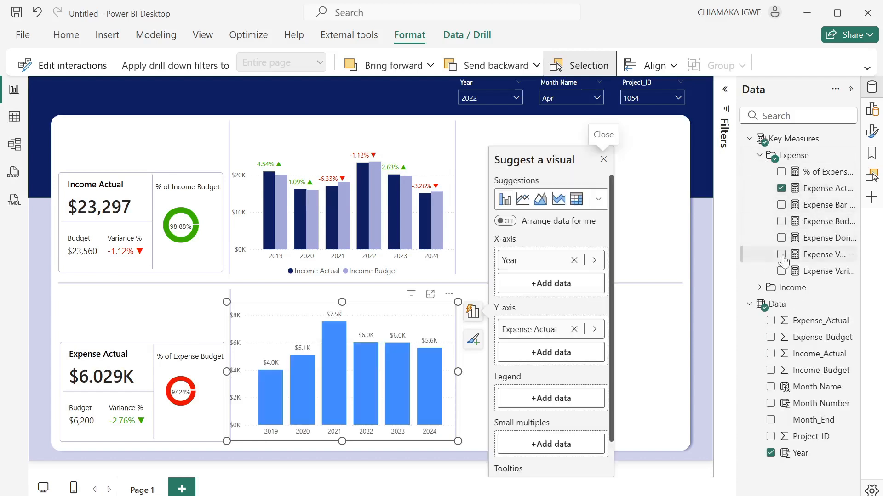
pyautogui.click(781, 222)
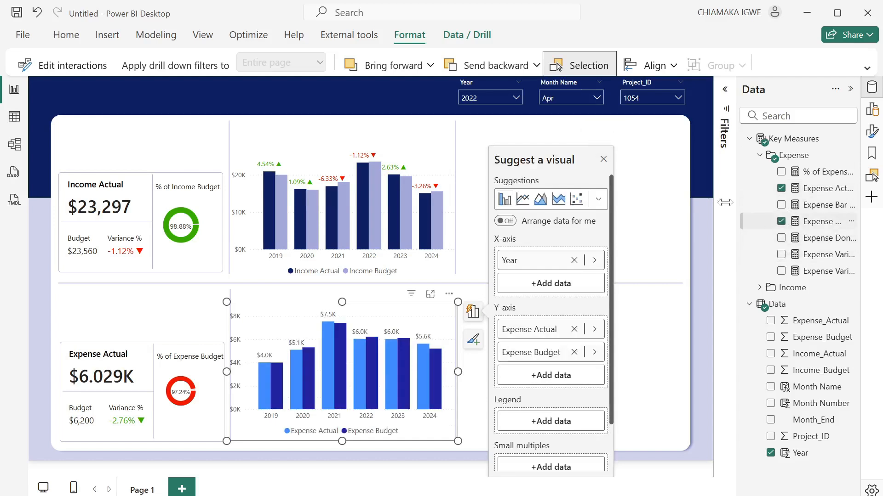
pyautogui.click(603, 160)
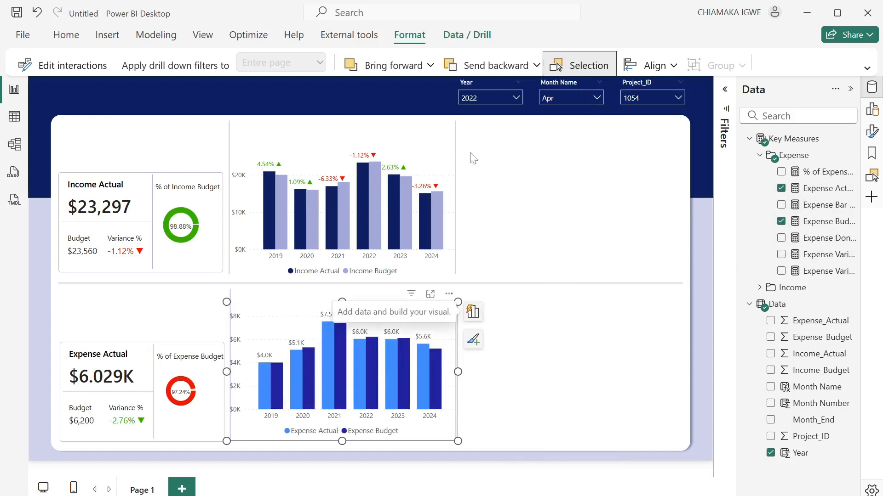
# Color the expense chart's Expense Actual columns dark navy, matching the actual columns in the income chart
pyautogui.click(873, 132)
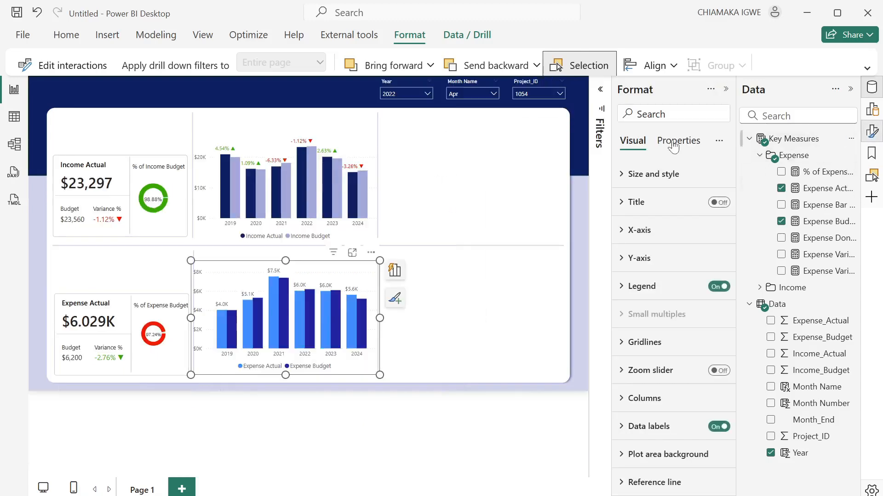
pyautogui.click(850, 90)
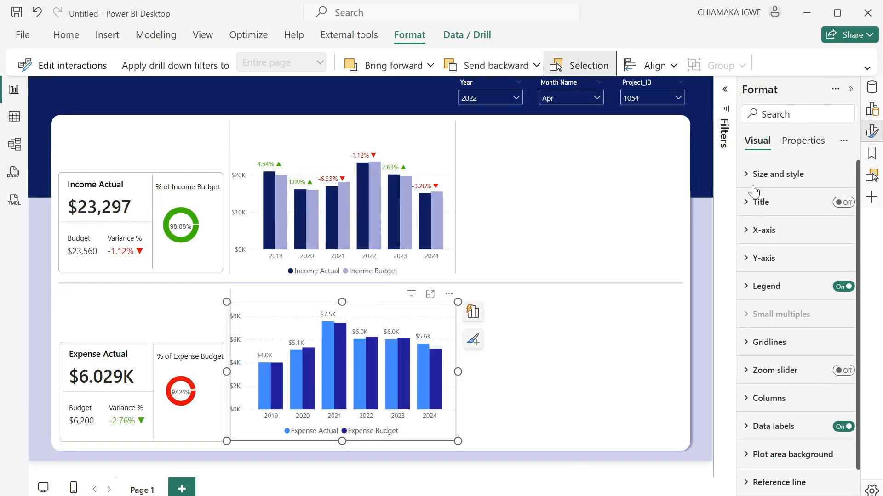
pyautogui.scroll(-1, 771, 223)
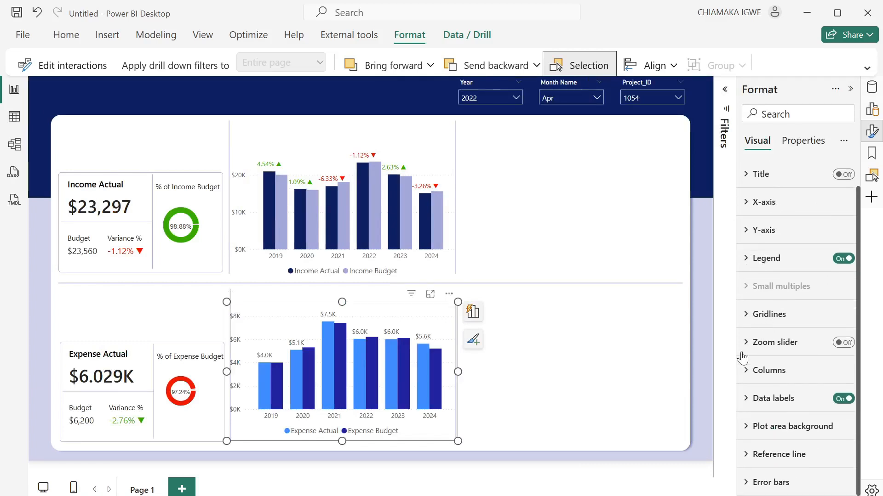
pyautogui.click(747, 317)
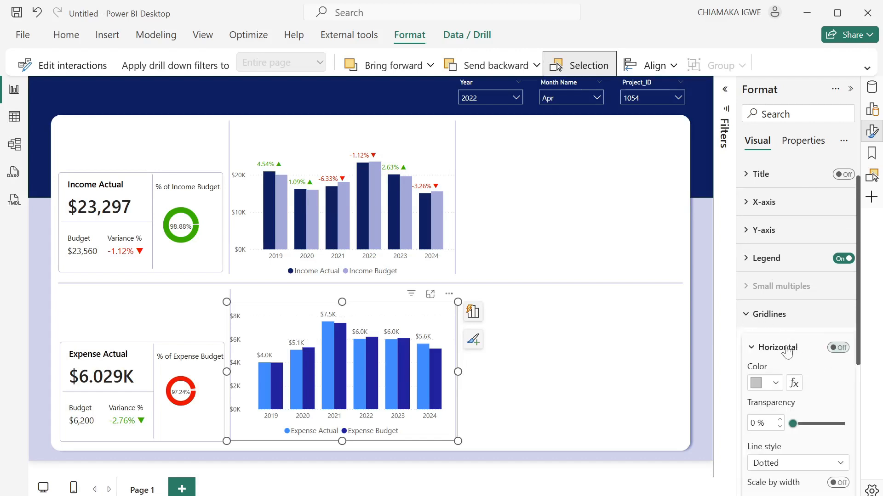
pyautogui.click(749, 317)
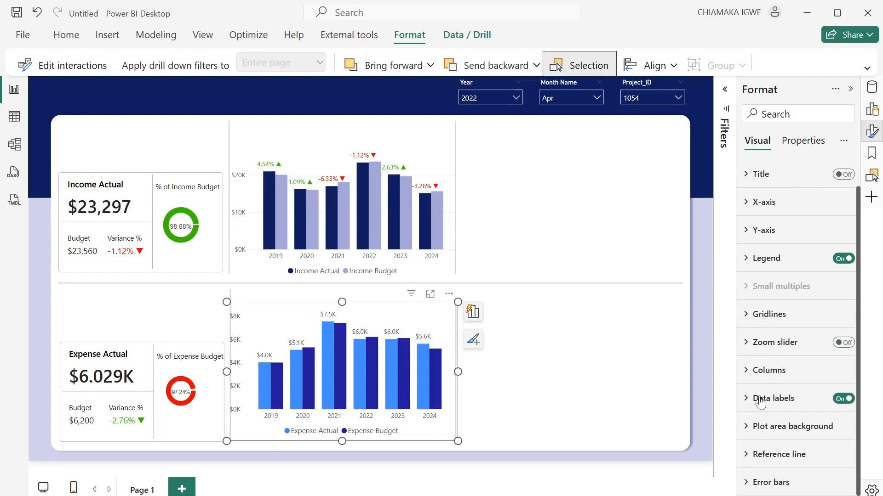
pyautogui.click(749, 370)
pyautogui.scroll(-3, 781, 340)
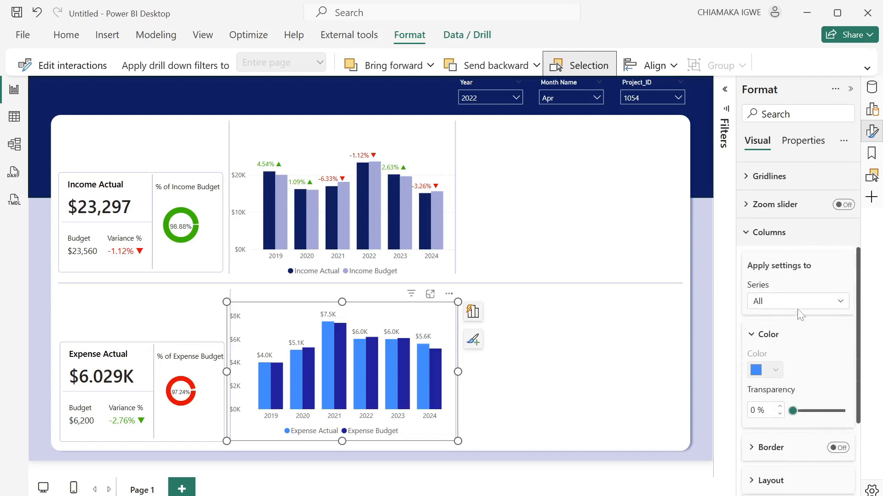
pyautogui.click(798, 305)
pyautogui.click(777, 334)
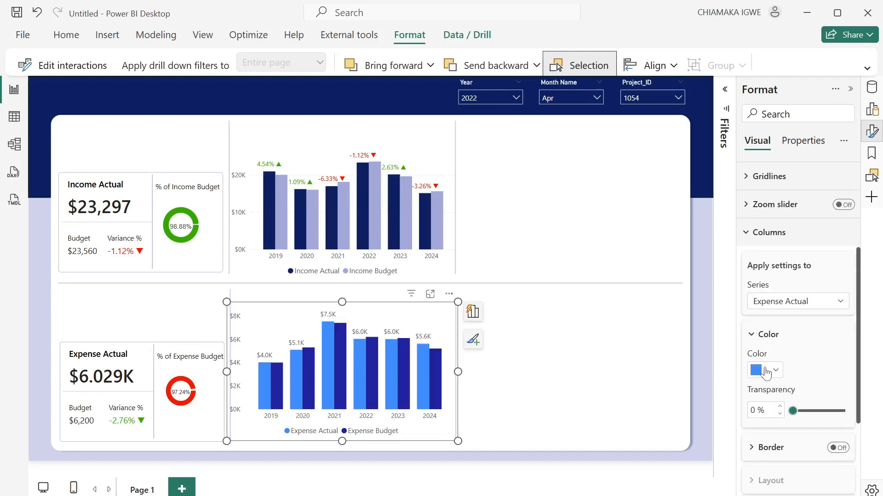
pyautogui.click(765, 371)
pyautogui.click(676, 310)
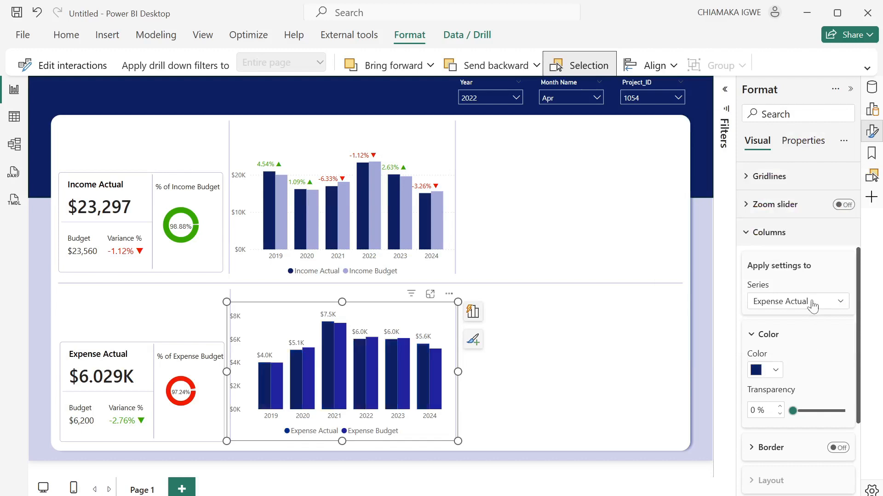
# Color the expense chart's Expense Budget columns light lavender, matching the budget columns in the income chart
pyautogui.click(805, 301)
pyautogui.click(793, 350)
pyautogui.click(775, 370)
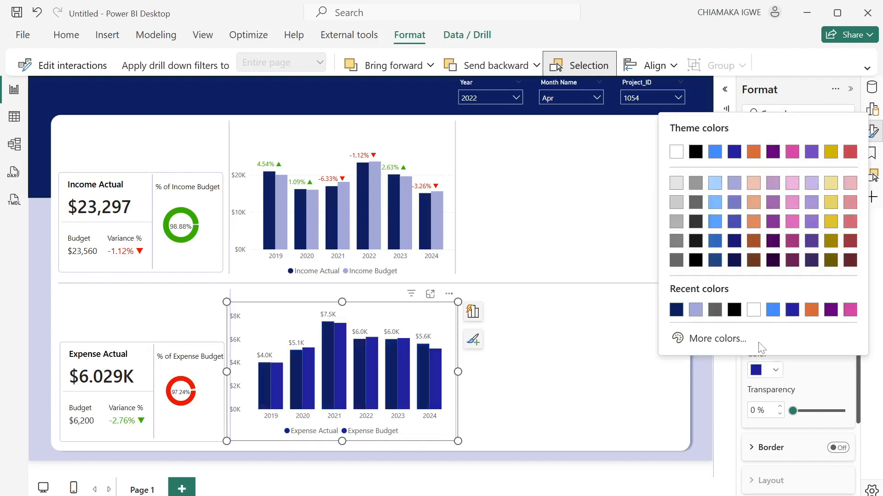
pyautogui.click(695, 310)
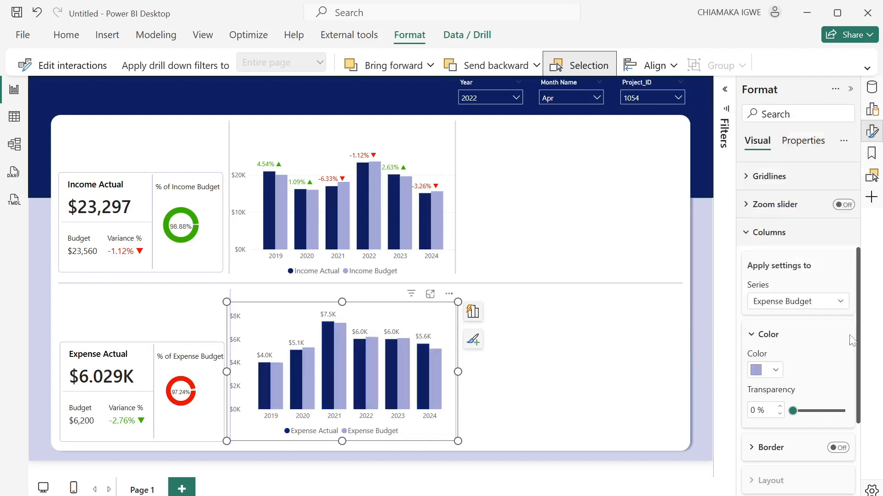
# Turn off the value in the expense chart's data labels for all series
pyautogui.scroll(-3, 809, 340)
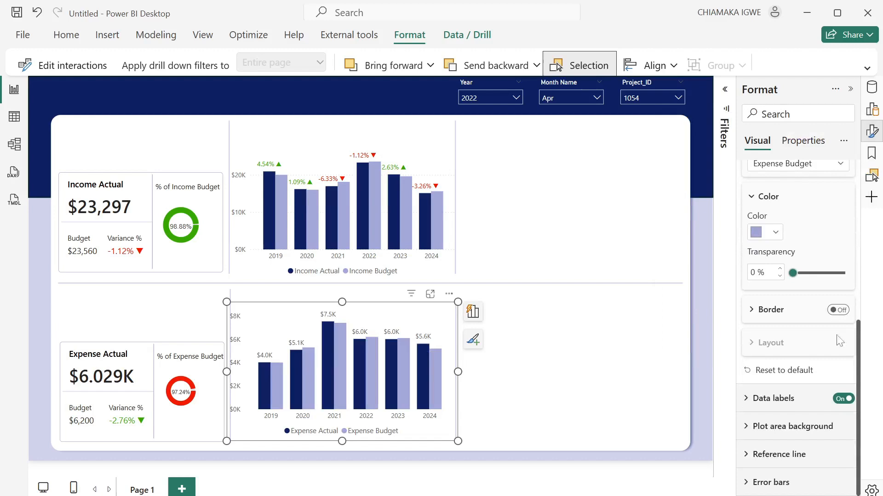
pyautogui.click(752, 405)
pyautogui.scroll(-3, 804, 372)
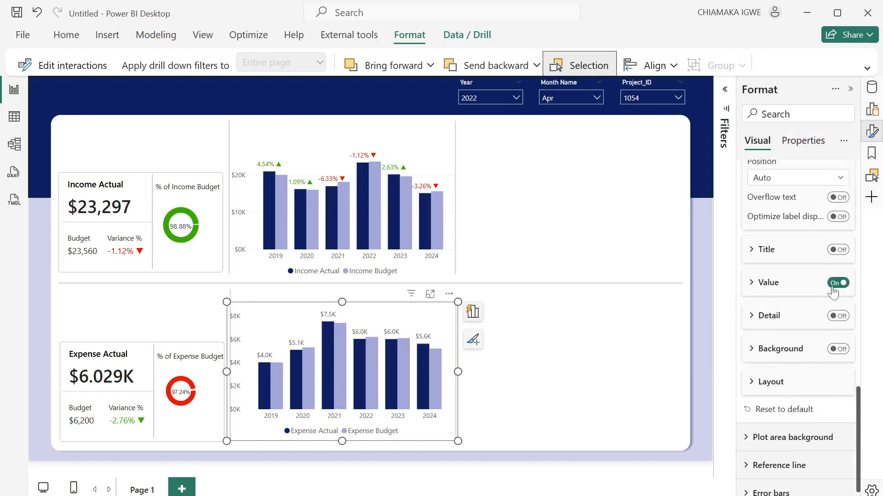
pyautogui.click(833, 283)
# Turn on the data label detail for the Expense Budget series and assign the Expense Variance Conditional Formatting measure to it
pyautogui.scroll(5, 829, 292)
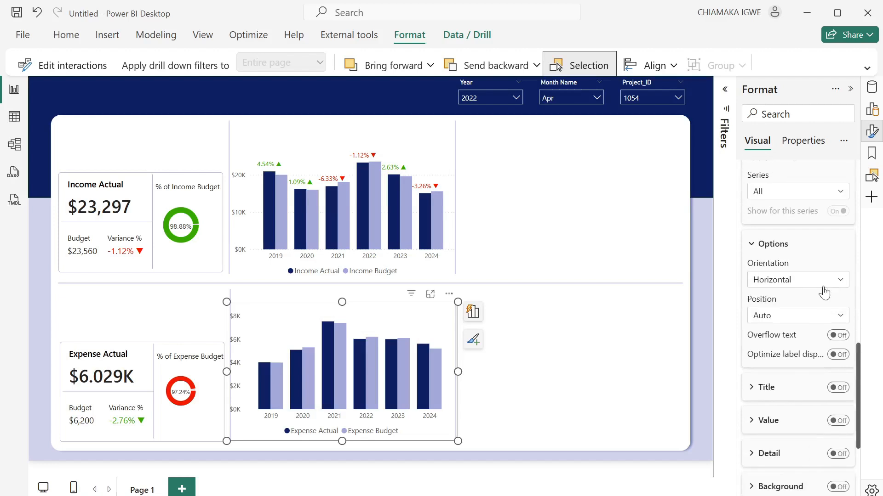
pyautogui.click(794, 327)
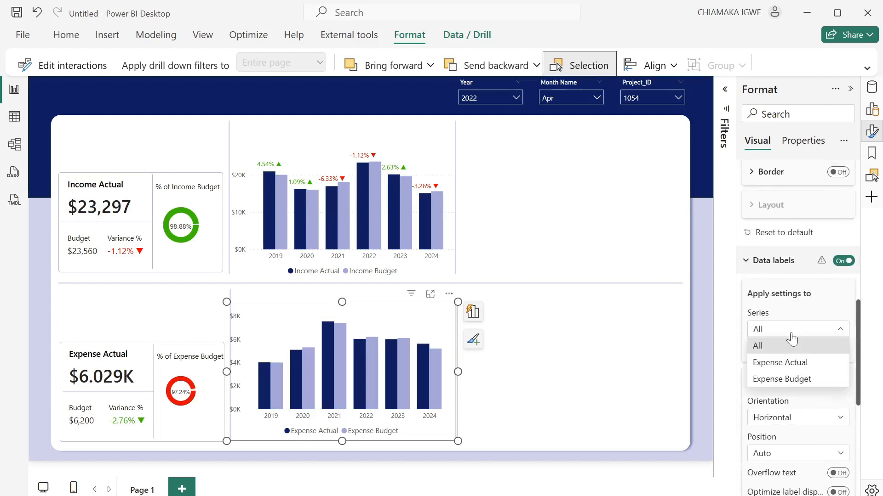
pyautogui.click(782, 376)
pyautogui.scroll(-3, 802, 366)
pyautogui.scroll(-2, 835, 352)
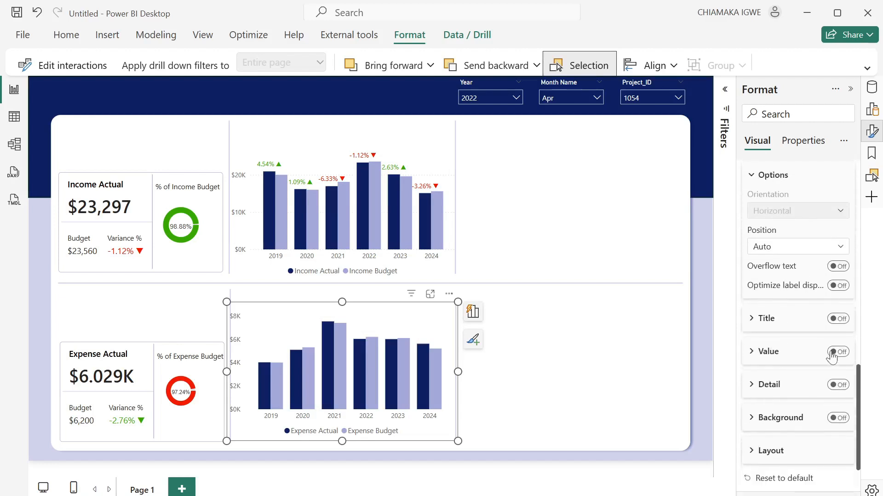
pyautogui.click(840, 386)
pyautogui.click(773, 394)
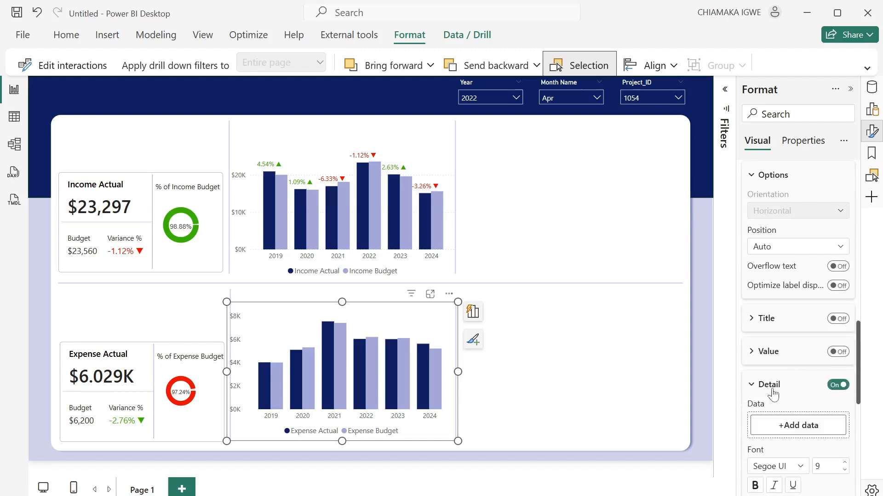
pyautogui.click(872, 87)
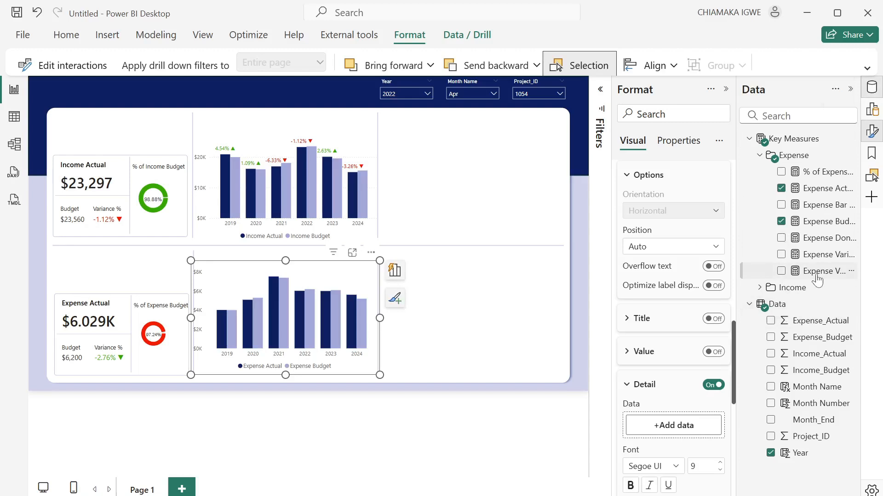
pyautogui.moveTo(818, 272); pyautogui.dragTo(675, 427)
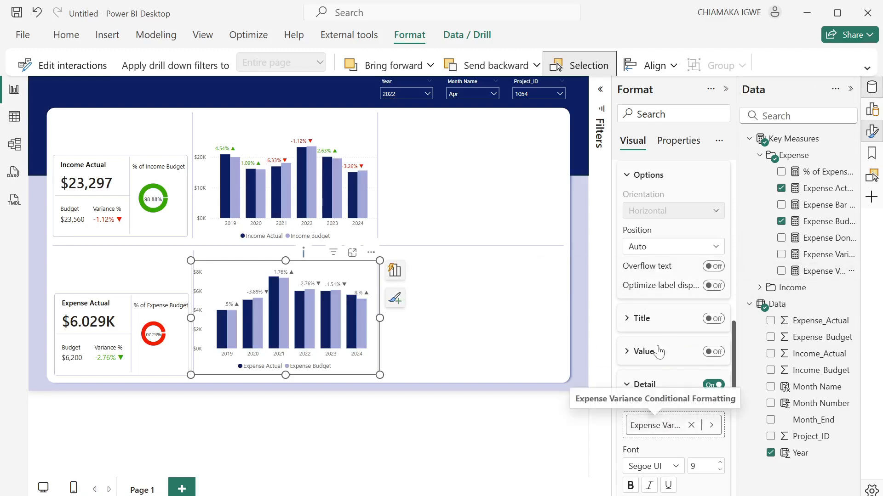
pyautogui.click(850, 89)
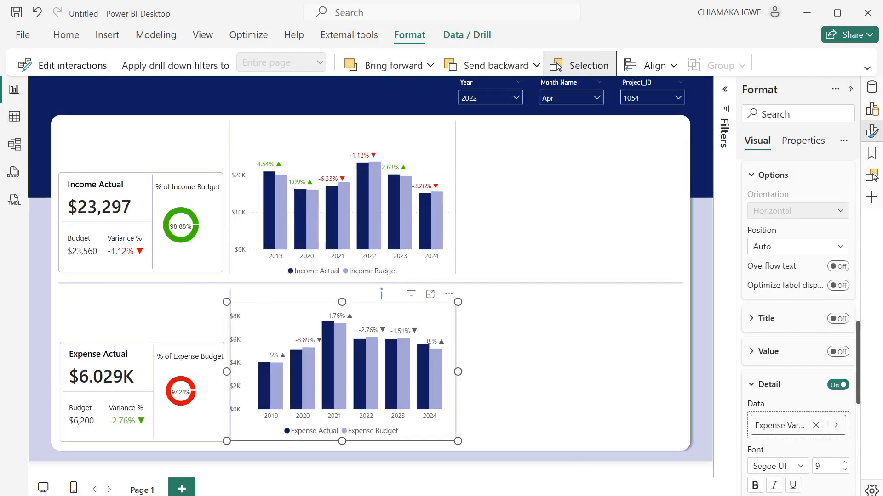
# Set up rules-based conditional formatting for the label detail color, based on the Expense Variance Conditional Formatting measure
pyautogui.scroll(-5, 808, 325)
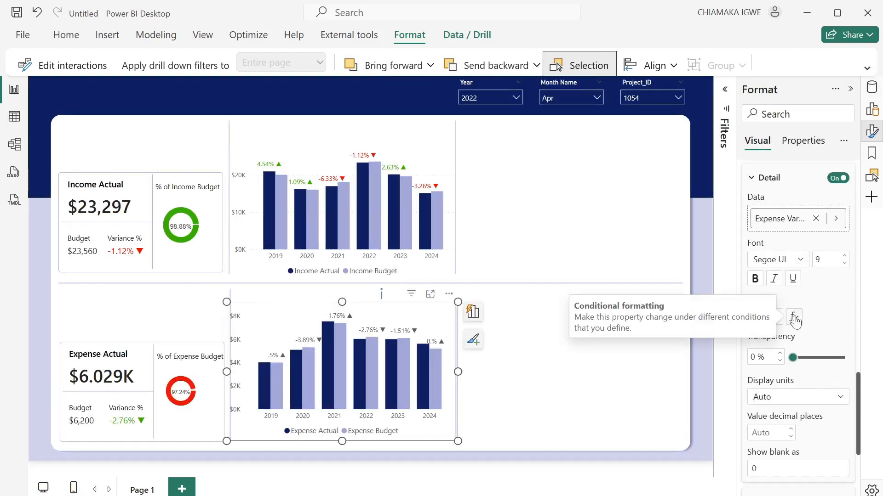
pyautogui.click(795, 318)
pyautogui.click(266, 118)
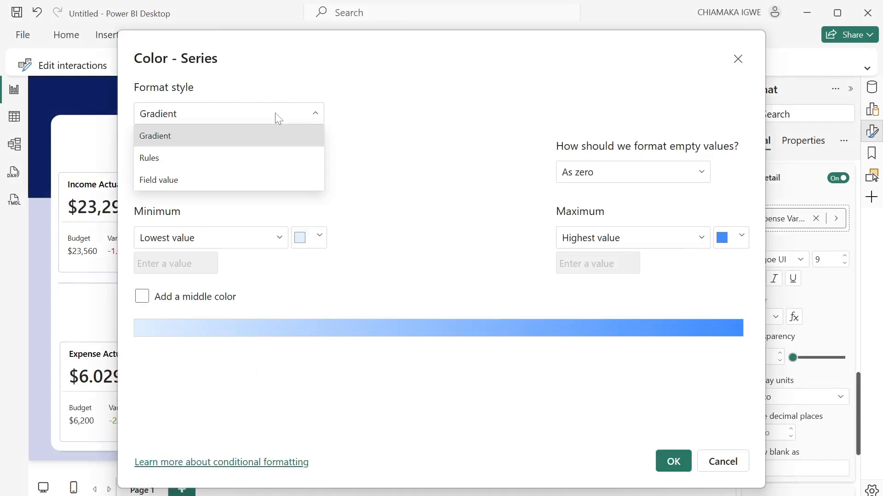
pyautogui.click(206, 158)
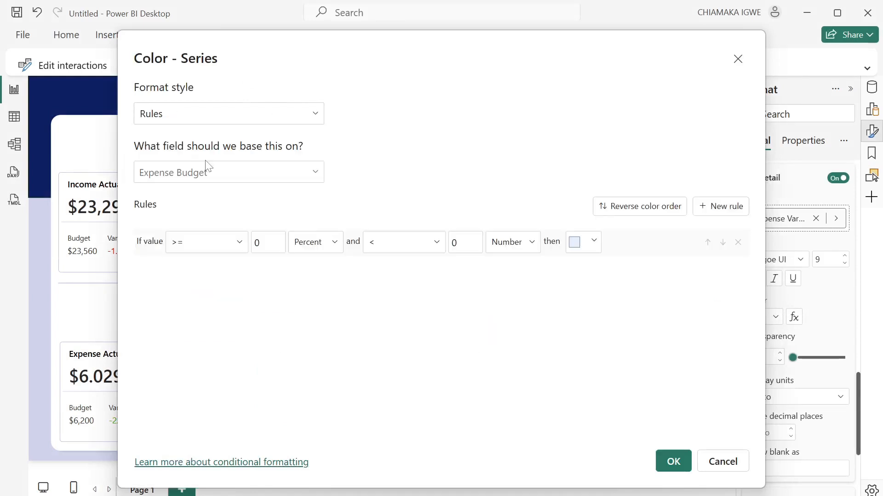
pyautogui.click(218, 171)
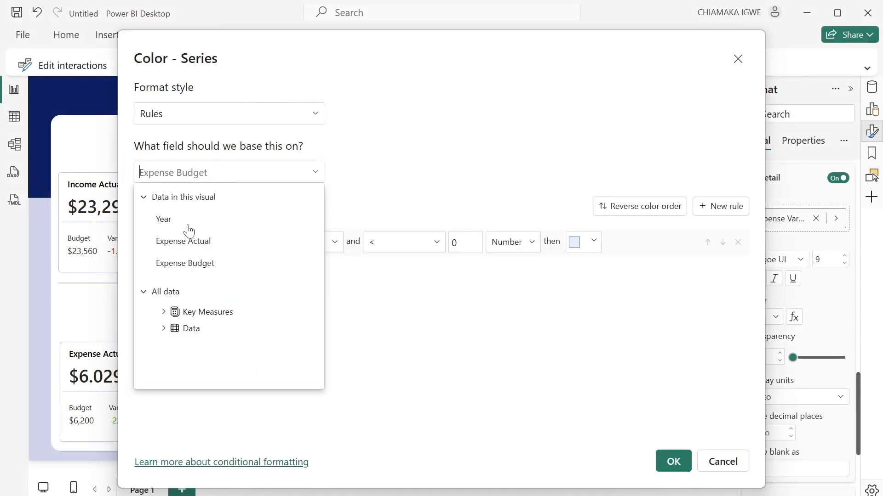
pyautogui.click(162, 312)
pyautogui.click(184, 328)
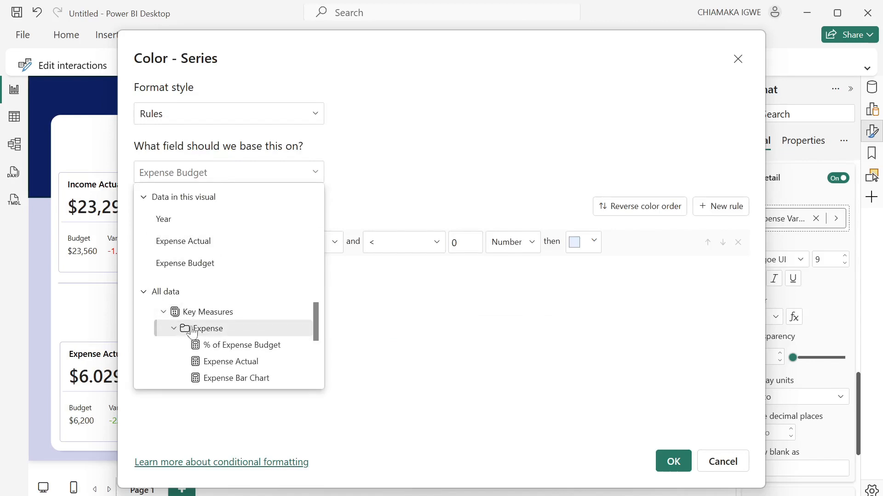
pyautogui.scroll(-3, 239, 332)
pyautogui.click(247, 345)
# Set the first color rule's condition to match values that contain the ▲ symbol
pyautogui.click(239, 245)
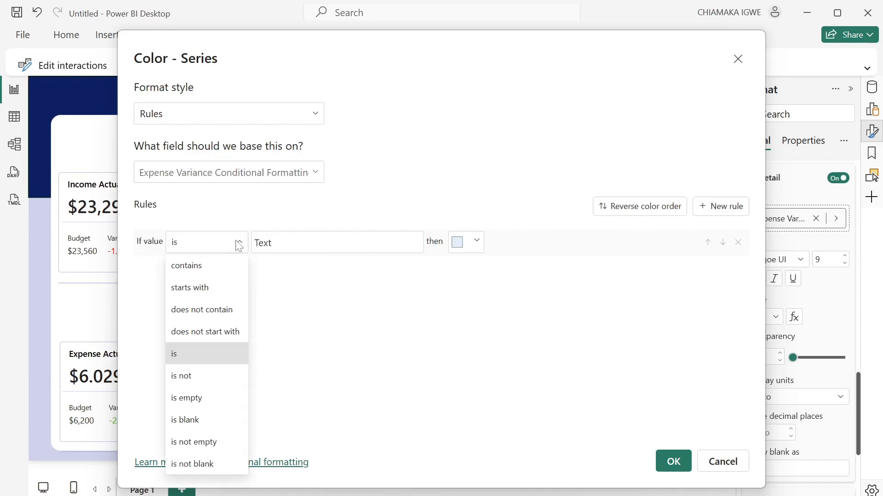
pyautogui.click(236, 274)
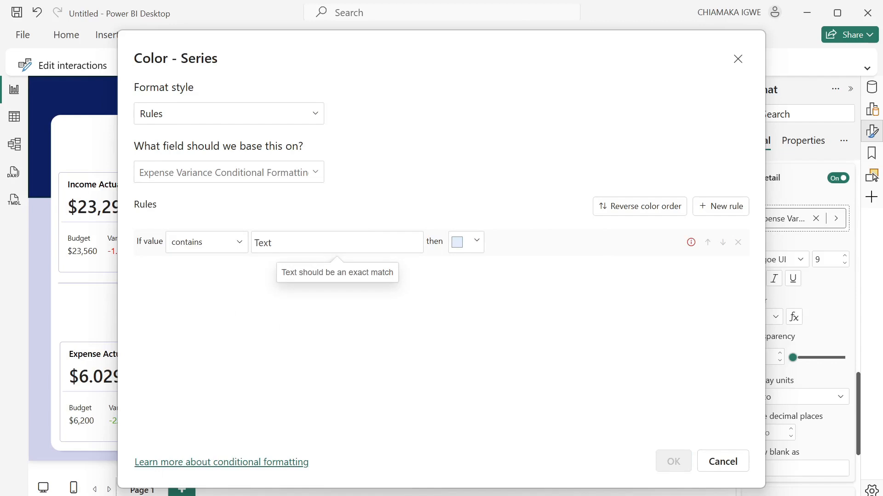
pyautogui.click(295, 247)
pyautogui.press('super+period')
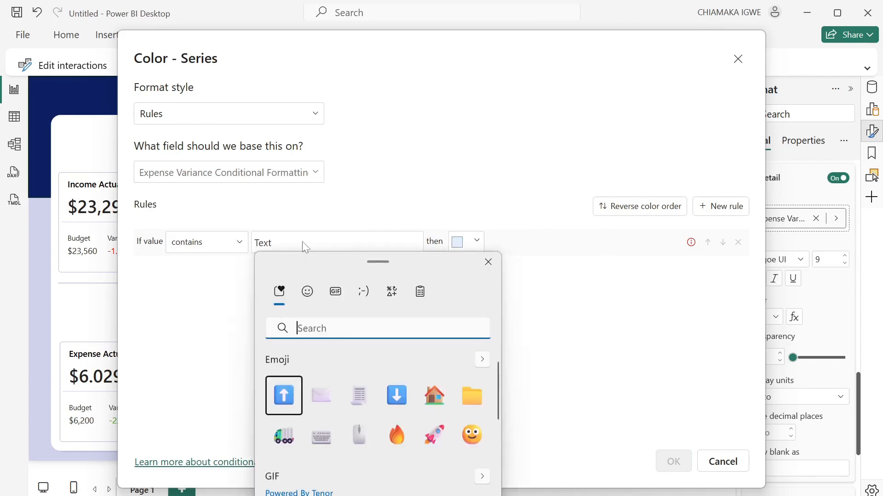
pyautogui.click(391, 293)
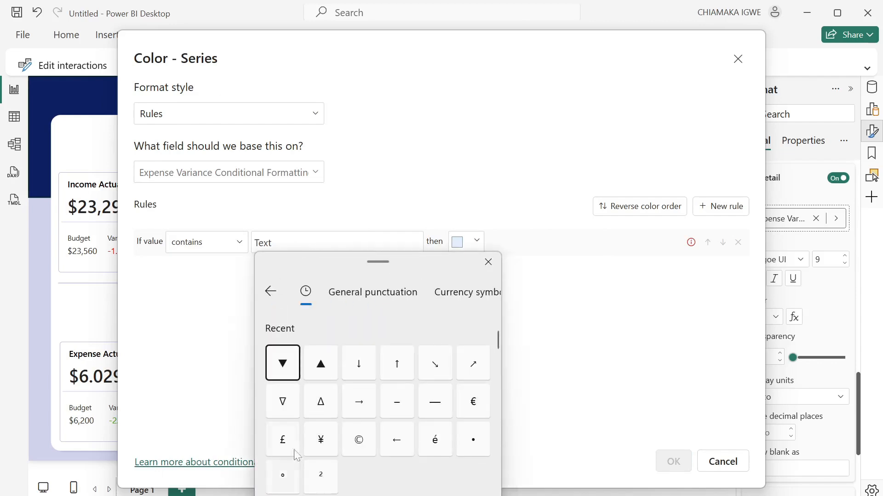
pyautogui.click(321, 364)
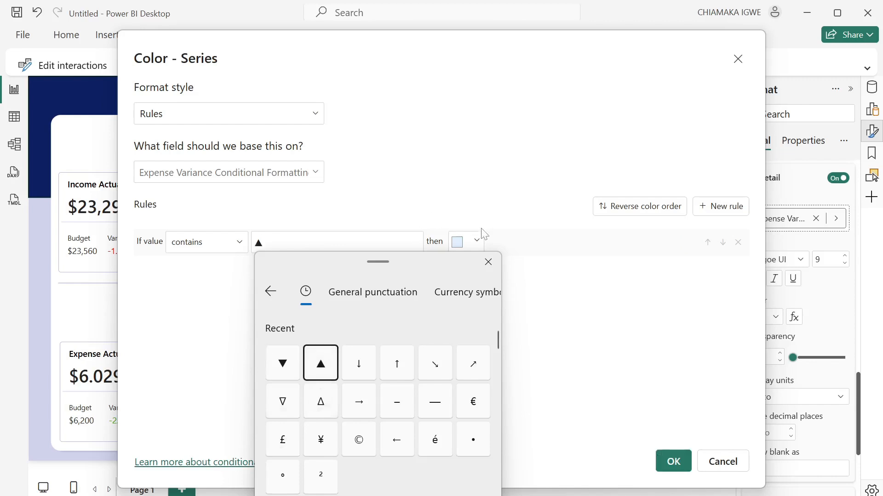
pyautogui.press('Escape')
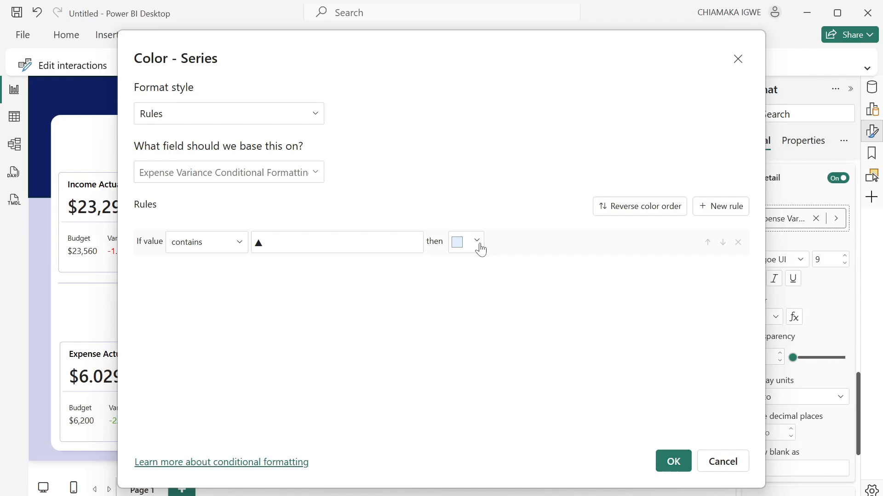
# Set the color of the ▲ rule to red, hex FF0000
pyautogui.click(477, 242)
pyautogui.click(515, 440)
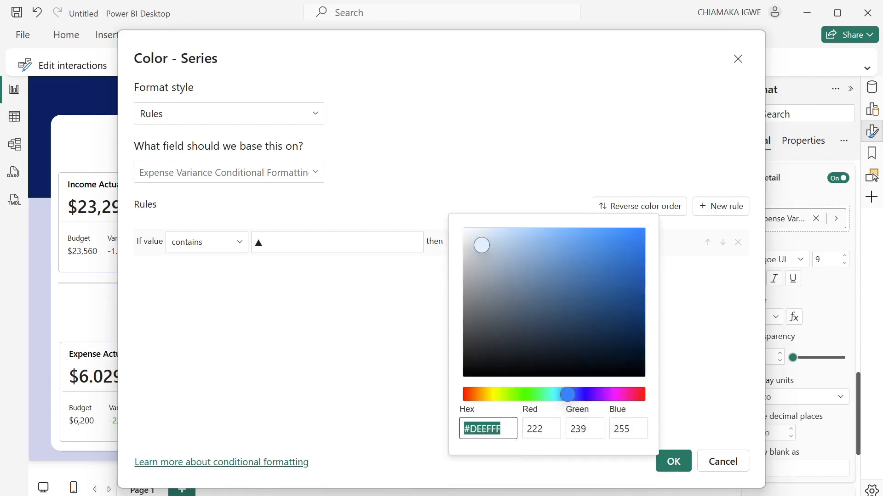
pyautogui.write('ff')
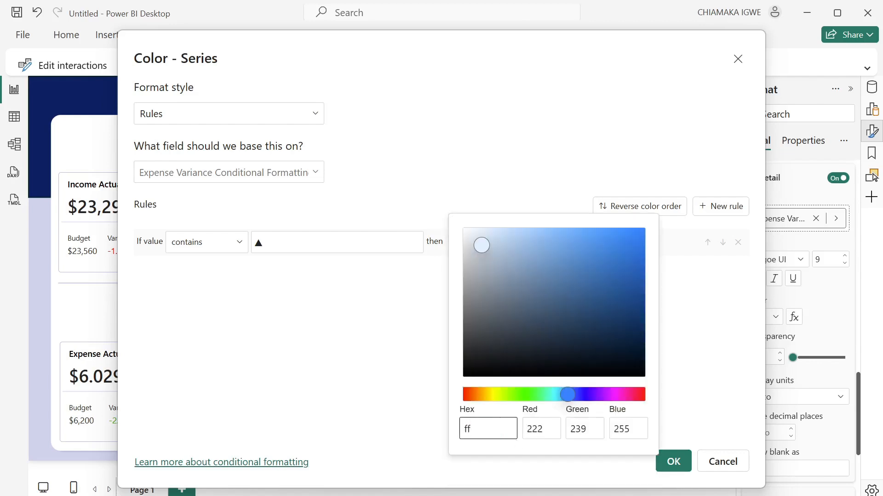
pyautogui.write('0000')
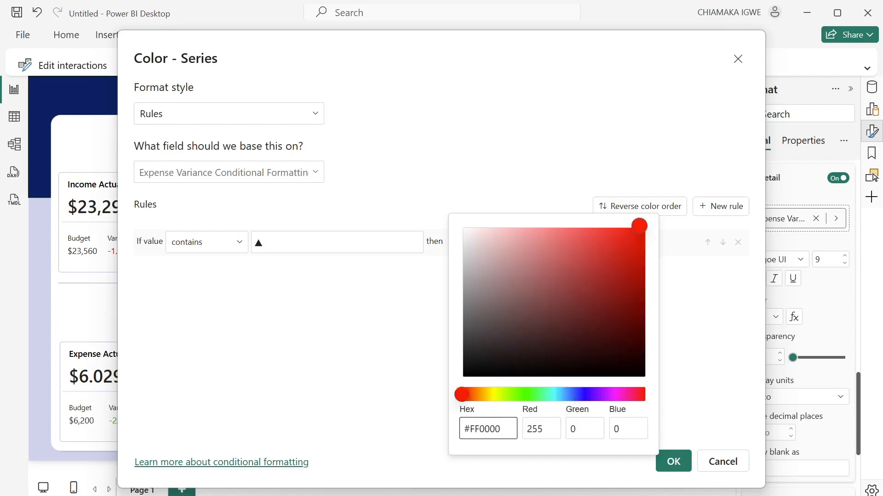
pyautogui.click(702, 345)
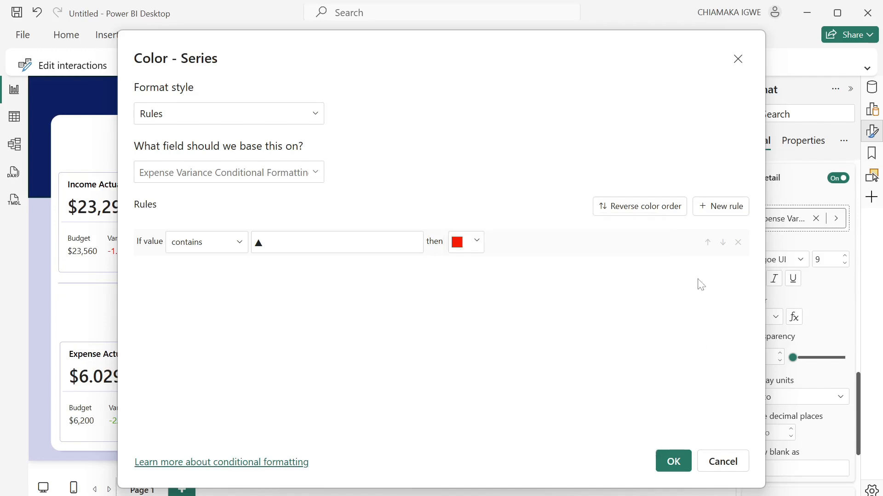
# Add a second color rule for the expense label detail and set its condition to contains
pyautogui.click(714, 207)
pyautogui.click(233, 271)
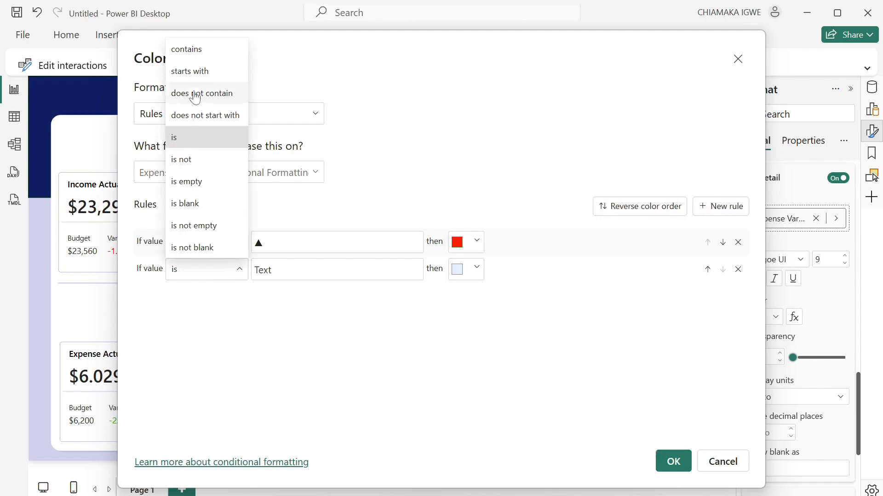
pyautogui.click(214, 51)
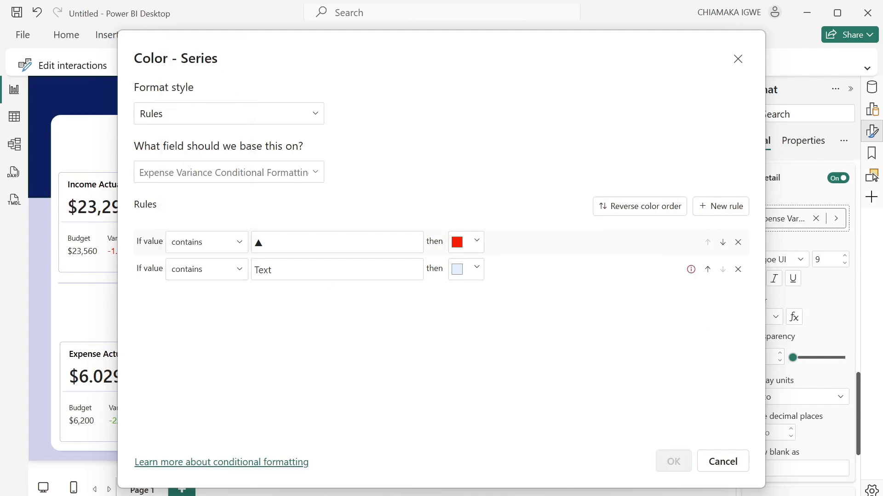
pyautogui.click(294, 270)
pyautogui.press('super')
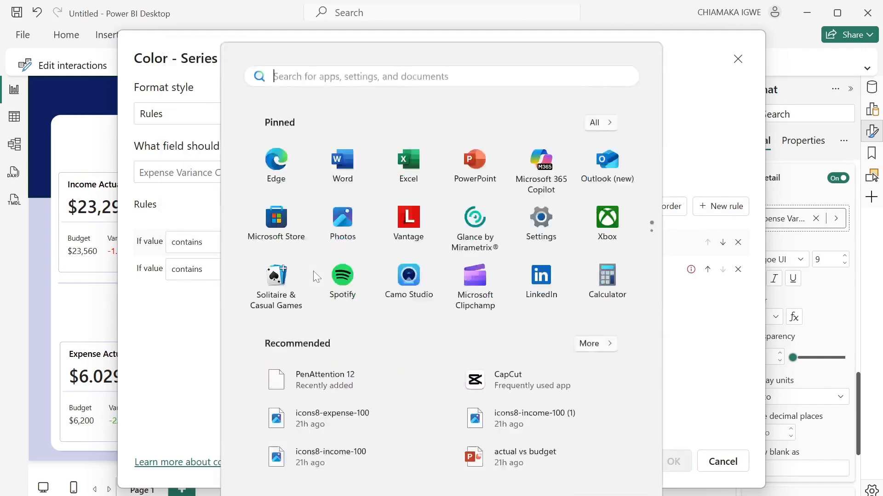
pyautogui.write('.')
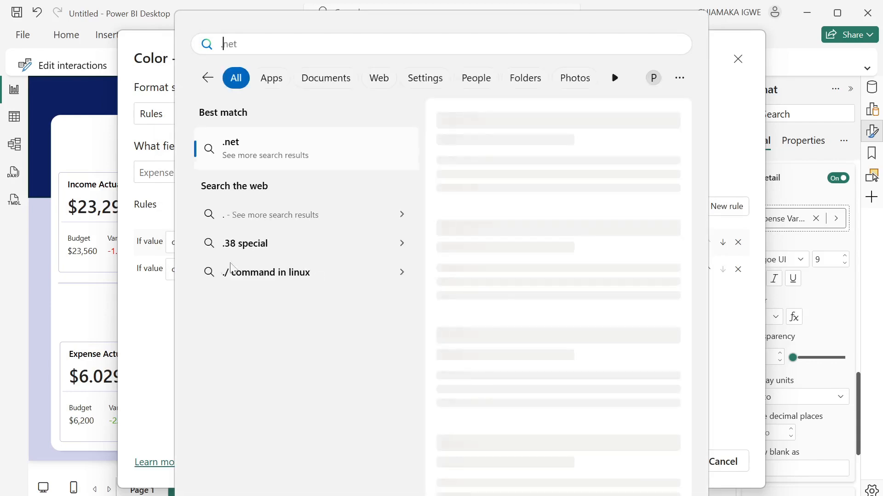
pyautogui.press('BackSpace')
pyautogui.press('Escape')
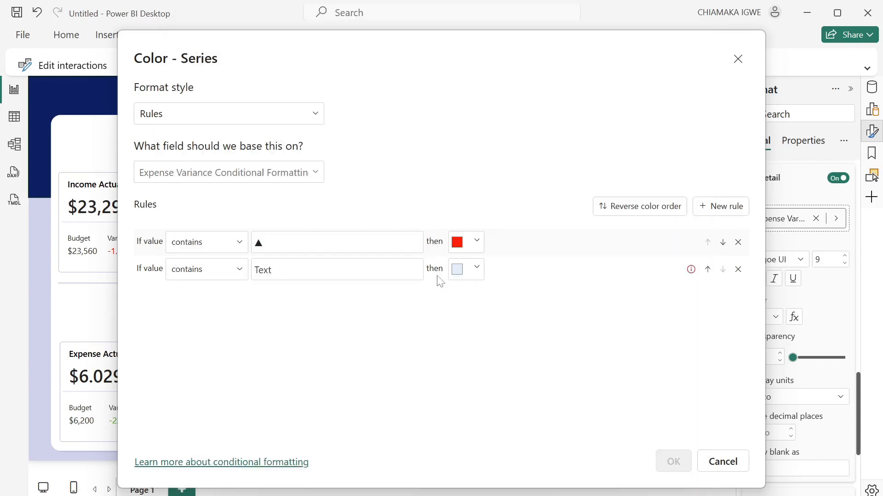
pyautogui.click(476, 273)
pyautogui.click(515, 267)
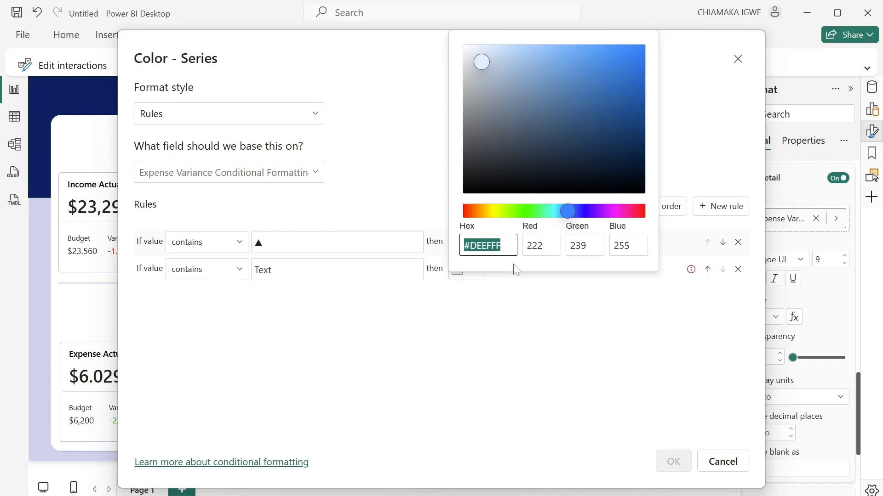
# Enter the ▼ symbol as the second rule's match value and open that rule's color settings
pyautogui.click(364, 271)
pyautogui.press('super+period')
pyautogui.click(391, 168)
pyautogui.click(314, 243)
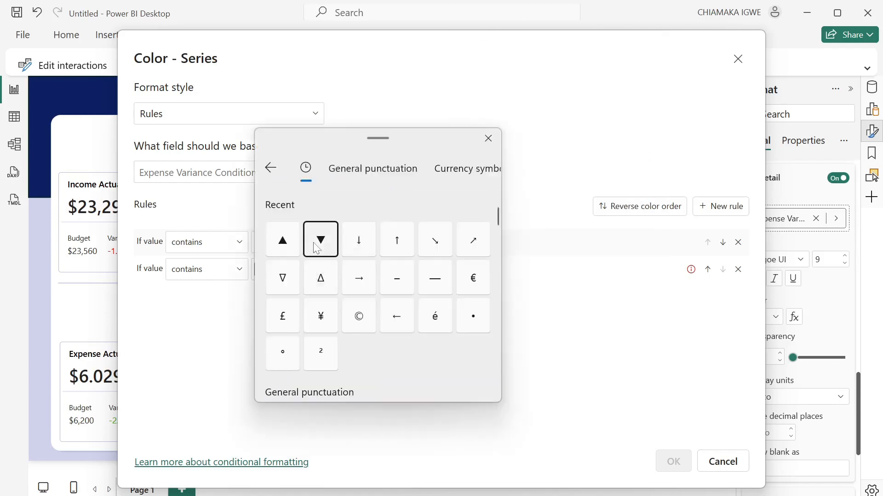
pyautogui.click(488, 138)
pyautogui.click(477, 276)
pyautogui.click(510, 263)
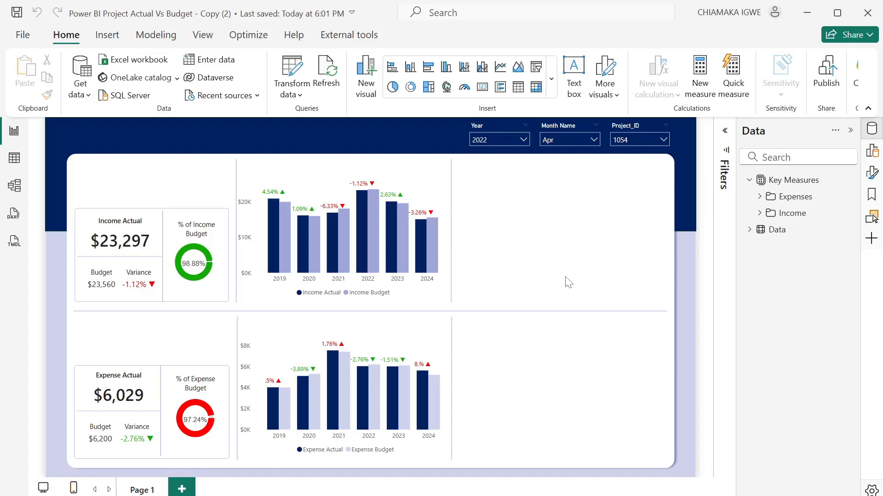
# Insert a matrix visual in the empty area beside the income column chart and use Project_ID as its rows
pyautogui.click(537, 87)
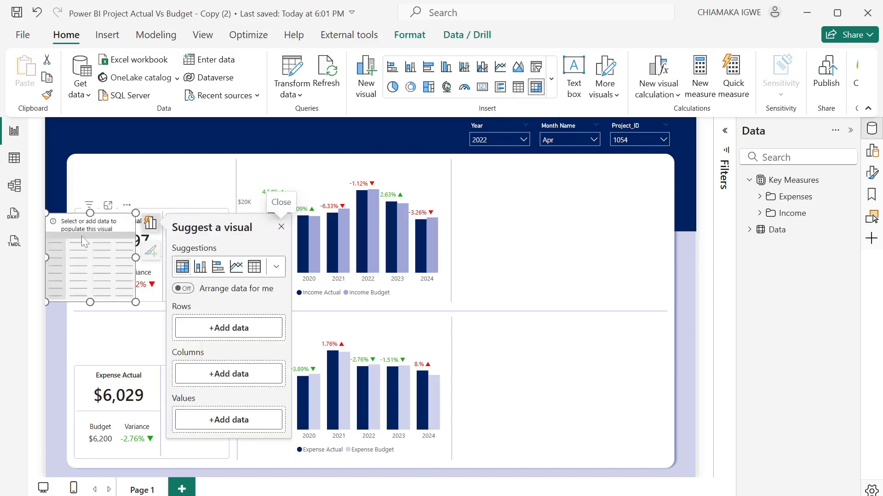
pyautogui.moveTo(82, 236); pyautogui.dragTo(487, 216)
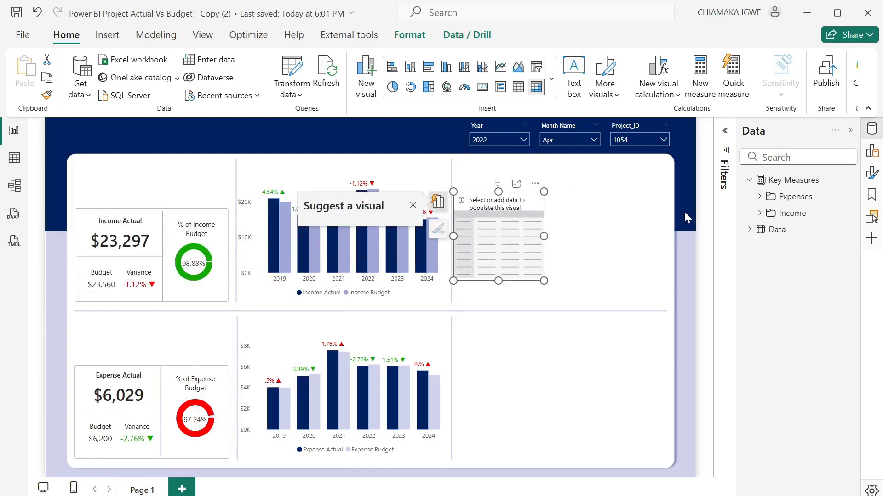
pyautogui.click(750, 231)
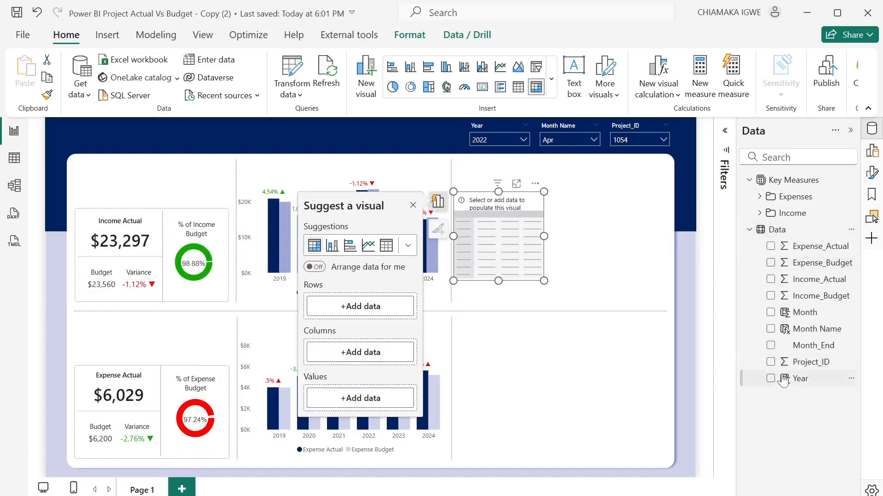
pyautogui.click(770, 362)
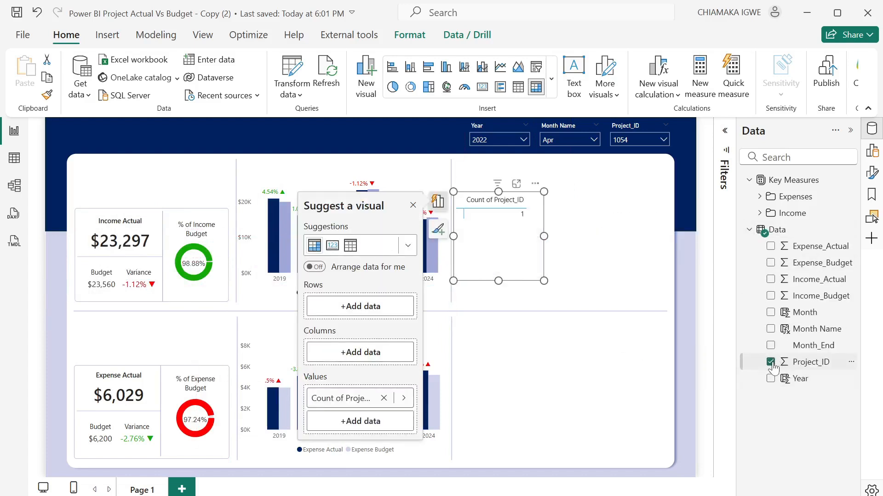
pyautogui.click(872, 151)
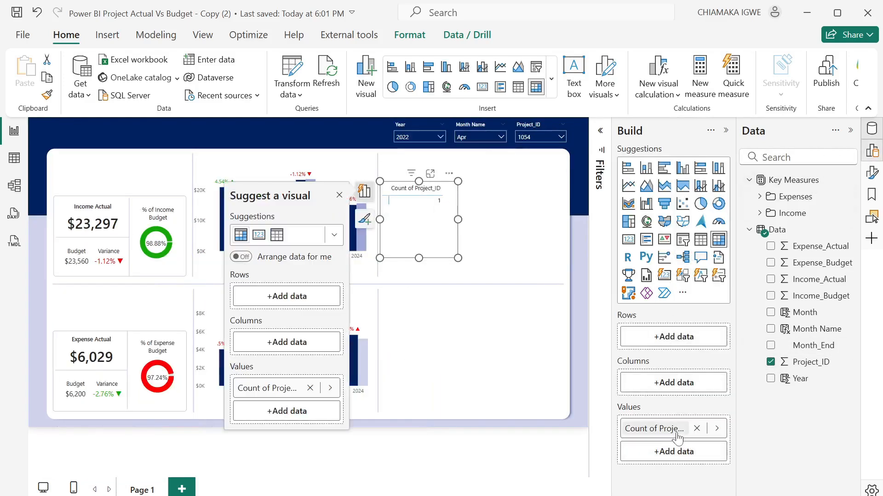
pyautogui.moveTo(668, 429); pyautogui.dragTo(675, 348)
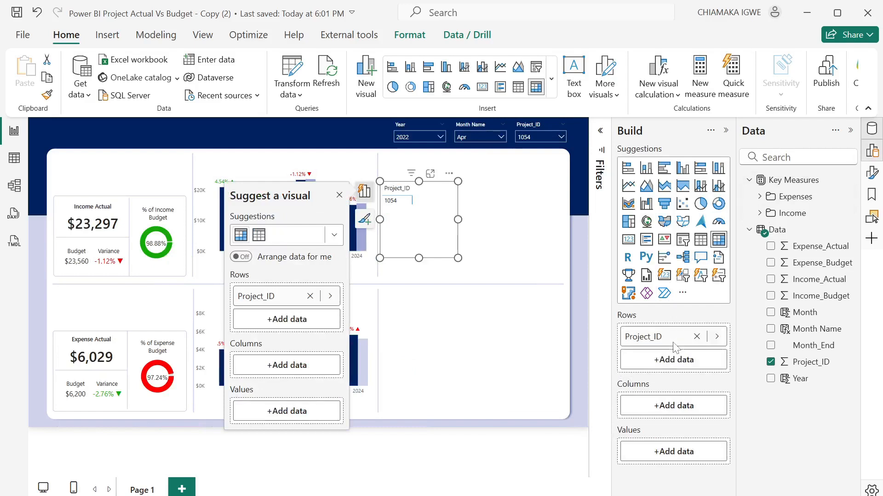
pyautogui.click(340, 195)
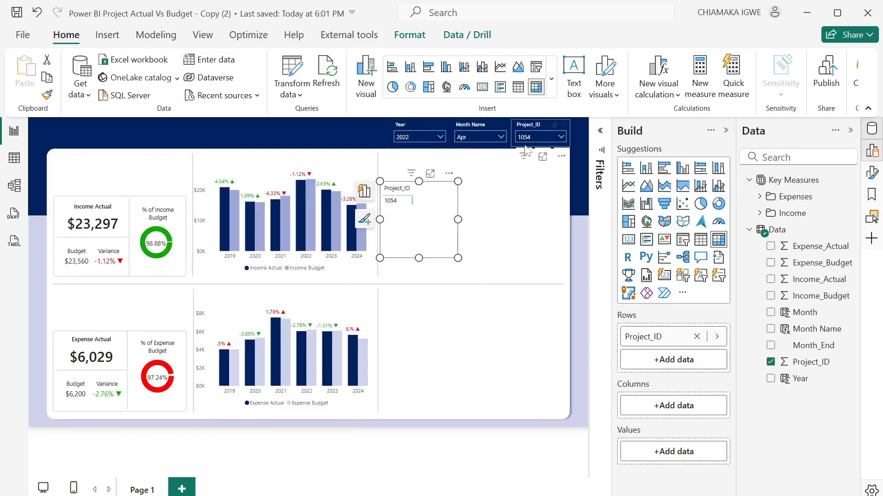
pyautogui.click(724, 131)
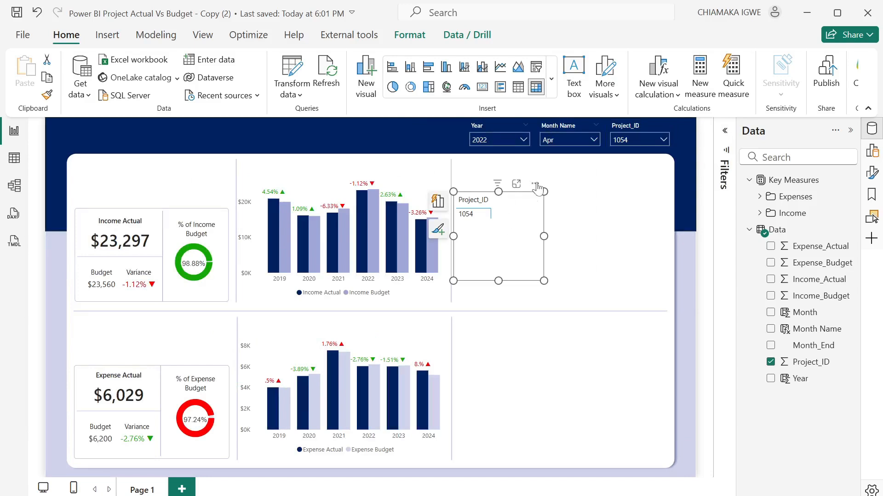
# Edit the Project_ID slicer's interactions so that it does not filter the new matrix
pyautogui.click(617, 129)
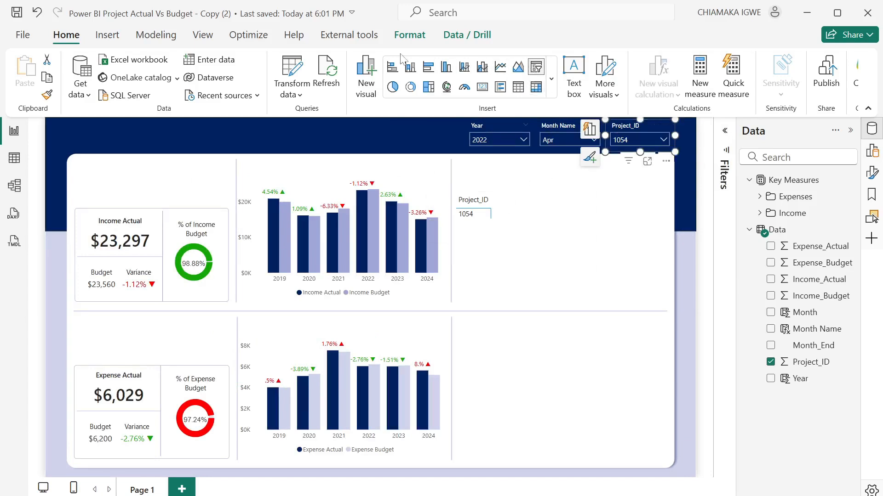
pyautogui.click(410, 36)
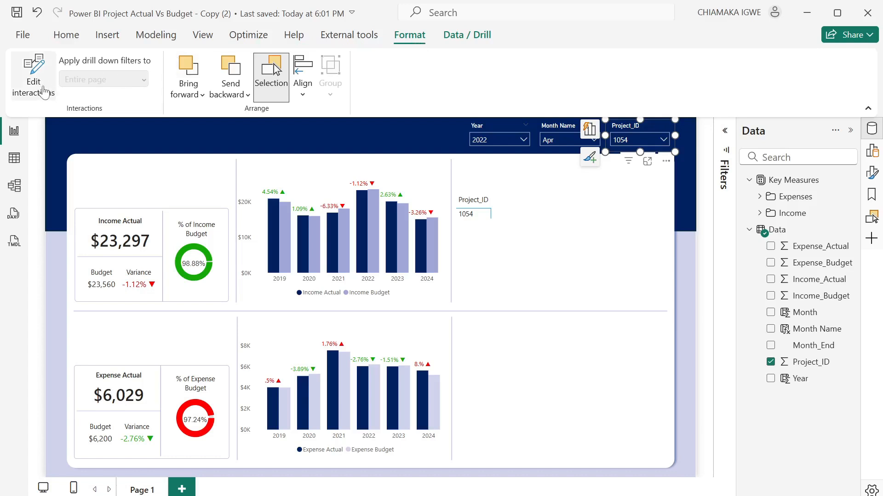
pyautogui.click(33, 78)
pyautogui.click(530, 184)
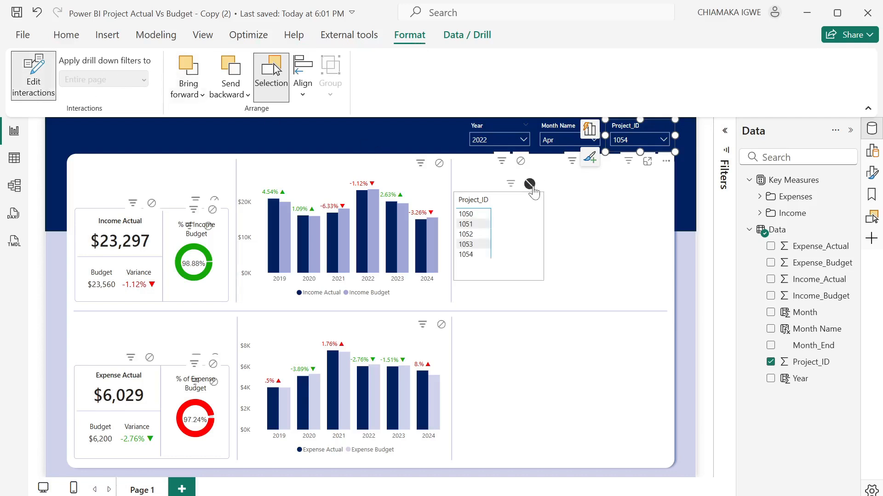
pyautogui.click(28, 87)
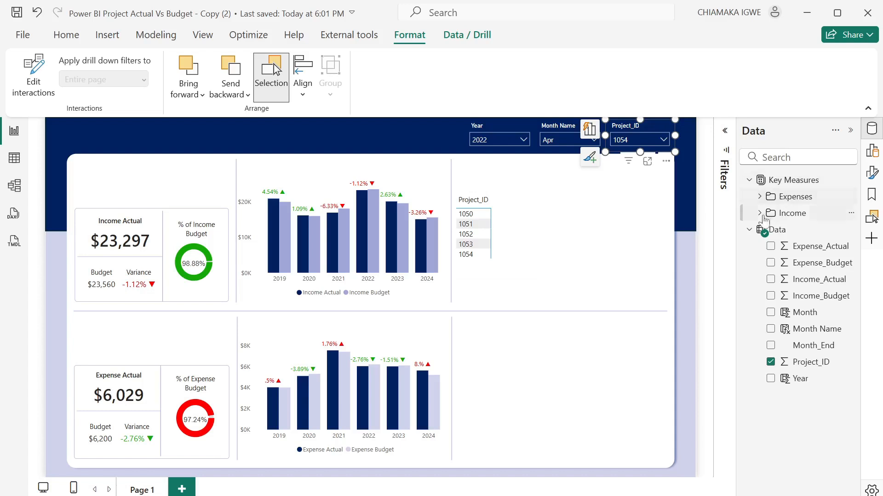
# Add the Income Actual, Income Budget and Income Variance measures to the matrix values
pyautogui.click(749, 230)
pyautogui.click(759, 213)
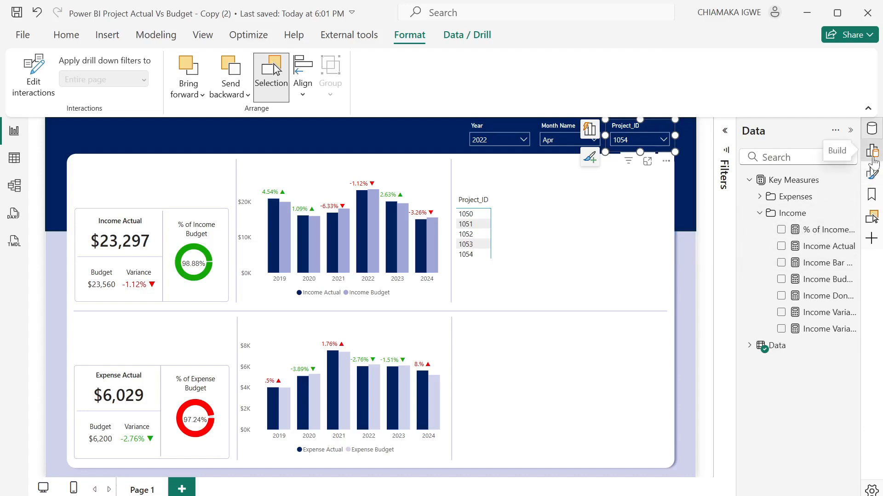
pyautogui.click(872, 154)
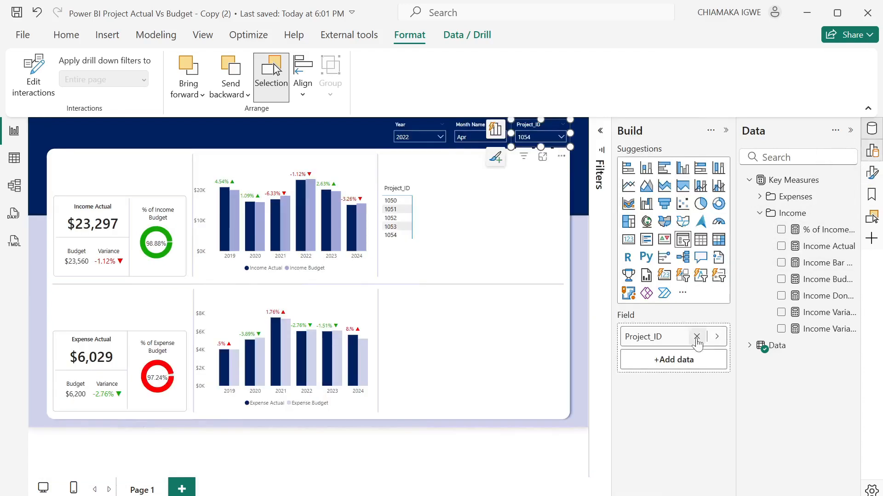
pyautogui.click(433, 245)
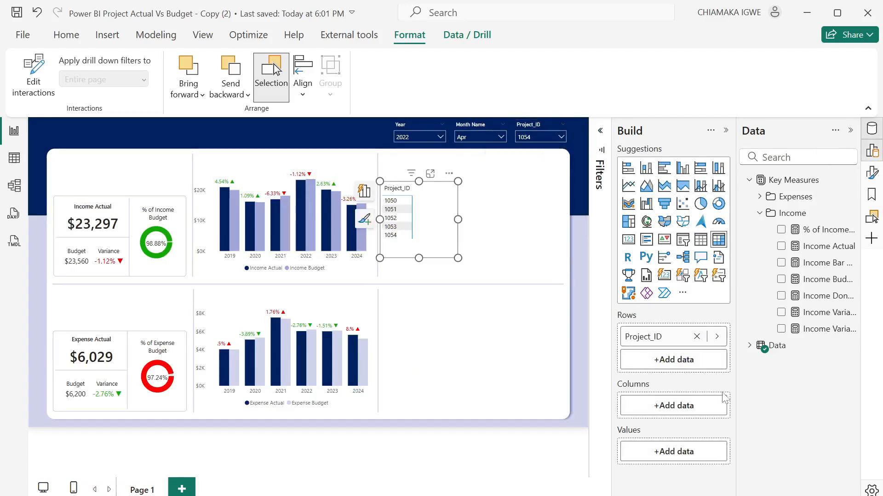
pyautogui.click(781, 247)
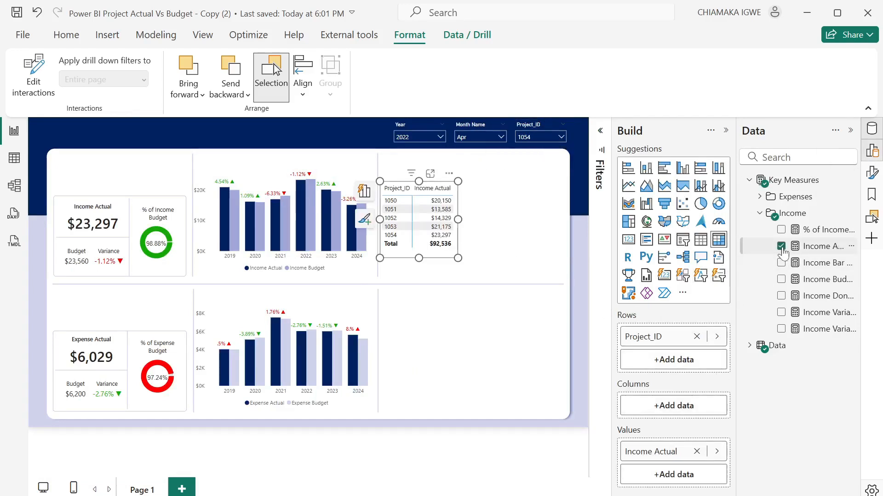
pyautogui.click(782, 281)
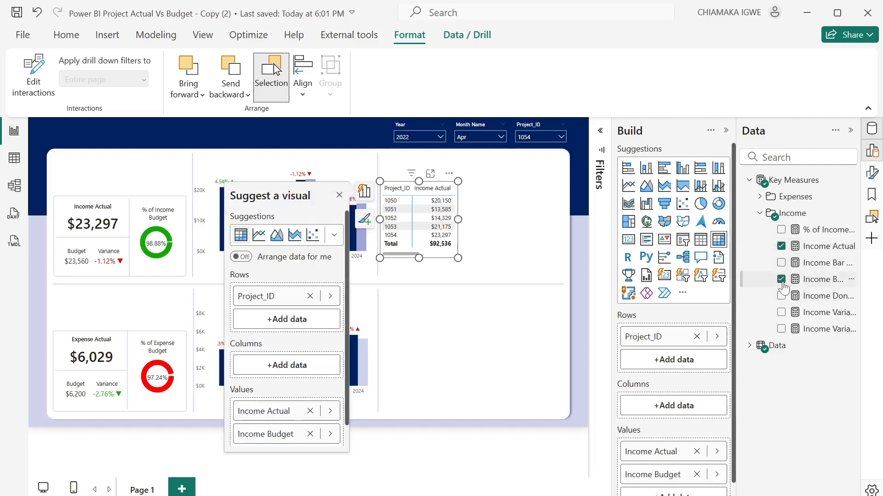
pyautogui.click(781, 313)
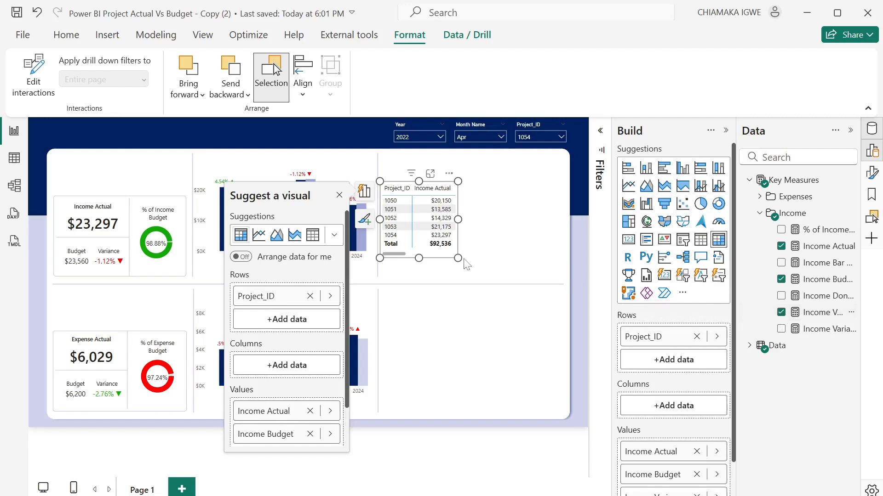
# Enlarge the matrix to fill the empty area beside the income chart and add the % of Income Budget measure to its values
pyautogui.moveTo(457, 259); pyautogui.dragTo(538, 271)
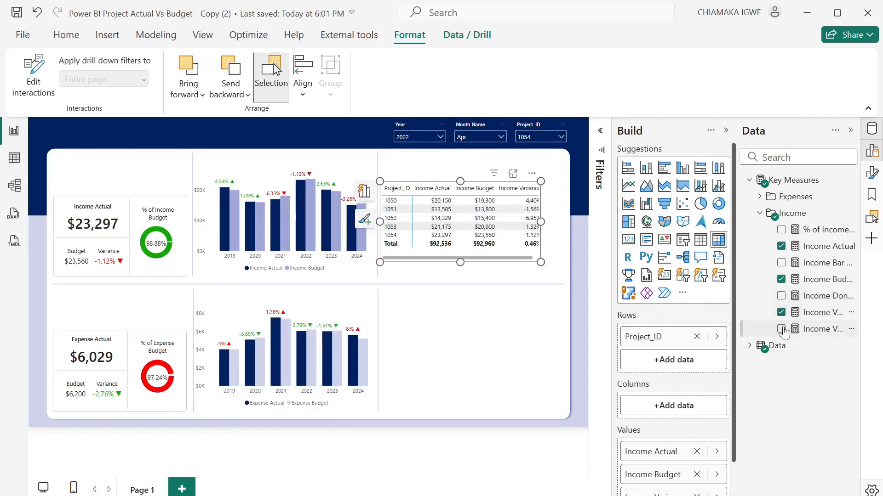
pyautogui.click(781, 230)
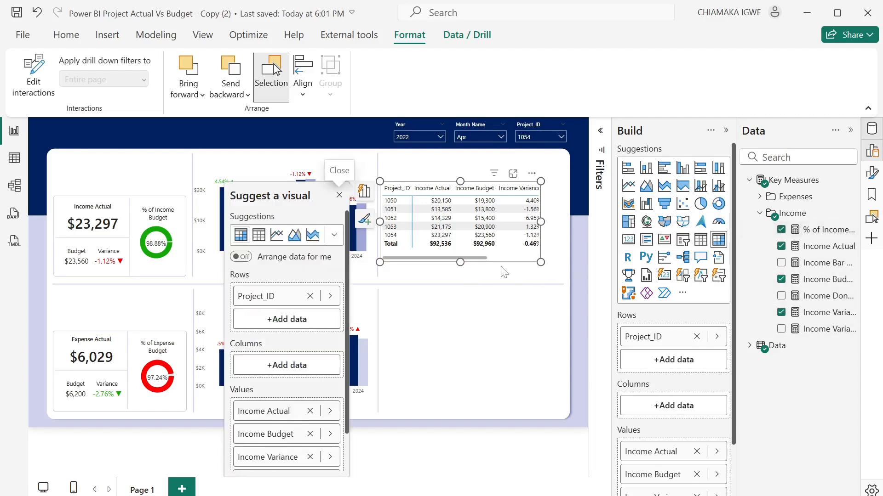
pyautogui.moveTo(542, 262); pyautogui.dragTo(560, 279)
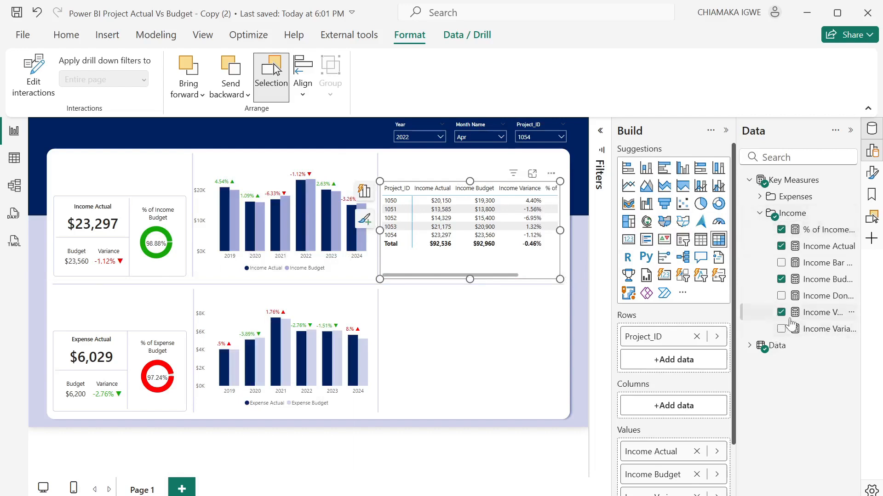
# Review the Income Bar Chart measure's DAX formula and add the measure to the matrix values
pyautogui.click(813, 266)
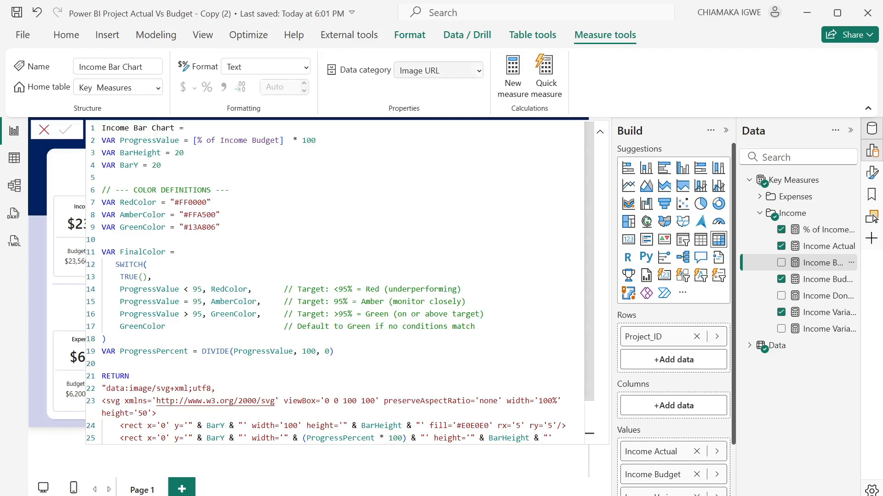
pyautogui.click(600, 132)
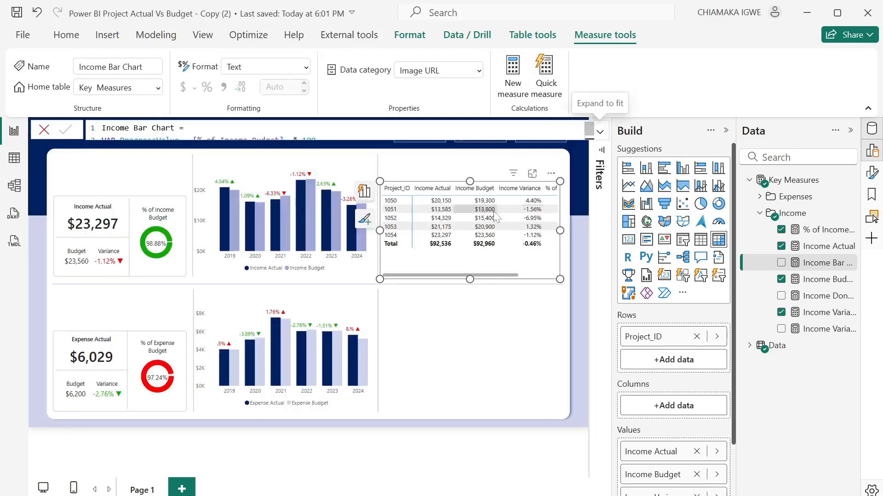
pyautogui.moveTo(514, 277); pyautogui.dragTo(554, 277)
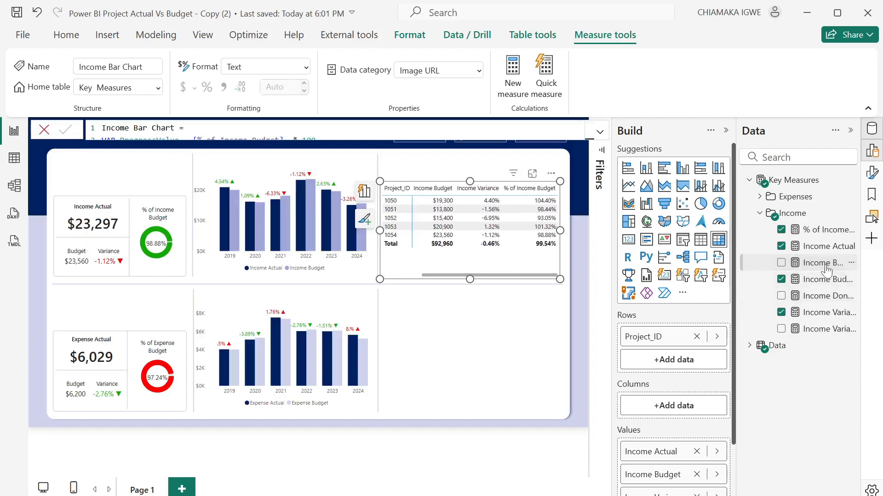
pyautogui.click(781, 263)
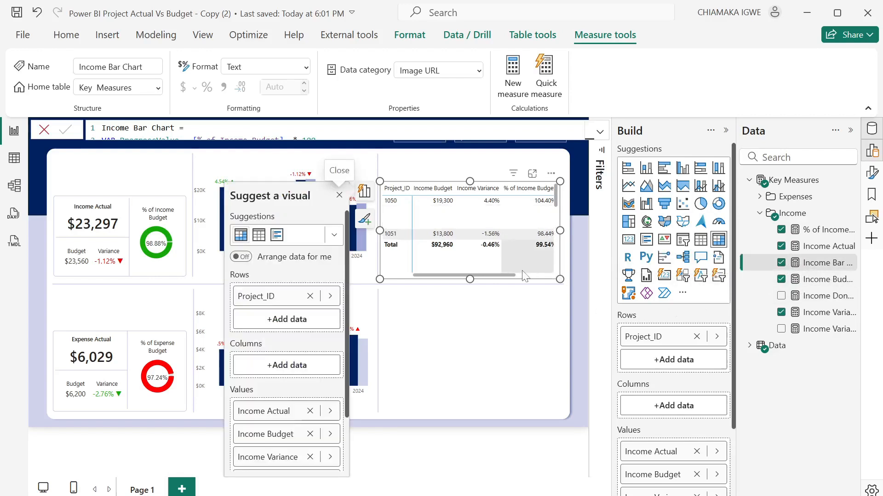
pyautogui.moveTo(510, 275); pyautogui.dragTo(550, 278)
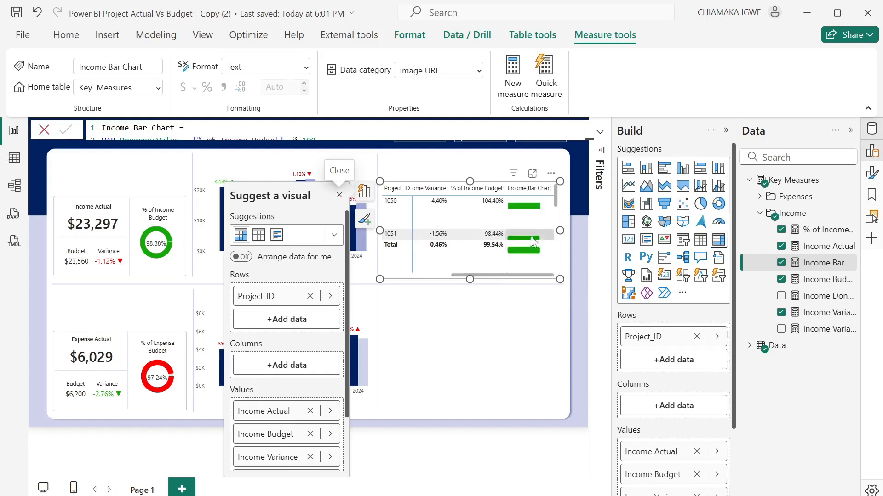
# Set the image size of the matrix's progress bars to 40 px high and 100 px wide
pyautogui.click(850, 133)
pyautogui.click(872, 172)
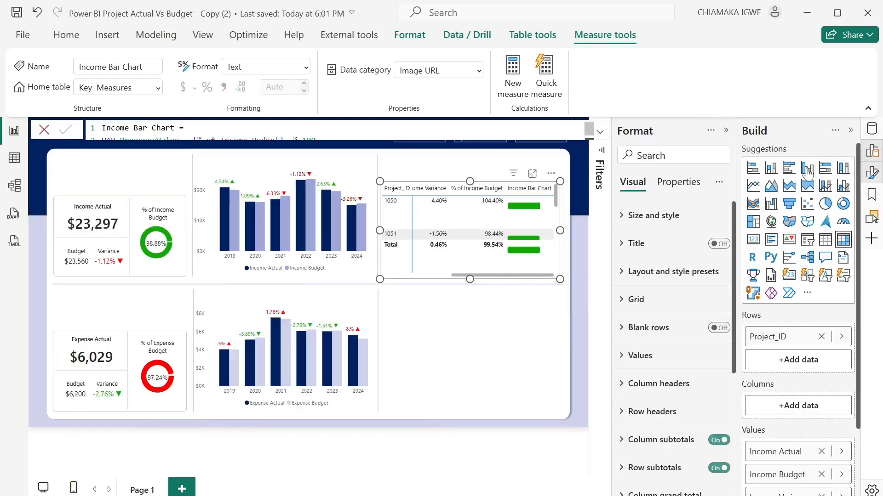
pyautogui.click(850, 132)
pyautogui.scroll(-5, 776, 292)
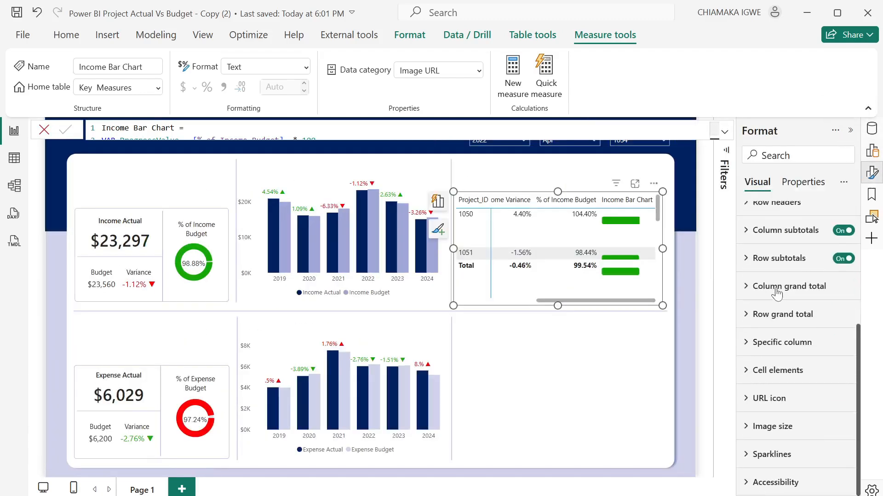
pyautogui.click(751, 427)
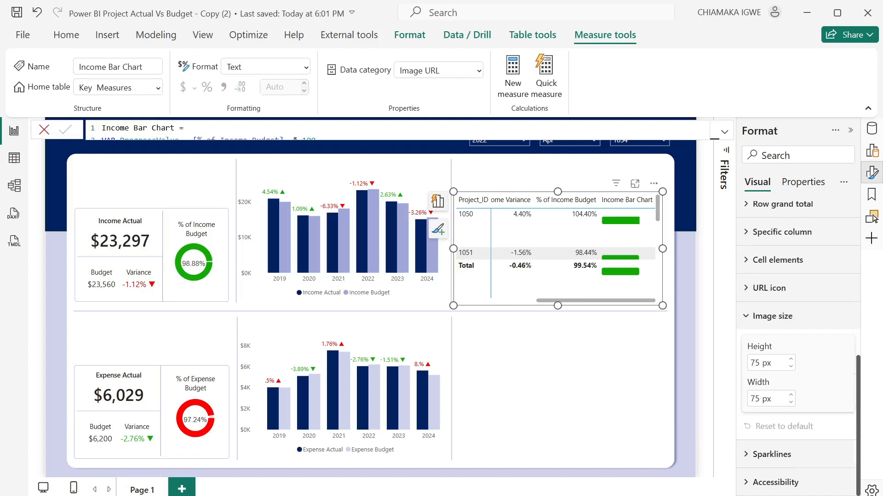
pyautogui.write('40')
pyautogui.press('Tab')
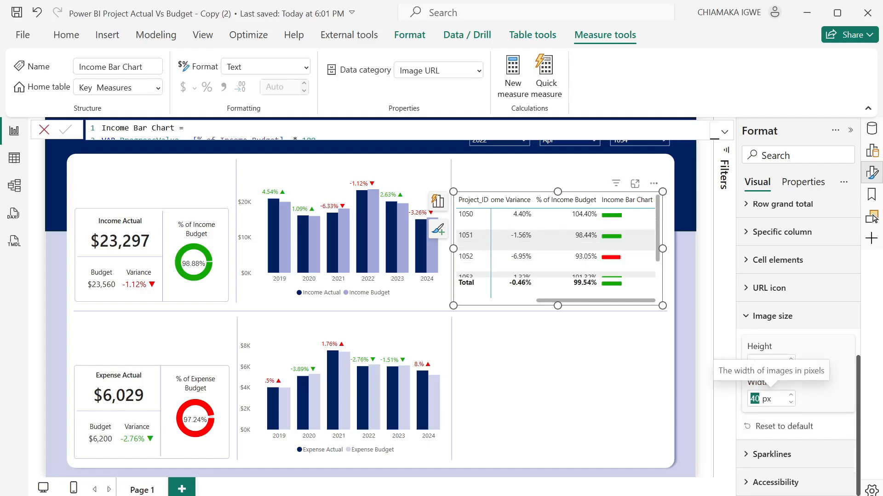
pyautogui.write('10')
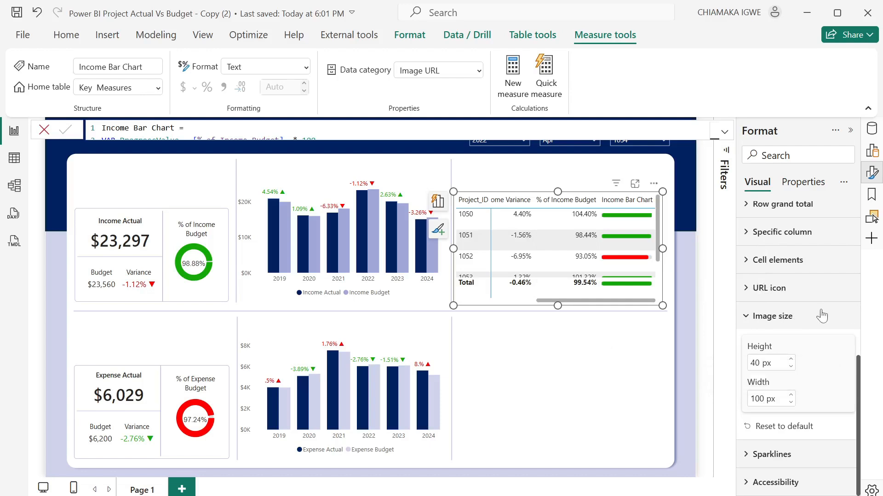
pyautogui.click(751, 322)
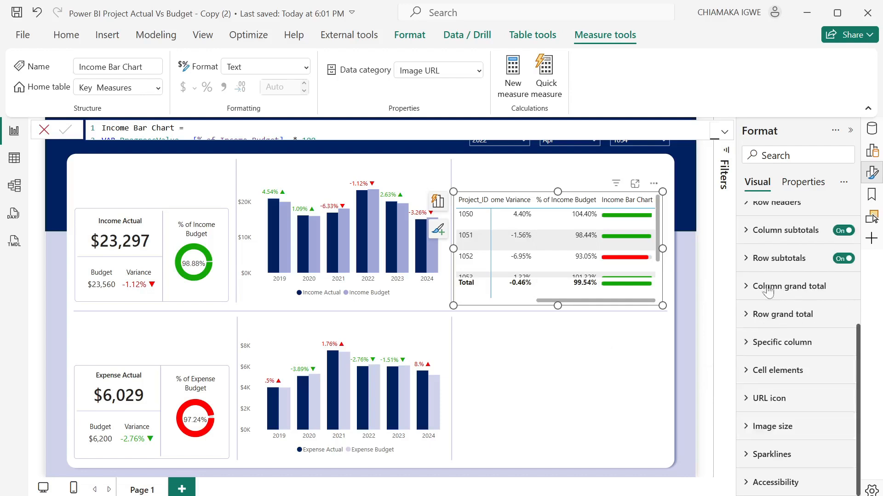
# Turn off the row subtotals and column subtotals of the income matrix
pyautogui.click(748, 287)
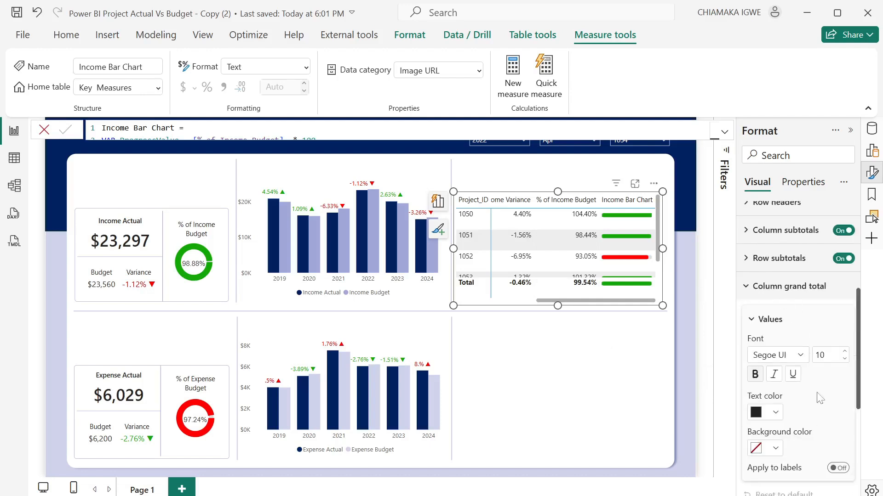
pyautogui.scroll(3, 821, 266)
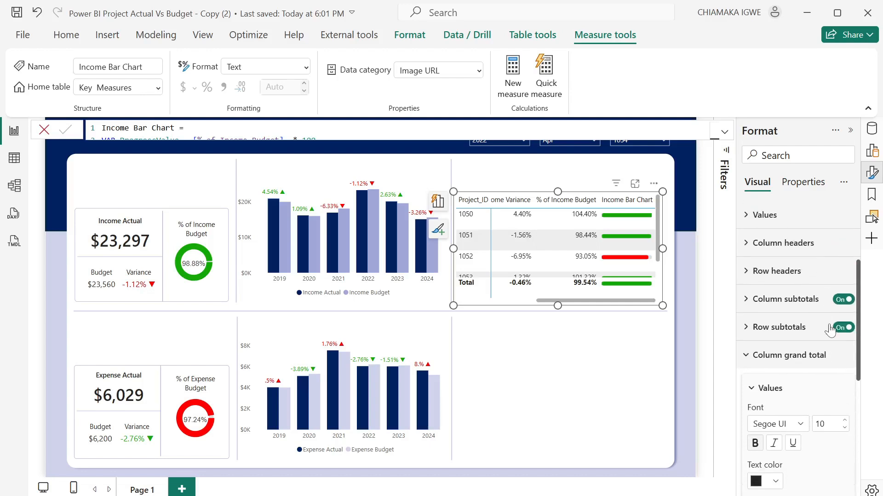
pyautogui.click(843, 328)
pyautogui.click(842, 301)
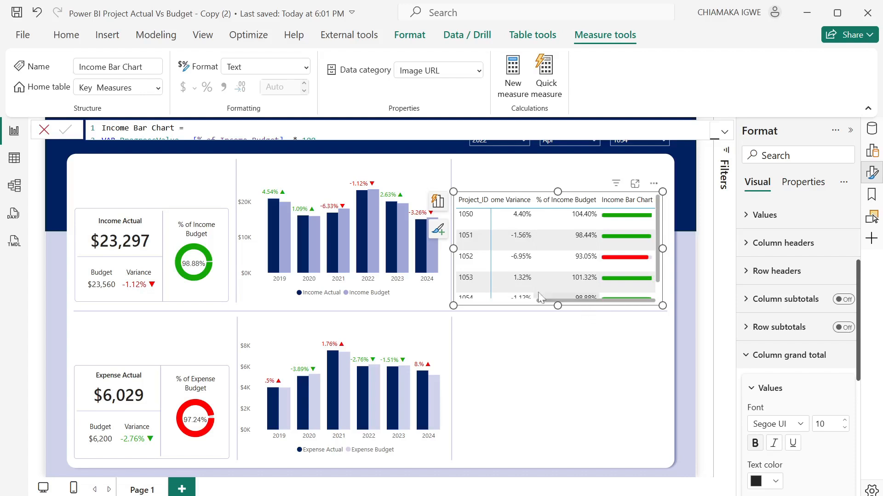
pyautogui.scroll(5, 774, 305)
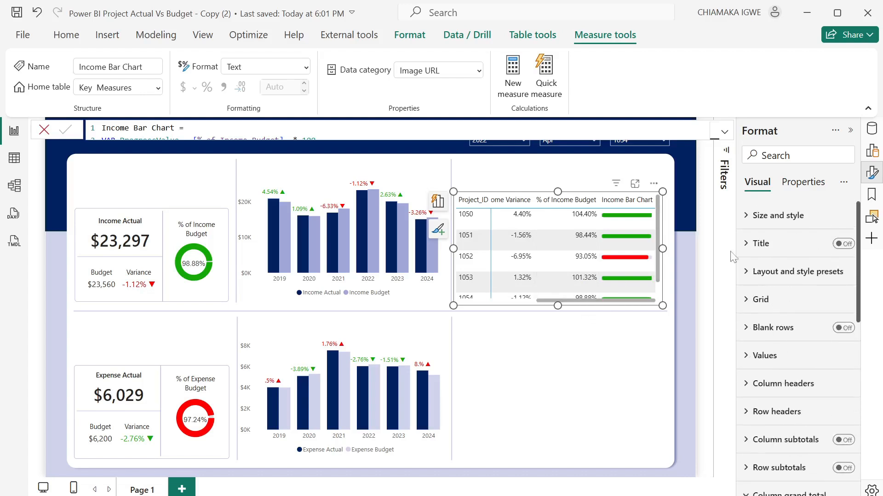
# Enlarge the income matrix upward and sideways to about 442 wide by 289 high, and narrow its columns so all of them fit
pyautogui.moveTo(559, 188); pyautogui.dragTo(568, 162)
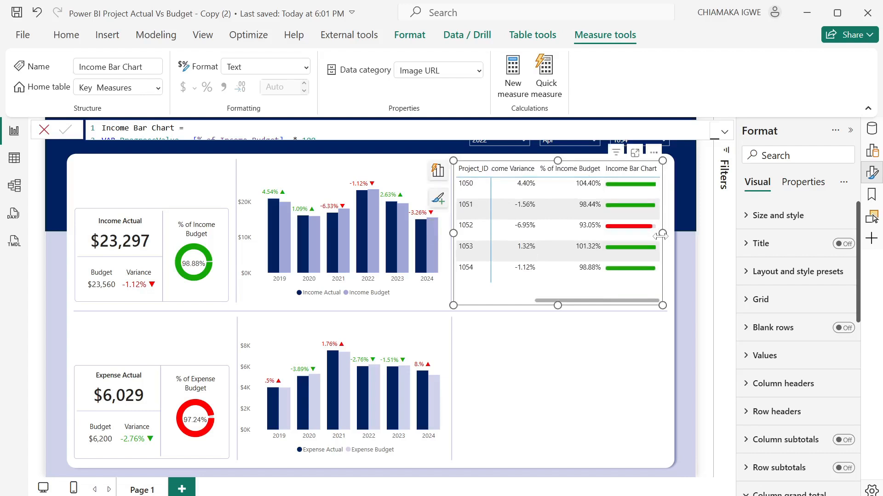
pyautogui.moveTo(663, 235); pyautogui.dragTo(670, 239)
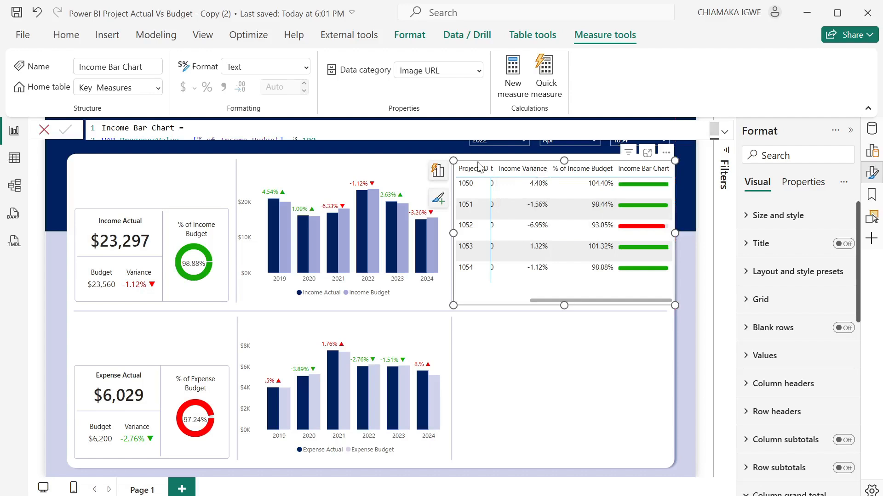
pyautogui.moveTo(494, 173)
pyautogui.mouseDown()
pyautogui.moveTo(528, 184)
pyautogui.moveTo(515, 175)
pyautogui.moveTo(481, 186)
pyautogui.moveTo(490, 183)
pyautogui.mouseUp()
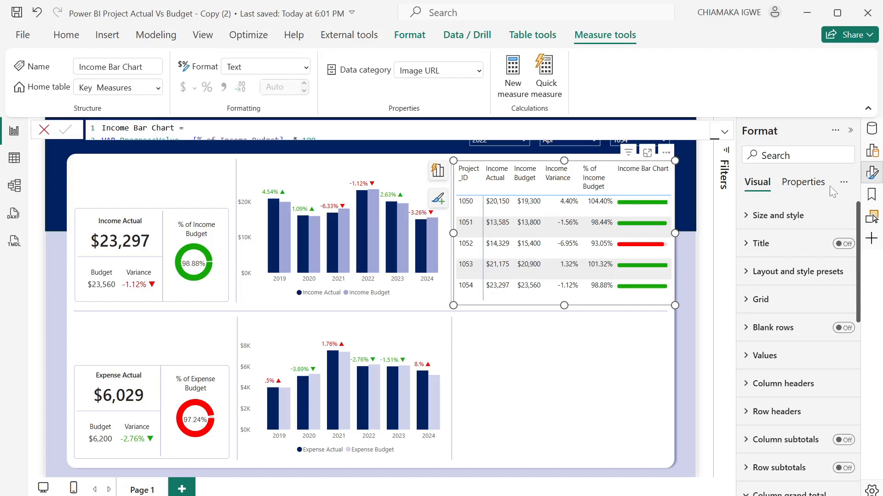
# Rename the Income Bar Chart value in the matrix to "." to hide its column heading
pyautogui.click(875, 154)
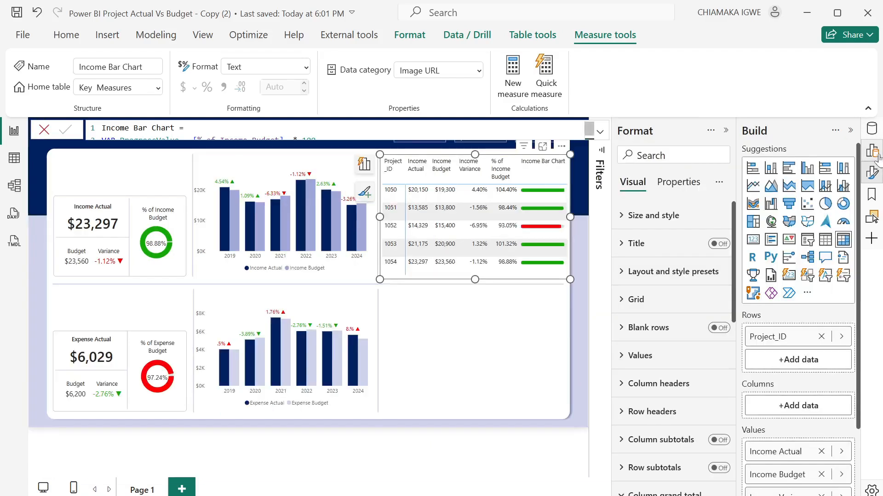
pyautogui.scroll(-3, 772, 432)
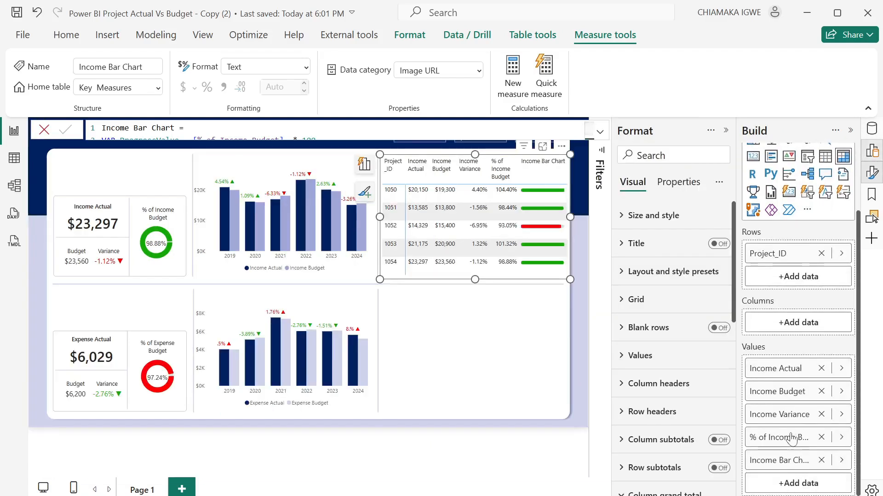
pyautogui.doubleClick(780, 460)
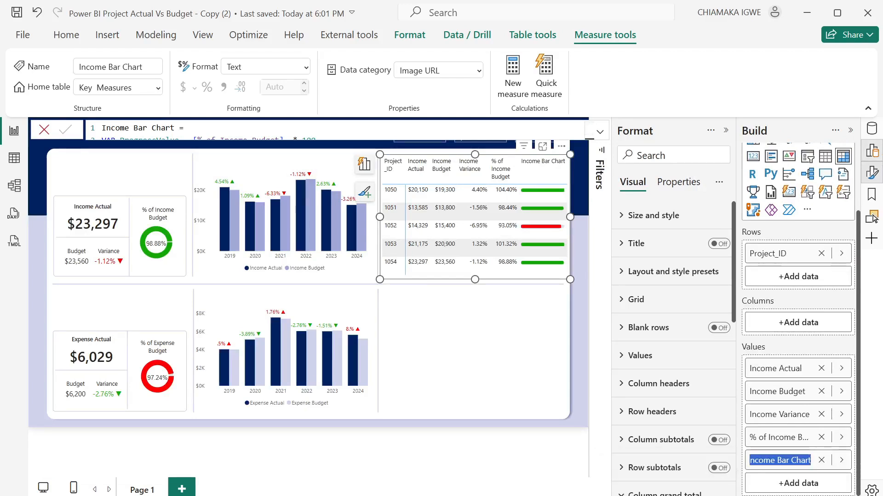
pyautogui.press('BackSpace')
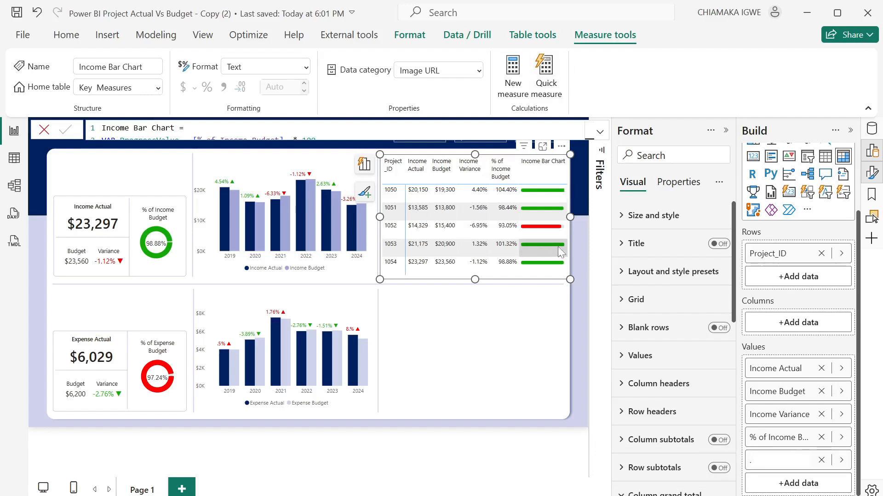
pyautogui.write('.')
pyautogui.press('Return')
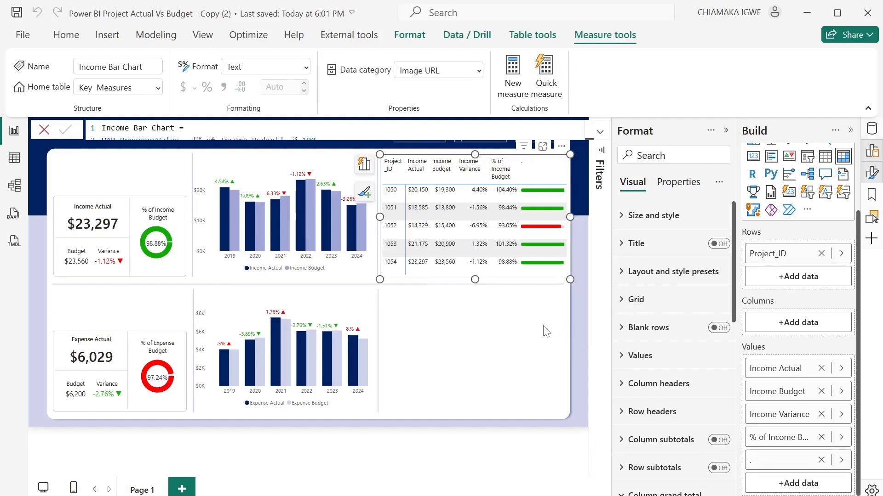
pyautogui.click(579, 161)
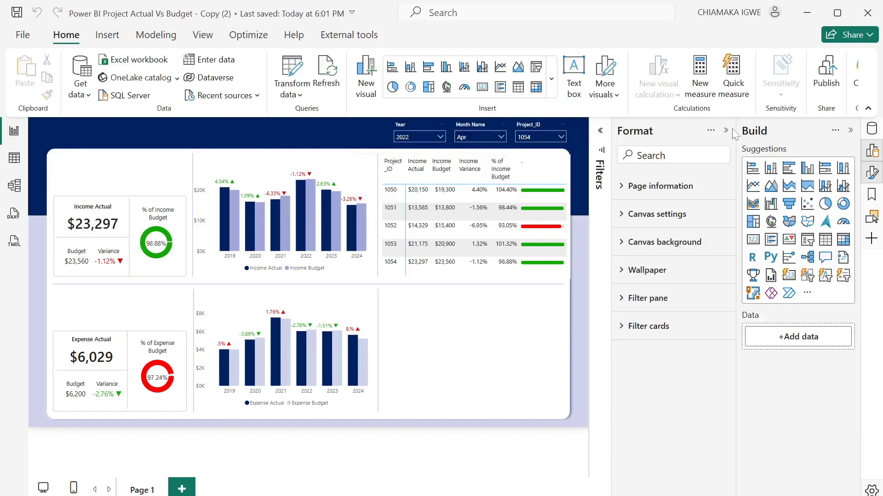
pyautogui.click(725, 131)
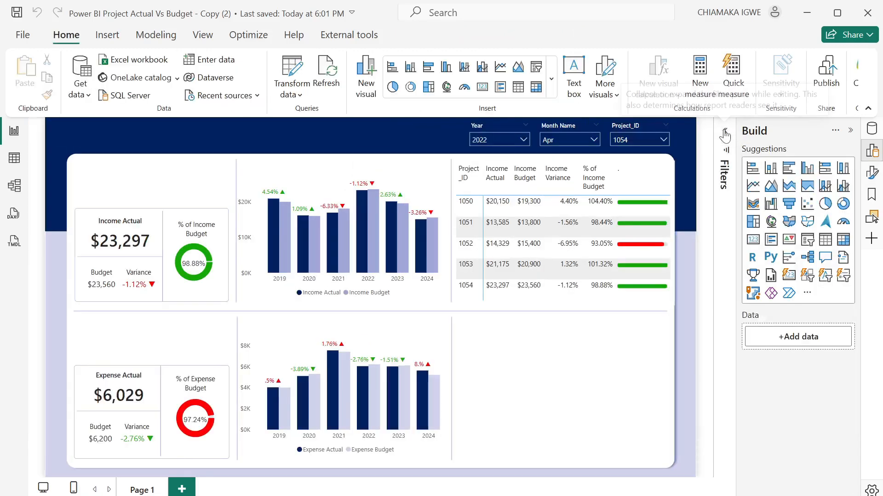
# Turn off the income matrix's background
pyautogui.click(596, 303)
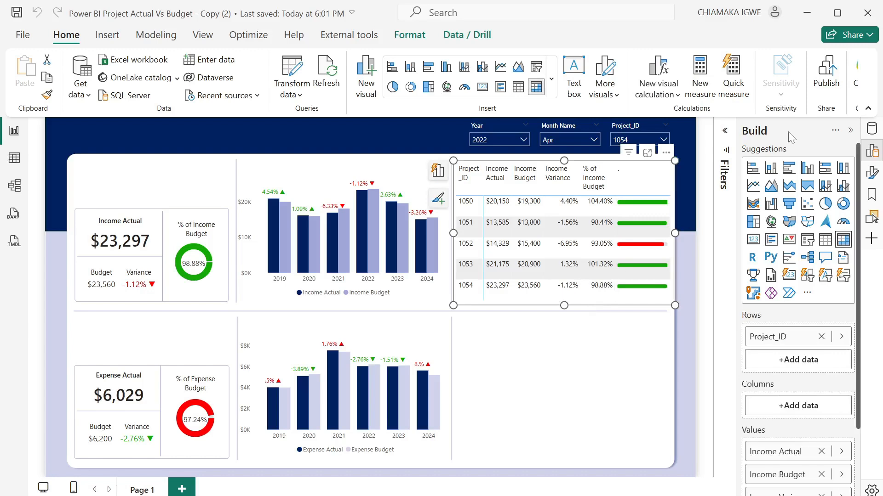
pyautogui.click(872, 173)
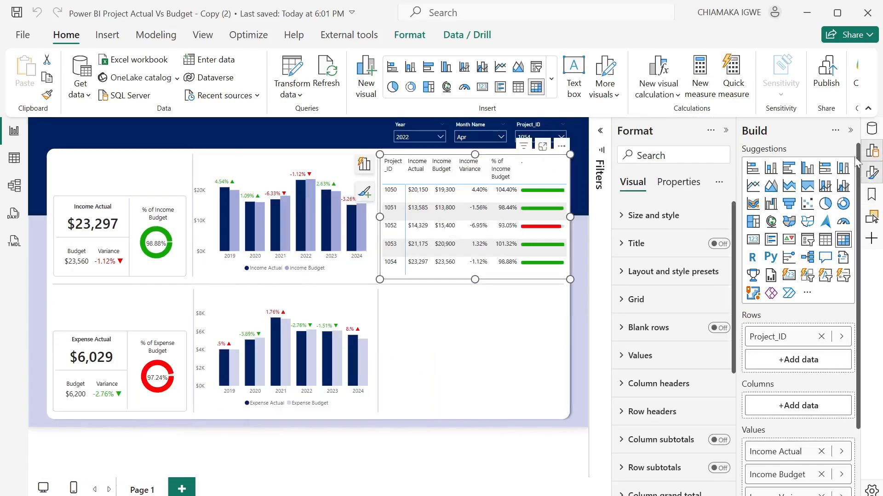
pyautogui.click(849, 131)
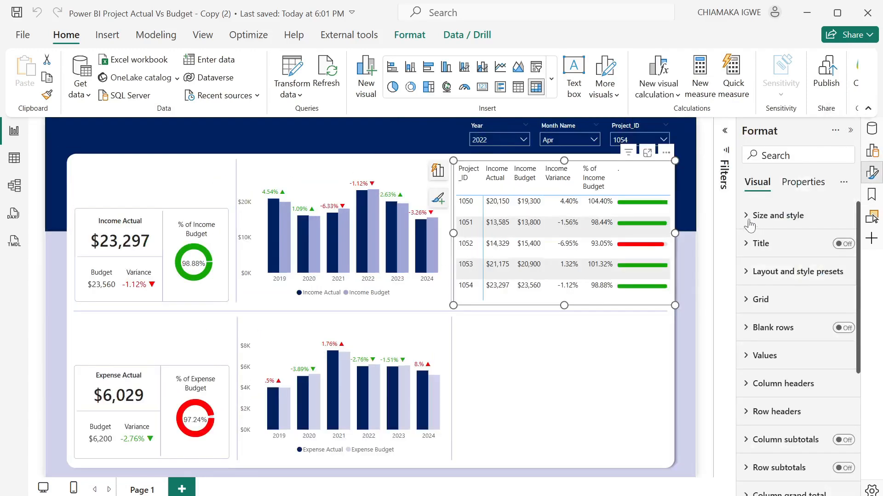
pyautogui.click(749, 216)
pyautogui.scroll(-2, 826, 393)
pyautogui.click(834, 409)
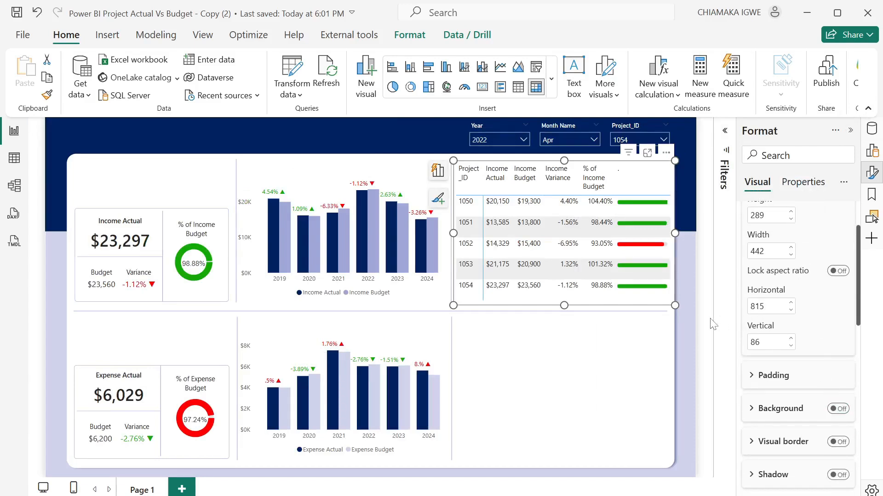
# Set the income matrix's style preset to None
pyautogui.scroll(-5, 822, 332)
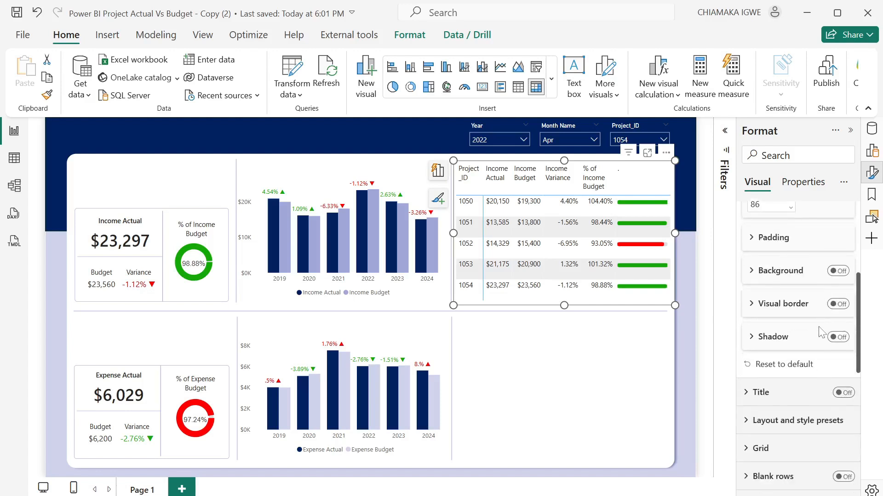
pyautogui.click(748, 352)
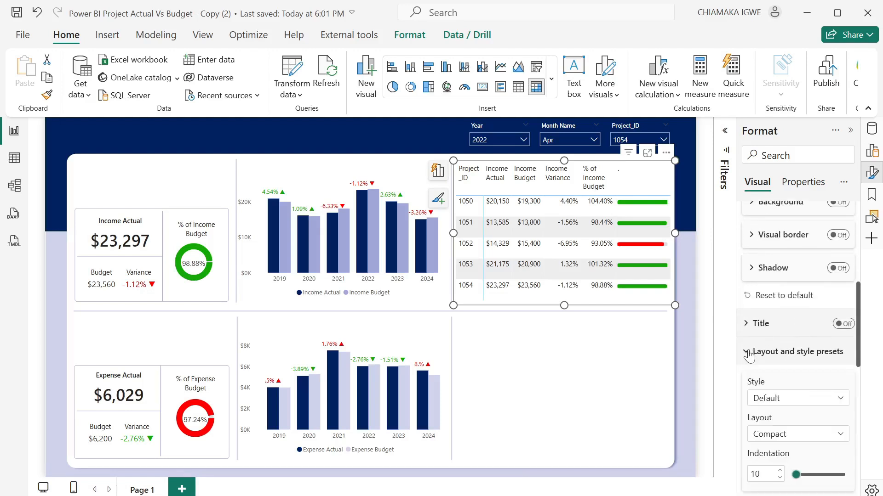
pyautogui.scroll(-3, 790, 303)
pyautogui.click(799, 263)
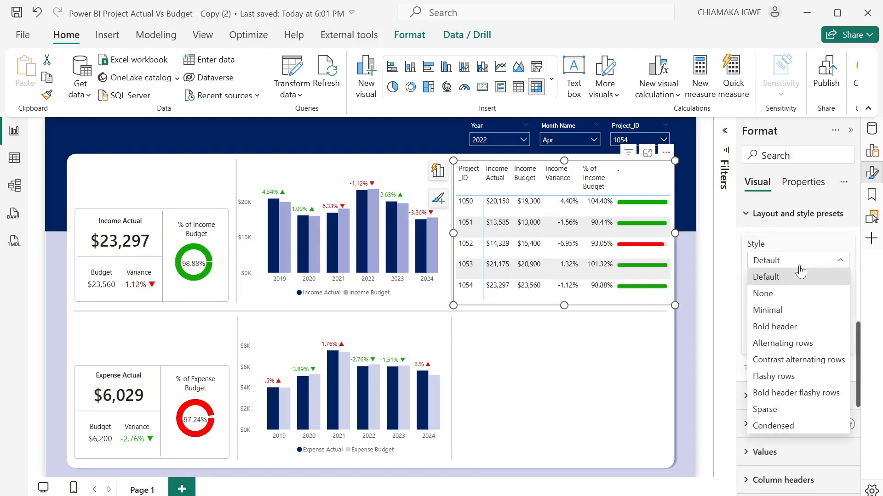
pyautogui.click(773, 294)
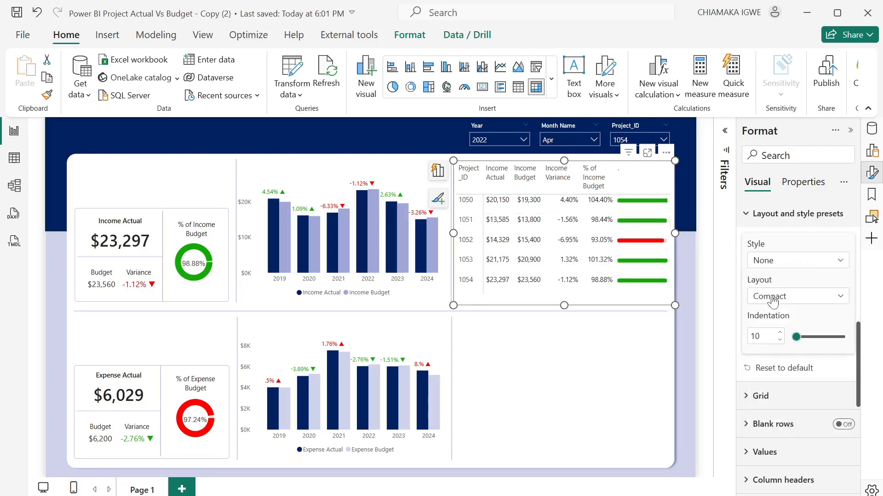
# Turn on horizontal gridlines for the income matrix
pyautogui.scroll(-3, 759, 299)
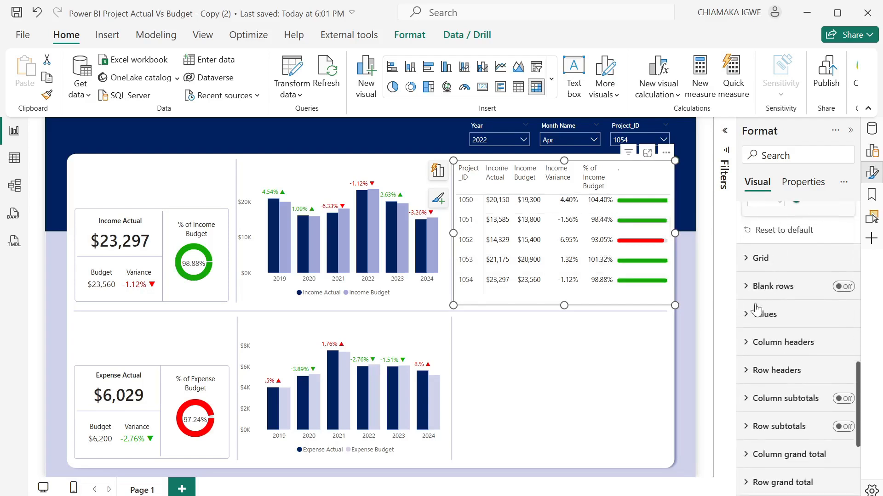
pyautogui.click(752, 263)
pyautogui.click(839, 295)
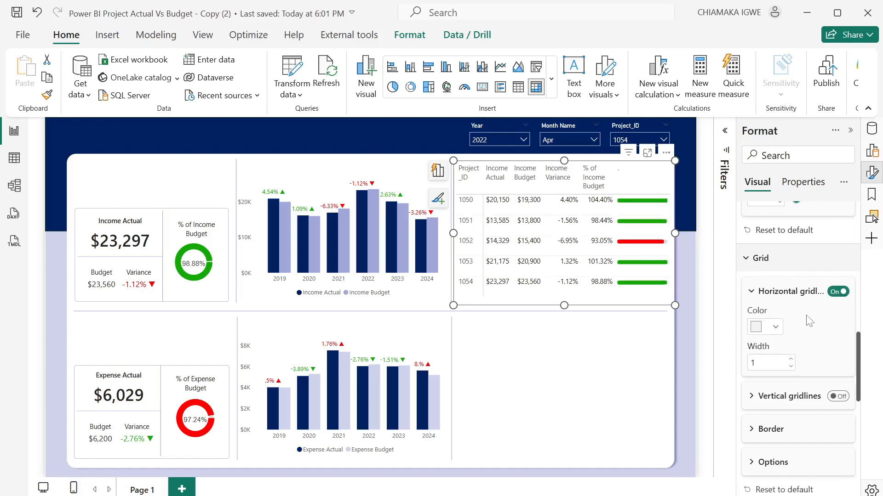
# Set the grid border color for all sections of the income matrix to the recently used light purple
pyautogui.scroll(-3, 809, 320)
pyautogui.click(757, 305)
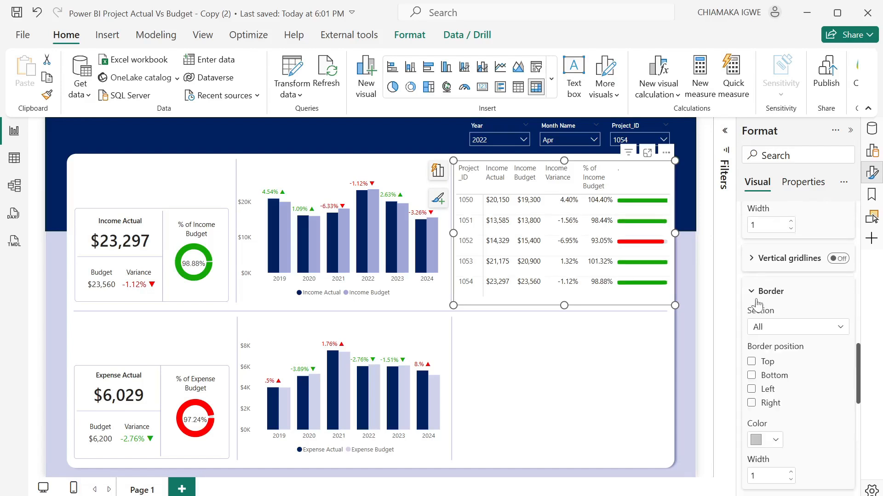
pyautogui.scroll(-3, 774, 437)
pyautogui.click(769, 364)
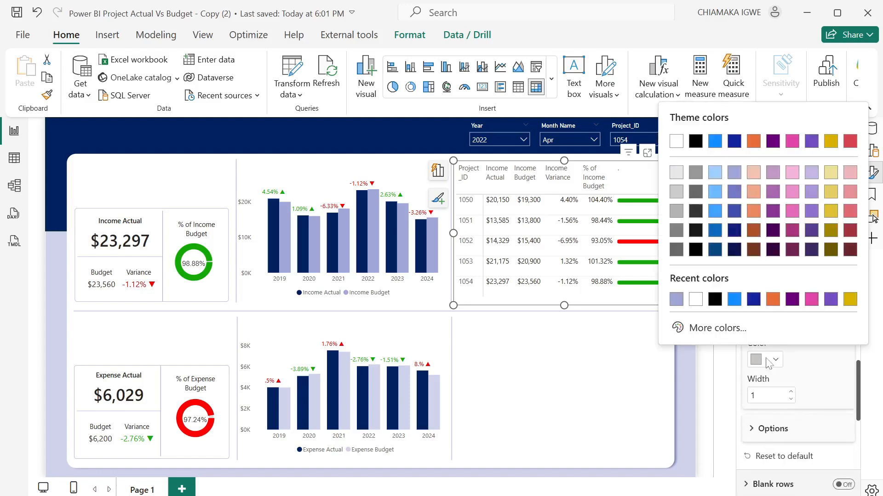
pyautogui.click(676, 299)
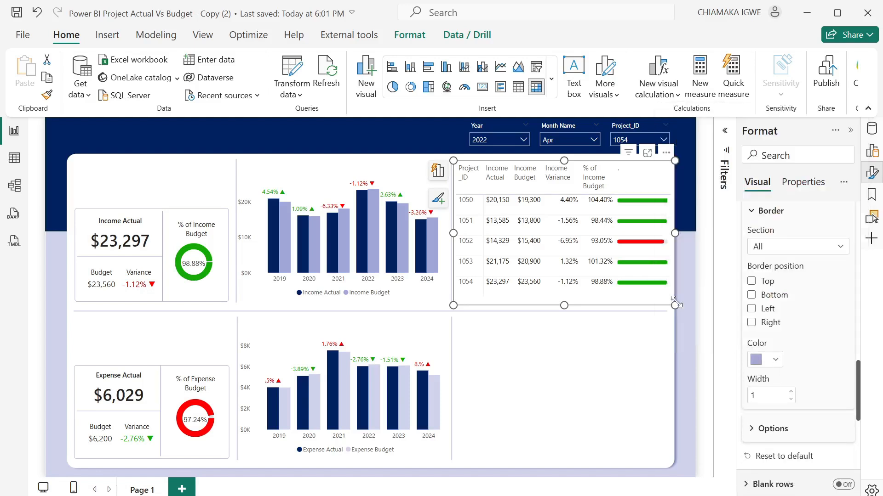
pyautogui.click(545, 355)
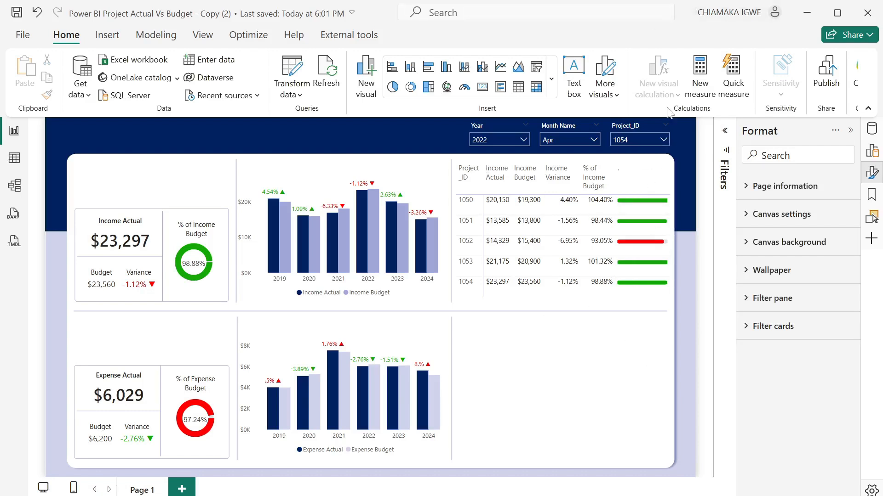
pyautogui.click(663, 174)
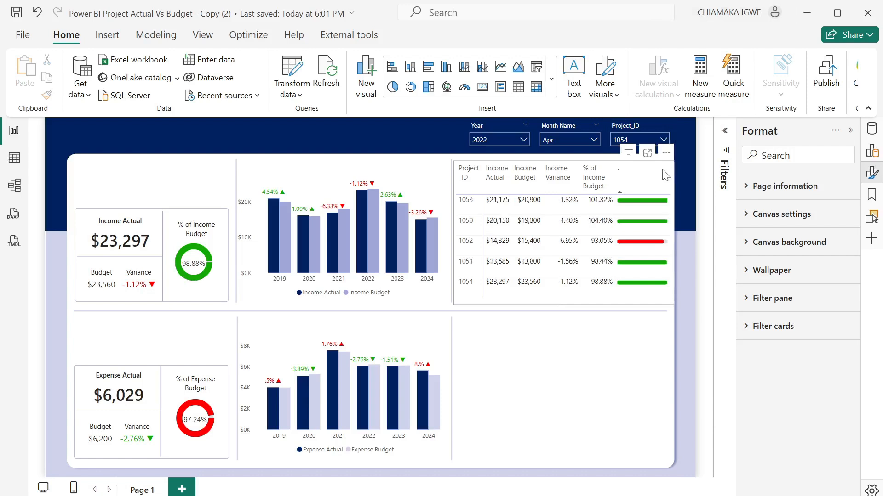
# Sort the income matrix by Income Budget and place a duplicate of it in the empty area beside the expense chart
pyautogui.click(644, 172)
pyautogui.click(524, 173)
pyautogui.hotkey('ctrl', 'c')
pyautogui.hotkey('ctrl', 'v')
pyautogui.moveTo(666, 165); pyautogui.dragTo(660, 320)
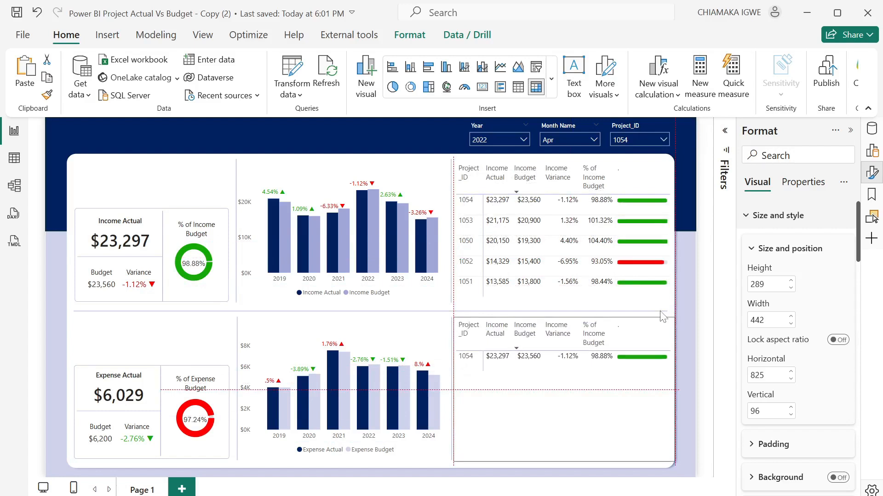
# Edit the Project_ID slicer's interactions so that it does not filter the duplicated matrix
pyautogui.click(634, 129)
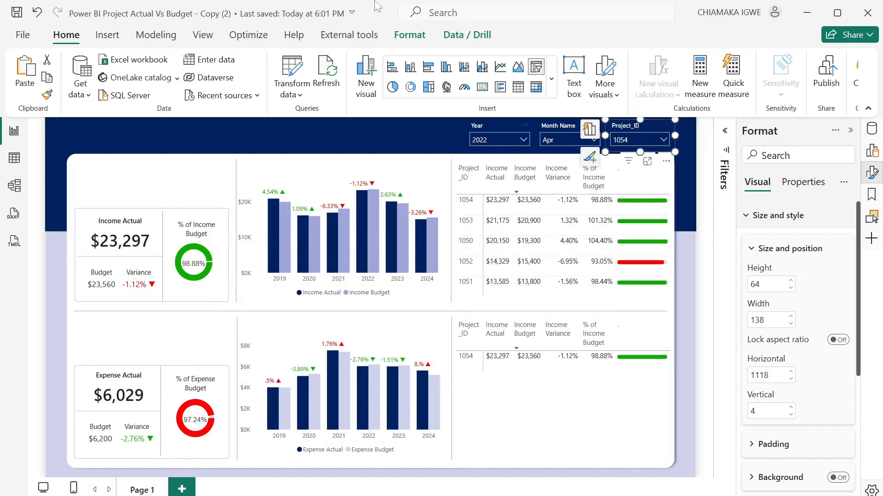
pyautogui.click(405, 36)
pyautogui.click(33, 76)
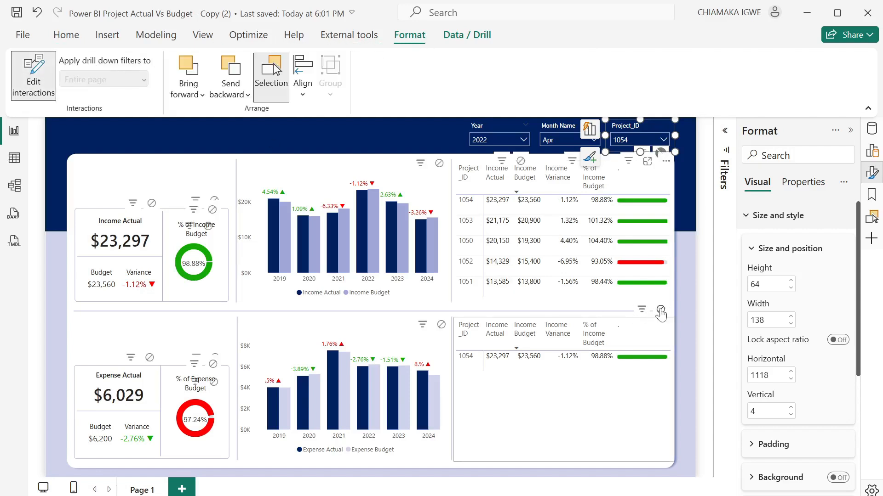
pyautogui.click(660, 313)
pyautogui.click(682, 341)
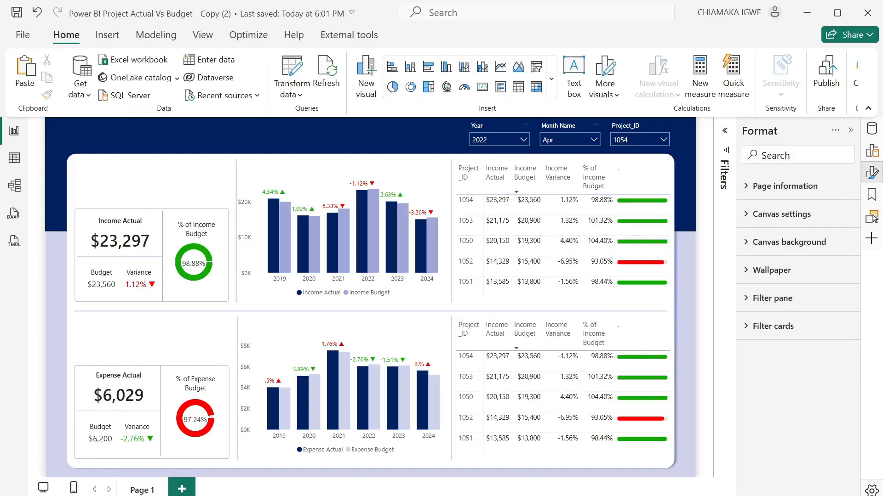
# Remove all income measures from the duplicated matrix, keeping only its Project_ID rows, and clear the cross-filter on the page
pyautogui.click(872, 128)
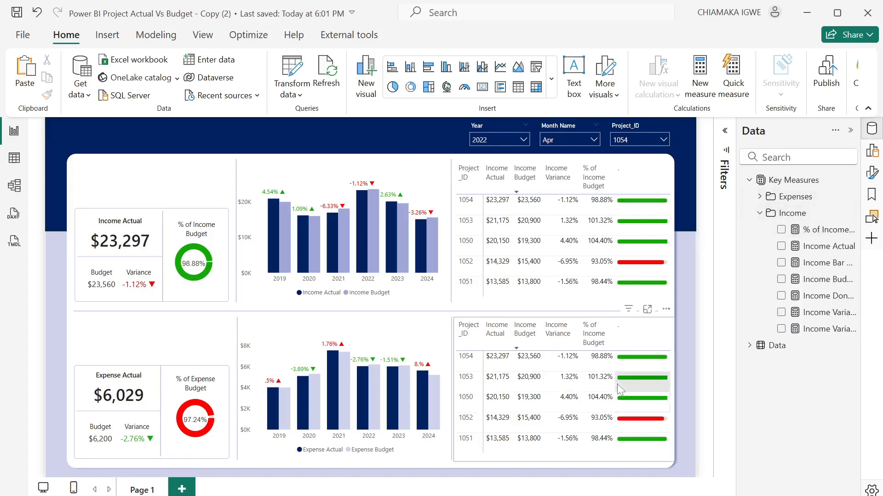
pyautogui.click(631, 342)
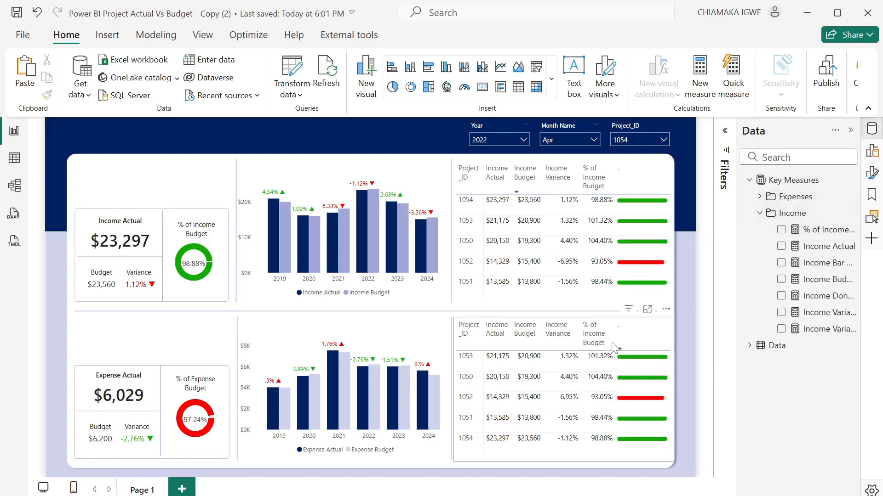
pyautogui.click(565, 377)
pyautogui.click(781, 428)
pyautogui.click(780, 395)
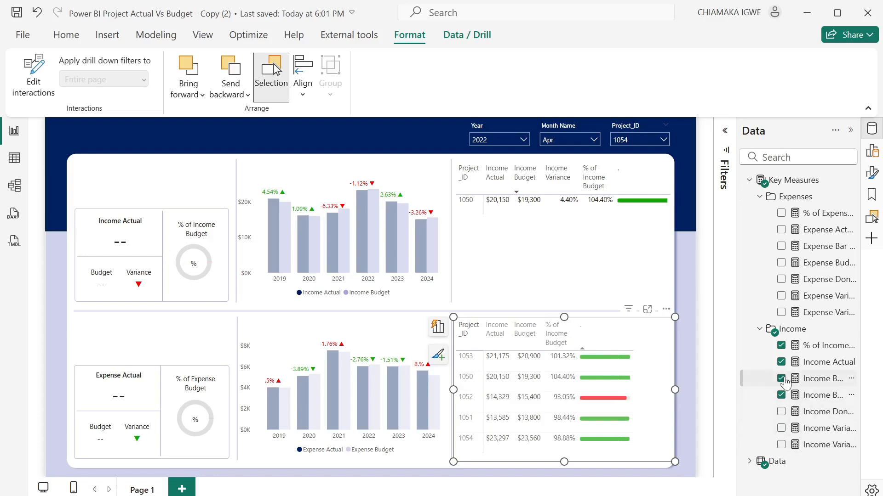
pyautogui.click(780, 378)
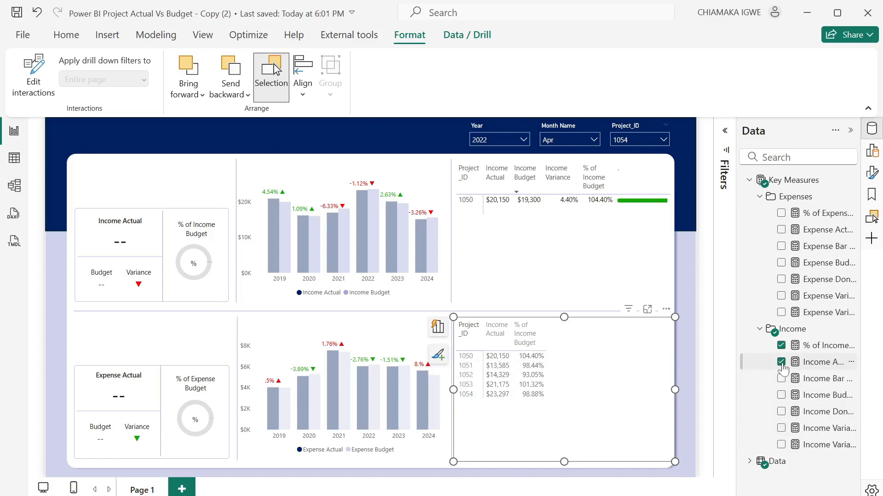
pyautogui.click(780, 362)
pyautogui.click(780, 345)
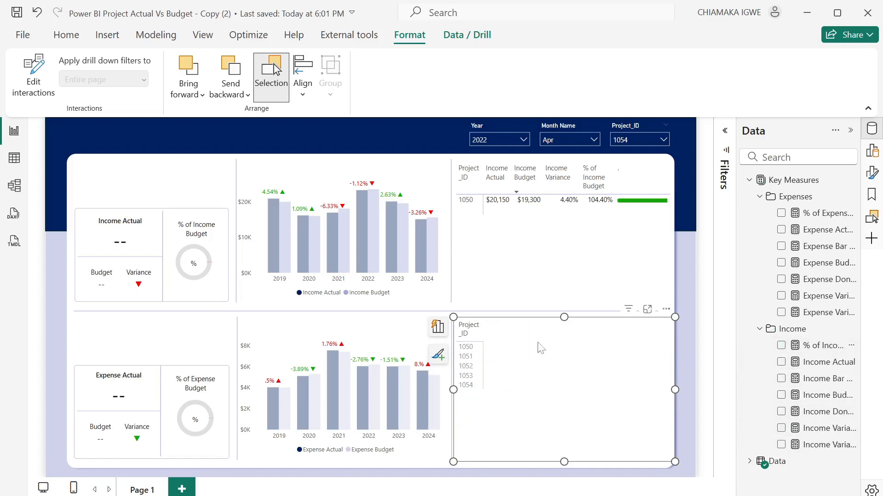
pyautogui.click(425, 398)
pyautogui.click(424, 396)
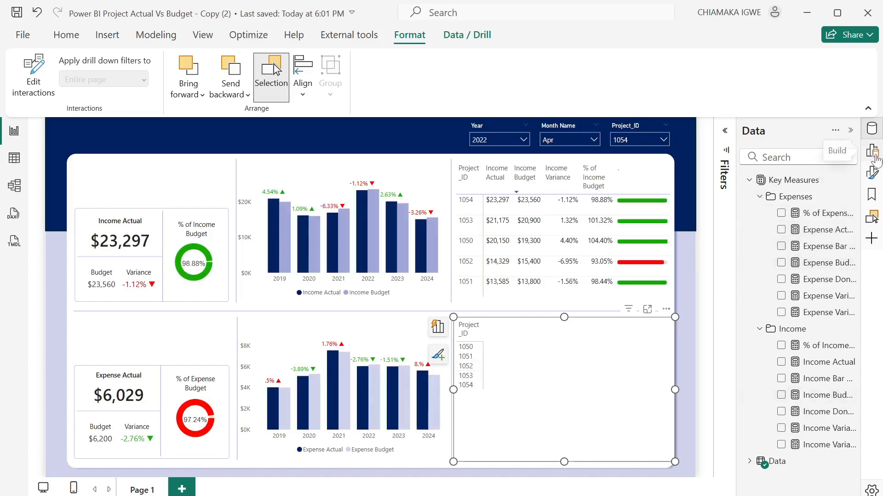
# Add Expense Actual, Expense Budget, Expense Variance and % of Expense Budget, in that order, as values of the duplicated matrix
pyautogui.click(872, 151)
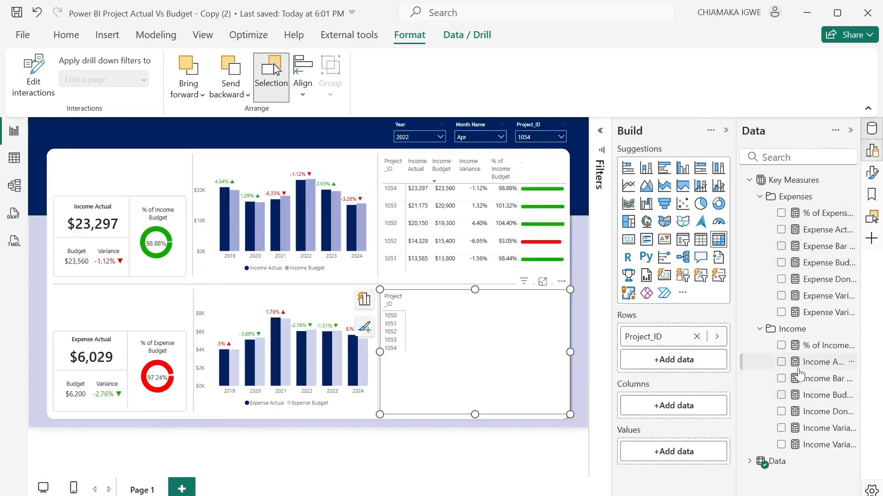
pyautogui.moveTo(811, 238); pyautogui.dragTo(683, 455)
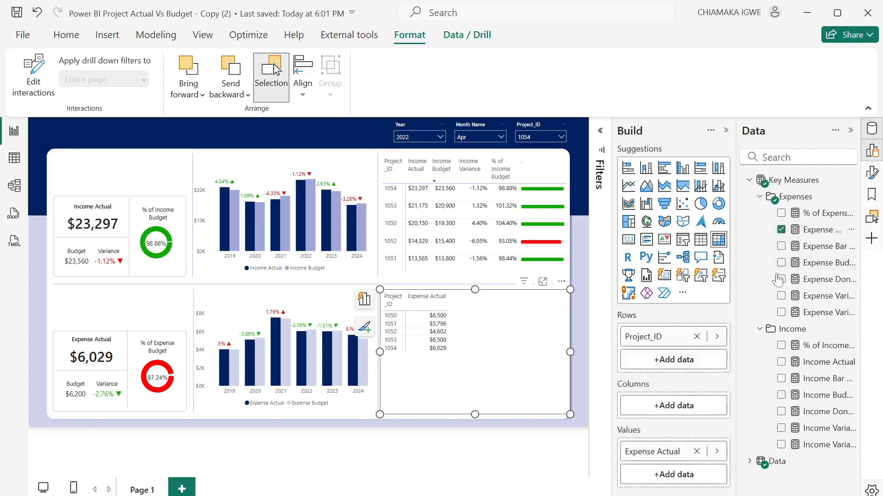
pyautogui.moveTo(812, 263); pyautogui.dragTo(685, 471)
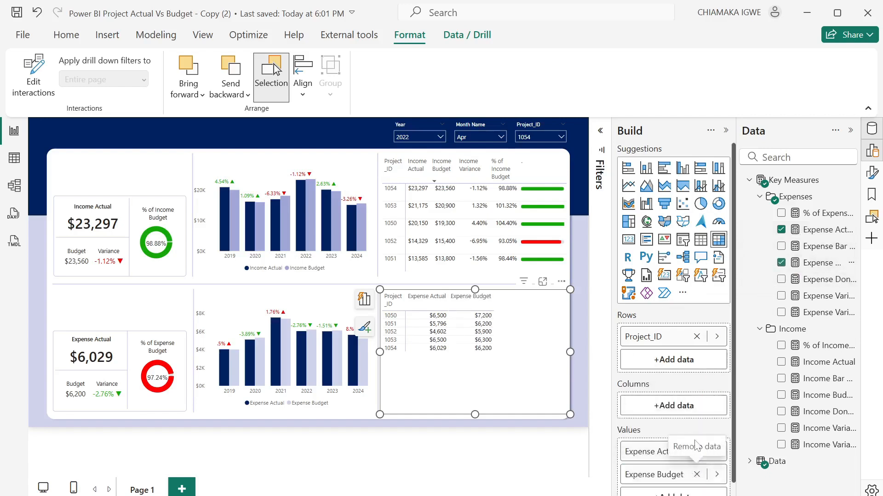
pyautogui.scroll(-1, 724, 330)
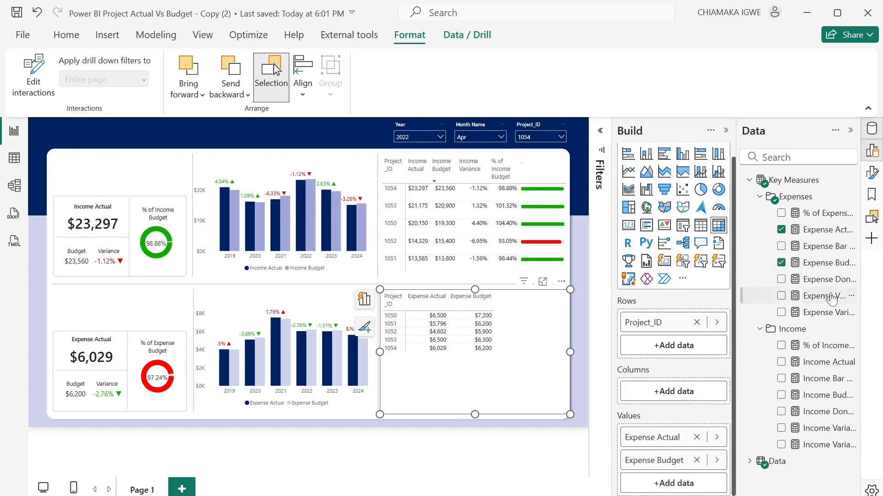
pyautogui.moveTo(831, 298); pyautogui.dragTo(694, 482)
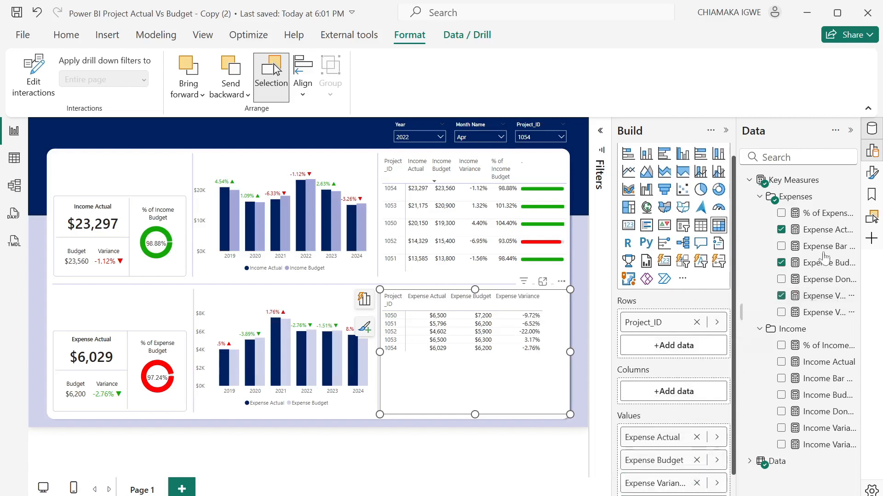
pyautogui.moveTo(830, 213)
pyautogui.mouseDown()
pyautogui.moveTo(744, 230)
pyautogui.moveTo(723, 425)
pyautogui.moveTo(830, 333)
pyautogui.moveTo(837, 220)
pyautogui.mouseUp()
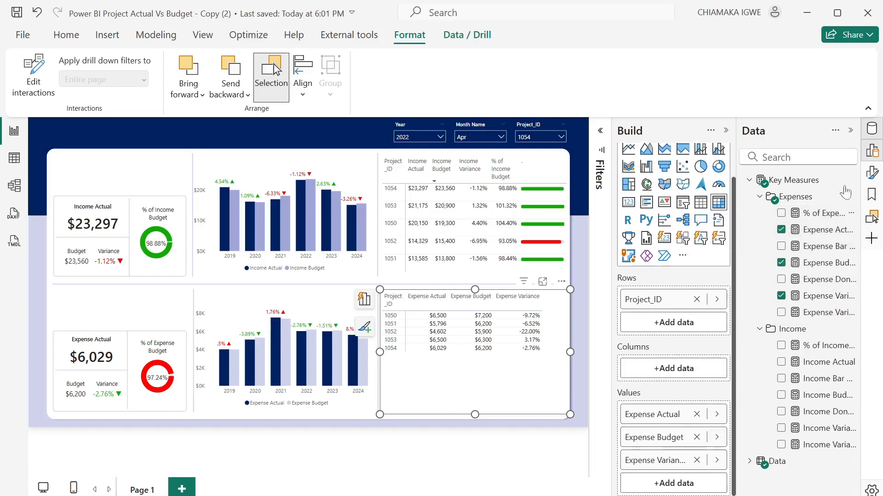
pyautogui.moveTo(823, 213); pyautogui.dragTo(697, 485)
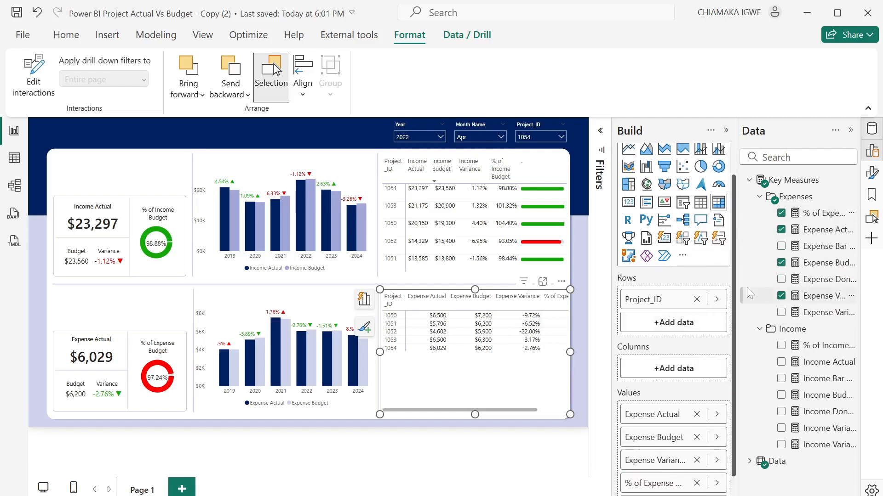
# Add the Expense Bar Chart measure as the last value of the expense matrix and rename it "." for this visual
pyautogui.scroll(-1, 718, 378)
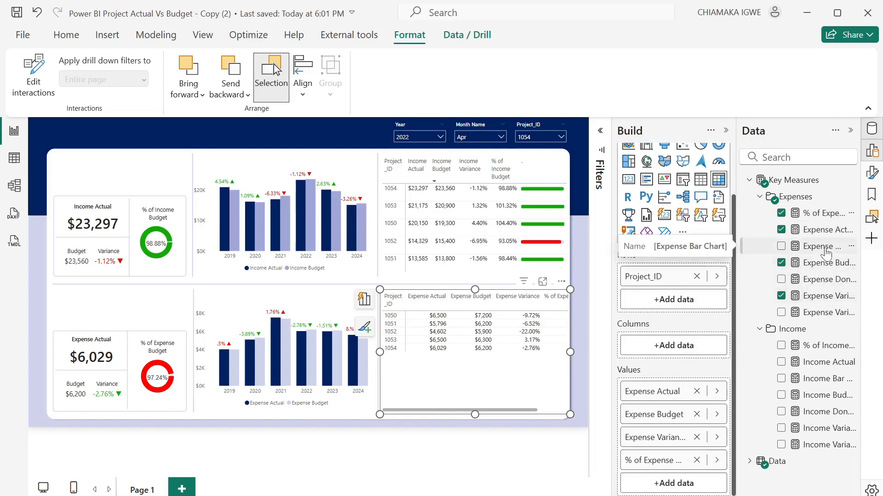
pyautogui.click(823, 246)
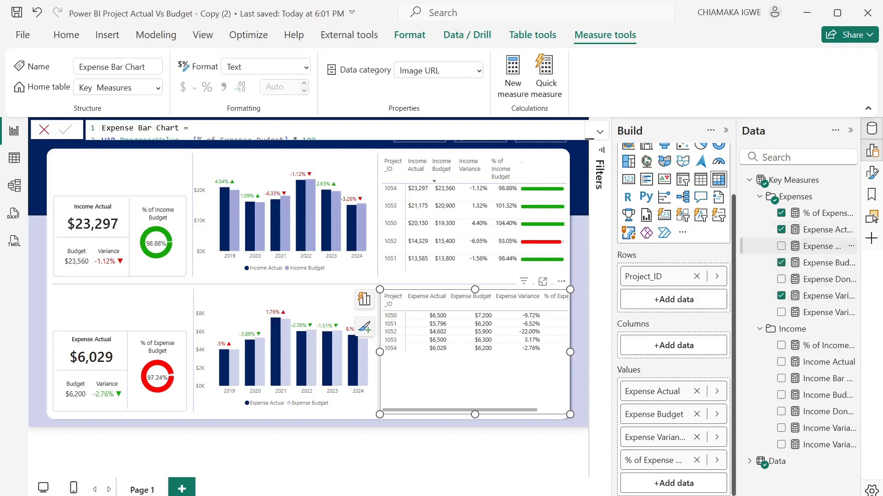
pyautogui.moveTo(656, 479); pyautogui.dragTo(680, 482)
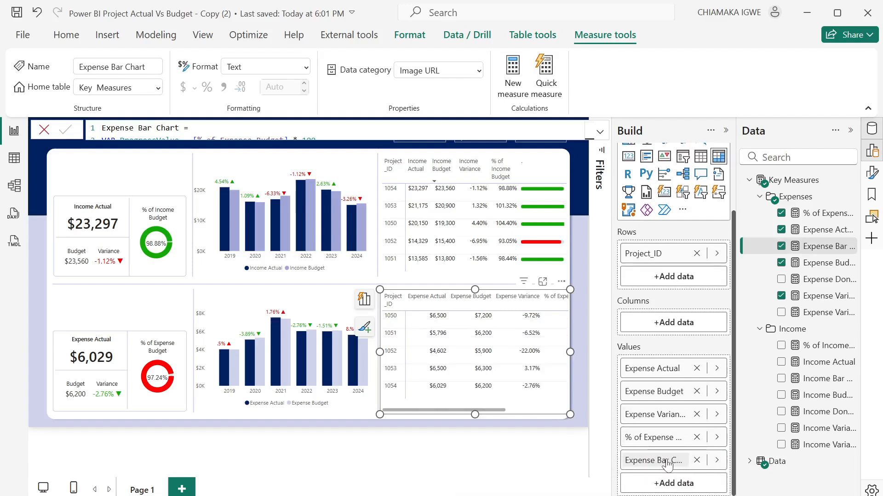
pyautogui.doubleClick(661, 460)
pyautogui.hotkey('ctrl', 'a')
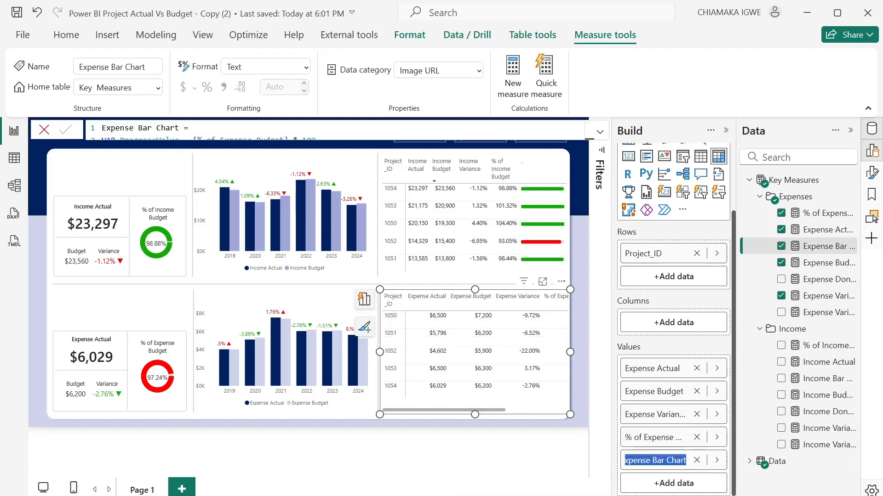
pyautogui.press('BackSpace')
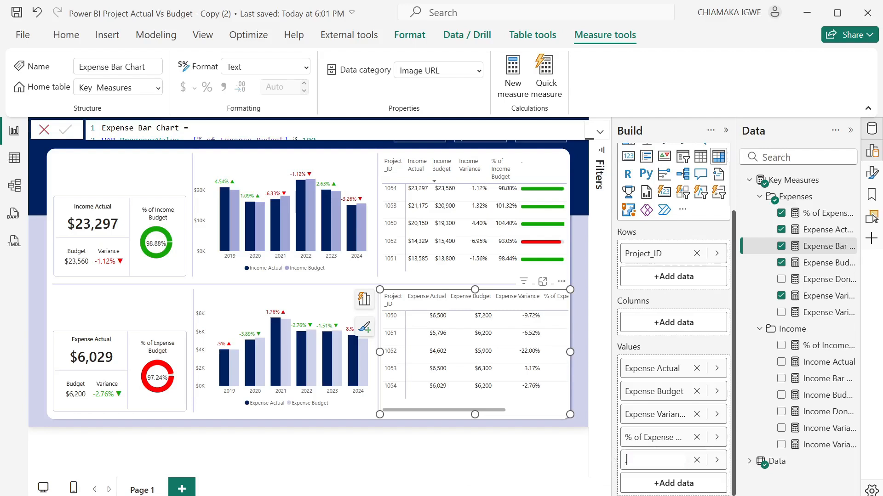
# Narrow the expense matrix's columns so that all of them, including the progress bars, fit inside the visual
pyautogui.moveTo(487, 409); pyautogui.dragTo(431, 408)
pyautogui.moveTo(448, 299); pyautogui.dragTo(505, 302)
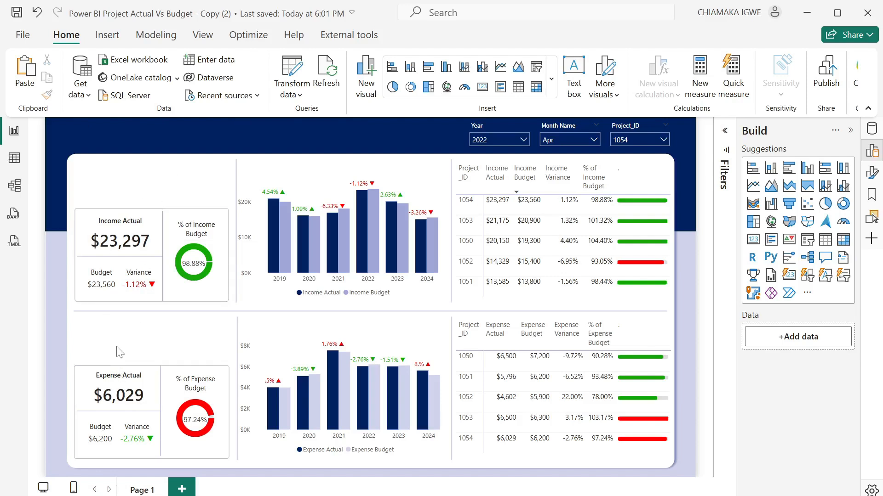
# Insert a text box on the page with the text "Income"
pyautogui.click(573, 78)
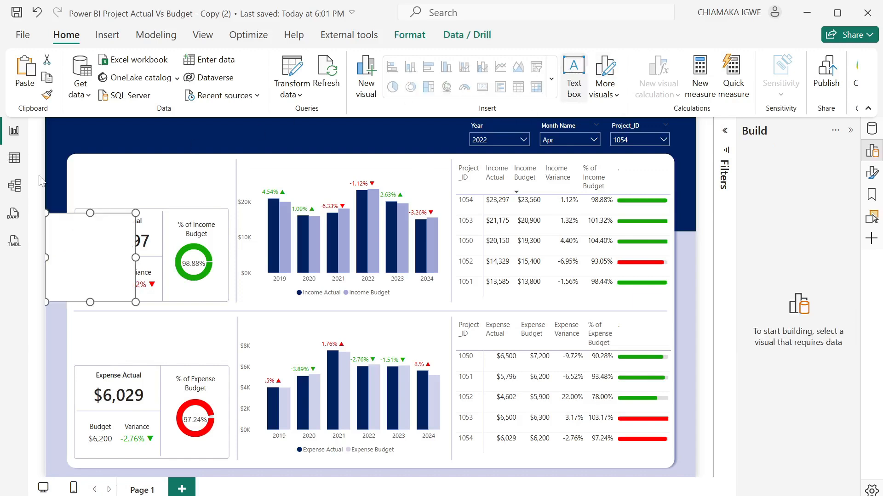
pyautogui.click(97, 243)
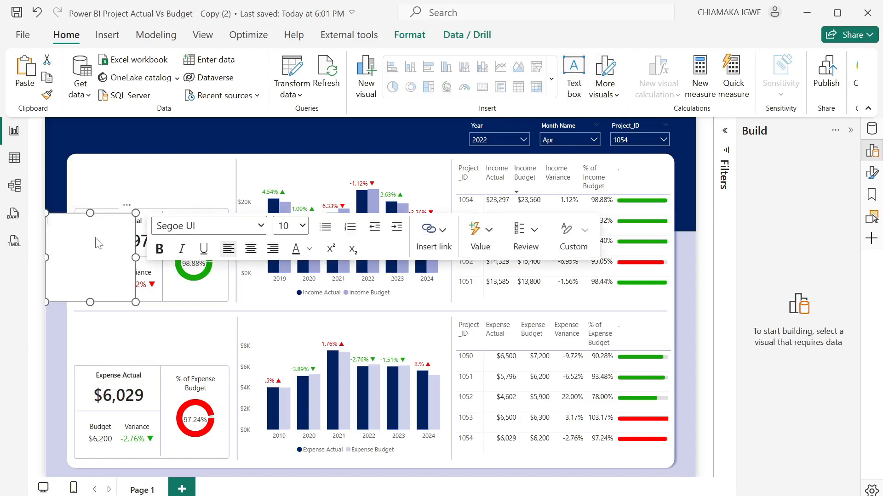
pyautogui.write('Income')
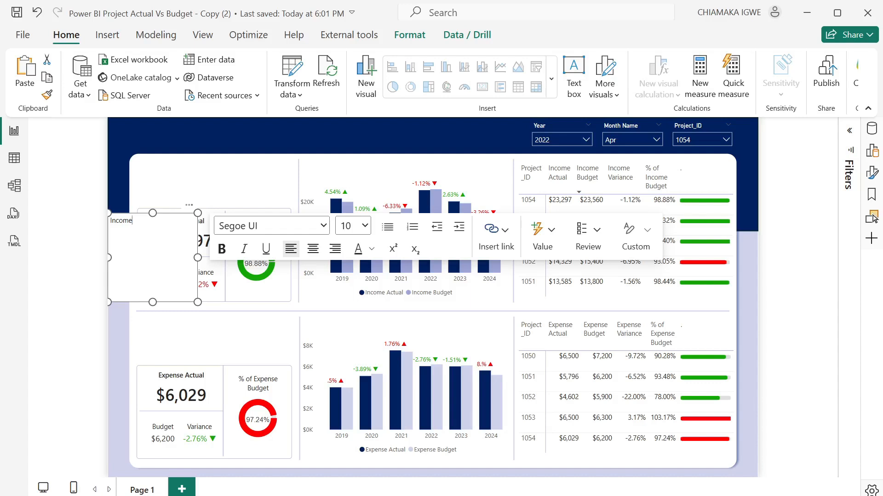
# Format the "Income" text in Segoe (Bold) at size 14 with the recently used dark navy color
pyautogui.moveTo(132, 220); pyautogui.dragTo(111, 229)
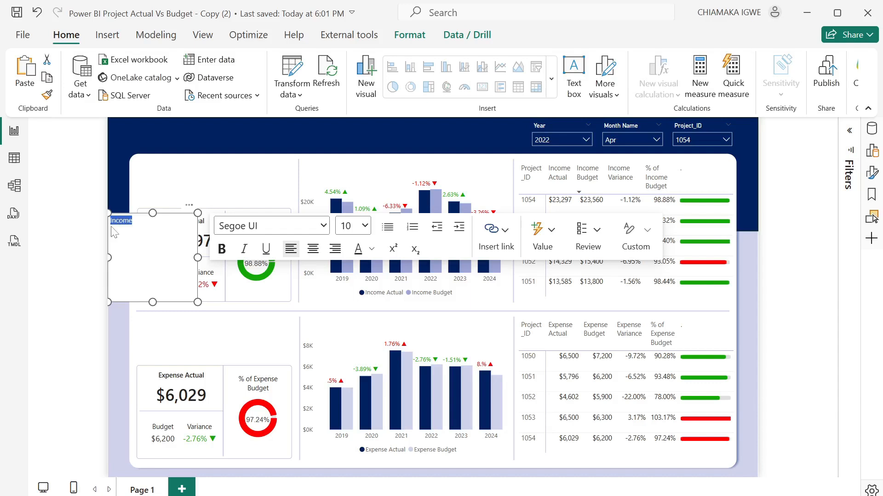
pyautogui.click(365, 226)
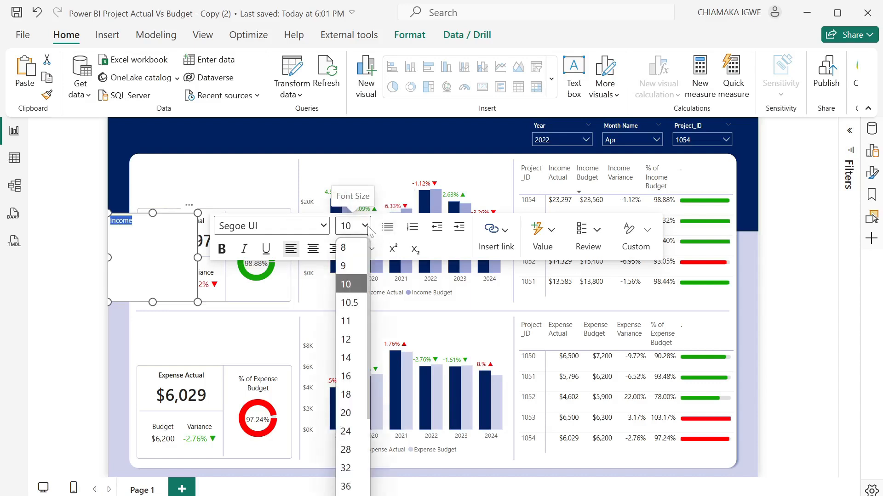
pyautogui.click(360, 367)
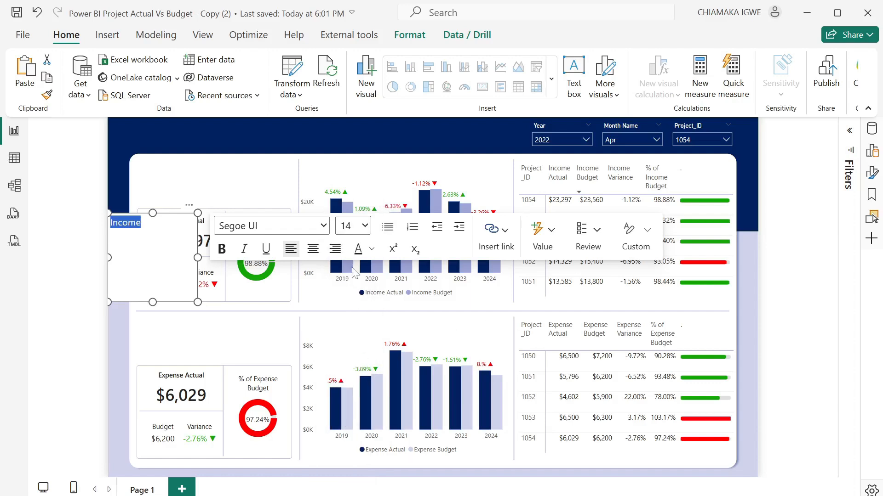
pyautogui.click(371, 252)
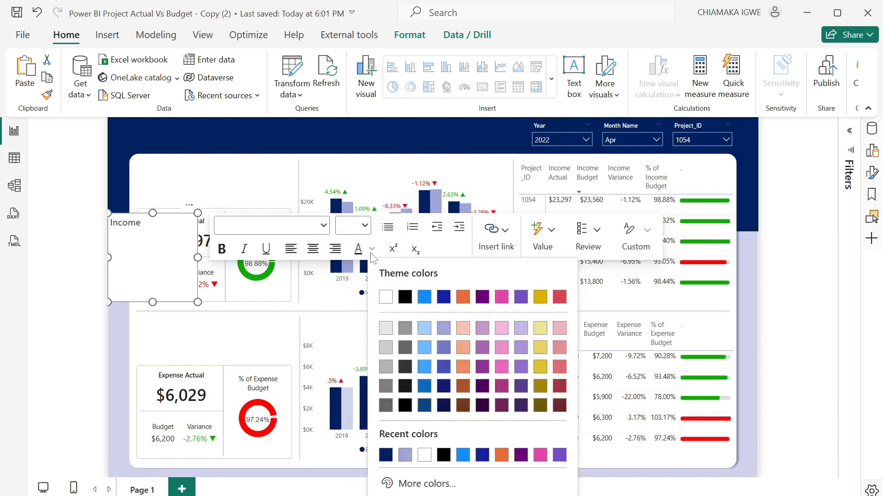
pyautogui.click(386, 455)
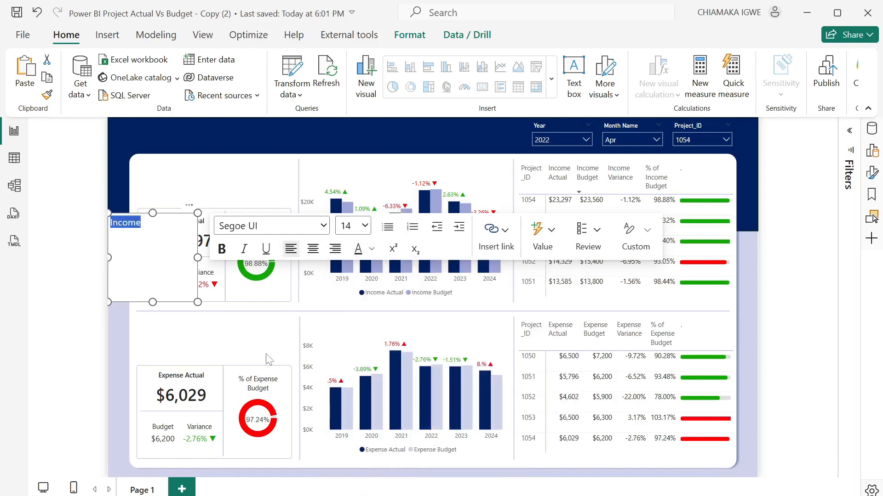
pyautogui.click(285, 226)
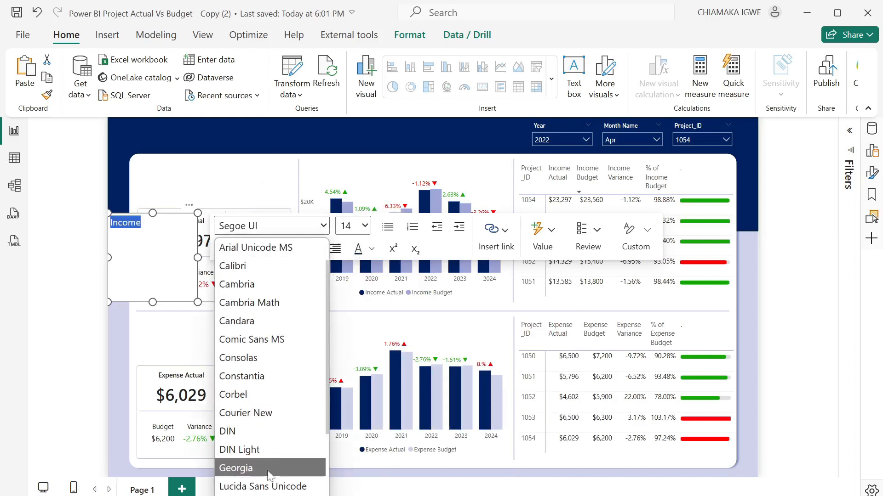
pyautogui.scroll(-3, 227, 418)
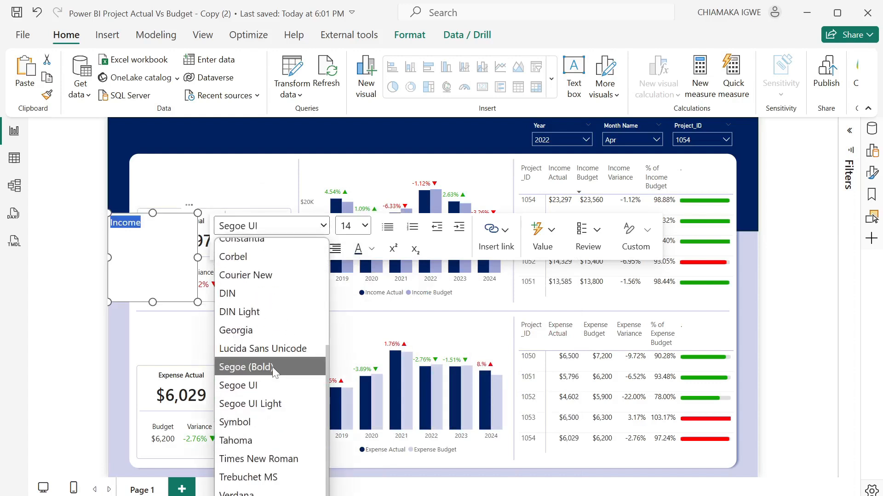
pyautogui.click(284, 372)
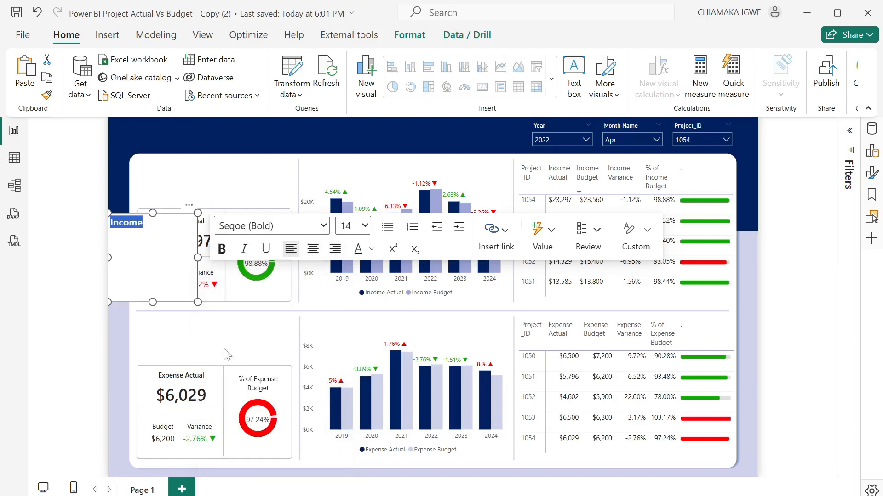
pyautogui.click(202, 171)
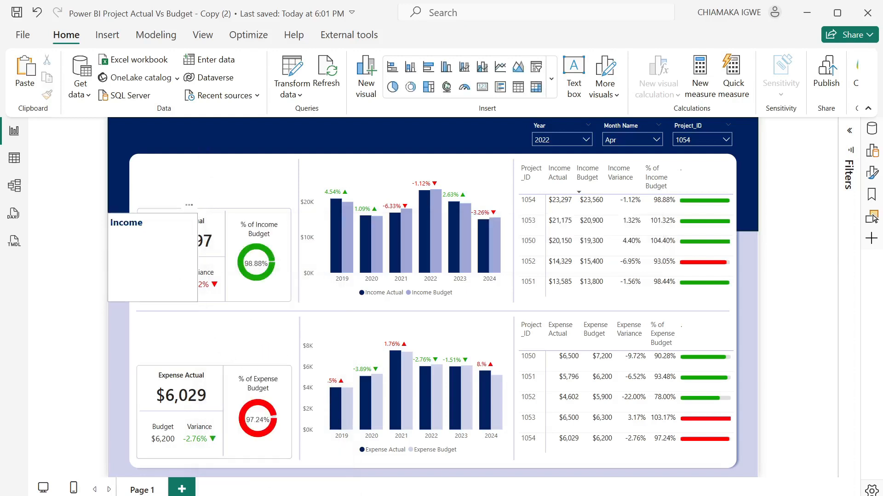
# Place the "Income" text box above the income cards, resized to about 141 by 42, and turn off its background
pyautogui.moveTo(190, 215); pyautogui.dragTo(239, 167)
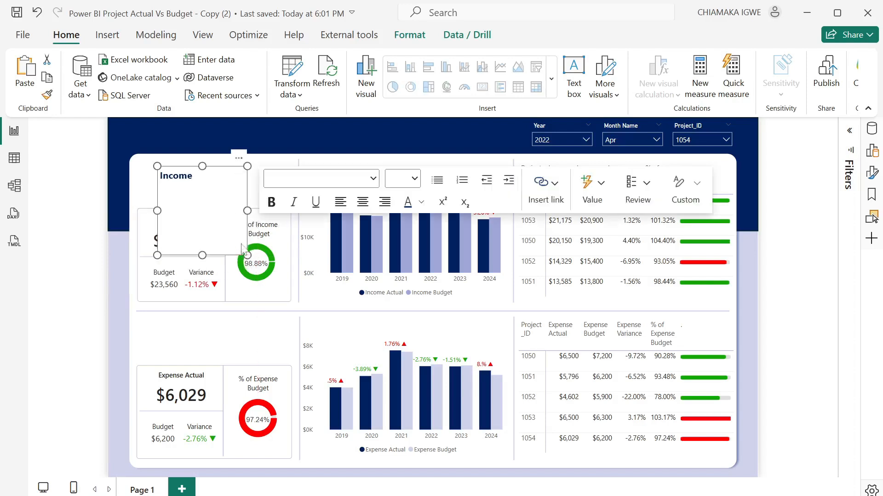
pyautogui.moveTo(242, 250); pyautogui.dragTo(228, 185)
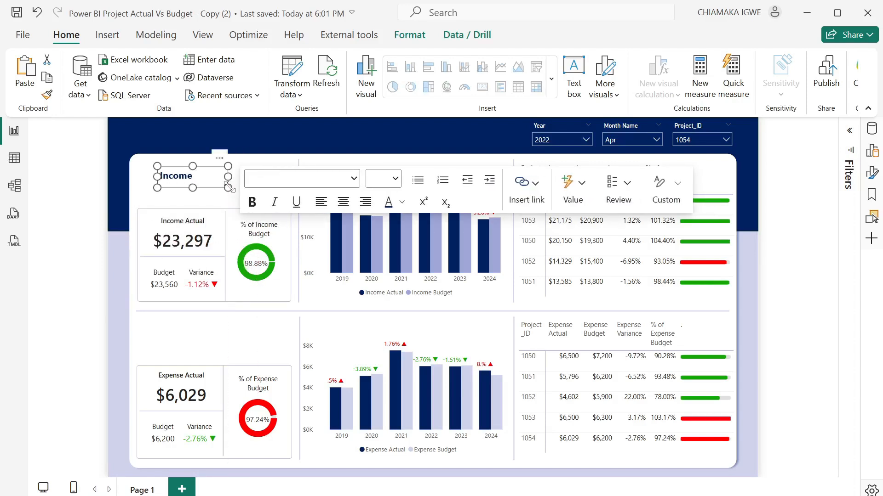
pyautogui.click(869, 174)
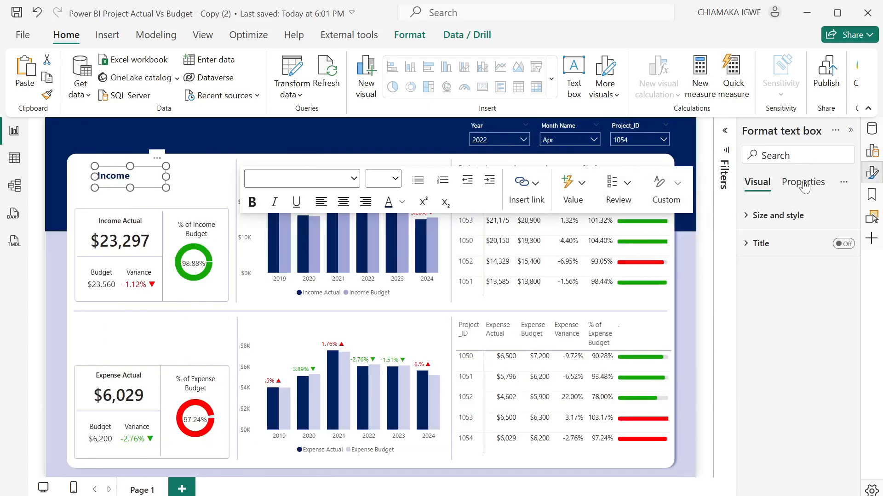
pyautogui.click(803, 184)
pyautogui.click(757, 182)
pyautogui.click(759, 216)
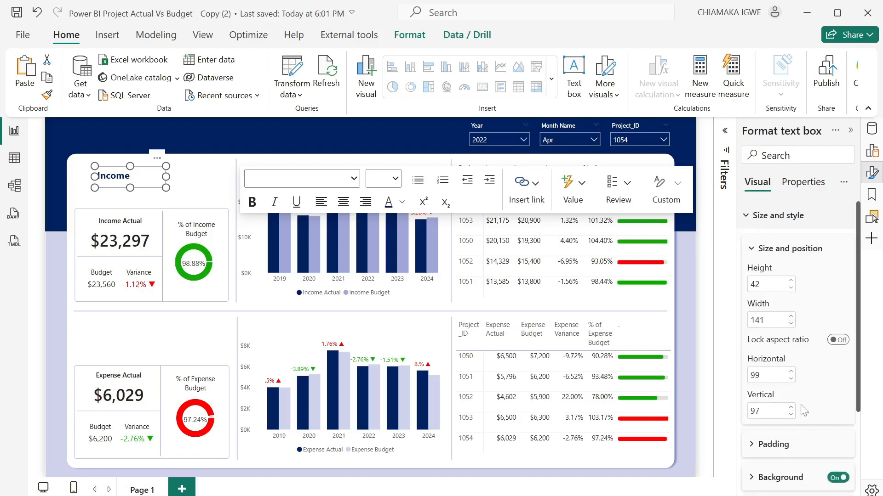
pyautogui.click(838, 478)
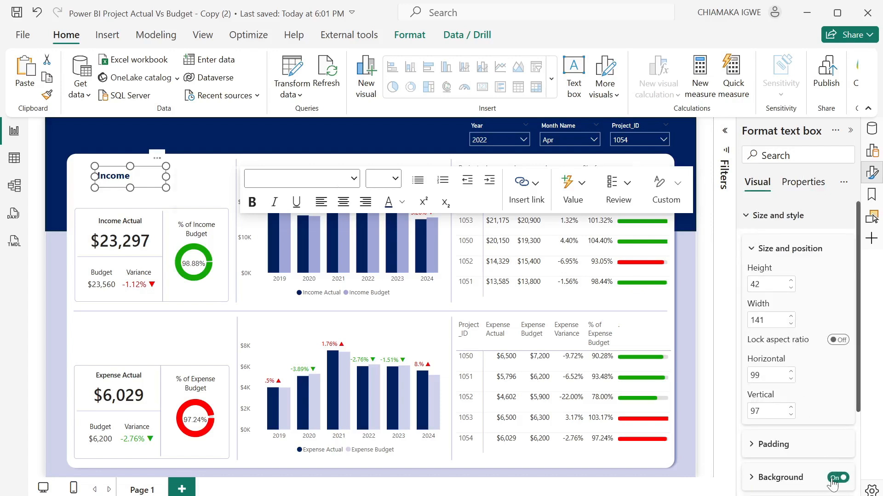
pyautogui.click(108, 198)
# Duplicate the "Income" heading, place the copy above the expense cards and change its text to "Expenses"
pyautogui.click(139, 186)
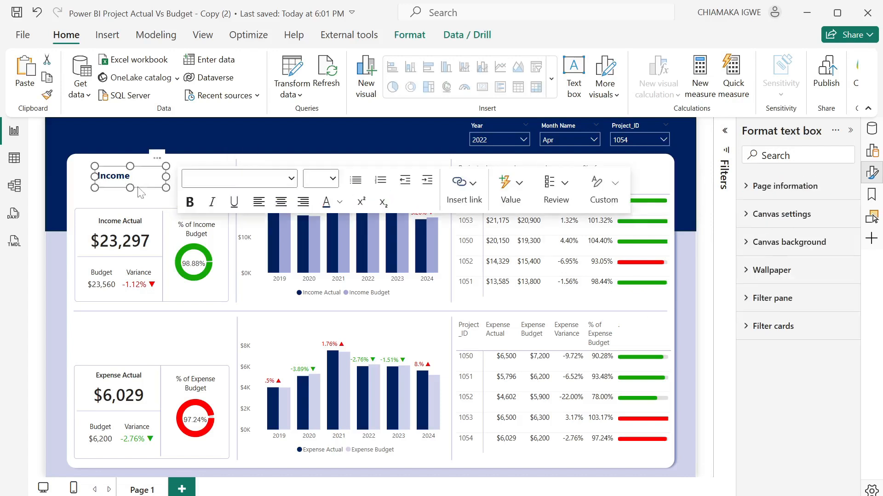
pyautogui.hotkey('ctrl', 'v')
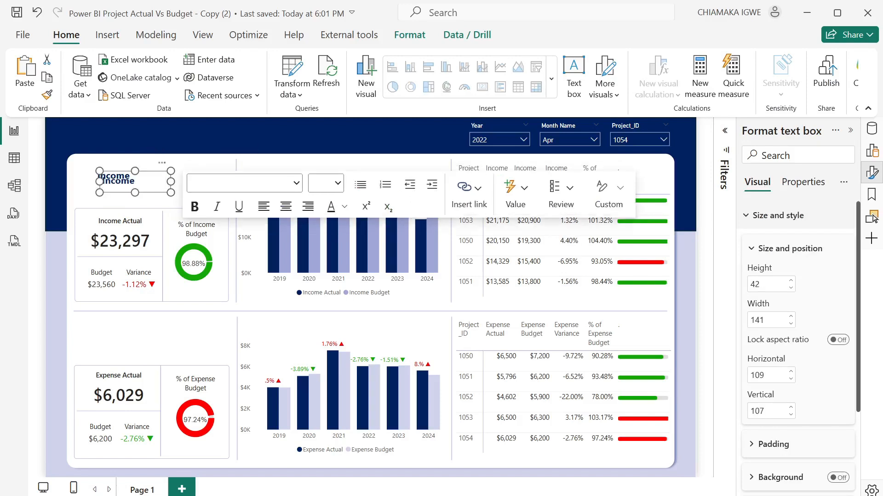
pyautogui.moveTo(165, 168); pyautogui.dragTo(159, 317)
pyautogui.write('Expenses')
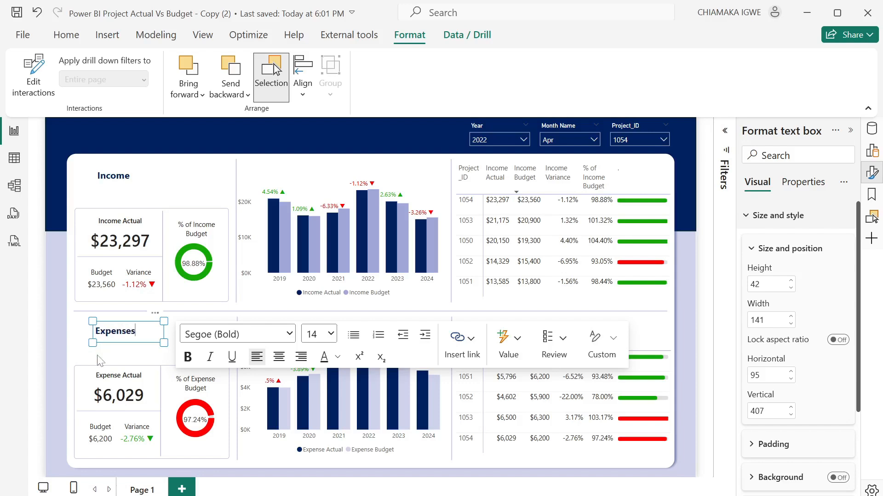
pyautogui.click(90, 360)
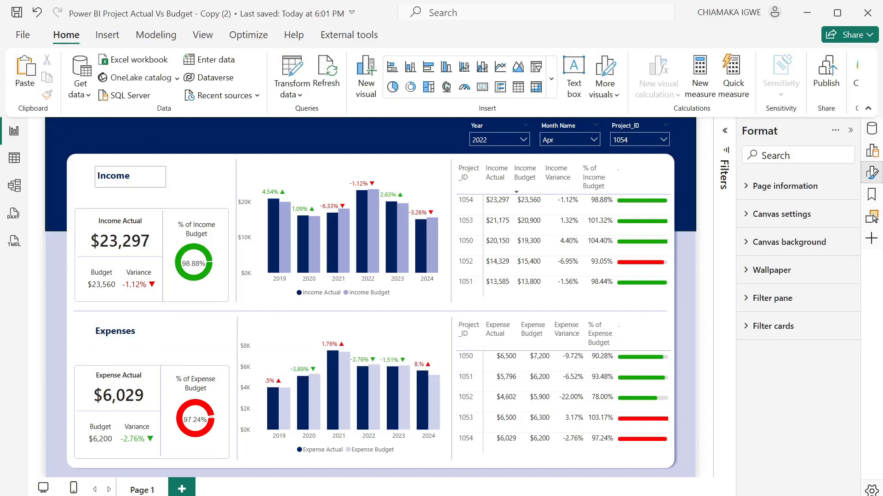
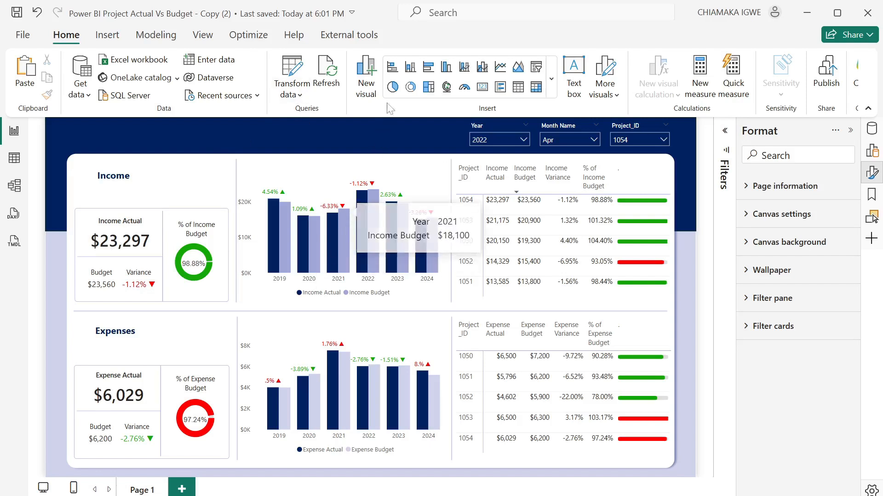
# Insert the images icons8-expense-100 and icons8-income-100 (1) from the Downloads folder onto the page
pyautogui.click(121, 39)
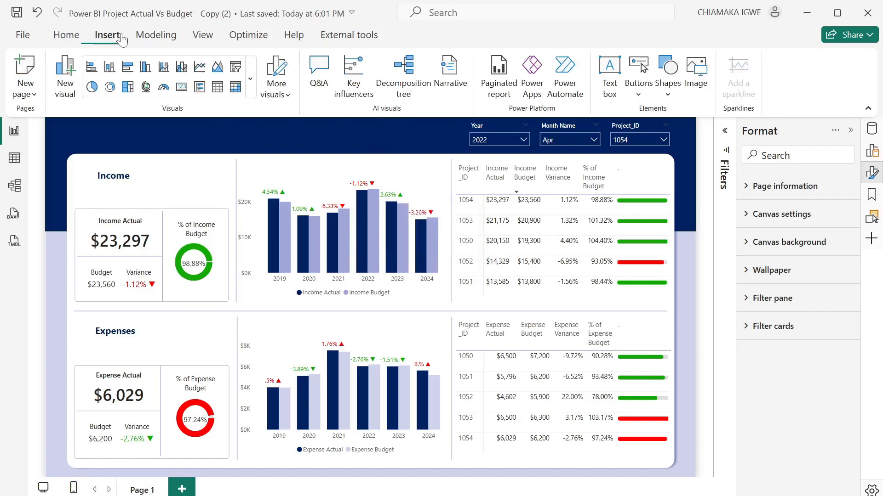
pyautogui.click(703, 89)
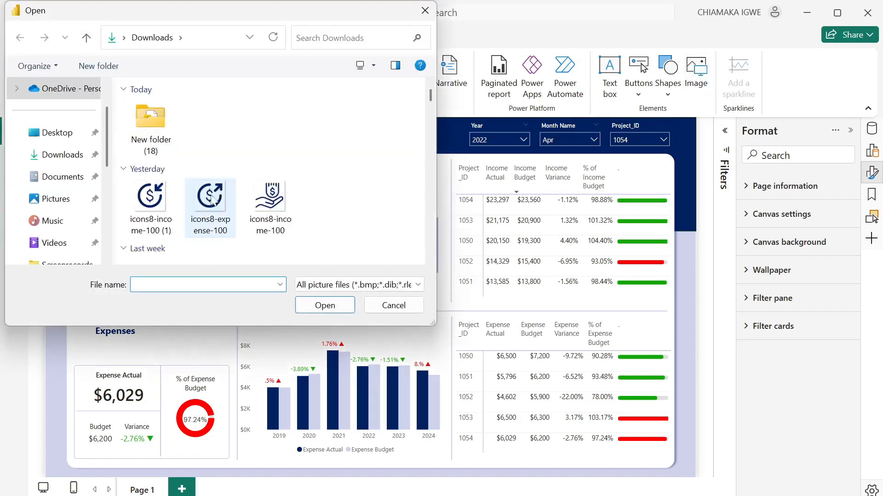
pyautogui.click(150, 214)
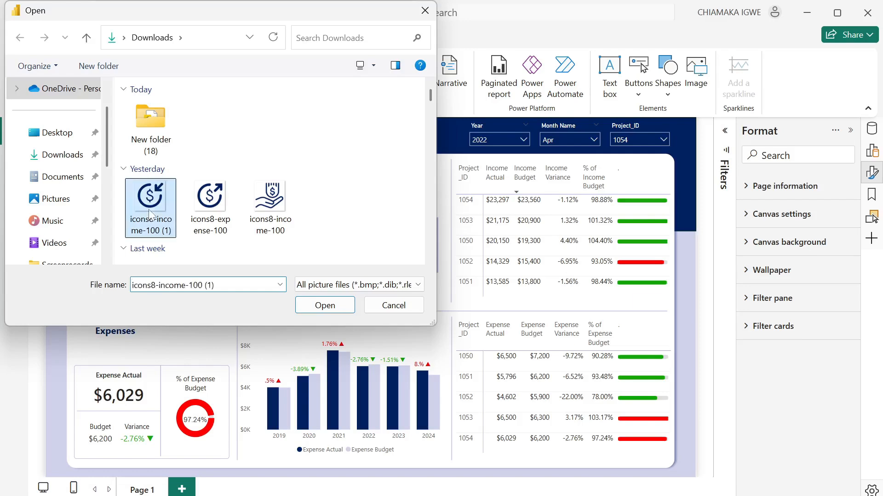
pyautogui.doubleClick(189, 218)
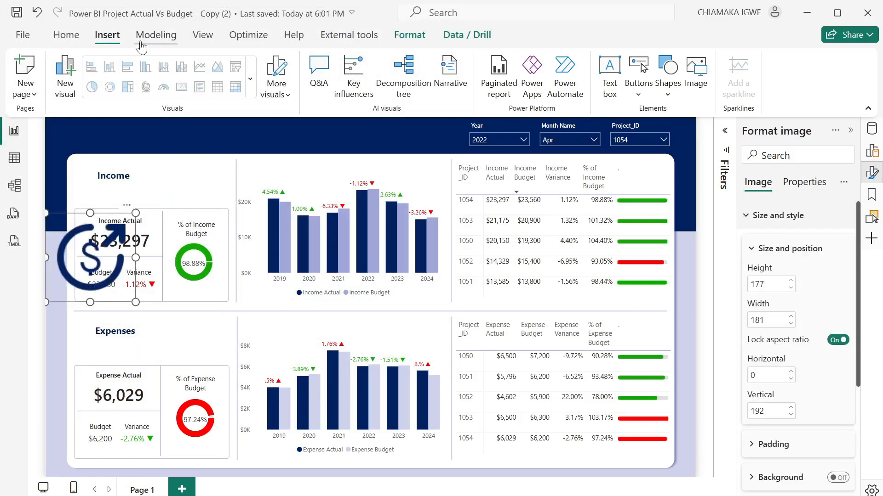
pyautogui.click(705, 87)
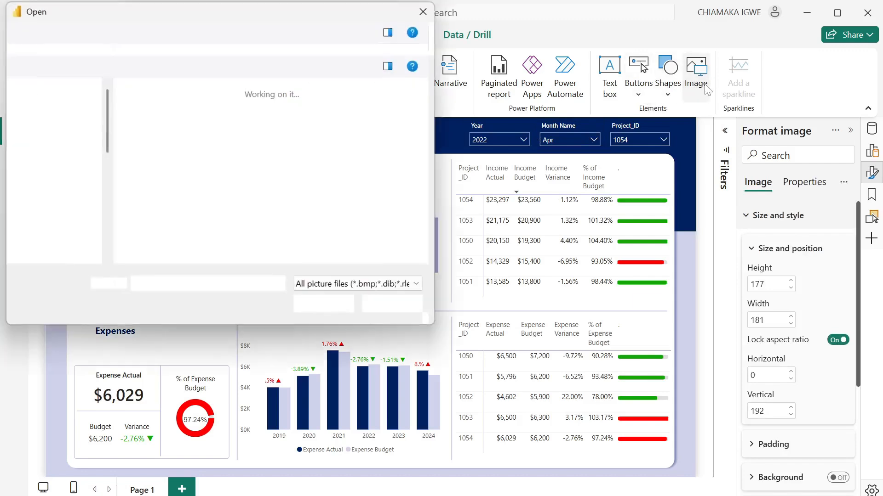
pyautogui.click(151, 207)
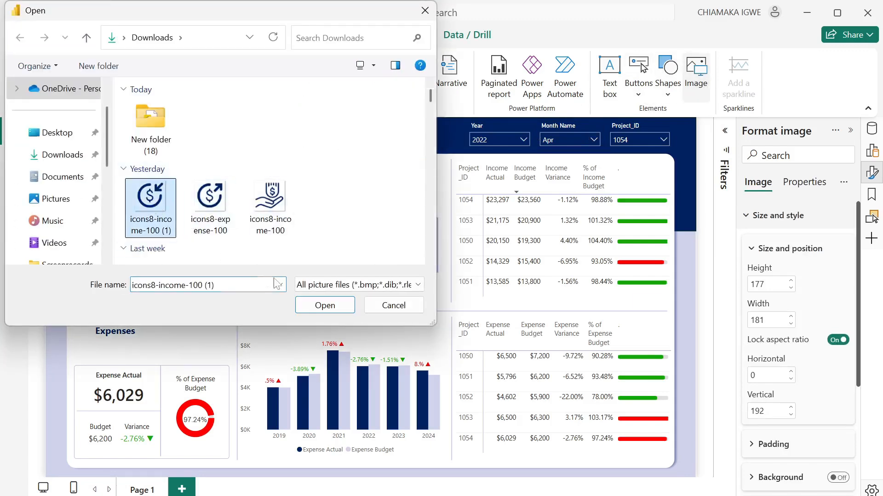
pyautogui.click(320, 305)
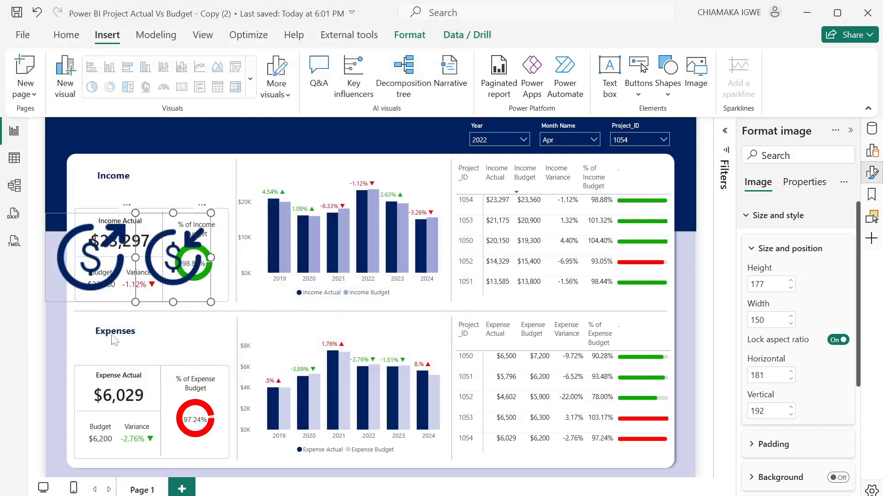
# Move each icon to its matching section heading and shrink the income icon to about 50 by 50 beside "Income"
pyautogui.moveTo(115, 340); pyautogui.dragTo(131, 345)
pyautogui.moveTo(181, 264); pyautogui.dragTo(111, 203)
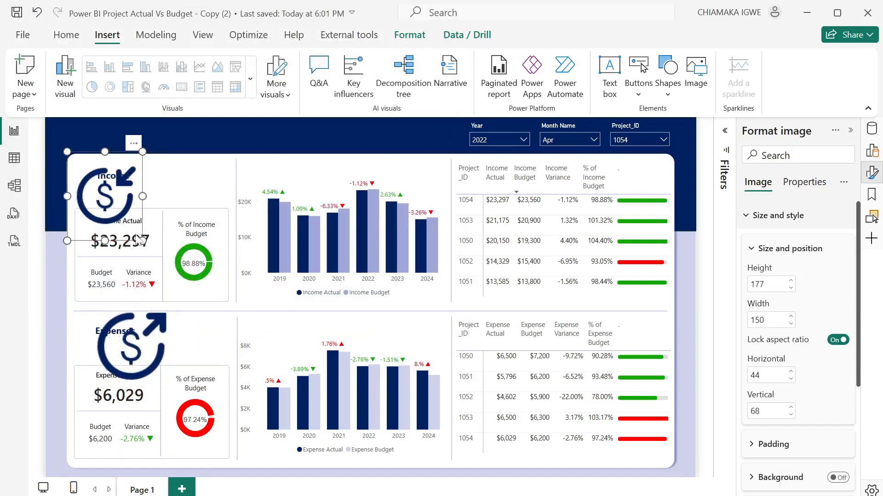
pyautogui.moveTo(141, 240); pyautogui.dragTo(90, 189)
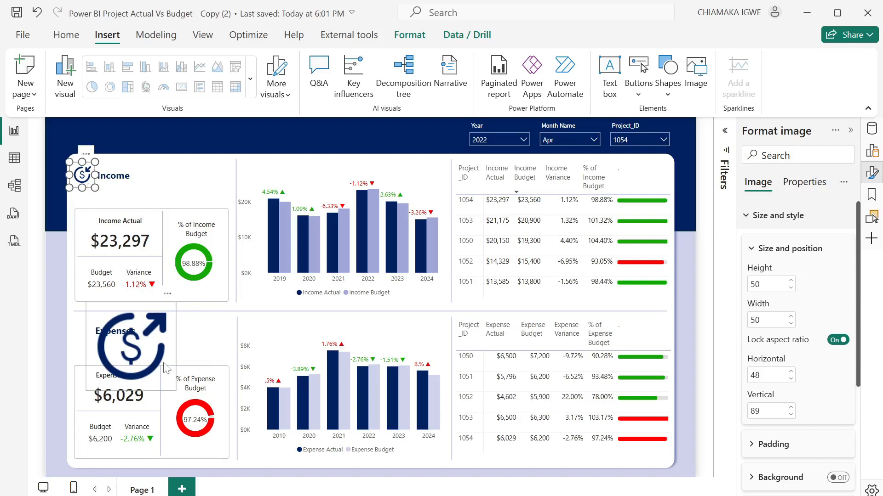
# Shrink the expense icon to about 56 wide by 60 high and position it just before the "Expenses" heading
pyautogui.click(171, 382)
pyautogui.moveTo(176, 391); pyautogui.dragTo(85, 342)
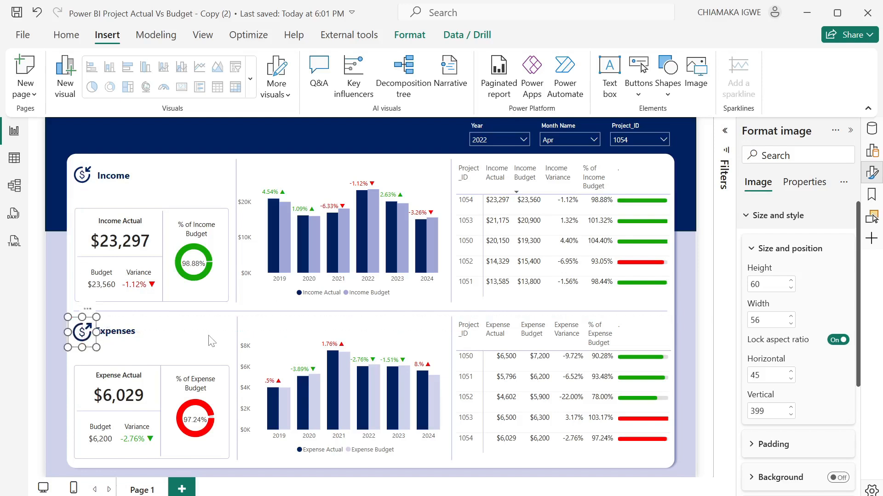
pyautogui.click(225, 334)
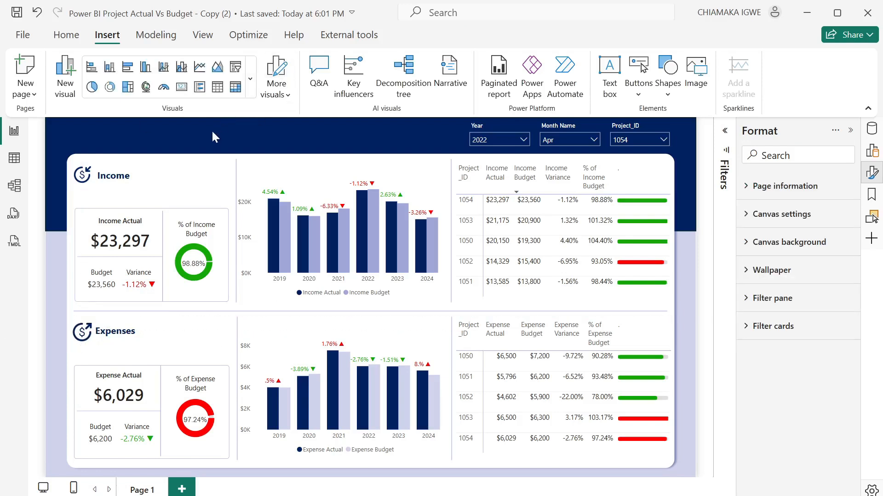
# Duplicate the "Income" text box, widen the copy to about 466 and replace its text with "ACTUAL VS BUDGET EXECUTIVE DASHBOARD"
pyautogui.click(153, 193)
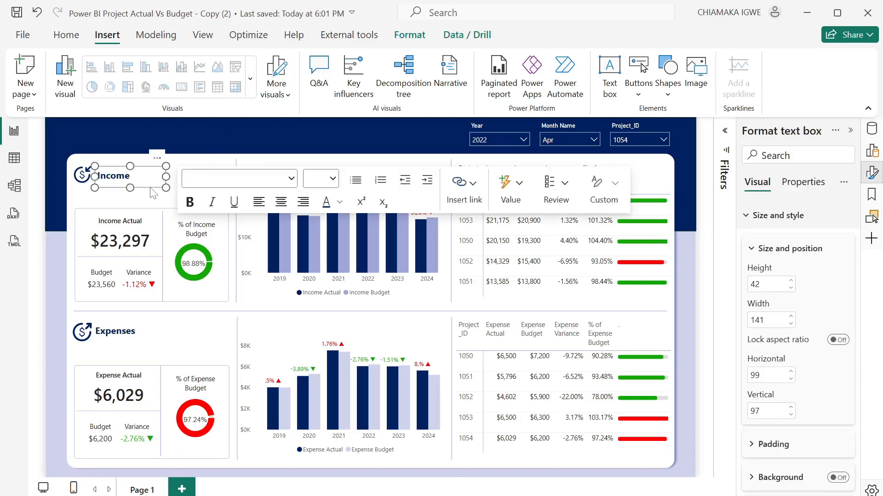
pyautogui.hotkey('ctrl', 'c')
pyautogui.hotkey('ctrl', 'v')
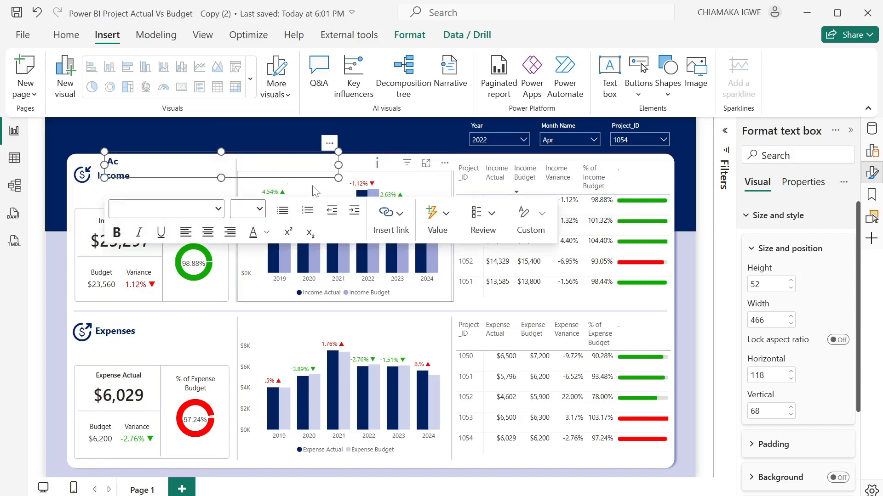
pyautogui.moveTo(120, 162); pyautogui.dragTo(102, 164)
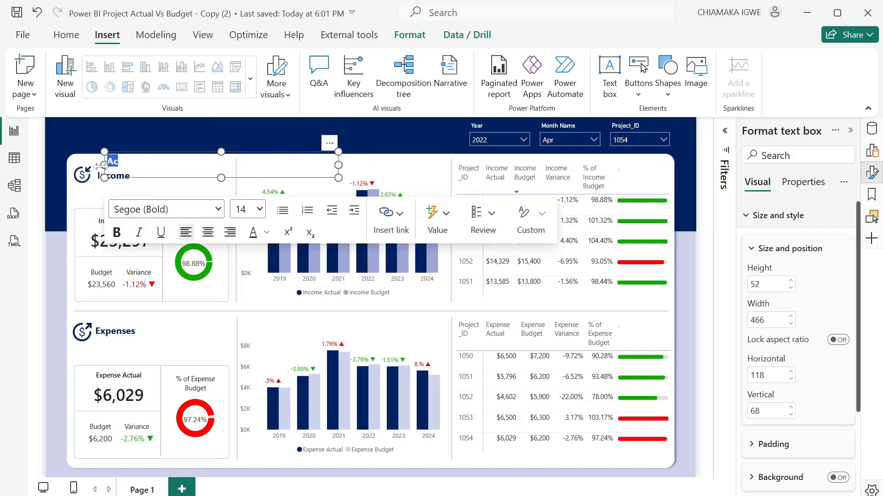
pyautogui.write('A')
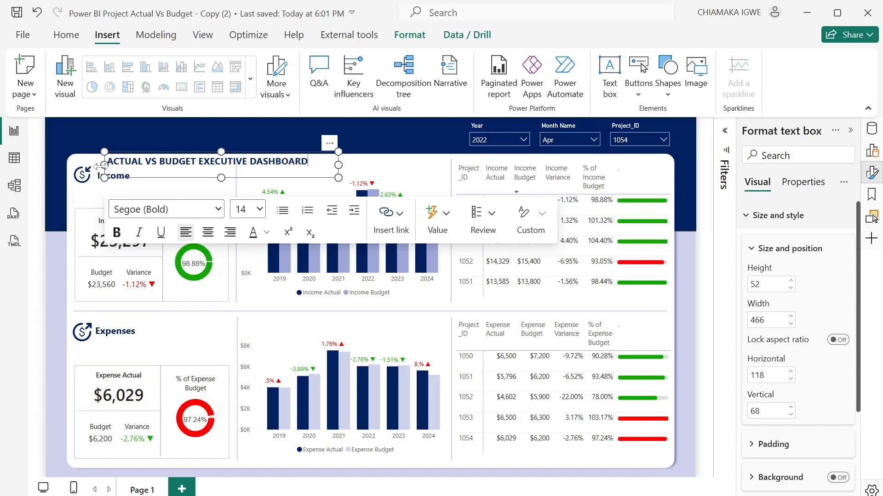
# Set the dashboard title to size 20, widen its text box to about 651 and move it into the navy header band
pyautogui.hotkey('ctrl', 'a')
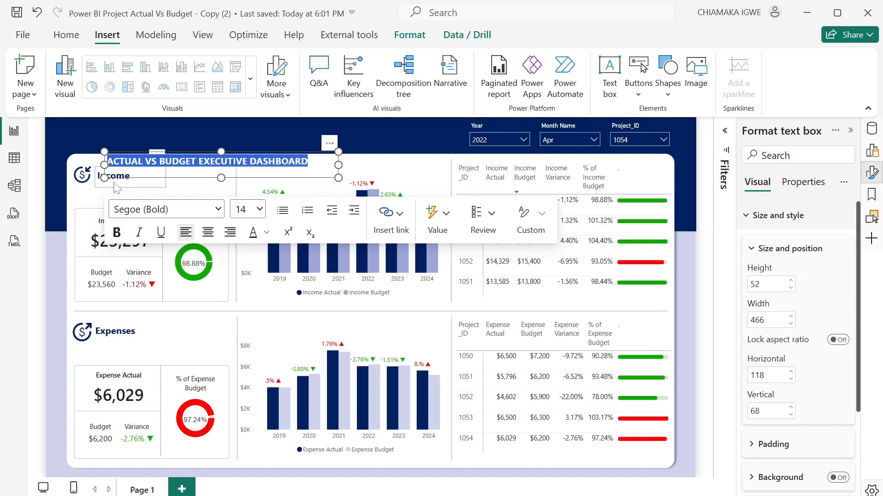
pyautogui.click(258, 212)
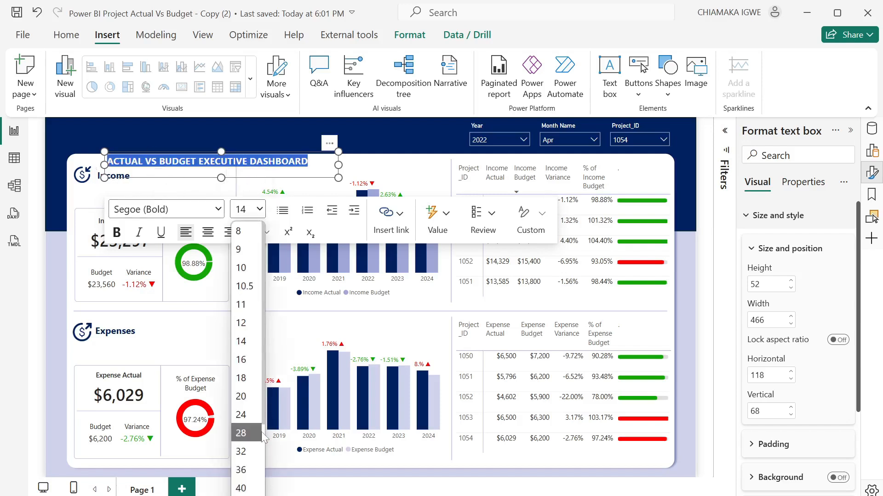
pyautogui.click(247, 400)
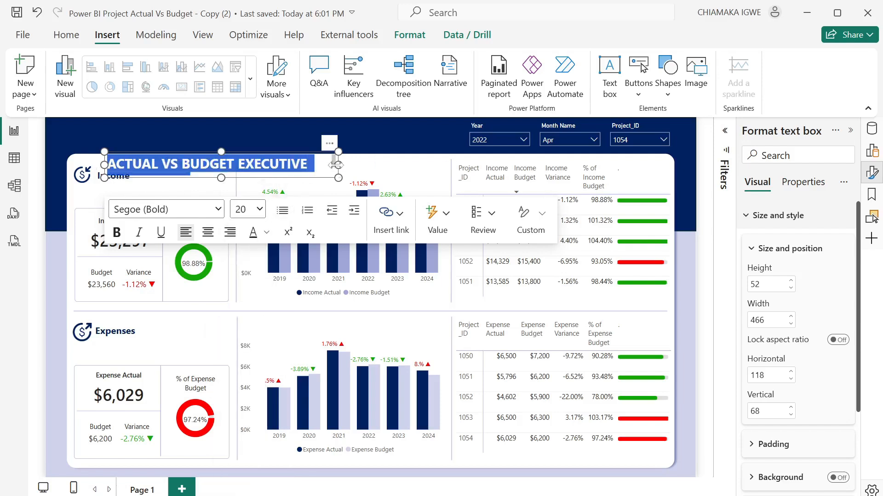
pyautogui.moveTo(339, 165); pyautogui.dragTo(397, 115)
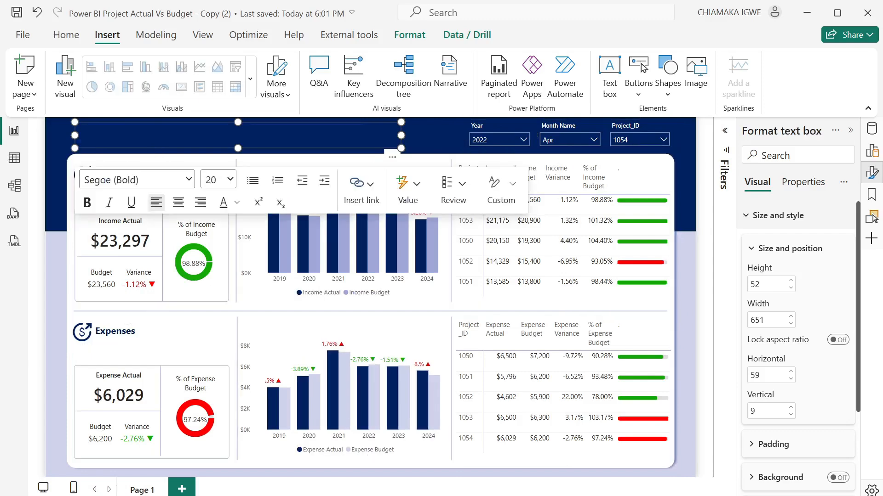
# Color the dashboard title text white and align it with the start of the content panel in the header band
pyautogui.click(237, 202)
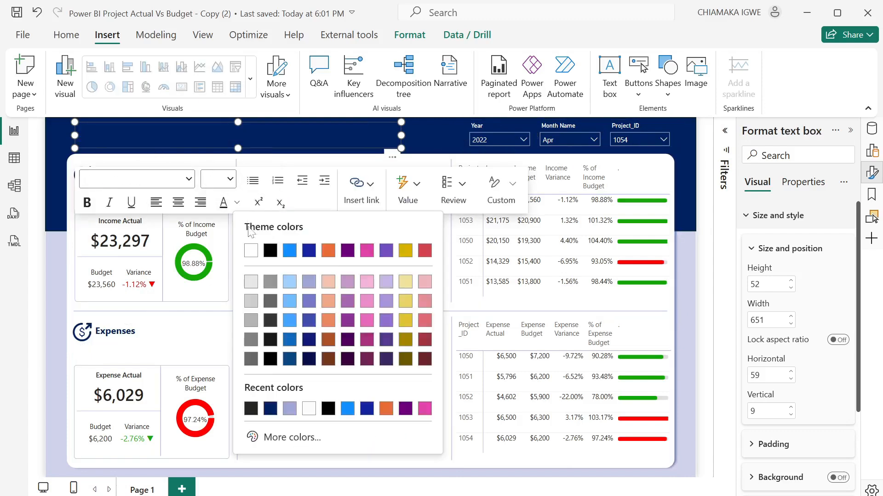
pyautogui.click(251, 250)
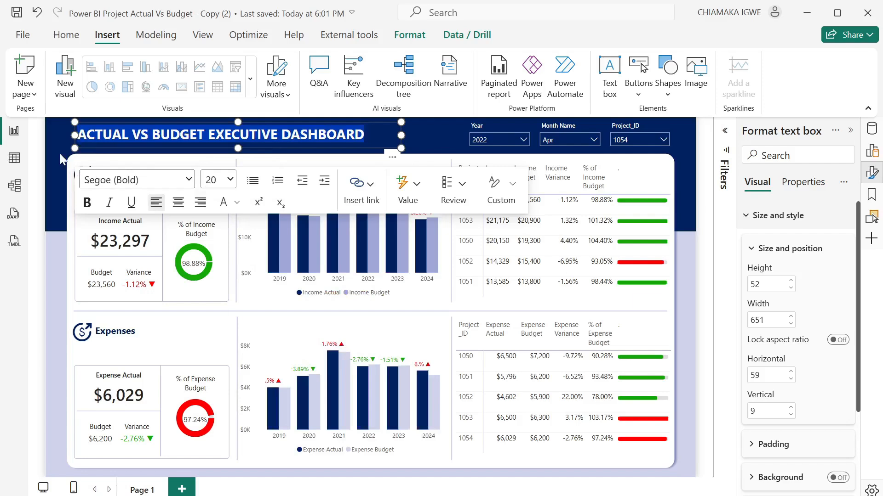
pyautogui.click(435, 150)
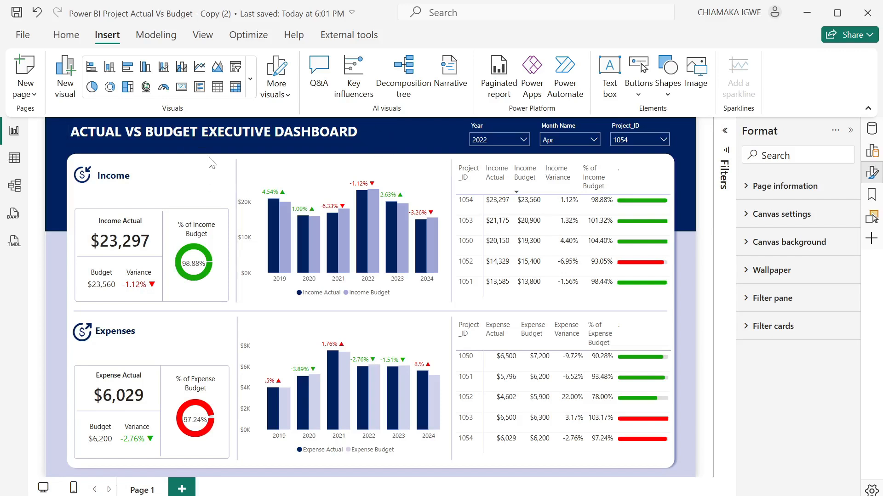
# Create a "Dynamic Header" measure in Key Measures joining the selected Year, Month Name and Project_ID with labels "Year: ", " | Month: " and " | Project ID: "
pyautogui.click(871, 129)
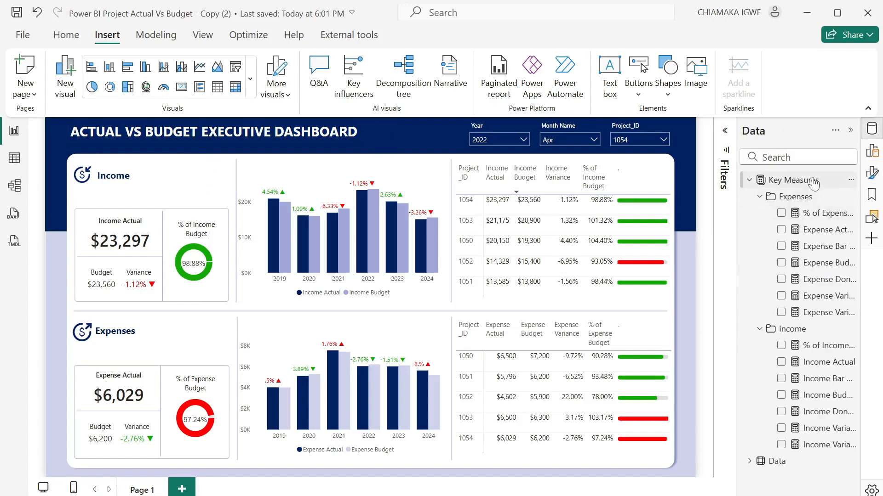
pyautogui.rightClick(813, 179)
pyautogui.click(749, 205)
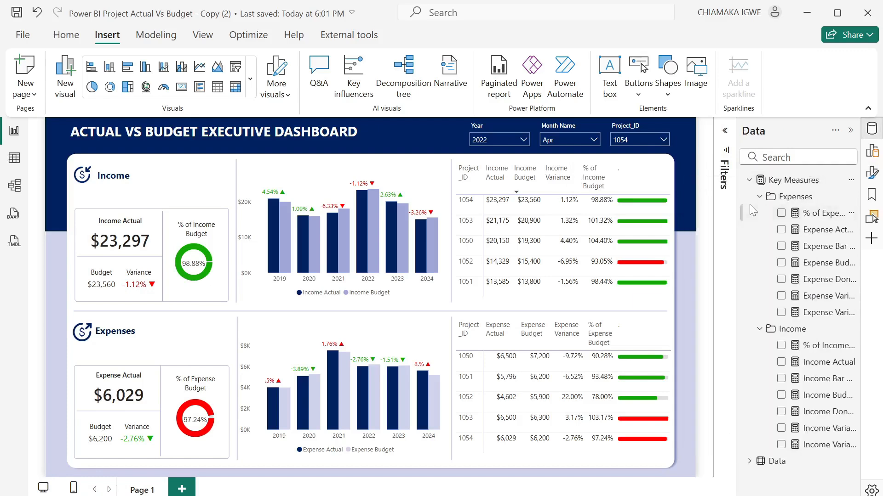
pyautogui.hotkey('ctrl', 'v')
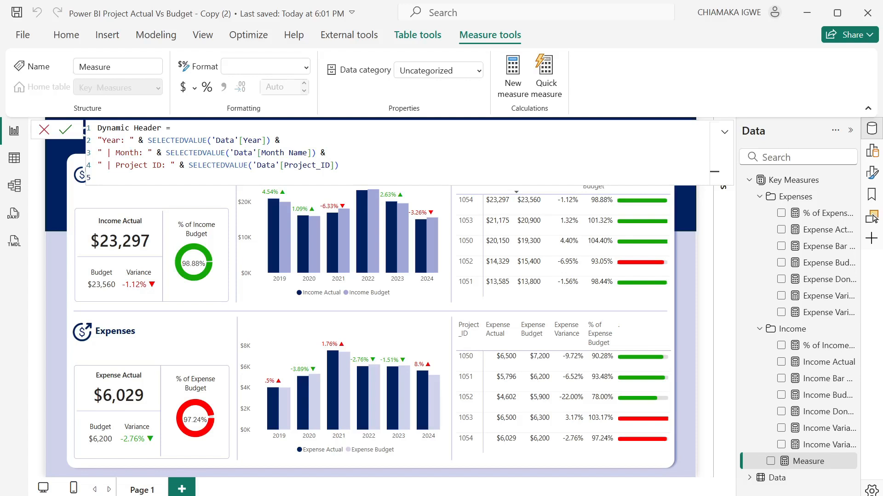
pyautogui.click(71, 131)
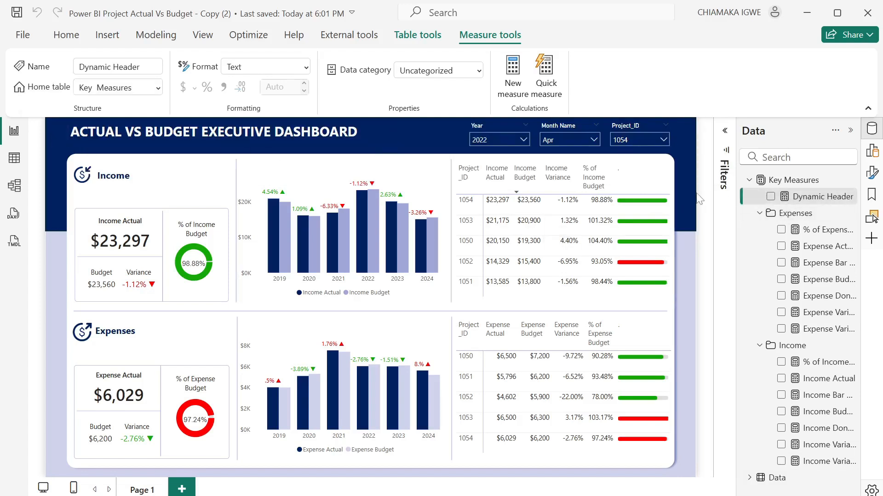
# Add a card visual over the Income section showing the Dynamic Header measure and widen it so the whole header text fits
pyautogui.click(870, 151)
pyautogui.click(871, 128)
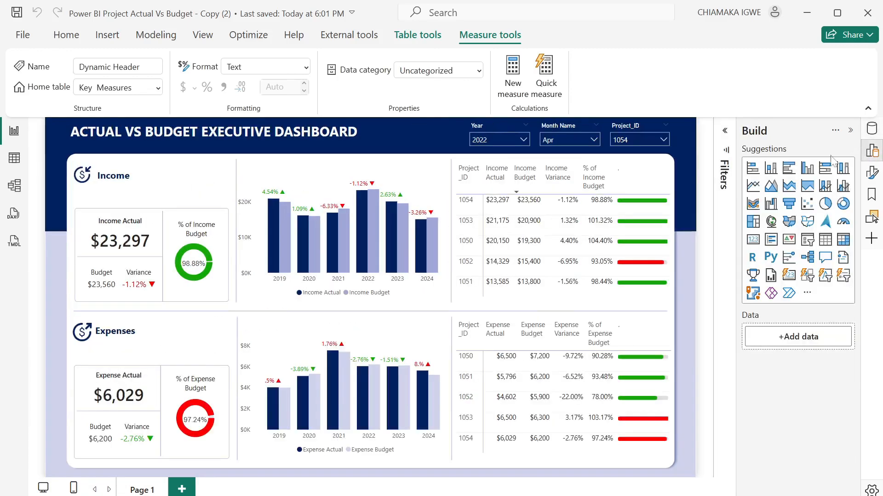
pyautogui.click(752, 244)
pyautogui.moveTo(107, 256); pyautogui.dragTo(197, 198)
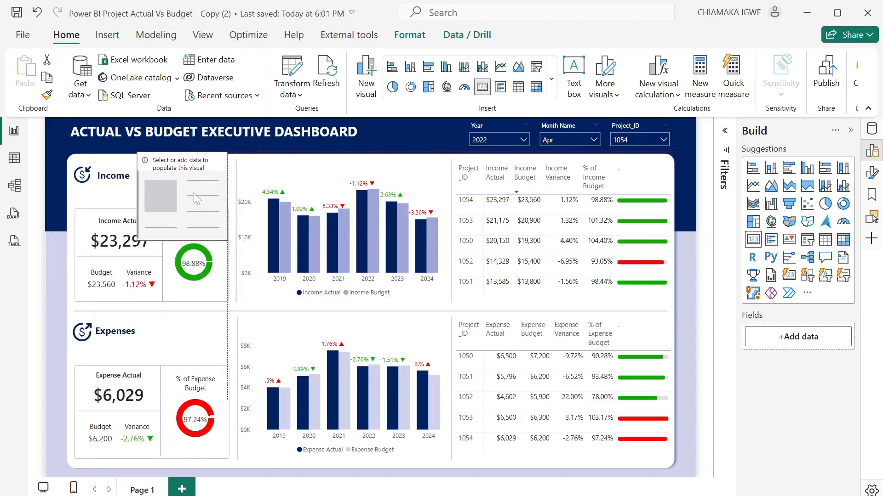
pyautogui.click(871, 129)
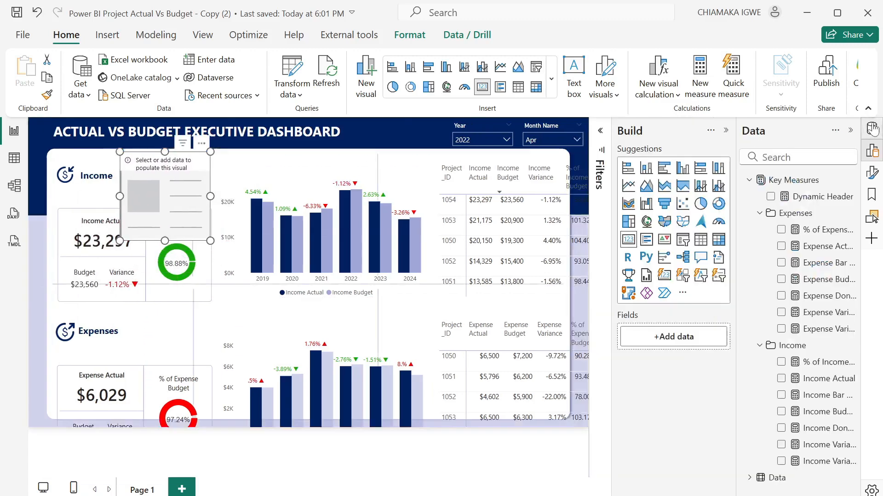
pyautogui.click(770, 196)
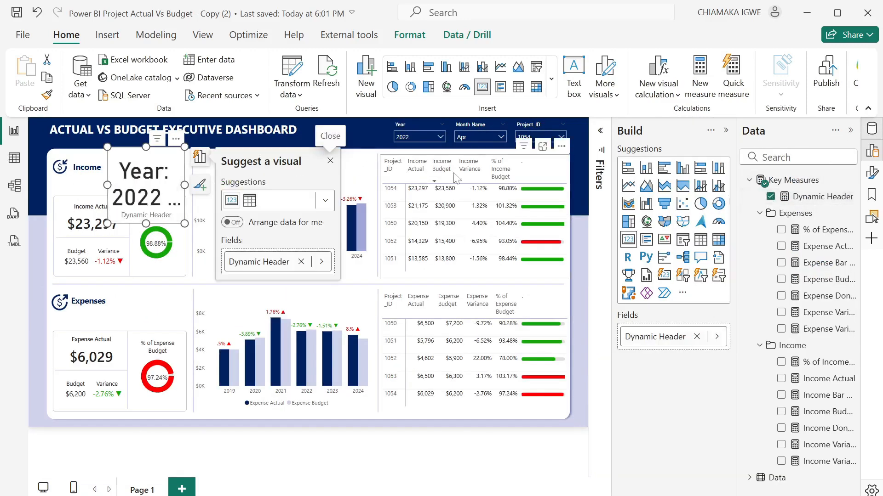
pyautogui.moveTo(184, 185); pyautogui.dragTo(390, 177)
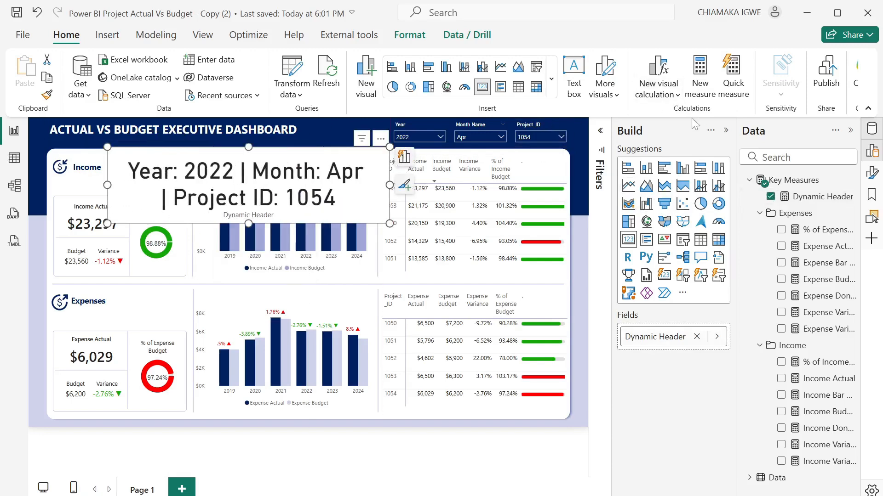
pyautogui.click(725, 133)
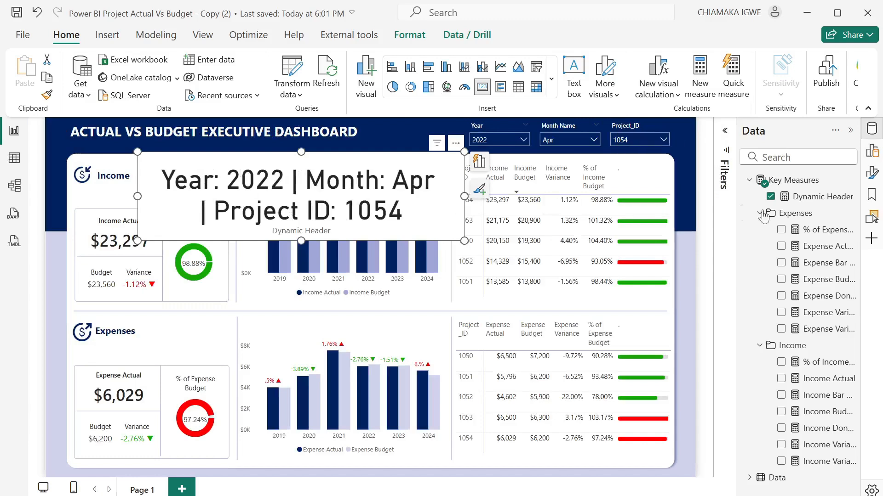
# Turn off the Dynamic Header card's category label and set its callout value font size to 14
pyautogui.click(871, 130)
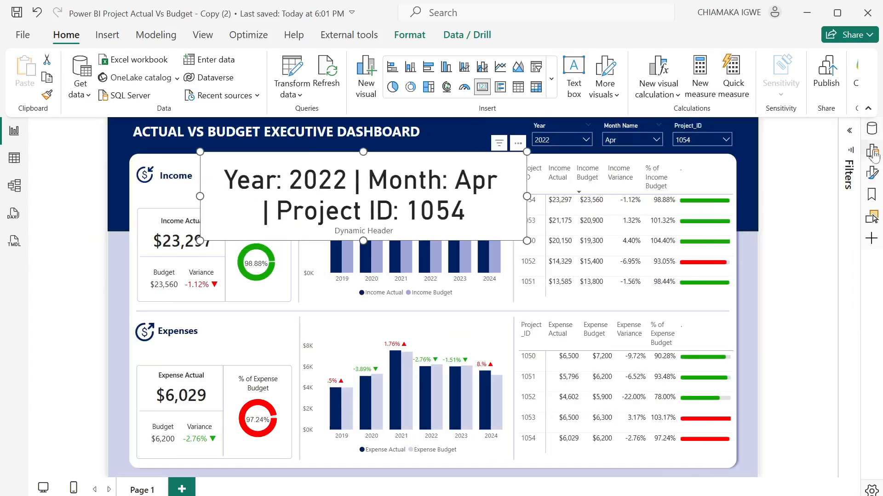
pyautogui.click(873, 154)
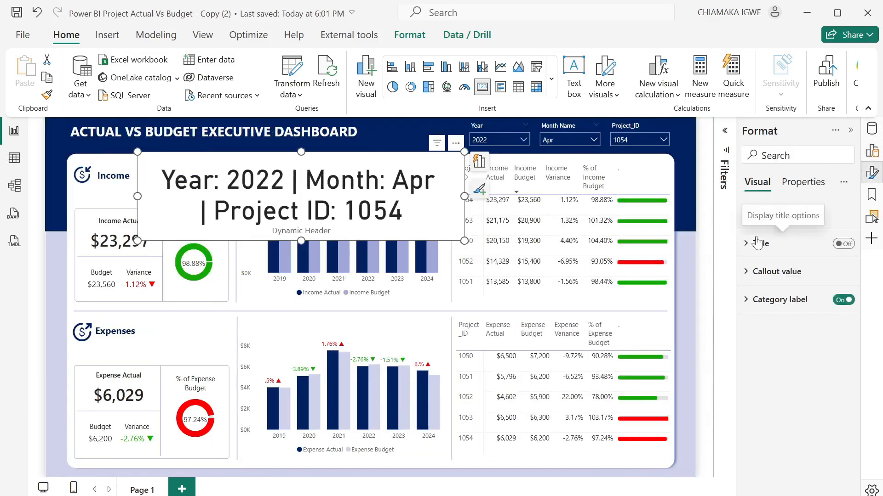
pyautogui.click(839, 302)
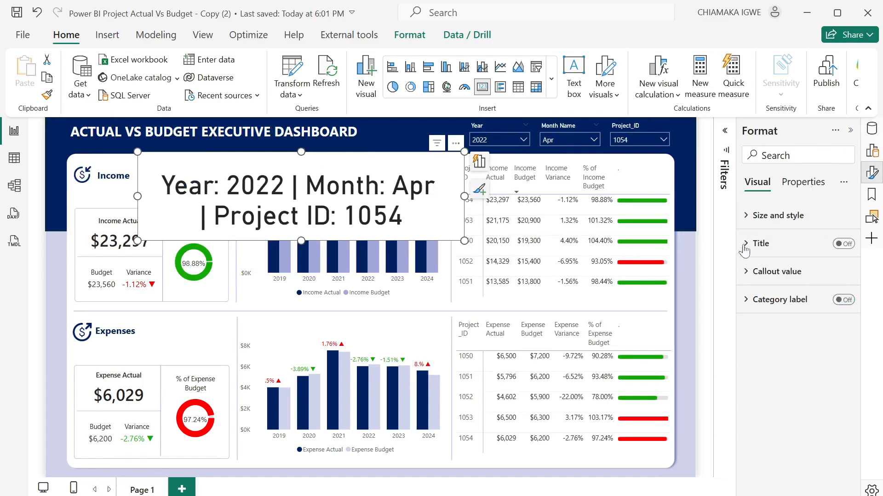
pyautogui.click(750, 271)
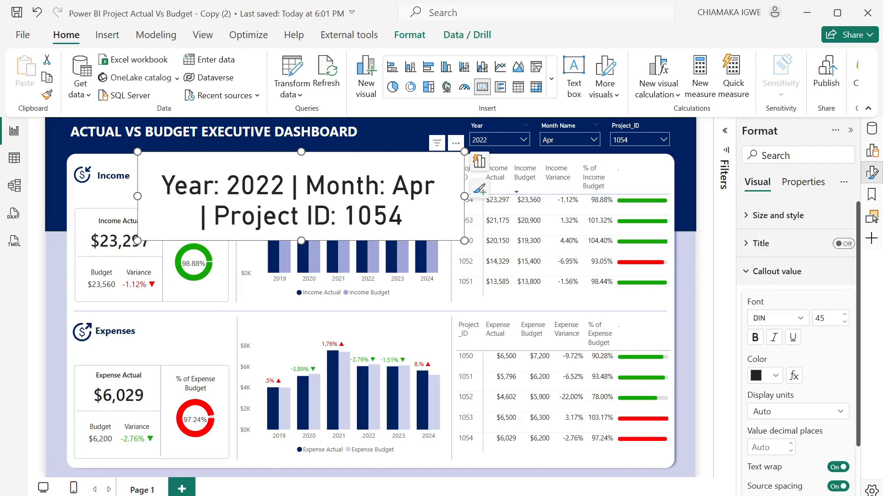
pyautogui.click(822, 318)
pyautogui.write('14')
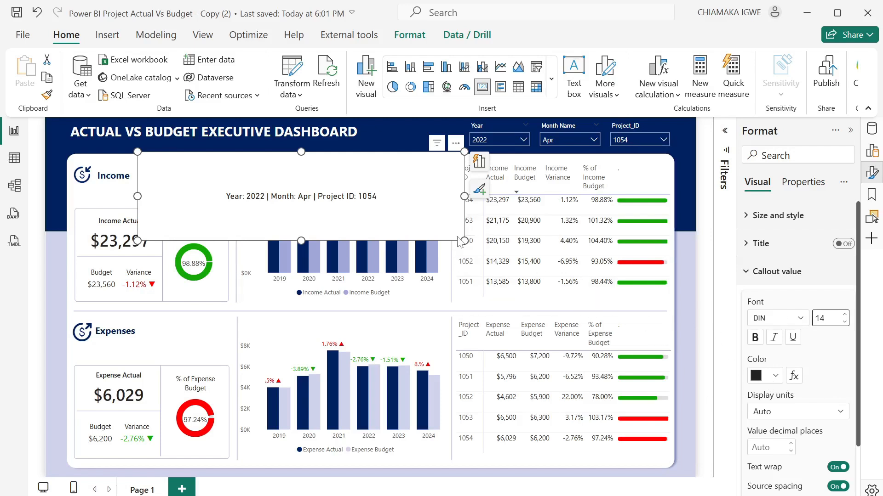
# Shrink the Dynamic Header card to about 389 wide by 38 high beneath the dashboard title and set its callout font size to 12
pyautogui.moveTo(465, 241); pyautogui.dragTo(268, 134)
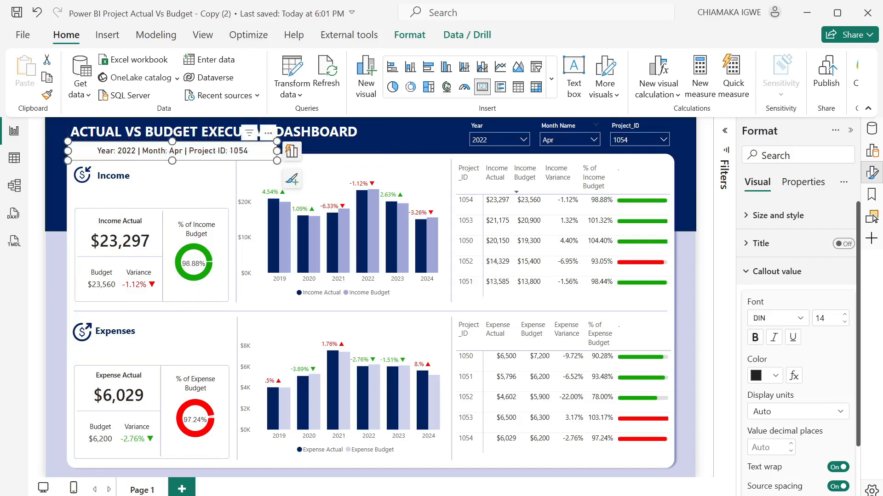
pyautogui.click(820, 319)
pyautogui.write('12')
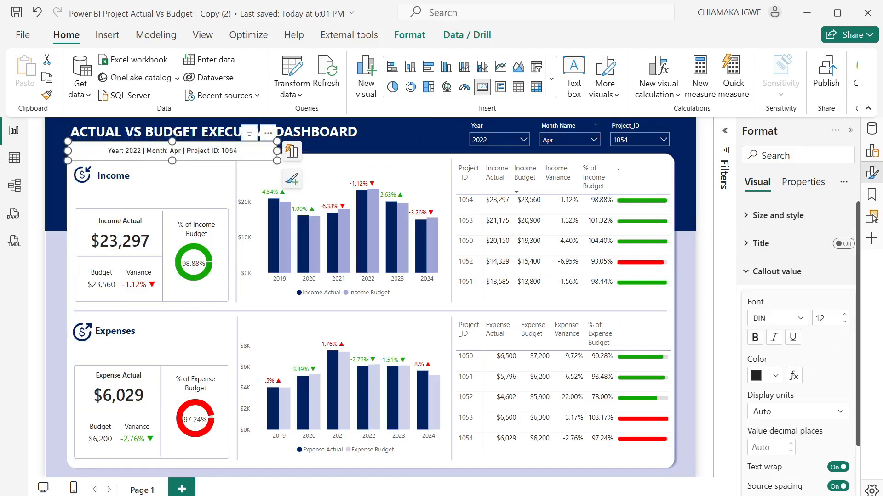
pyautogui.moveTo(277, 160); pyautogui.dragTo(263, 161)
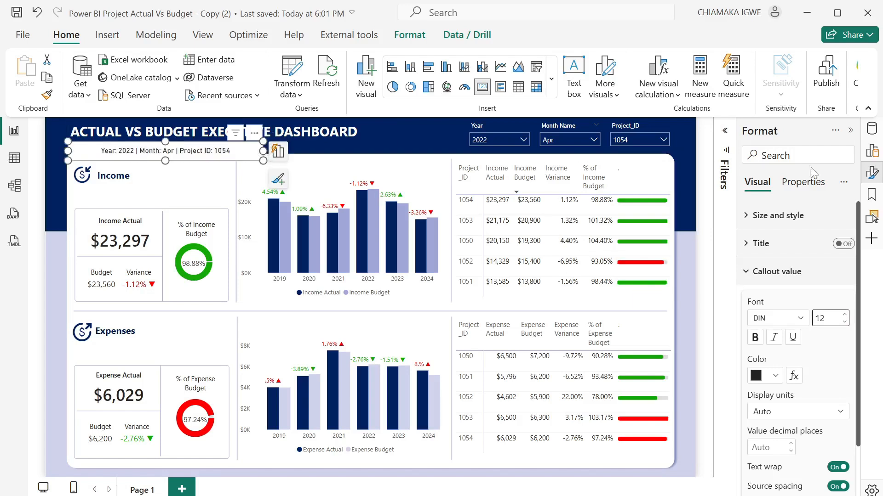
# Remove the Dynamic Header card's background, color its callout text white and align it directly beneath the dashboard title
pyautogui.click(756, 227)
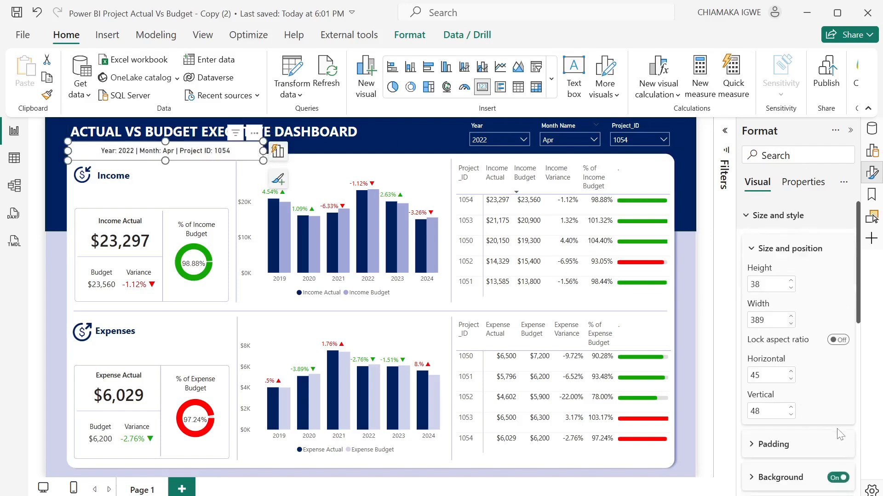
pyautogui.click(836, 478)
pyautogui.scroll(-5, 779, 350)
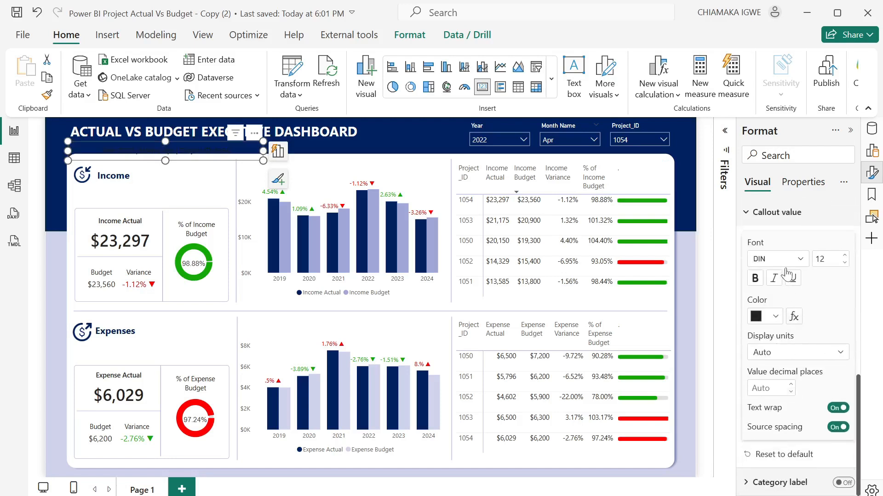
pyautogui.click(775, 316)
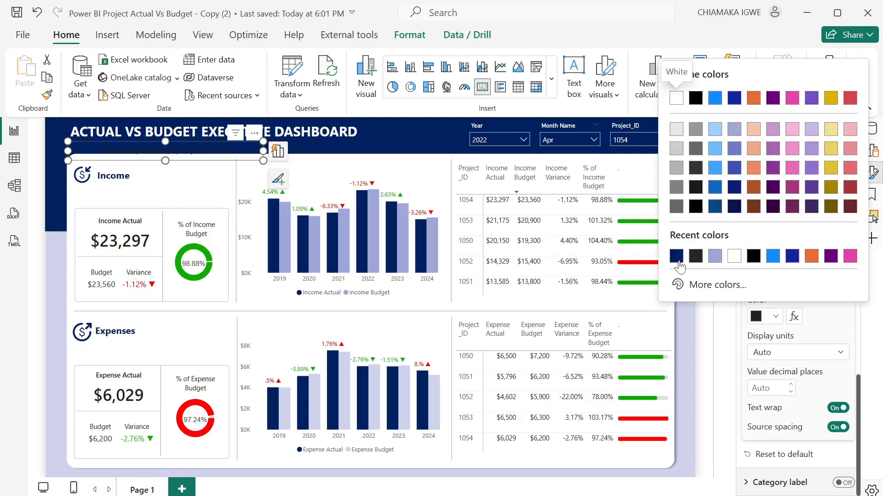
pyautogui.click(733, 257)
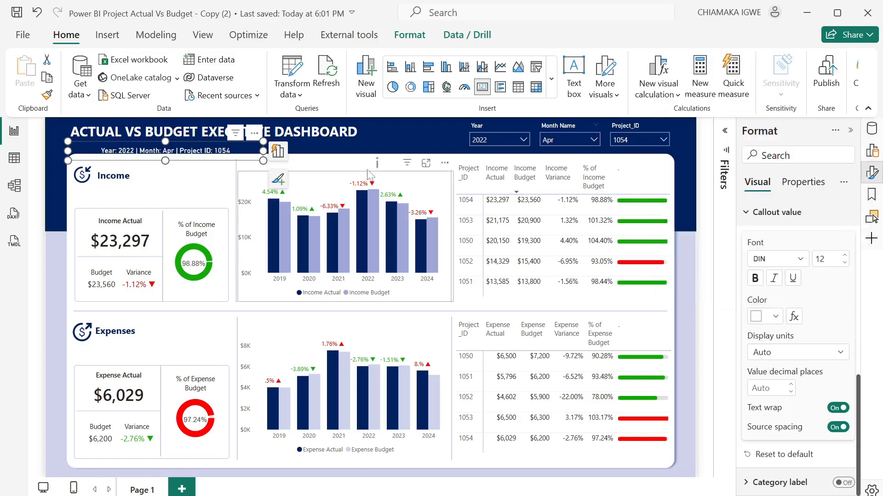
pyautogui.moveTo(251, 142); pyautogui.dragTo(216, 149)
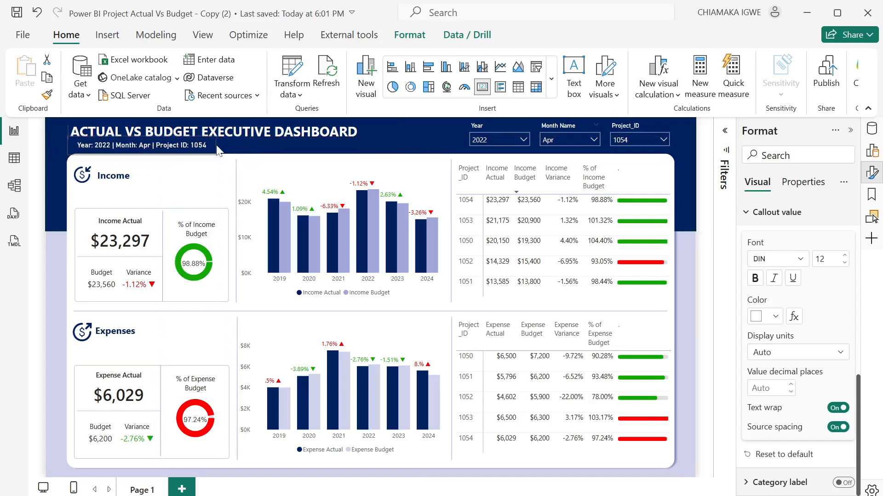
# Deselect the header card, hide the formatting options and collapse the ribbon to enlarge the report canvas
pyautogui.click(411, 139)
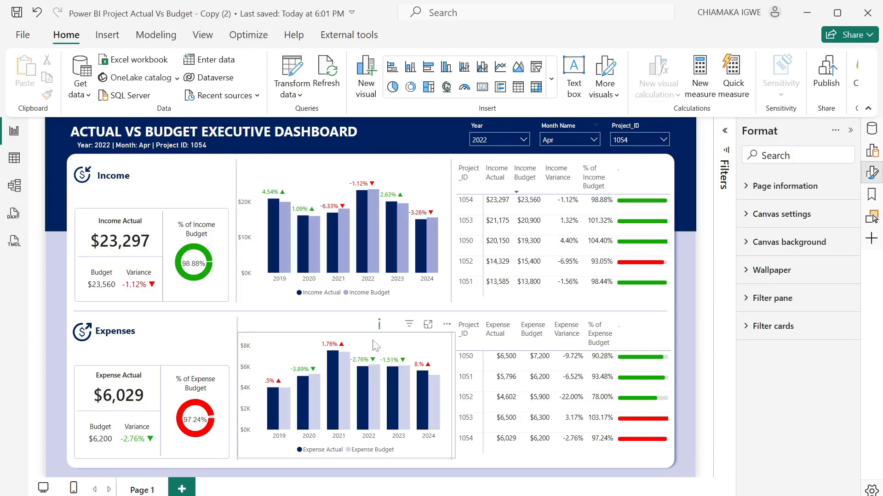
pyautogui.click(850, 131)
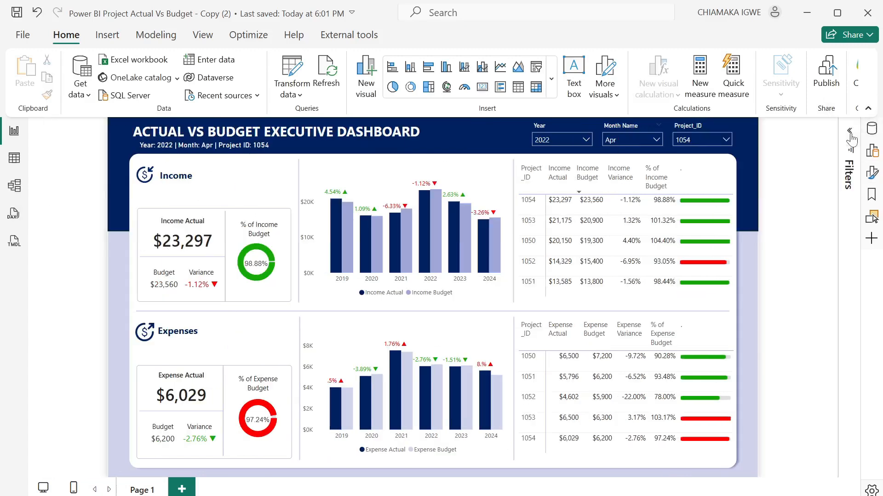
pyautogui.click(868, 108)
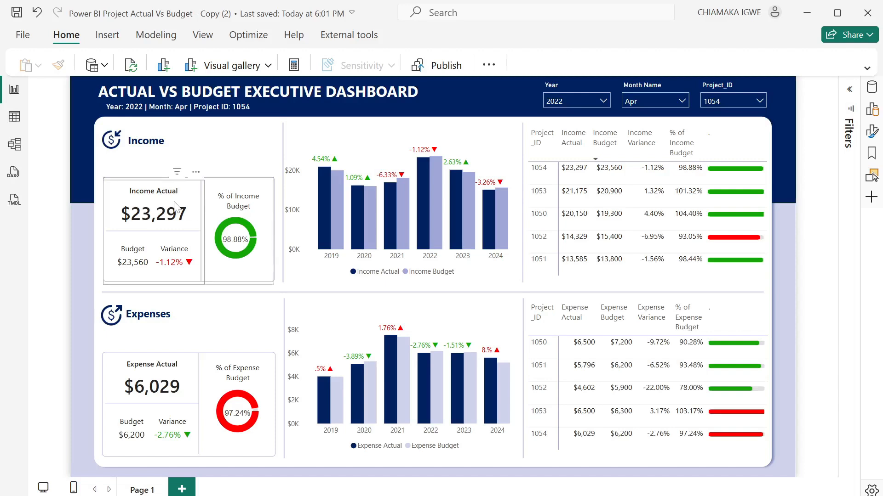
# Insert an Information button, shrink it and place it in the Income heading row above the "% of Income Budget" donut
pyautogui.click(107, 36)
pyautogui.click(506, 65)
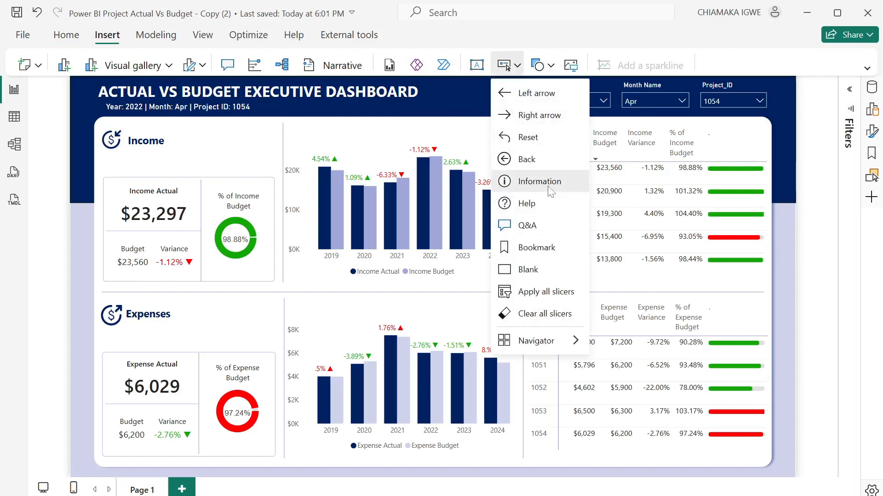
pyautogui.click(548, 185)
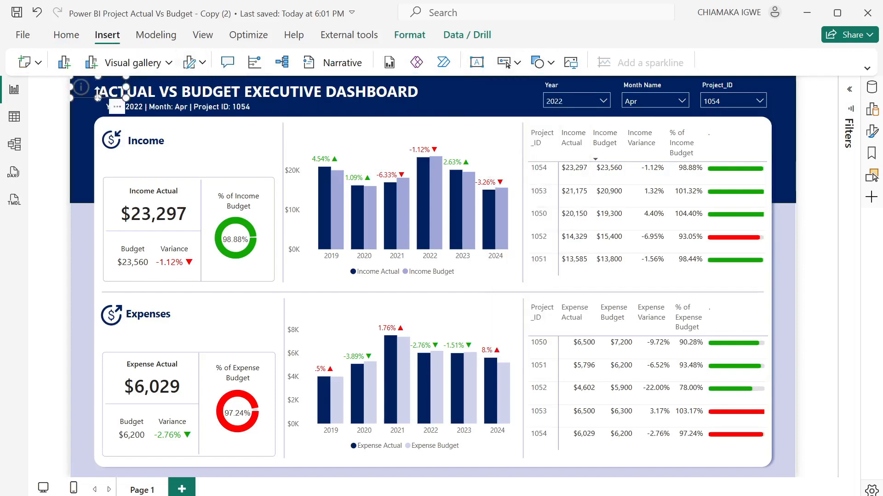
pyautogui.moveTo(99, 91); pyautogui.dragTo(272, 125)
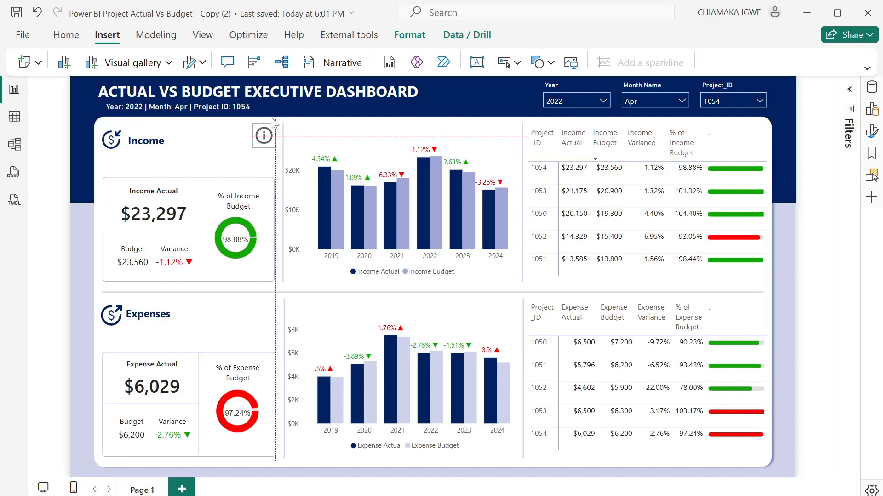
# Set the Information button's icon line color to the dashboard's dark navy
pyautogui.click(872, 132)
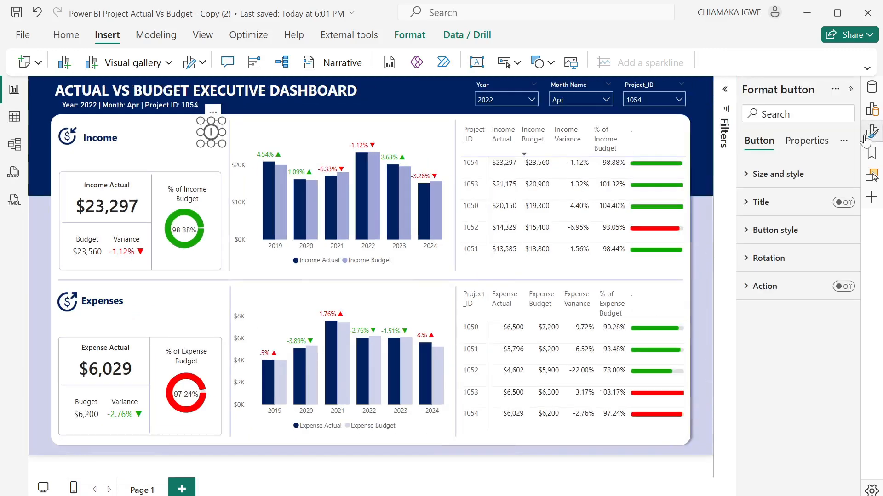
pyautogui.click(758, 232)
pyautogui.scroll(-3, 763, 299)
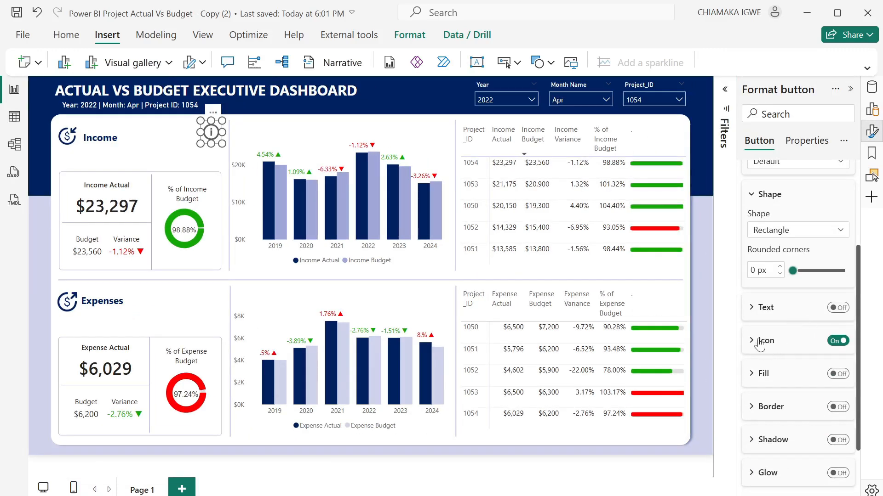
pyautogui.click(768, 352)
pyautogui.scroll(-2, 781, 349)
pyautogui.click(777, 344)
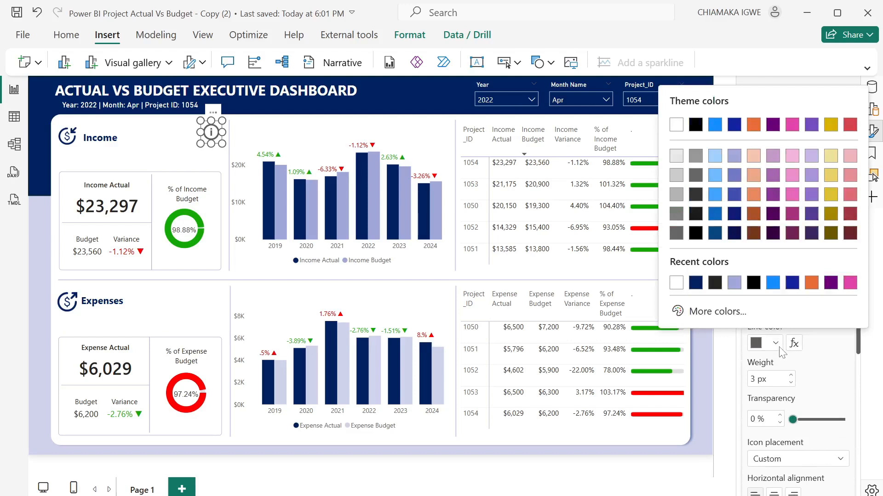
pyautogui.click(695, 284)
# Turn on the Information button's action and expand its action and tooltip settings
pyautogui.scroll(-8, 813, 367)
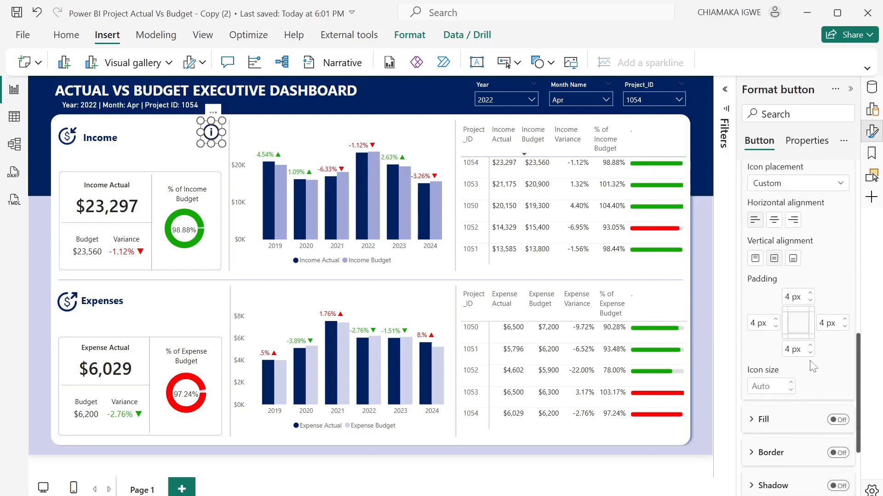
pyautogui.click(844, 483)
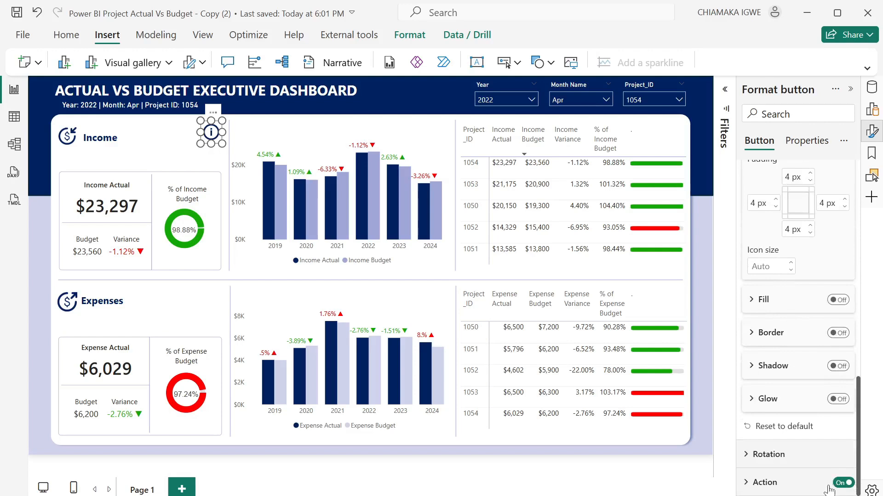
pyautogui.click(754, 483)
pyautogui.scroll(-5, 782, 437)
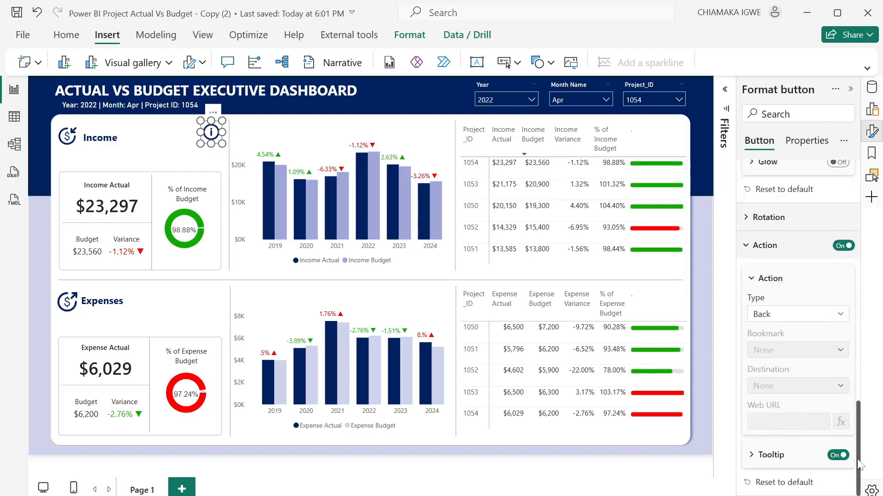
pyautogui.click(763, 455)
pyautogui.scroll(-1, 782, 453)
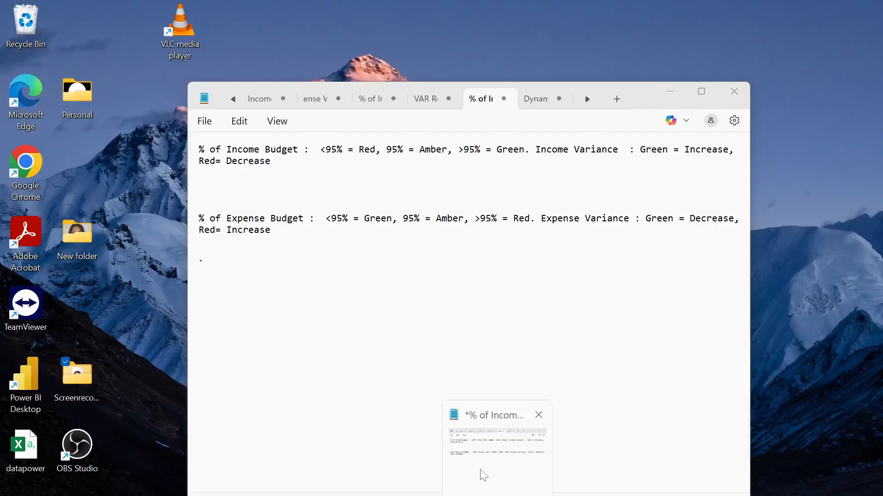
# Switch to Notepad, copy the "% of Income Budget" and "Income Variance" color explanation, and paste it as the Information button's tooltip text in Power BI
pyautogui.click(479, 474)
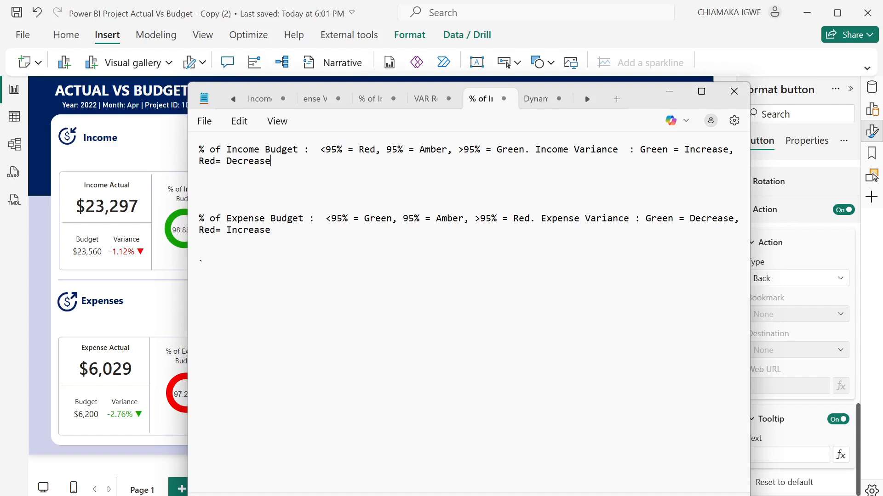
pyautogui.moveTo(271, 161); pyautogui.dragTo(199, 150)
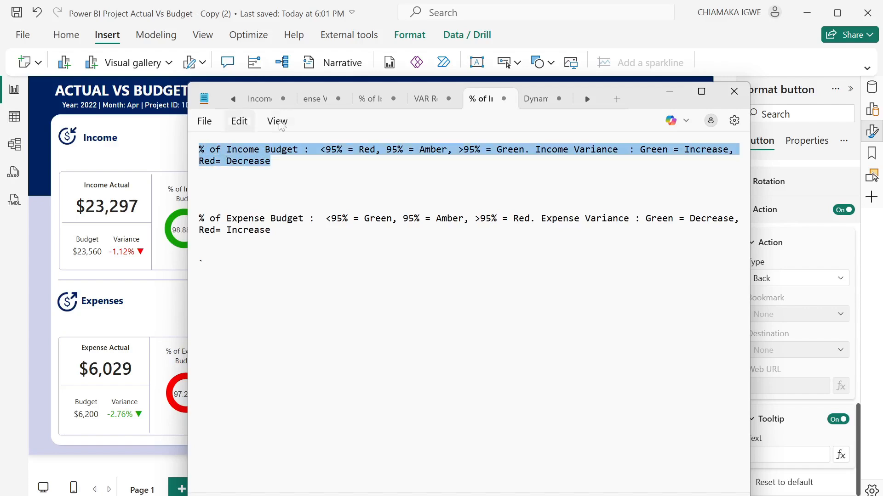
pyautogui.click(669, 91)
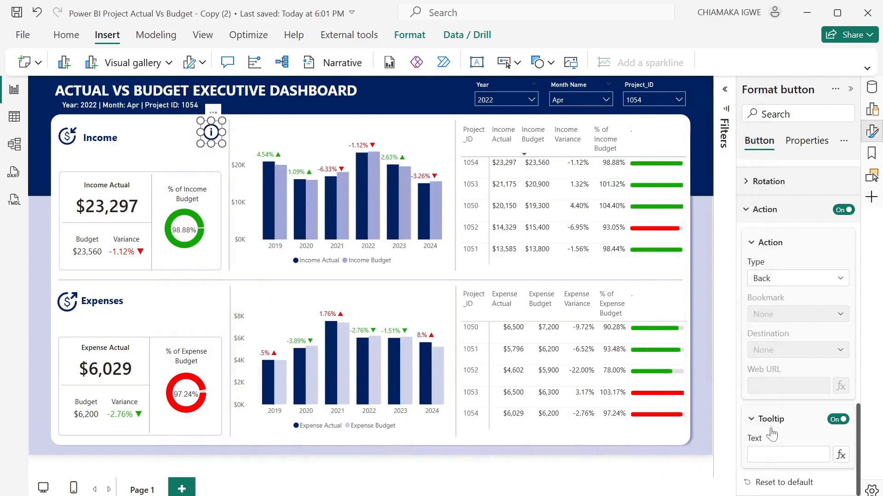
pyautogui.click(788, 455)
pyautogui.hotkey('ctrl', 'v')
pyautogui.click(188, 146)
# Reselect the Income Information button, review its tooltip text setting, preview the tooltip on the canvas and deselect the button
pyautogui.moveTo(213, 144)
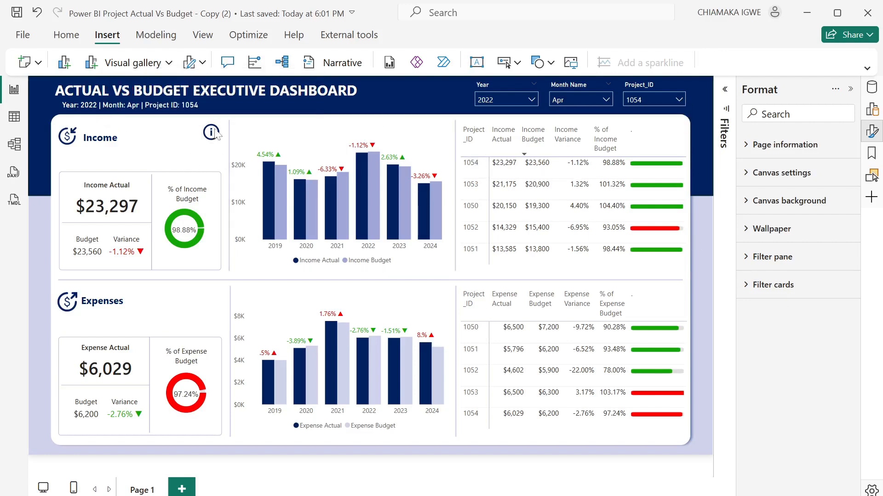
pyautogui.click(214, 133)
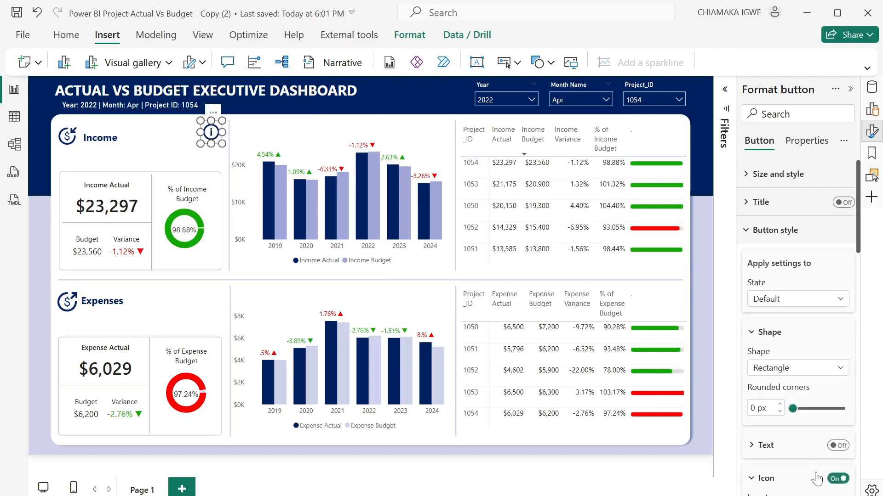
pyautogui.scroll(-10, 816, 479)
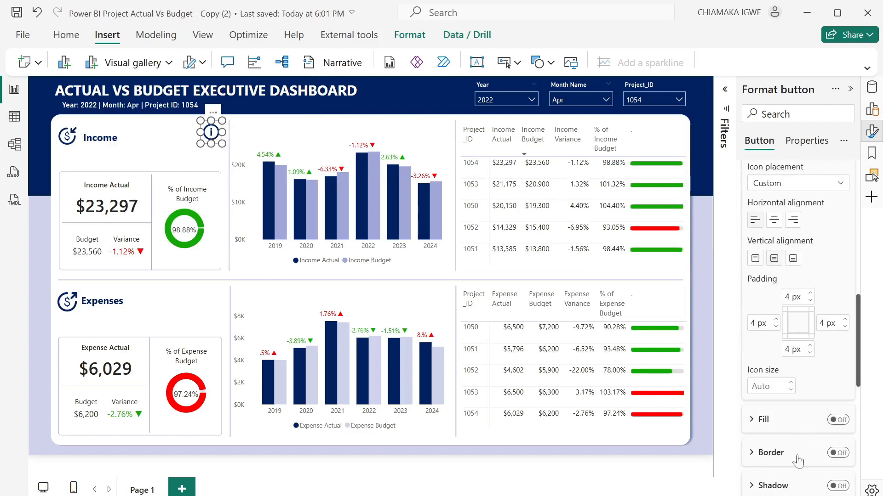
pyautogui.scroll(-8, 809, 462)
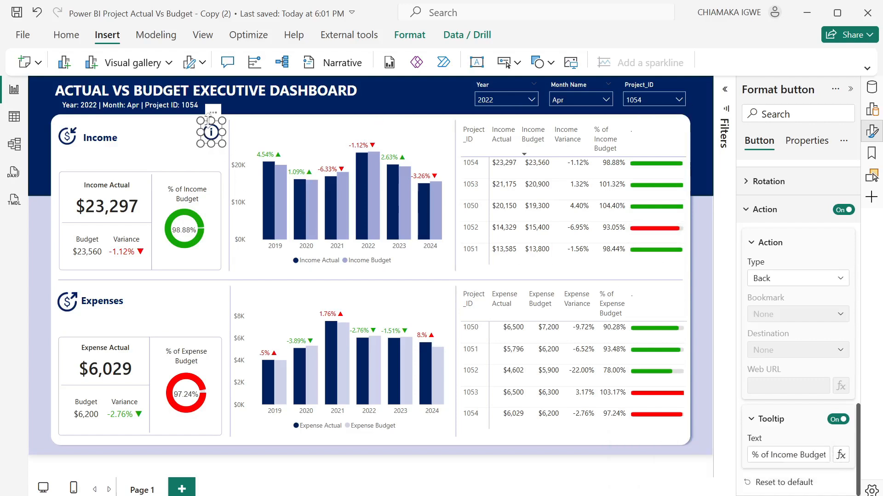
pyautogui.moveTo(211, 138)
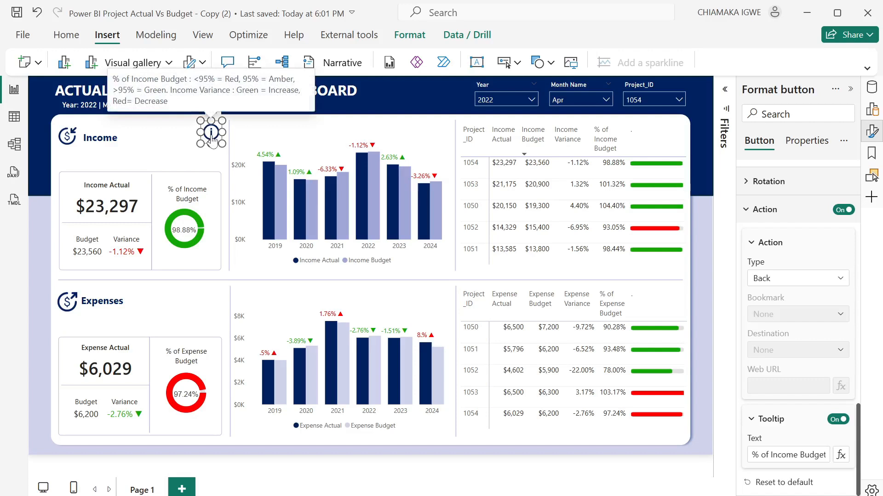
pyautogui.click(182, 150)
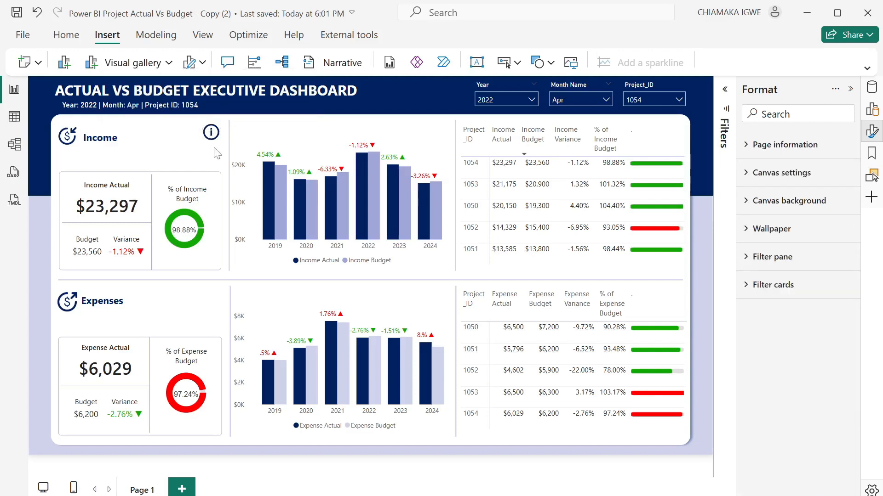
# Check the information buttons in the Income heading row and above the Income project matrix
pyautogui.moveTo(208, 143)
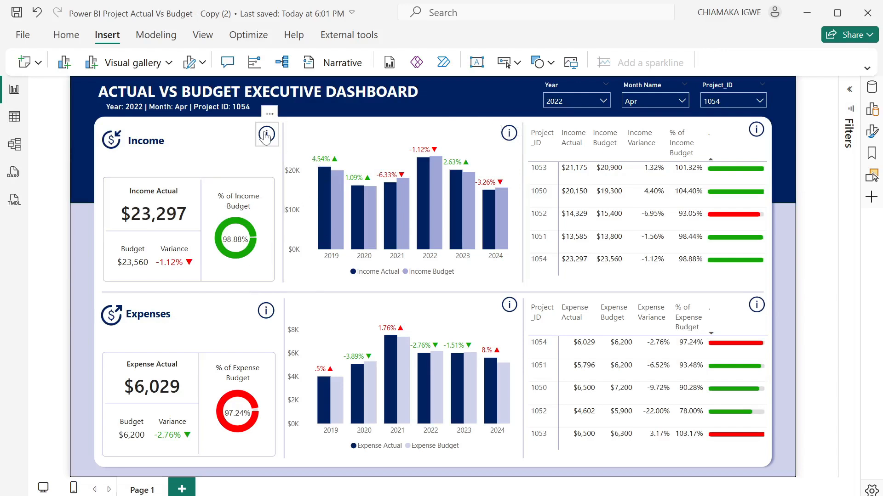
pyautogui.moveTo(266, 138)
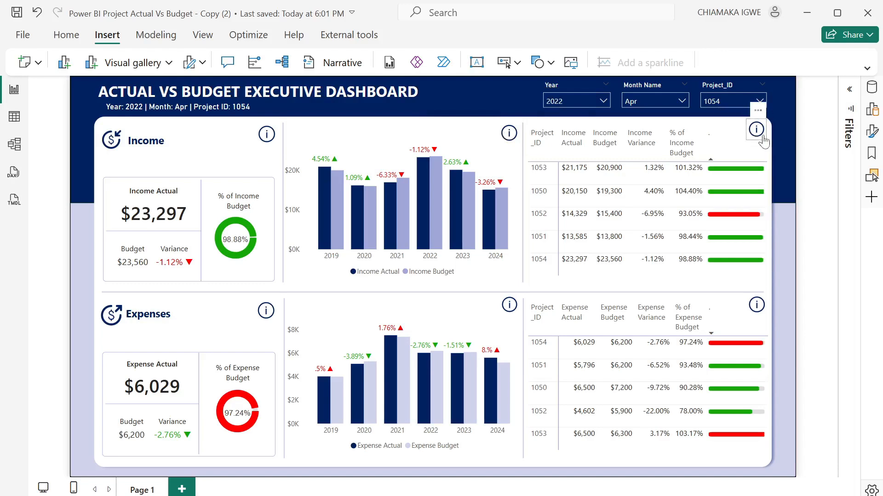
pyautogui.moveTo(756, 130)
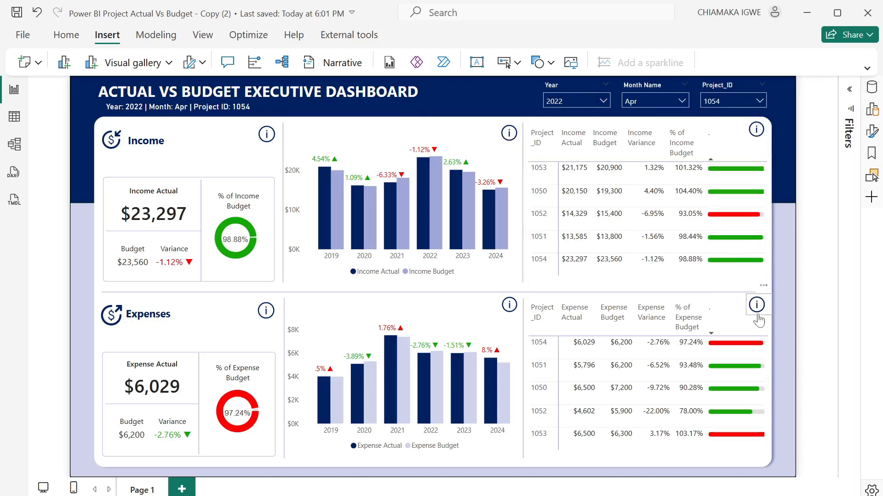